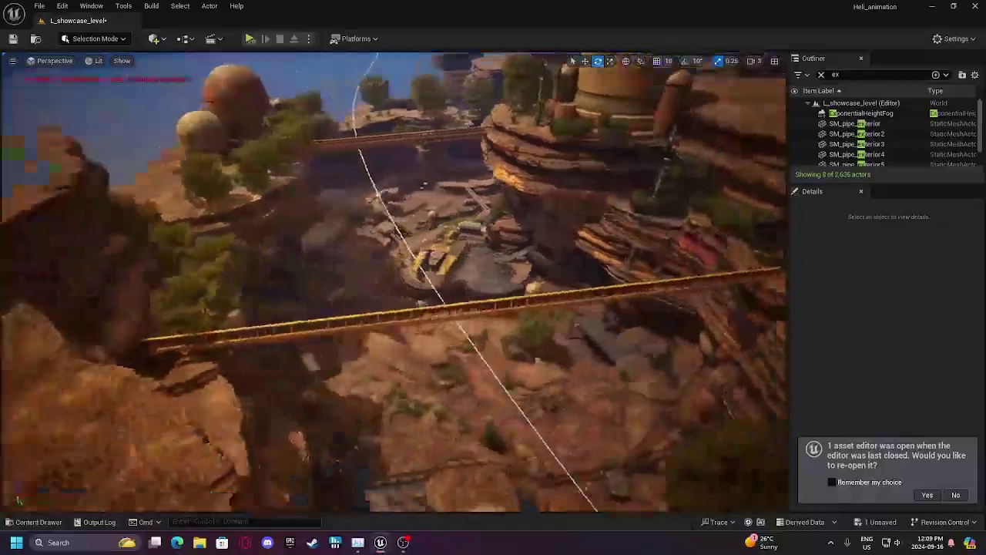
# Look over the canyon level from several viewpoints, from the valley floor up to an overview of the surrounding water.
pyautogui.moveTo(652, 286); pyautogui.dragTo(643, 302, button='right')
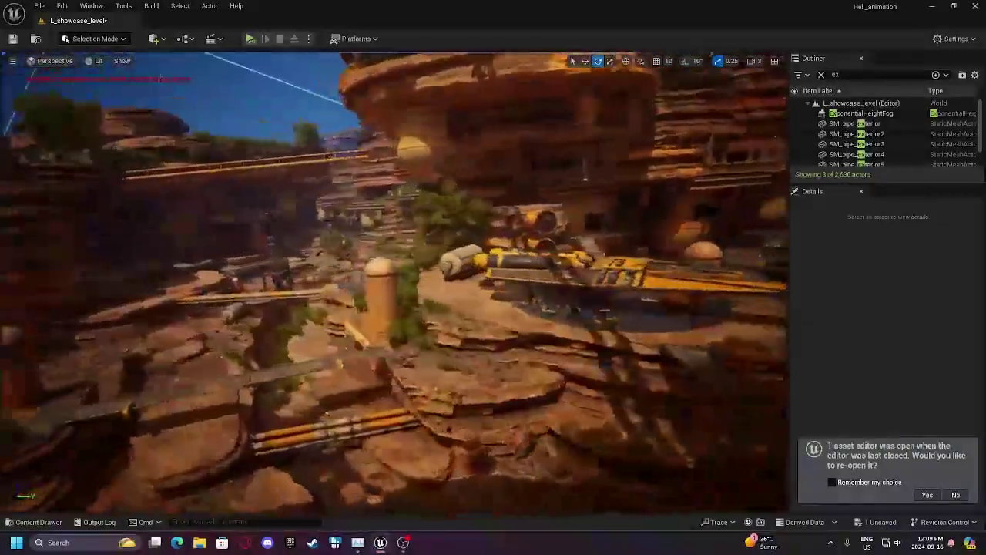
pyautogui.moveTo(507, 501); pyautogui.dragTo(507, 500, button='right')
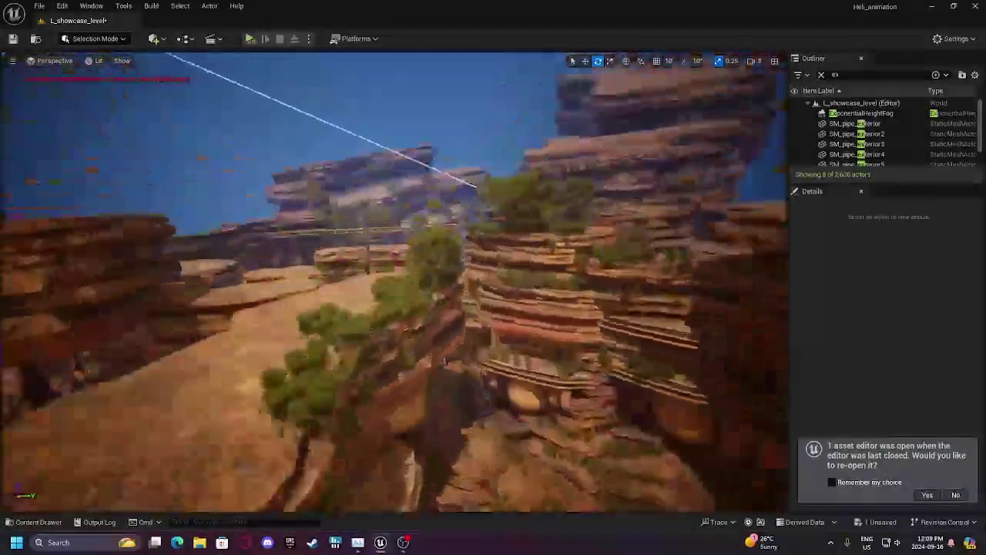
pyautogui.moveTo(444, 360); pyautogui.dragTo(445, 385, button='right')
pyautogui.moveTo(394, 282); pyautogui.dragTo(395, 282, button='right')
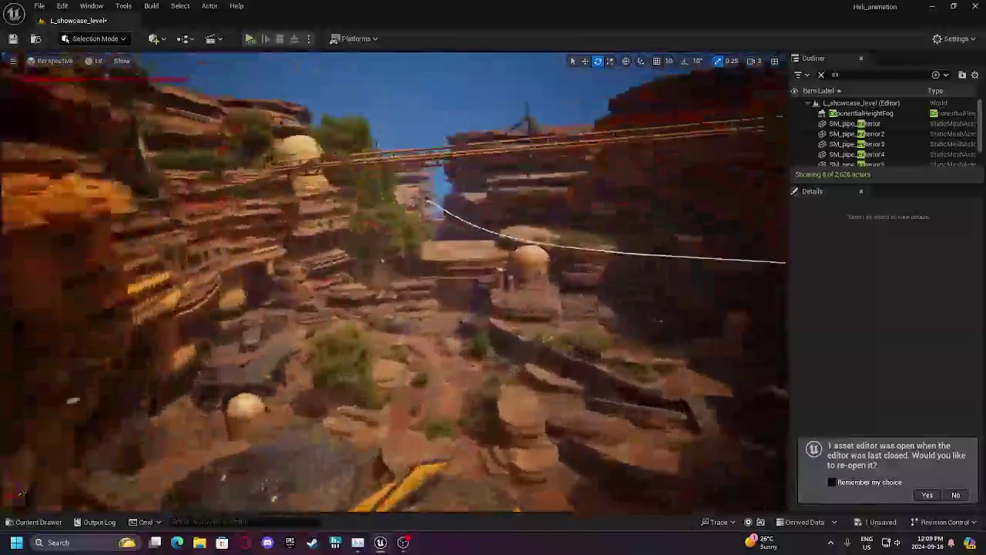
pyautogui.moveTo(342, 239); pyautogui.dragTo(342, 239, button='right')
pyautogui.moveTo(394, 282); pyautogui.dragTo(394, 282, button='right')
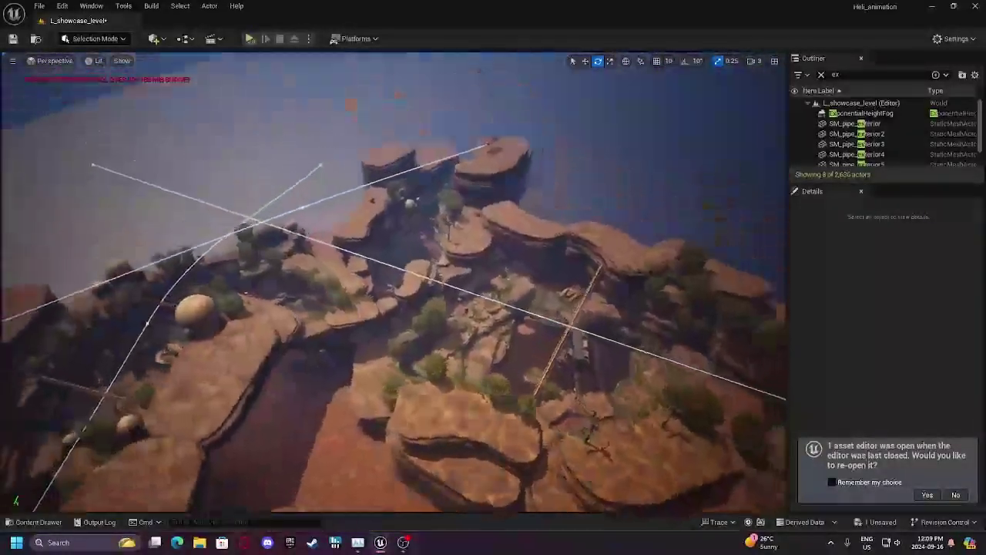
pyautogui.moveTo(394, 282); pyautogui.dragTo(395, 282, button='right')
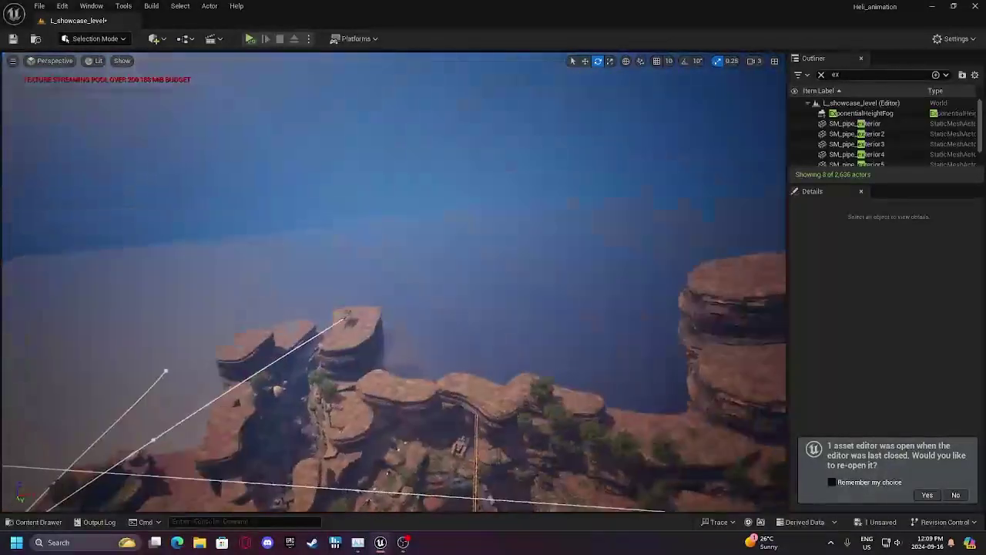
# Try removing the BP_water3 water plane from the level and undo the deletion.
pyautogui.click(583, 309)
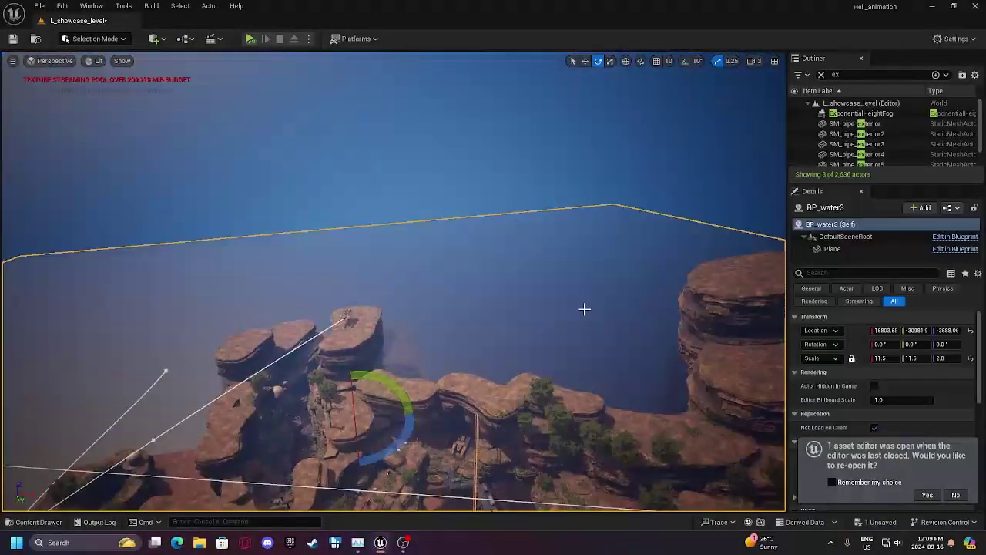
pyautogui.press('Delete')
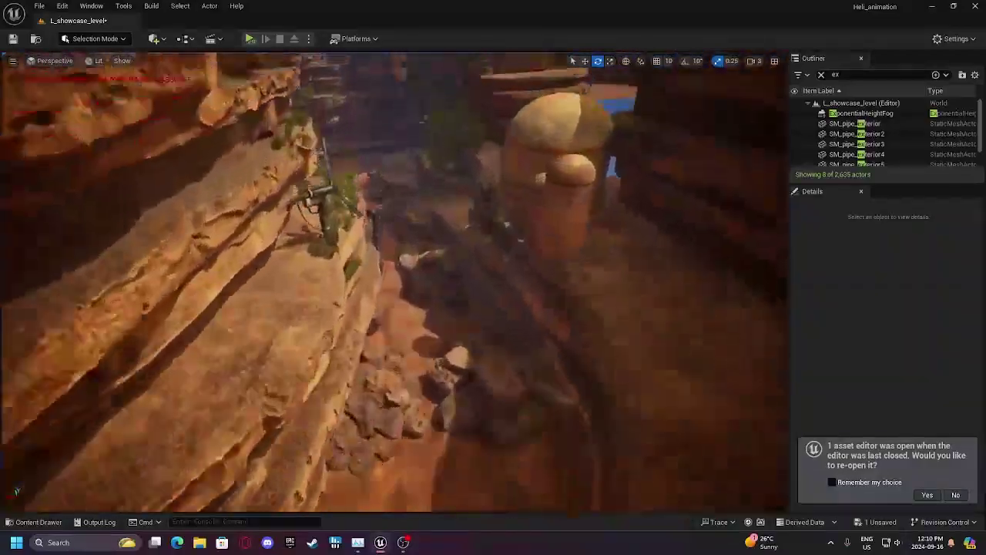
pyautogui.hotkey('ctrl', 'z')
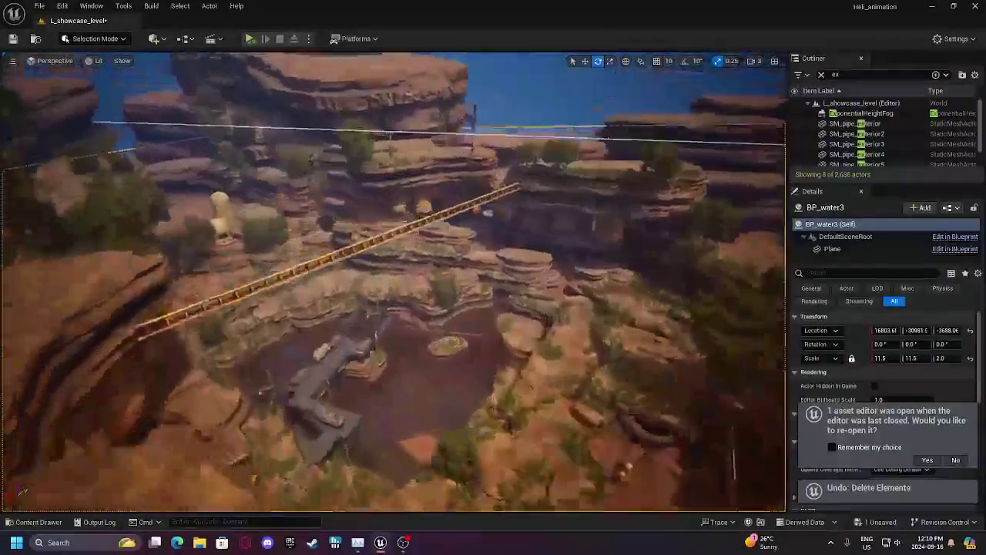
# Try a duplicated SM_rock_03 rock as ground in the flooded valley and delete the copy.
pyautogui.moveTo(395, 282); pyautogui.dragTo(395, 339, button='right')
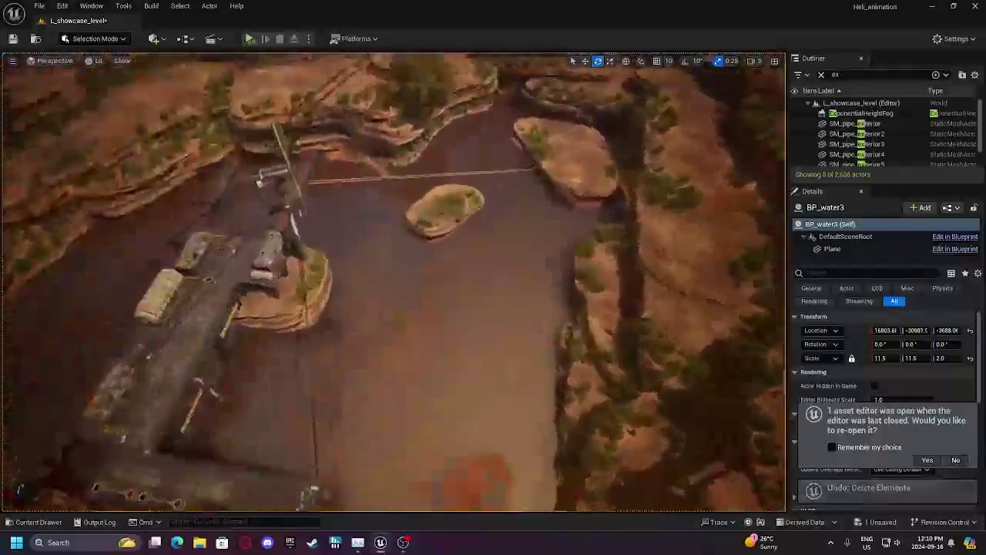
pyautogui.moveTo(394, 282); pyautogui.dragTo(436, 170, button='right')
pyautogui.click(493, 230)
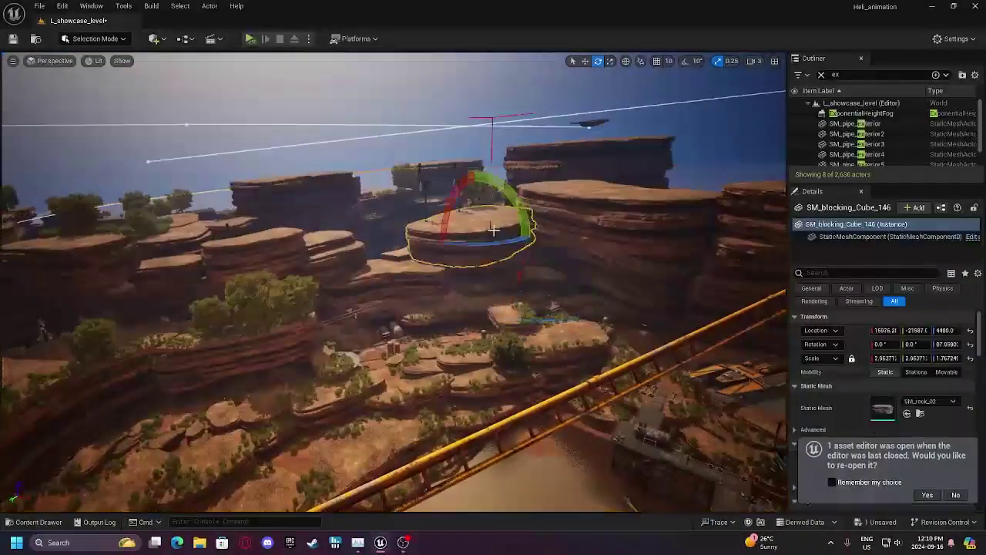
pyautogui.moveTo(493, 229); pyautogui.dragTo(501, 231, button='right')
pyautogui.moveTo(392, 246); pyautogui.dragTo(462, 231, button='right')
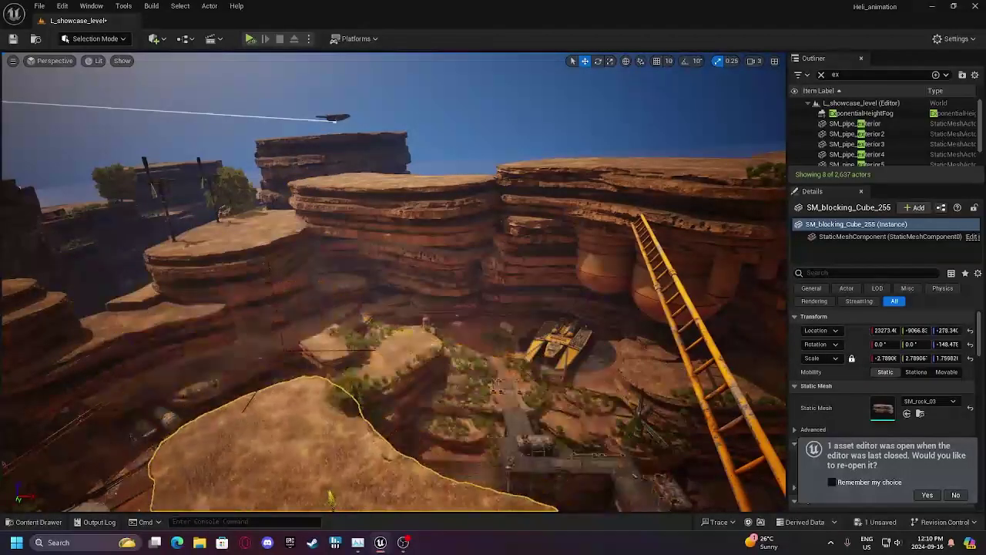
pyautogui.moveTo(462, 231); pyautogui.dragTo(486, 283, button='right')
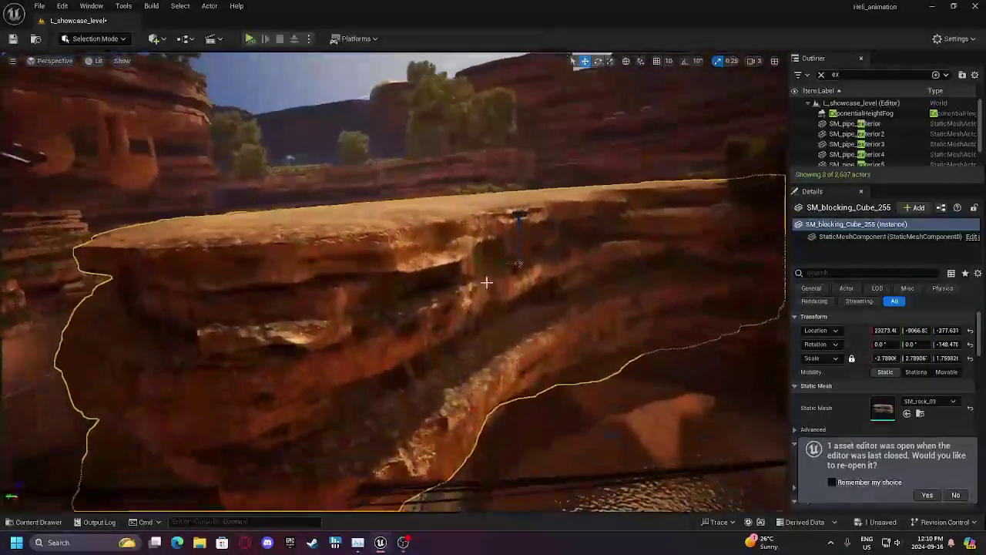
pyautogui.moveTo(519, 224); pyautogui.dragTo(483, 403)
pyautogui.press('w')
pyautogui.moveTo(483, 403); pyautogui.dragTo(523, 344, button='right')
pyautogui.press('Delete')
# Try moving the SM_blocking_Cube_146 rock across the canyon and undo the move.
pyautogui.click(533, 305)
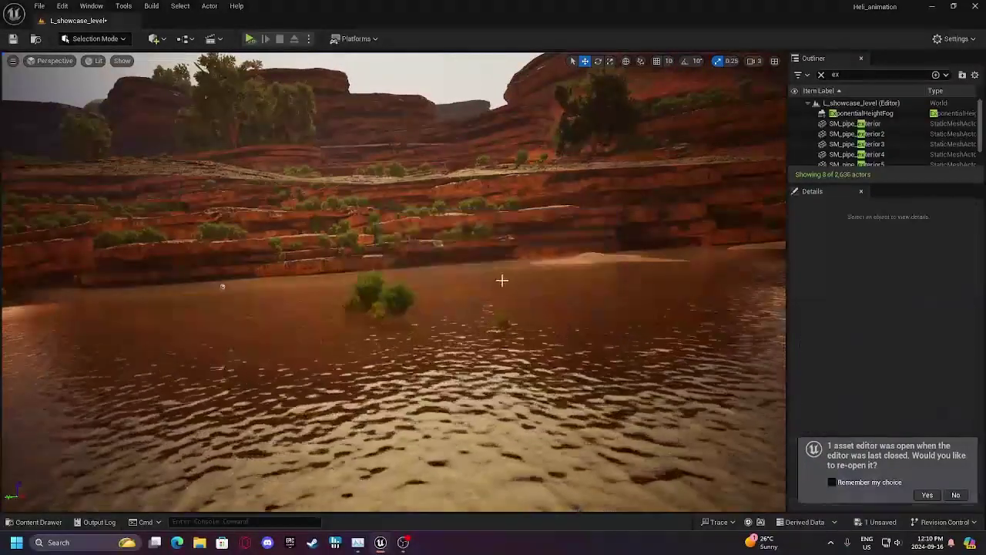
pyautogui.moveTo(501, 279); pyautogui.dragTo(471, 194, button='right')
pyautogui.press('e')
pyautogui.click(409, 203)
pyautogui.press('w')
pyautogui.moveTo(495, 190); pyautogui.dragTo(150, 211)
pyautogui.press('super')
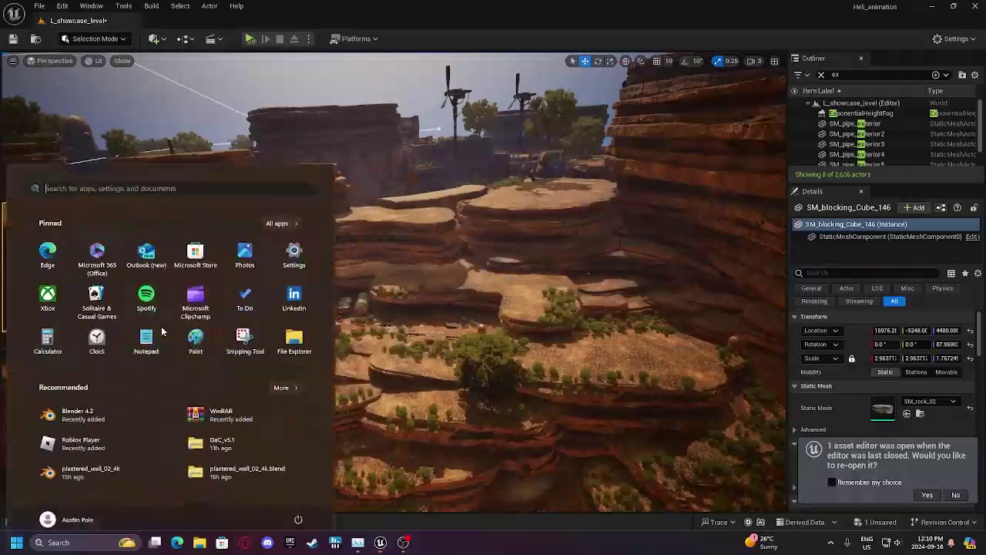
pyautogui.moveTo(374, 249); pyautogui.dragTo(308, 243, button='right')
pyautogui.hotkey('ctrl', 'z')
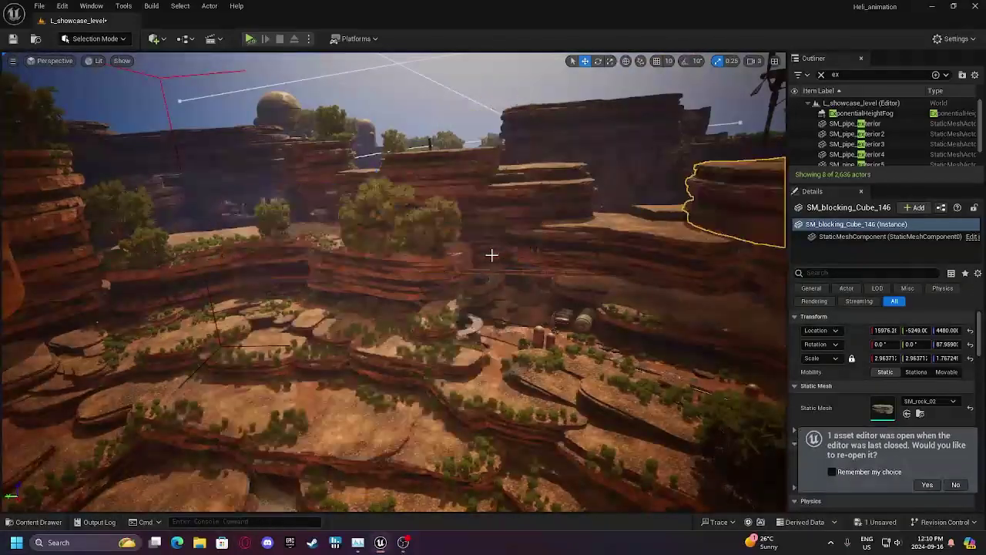
# Duplicate the SM_blocking_Cube_146 rock and lower the copy into the flooded valley at about X 25844, Y -8843, Z -2616 as flat ground.
pyautogui.moveTo(491, 255); pyautogui.dragTo(508, 250, button='right')
pyautogui.keyDown('alt'); pyautogui.moveTo(483, 239); pyautogui.dragTo(497, 380); pyautogui.keyUp('alt')
pyautogui.moveTo(497, 381); pyautogui.dragTo(480, 214, button='right')
pyautogui.moveTo(474, 220); pyautogui.dragTo(479, 401)
pyautogui.moveTo(493, 385); pyautogui.dragTo(507, 368, button='right')
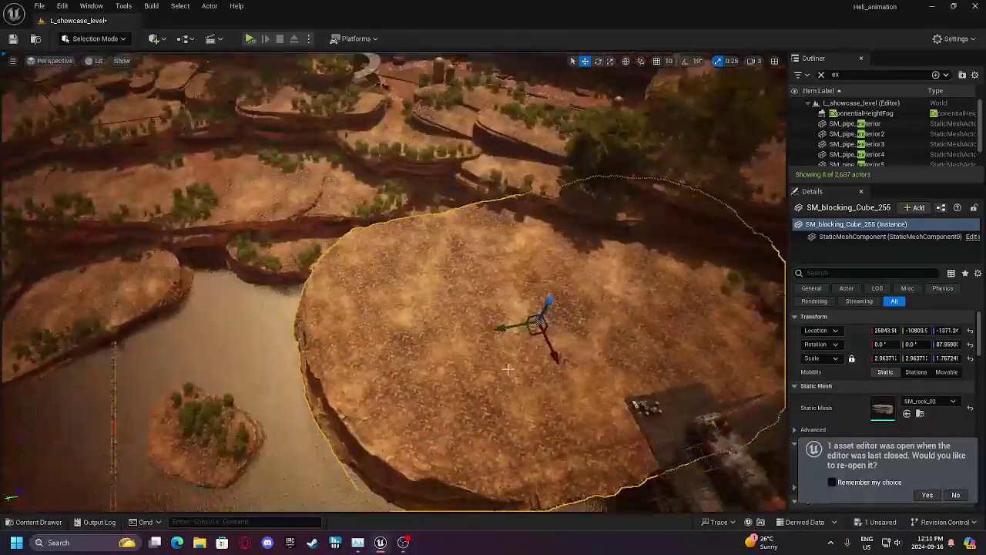
pyautogui.moveTo(547, 302); pyautogui.dragTo(454, 346)
pyautogui.press('w')
pyautogui.moveTo(454, 346); pyautogui.dragTo(489, 331, button='right')
# Delete the existing Video folder from the project's Content folder.
pyautogui.hotkey('ctrl', 'space')
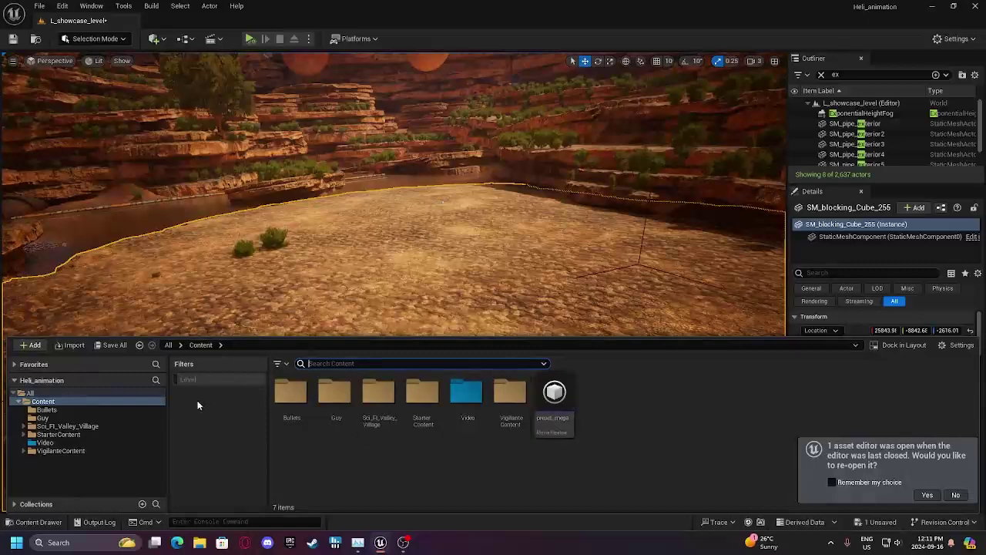
pyautogui.click(460, 396)
pyautogui.press('Delete')
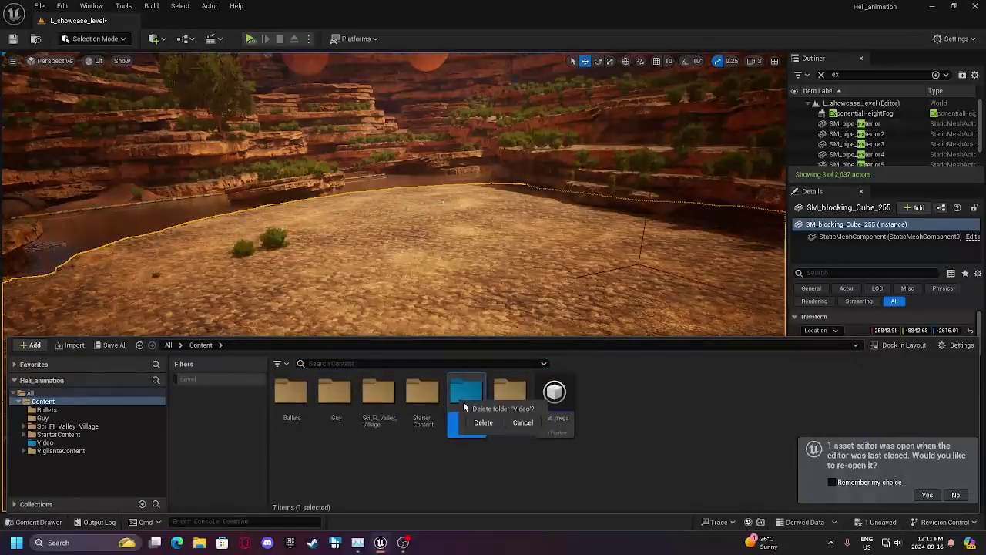
pyautogui.click(481, 423)
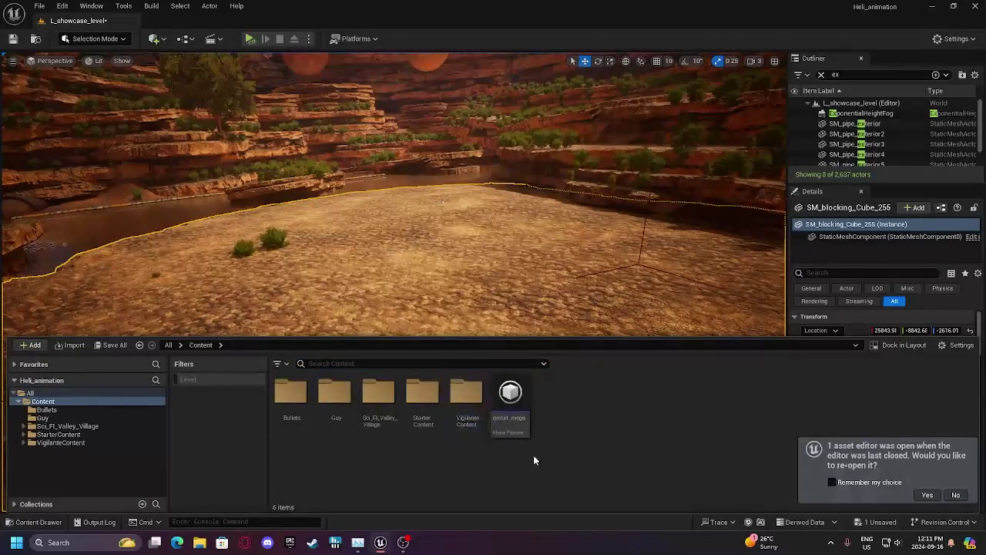
# Place the BP_West_Heli_AH64D helicopter from VigilanteContent's Vehicles folder on the new flat rock and save the level.
pyautogui.click(470, 396)
pyautogui.doubleClick(471, 396)
pyautogui.doubleClick(336, 397)
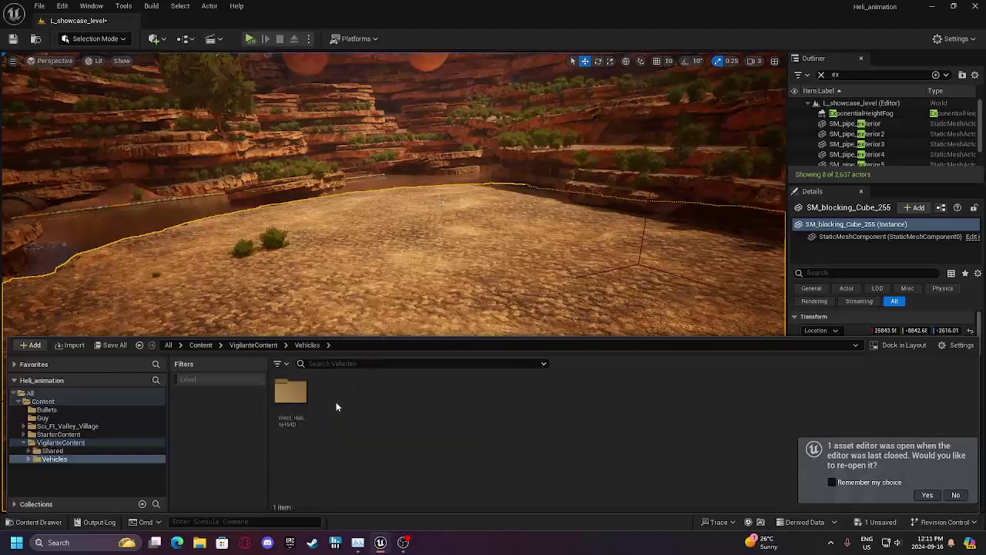
pyautogui.doubleClick(291, 396)
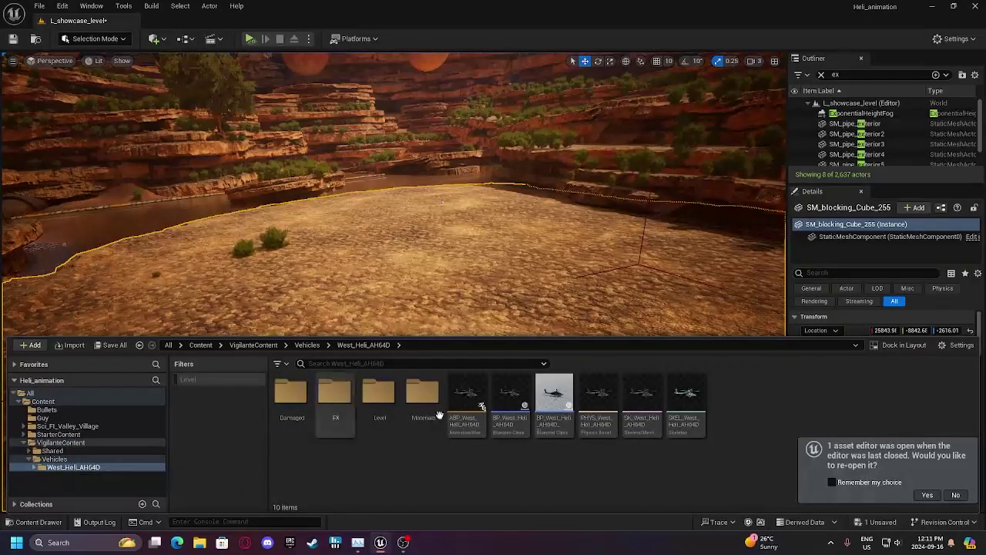
pyautogui.moveTo(524, 409); pyautogui.dragTo(484, 304)
pyautogui.moveTo(483, 304); pyautogui.dragTo(550, 242, button='right')
pyautogui.scroll(-3, 489, 277)
pyautogui.scroll(-2, 532, 251)
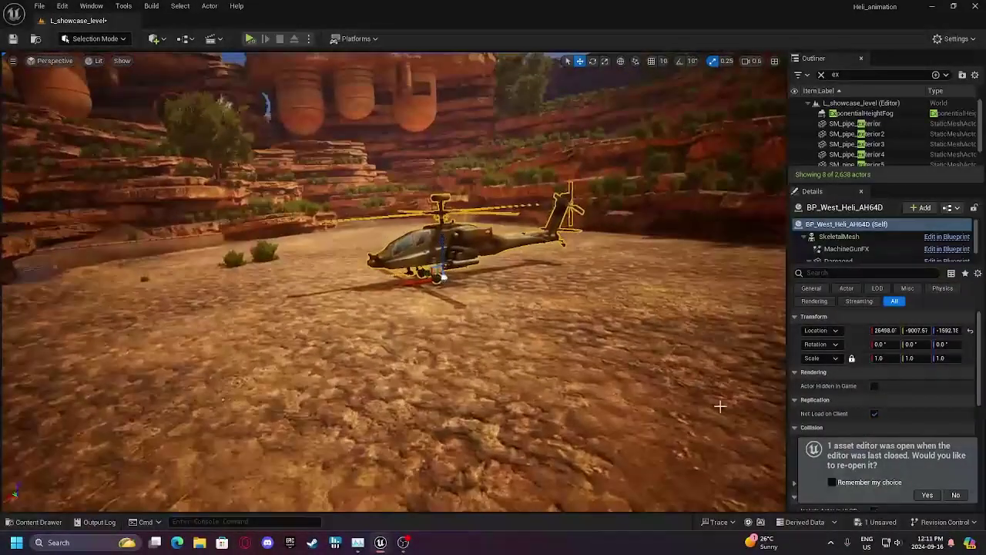
pyautogui.click(883, 522)
pyautogui.click(572, 382)
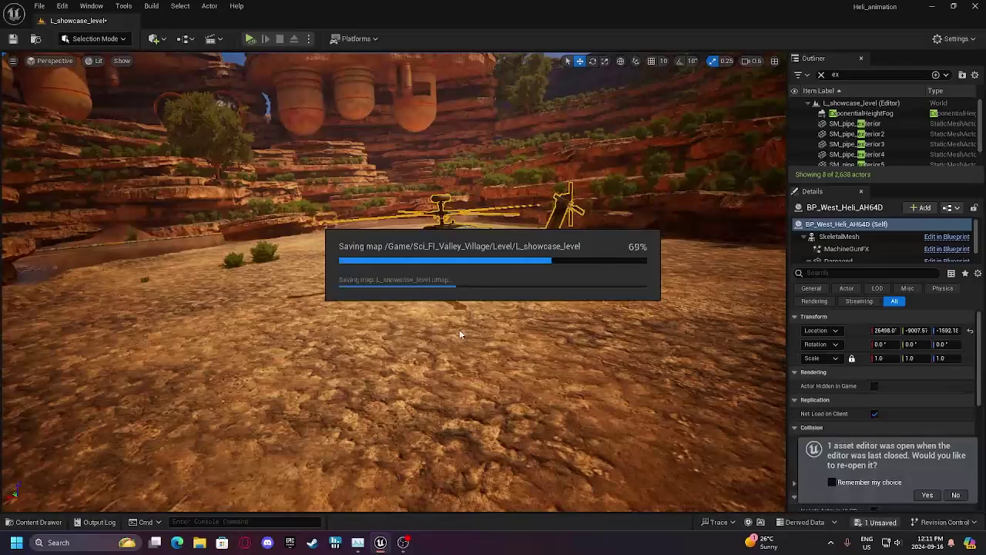
# Place the Seated_Idle_Anim character animation from the Guy folder on the ground beside the helicopter.
pyautogui.press('w')
pyautogui.moveTo(459, 329)
pyautogui.mouseDown(button='right')
pyautogui.moveTo(420, 325)
pyautogui.moveTo(481, 318)
pyautogui.moveTo(454, 328)
pyautogui.moveTo(485, 330)
pyautogui.moveTo(466, 346)
pyautogui.mouseUp(button='right')
pyautogui.hotkey('ctrl', 'space')
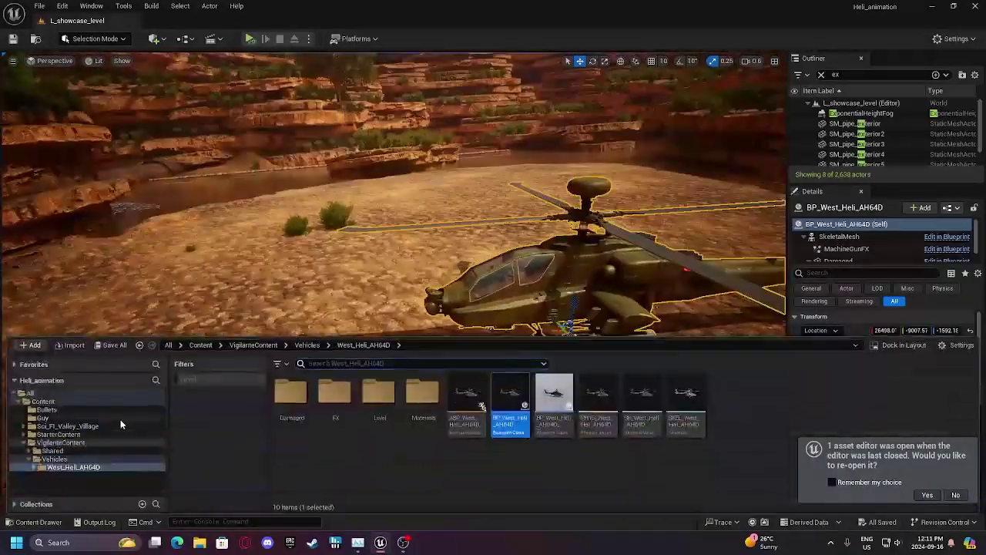
pyautogui.click(63, 403)
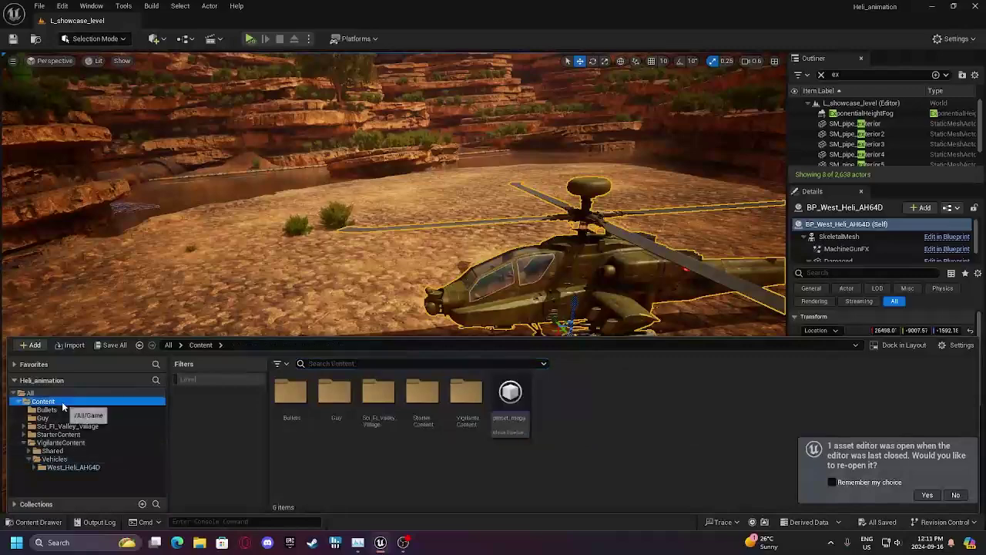
pyautogui.doubleClick(342, 399)
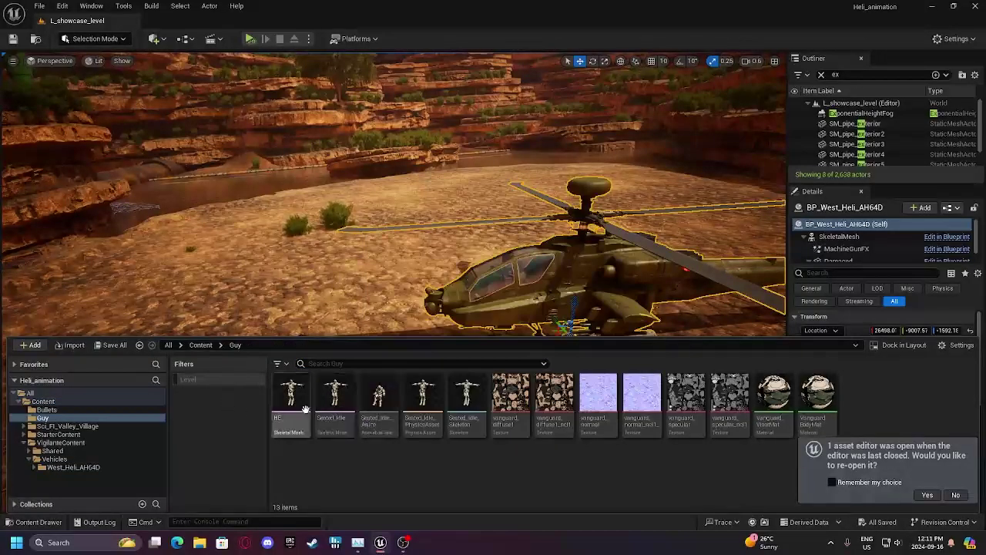
pyautogui.moveTo(414, 402); pyautogui.dragTo(541, 415)
pyautogui.moveTo(541, 414); pyautogui.dragTo(468, 416, button='right')
pyautogui.press('w')
pyautogui.press('w')
# Place the Niagara system from the Bullets folder beside the seated character and raise it slightly above the ground.
pyautogui.hotkey('ctrl', 'space')
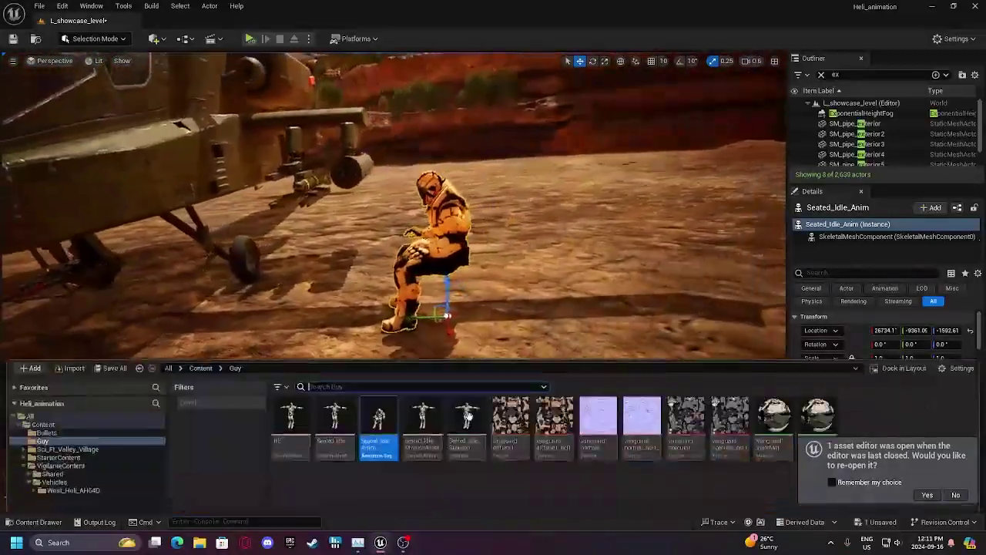
pyautogui.click(47, 409)
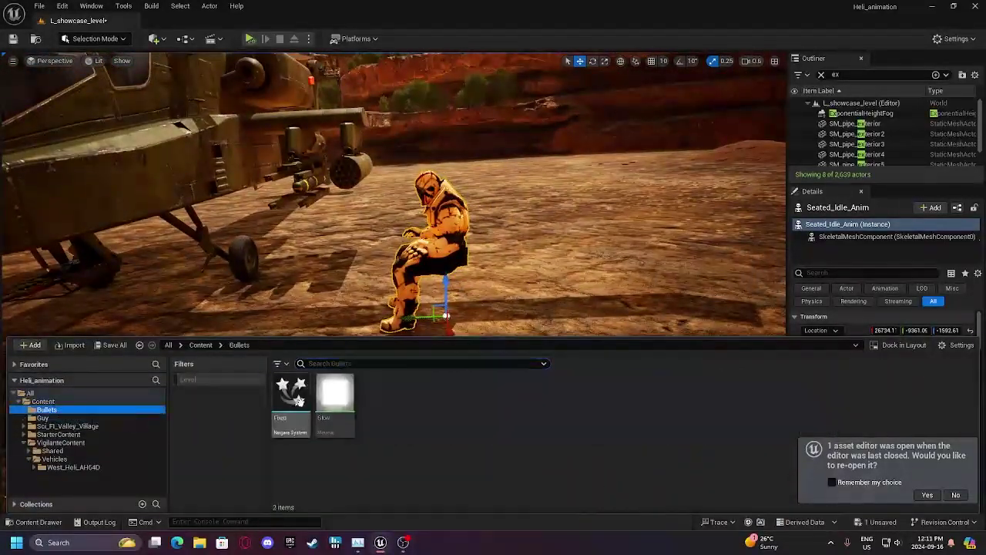
pyautogui.moveTo(473, 323); pyautogui.dragTo(507, 297)
pyautogui.press('d')
pyautogui.moveTo(508, 297); pyautogui.dragTo(439, 308, button='right')
pyautogui.moveTo(542, 267); pyautogui.dragTo(545, 231)
# Duplicate the seated character and place the copy next to it, about 100 units along Y.
pyautogui.click(449, 220)
pyautogui.keyDown('alt'); pyautogui.moveTo(430, 282); pyautogui.dragTo(359, 288); pyautogui.keyUp('alt')
pyautogui.press('a')
pyautogui.moveTo(359, 288); pyautogui.dragTo(389, 280, button='right')
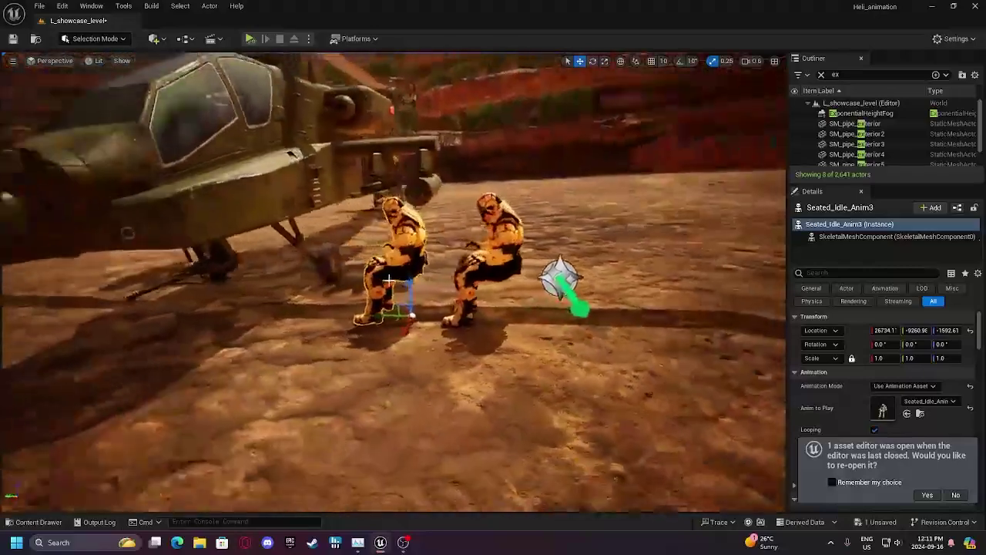
# Collapse the Content folder tree and select the AH64D helicopter in the level.
pyautogui.hotkey('ctrl', 'space')
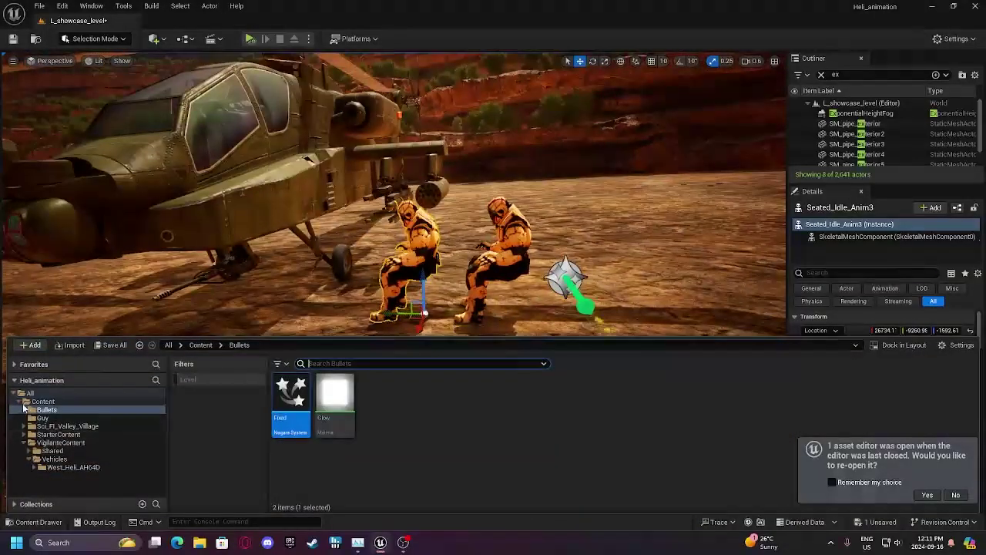
pyautogui.click(18, 402)
pyautogui.moveTo(370, 254); pyautogui.dragTo(291, 247, button='right')
pyautogui.click(420, 209)
pyautogui.moveTo(420, 210); pyautogui.dragTo(443, 241, button='right')
pyautogui.press('s')
# Create a new folder named Video in the Content folder.
pyautogui.hotkey('ctrl', 'space')
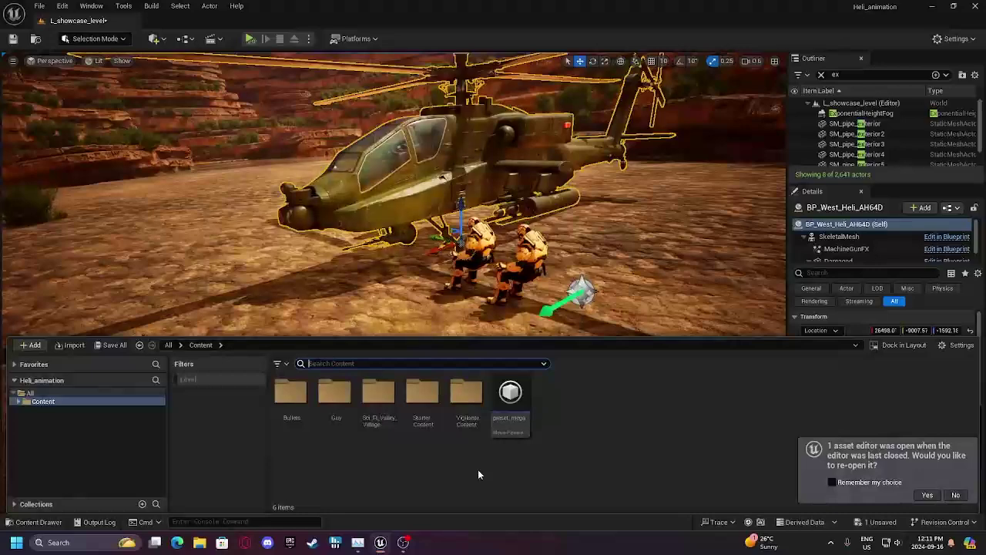
pyautogui.rightClick(562, 431)
pyautogui.click(663, 182)
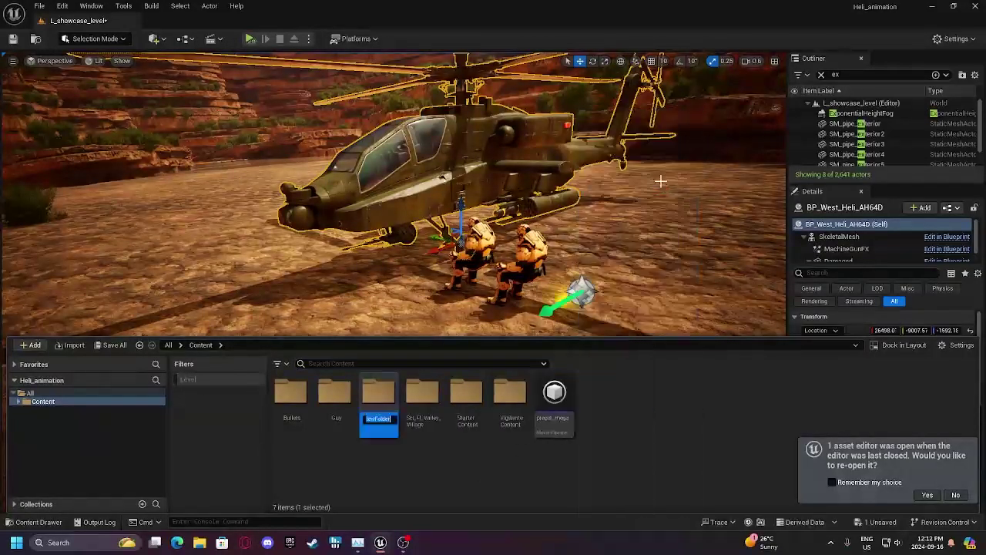
pyautogui.write('Videos')
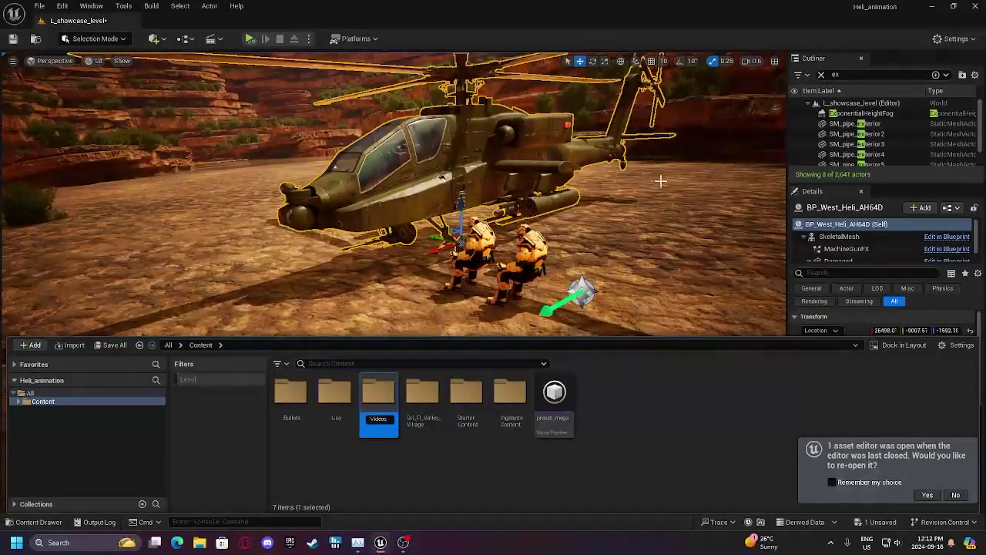
pyautogui.press('BackSpace')
pyautogui.press('Return')
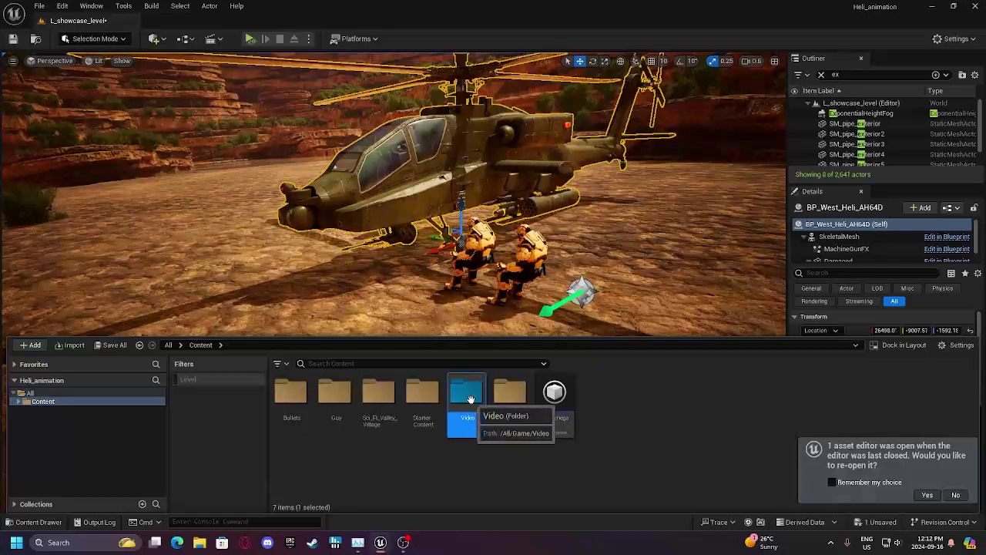
# Set the Video folder's color to a custom crimson.
pyautogui.rightClick(470, 396)
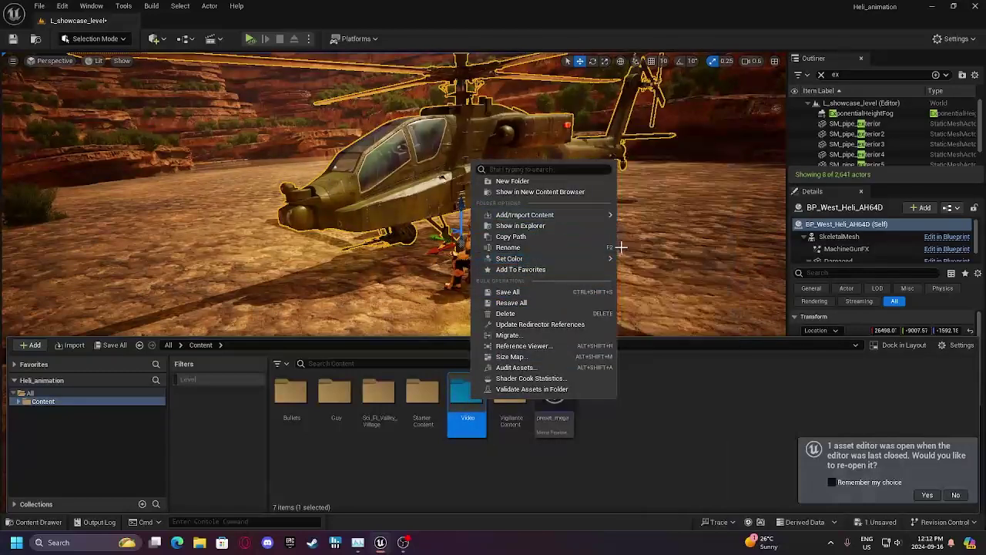
pyautogui.click(633, 264)
pyautogui.moveTo(707, 323); pyautogui.dragTo(746, 334)
pyautogui.click(782, 509)
pyautogui.hotkey('ctrl', 'space')
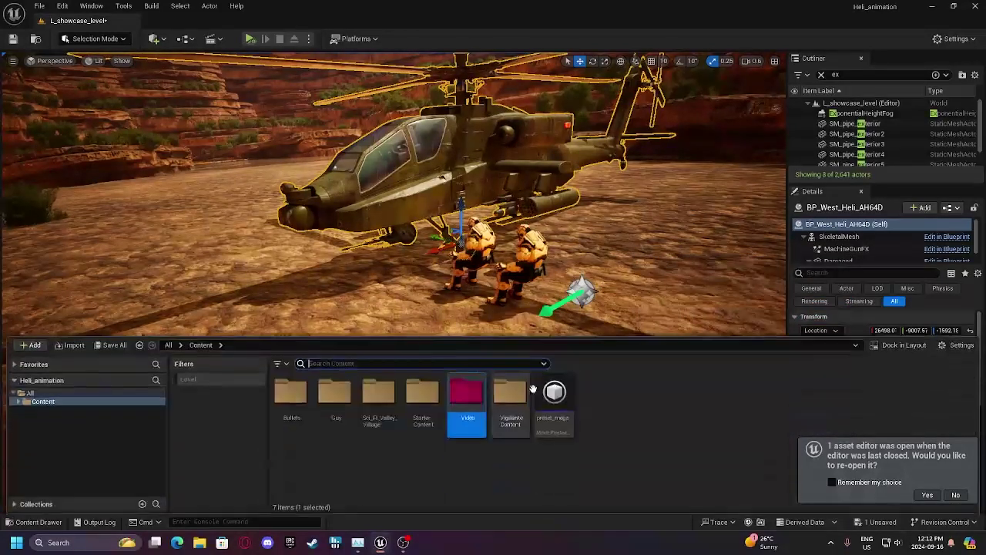
# Create a Level Sequence named Heli_animation inside the Video folder and open it in Sequencer.
pyautogui.doubleClick(464, 408)
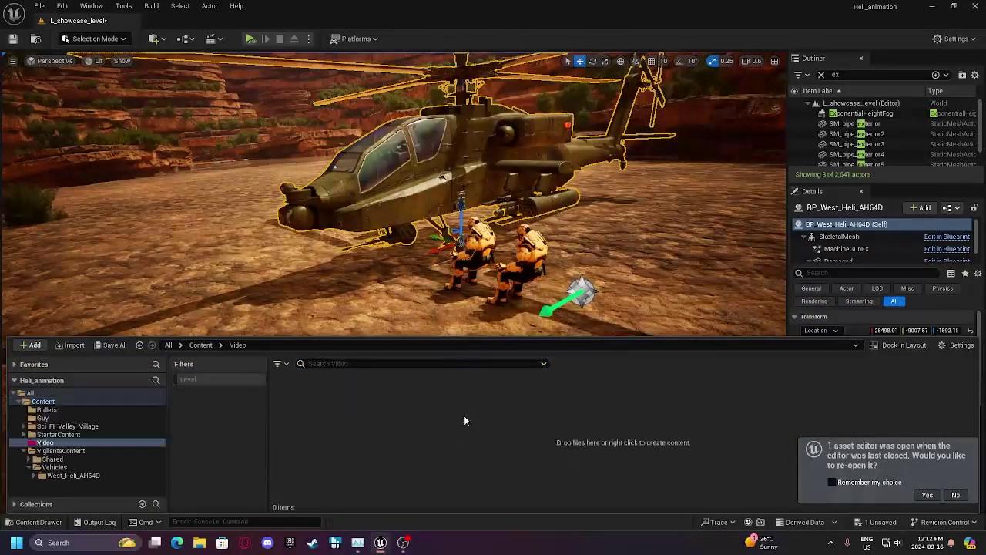
pyautogui.rightClick(335, 406)
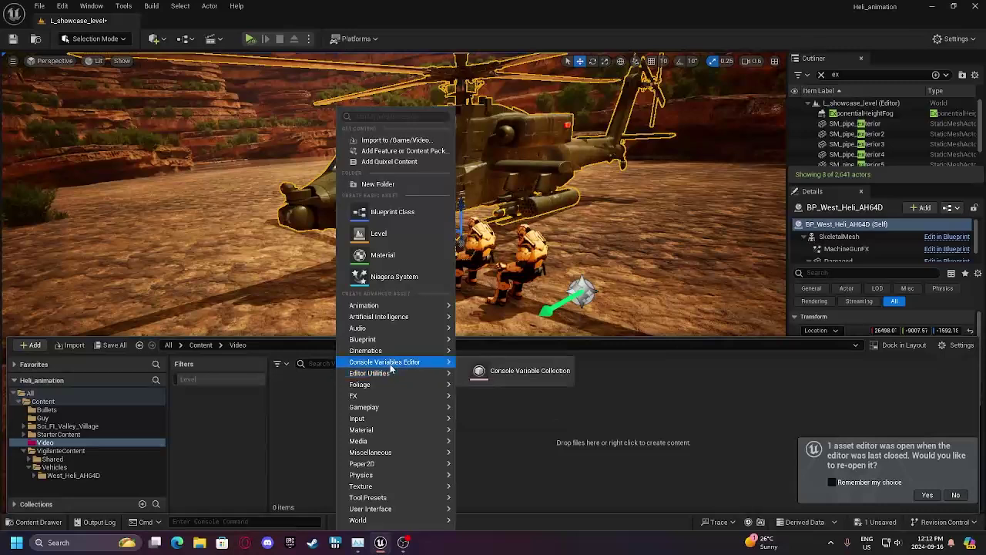
pyautogui.moveTo(386, 350)
pyautogui.click(515, 380)
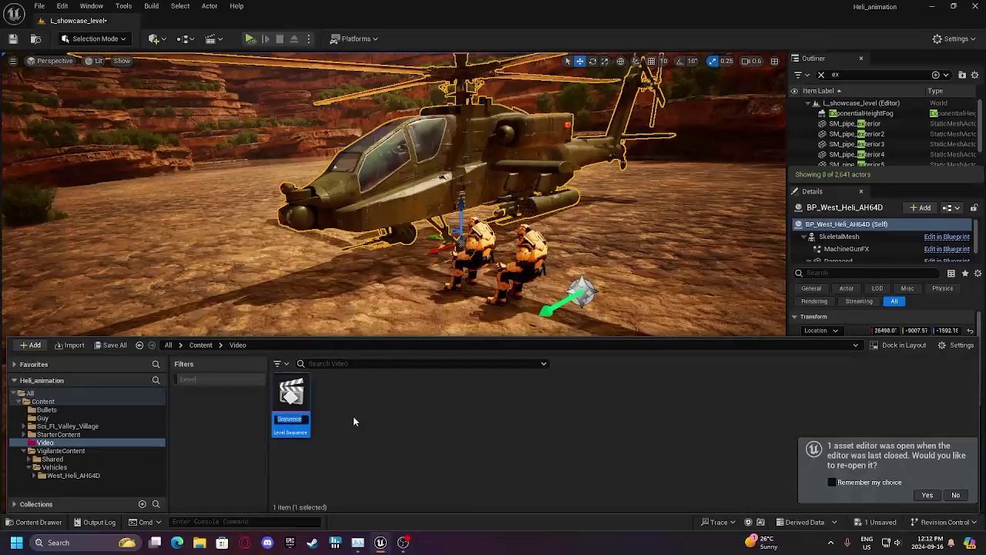
pyautogui.write('Heli_')
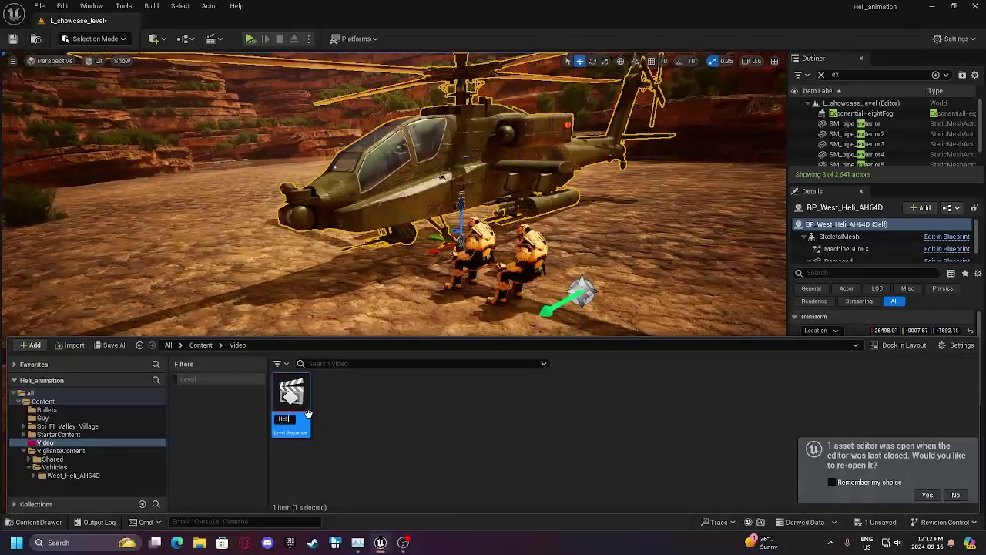
pyautogui.write('animation')
pyautogui.press('Return')
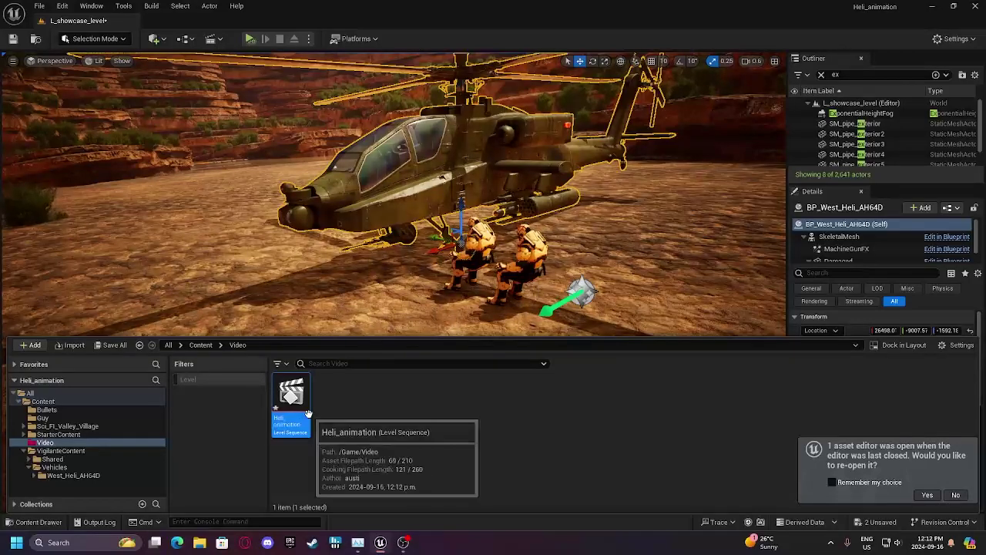
pyautogui.doubleClick(291, 396)
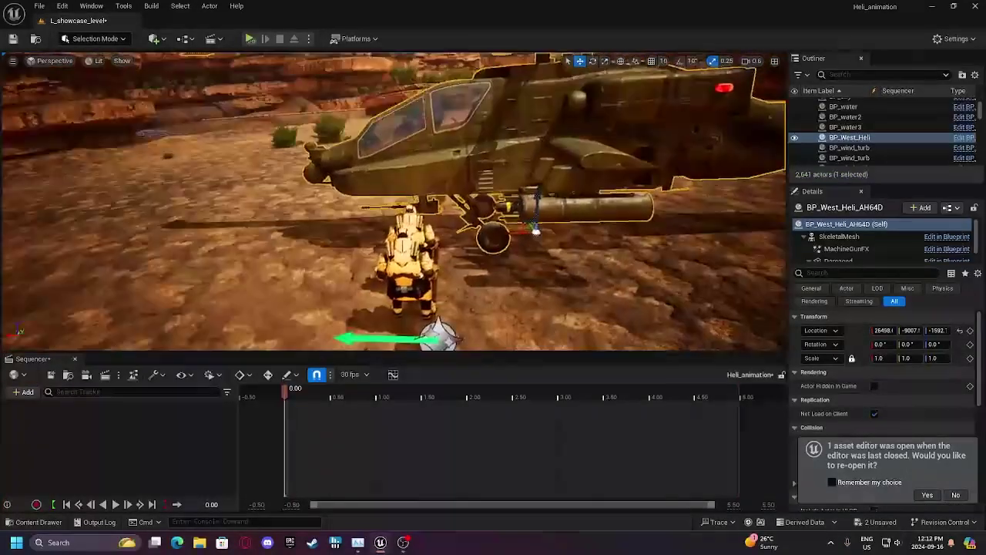
pyautogui.moveTo(373, 182)
pyautogui.mouseDown(button='right')
pyautogui.moveTo(504, 199)
pyautogui.moveTo(373, 182)
pyautogui.mouseUp(button='right')
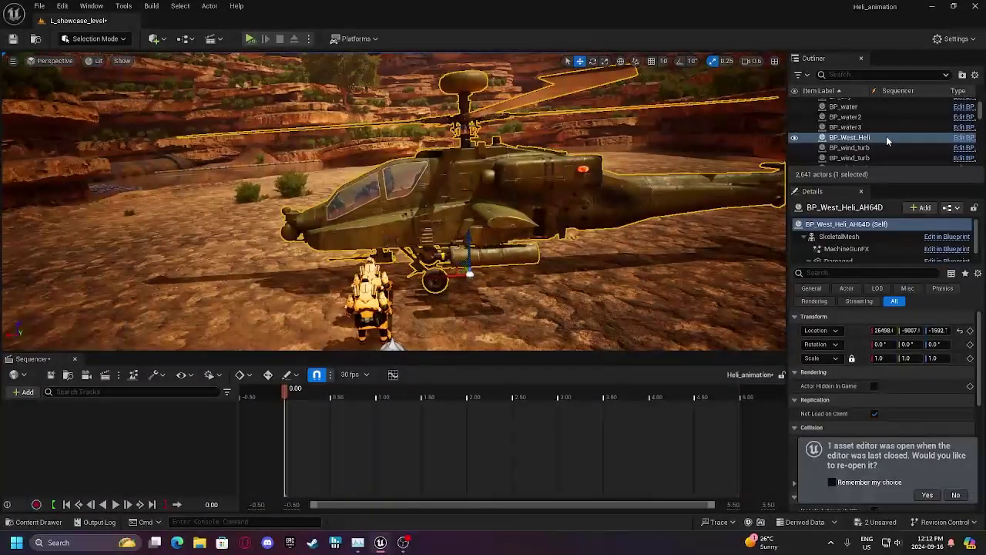
pyautogui.moveTo(885, 136); pyautogui.dragTo(192, 412)
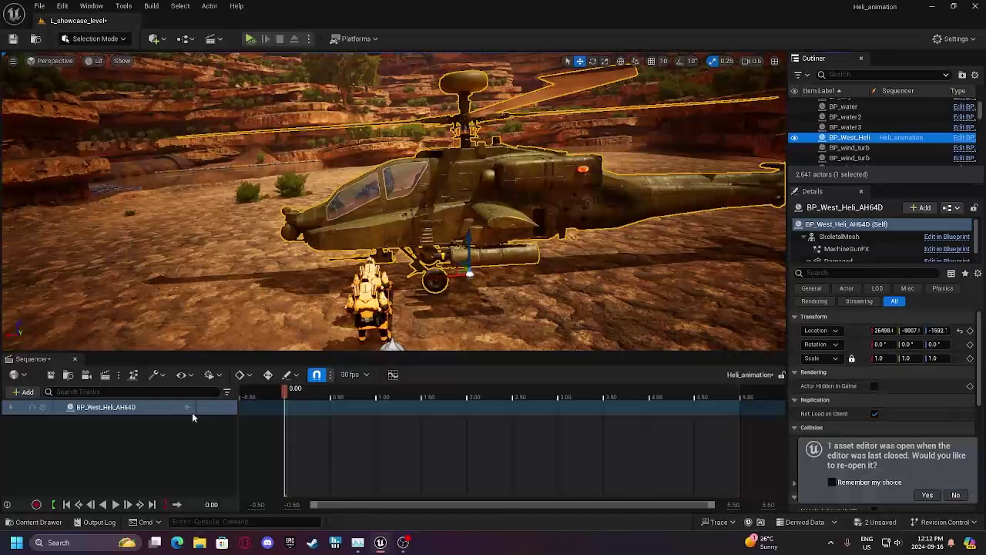
pyautogui.click(27, 392)
pyautogui.moveTo(77, 223)
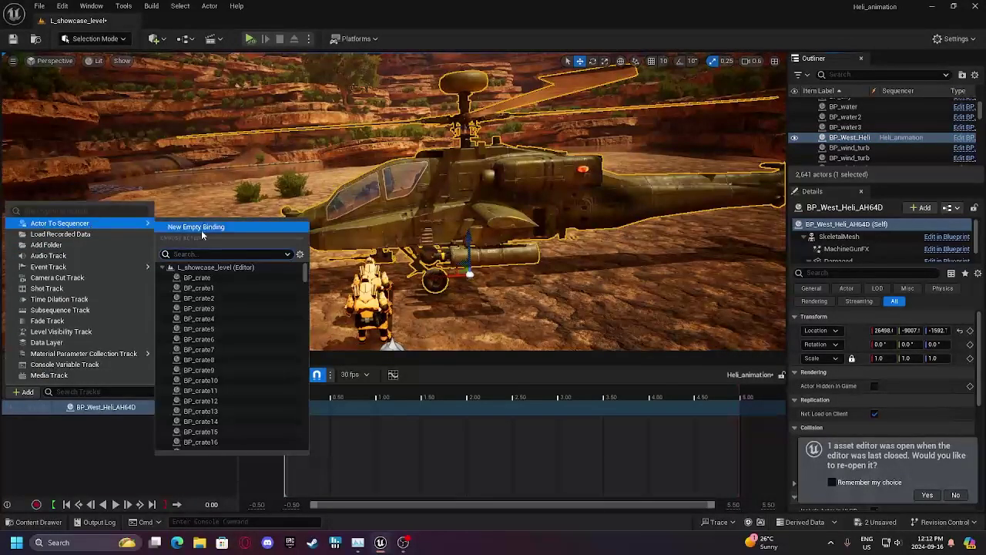
pyautogui.click(89, 408)
pyautogui.press('Delete')
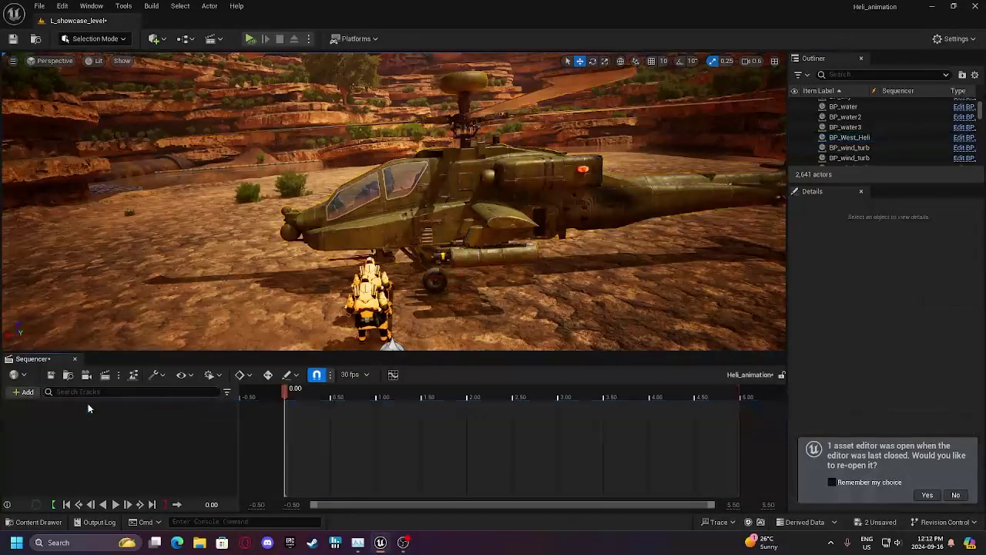
# Select the AH64D helicopter in the level and add it to the Heli_animation sequence as an actor track.
pyautogui.click(27, 392)
pyautogui.click(455, 222)
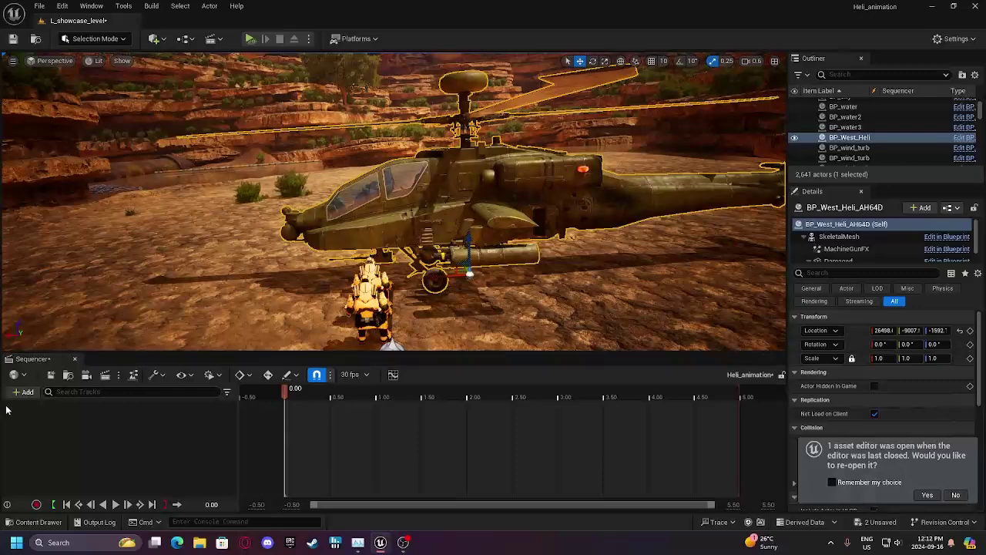
pyautogui.click(27, 392)
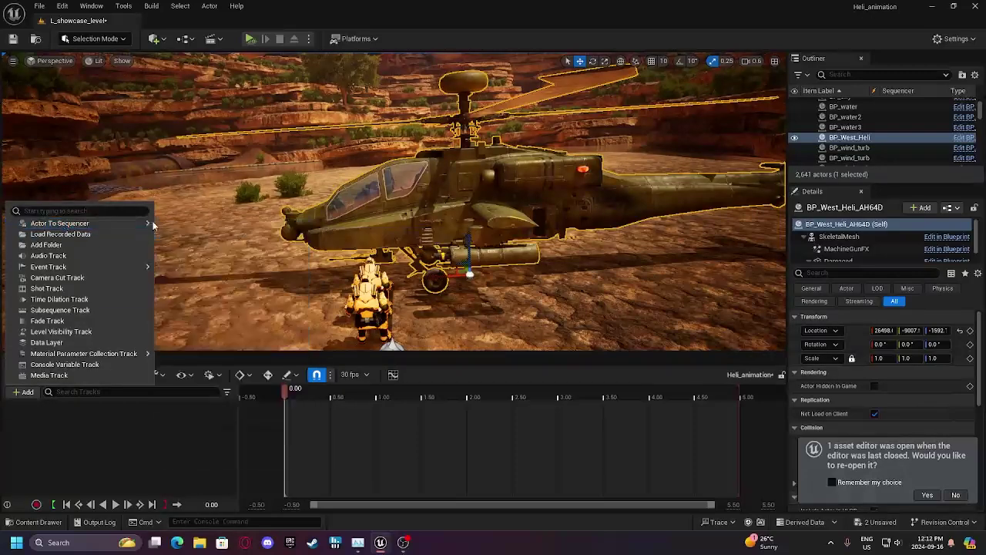
pyautogui.moveTo(152, 223)
pyautogui.click(204, 225)
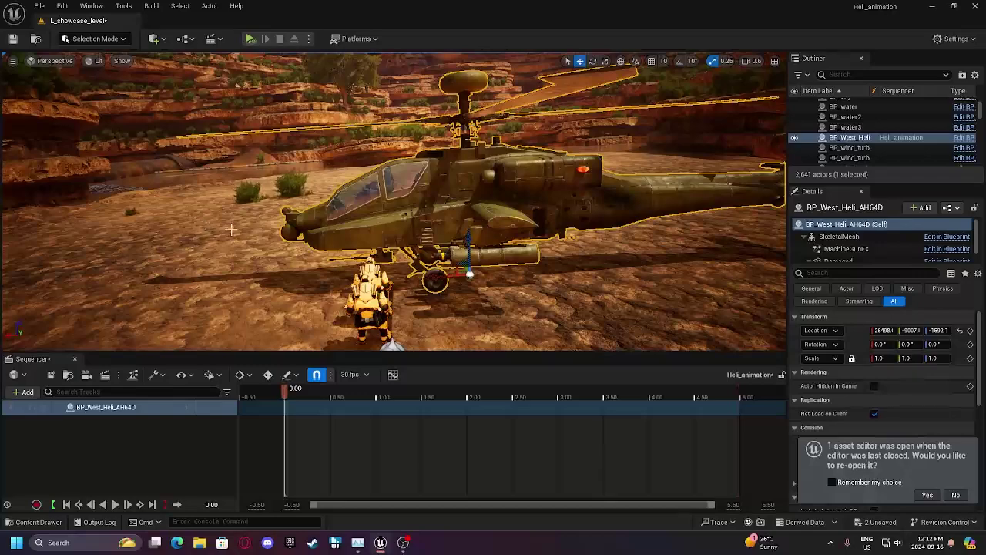
# Pitch the helicopter to about 5° and lower it to about -1605 in Z so its wheels rest on the ground.
pyautogui.moveTo(455, 222); pyautogui.dragTo(461, 221, button='right')
pyautogui.moveTo(400, 231); pyautogui.dragTo(381, 230, button='right')
pyautogui.press('e')
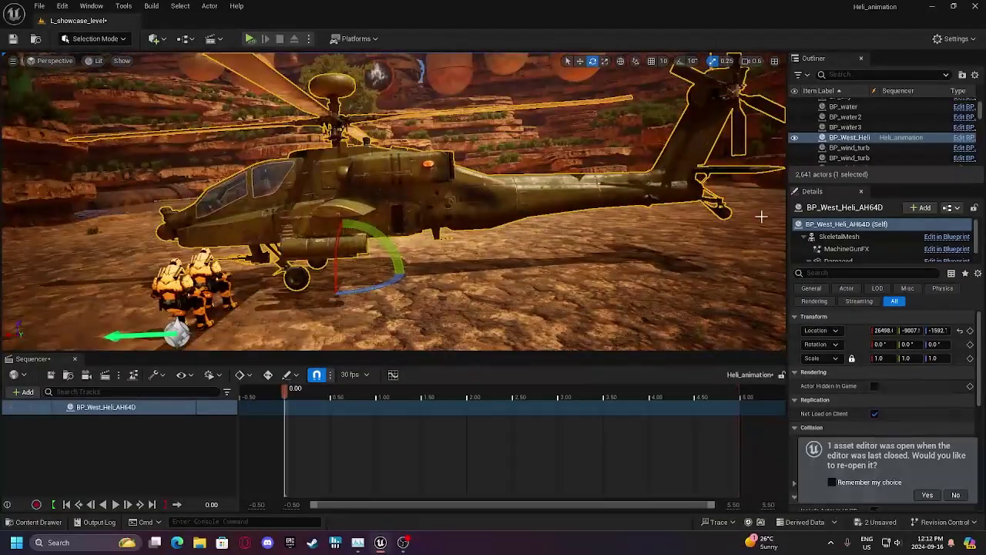
pyautogui.moveTo(377, 229); pyautogui.dragTo(295, 275)
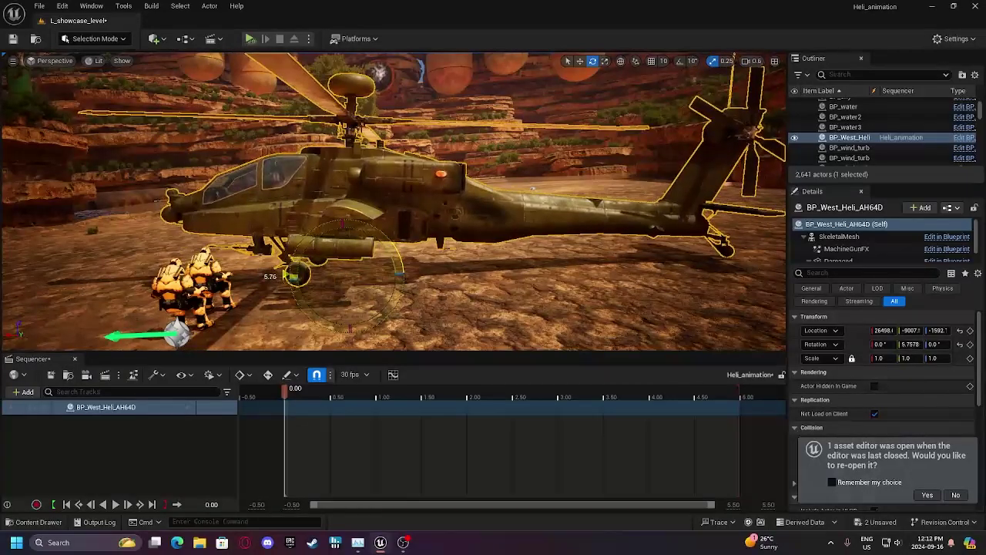
pyautogui.moveTo(532, 188); pyautogui.dragTo(595, 111, button='right')
pyautogui.press('w')
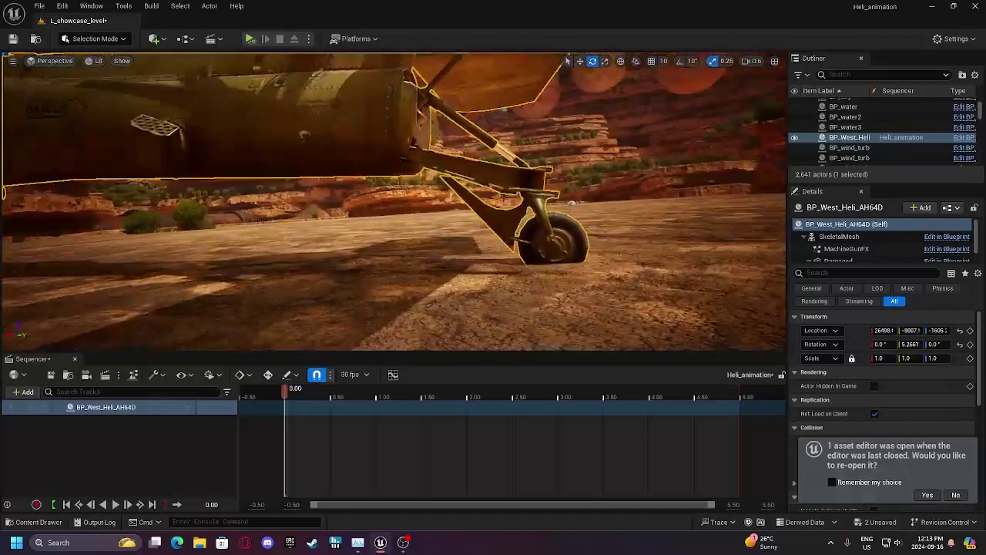
pyautogui.moveTo(289, 279); pyautogui.dragTo(290, 278, button='right')
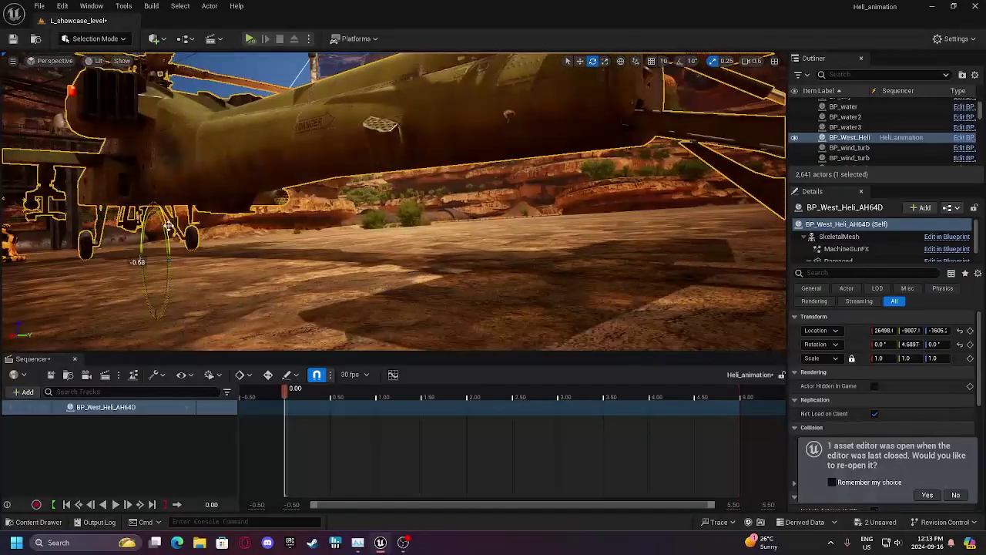
pyautogui.moveTo(168, 226); pyautogui.dragTo(169, 231)
# Key the helicopter's transform at 0.00 in the sequence.
pyautogui.moveTo(193, 239); pyautogui.dragTo(193, 239, button='right')
pyautogui.moveTo(399, 93); pyautogui.dragTo(358, 206, button='right')
pyautogui.press('s')
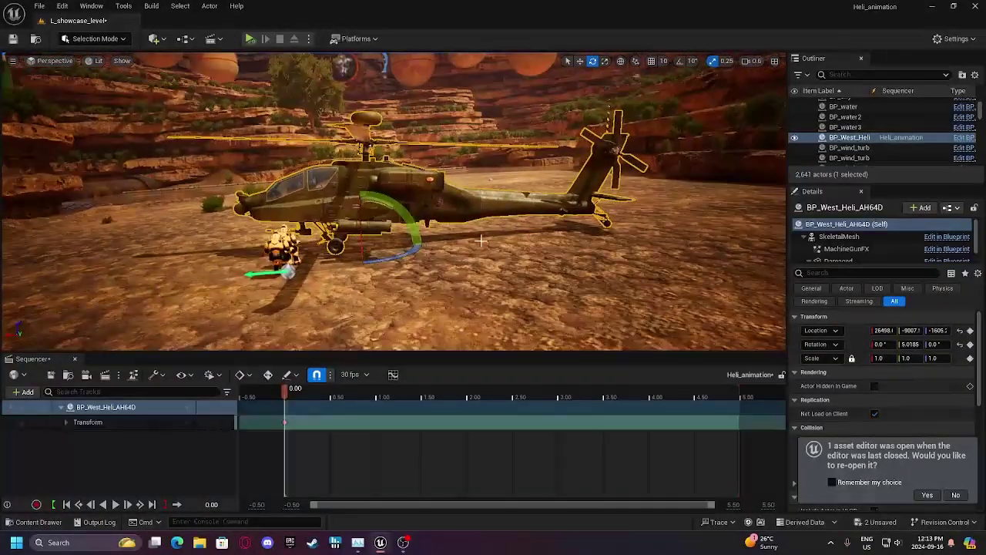
pyautogui.moveTo(425, 249); pyautogui.dragTo(425, 249, button='right')
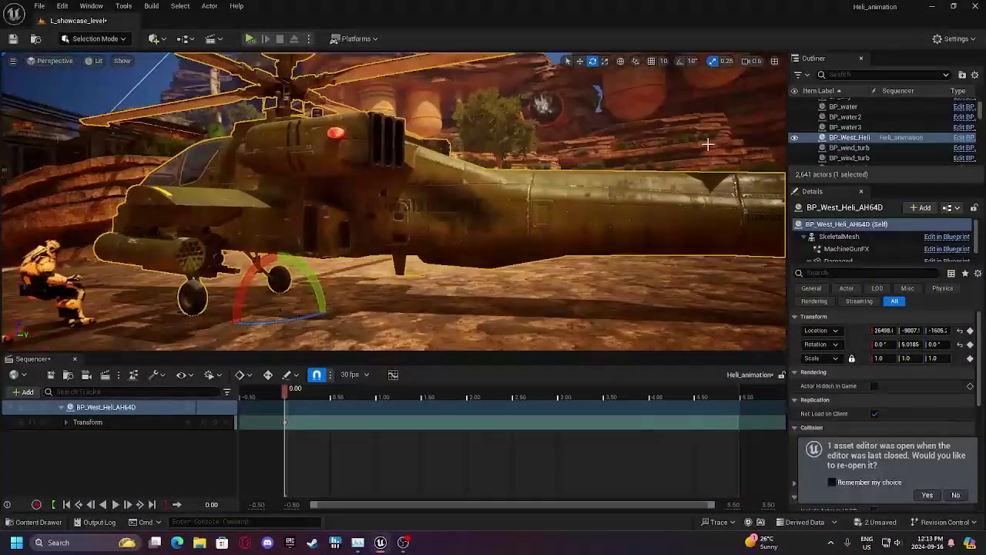
# Examine the viewport's grid and rotation snapping options, testing a small helicopter move along Y.
pyautogui.click(679, 63)
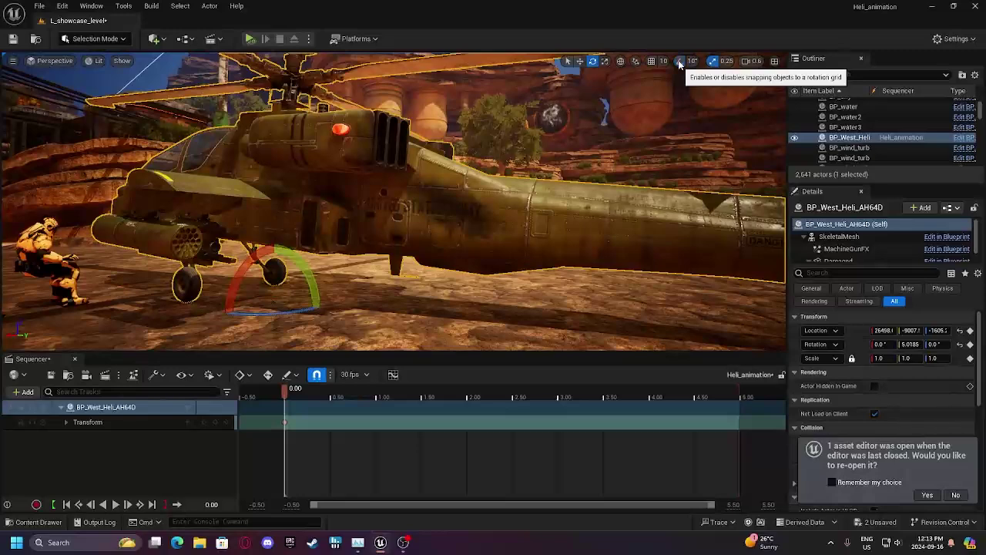
pyautogui.click(653, 62)
pyautogui.click(653, 61)
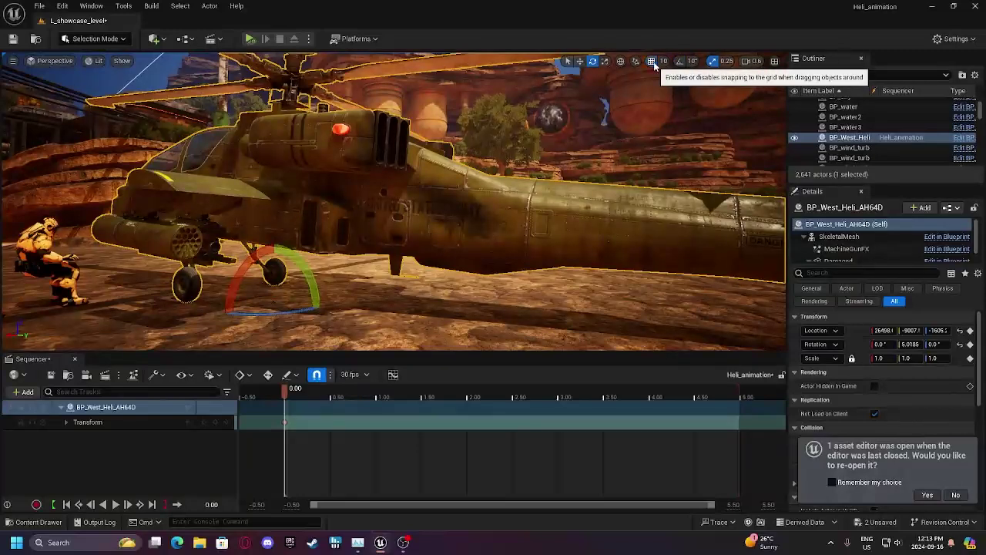
pyautogui.moveTo(305, 280); pyautogui.dragTo(305, 280, button='right')
pyautogui.press('w')
pyautogui.moveTo(400, 292)
pyautogui.mouseDown()
pyautogui.moveTo(405, 282)
pyautogui.moveTo(392, 301)
pyautogui.mouseUp()
pyautogui.click(694, 61)
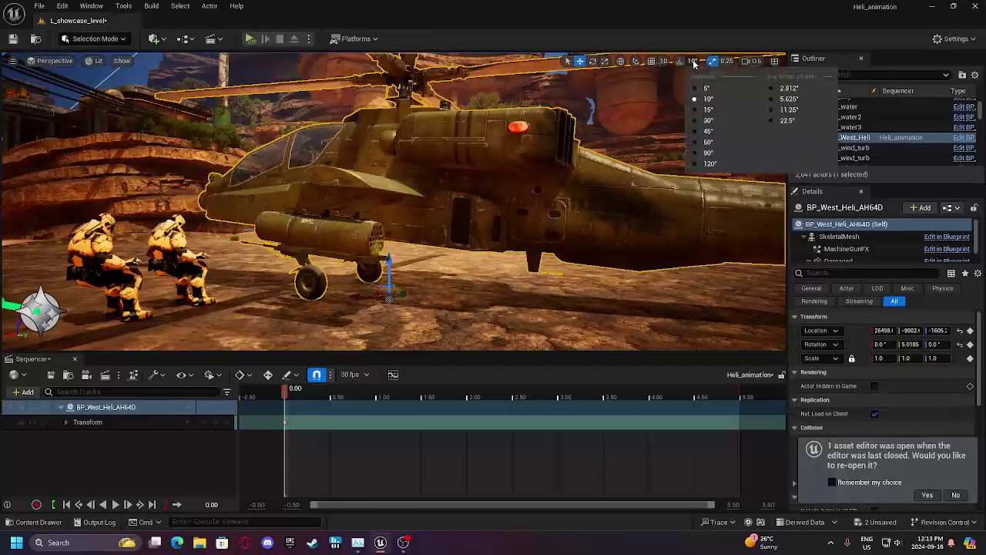
pyautogui.click(663, 61)
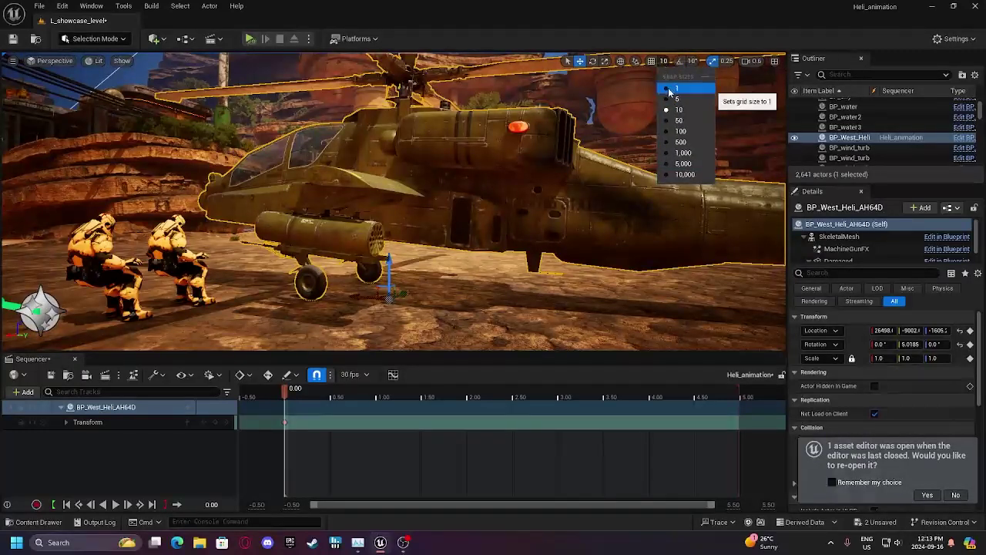
pyautogui.click(694, 62)
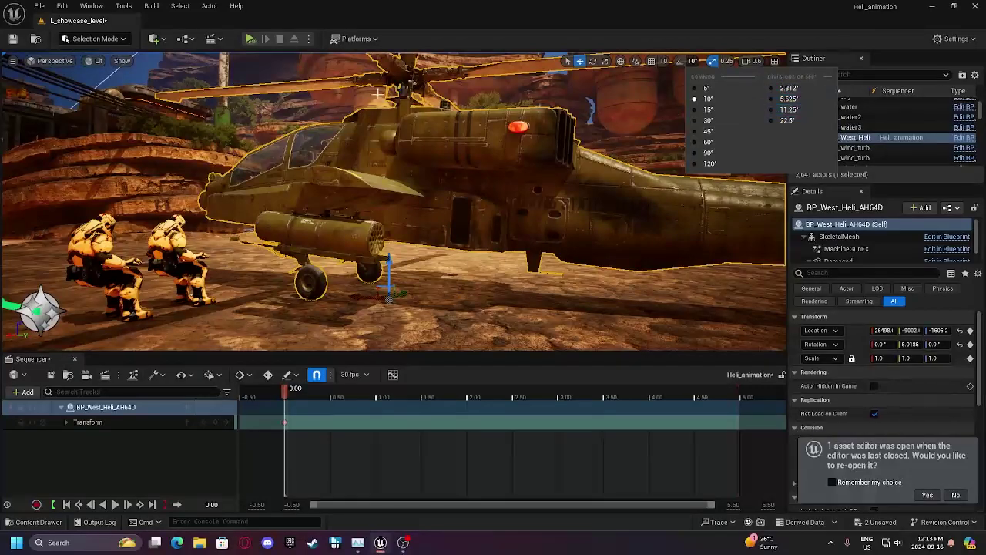
# Expand the helicopter's Transform track into its channels and move the playhead to 0.50 seconds.
pyautogui.moveTo(377, 92); pyautogui.dragTo(347, 149, button='right')
pyautogui.scroll(2, 193, 144)
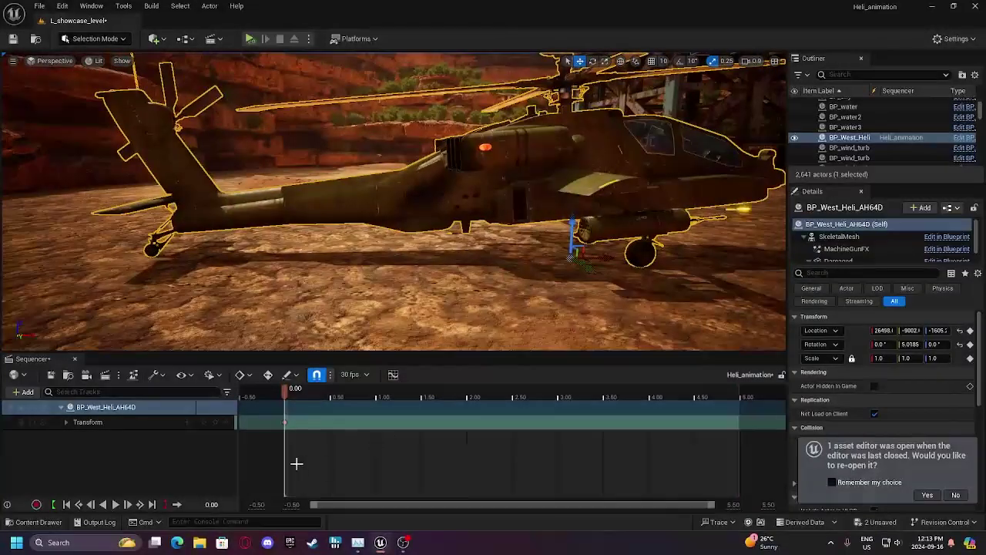
pyautogui.click(65, 423)
pyautogui.click(66, 423)
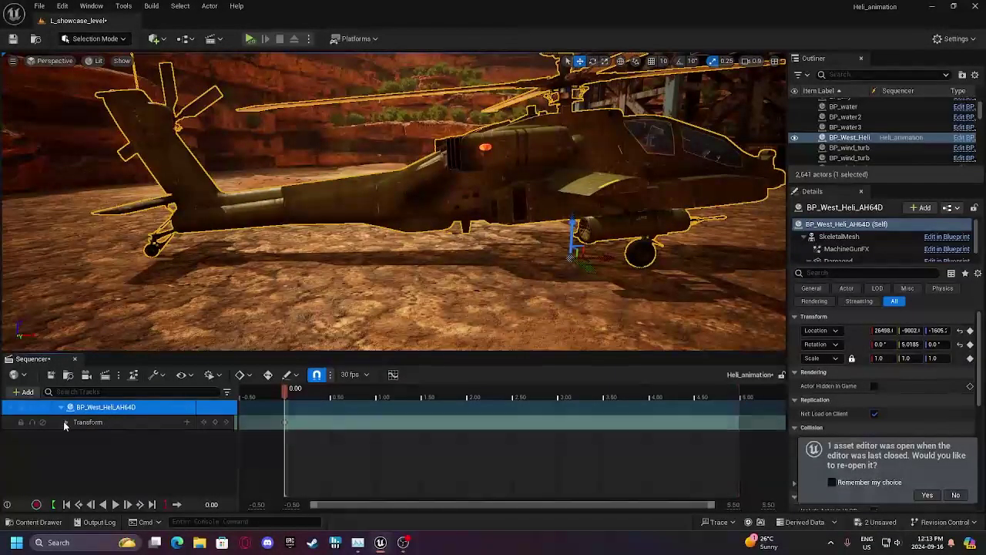
pyautogui.click(66, 423)
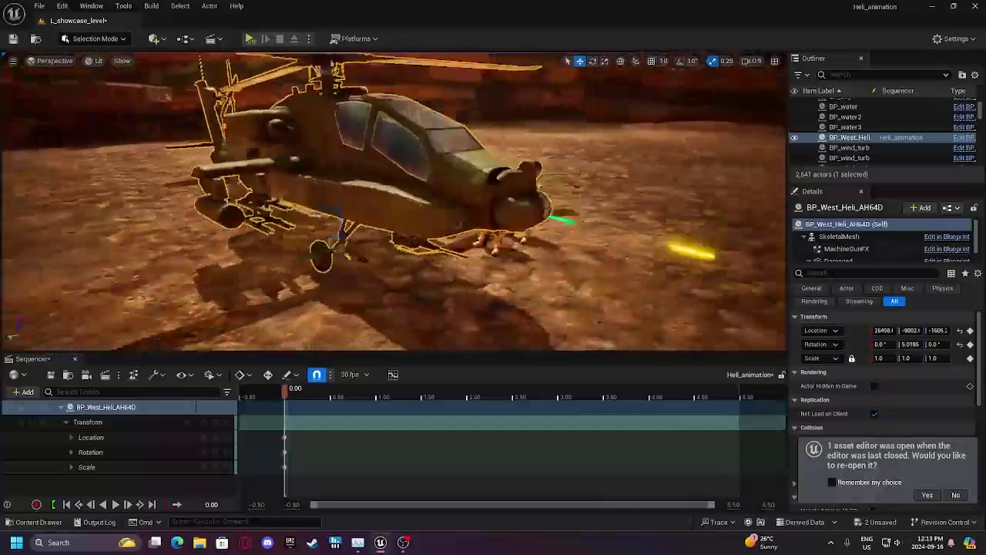
pyautogui.moveTo(395, 202); pyautogui.dragTo(239, 207, button='right')
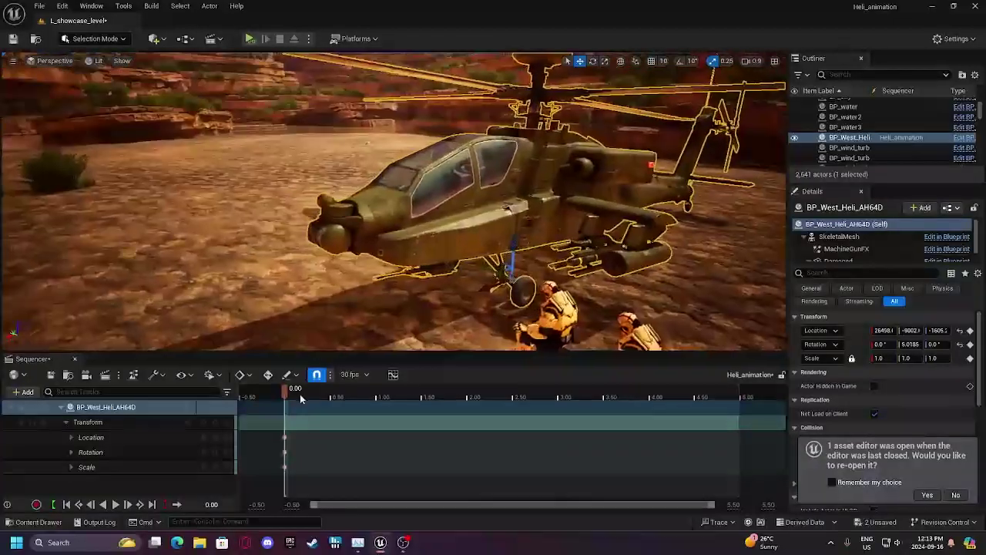
pyautogui.moveTo(300, 393); pyautogui.dragTo(330, 392)
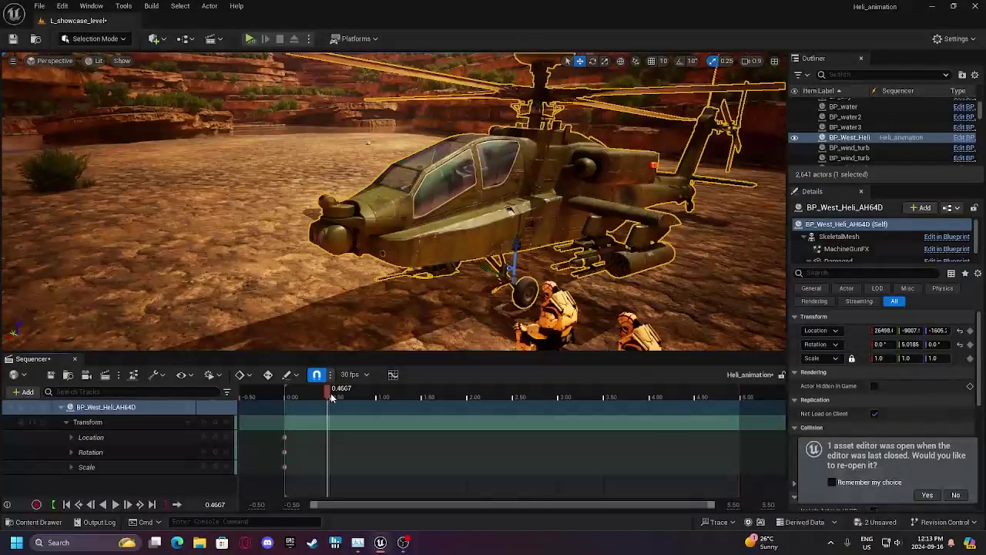
# Set the sequence's display rate to 24 fps (film).
pyautogui.click(351, 374)
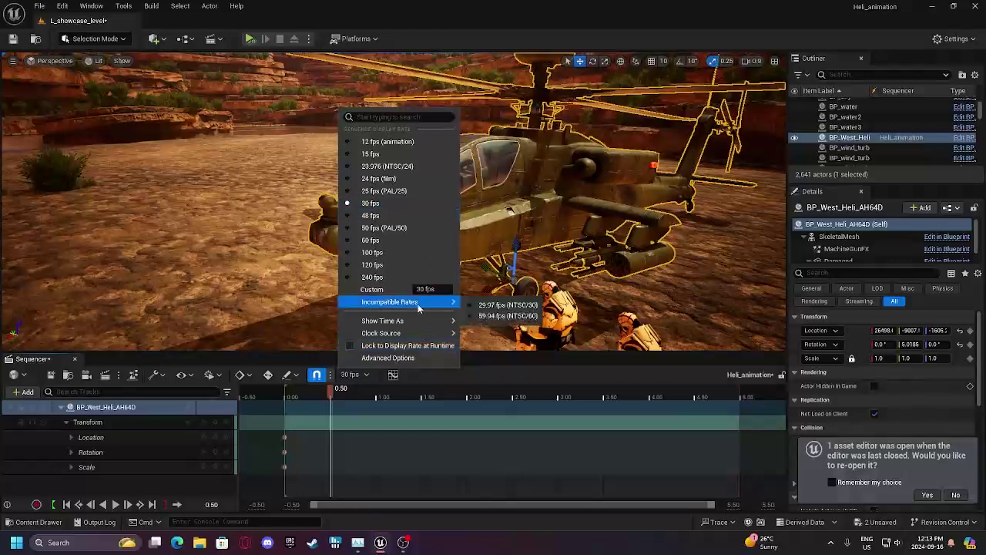
pyautogui.moveTo(421, 322)
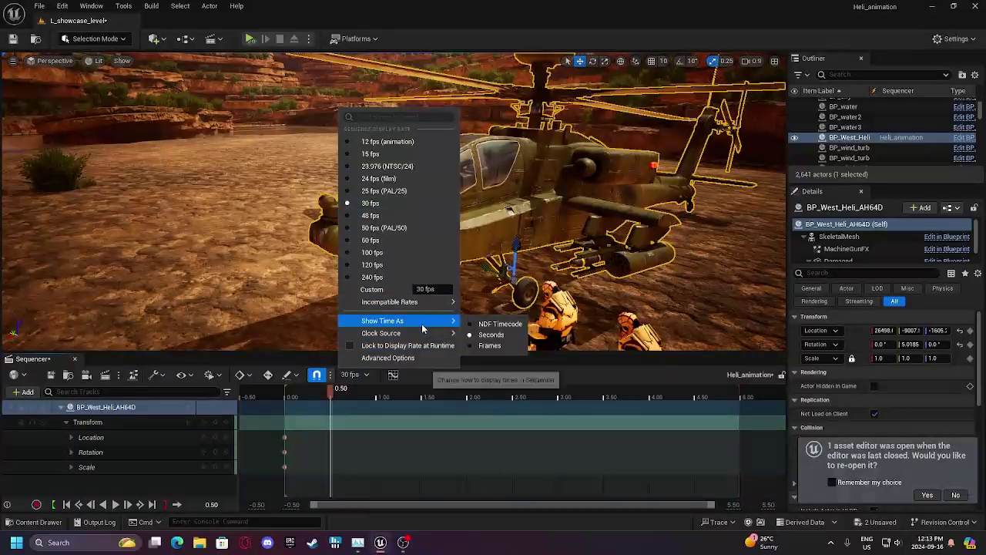
pyautogui.click(351, 374)
pyautogui.click(350, 374)
pyautogui.click(377, 182)
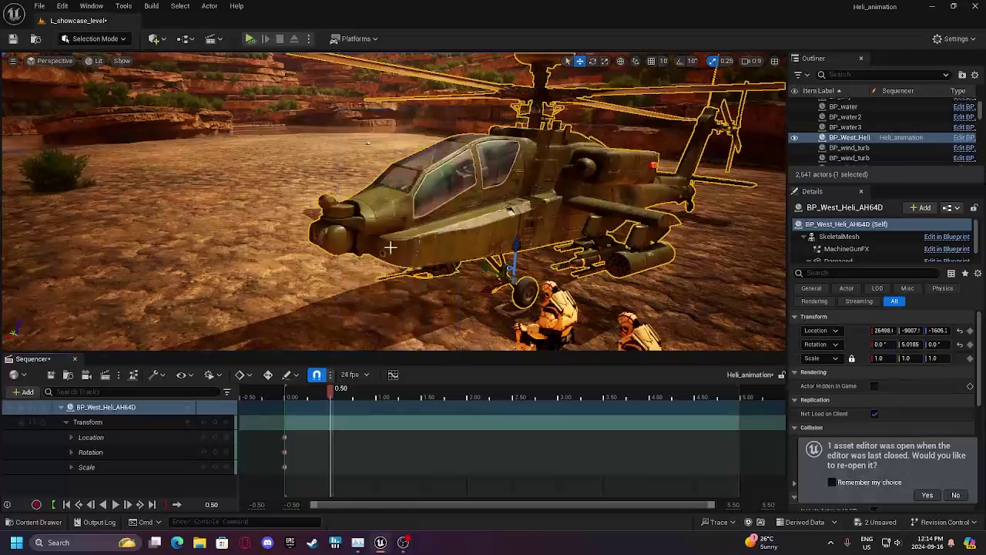
# Show the sequence's time in seconds.
pyautogui.click(351, 374)
pyautogui.moveTo(399, 321)
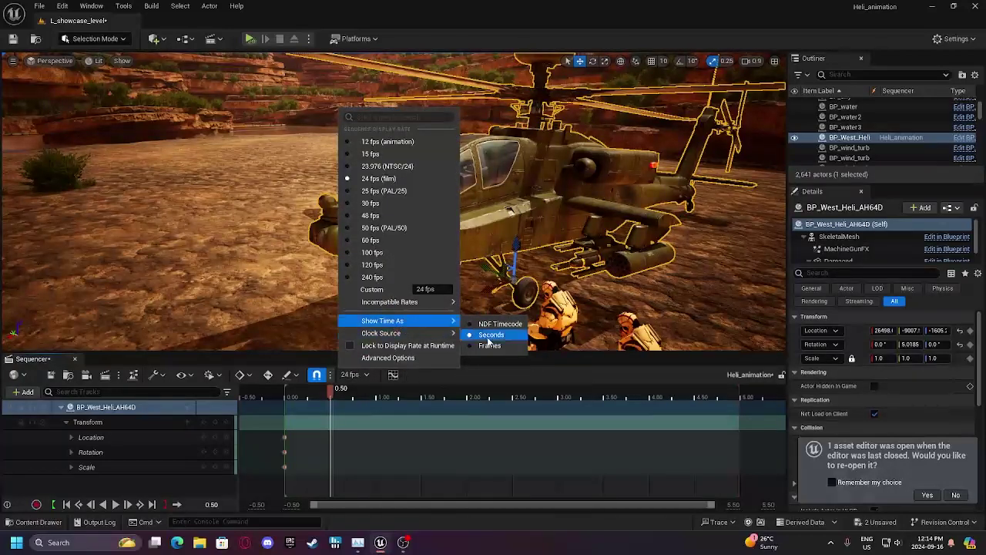
pyautogui.click(490, 334)
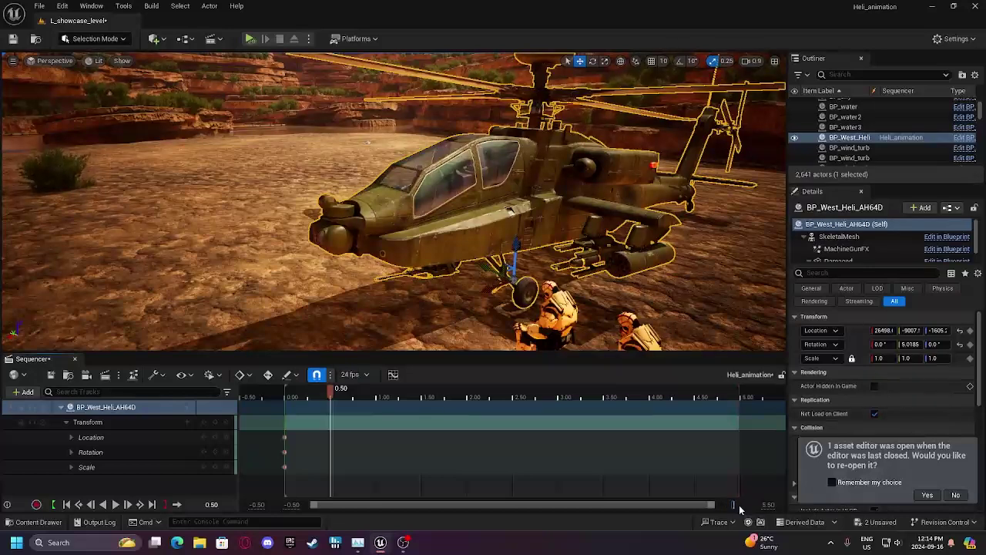
# Extend the timeline's visible range to 20 seconds and stretch the sequence's playback end to about 20 seconds.
pyautogui.press('Return')
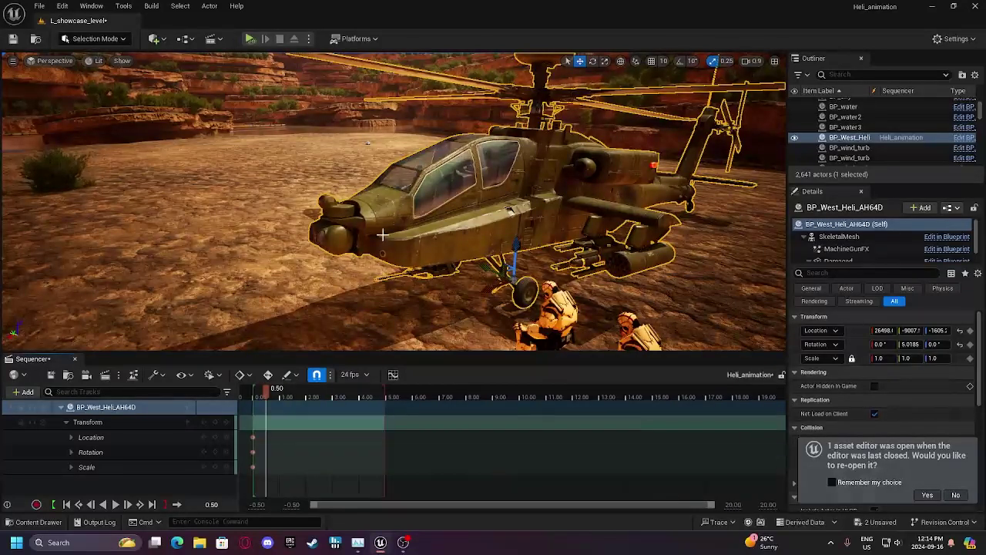
pyautogui.moveTo(385, 394); pyautogui.dragTo(780, 392)
pyautogui.moveTo(564, 254); pyautogui.dragTo(474, 258, button='right')
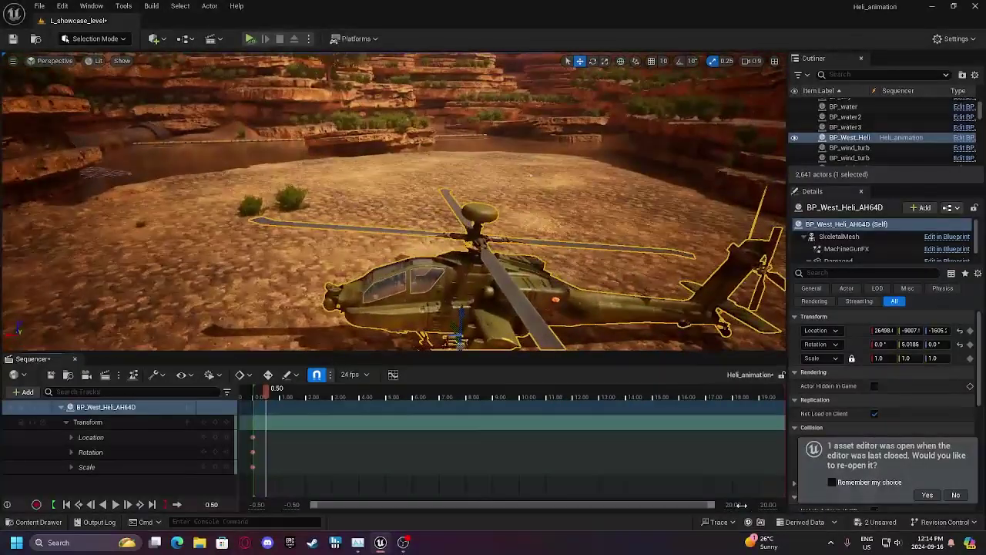
# Extend the timeline's visible range to 55 seconds and stretch the sequence's playback end to about 54 seconds.
pyautogui.click(741, 505)
pyautogui.write('55')
pyautogui.press('Return')
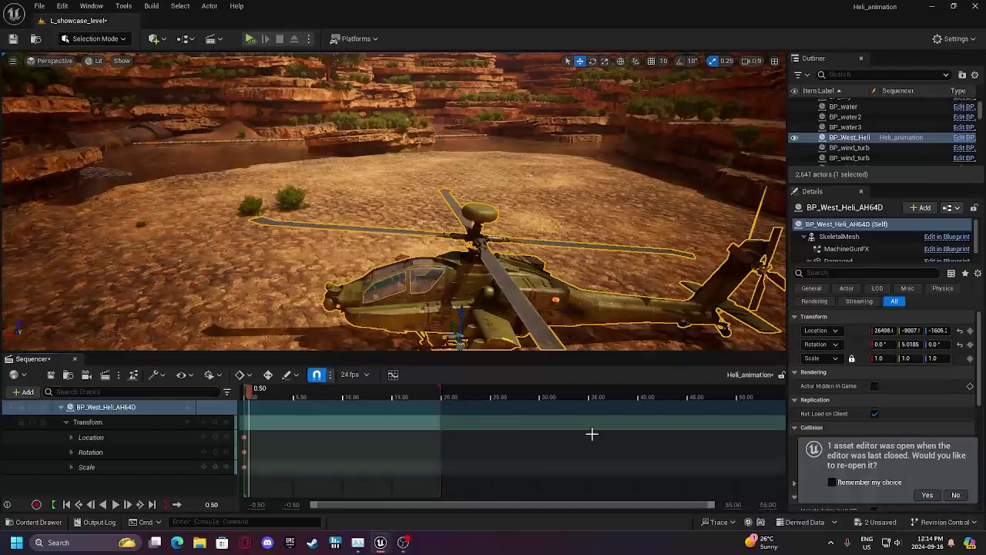
pyautogui.click(405, 393)
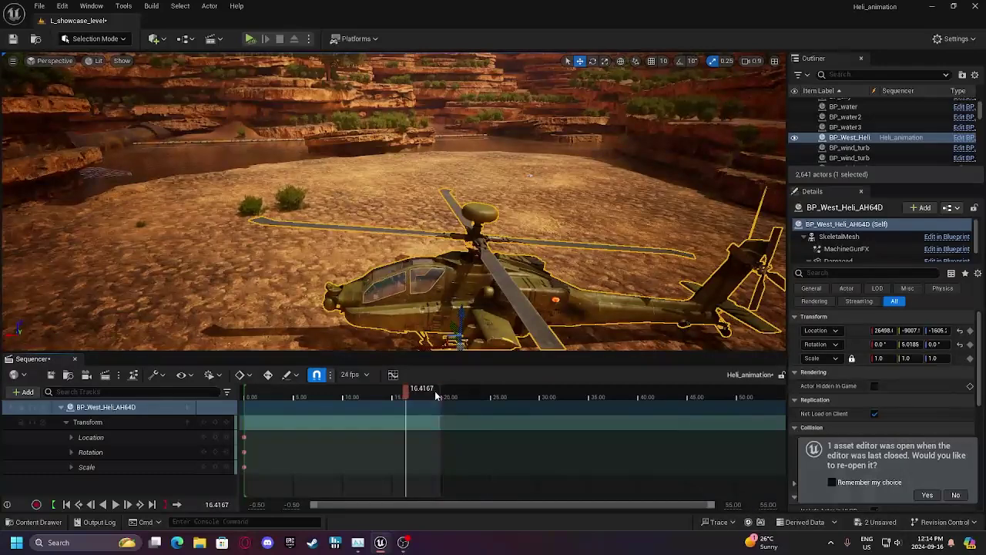
pyautogui.moveTo(440, 395); pyautogui.dragTo(776, 406)
# Delete the seated character Seated_Idle_Anim3 beside the helicopter's wheel.
pyautogui.moveTo(577, 302)
pyautogui.mouseDown(button='right')
pyautogui.moveTo(520, 306)
pyautogui.moveTo(505, 281)
pyautogui.moveTo(531, 301)
pyautogui.moveTo(576, 303)
pyautogui.mouseUp(button='right')
pyautogui.scroll(1, 576, 302)
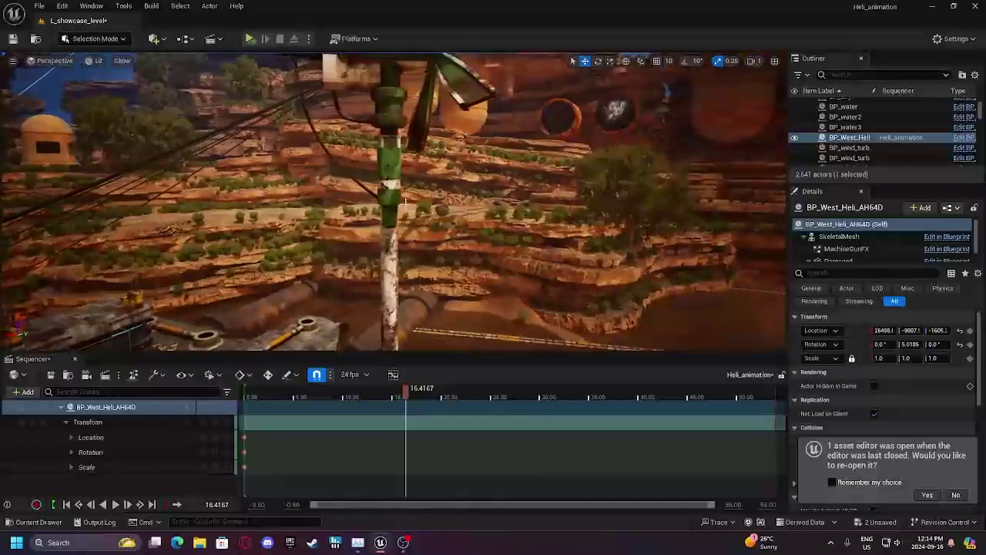
pyautogui.click(391, 185)
pyautogui.moveTo(391, 185); pyautogui.dragTo(391, 185, button='right')
pyautogui.moveTo(393, 231); pyautogui.dragTo(393, 231, button='right')
pyautogui.moveTo(452, 238); pyautogui.dragTo(430, 337, button='right')
pyautogui.click(451, 238)
pyautogui.click(430, 336)
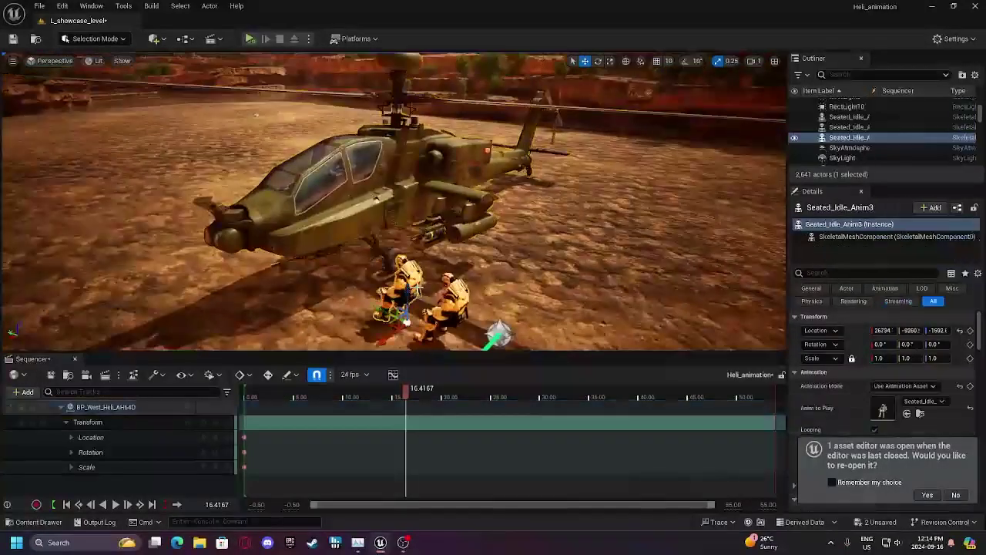
pyautogui.keyDown('ctrl'); pyautogui.click(452, 297); pyautogui.keyUp('ctrl')
pyautogui.click(23, 392)
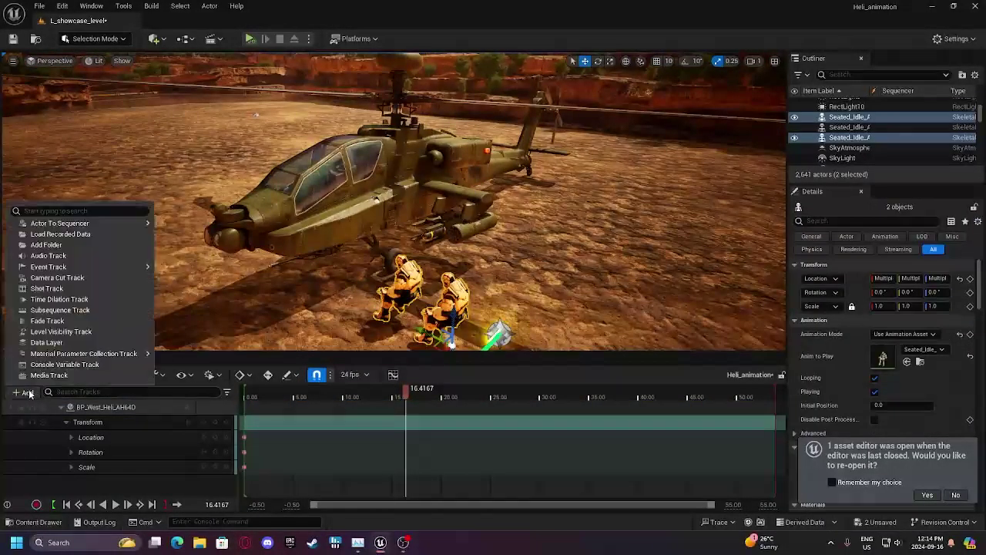
pyautogui.click(404, 280)
pyautogui.press('Delete')
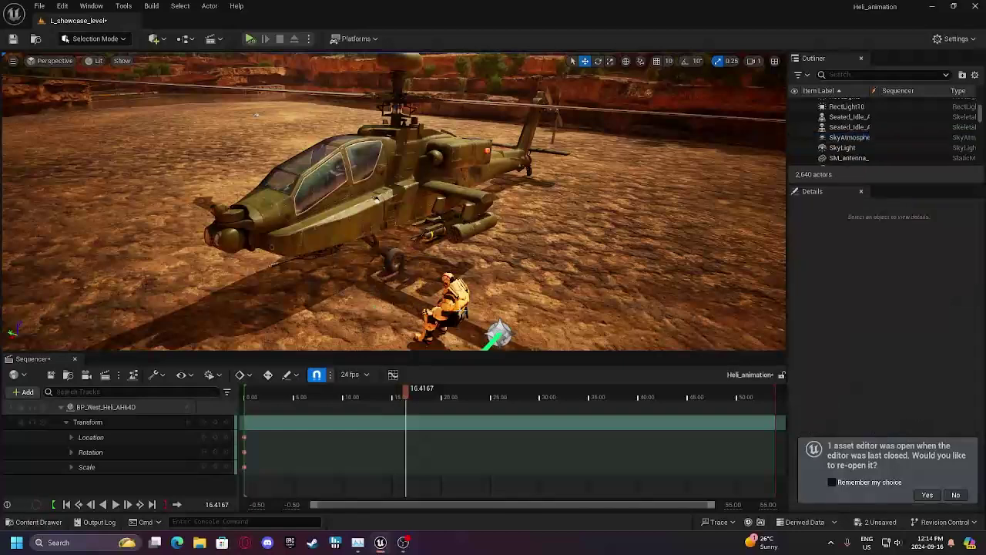
# Add the remaining seated character, Seated_Idle_Anim, to the sequence and collapse the helicopter's tracks.
pyautogui.click(450, 299)
pyautogui.click(29, 392)
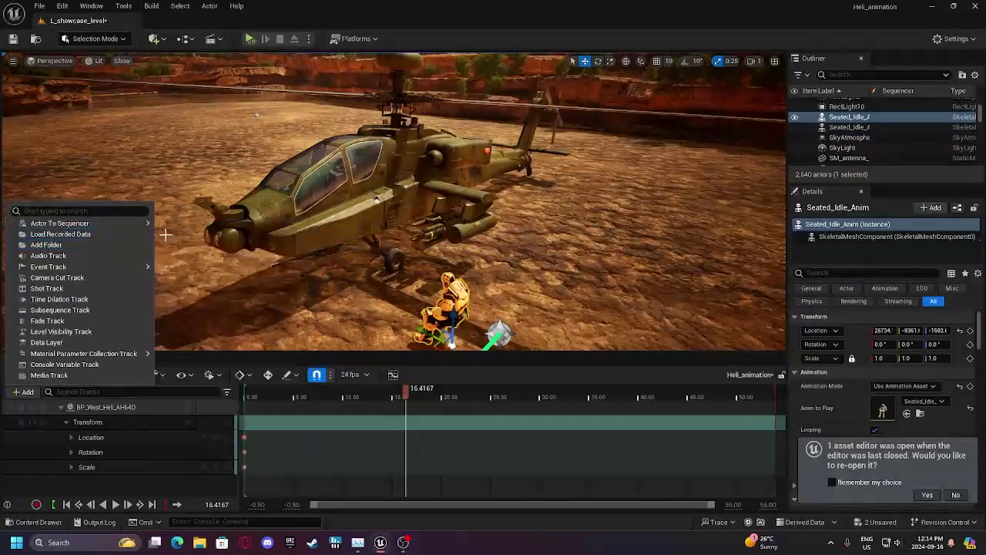
pyautogui.moveTo(85, 223)
pyautogui.click(208, 226)
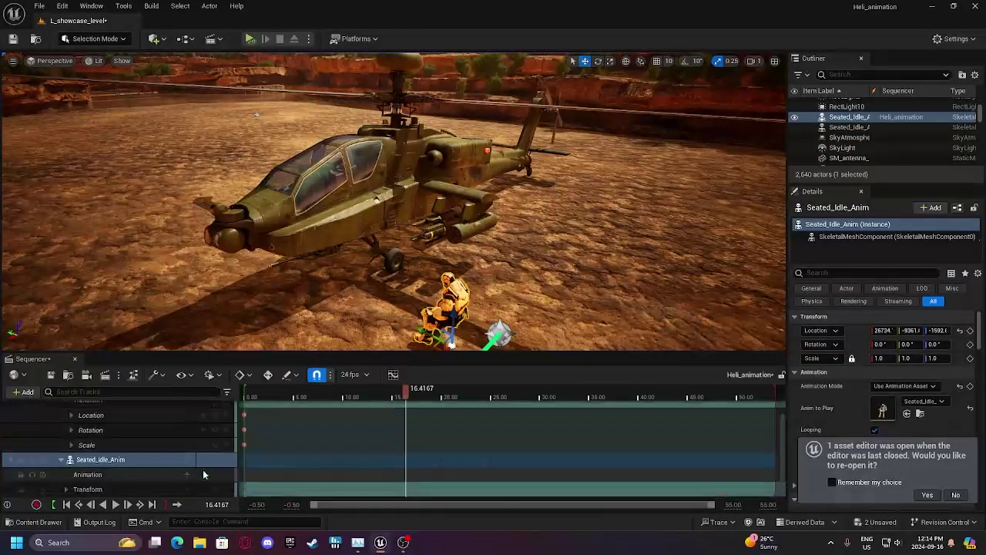
pyautogui.scroll(-2, 203, 469)
pyautogui.scroll(2, 176, 455)
pyautogui.click(61, 407)
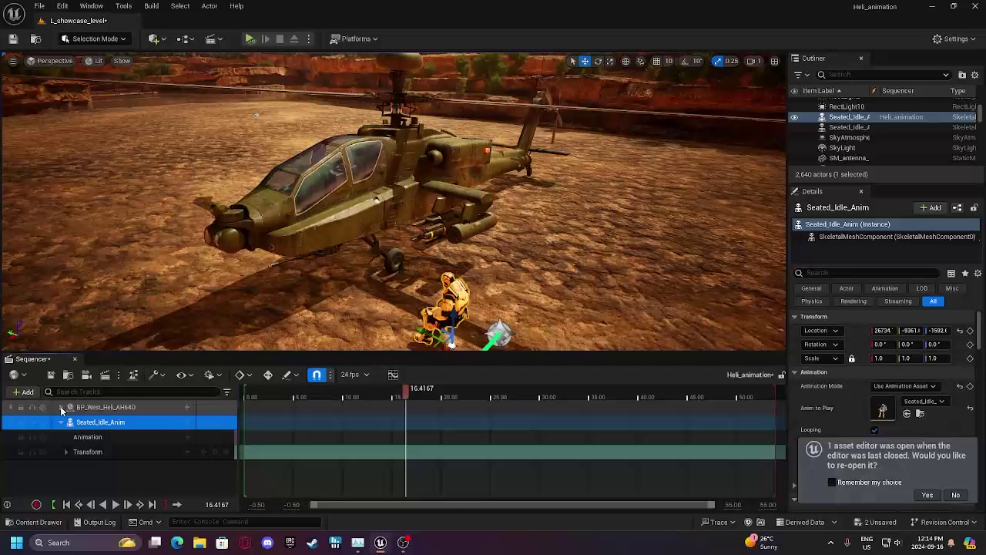
# Add an Attach track to Seated_Idle_Anim, binding it to BP_West_Heli_AH64D at the root bone.
pyautogui.click(187, 424)
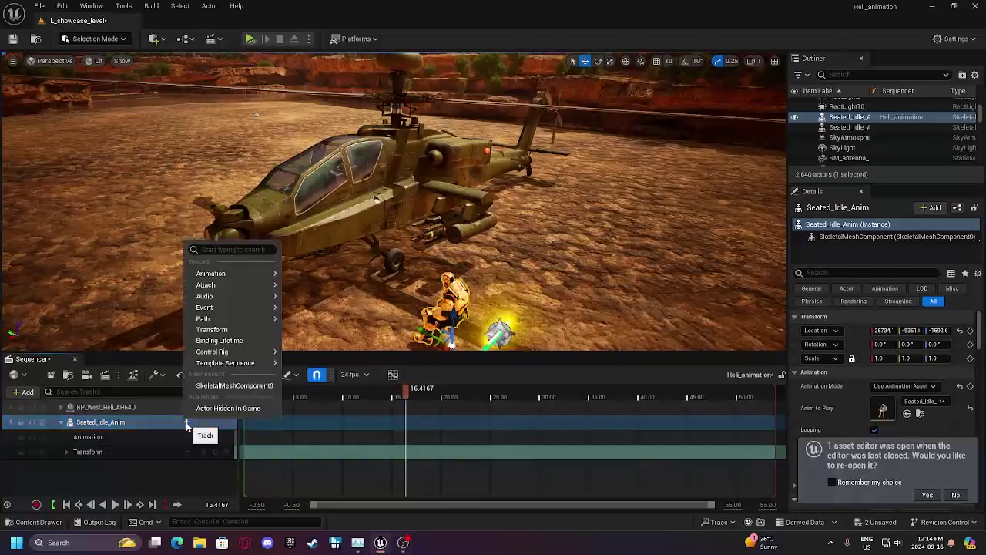
pyautogui.moveTo(238, 283)
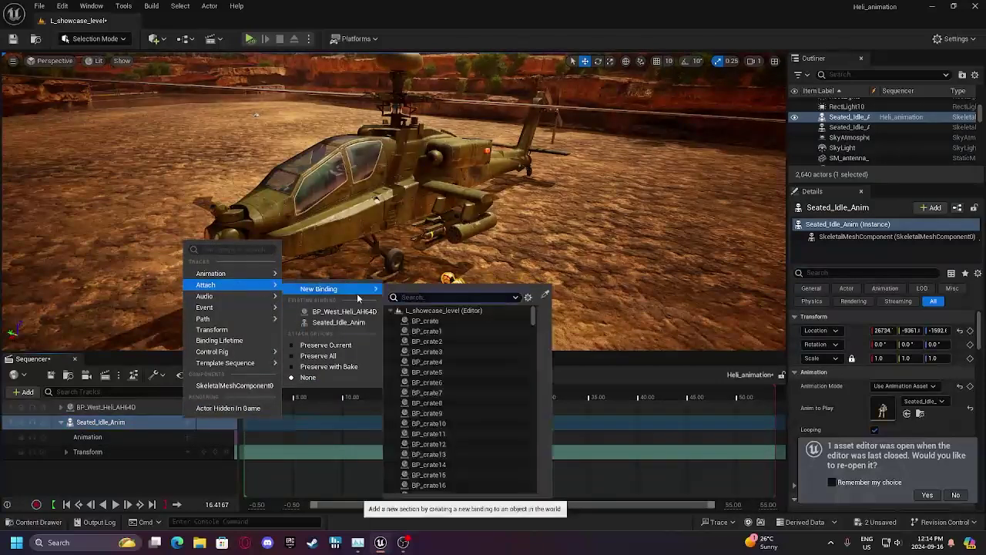
pyautogui.click(327, 311)
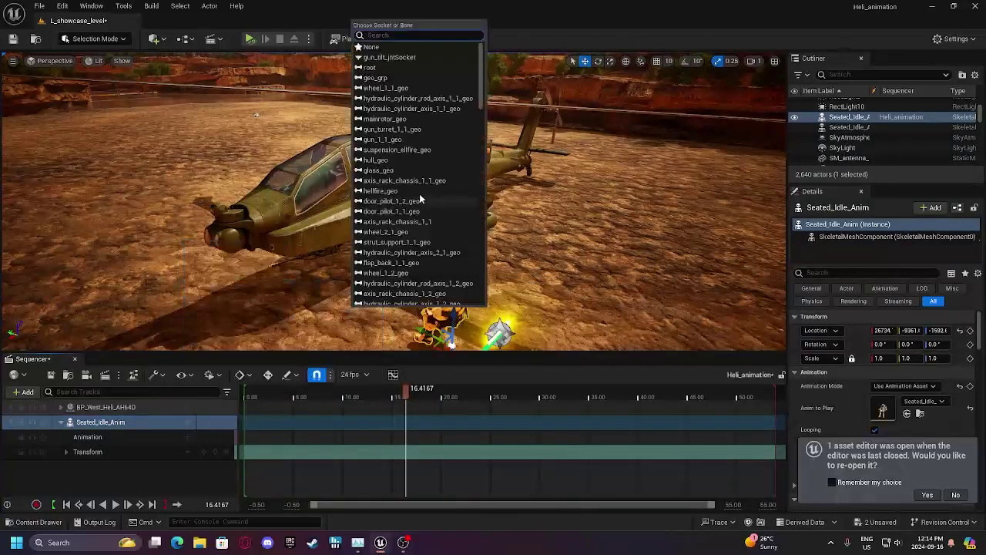
pyautogui.click(381, 67)
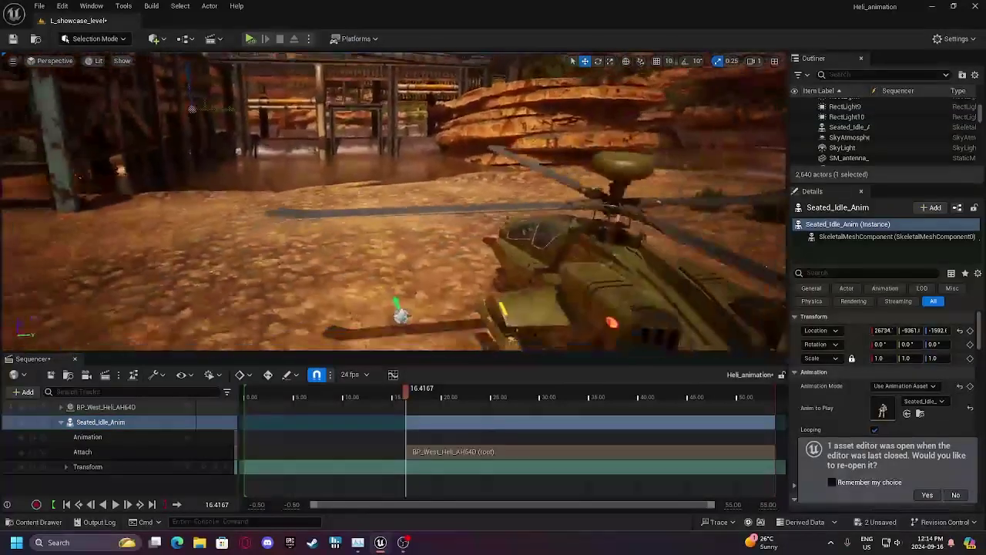
# Extend the start of the Attach section back to 0.00 so it covers the whole sequence.
pyautogui.moveTo(400, 215); pyautogui.dragTo(362, 238, button='right')
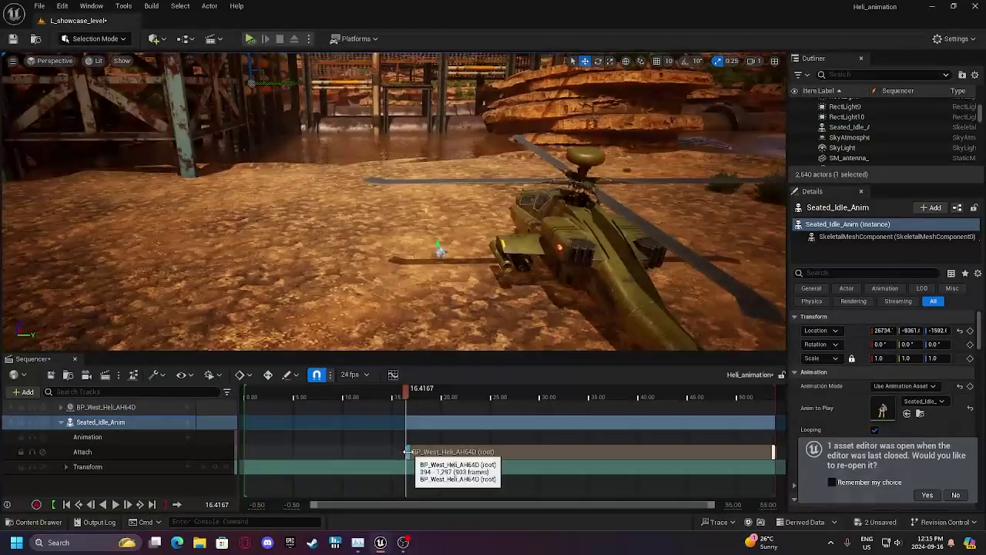
pyautogui.moveTo(407, 451); pyautogui.dragTo(245, 452)
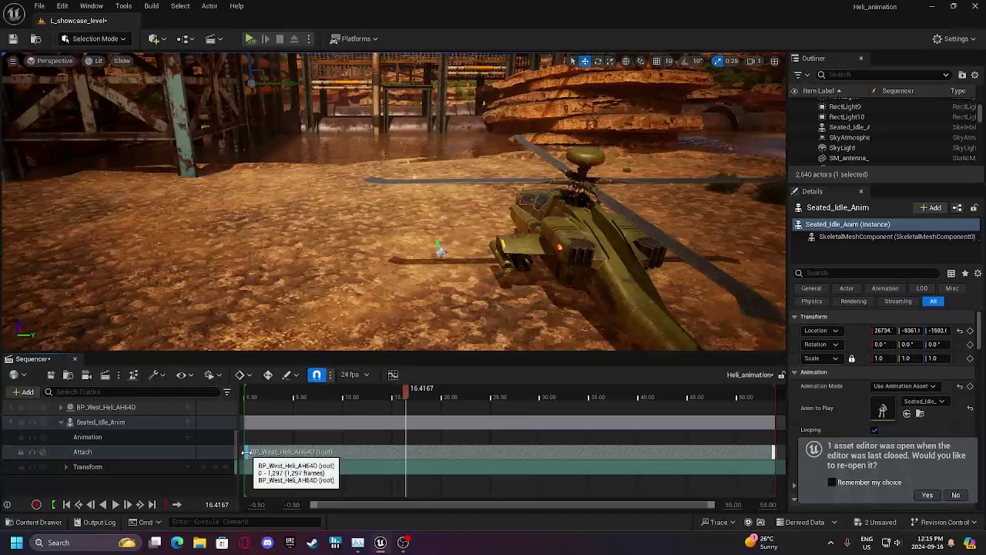
pyautogui.moveTo(246, 453); pyautogui.dragTo(244, 453)
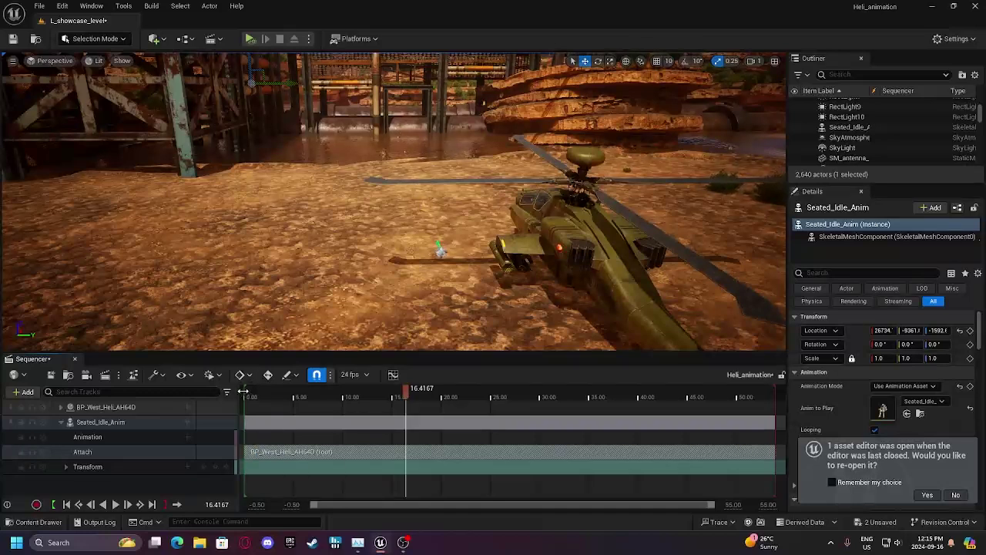
# Scrub back and forth through the sequence to check the attachment, leaving the playhead at 19.00 seconds.
pyautogui.click(243, 393)
pyautogui.moveTo(244, 393); pyautogui.dragTo(656, 394)
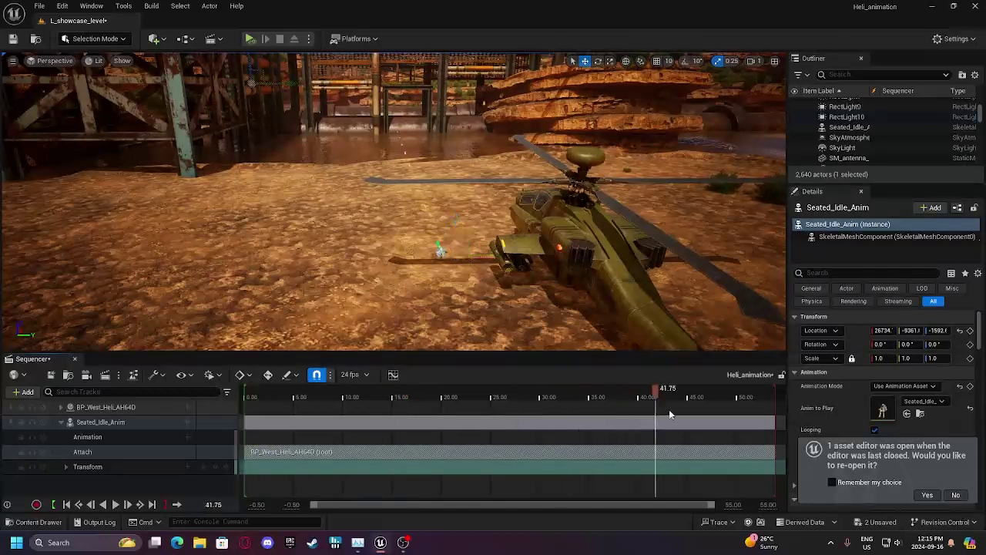
pyautogui.moveTo(780, 395); pyautogui.dragTo(777, 395)
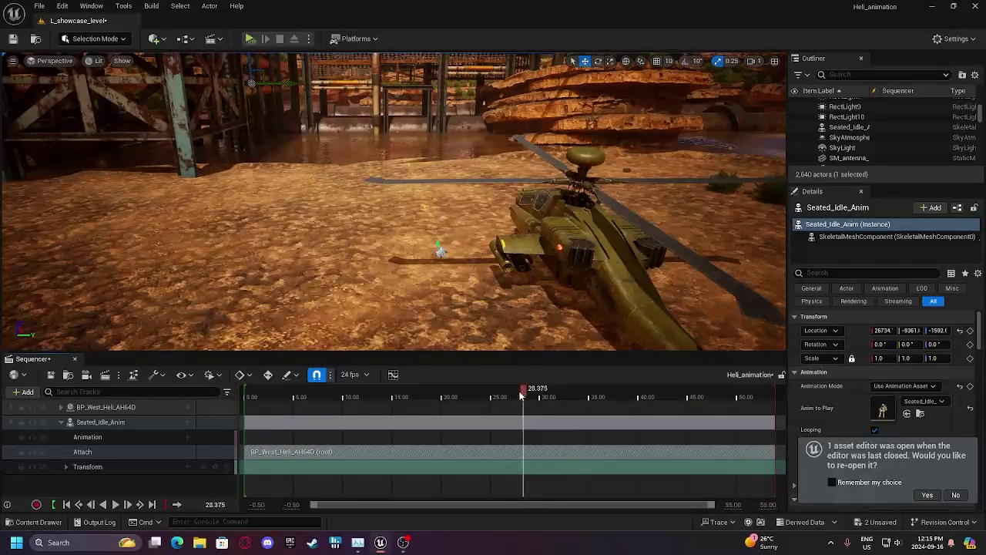
pyautogui.moveTo(520, 395); pyautogui.dragTo(293, 394)
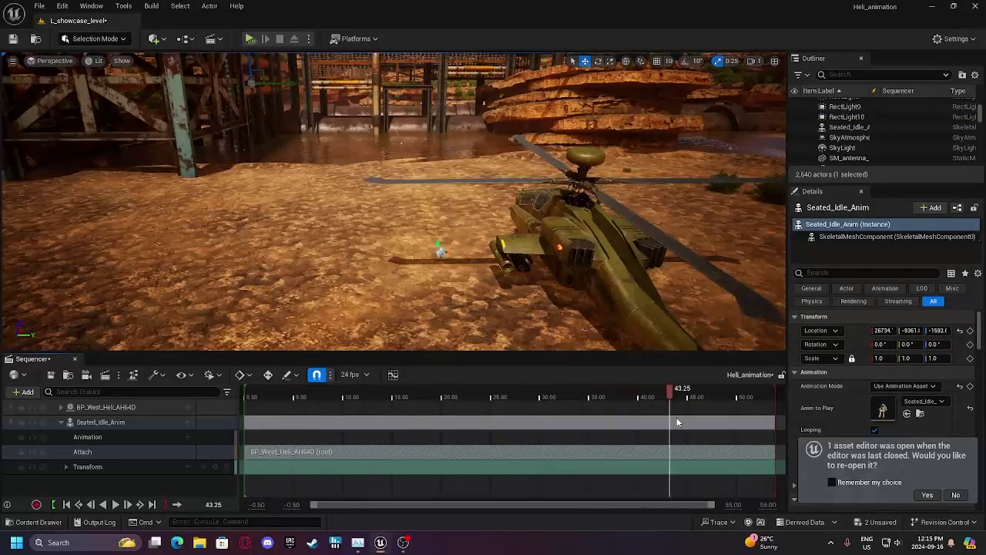
pyautogui.moveTo(489, 412); pyautogui.dragTo(431, 412)
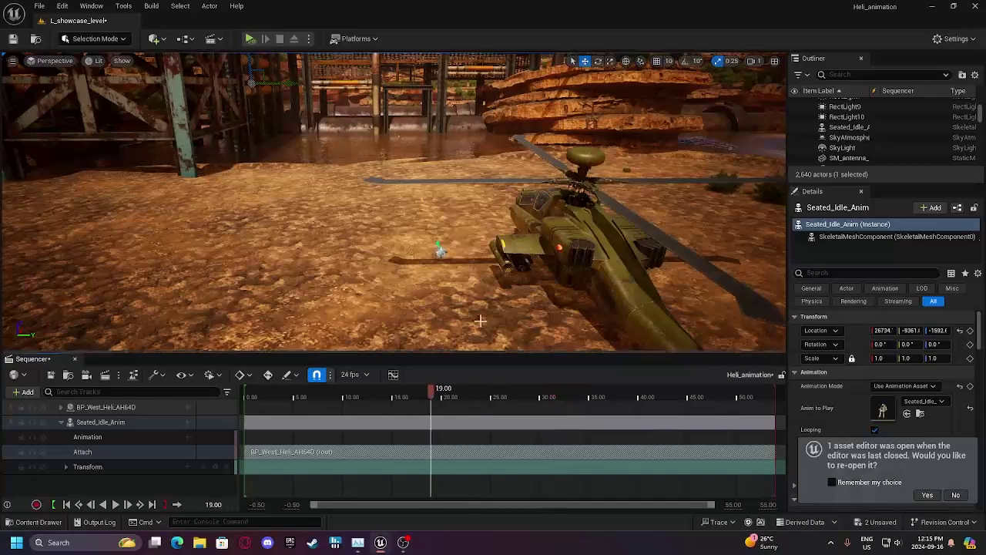
# Focus on Seated_Idle_Anim to examine where the attached character sits in the level relative to the helicopter.
pyautogui.press('w')
pyautogui.moveTo(480, 321); pyautogui.dragTo(659, 323, button='right')
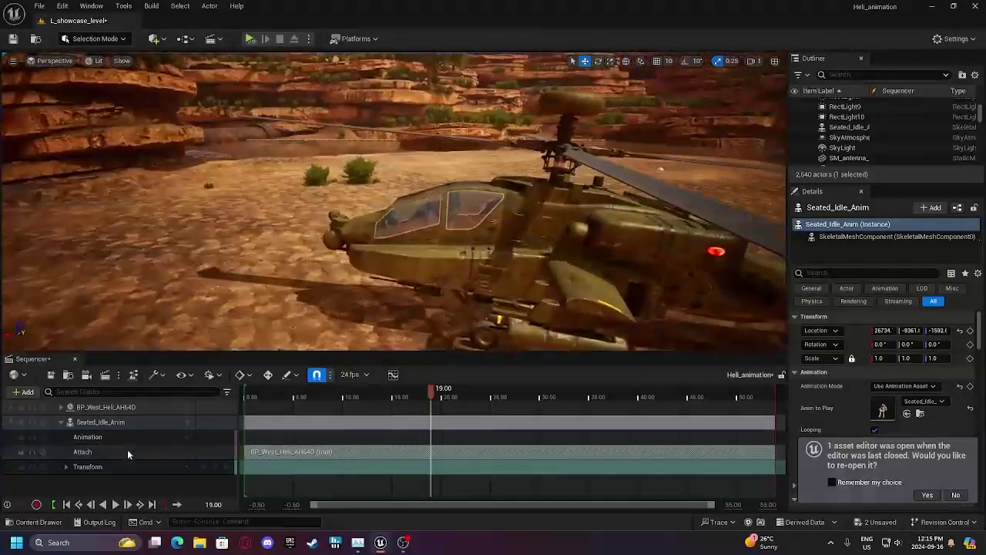
pyautogui.click(119, 423)
pyautogui.press('f')
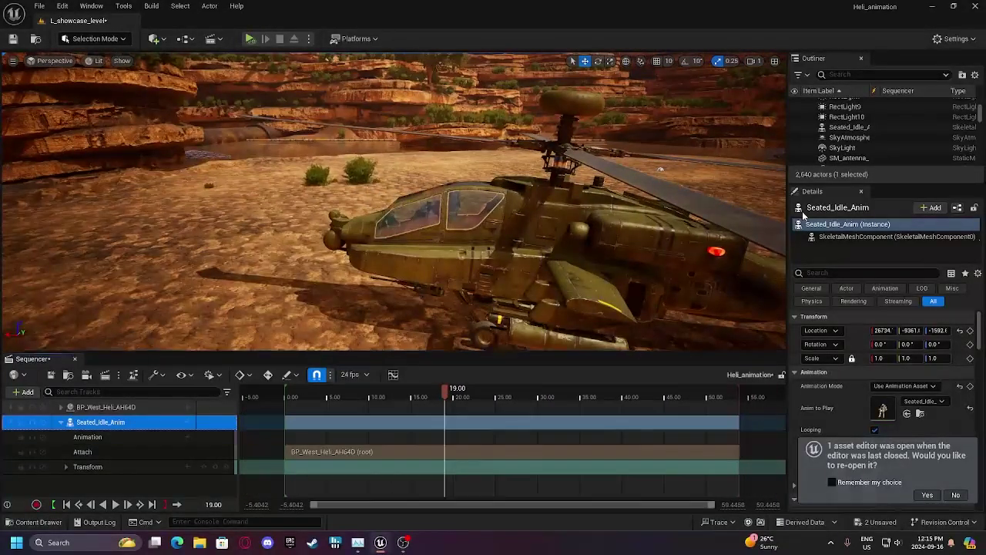
pyautogui.click(847, 224)
pyautogui.press('f')
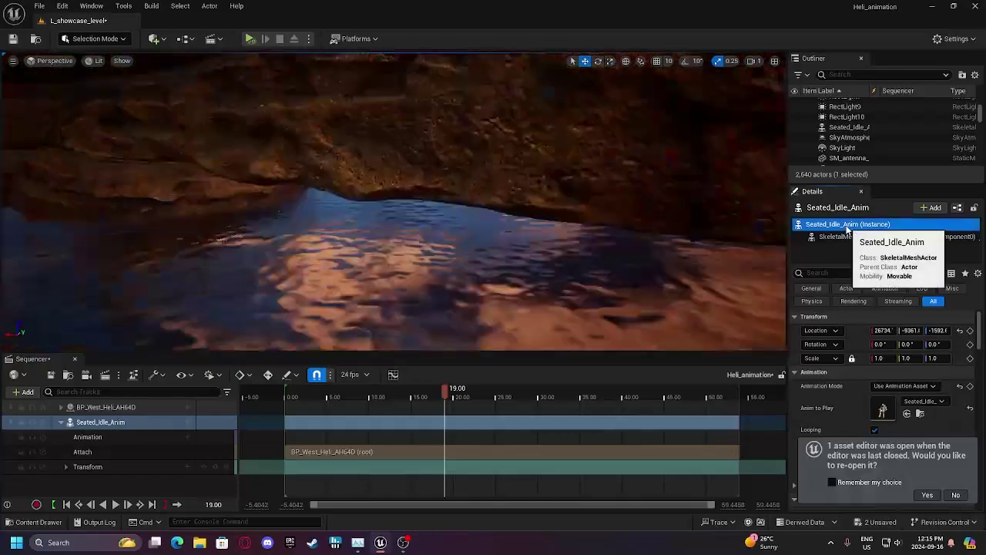
pyautogui.press('a')
pyautogui.moveTo(460, 198); pyautogui.dragTo(585, 188, button='right')
pyautogui.press('s')
pyautogui.scroll(-1, 460, 198)
pyautogui.scroll(1, 461, 198)
pyautogui.press('s')
pyautogui.press('s')
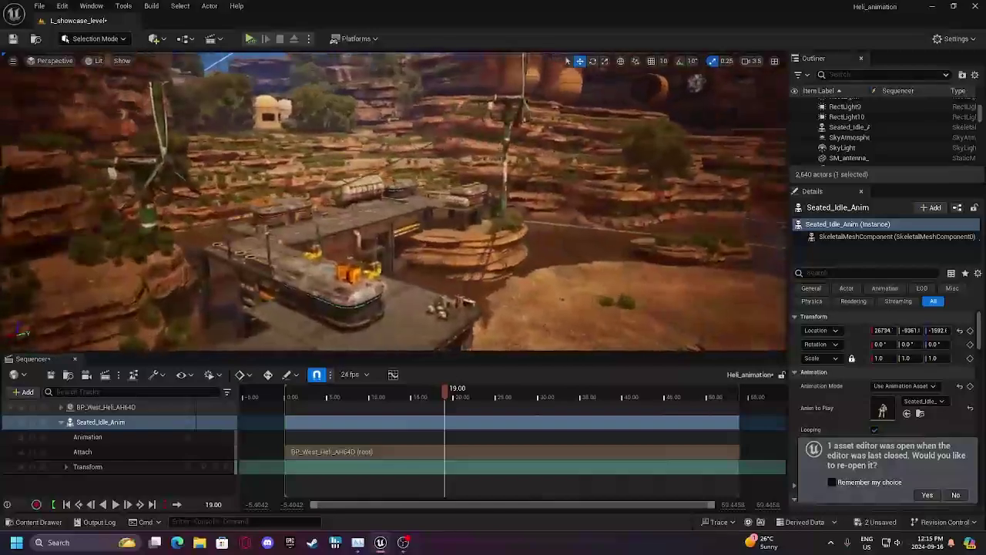
pyautogui.moveTo(460, 198); pyautogui.dragTo(546, 234, button='right')
pyautogui.moveTo(461, 198); pyautogui.dragTo(570, 212, button='right')
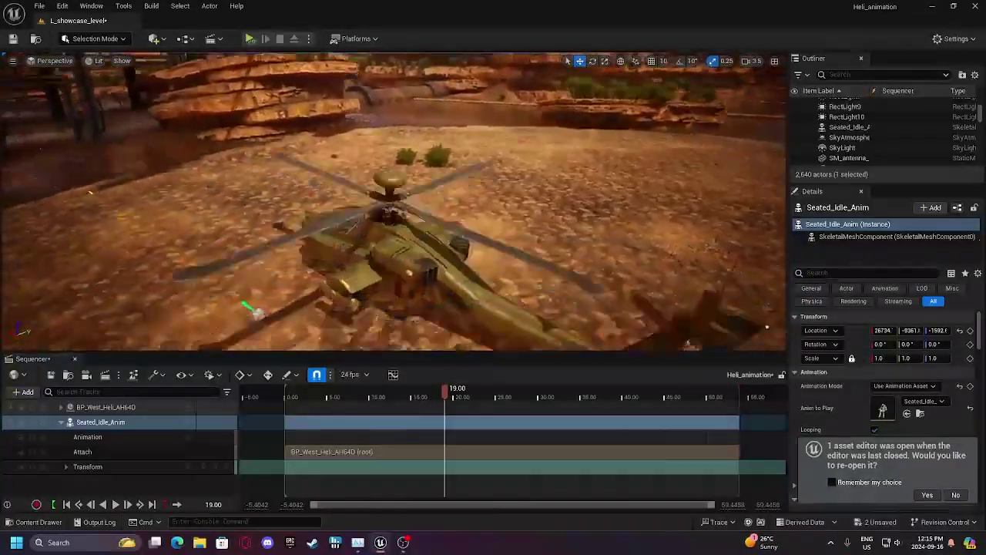
pyautogui.moveTo(461, 198); pyautogui.dragTo(470, 166, button='right')
pyautogui.scroll(-4, 460, 198)
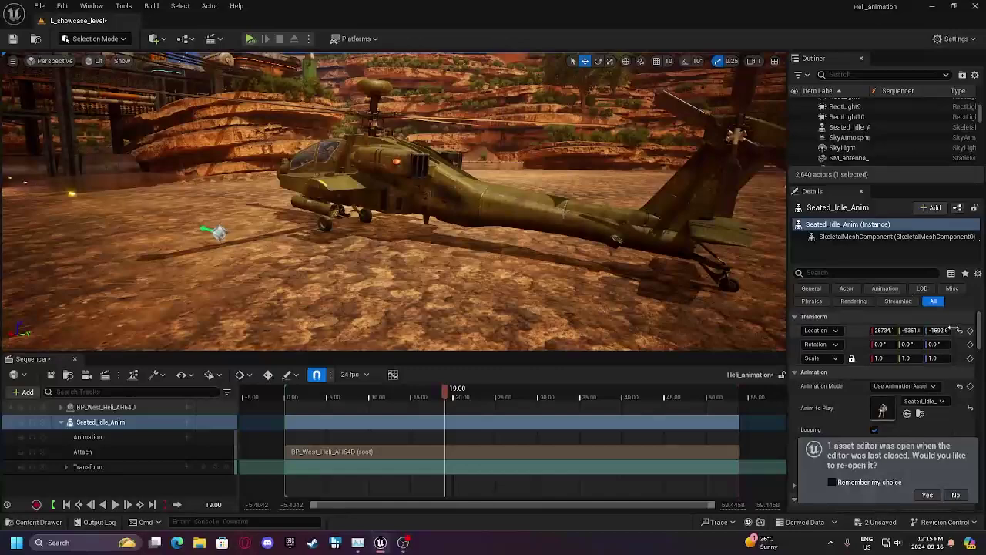
# Reset the attached character's location to 0, 0, 0 and rotate it to -90° about Z.
pyautogui.click(960, 332)
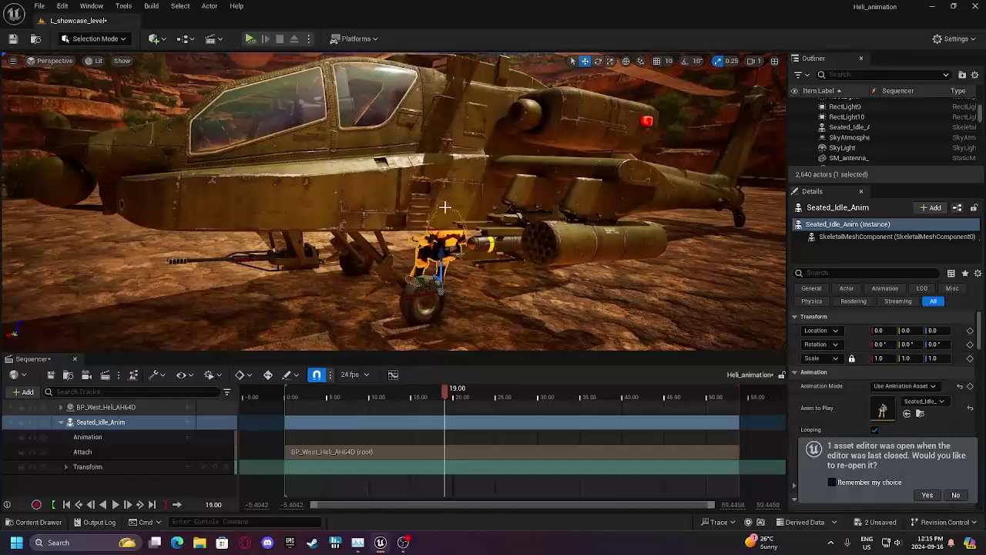
pyautogui.moveTo(463, 243); pyautogui.dragTo(436, 219, button='right')
pyautogui.press('e')
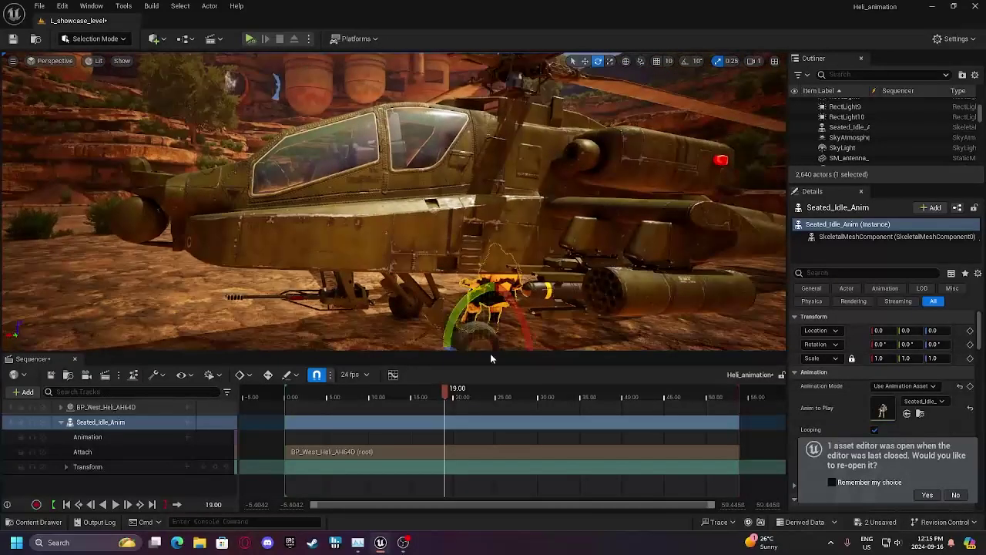
pyautogui.moveTo(485, 246); pyautogui.dragTo(497, 280, button='right')
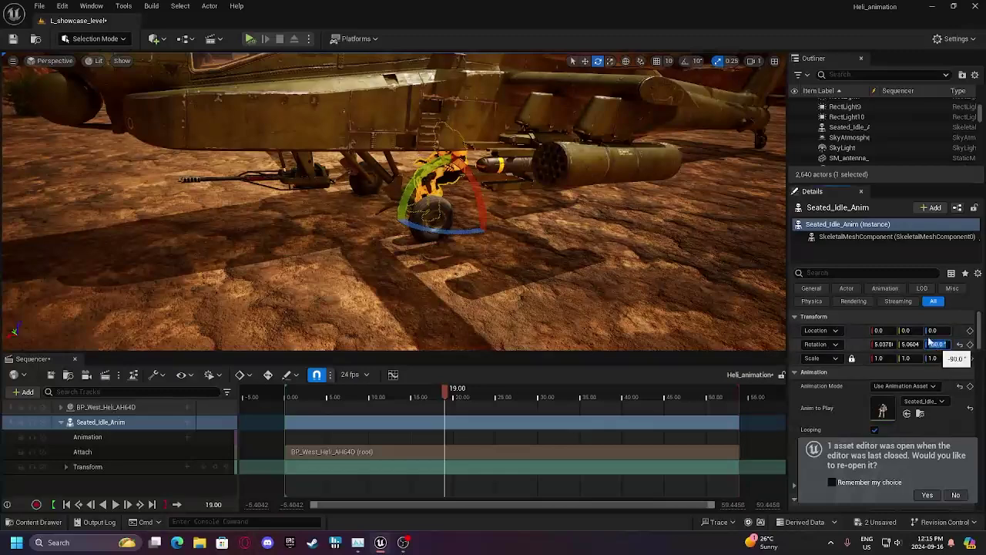
pyautogui.moveTo(513, 232); pyautogui.dragTo(483, 193, button='right')
# Move the seated character up and forward into the helicopter's front cockpit, to about X 274 and Y 0.
pyautogui.press('w')
pyautogui.moveTo(526, 298); pyautogui.dragTo(529, 160)
pyautogui.moveTo(529, 161); pyautogui.dragTo(620, 258, button='right')
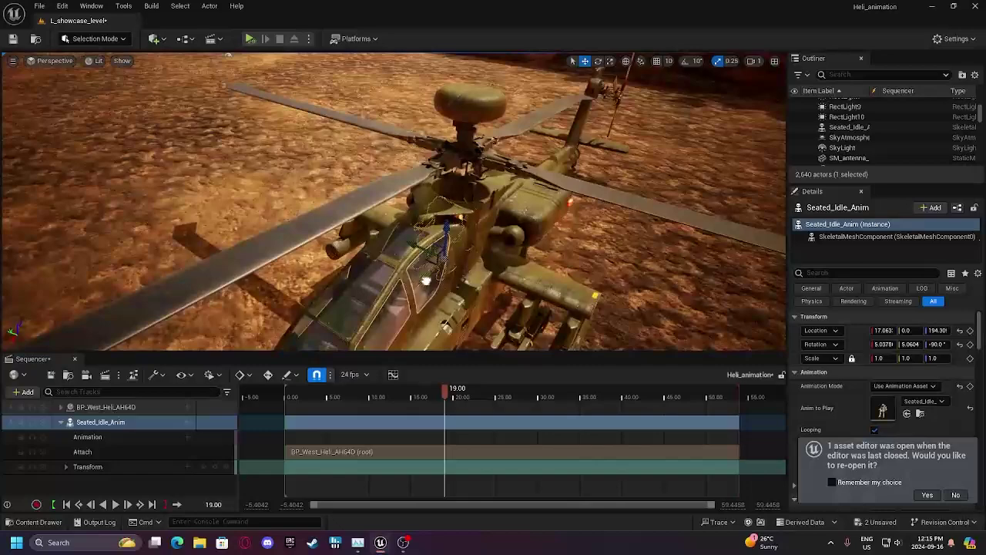
pyautogui.moveTo(426, 280); pyautogui.dragTo(308, 336)
pyautogui.moveTo(318, 259); pyautogui.dragTo(250, 314, button='right')
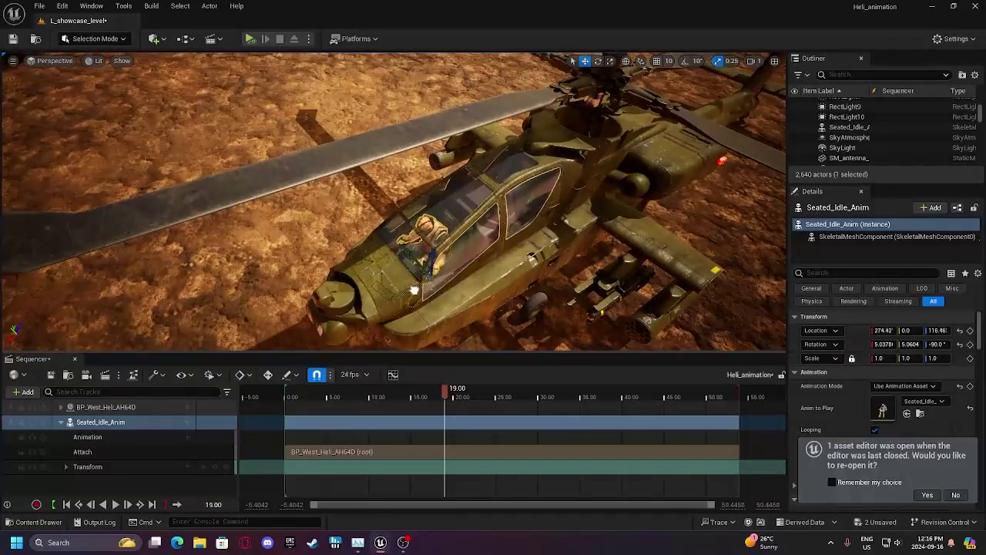
# Fine-tune the seated character's position in the front cockpit to about X 277, Y -9 and Z 116.
pyautogui.scroll(-3, 385, 254)
pyautogui.moveTo(432, 231); pyautogui.dragTo(400, 189, button='right')
pyautogui.moveTo(429, 272); pyautogui.dragTo(458, 279, button='right')
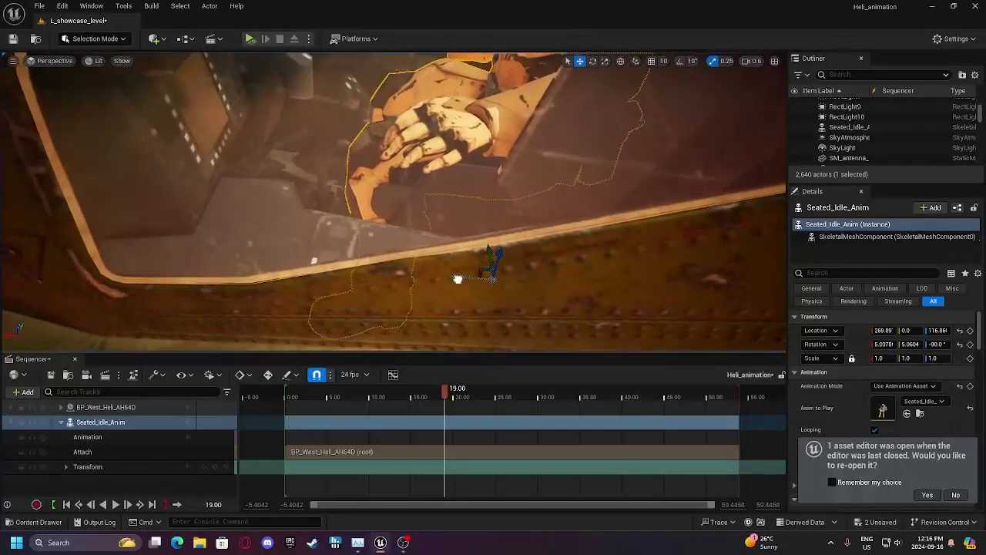
pyautogui.moveTo(468, 250); pyautogui.dragTo(468, 268)
pyautogui.moveTo(467, 268)
pyautogui.mouseDown(button='right')
pyautogui.moveTo(447, 262)
pyautogui.moveTo(468, 250)
pyautogui.mouseUp(button='right')
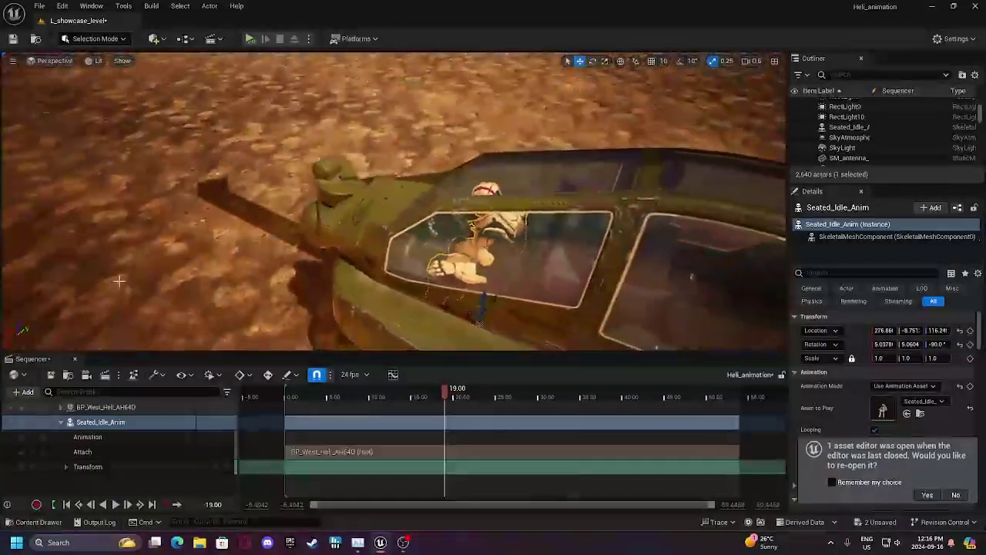
# Duplicate the Seated_Idle_Anim track in the sequence together with its actor to get a second seated character.
pyautogui.click(62, 422)
pyautogui.rightClick(75, 426)
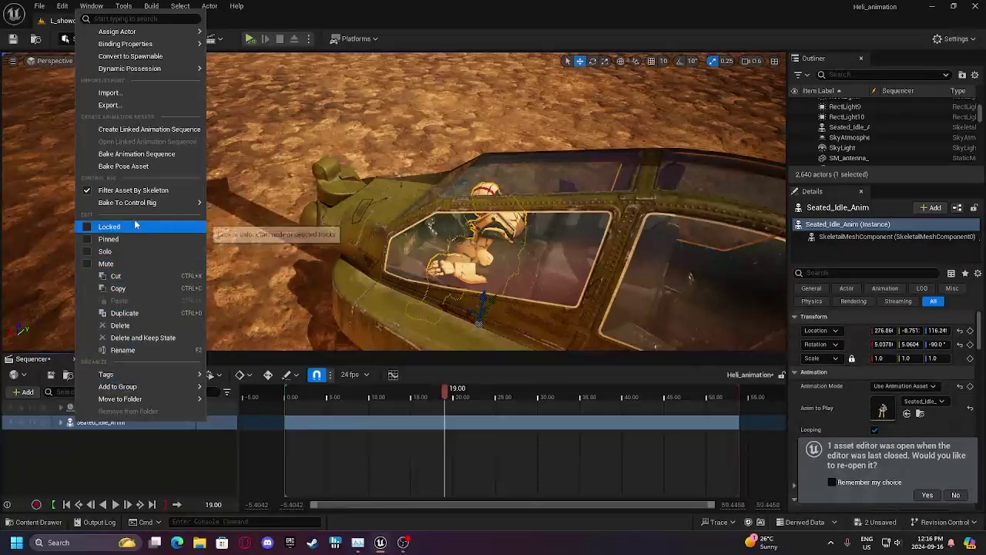
pyautogui.click(124, 312)
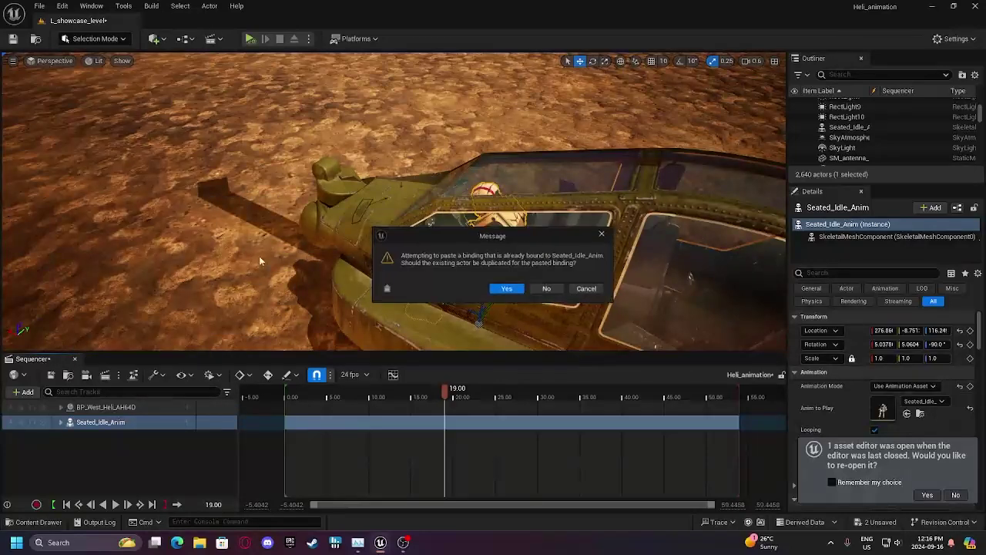
pyautogui.click(508, 288)
# Move the duplicated character back and up into the rear cockpit seat, to about X 127 and Z 150.
pyautogui.moveTo(459, 261); pyautogui.dragTo(501, 262, button='right')
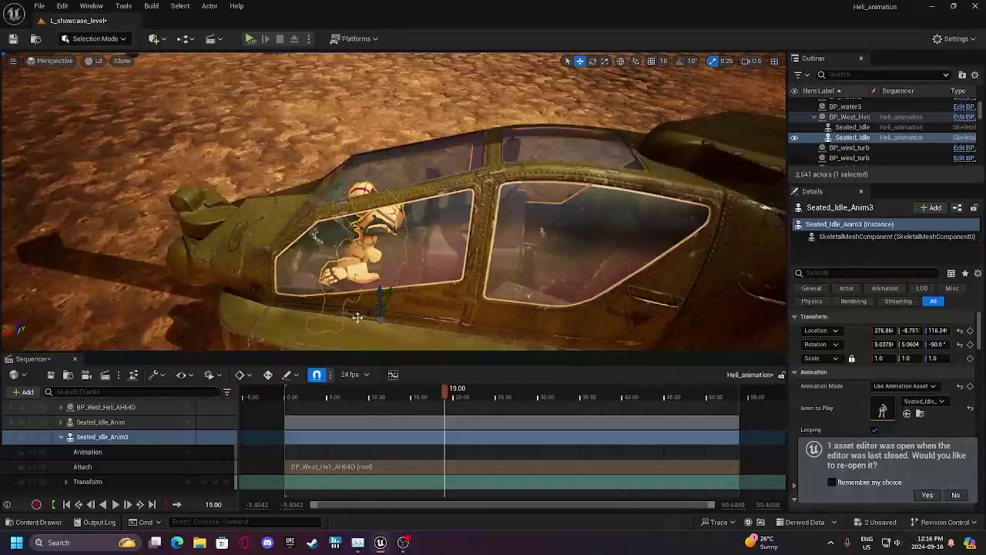
pyautogui.moveTo(356, 317); pyautogui.dragTo(568, 308)
pyautogui.moveTo(561, 275); pyautogui.dragTo(2, 433, button='right')
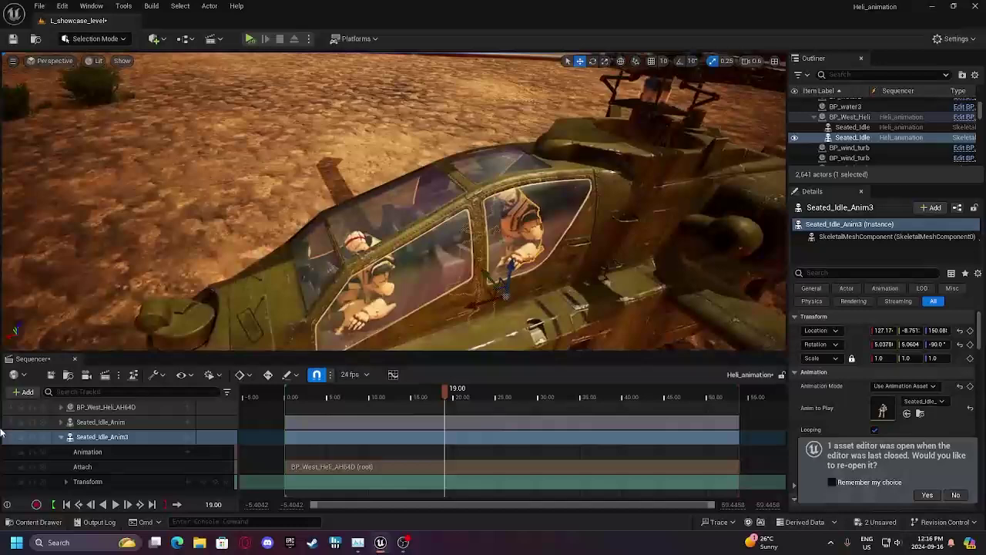
pyautogui.click(61, 437)
# Add a sequence folder named Guys and move both seated character tracks into it.
pyautogui.click(24, 392)
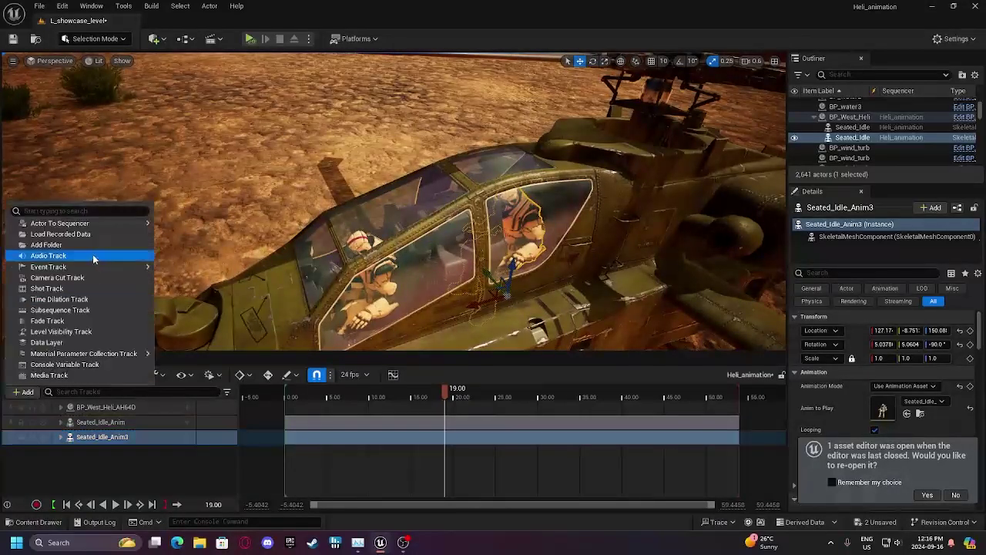
pyautogui.click(74, 244)
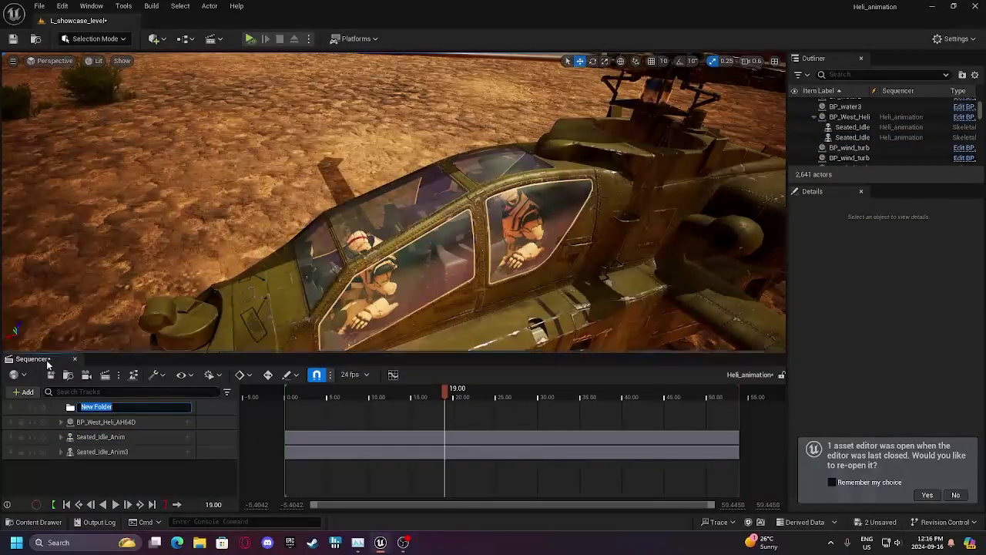
pyautogui.click(112, 407)
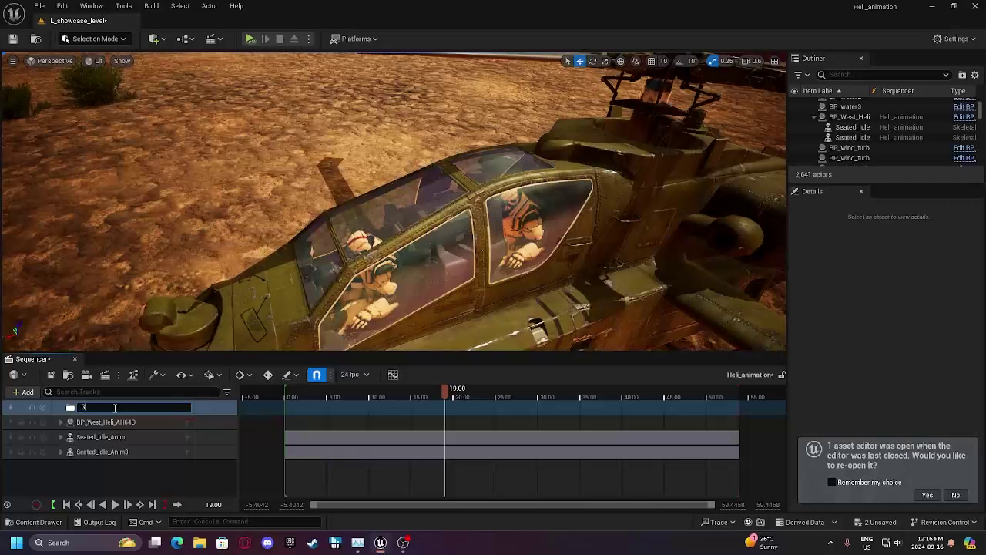
pyautogui.click(119, 437)
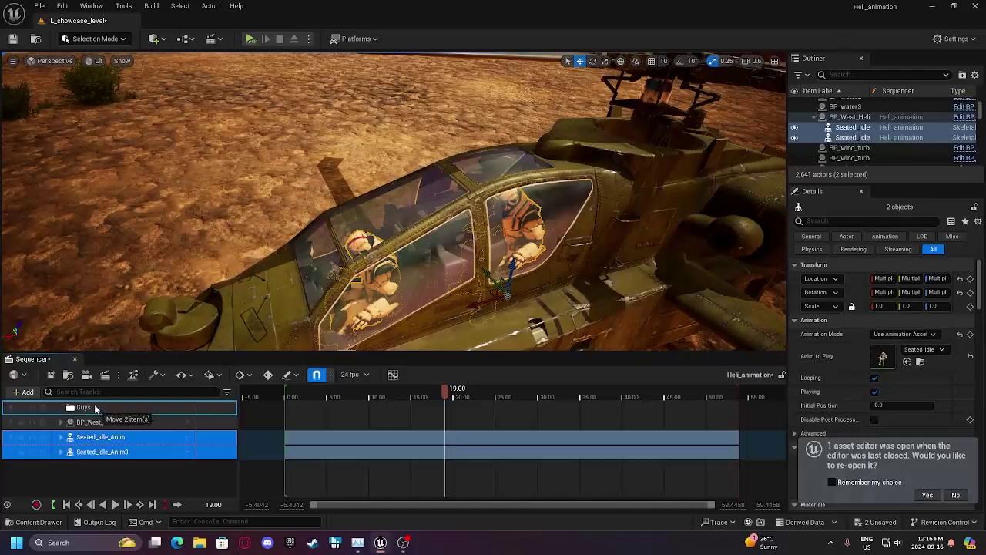
pyautogui.moveTo(95, 408); pyautogui.dragTo(94, 408)
pyautogui.click(61, 407)
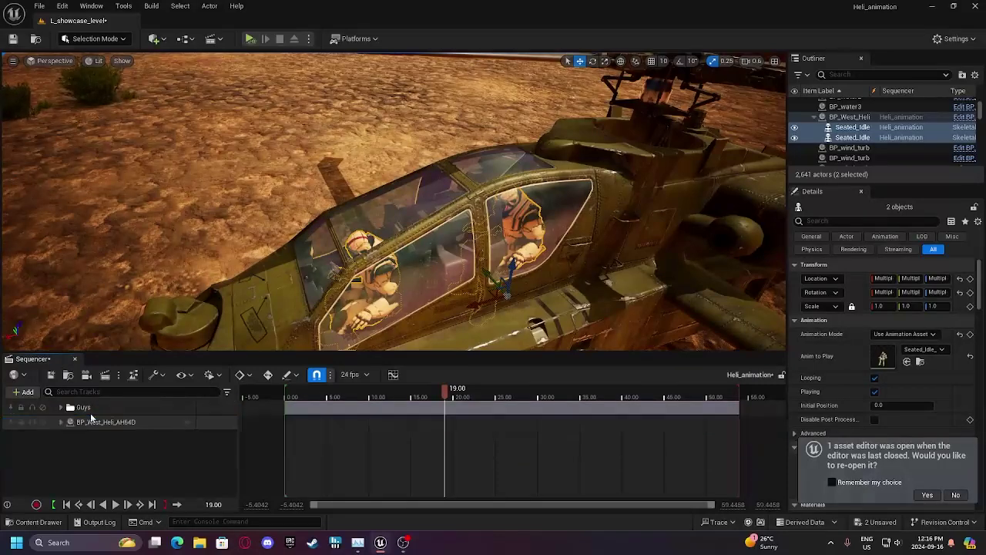
# Select the Fixed Niagara effect on the ground near the helicopter and add it to the sequence.
pyautogui.moveTo(473, 219); pyautogui.dragTo(457, 184, button='right')
pyautogui.click(473, 220)
pyautogui.moveTo(491, 250)
pyautogui.mouseDown(button='right')
pyautogui.moveTo(493, 279)
pyautogui.moveTo(501, 270)
pyautogui.moveTo(491, 250)
pyautogui.mouseUp(button='right')
pyautogui.click(465, 230)
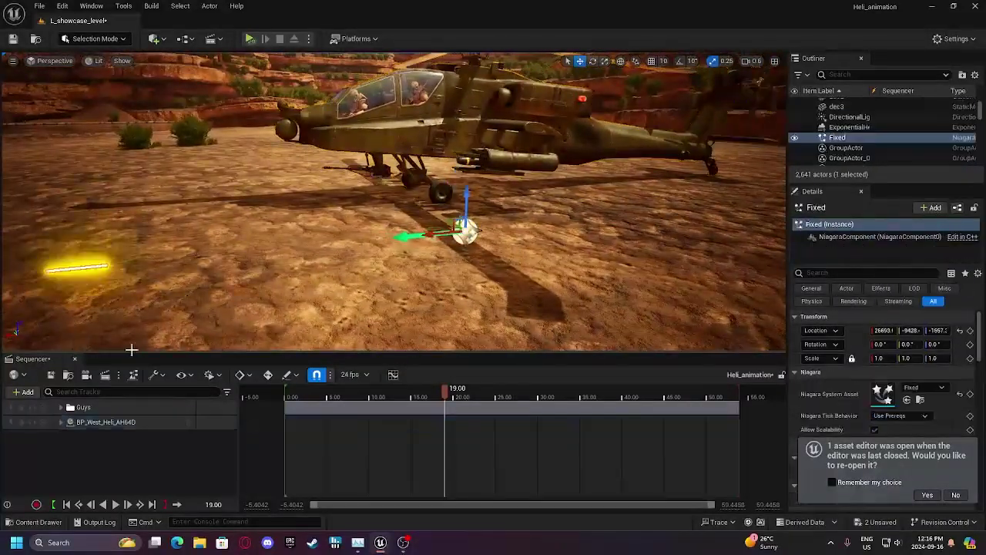
pyautogui.click(24, 391)
pyautogui.moveTo(92, 222)
pyautogui.click(189, 227)
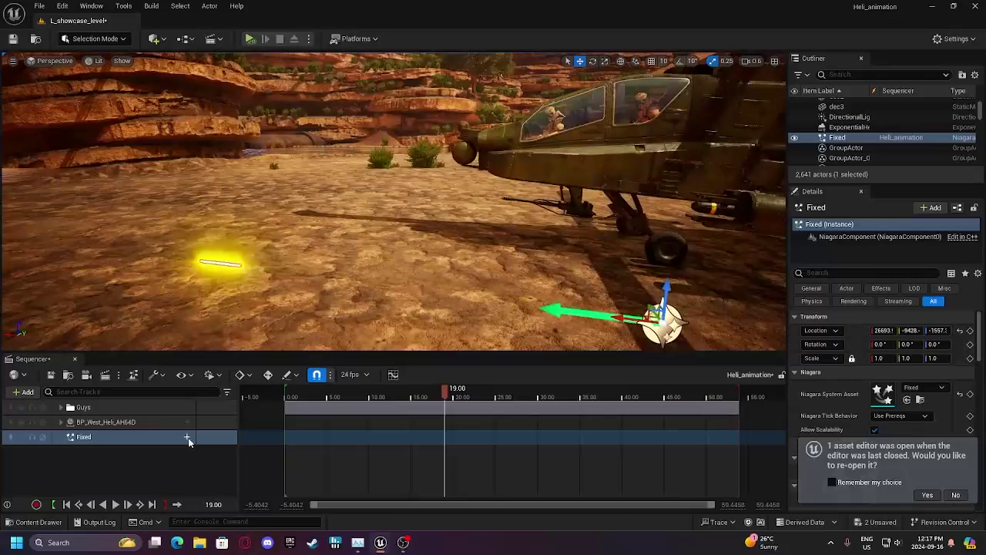
# Attach the Fixed effect to BP_West_Heli_AH64D at the gun_tilt_jntSocket socket.
pyautogui.click(188, 439)
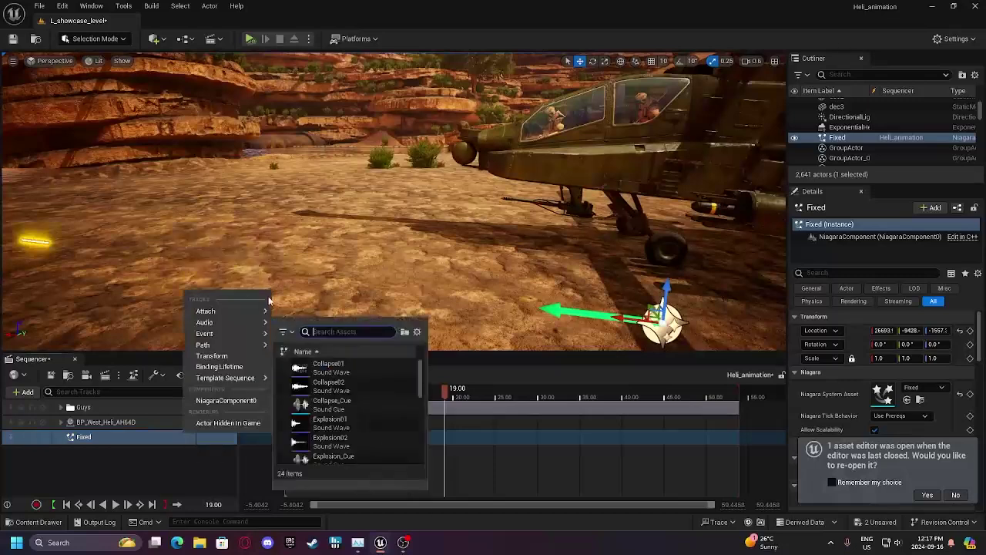
pyautogui.moveTo(231, 310)
pyautogui.moveTo(291, 317)
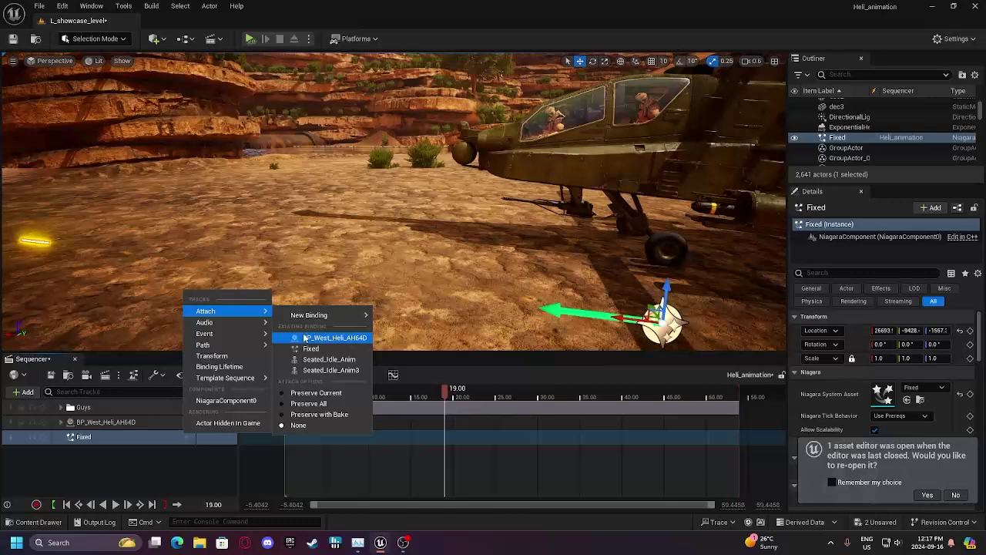
pyautogui.click(311, 339)
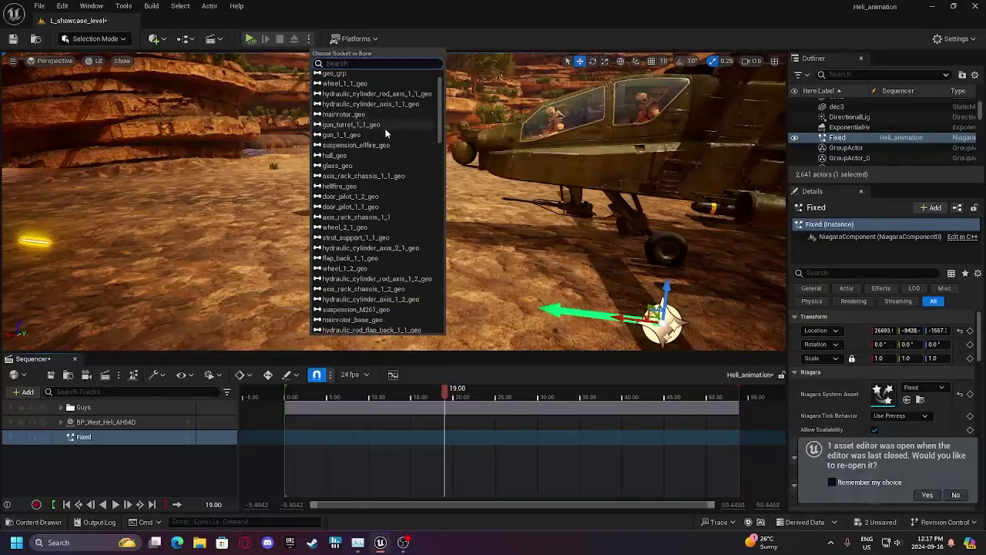
pyautogui.click(349, 86)
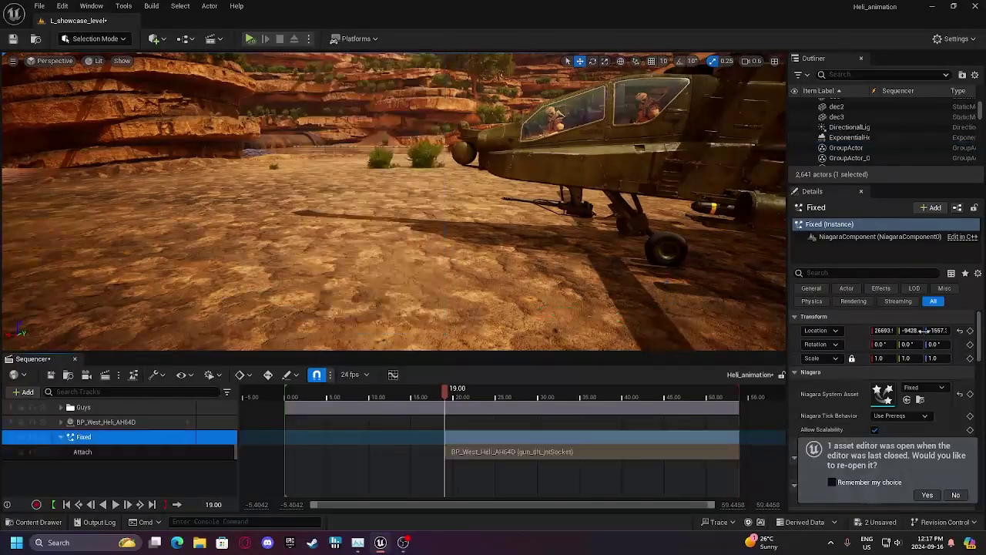
# Reset the Fixed effect's location to 0, 0, 0 and extend its attach section back to the sequence start.
pyautogui.click(961, 331)
pyautogui.moveTo(493, 215)
pyautogui.mouseDown(button='right')
pyautogui.moveTo(567, 212)
pyautogui.moveTo(495, 214)
pyautogui.mouseUp(button='right')
pyautogui.press('w')
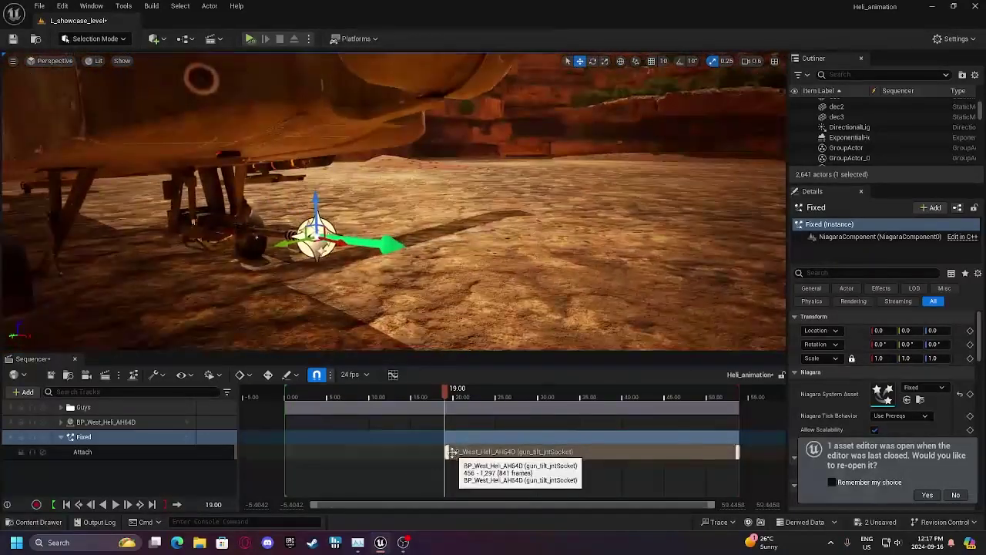
pyautogui.moveTo(447, 451); pyautogui.dragTo(286, 451)
# Examine the effect at the gun muzzle and play the sequence to check the attachment, leaving the playhead at 2.0833 seconds.
pyautogui.moveTo(89, 130); pyautogui.dragTo(89, 130, button='right')
pyautogui.moveTo(298, 194); pyautogui.dragTo(558, 230, button='right')
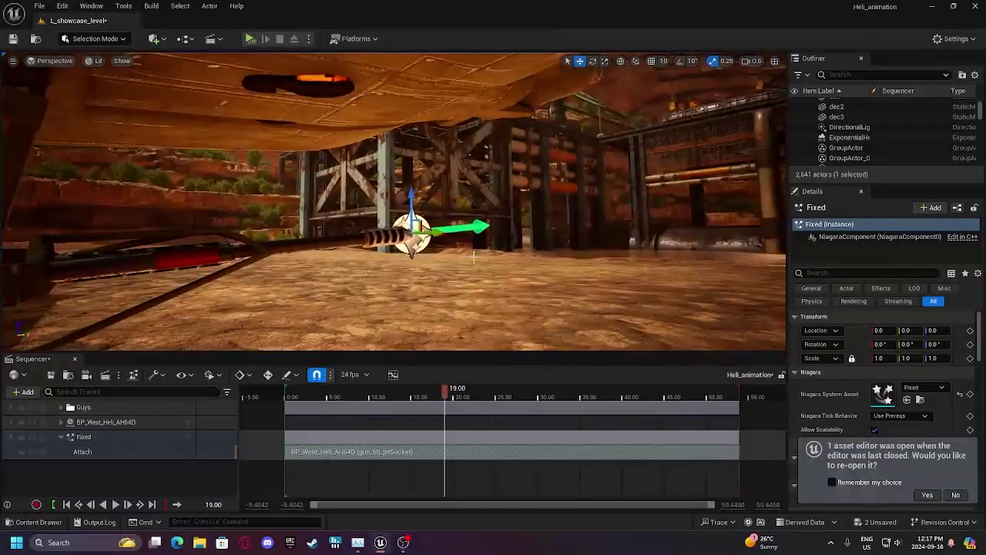
pyautogui.moveTo(474, 256); pyautogui.dragTo(474, 256, button='right')
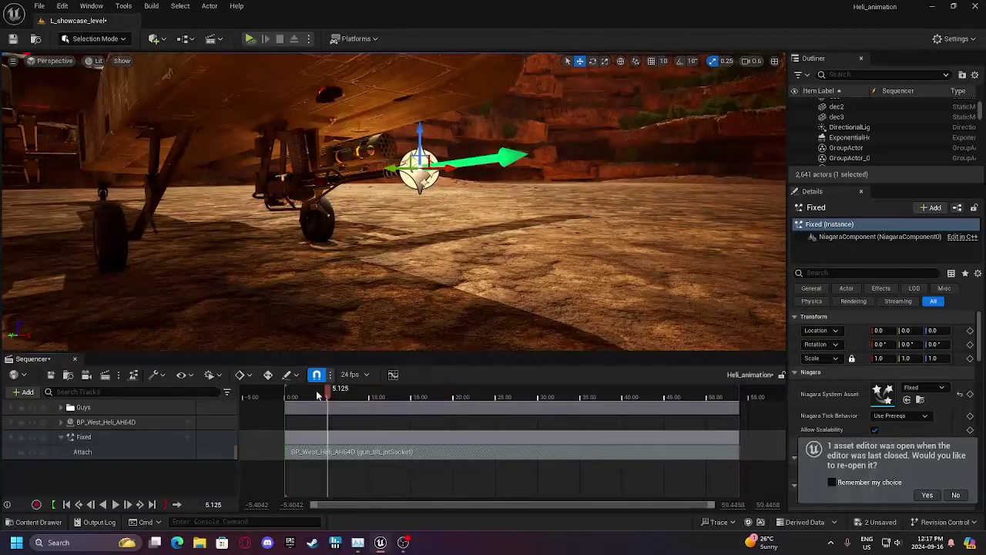
pyautogui.press('space')
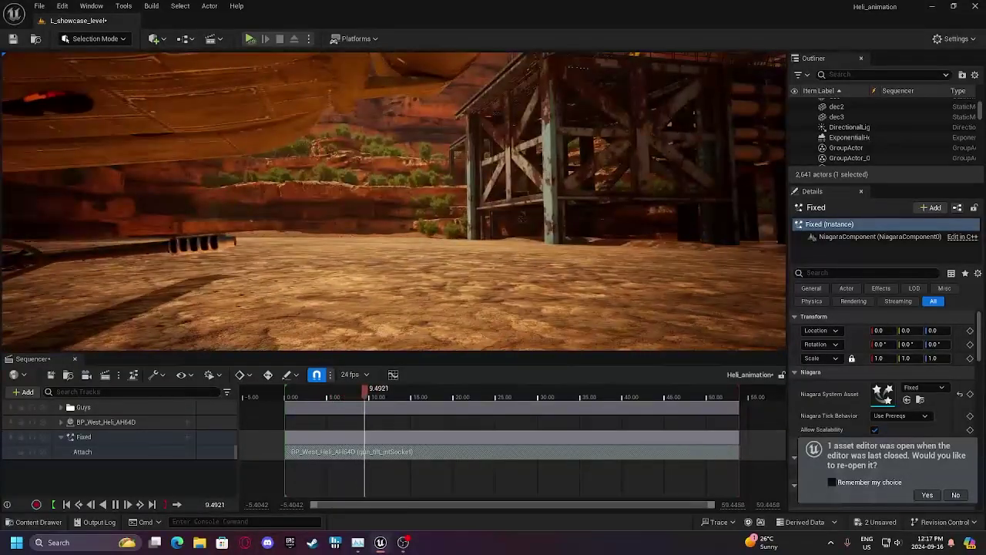
pyautogui.click(303, 397)
pyautogui.moveTo(300, 205); pyautogui.dragTo(308, 246, button='right')
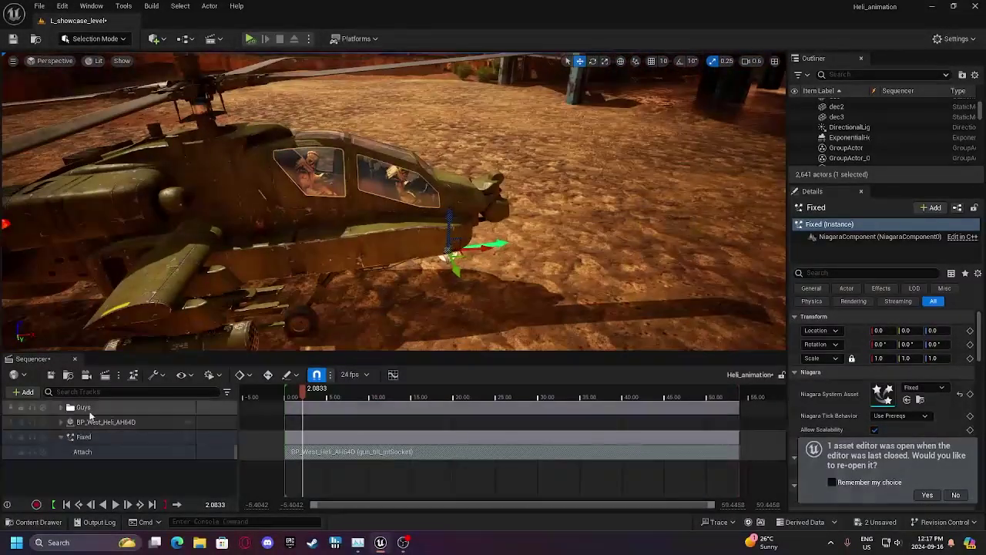
# Move the Fixed effect's track into the Guys folder and collapse the folder.
pyautogui.click(61, 437)
pyautogui.click(97, 436)
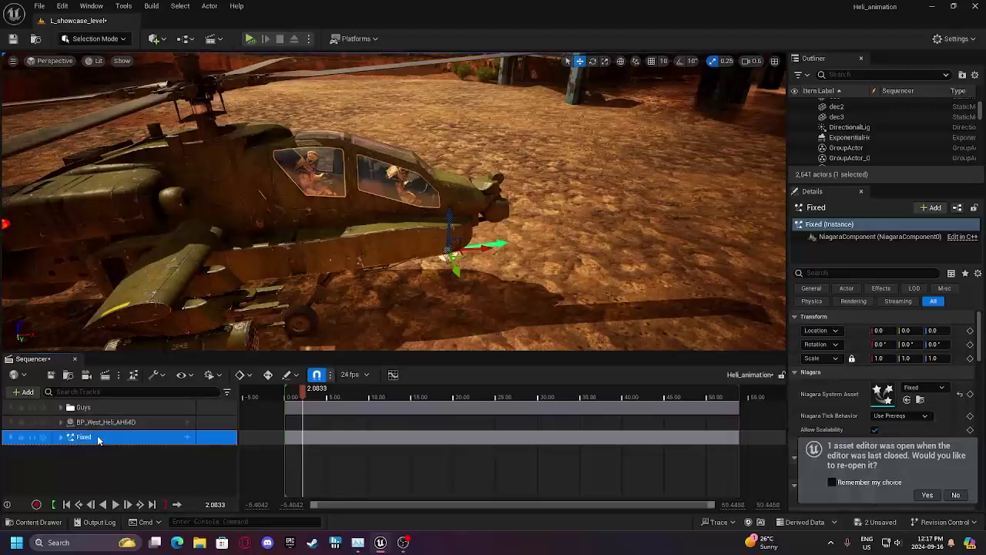
pyautogui.moveTo(98, 435); pyautogui.dragTo(106, 410)
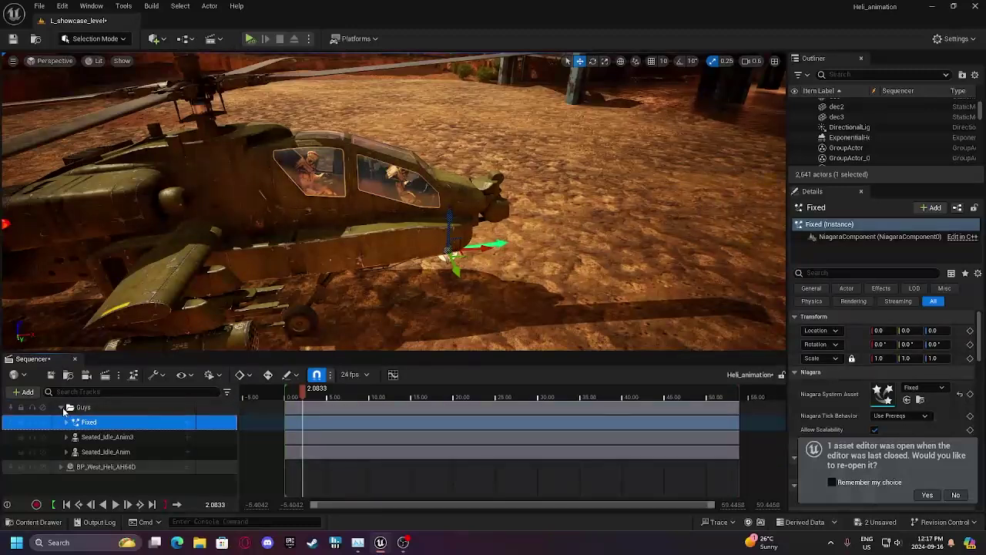
pyautogui.click(62, 406)
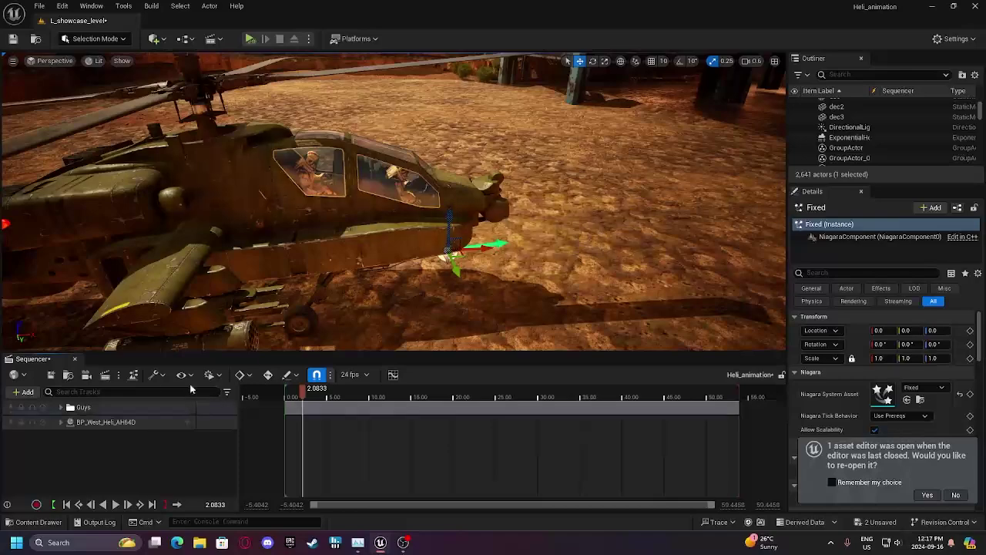
# Expand and select the BP_West_Heli_AH64D track and examine the helicopter from both sides.
pyautogui.click(61, 421)
pyautogui.click(167, 424)
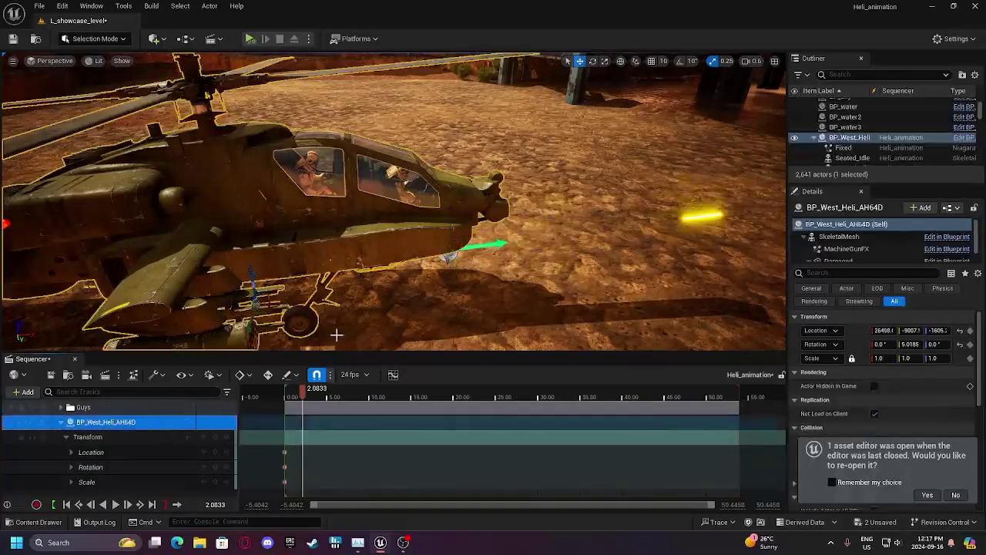
pyautogui.moveTo(332, 330); pyautogui.dragTo(550, 282, button='right')
pyautogui.press('d')
pyautogui.press('d')
pyautogui.press('s')
pyautogui.press('w')
pyautogui.press('a')
pyautogui.press('s')
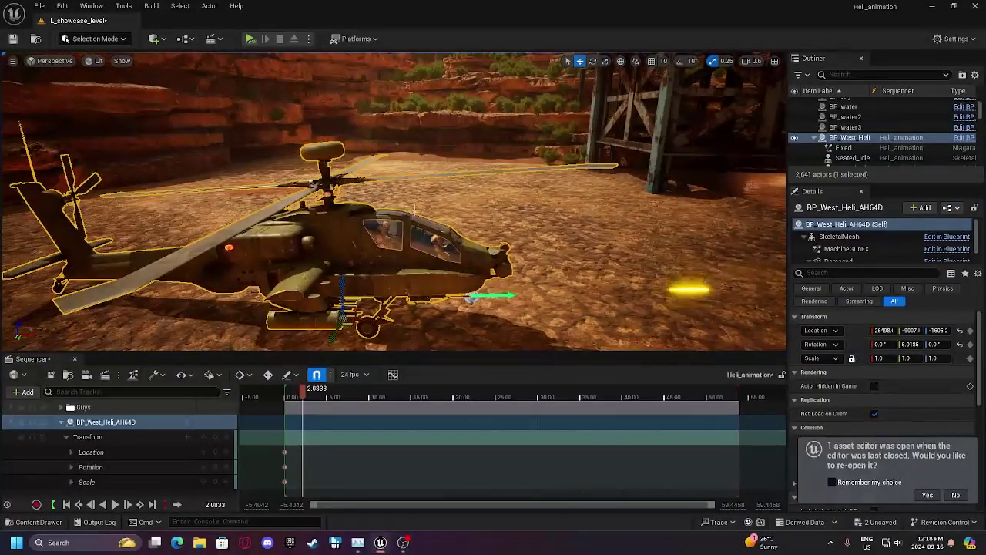
pyautogui.press('a')
pyautogui.moveTo(493, 285); pyautogui.dragTo(231, 281, button='right')
pyautogui.press('w')
pyautogui.press('d')
pyautogui.scroll(3, 454, 309)
pyautogui.press('s')
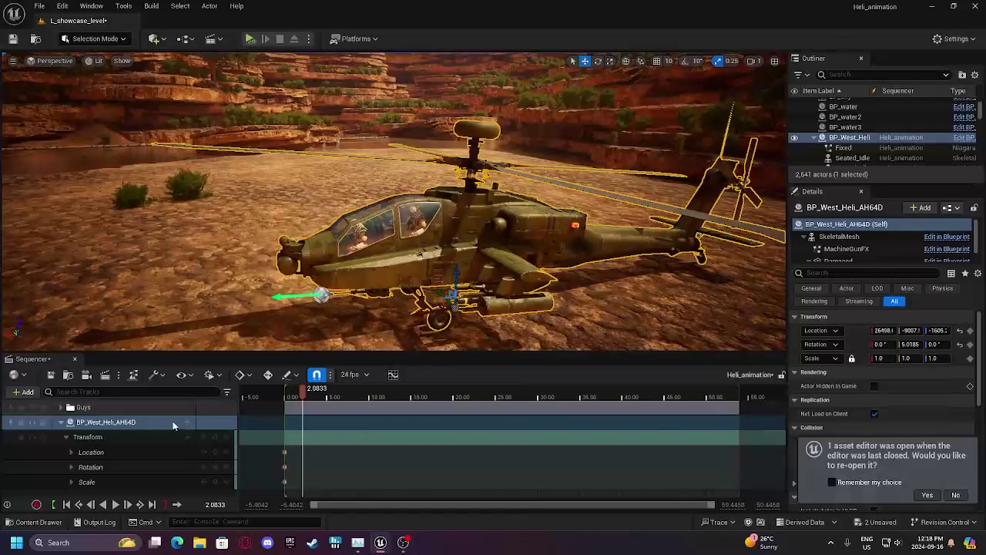
# Add the helicopter's SkeletalMesh component to its track, with the ABP_West_Heli_AH64D animation instance beneath it.
pyautogui.click(187, 422)
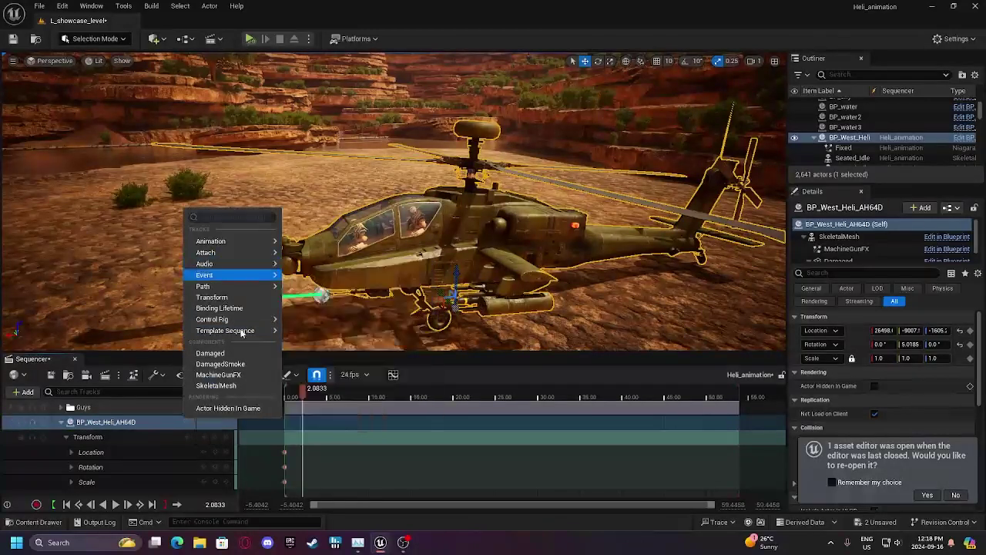
pyautogui.click(231, 386)
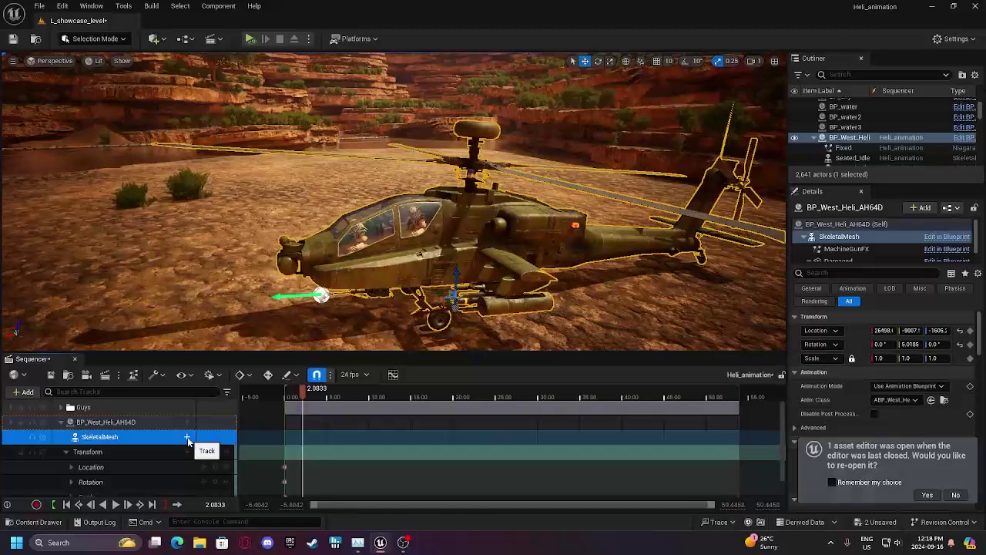
pyautogui.click(187, 438)
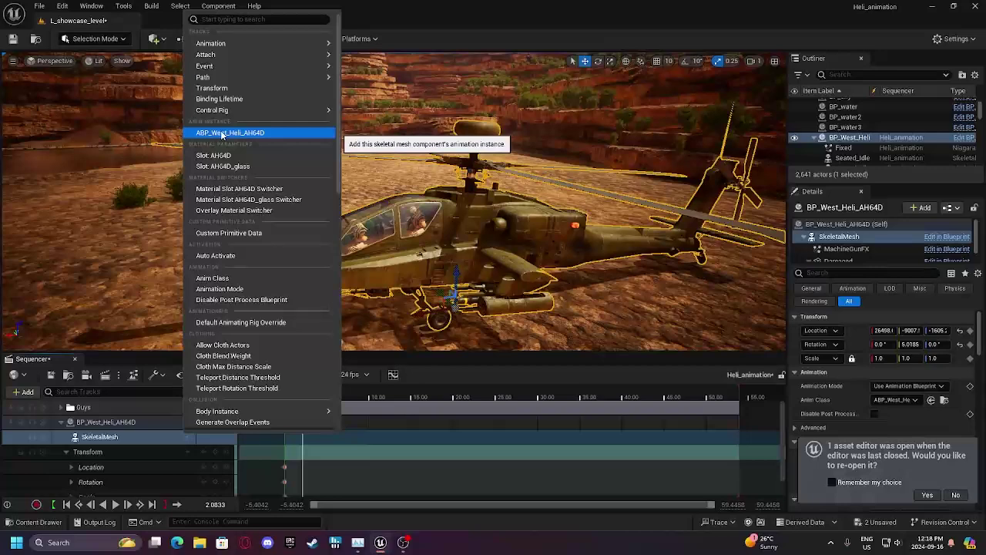
pyautogui.click(222, 134)
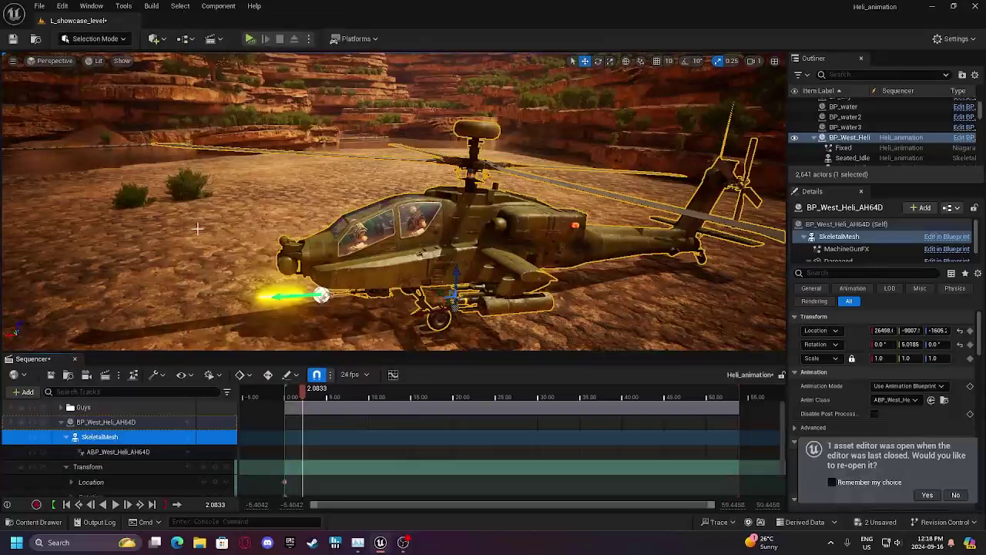
# Add a Door Angle property track to the ABP_West_Heli_AH64D animation instance and set it to 100.
pyautogui.click(187, 452)
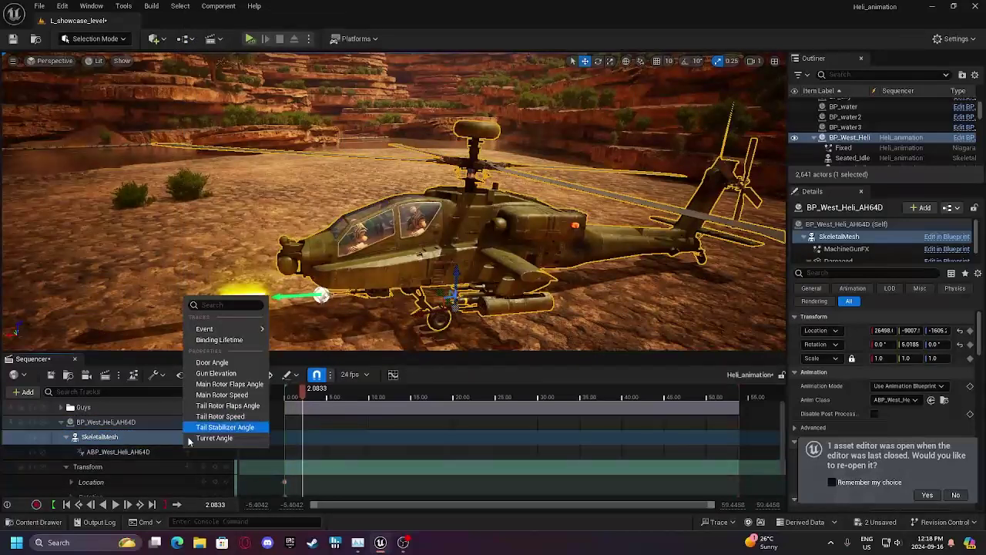
pyautogui.click(231, 364)
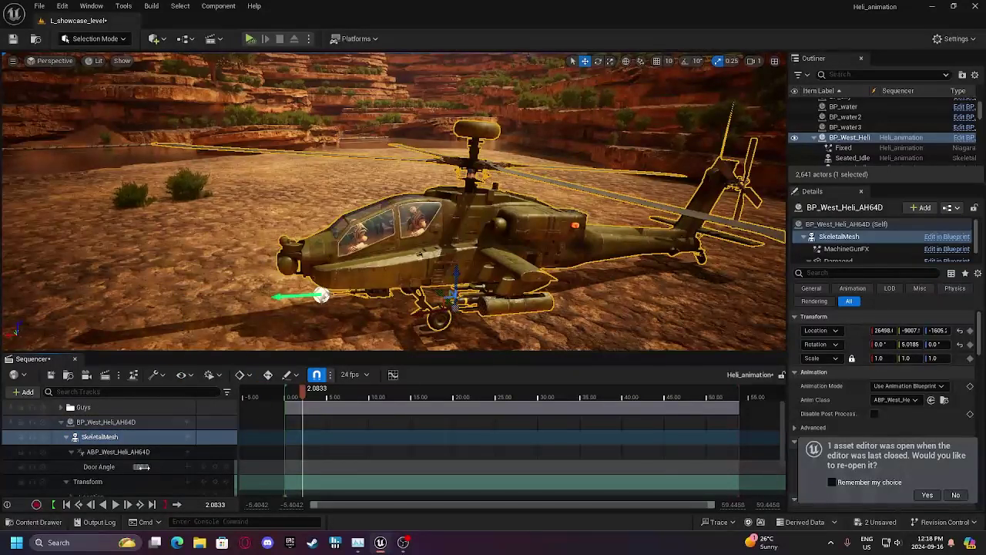
pyautogui.moveTo(337, 250); pyautogui.dragTo(299, 246, button='right')
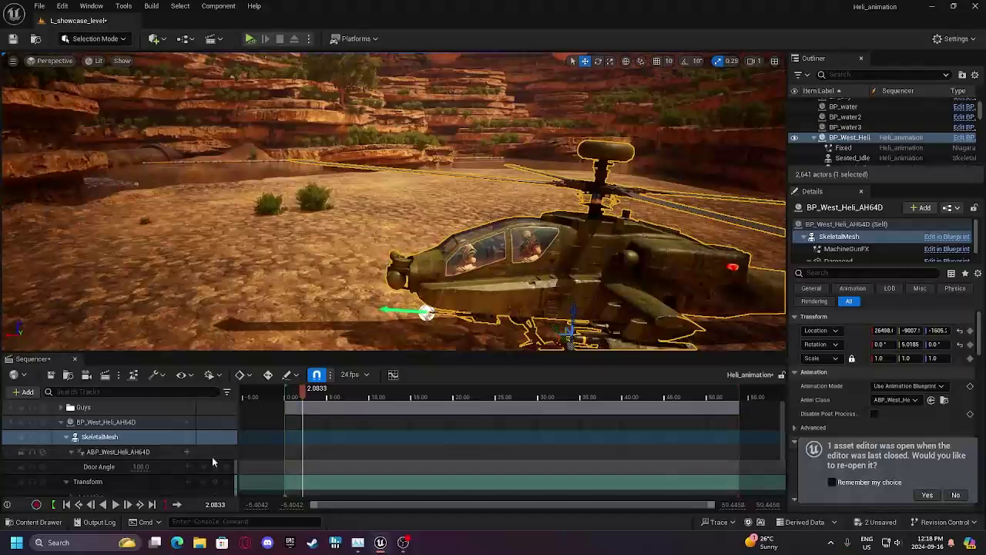
# Key the Door Angle of 100 at 2.0833 seconds, then play and scrub the sequence to check the cockpit doors.
pyautogui.click(215, 467)
pyautogui.moveTo(306, 401)
pyautogui.mouseDown()
pyautogui.moveTo(337, 395)
pyautogui.moveTo(293, 408)
pyautogui.mouseUp()
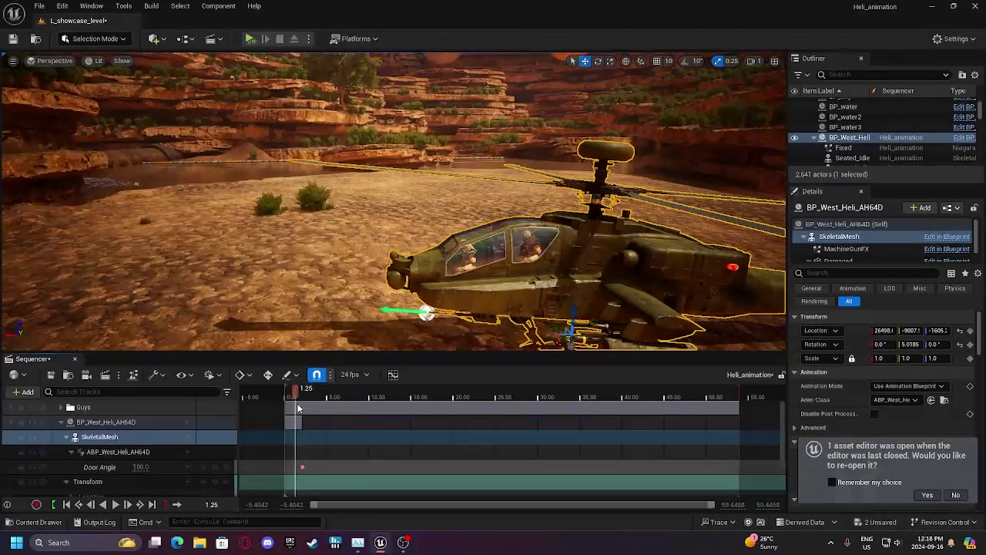
pyautogui.moveTo(475, 406); pyautogui.dragTo(284, 392)
pyautogui.press('space')
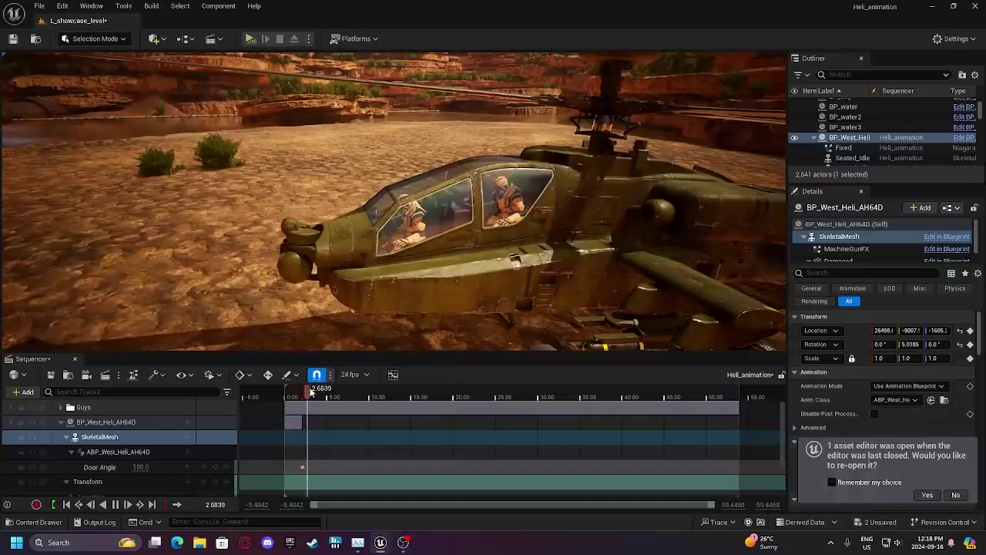
pyautogui.moveTo(311, 392); pyautogui.dragTo(382, 376)
pyautogui.moveTo(347, 231)
pyautogui.mouseDown(button='right')
pyautogui.moveTo(500, 235)
pyautogui.moveTo(347, 231)
pyautogui.mouseUp(button='right')
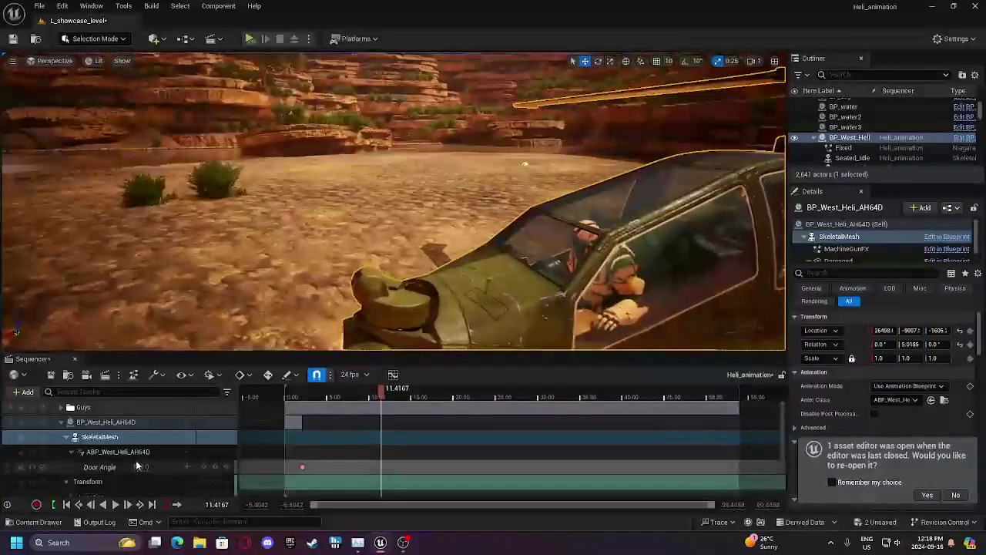
pyautogui.moveTo(508, 274); pyautogui.dragTo(570, 278, button='right')
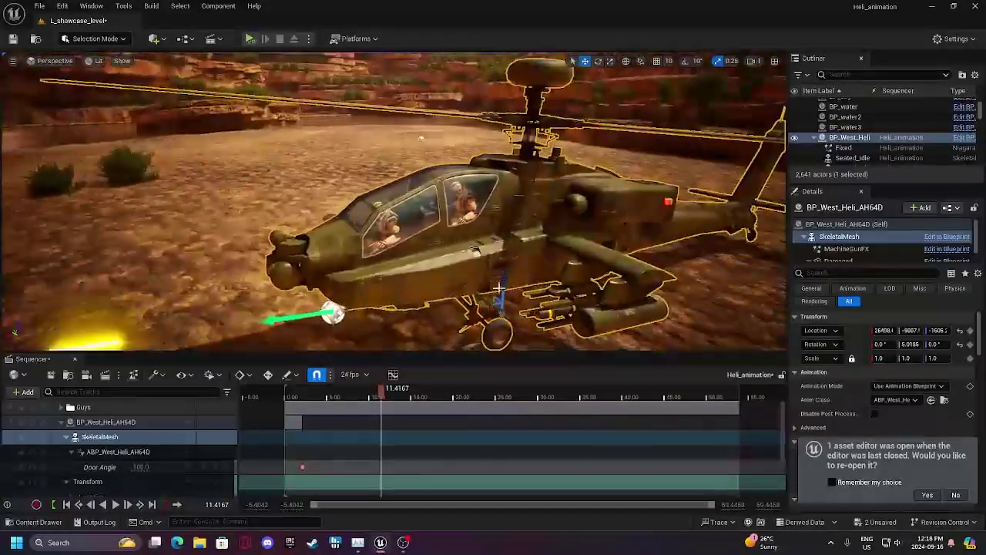
# Start simulating the level, set the Door Angle to -100 at 11.4167 seconds and inspect the cockpit doors.
pyautogui.click(308, 39)
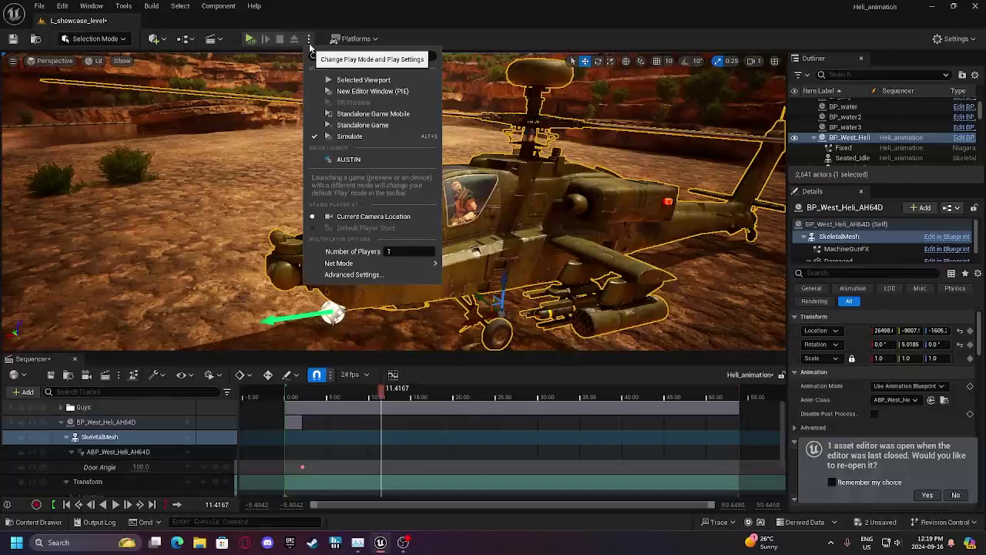
pyautogui.click(351, 136)
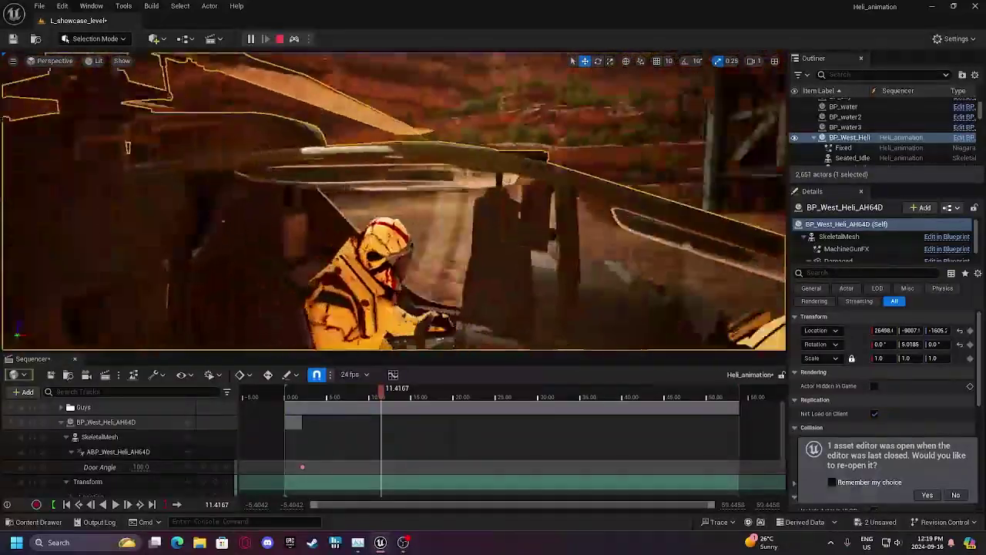
pyautogui.moveTo(141, 466); pyautogui.dragTo(106, 467)
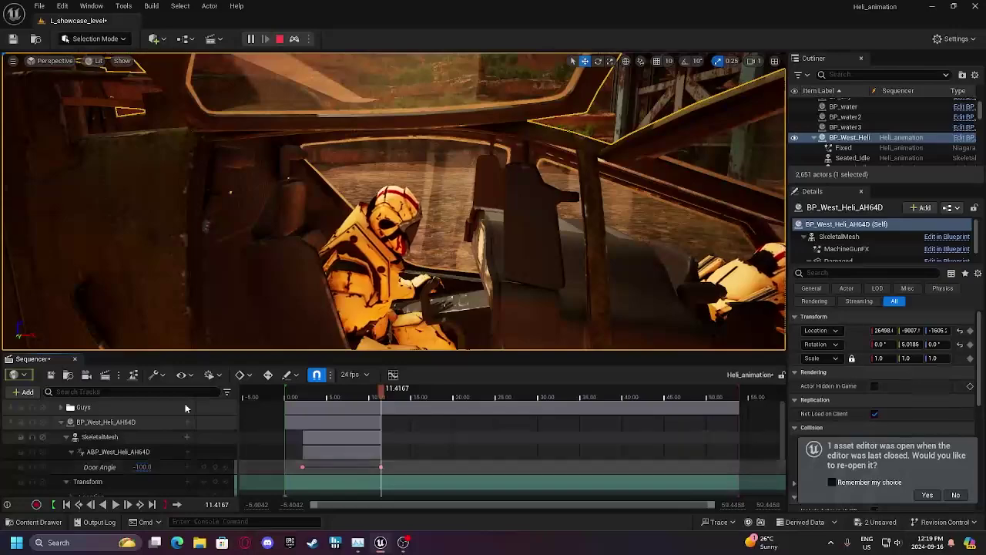
pyautogui.press('s')
pyautogui.moveTo(324, 254); pyautogui.dragTo(370, 266, button='right')
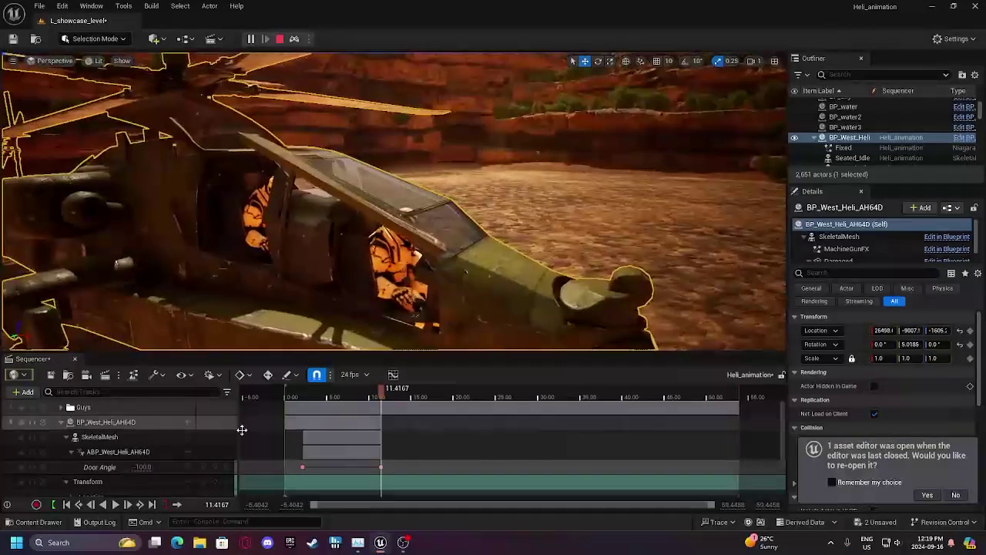
# Delete both existing Door Angle keys and key the -100 angle at 0.125 seconds.
pyautogui.click(384, 467)
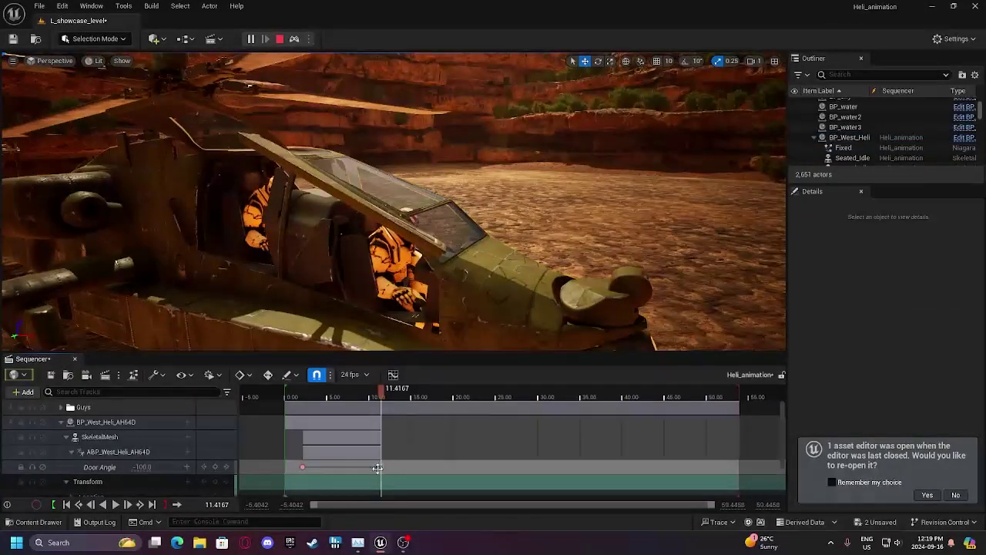
pyautogui.moveTo(378, 468); pyautogui.dragTo(307, 469)
pyautogui.press('Delete')
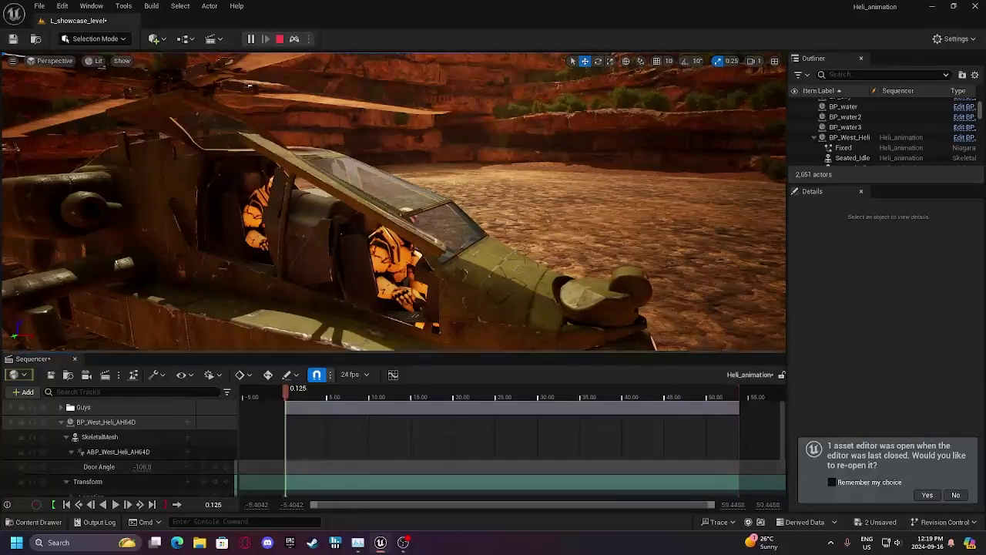
pyautogui.moveTo(331, 270); pyautogui.dragTo(416, 266, button='right')
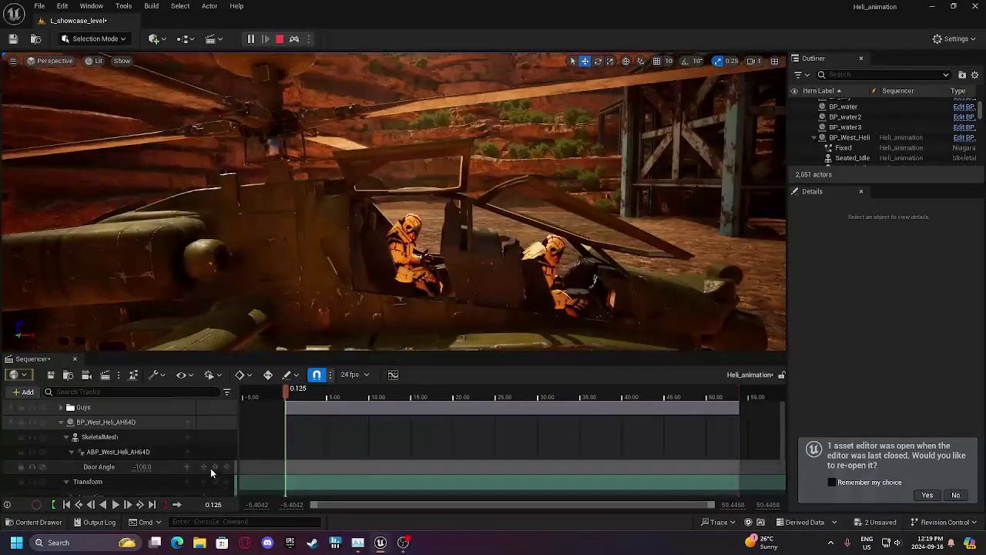
pyautogui.click(214, 470)
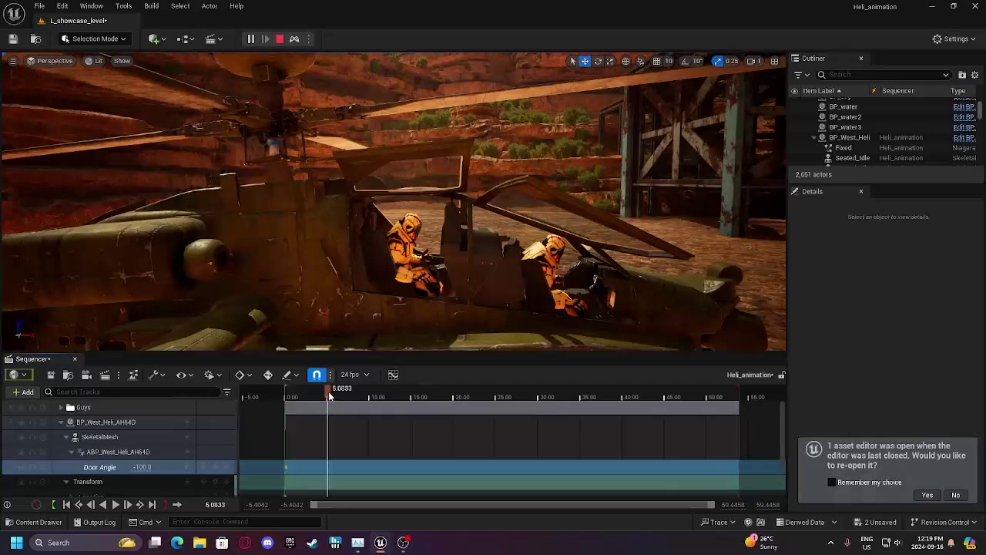
# Set the Door Angle to 0 at 5.0833 seconds and play the sequence to check the closing doors.
pyautogui.moveTo(329, 396); pyautogui.dragTo(328, 396)
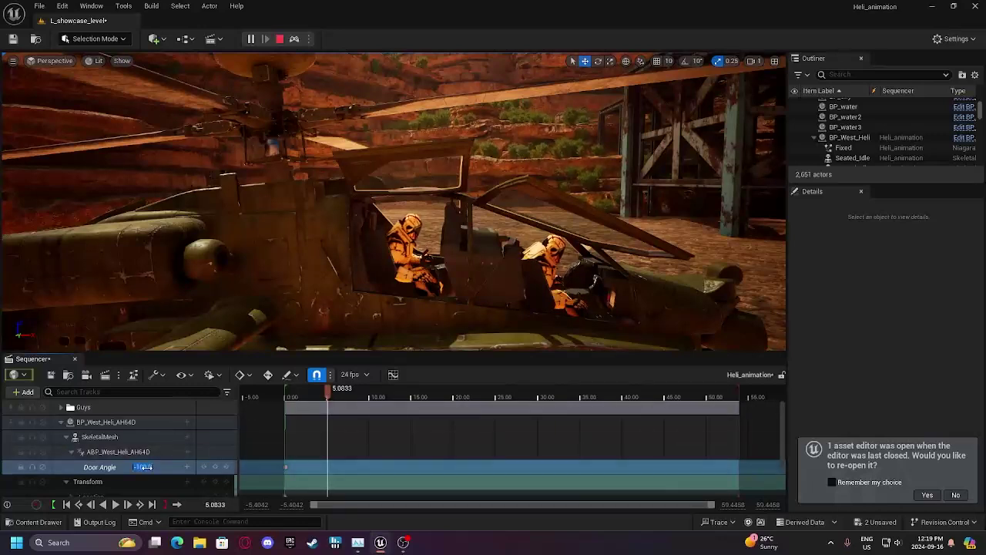
pyautogui.write('0')
pyautogui.press('Return')
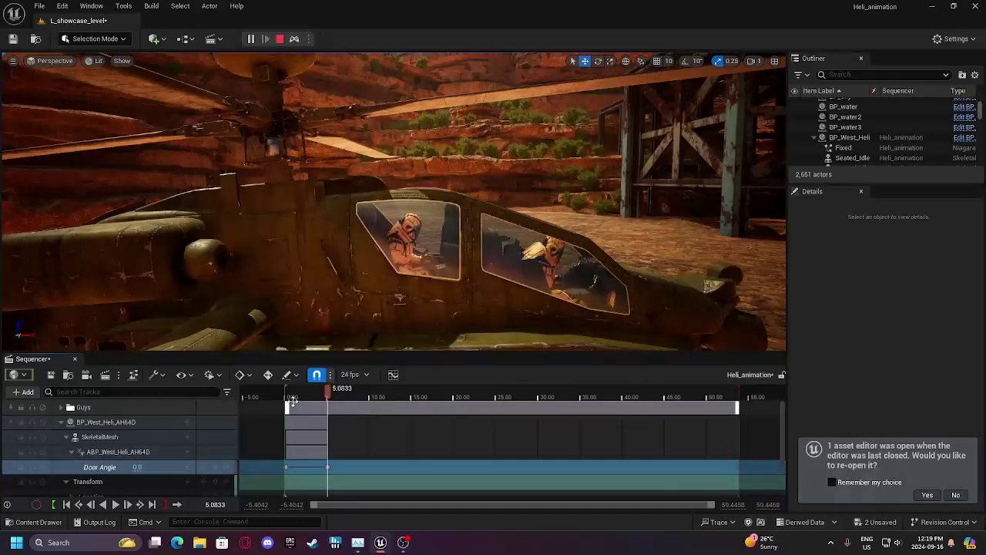
pyautogui.press('space')
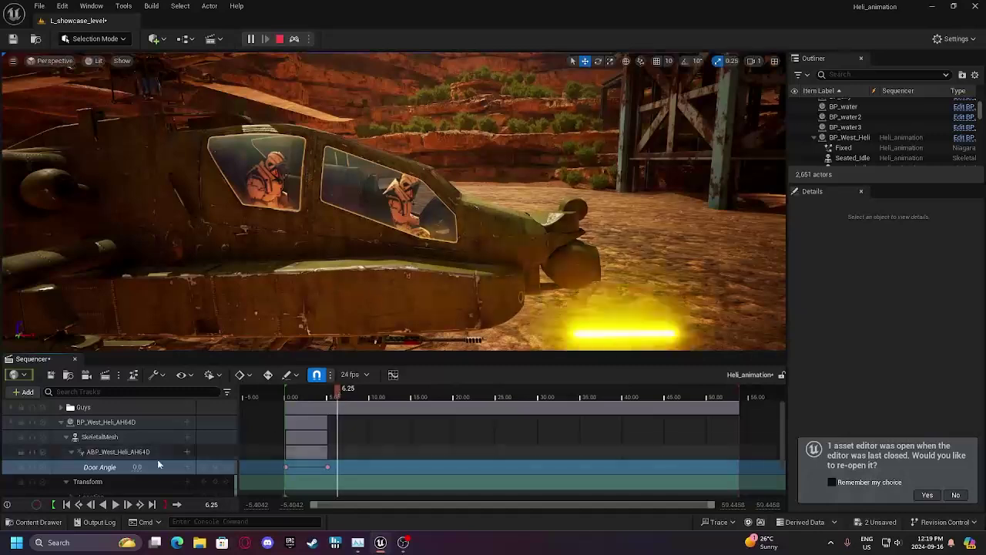
# Add a Main Rotor Speed property track to the ABP_West_Heli_AH64D animation instance and key it at 0 at 0.00 seconds.
pyautogui.scroll(-2, 158, 460)
pyautogui.click(187, 419)
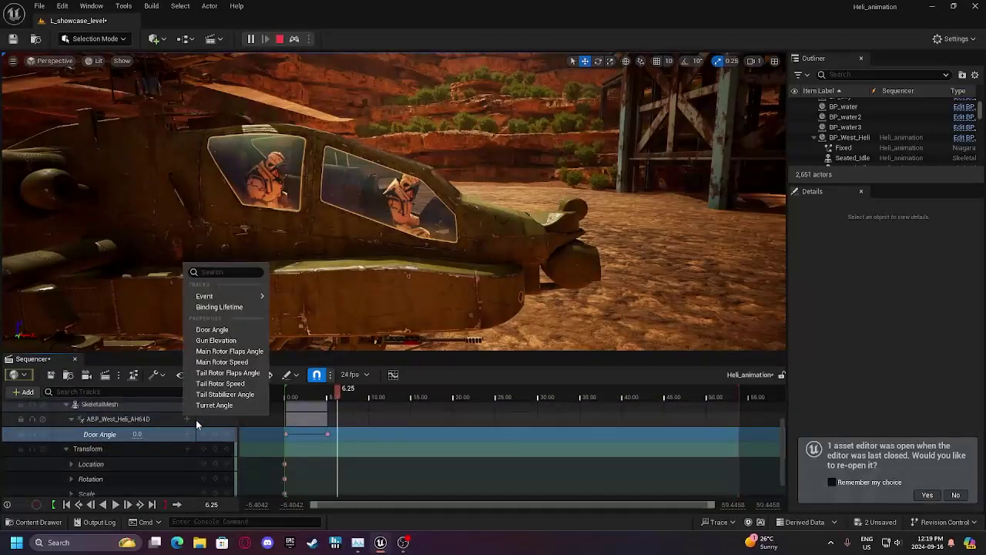
pyautogui.click(223, 362)
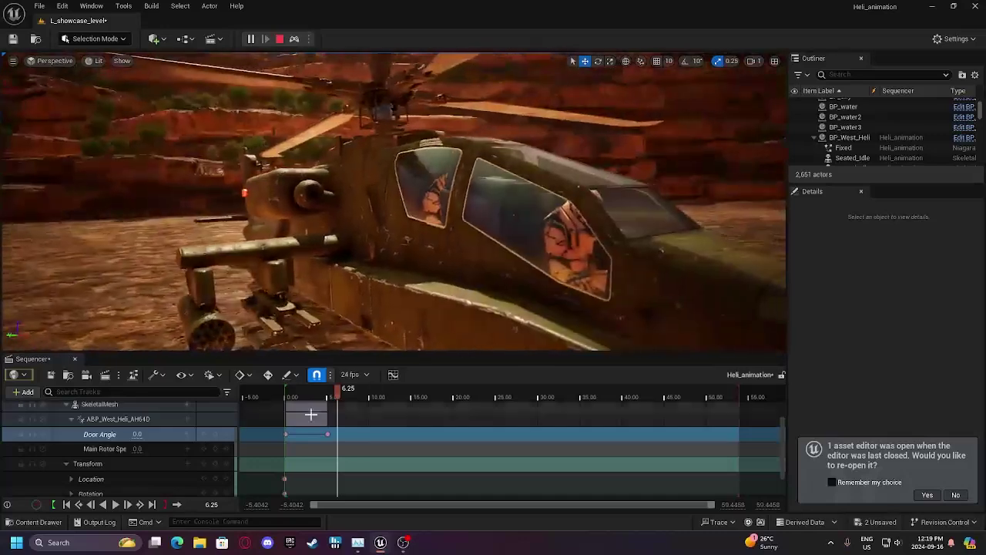
pyautogui.click(286, 392)
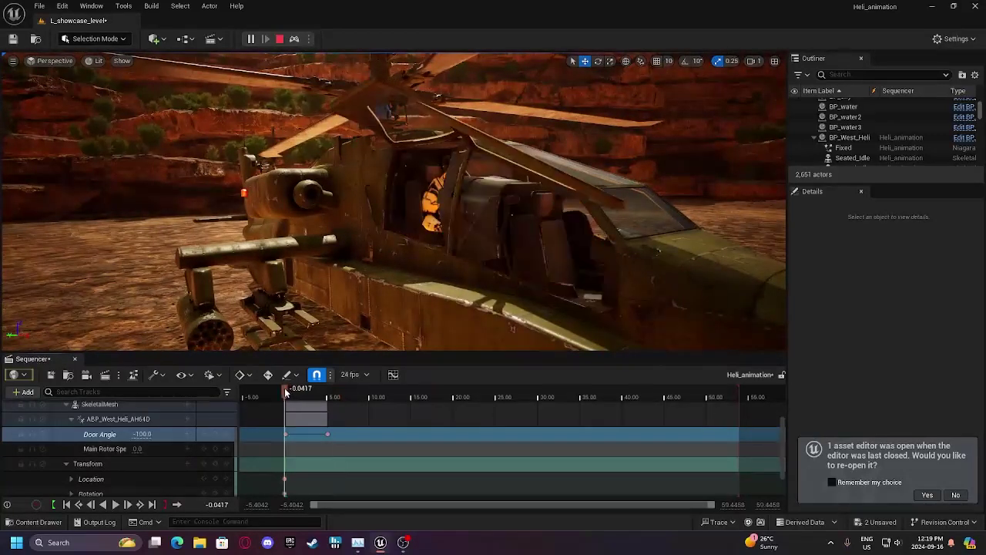
pyautogui.moveTo(286, 392); pyautogui.dragTo(287, 394)
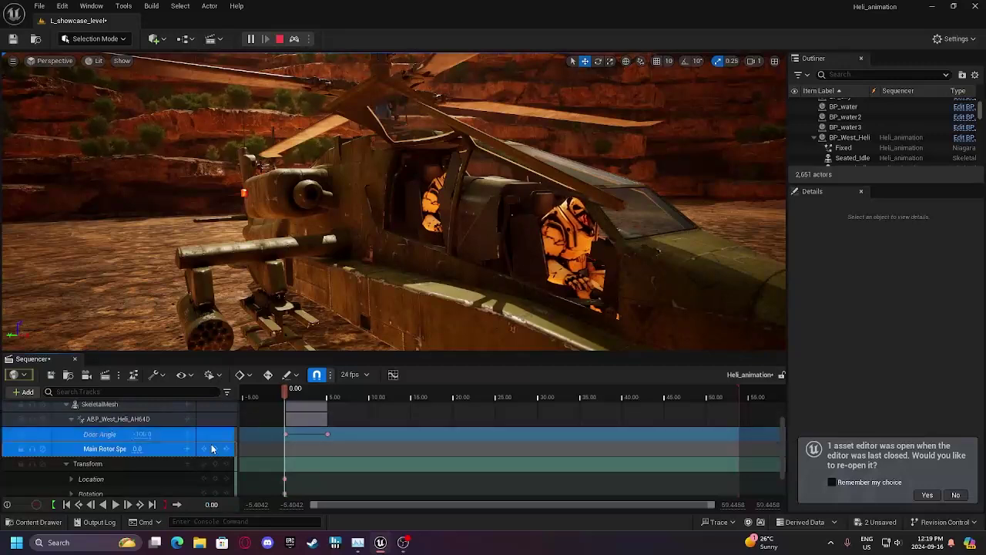
pyautogui.click(214, 448)
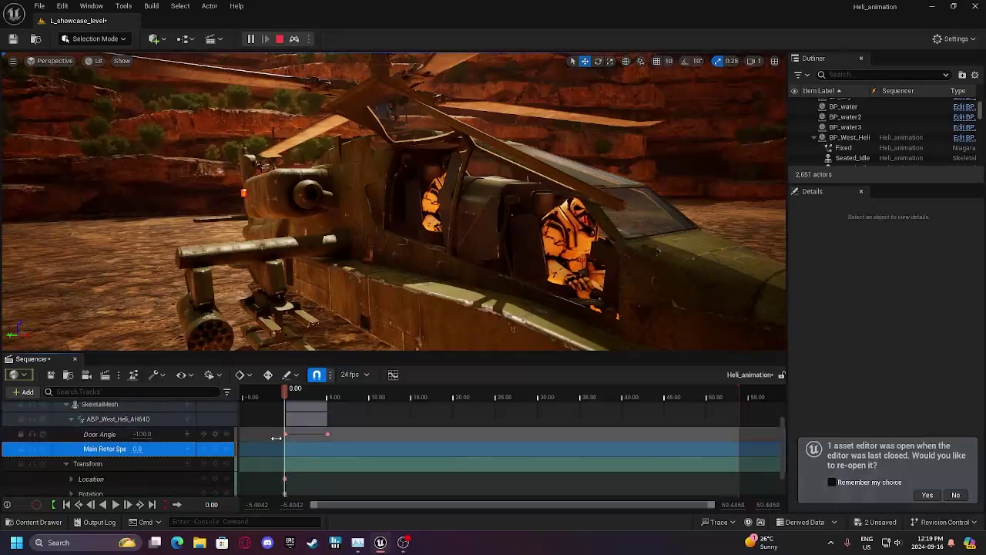
# Set the Main Rotor Speed to 300 at 5.00 seconds.
pyautogui.click(328, 387)
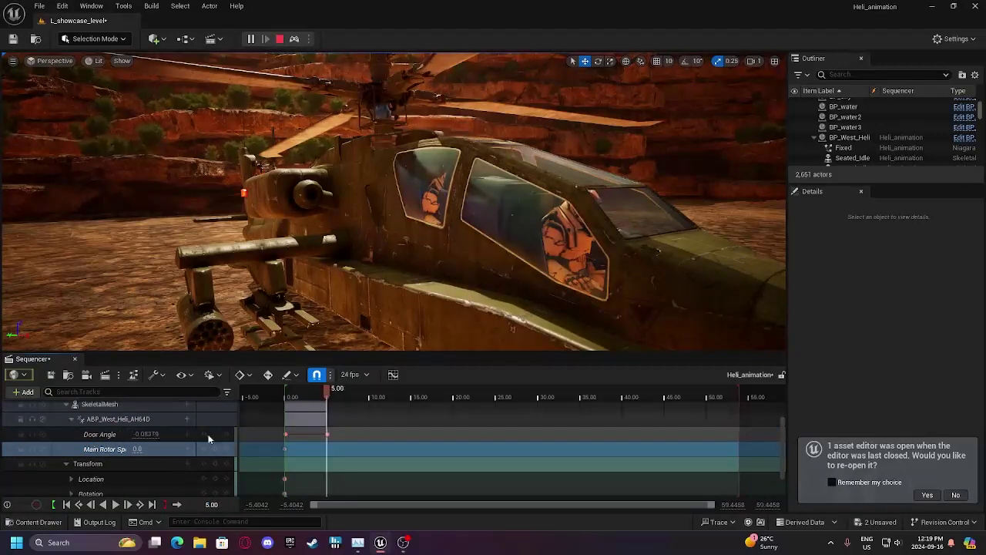
pyautogui.click(140, 449)
pyautogui.write('300')
pyautogui.press('Return')
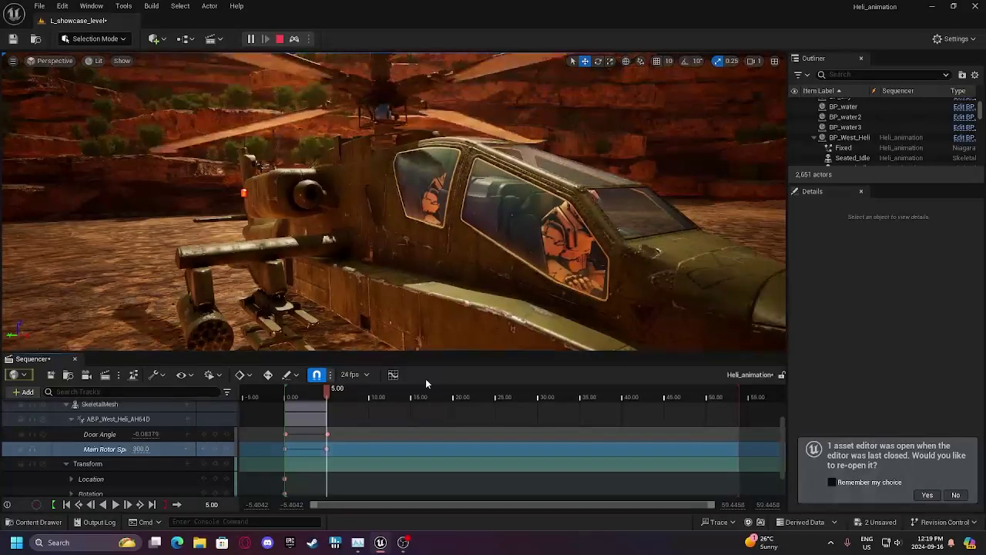
# Stop the simulation and scrub the first five seconds to check the helicopter's doors and rotor.
pyautogui.click(279, 40)
pyautogui.moveTo(281, 347)
pyautogui.mouseDown(button='right')
pyautogui.moveTo(238, 346)
pyautogui.moveTo(281, 346)
pyautogui.mouseUp(button='right')
pyautogui.click(297, 390)
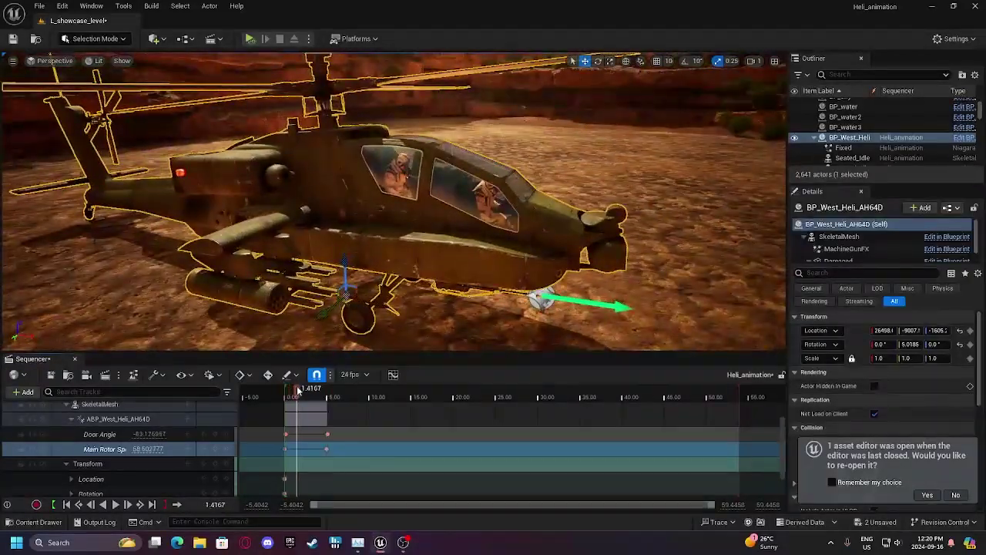
pyautogui.moveTo(329, 383); pyautogui.dragTo(329, 375)
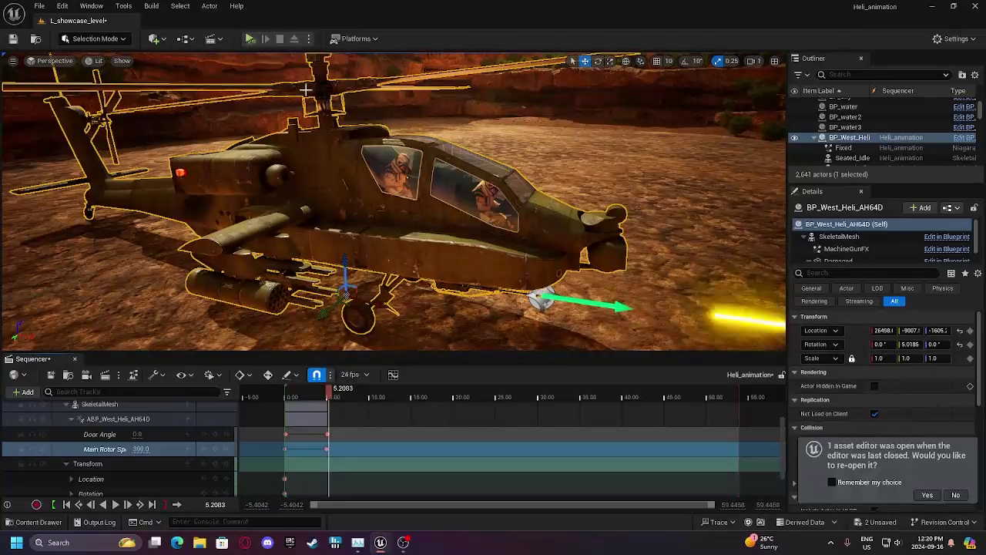
pyautogui.moveTo(347, 331); pyautogui.dragTo(432, 335, button='right')
pyautogui.hotkey('ctrl', 'space')
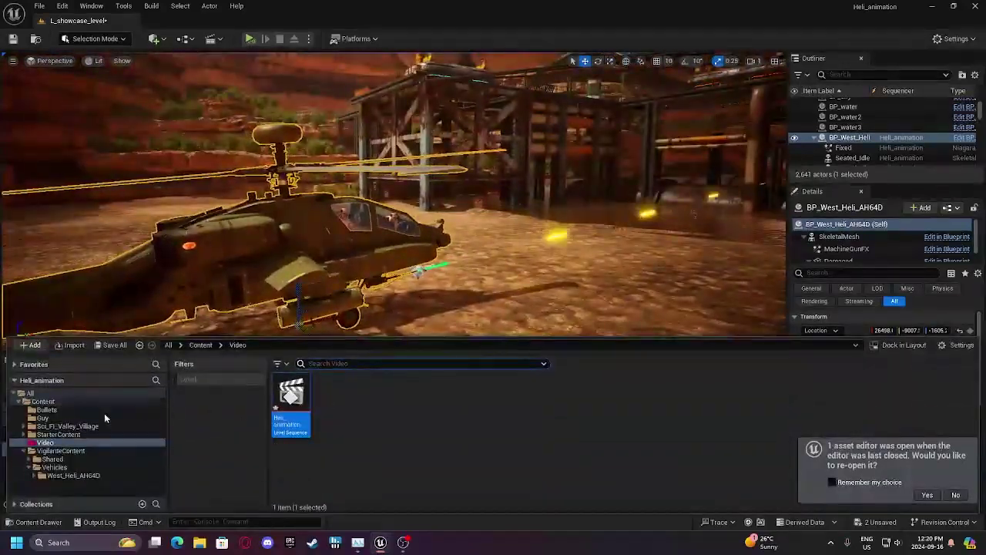
pyautogui.click(93, 419)
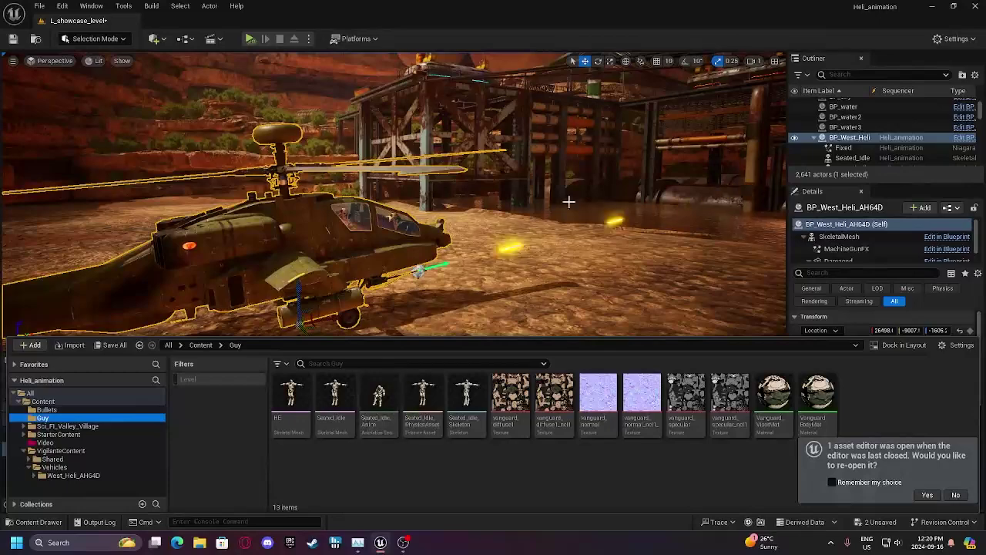
pyautogui.moveTo(576, 248); pyautogui.dragTo(478, 251, button='right')
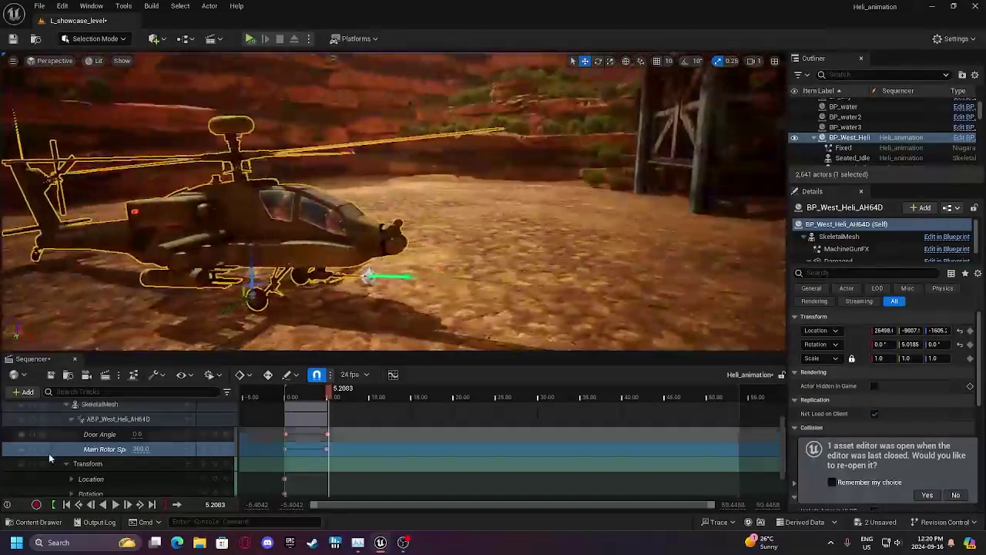
pyautogui.scroll(3, 79, 439)
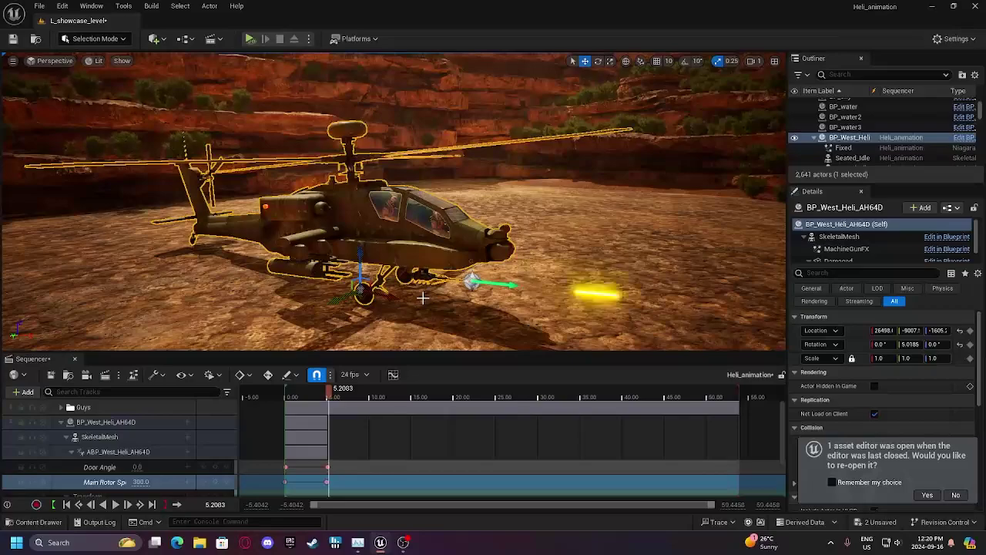
# Set the Main Rotor Speed to 800 at 15.00 seconds and play the sequence to check the rotor's acceleration.
pyautogui.moveTo(394, 201); pyautogui.dragTo(331, 231, button='right')
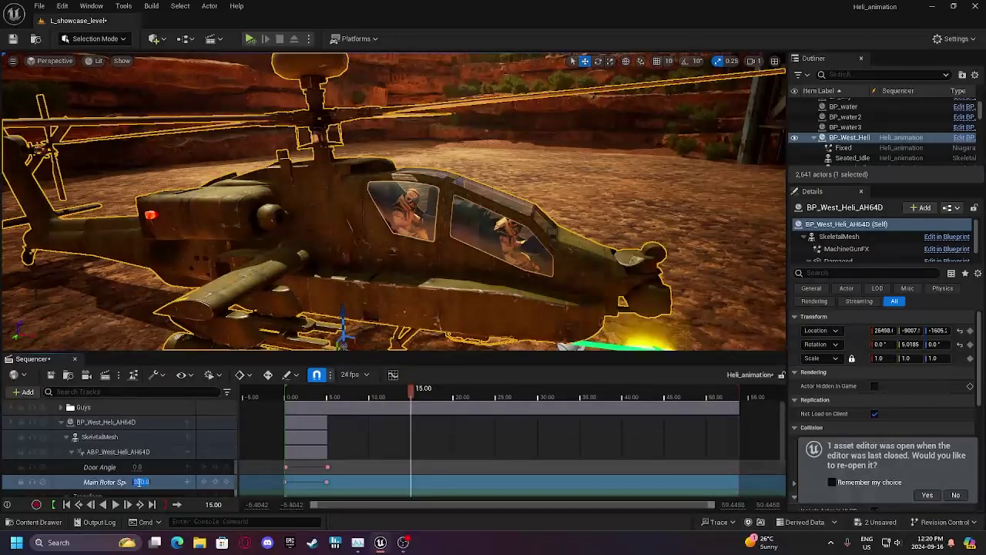
pyautogui.press('Return')
pyautogui.moveTo(352, 396); pyautogui.dragTo(329, 395)
pyautogui.press('space')
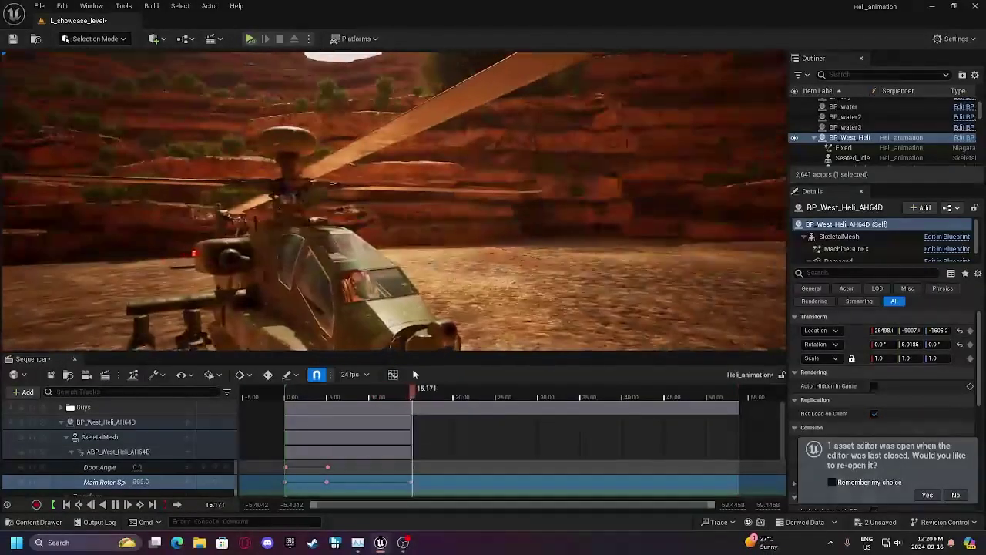
pyautogui.click(418, 397)
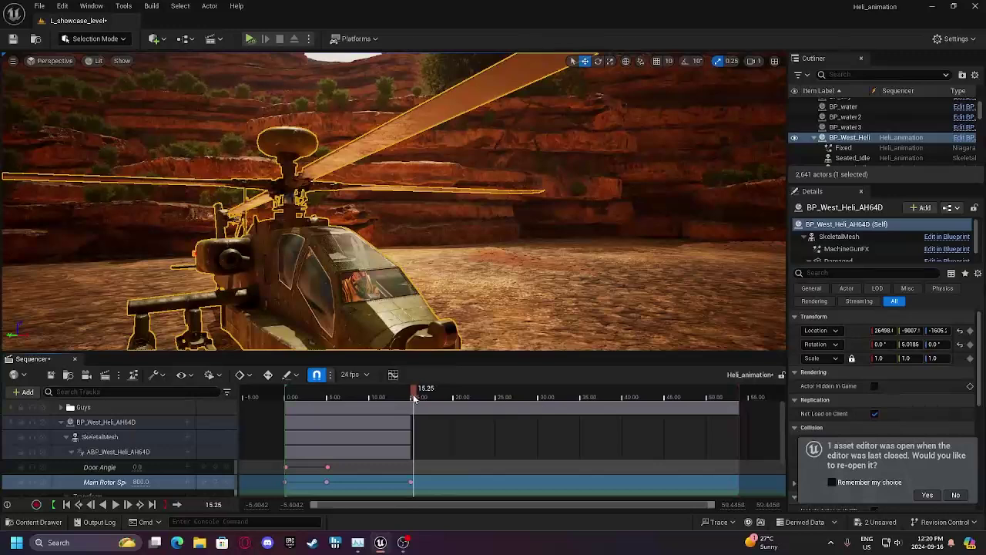
# Add a Tail Rotor Speed property track to the animation instance and select the Main Rotor Speed key at 0.00 seconds.
pyautogui.moveTo(414, 398); pyautogui.dragTo(412, 398)
pyautogui.scroll(-3, 154, 447)
pyautogui.scroll(2, 169, 443)
pyautogui.click(187, 438)
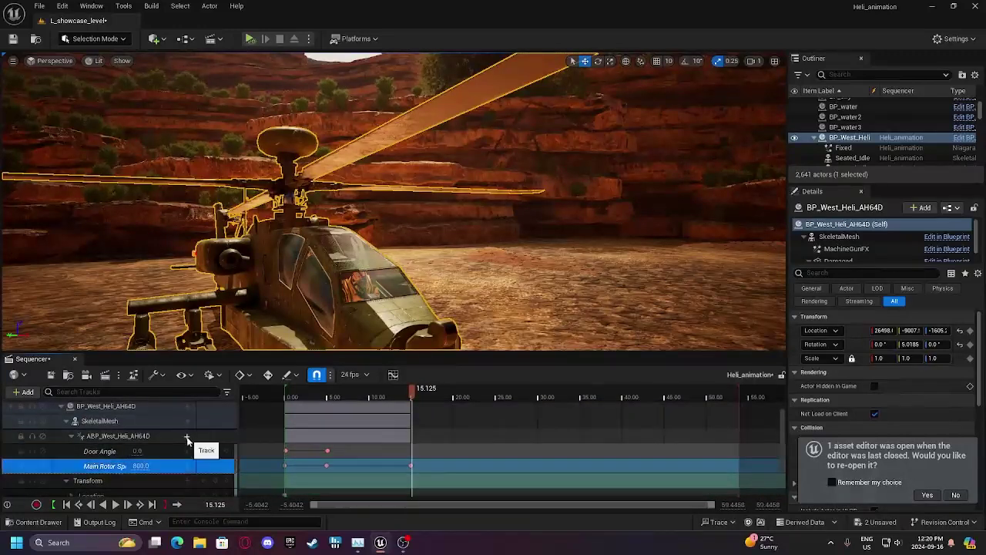
pyautogui.click(187, 438)
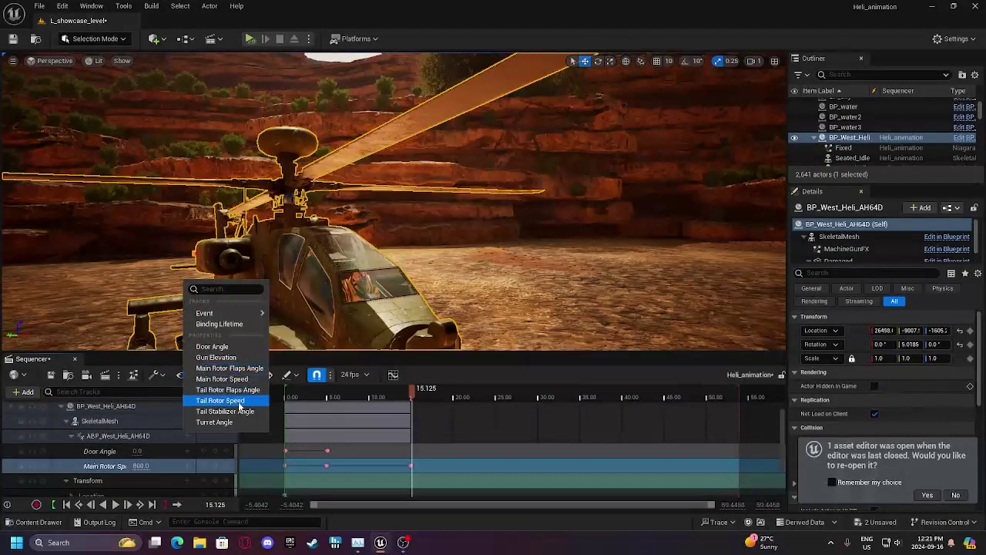
pyautogui.click(239, 409)
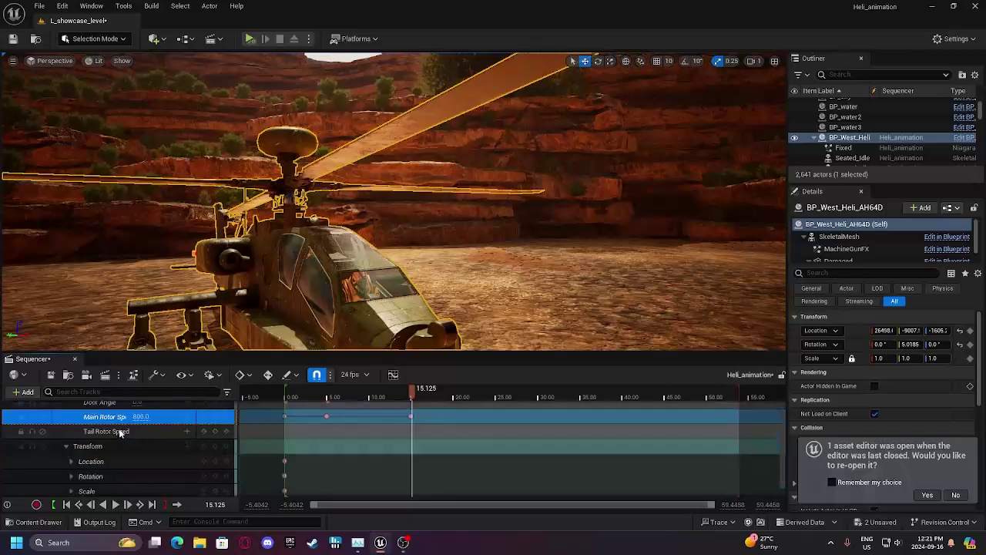
pyautogui.click(285, 417)
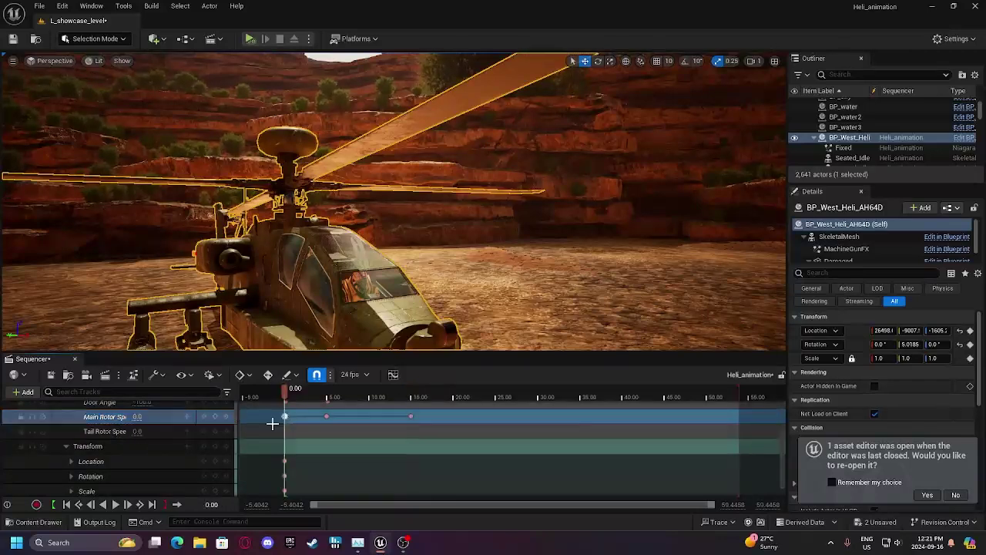
# Key the Tail Rotor Speed at 300 at 5.00 seconds and at 800 at 15.00 seconds.
pyautogui.middleClick(327, 417)
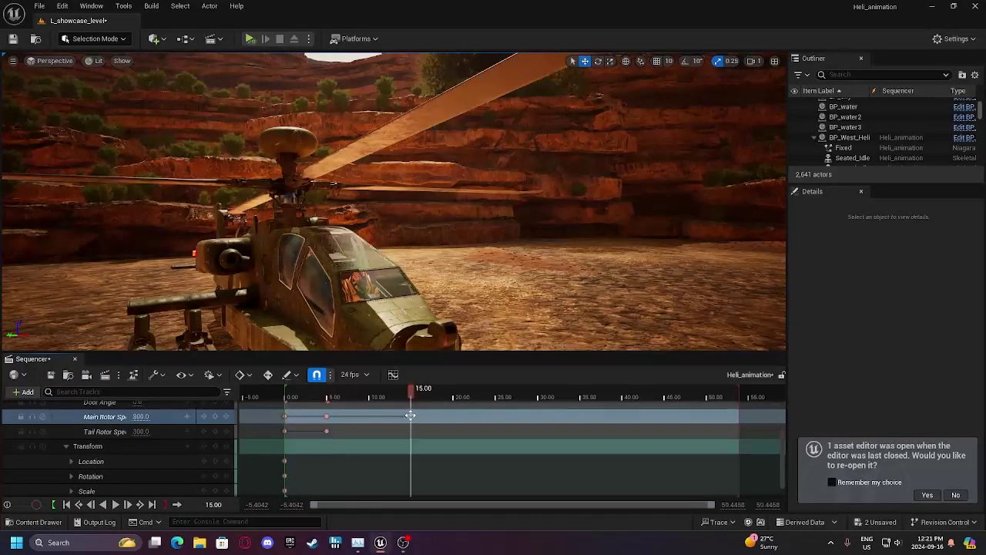
pyautogui.click(151, 429)
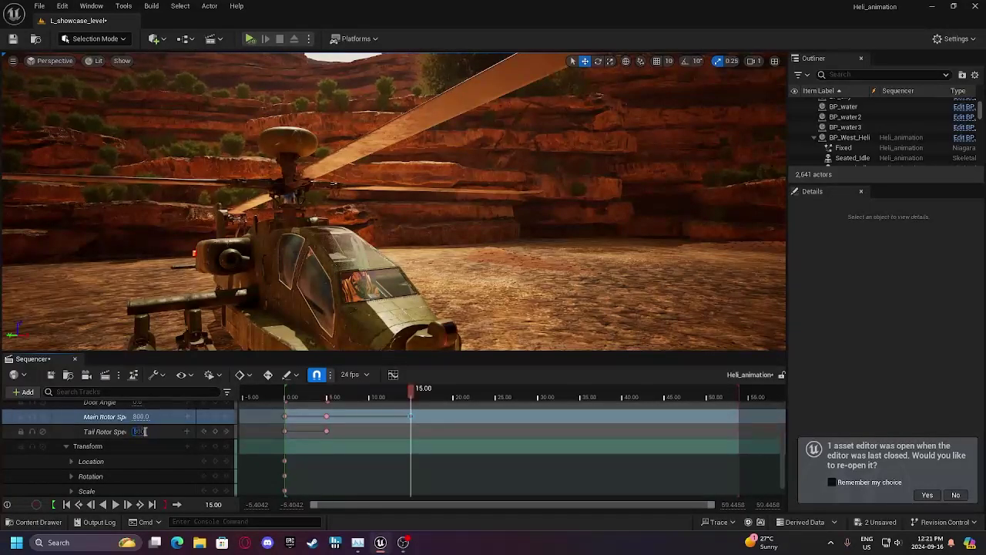
pyautogui.press('a')
pyautogui.moveTo(331, 254); pyautogui.dragTo(389, 258, button='right')
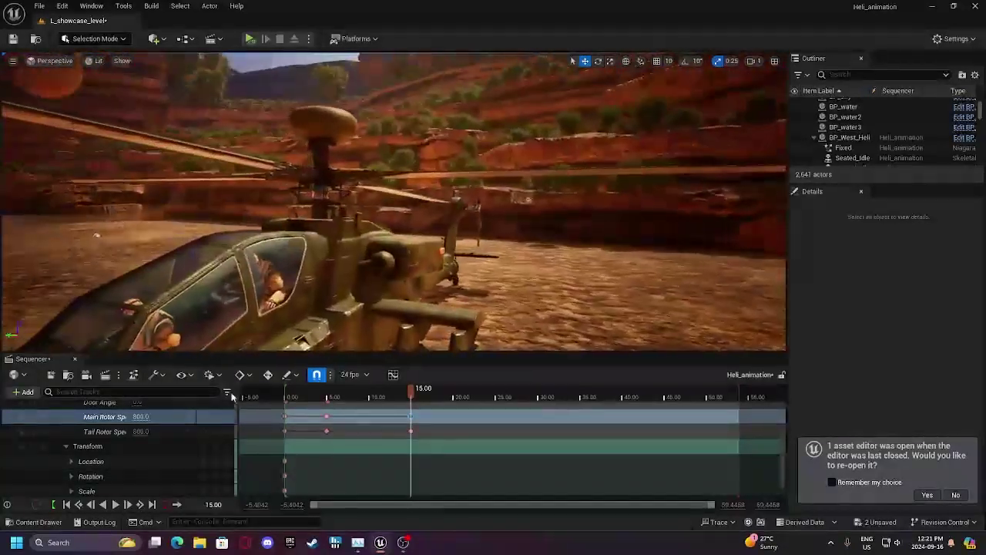
pyautogui.moveTo(444, 183); pyautogui.dragTo(445, 183, button='right')
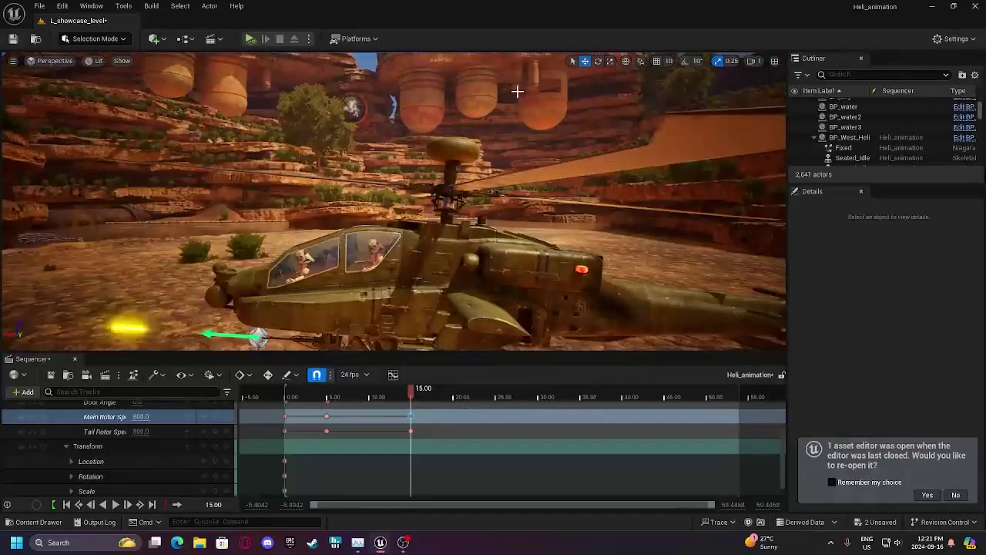
pyautogui.moveTo(517, 92); pyautogui.dragTo(517, 91, button='right')
pyautogui.scroll(2, 150, 431)
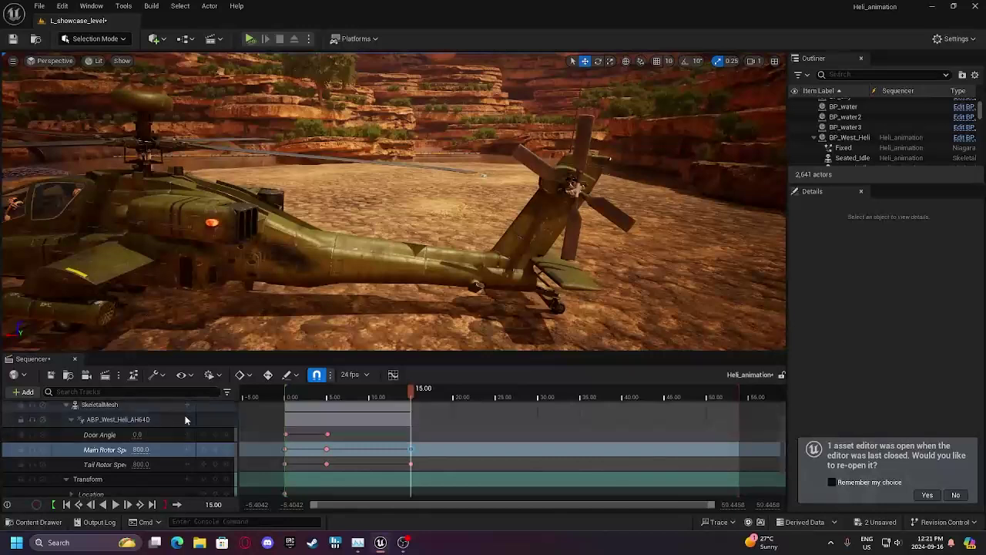
# Add a Main Rotor Flap property track to the animation instance and set its value to -40.
pyautogui.click(186, 419)
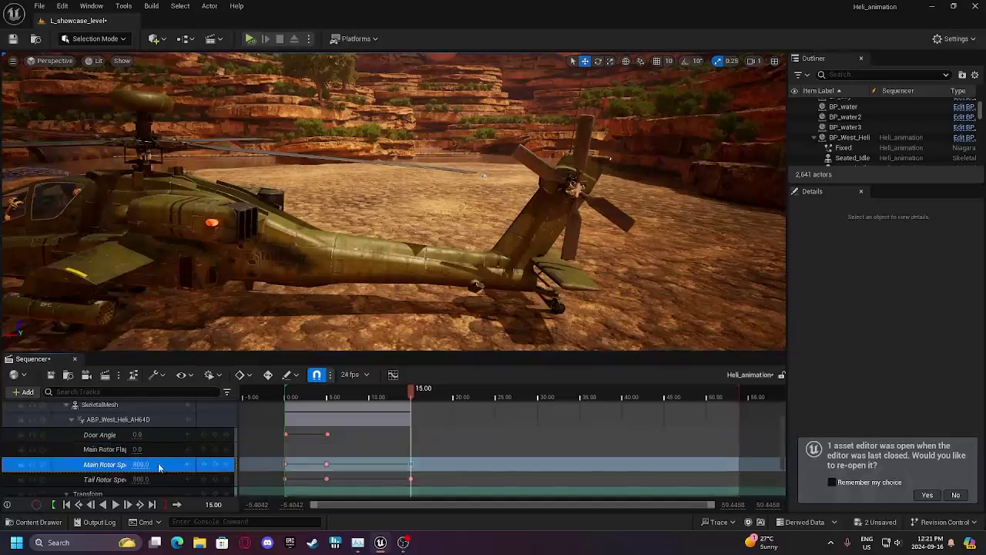
pyautogui.scroll(-1, 159, 466)
pyautogui.scroll(1, 159, 466)
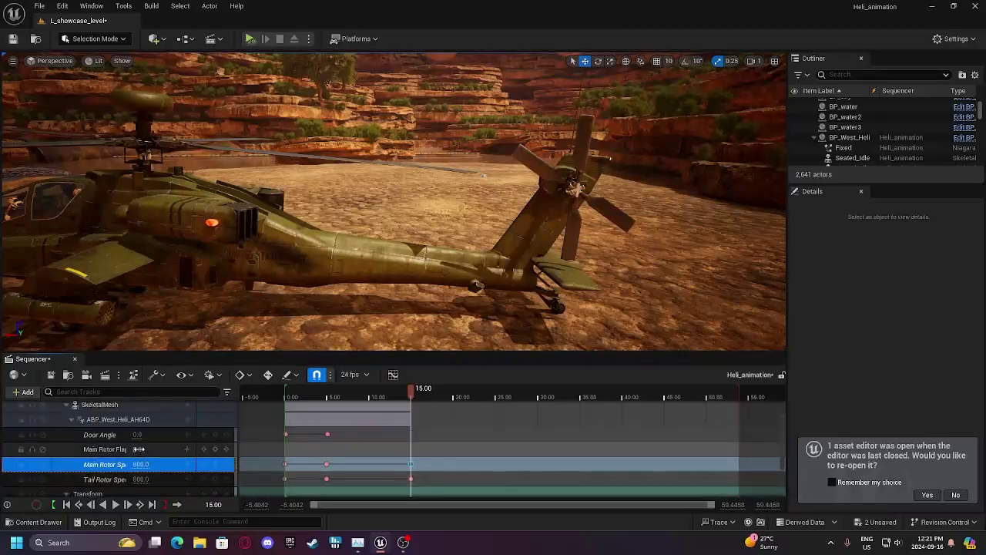
pyautogui.click(147, 449)
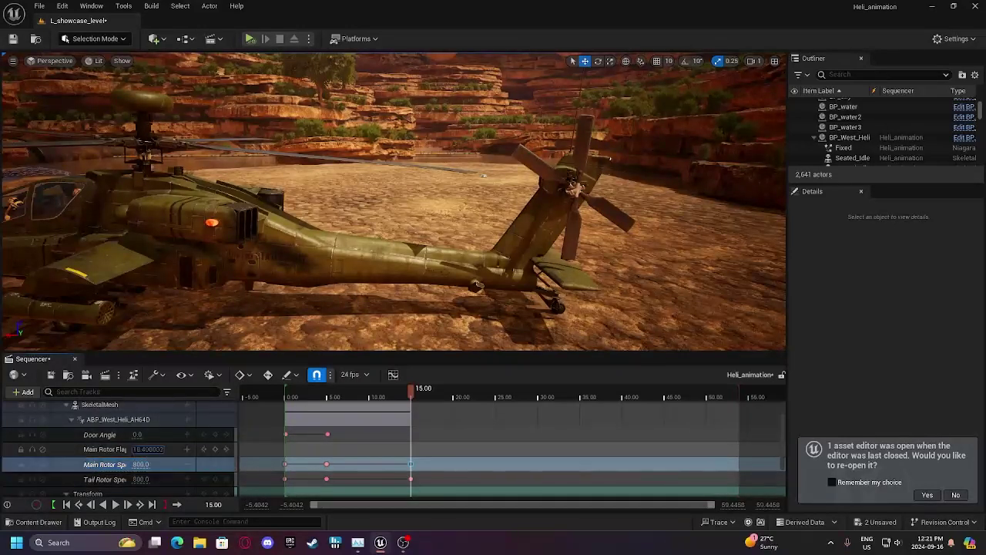
pyautogui.write('-40')
pyautogui.press('Return')
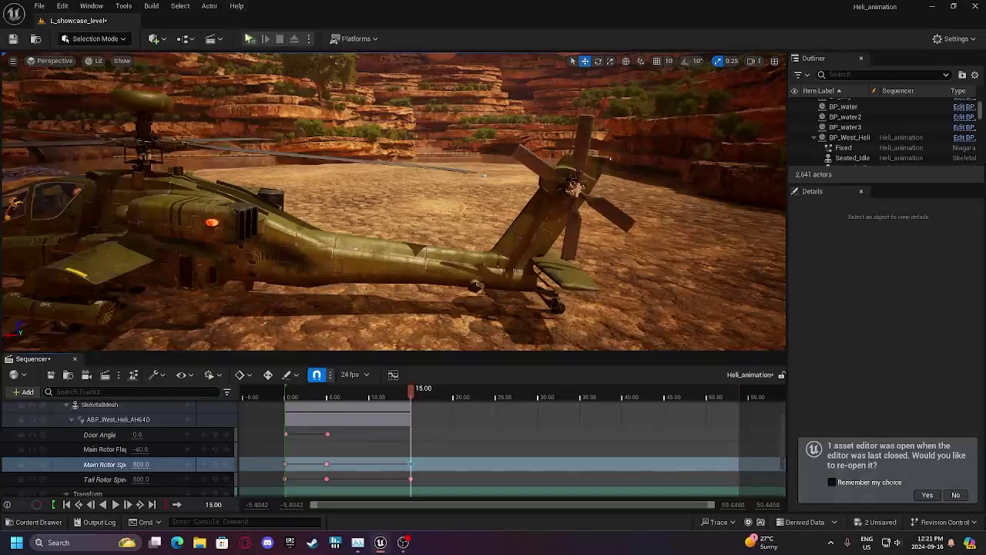
# With the simulation running, change the Main Rotor Flap to 40 and key it at 3.75 seconds.
pyautogui.hotkey('alt', 'p')
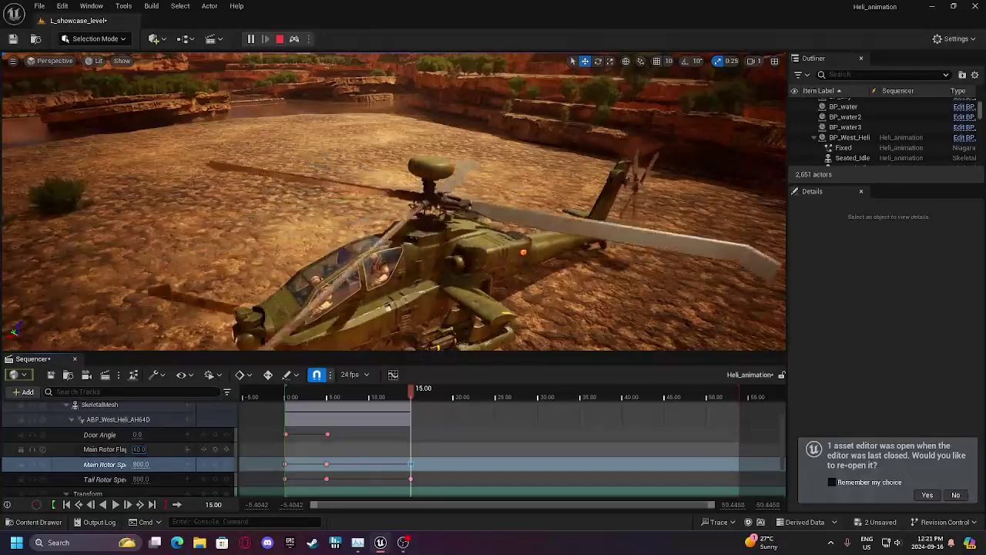
pyautogui.moveTo(139, 450); pyautogui.dragTo(78, 449)
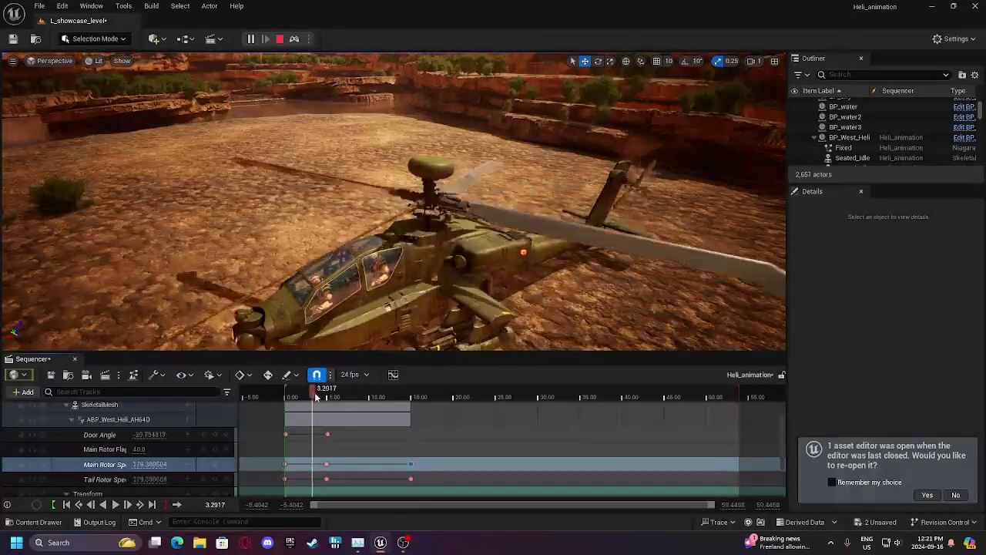
pyautogui.moveTo(314, 392); pyautogui.dragTo(316, 392)
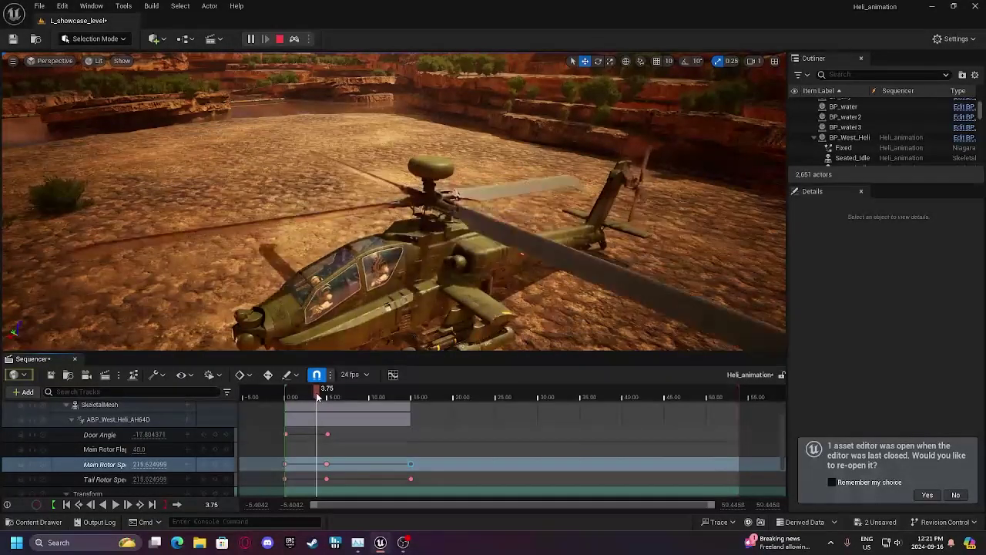
pyautogui.click(216, 449)
# Add a Tail Rotor Flap property track to the animation instance and set its value to 40.
pyautogui.scroll(-1, 198, 445)
pyautogui.scroll(2, 177, 423)
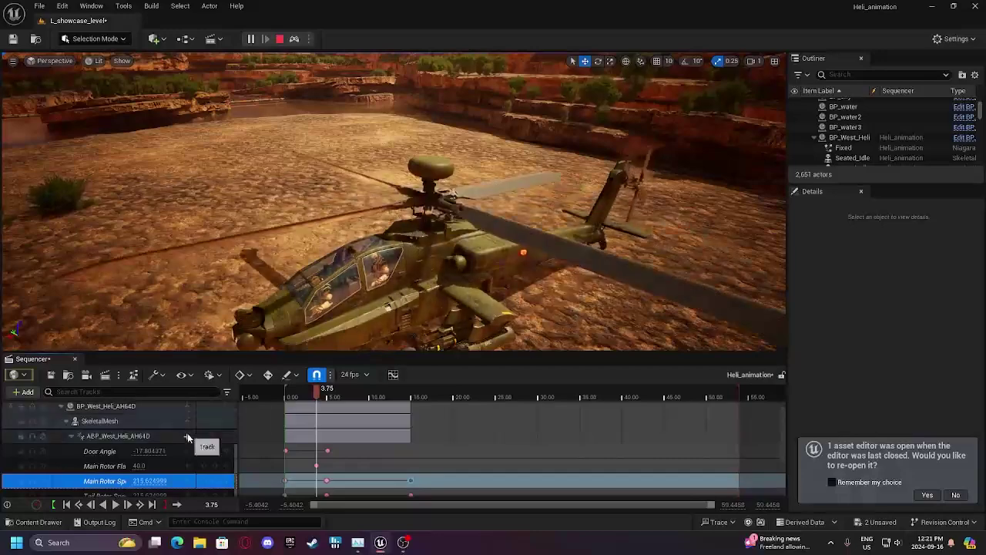
pyautogui.click(188, 436)
pyautogui.click(224, 387)
pyautogui.scroll(-1, 154, 472)
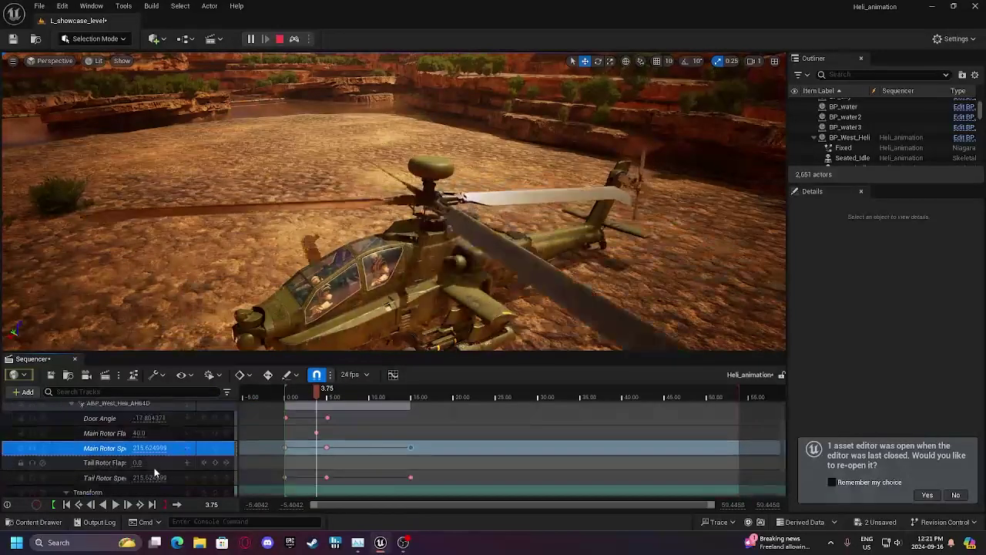
pyautogui.click(140, 463)
pyautogui.click(141, 462)
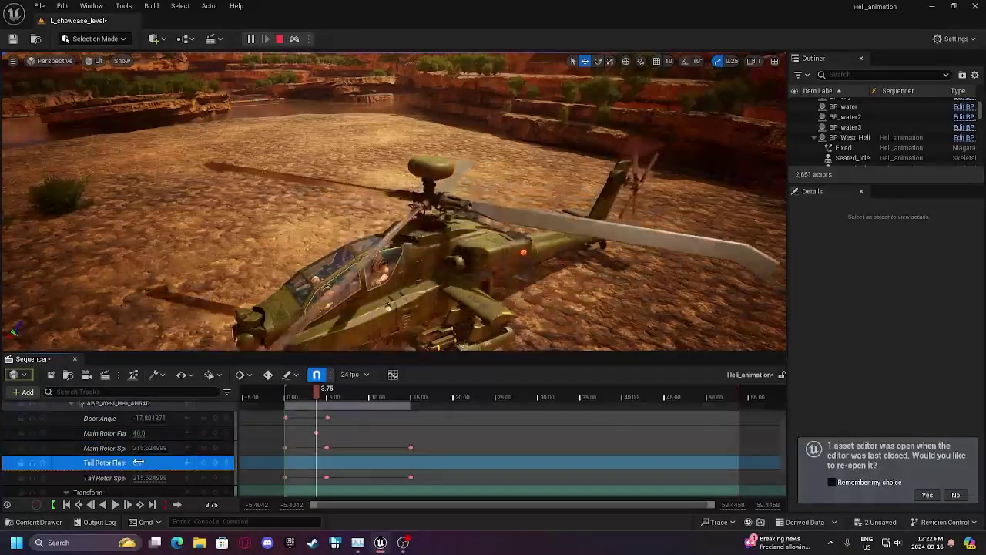
pyautogui.write('40')
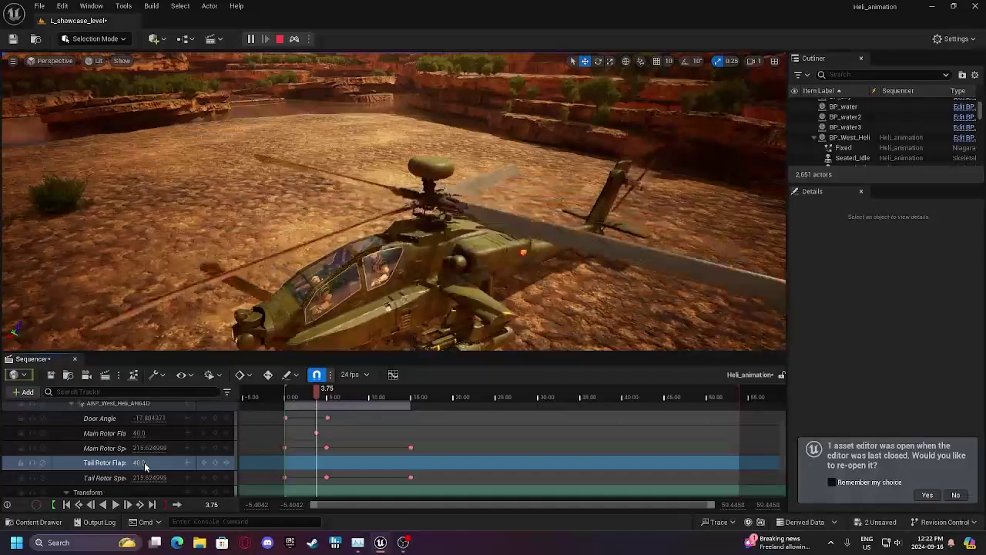
pyautogui.press('Return')
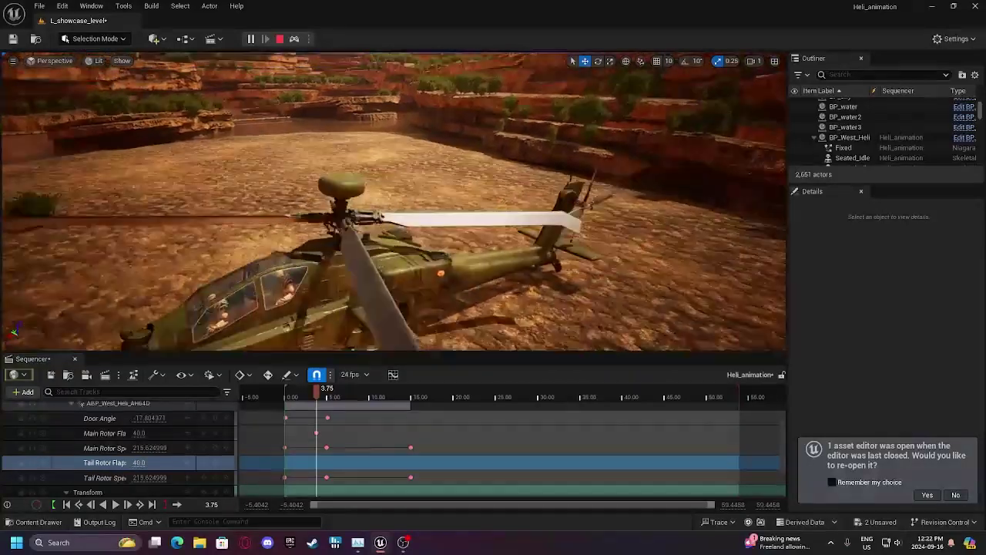
# Return the Tail Rotor Flap to 0 and stop the simulation.
pyautogui.press('d')
pyautogui.moveTo(617, 235); pyautogui.dragTo(604, 235, button='right')
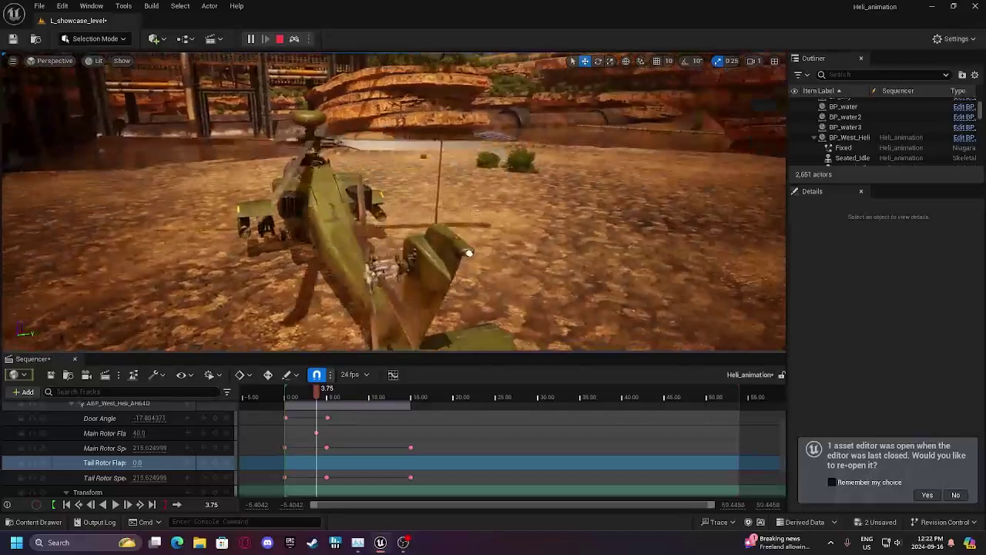
pyautogui.click(281, 38)
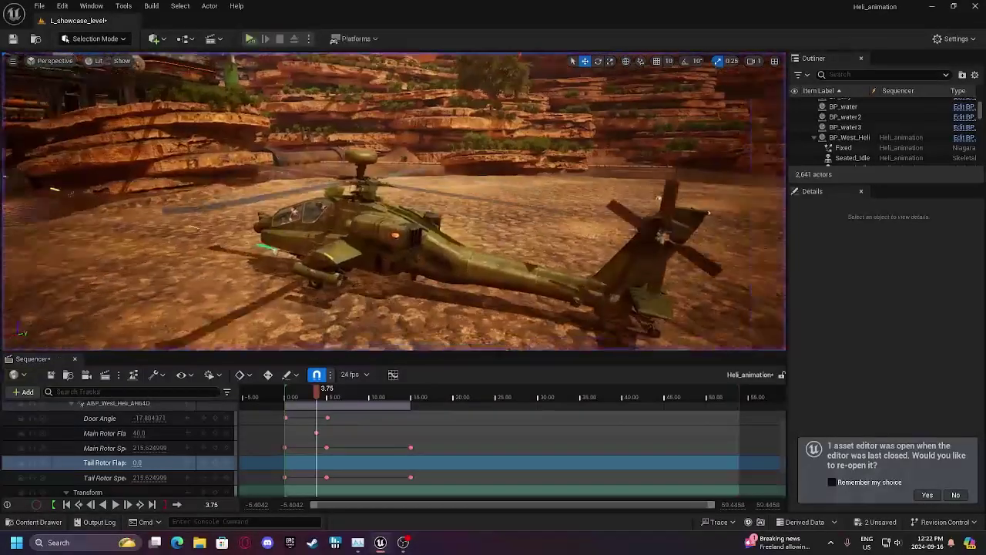
pyautogui.moveTo(210, 328); pyautogui.dragTo(270, 328, button='right')
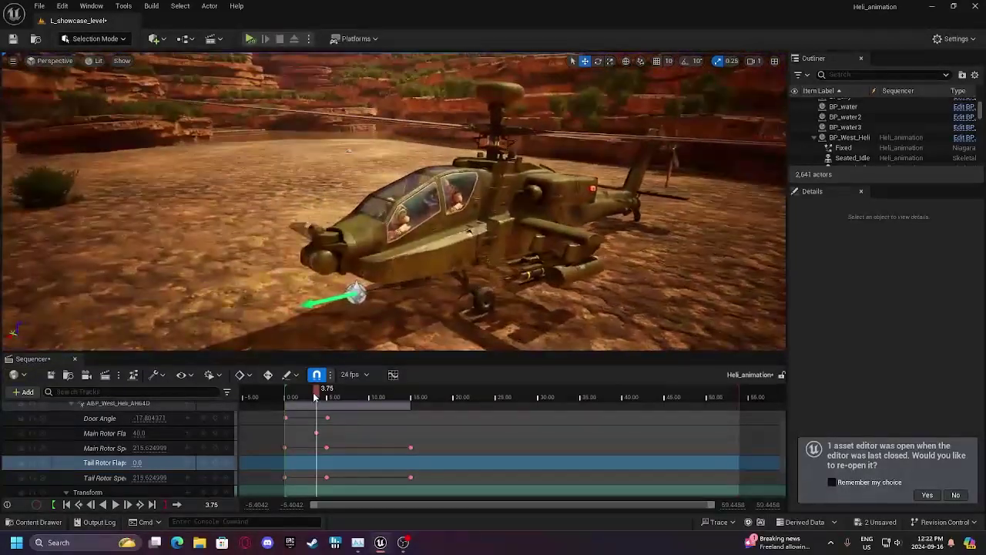
# Move the playhead to 0.00 seconds and select the helicopter for transform keying.
pyautogui.moveTo(314, 391); pyautogui.dragTo(285, 391)
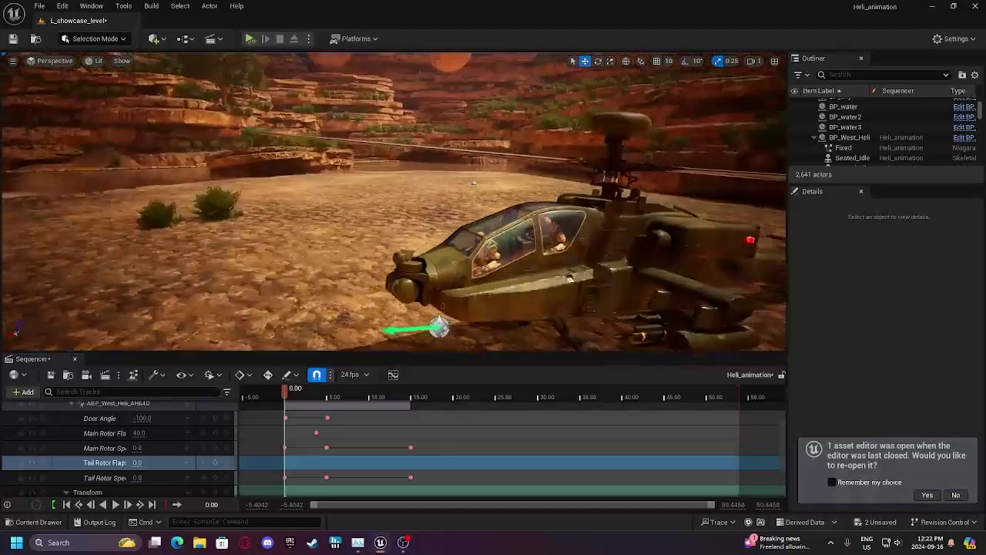
pyautogui.moveTo(308, 254)
pyautogui.mouseDown(button='right')
pyautogui.moveTo(354, 258)
pyautogui.moveTo(309, 266)
pyautogui.mouseUp(button='right')
pyautogui.click(354, 258)
pyautogui.scroll(-3, 226, 415)
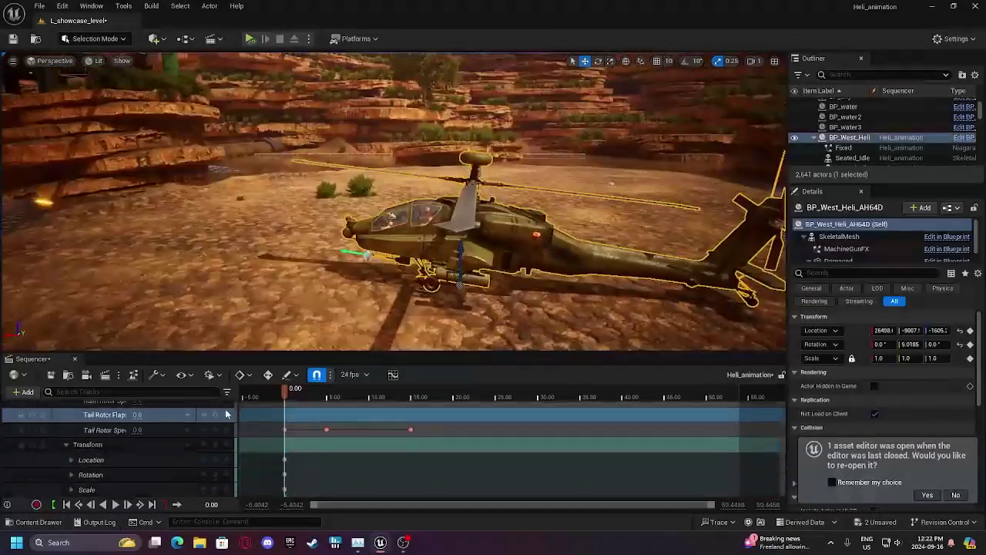
pyautogui.scroll(2, 275, 433)
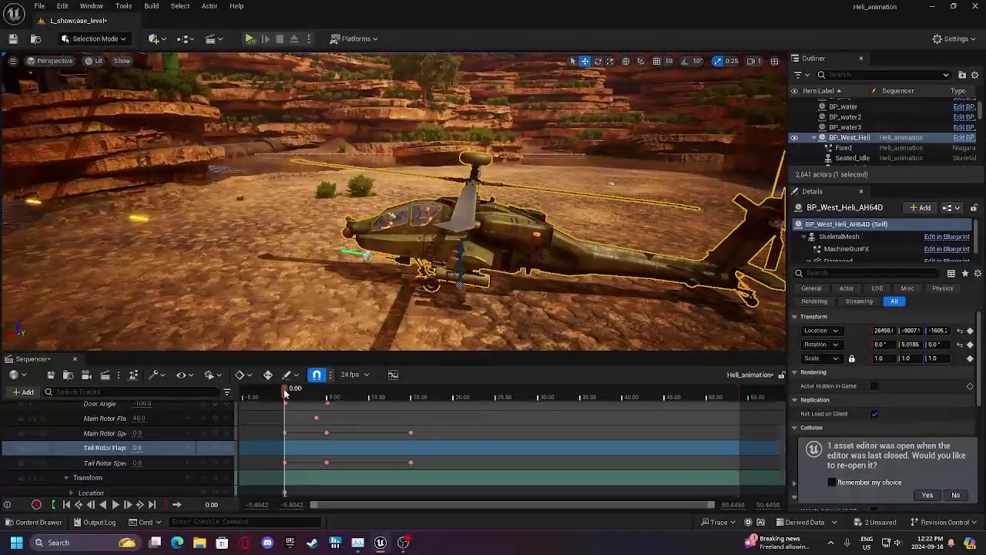
pyautogui.scroll(-2, 218, 425)
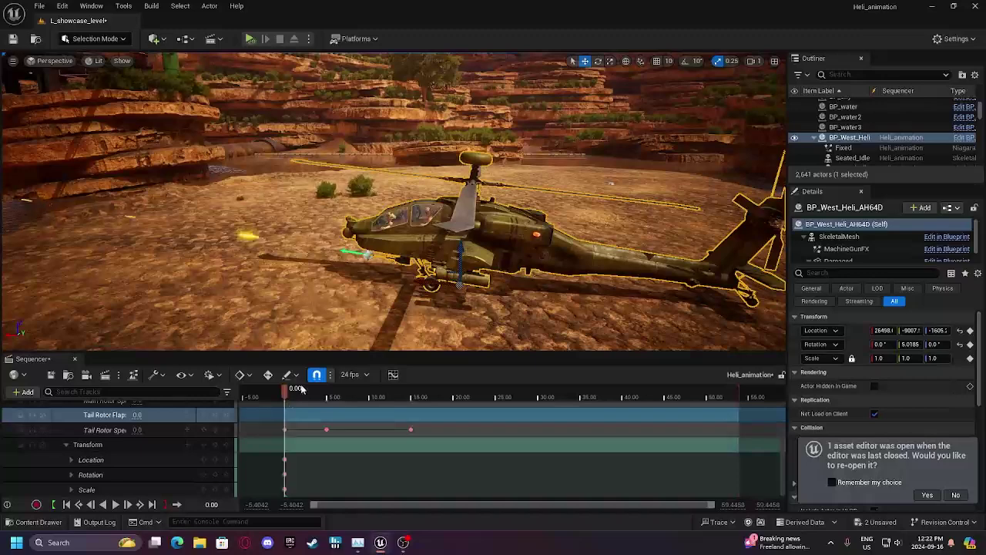
pyautogui.moveTo(309, 300); pyautogui.dragTo(339, 293, button='right')
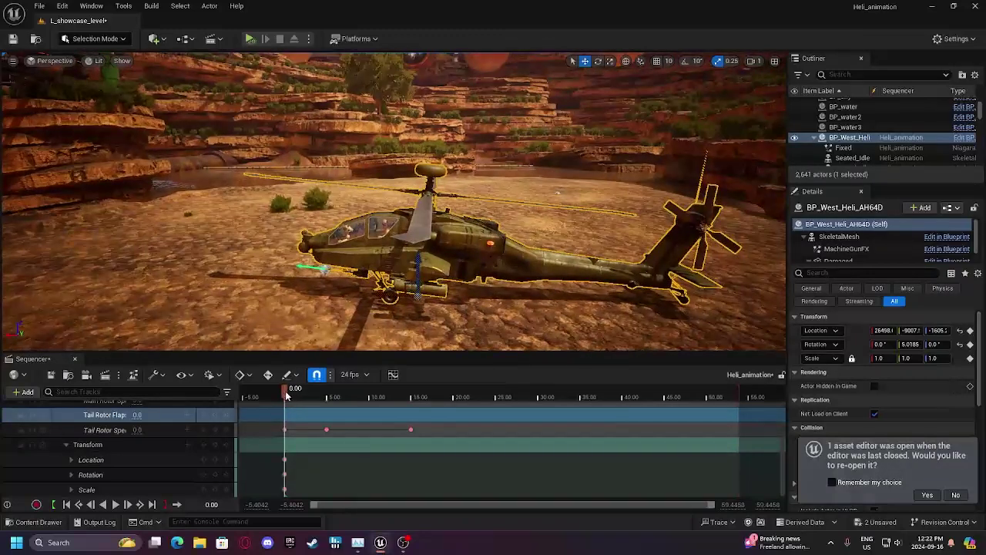
# Play and scrub the first seven seconds to check the timing of the door and rotor keys.
pyautogui.click(326, 429)
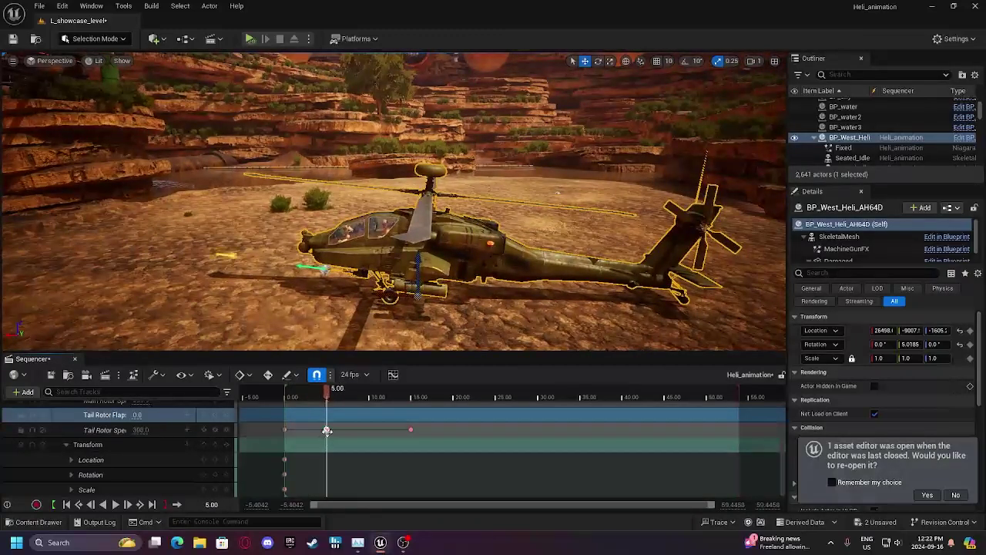
pyautogui.click(445, 267)
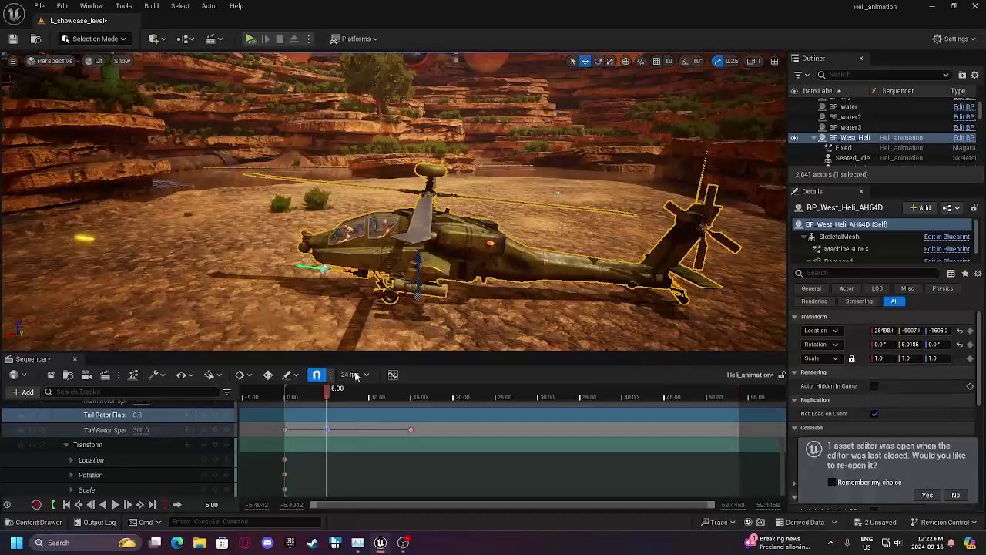
pyautogui.press('space')
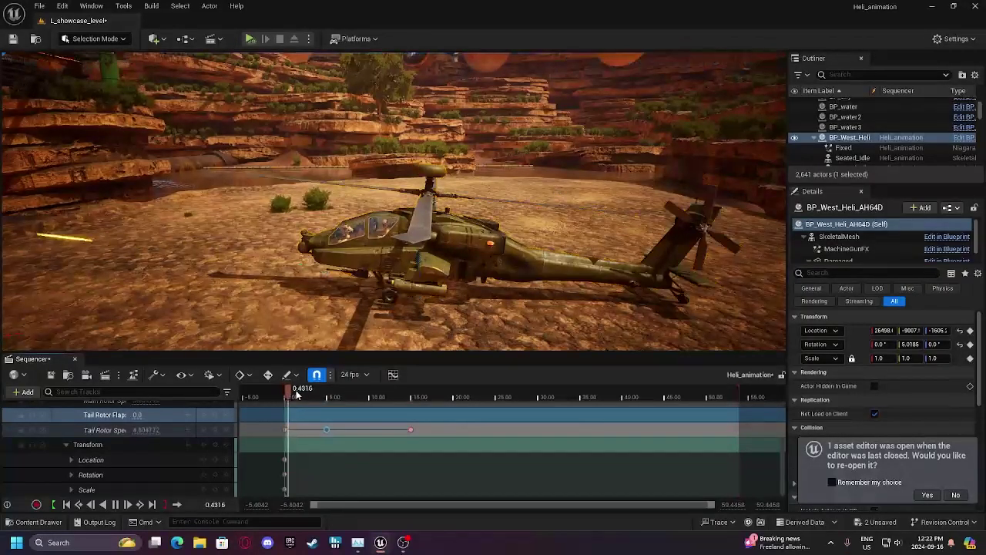
pyautogui.scroll(3, 154, 433)
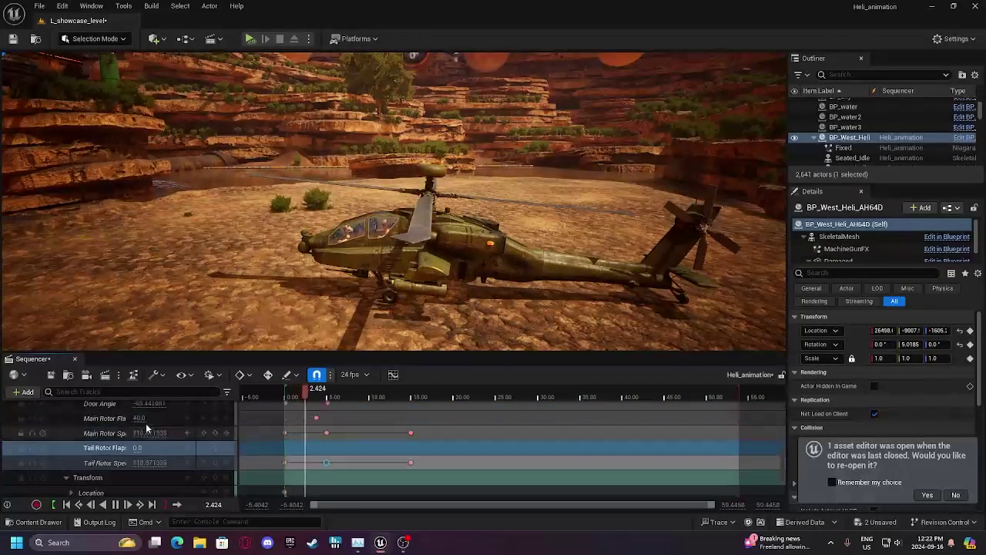
pyautogui.scroll(1, 154, 433)
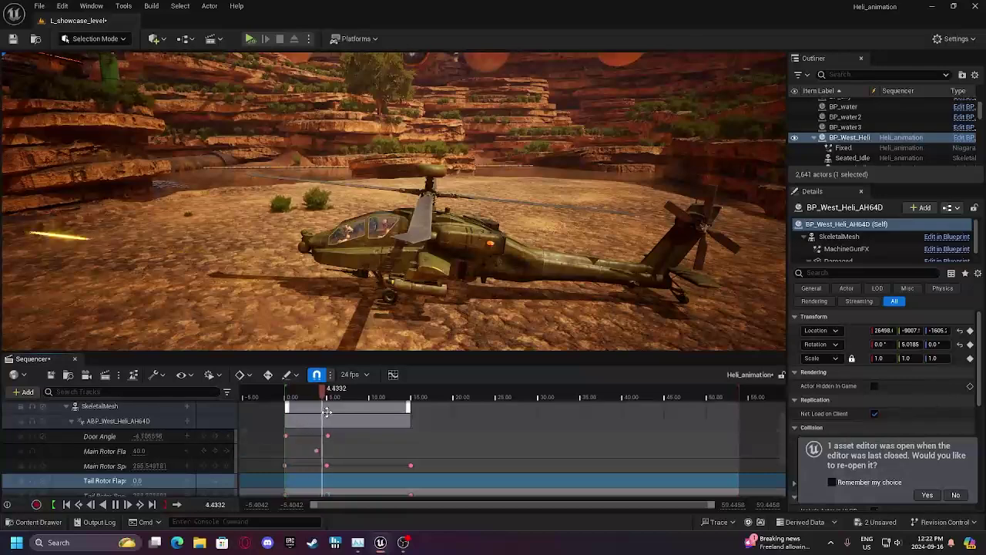
pyautogui.moveTo(322, 391); pyautogui.dragTo(336, 393)
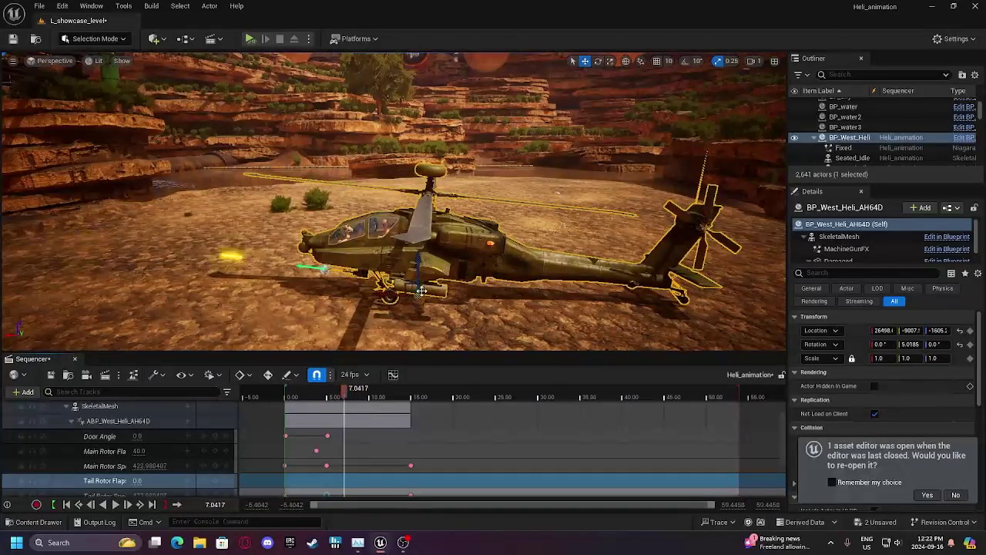
# Key the helicopter's Transform at 5.00 seconds, keep the helicopter selected, and move the playhead to 10.00 seconds.
pyautogui.scroll(-4, 334, 409)
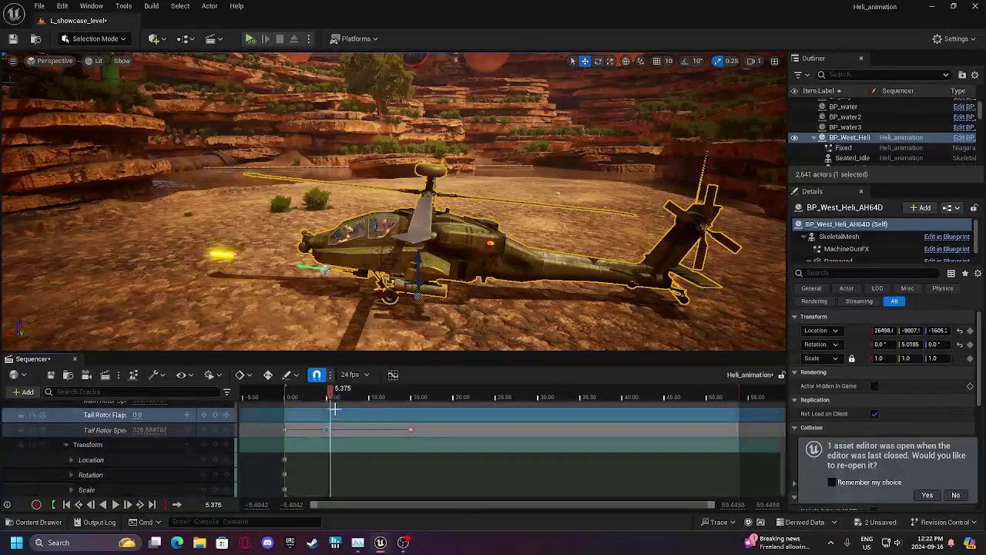
pyautogui.click(328, 430)
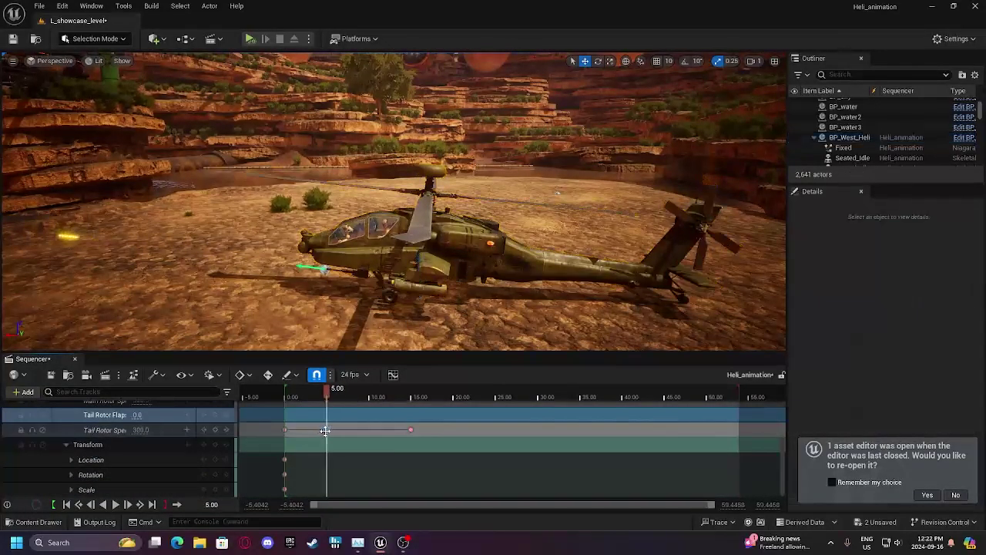
pyautogui.click(215, 445)
pyautogui.click(462, 259)
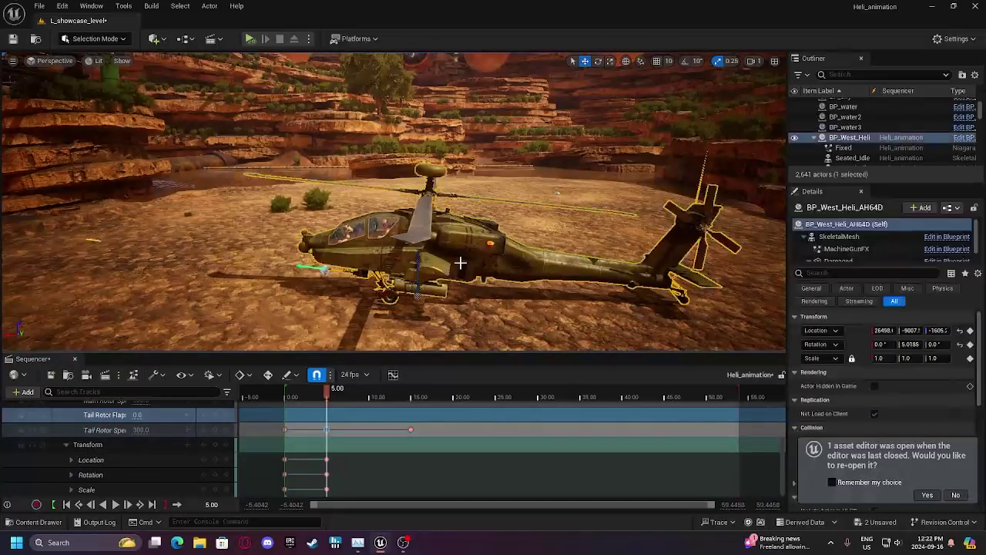
pyautogui.moveTo(326, 391); pyautogui.dragTo(370, 393)
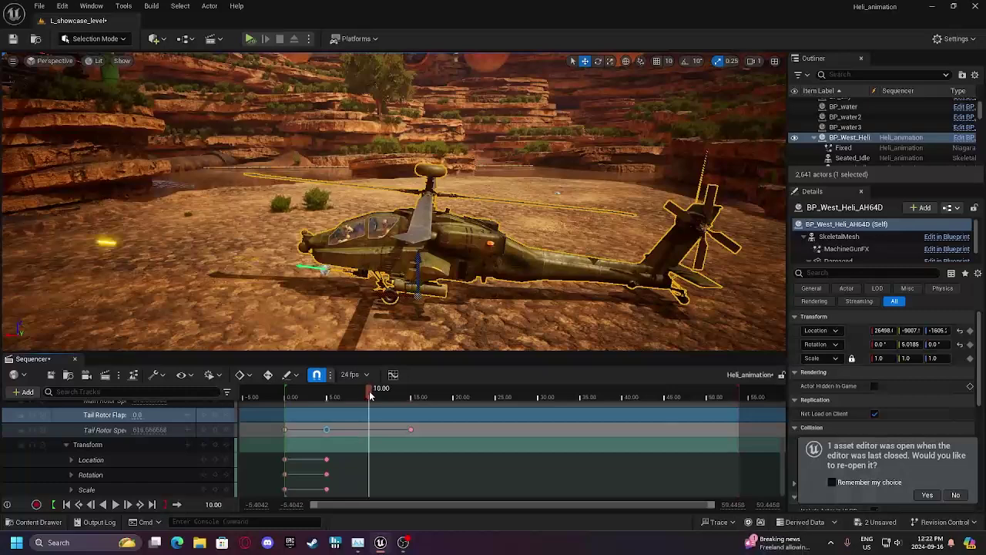
# Raise the helicopter to about Z -1187, pitch it to about -3°, key its Transform at 10.00 seconds, and play the lift-off.
pyautogui.moveTo(421, 259); pyautogui.dragTo(364, 192)
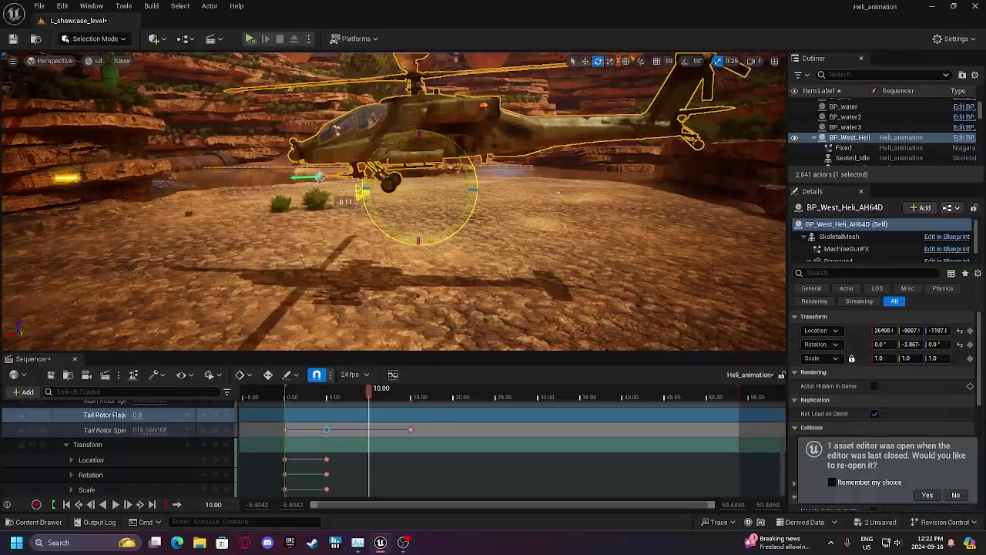
pyautogui.click(336, 395)
pyautogui.press('space')
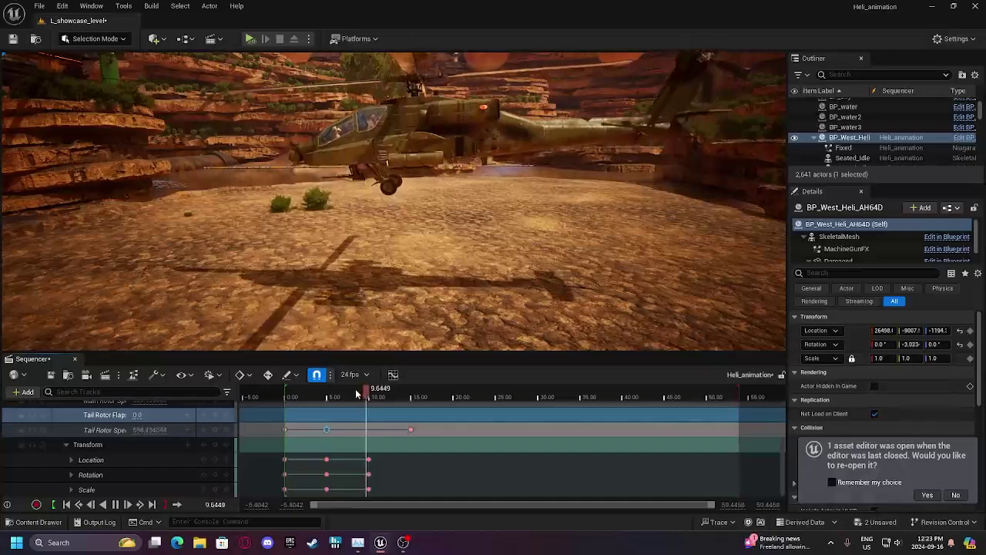
# At 15.00 seconds, fly the helicopter forward to about X 28506 and Z -343, pitch it to about -8.9°, and key its Transform.
pyautogui.click(410, 429)
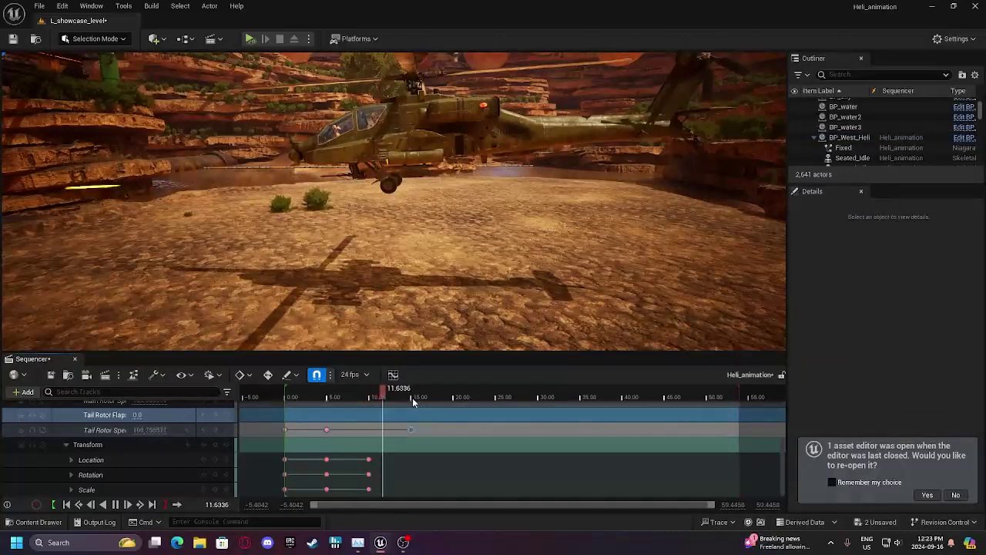
pyautogui.click(412, 397)
pyautogui.click(412, 429)
pyautogui.moveTo(471, 315); pyautogui.dragTo(400, 339, button='right')
pyautogui.click(538, 160)
pyautogui.moveTo(509, 212)
pyautogui.mouseDown(button='right')
pyautogui.moveTo(485, 181)
pyautogui.moveTo(509, 213)
pyautogui.mouseUp(button='right')
pyautogui.moveTo(517, 236); pyautogui.dragTo(485, 175)
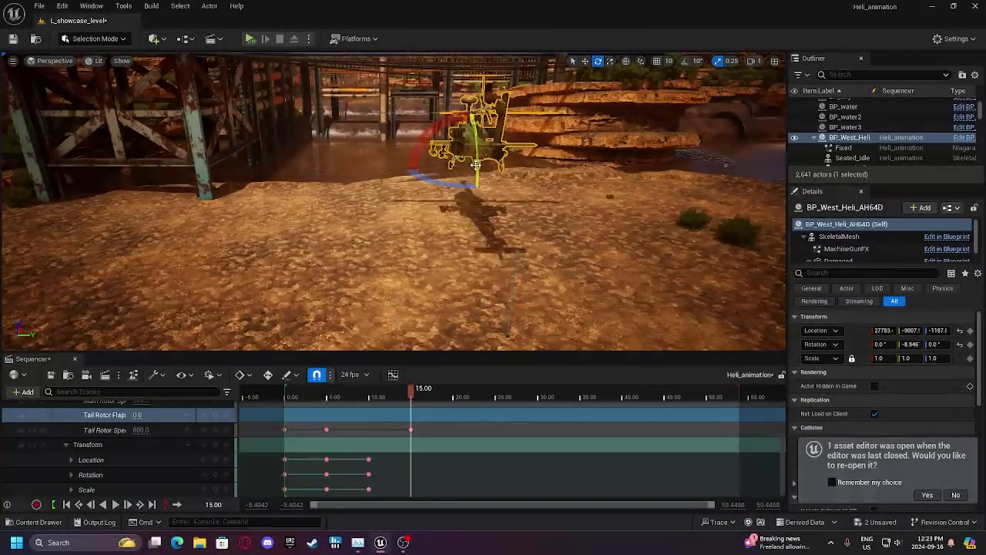
pyautogui.moveTo(472, 137); pyautogui.dragTo(473, 104, button='right')
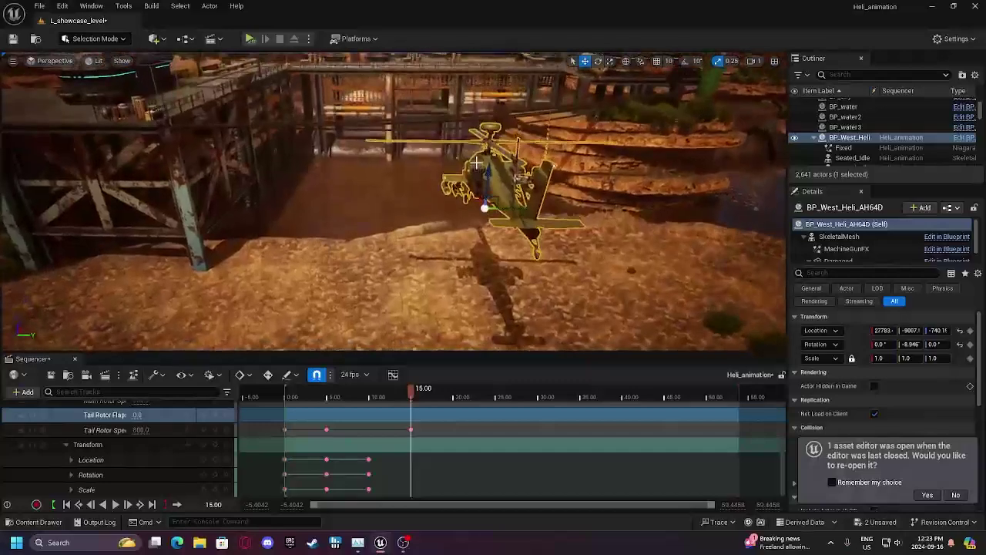
pyautogui.moveTo(478, 165); pyautogui.dragTo(478, 116)
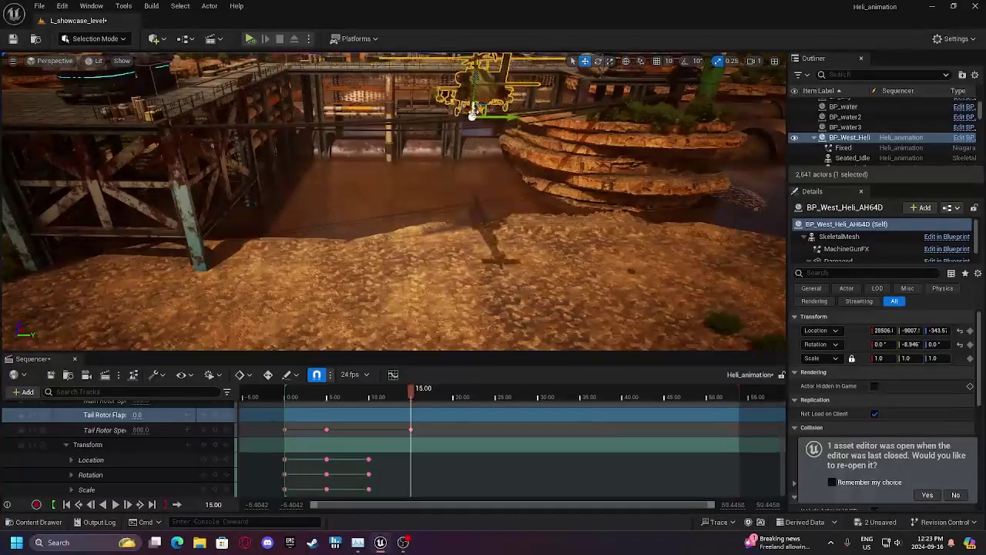
pyautogui.moveTo(449, 224)
pyautogui.mouseDown(button='right')
pyautogui.moveTo(481, 235)
pyautogui.moveTo(449, 224)
pyautogui.mouseUp(button='right')
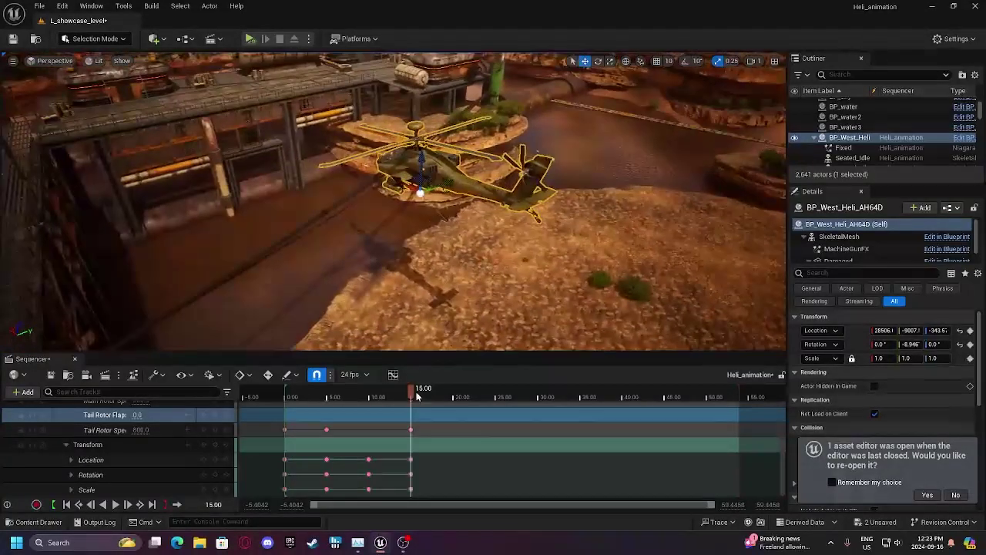
# Play back the take-off from about 2 seconds and save Heli_animation and L_showcase_level.
pyautogui.moveTo(416, 395); pyautogui.dragTo(370, 399)
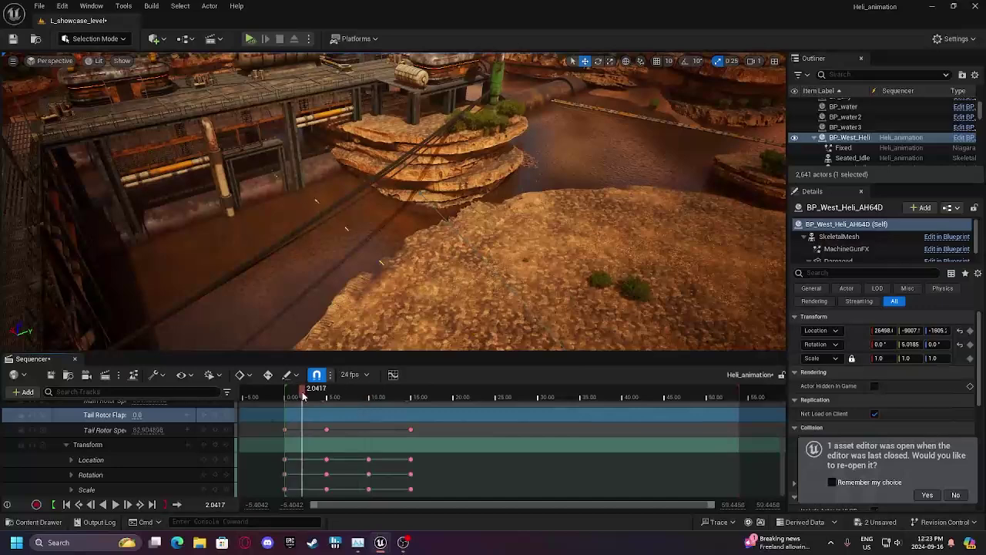
pyautogui.press('space')
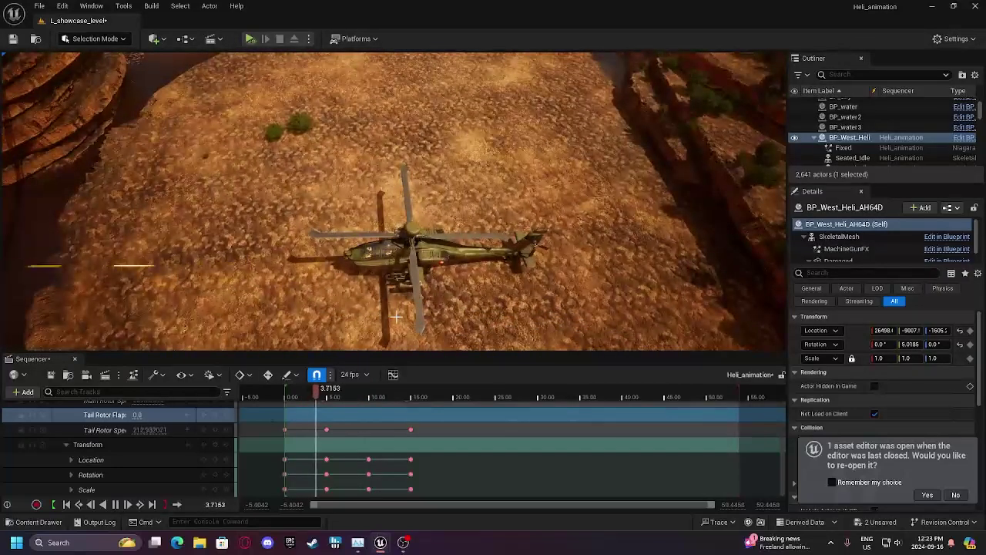
pyautogui.click(878, 523)
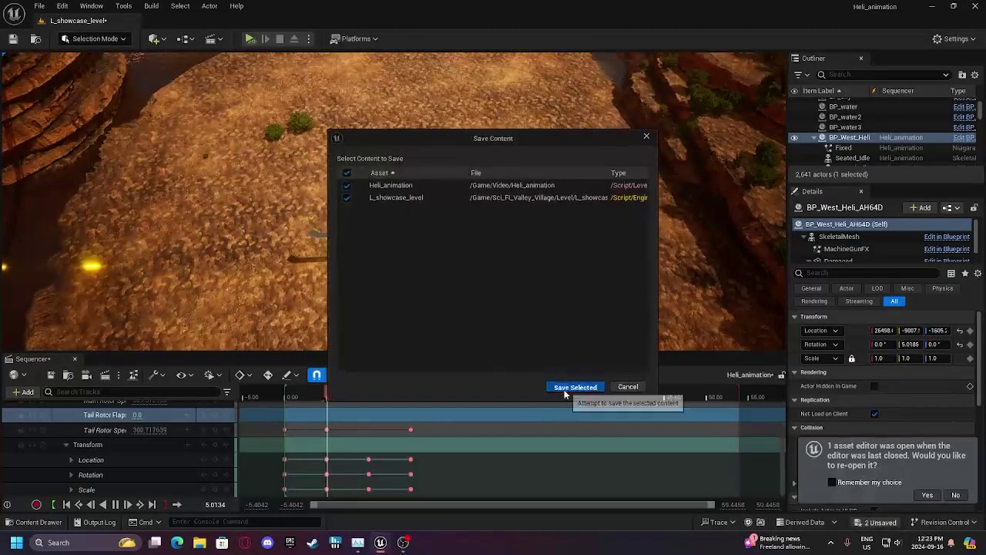
pyautogui.click(574, 388)
# Simulate the level to watch the helicopter's flight, move the playhead to 22.08 seconds, and stop the simulation.
pyautogui.click(250, 39)
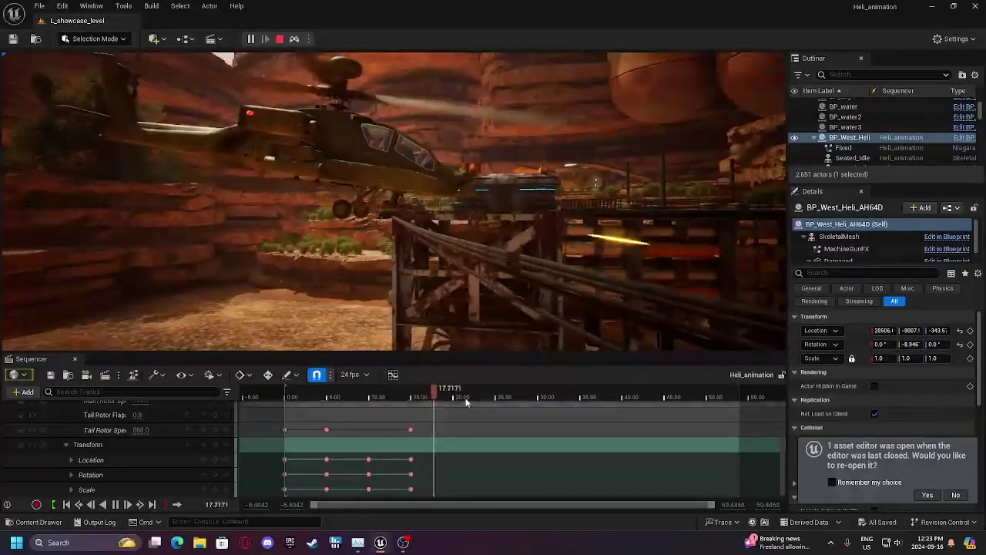
pyautogui.moveTo(474, 395); pyautogui.dragTo(473, 395)
pyautogui.moveTo(431, 270); pyautogui.dragTo(439, 308, button='right')
pyautogui.doubleClick(275, 29)
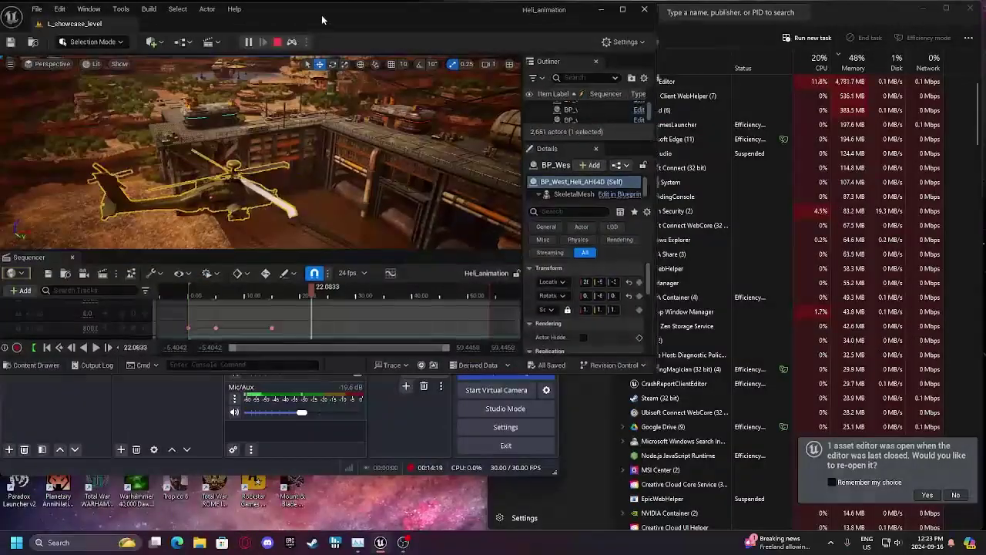
pyautogui.doubleClick(324, 19)
pyautogui.click(279, 39)
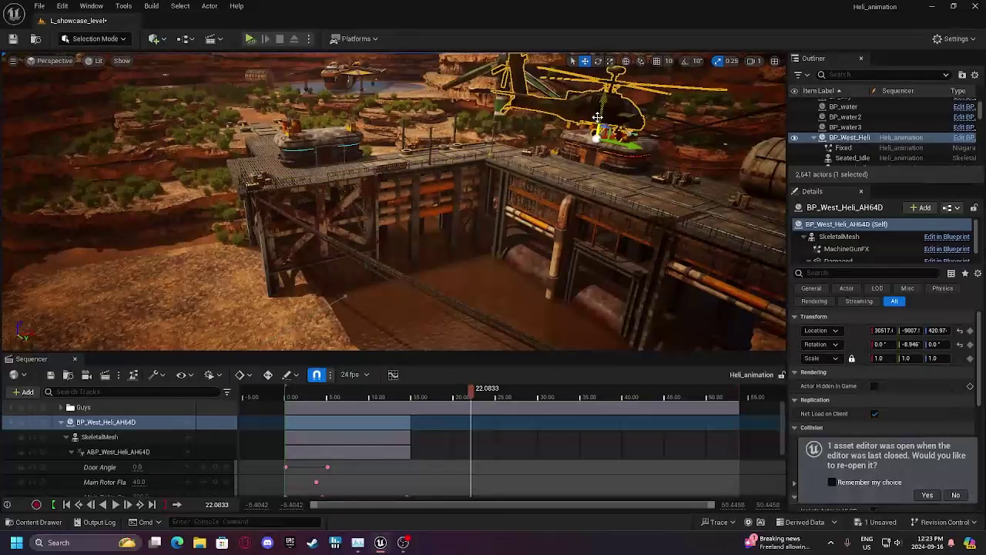
# Key the helicopter's Transform at 22.08 seconds, moved to about X 31000 and Z 421, and play back the flight over the platform.
pyautogui.moveTo(620, 132); pyautogui.dragTo(661, 125)
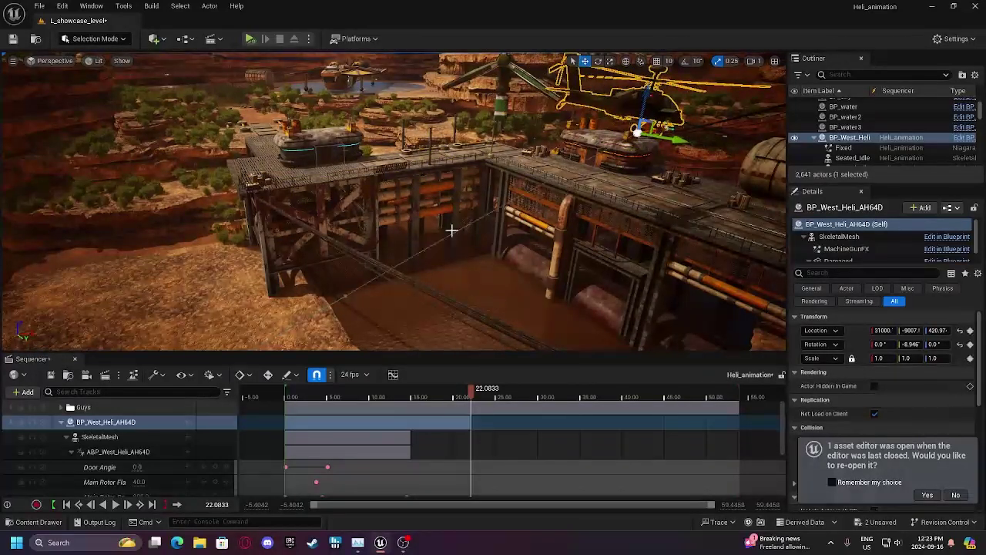
pyautogui.moveTo(469, 391); pyautogui.dragTo(396, 390)
pyautogui.press('space')
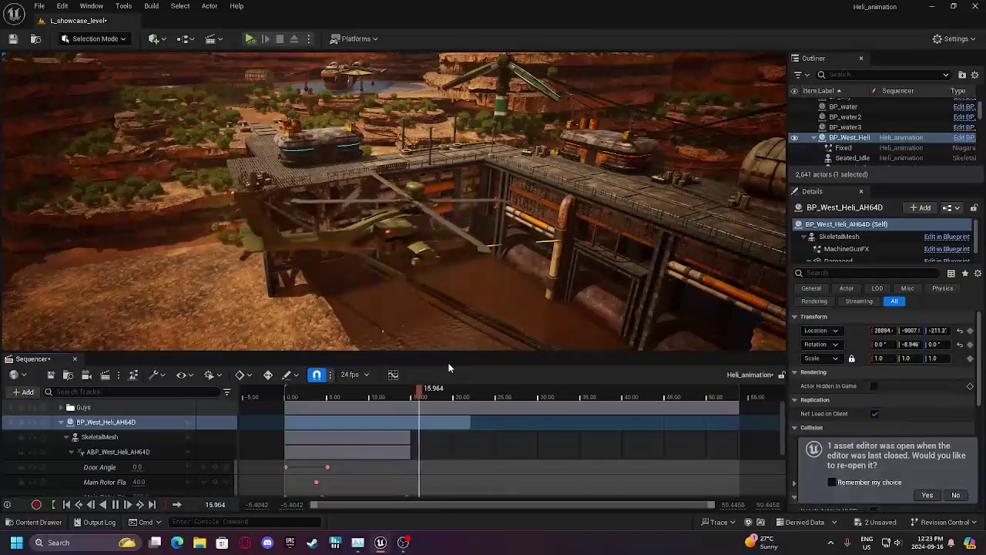
pyautogui.scroll(-4, 462, 412)
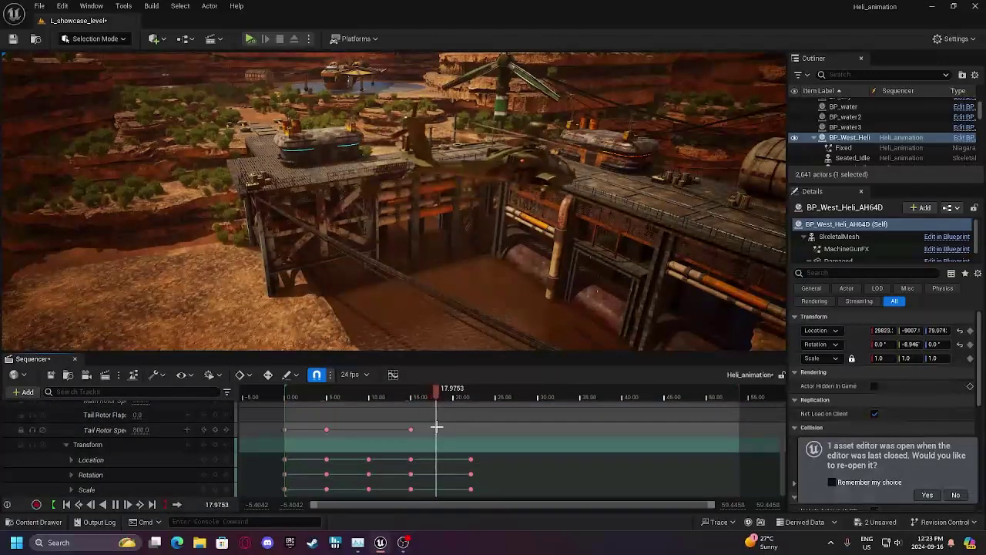
pyautogui.press('w')
pyautogui.moveTo(503, 282); pyautogui.dragTo(540, 274, button='right')
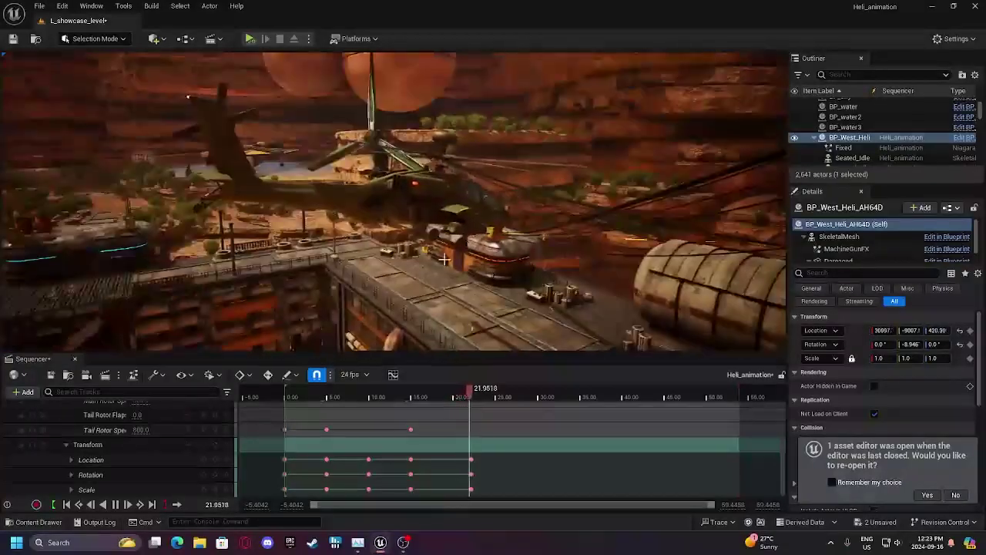
# At 29.96 seconds, move the helicopter up and forward to about X 32069 and Z 1071, and key its Transform.
pyautogui.moveTo(485, 390); pyautogui.dragTo(540, 399)
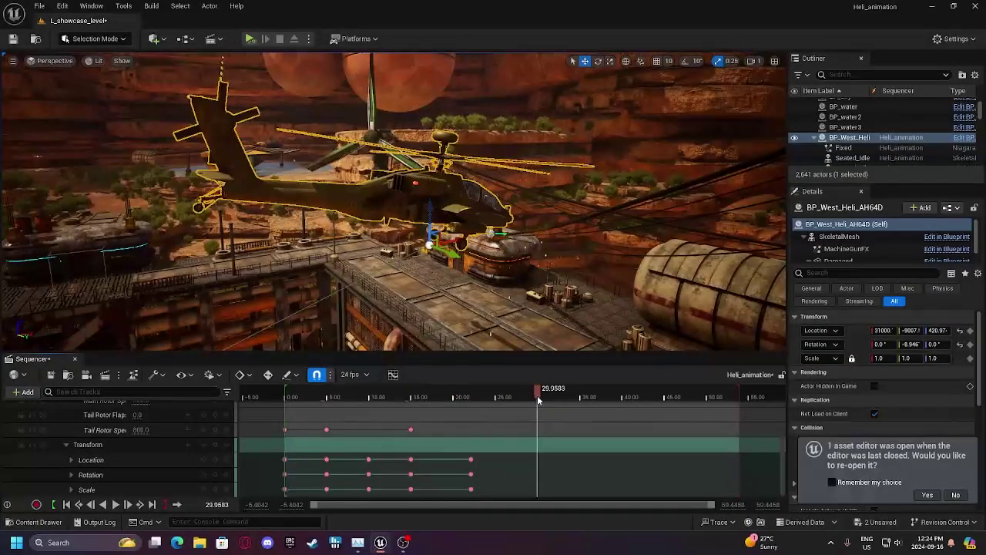
pyautogui.click(460, 221)
pyautogui.moveTo(432, 217); pyautogui.dragTo(434, 96)
pyautogui.moveTo(435, 95); pyautogui.dragTo(443, 178, button='right')
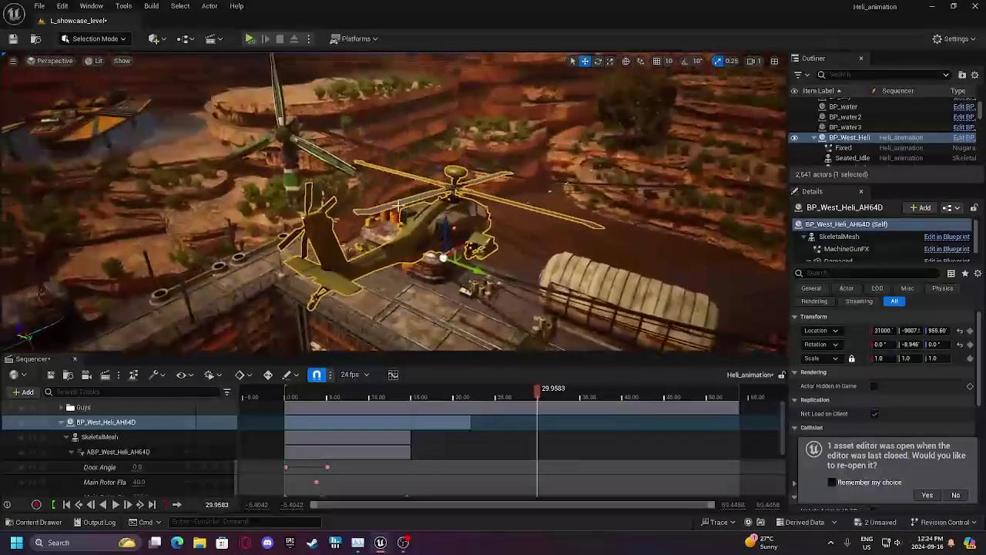
pyautogui.moveTo(449, 244); pyautogui.dragTo(521, 187)
pyautogui.scroll(-5, 509, 462)
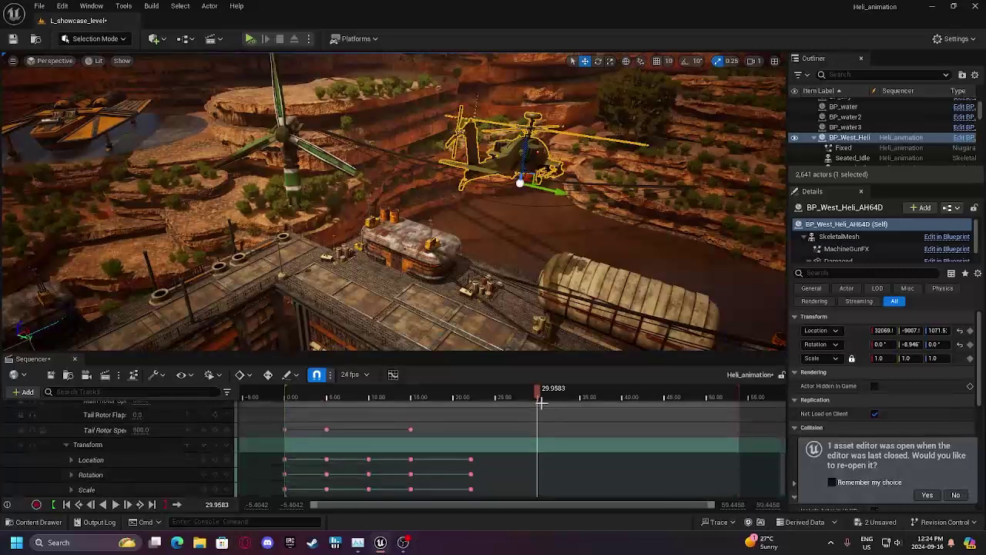
pyautogui.press('s')
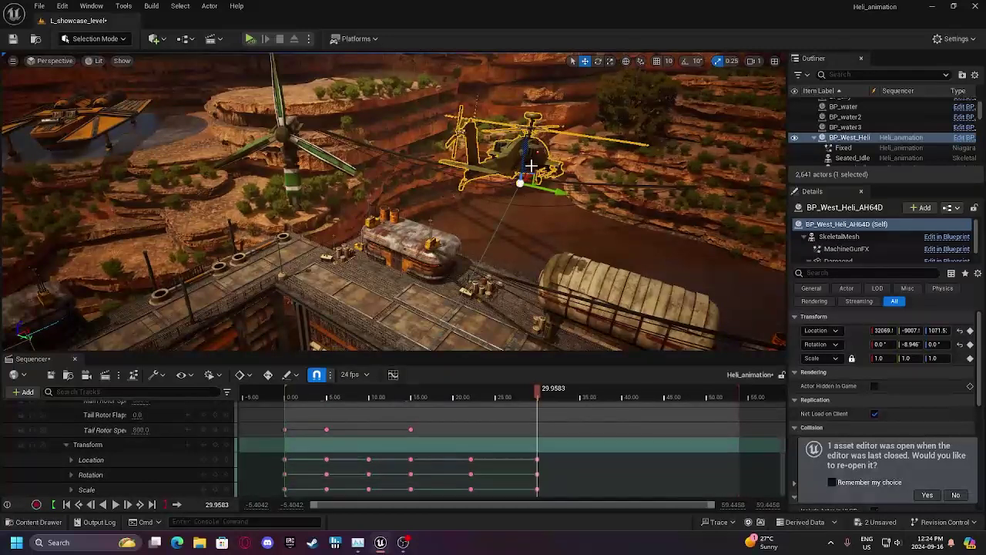
# Key the helicopter's Transform at 36.04 seconds, moved across the canyon to about X 33438 and Y -7649.
pyautogui.moveTo(537, 171); pyautogui.dragTo(690, 200)
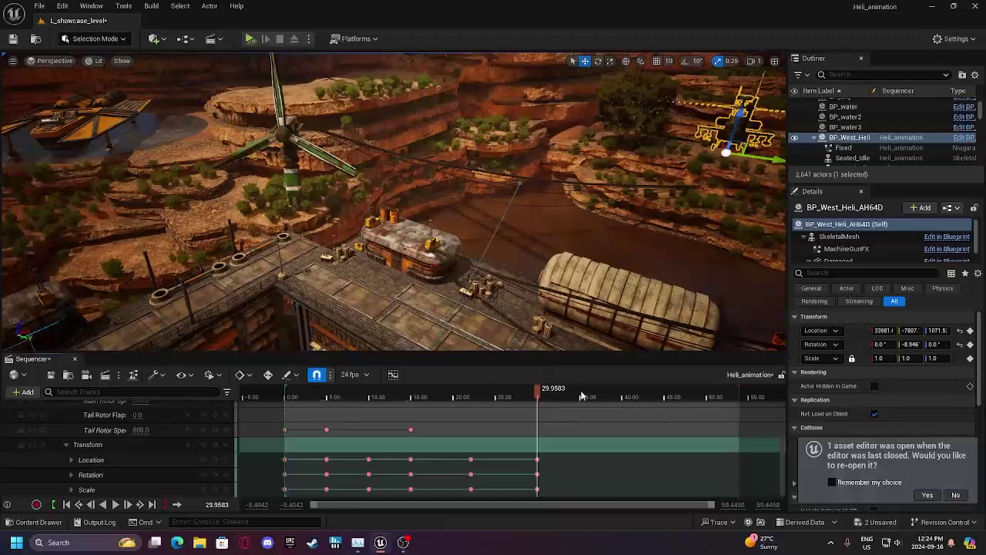
pyautogui.moveTo(581, 395); pyautogui.dragTo(592, 395)
pyautogui.moveTo(381, 218); pyautogui.dragTo(447, 202, button='right')
pyautogui.moveTo(354, 218); pyautogui.dragTo(534, 199)
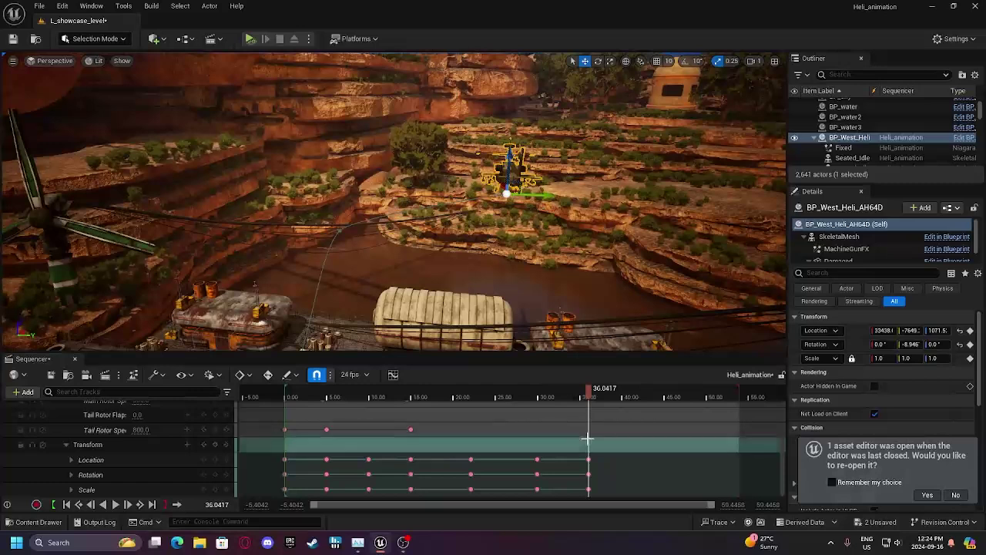
# Return to the Rotation key at 29.96 seconds, turn the helicopter to a yaw of about 40°, and key the rotation.
pyautogui.click(535, 475)
pyautogui.press('space')
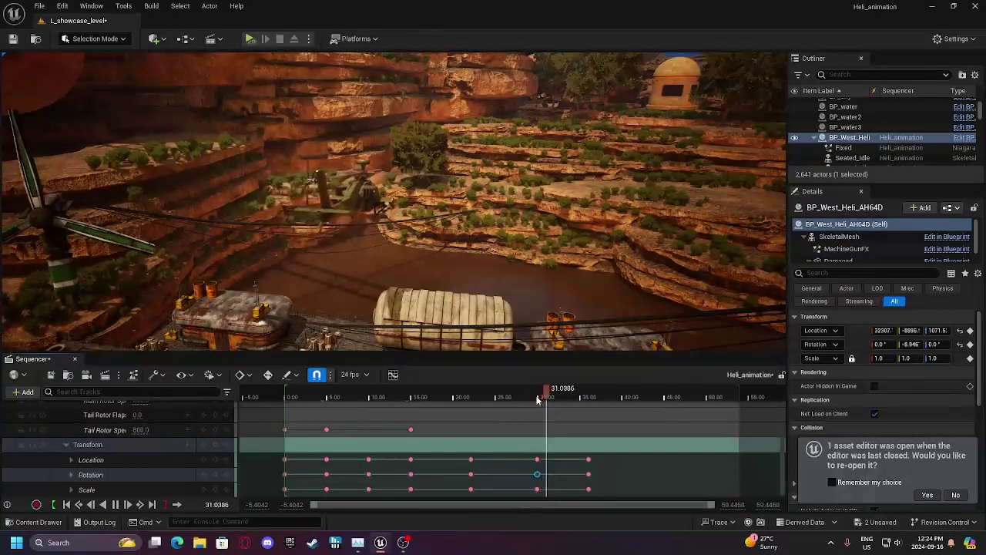
pyautogui.press('space')
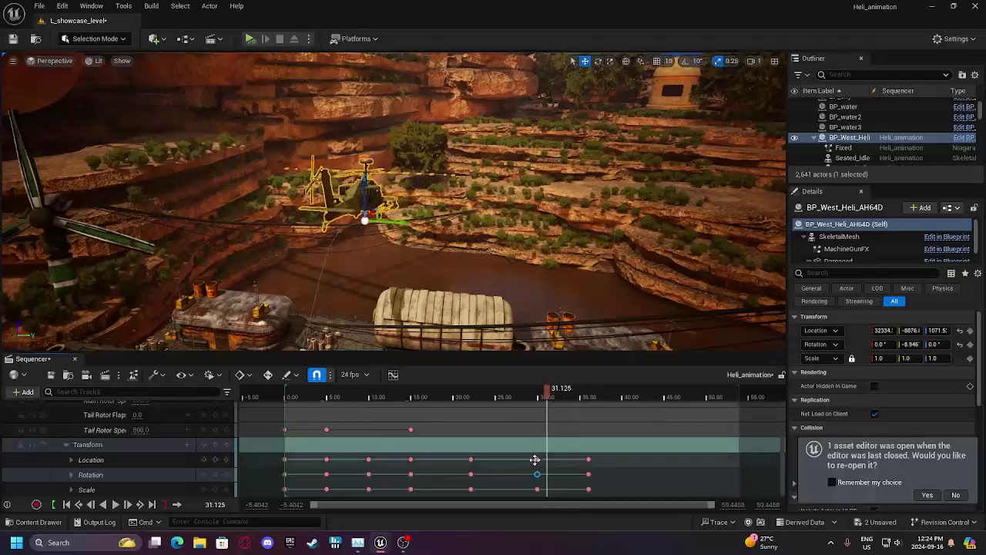
pyautogui.press('space')
pyautogui.press('space')
pyautogui.click(537, 474)
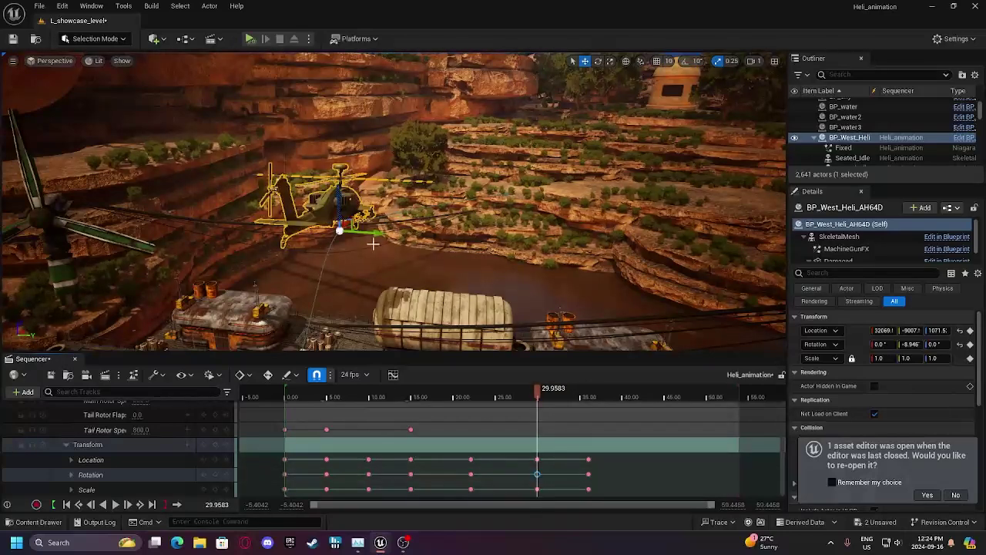
pyautogui.moveTo(372, 245); pyautogui.dragTo(396, 223)
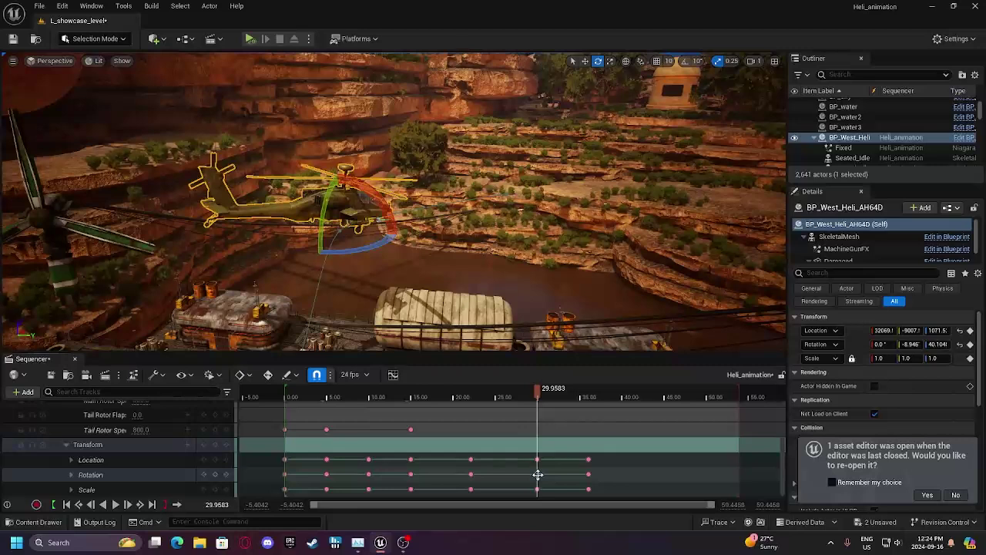
# Select the Rotation key at 29.96 seconds, and play and scrub from about 22 to 35 seconds to check the turn.
pyautogui.click(68, 445)
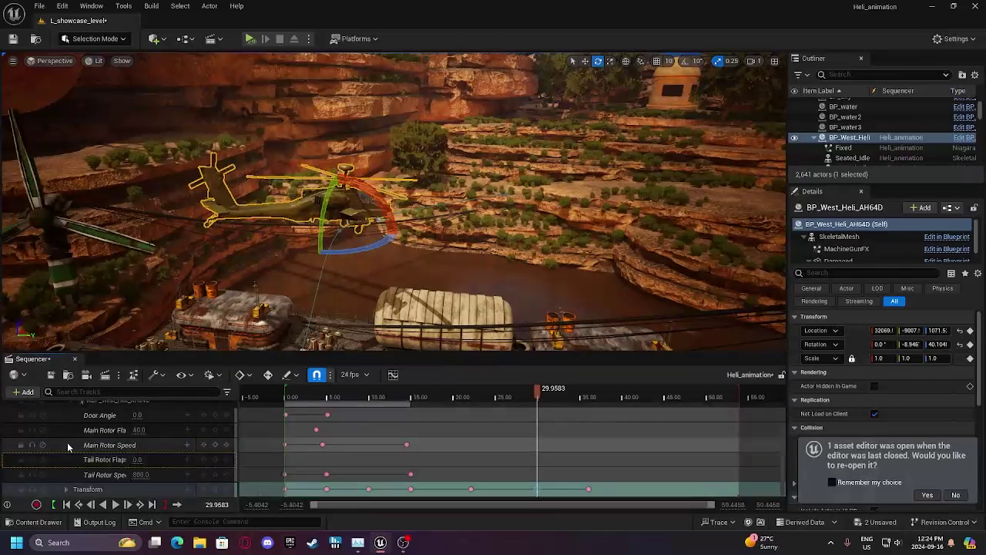
pyautogui.click(70, 488)
pyautogui.scroll(-2, 69, 486)
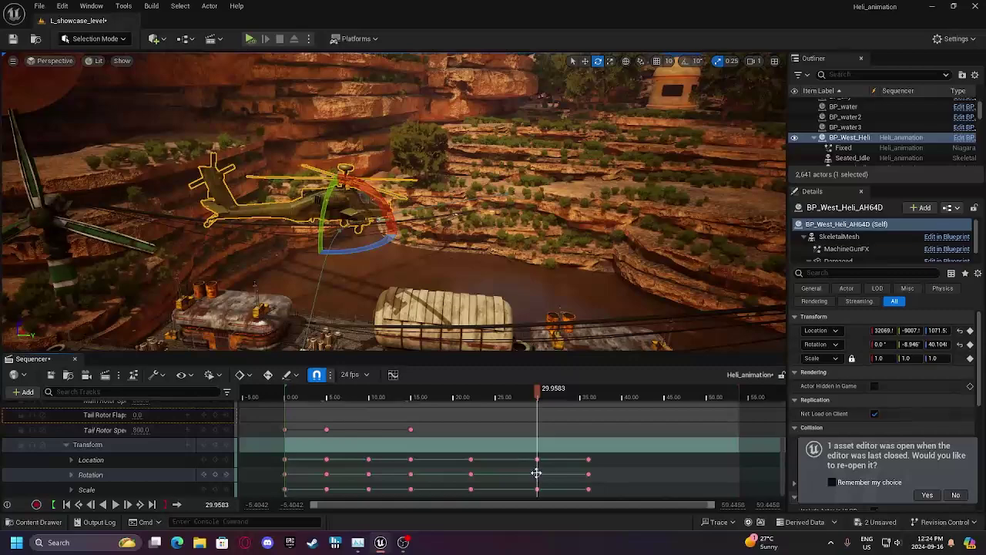
pyautogui.click(537, 473)
pyautogui.moveTo(529, 398); pyautogui.dragTo(478, 396)
pyautogui.press('g')
pyautogui.press('space')
pyautogui.moveTo(478, 309); pyautogui.dragTo(431, 316, button='right')
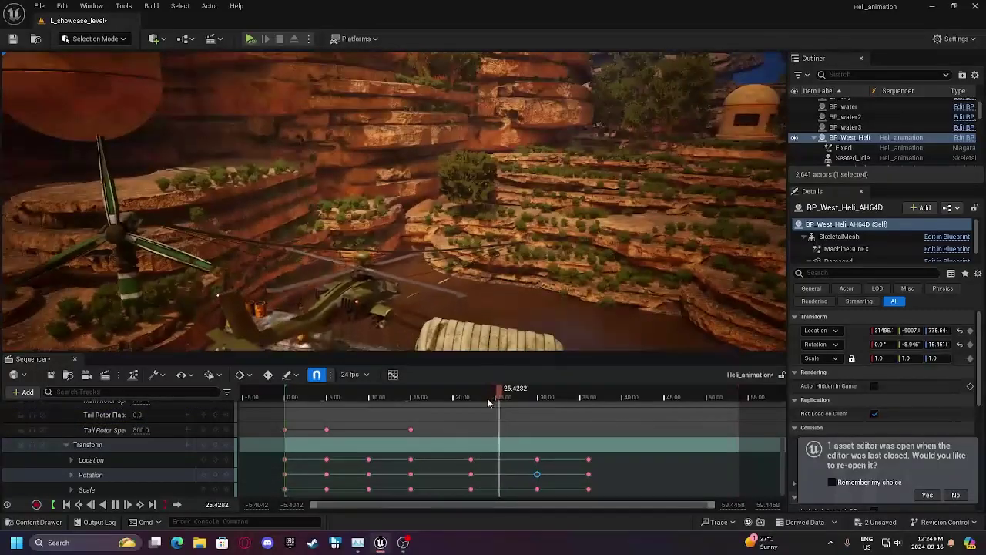
pyautogui.moveTo(487, 402); pyautogui.dragTo(573, 387)
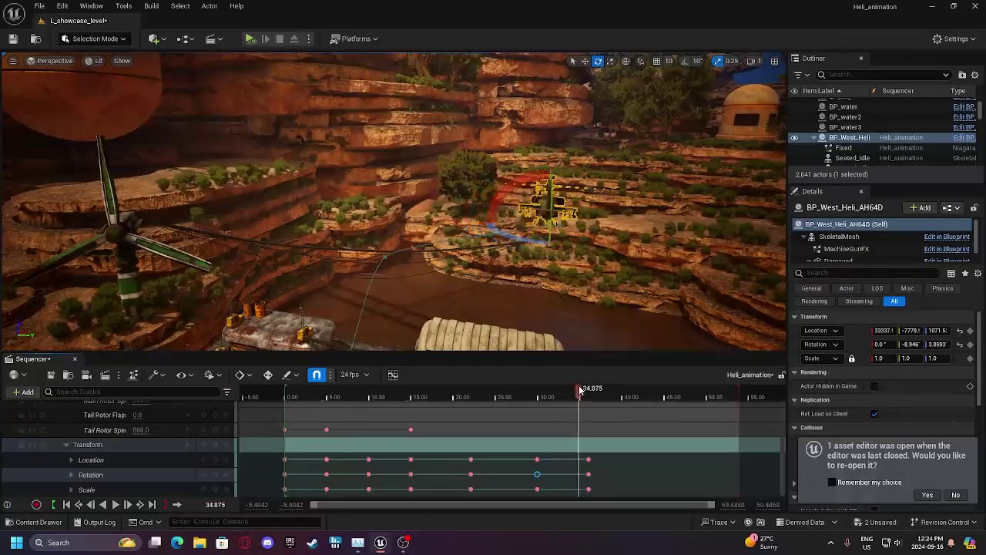
# Replace the Rotation key at 36.04 seconds with one that turns the helicopter to a yaw of about 167°.
pyautogui.click(588, 474)
pyautogui.press('Delete')
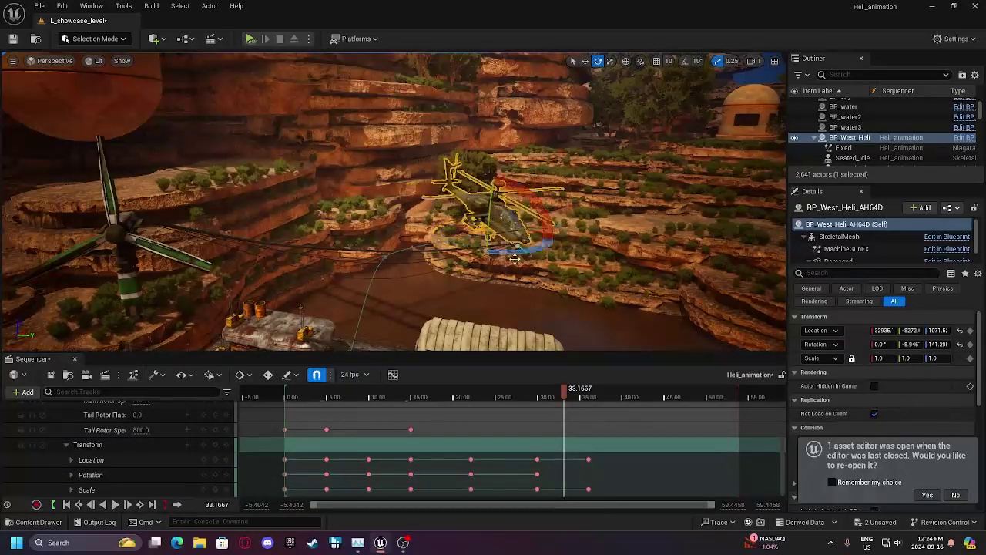
pyautogui.click(588, 460)
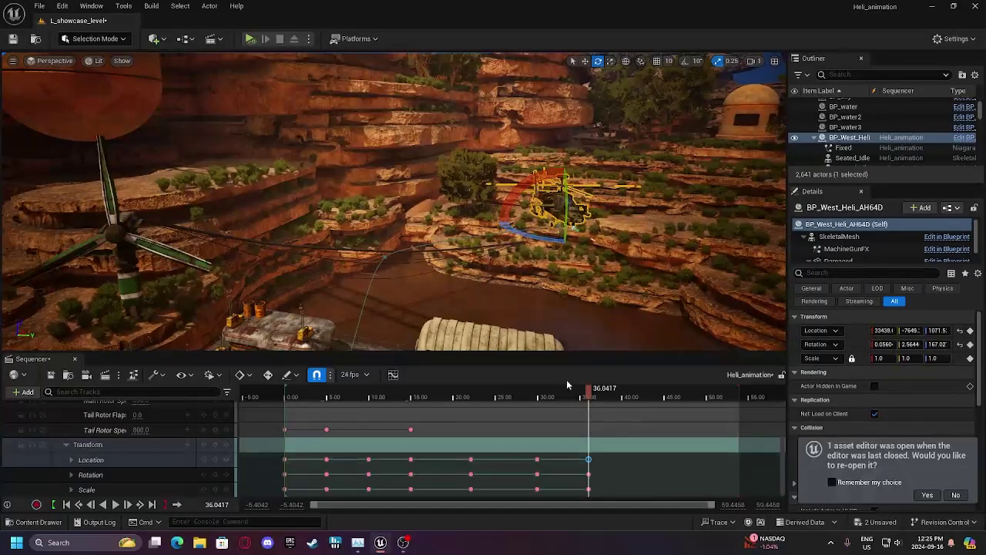
# Play the final turn and move the Location, Rotation and Scale keys at 29.96 seconds earlier, to about 26 seconds.
pyautogui.click(530, 402)
pyautogui.press('space')
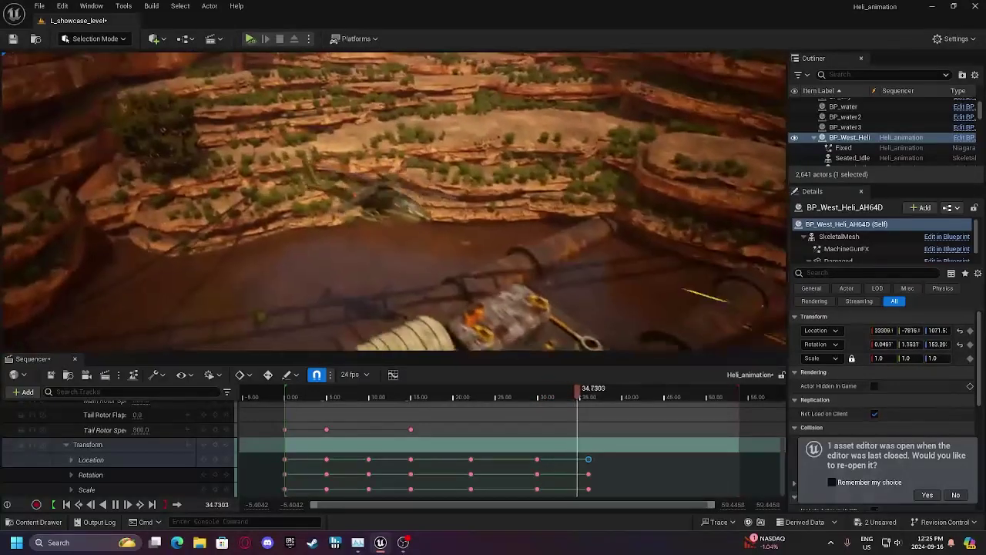
pyautogui.moveTo(431, 224); pyautogui.dragTo(508, 254, button='right')
pyautogui.moveTo(526, 452); pyautogui.dragTo(555, 493)
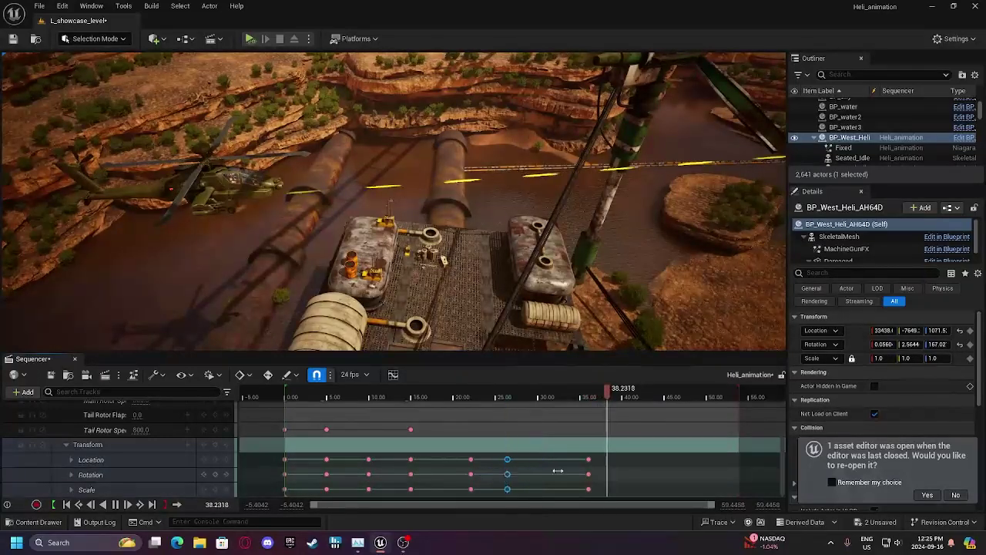
# Move the last three sets of Location, Rotation and Scale keys earlier, to about 18, 22.7 and 26.5 seconds, and replay the flight.
pyautogui.moveTo(577, 453); pyautogui.dragTo(541, 481)
pyautogui.moveTo(458, 453); pyautogui.dragTo(551, 498)
pyautogui.moveTo(507, 472); pyautogui.dragTo(465, 477)
pyautogui.click(395, 396)
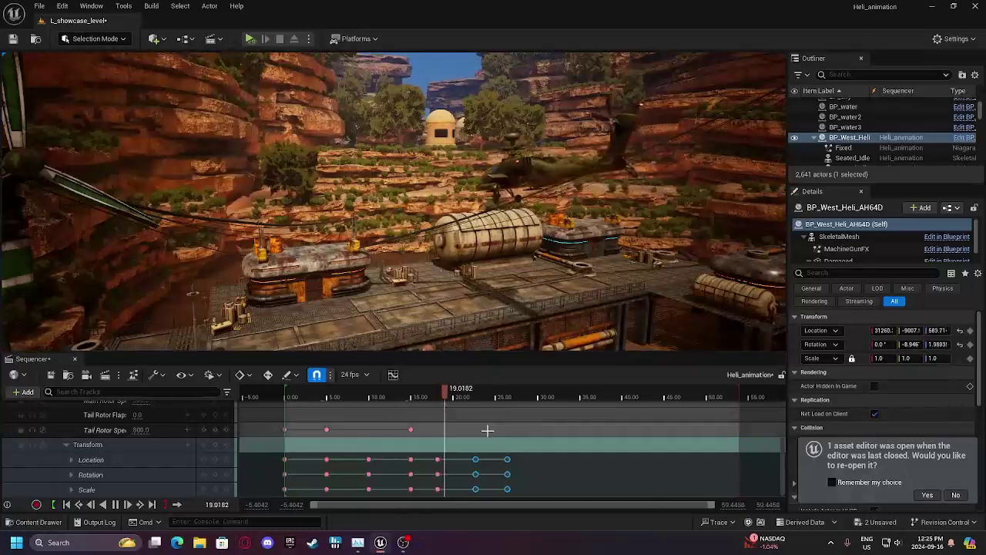
# Tighten the final turn by moving the last two sets of Location, Rotation and Scale keys to about 20 and 22 seconds.
pyautogui.moveTo(476, 459); pyautogui.dragTo(511, 496)
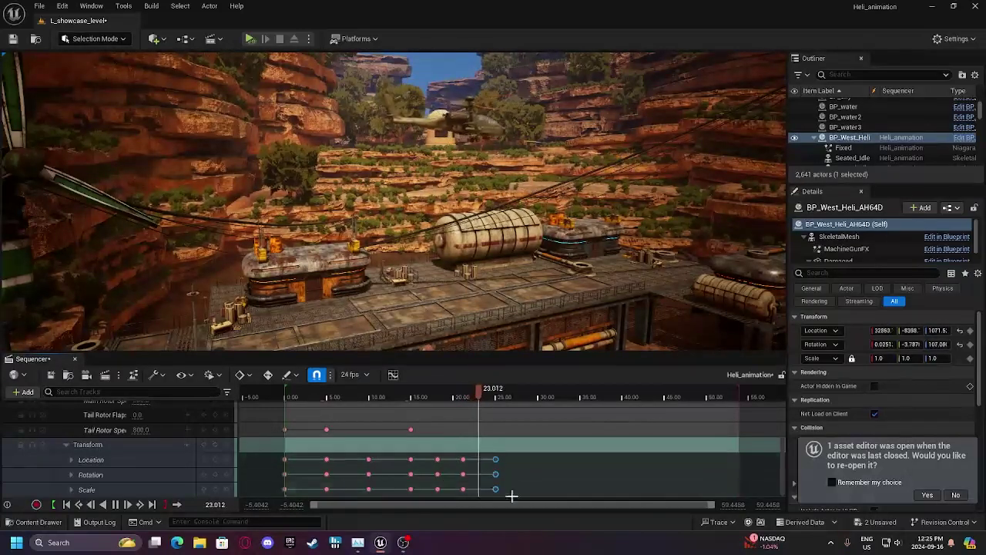
pyautogui.click(463, 474)
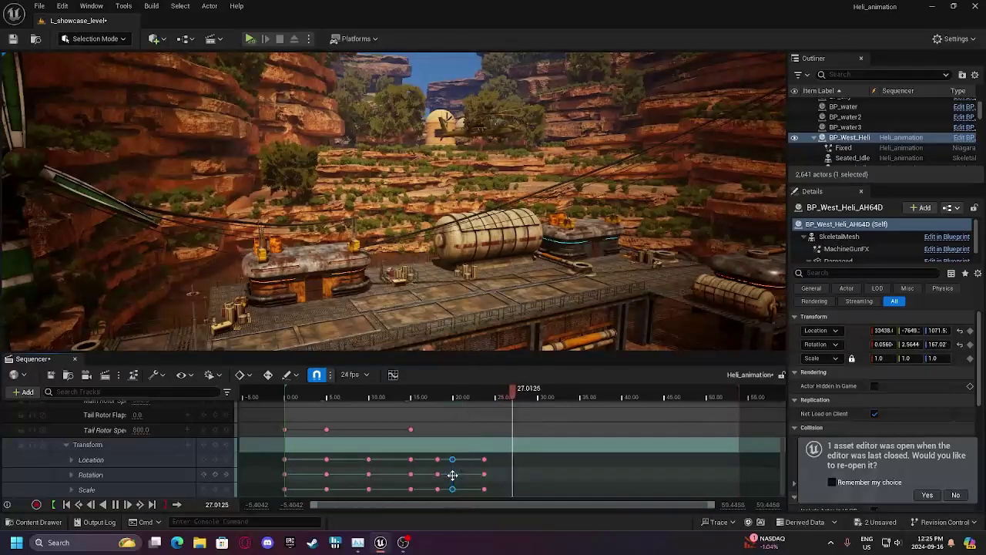
pyautogui.click(484, 474)
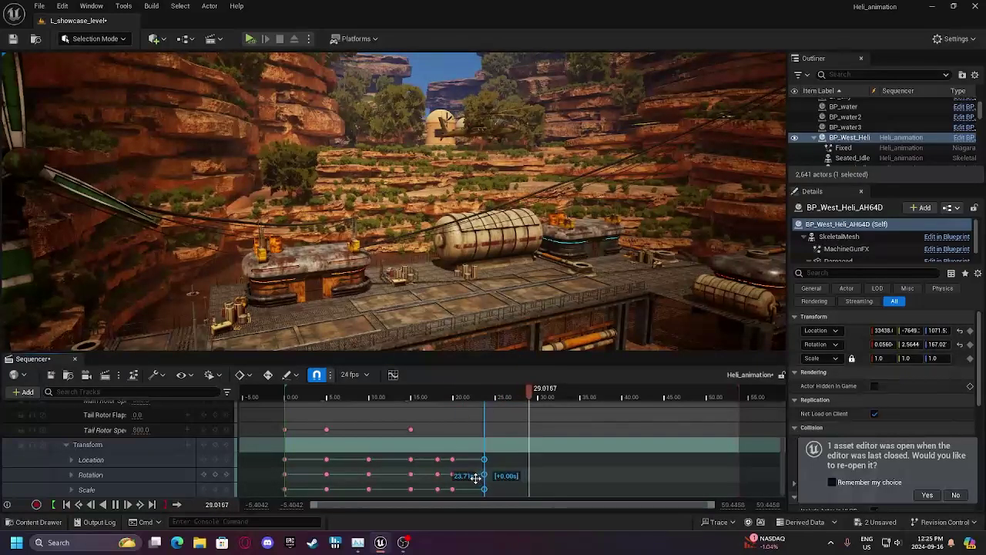
pyautogui.moveTo(472, 474); pyautogui.dragTo(472, 474)
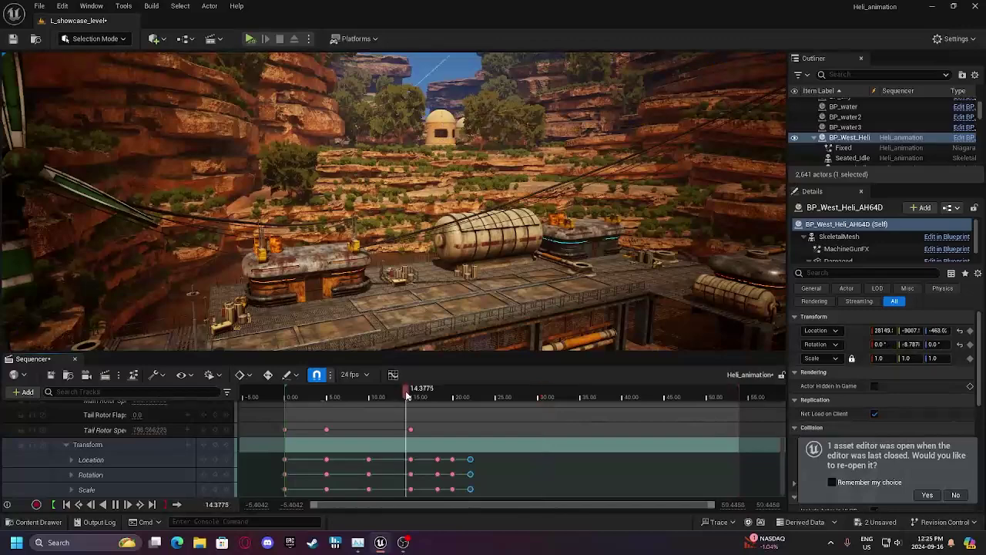
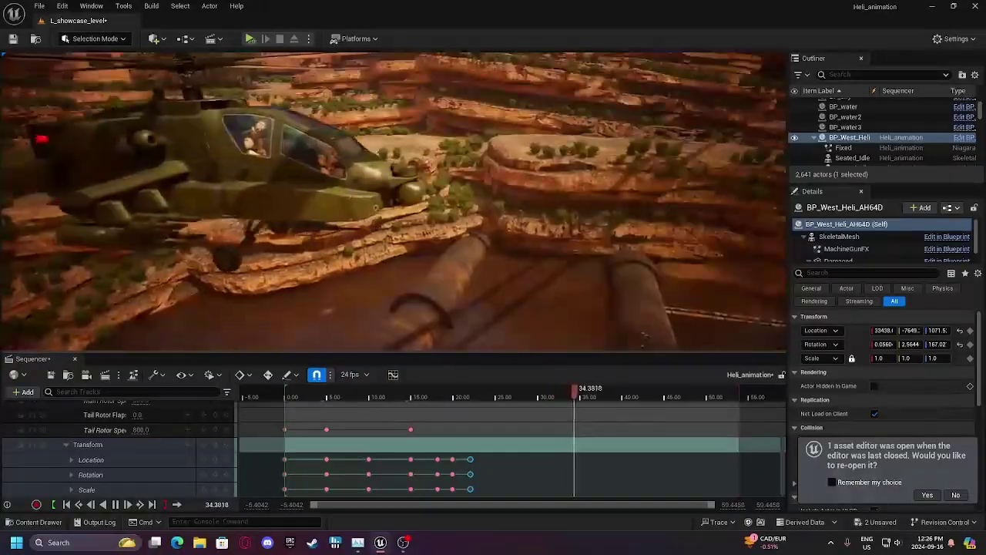
# Collapse the helicopter's Transform track and move the playhead to its last key at 22.04 seconds.
pyautogui.scroll(-3, 183, 432)
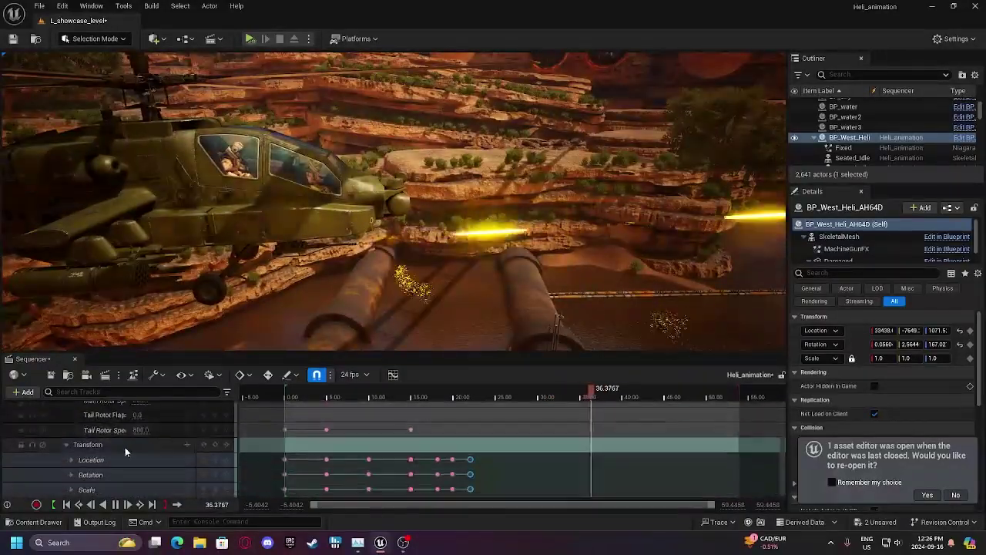
pyautogui.click(67, 446)
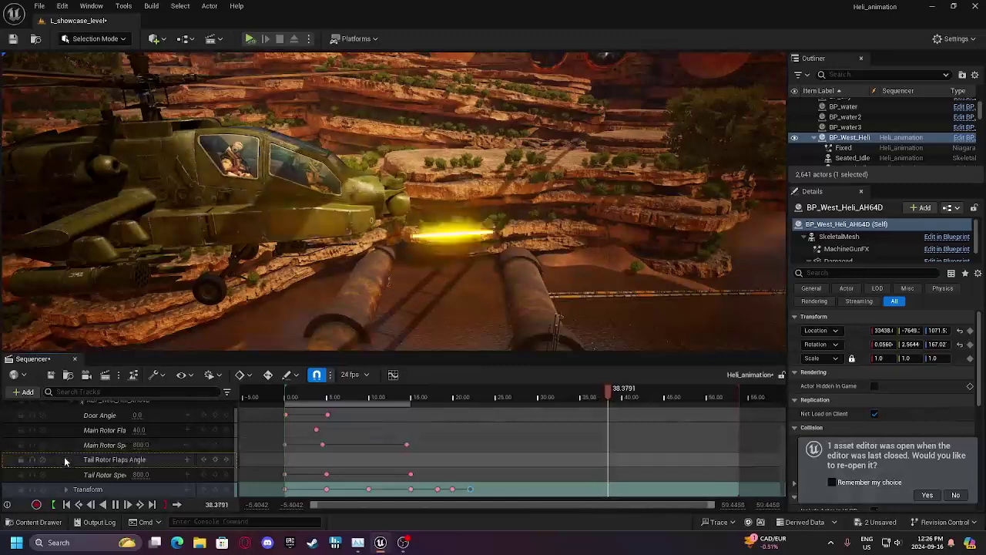
pyautogui.scroll(1, 94, 458)
pyautogui.scroll(-1, 94, 458)
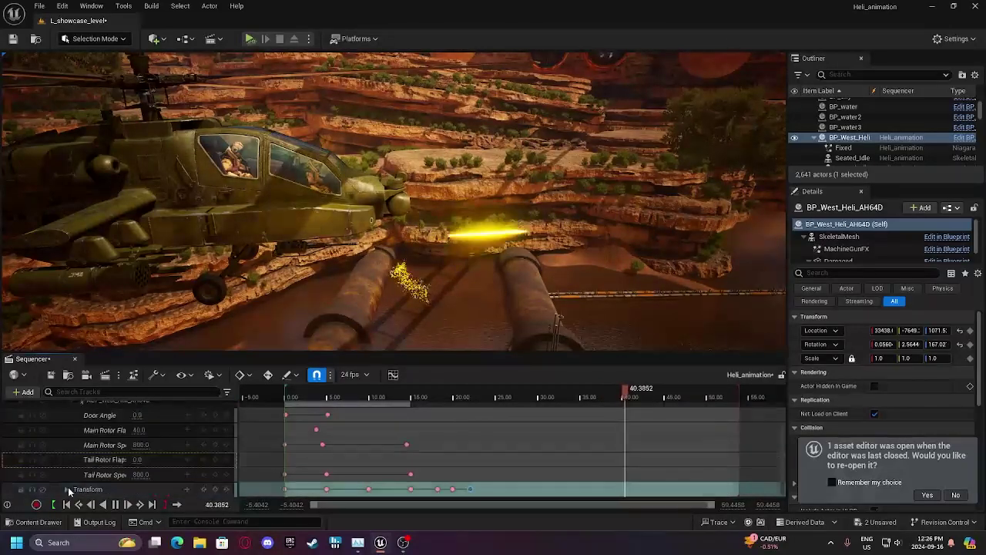
pyautogui.scroll(3, 94, 461)
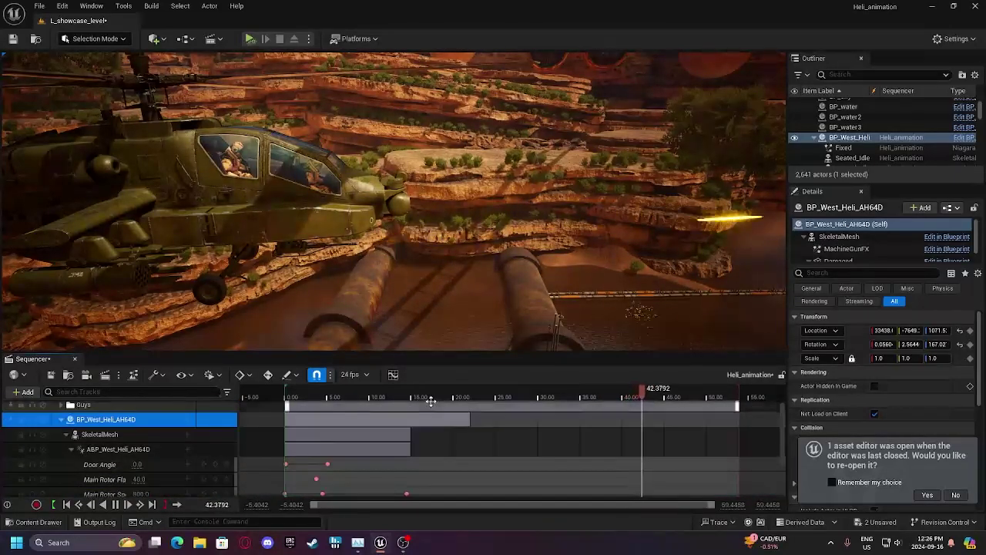
pyautogui.click(416, 397)
pyautogui.moveTo(437, 392); pyautogui.dragTo(528, 408)
pyautogui.scroll(-3, 531, 420)
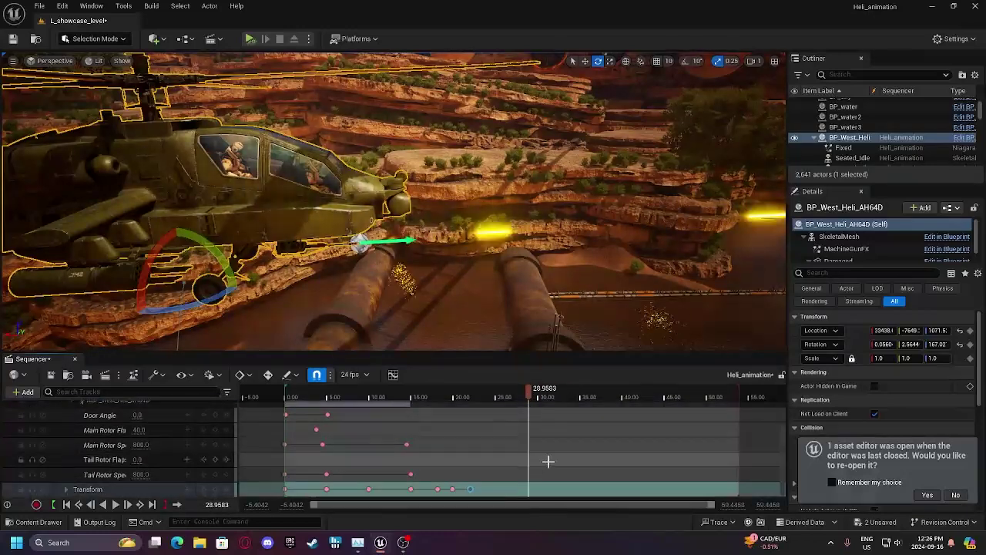
pyautogui.click(470, 488)
pyautogui.moveTo(485, 300); pyautogui.dragTo(570, 316, button='right')
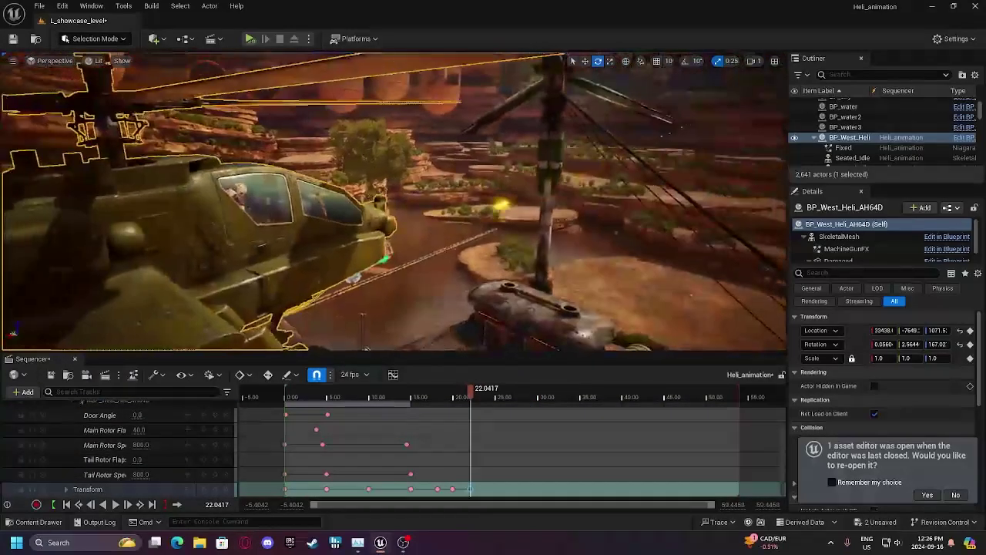
# Add Gun Elevation and Turret Angle property tracks under the helicopter's ABP_West_Heli_AH64D track.
pyautogui.scroll(2, 164, 450)
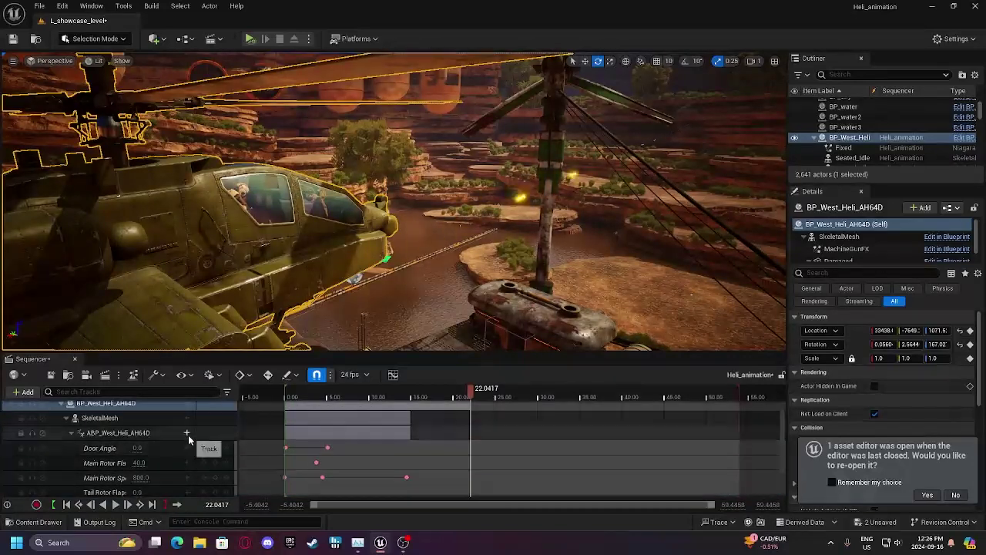
pyautogui.click(187, 432)
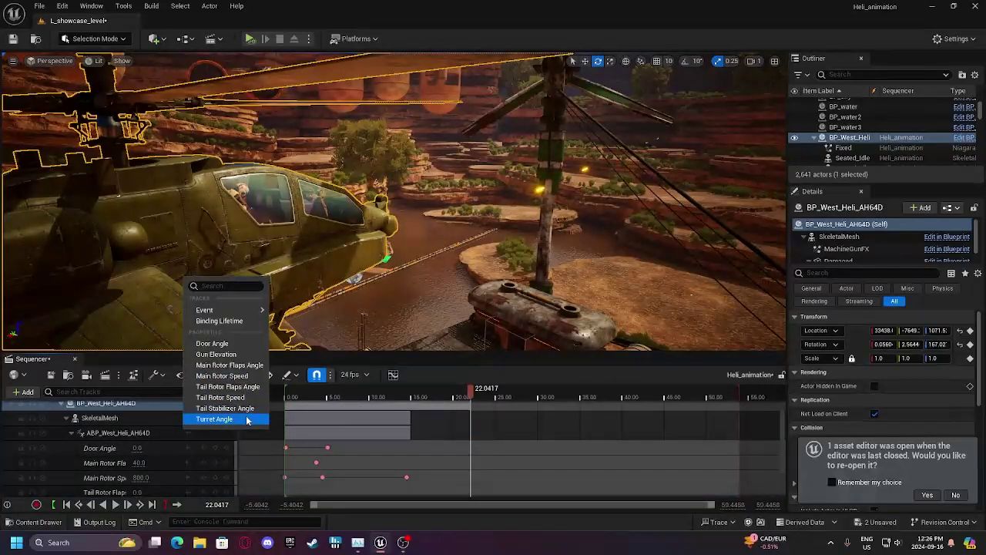
pyautogui.click(244, 354)
pyautogui.scroll(-3, 212, 463)
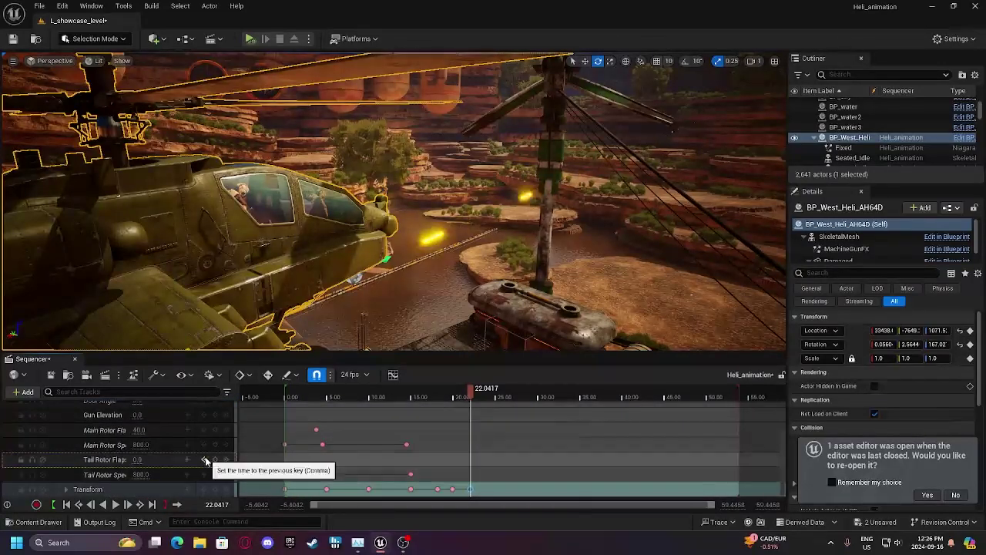
pyautogui.scroll(3, 205, 460)
pyautogui.click(186, 437)
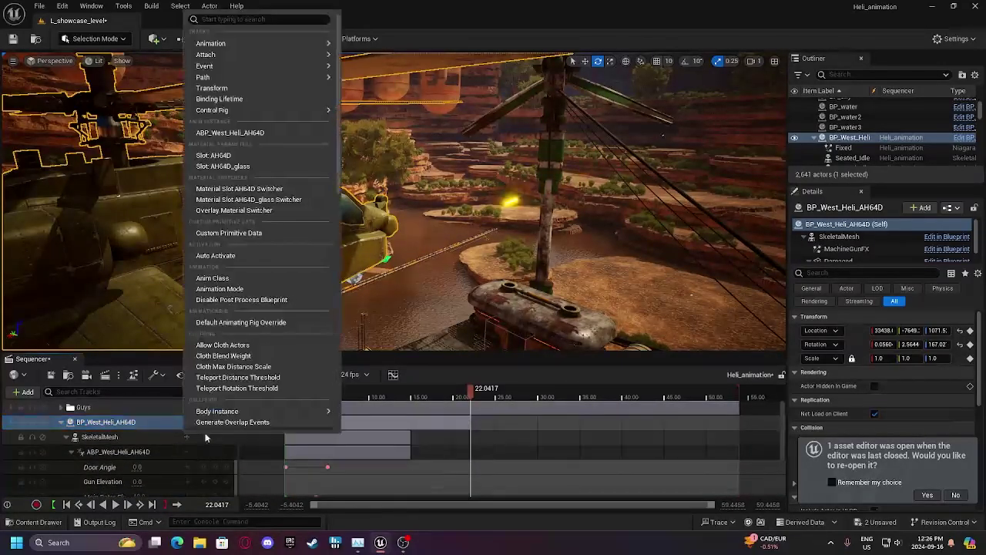
pyautogui.click(177, 437)
pyautogui.click(186, 451)
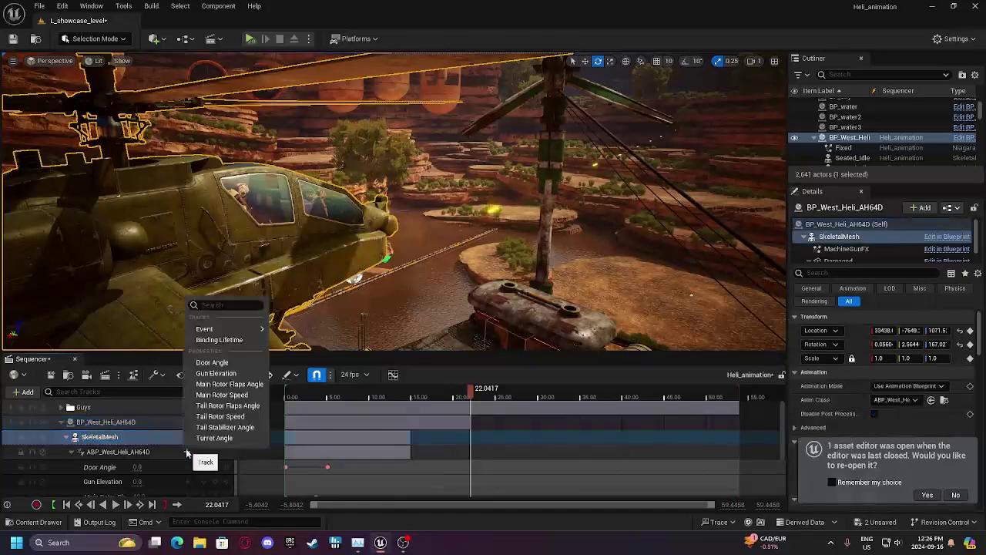
pyautogui.click(214, 438)
pyautogui.scroll(-3, 214, 447)
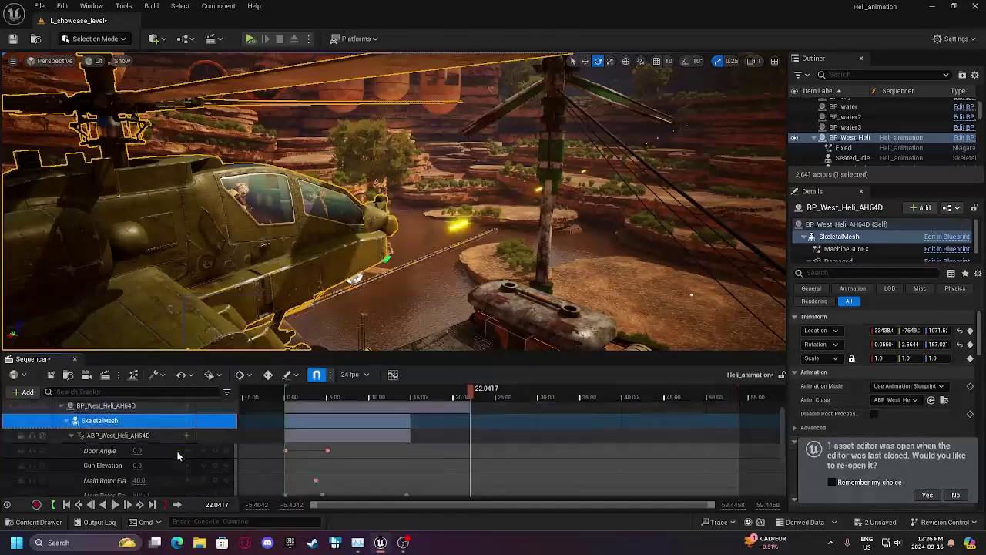
# Start simulating the level and key the Turret Angle at about -11.2 at 22.04 seconds.
pyautogui.click(249, 39)
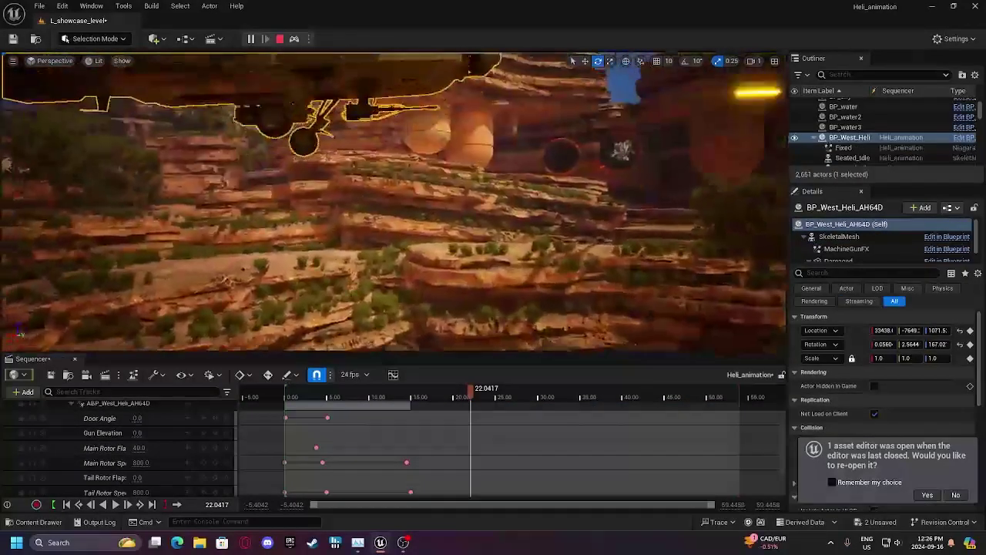
pyautogui.scroll(-3, 151, 427)
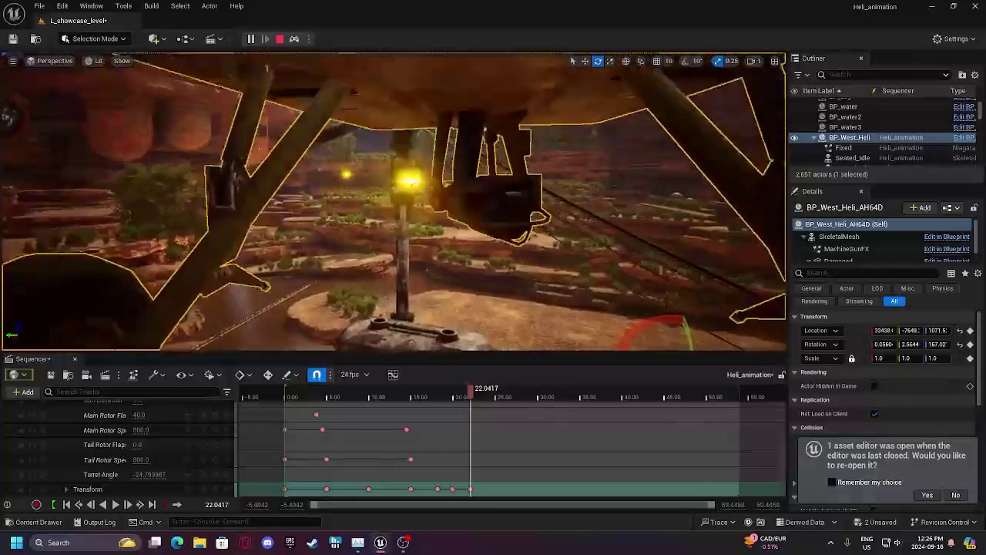
pyautogui.moveTo(148, 475); pyautogui.dragTo(110, 475)
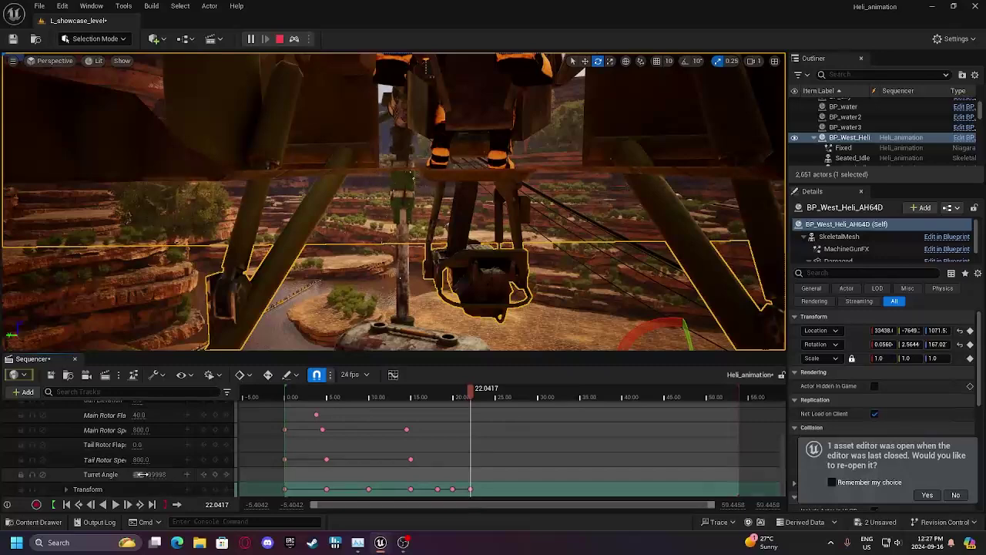
pyautogui.click(214, 476)
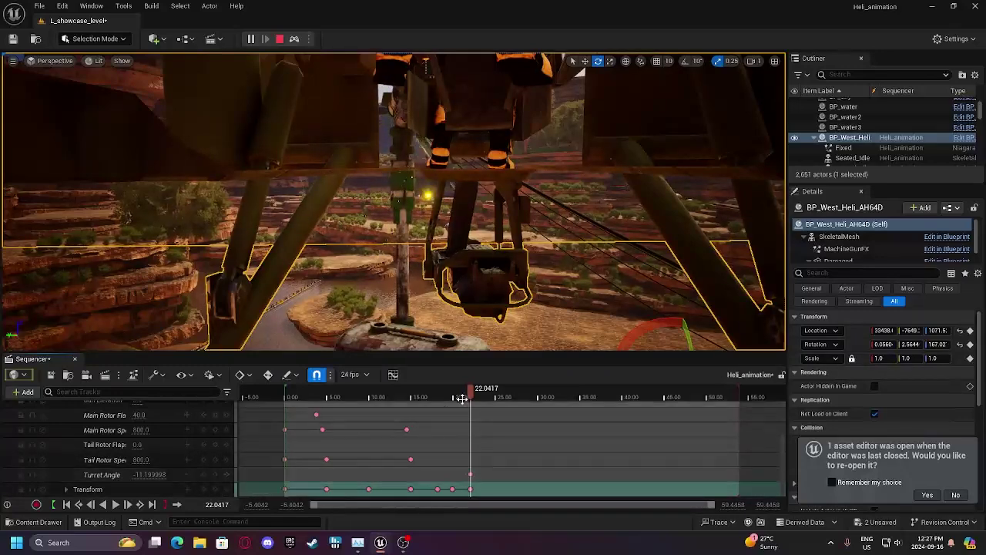
# Key the Turret Angle at 0 at 21.33 seconds.
pyautogui.moveTo(471, 391)
pyautogui.mouseDown()
pyautogui.moveTo(452, 391)
pyautogui.moveTo(465, 390)
pyautogui.mouseUp()
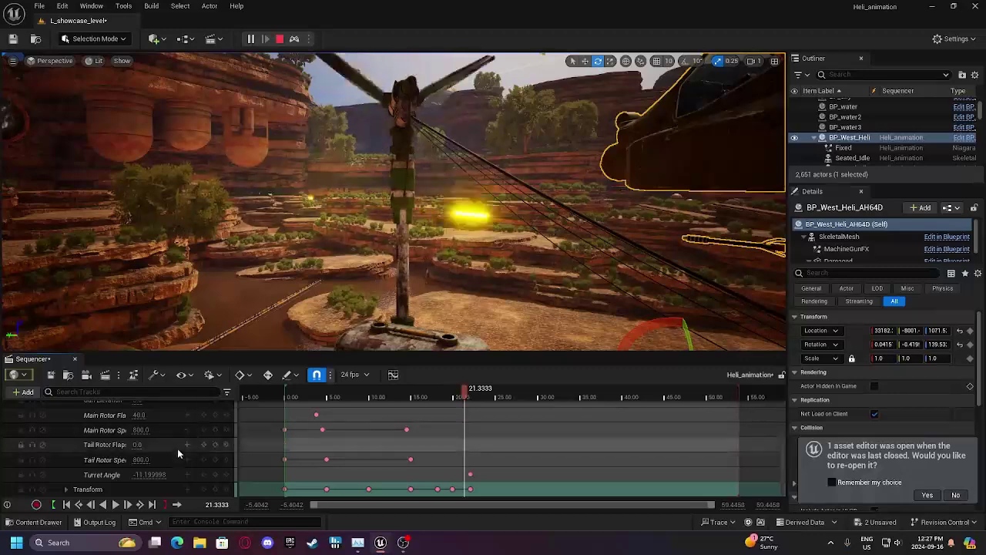
pyautogui.write('0')
pyautogui.press('Return')
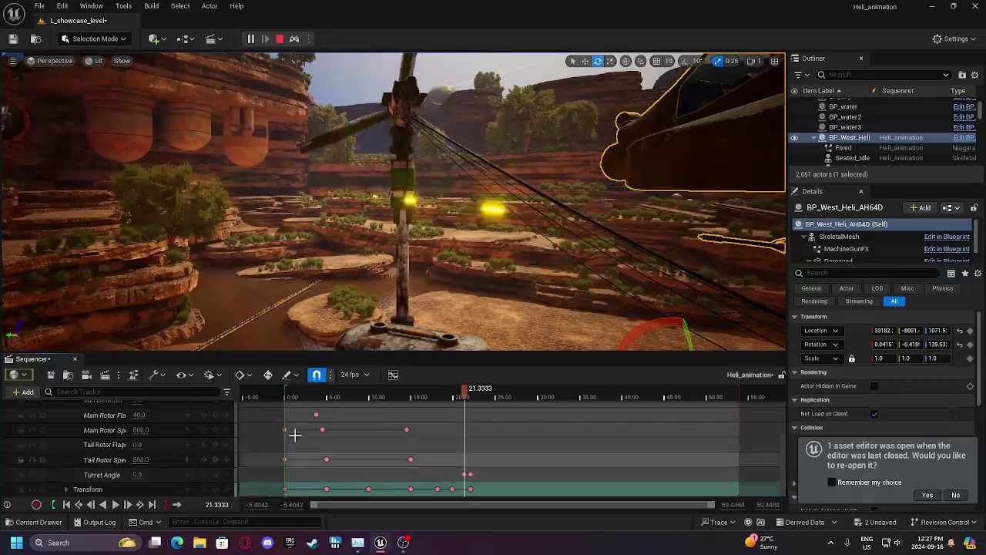
# Replay the sequence from about 20 to 25 seconds from several viewpoints to check the gun turret's swing.
pyautogui.click(451, 394)
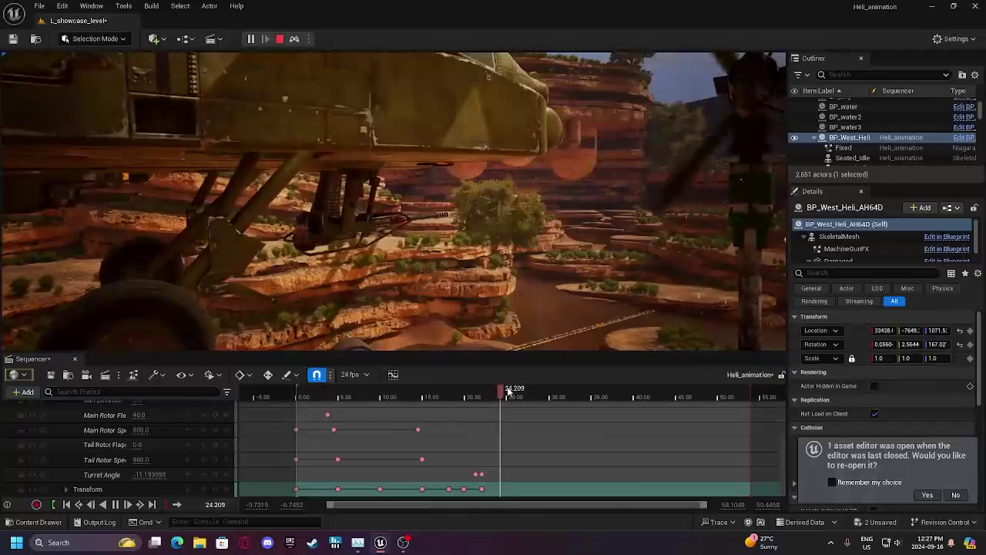
pyautogui.click(477, 395)
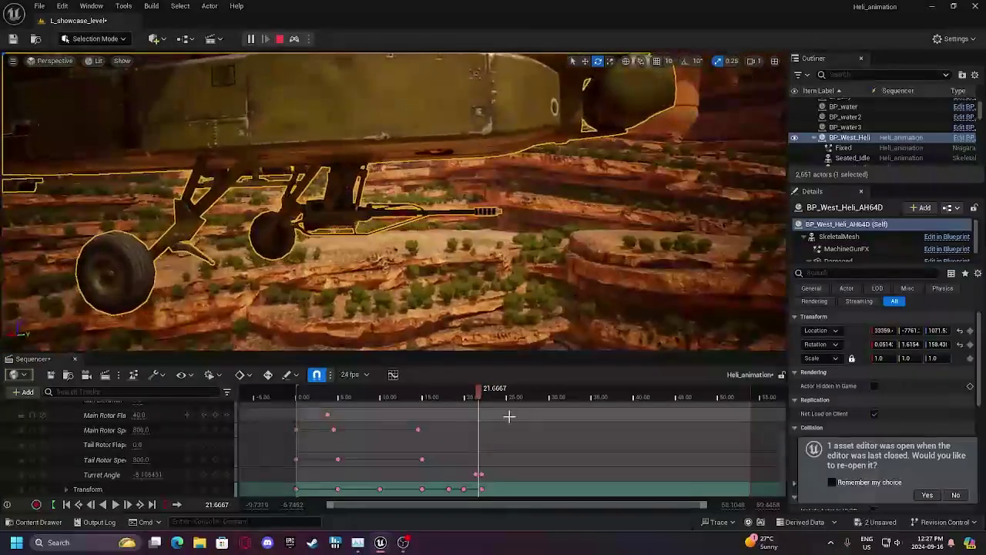
pyautogui.click(476, 395)
pyautogui.press('space')
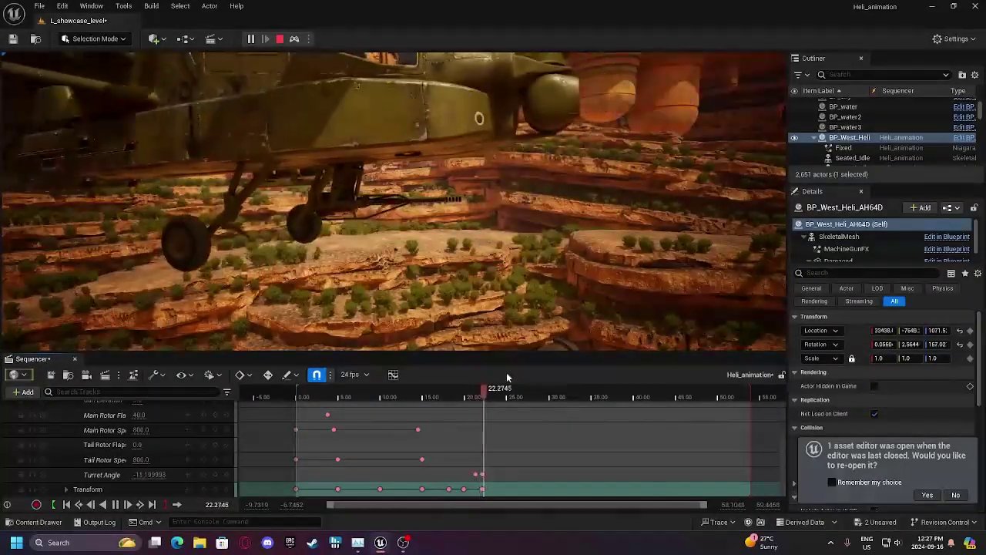
pyautogui.moveTo(517, 308); pyautogui.dragTo(443, 308, button='right')
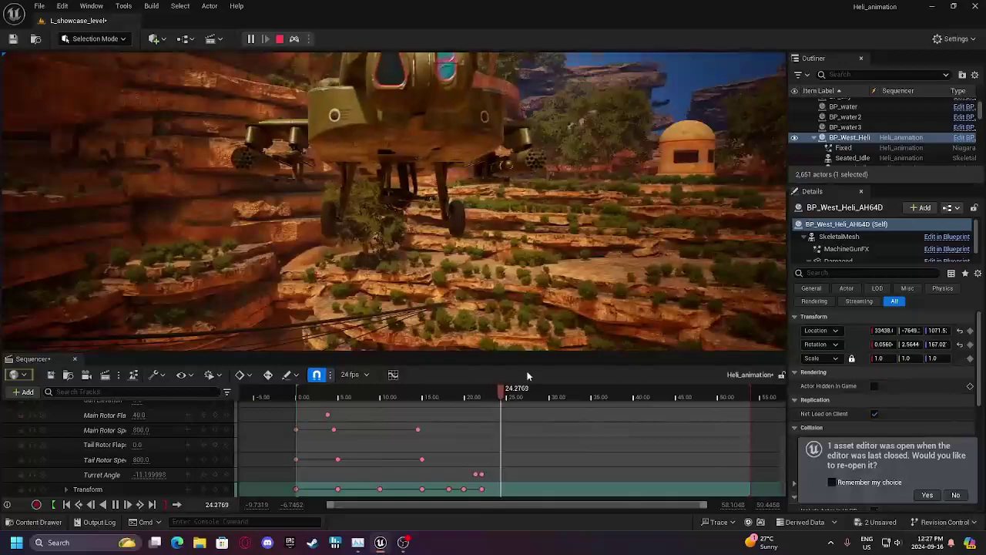
pyautogui.click(471, 396)
pyautogui.press('space')
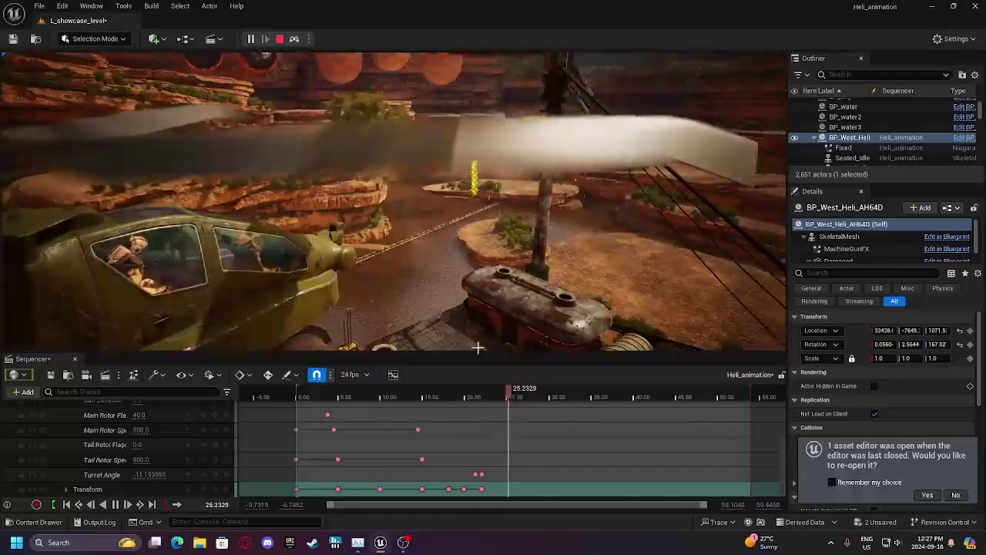
# Key the Gun Elevation at about -6.2 at 23.50 seconds.
pyautogui.click(494, 394)
pyautogui.moveTo(494, 395); pyautogui.dragTo(493, 395)
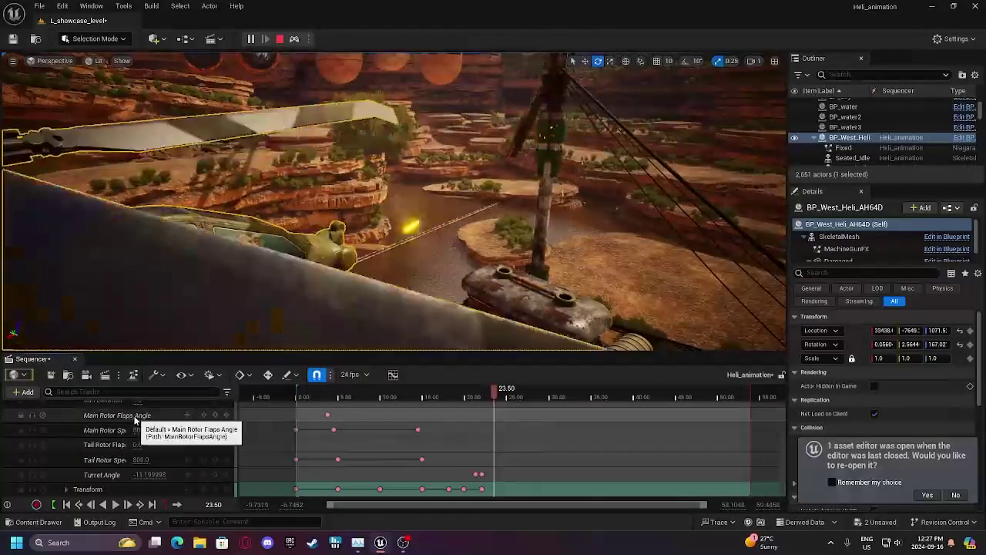
pyautogui.moveTo(505, 222); pyautogui.dragTo(514, 205, button='right')
pyautogui.press('w')
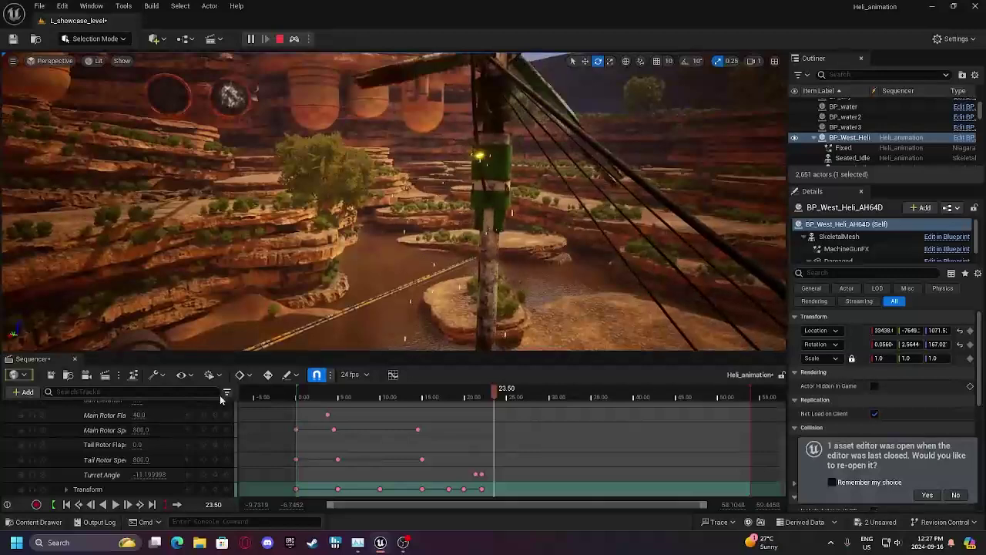
pyautogui.scroll(2, 178, 420)
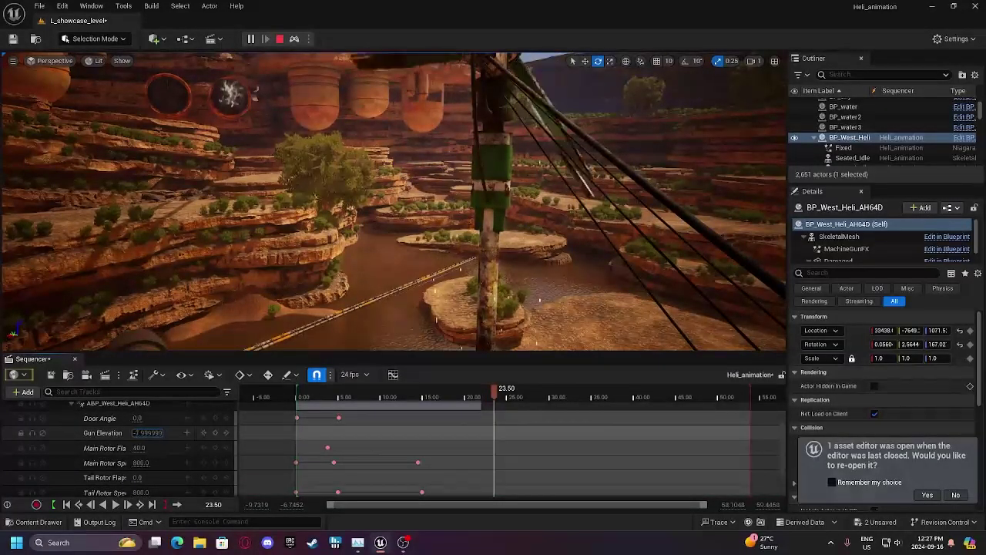
pyautogui.write('-6.200001')
pyautogui.press('Return')
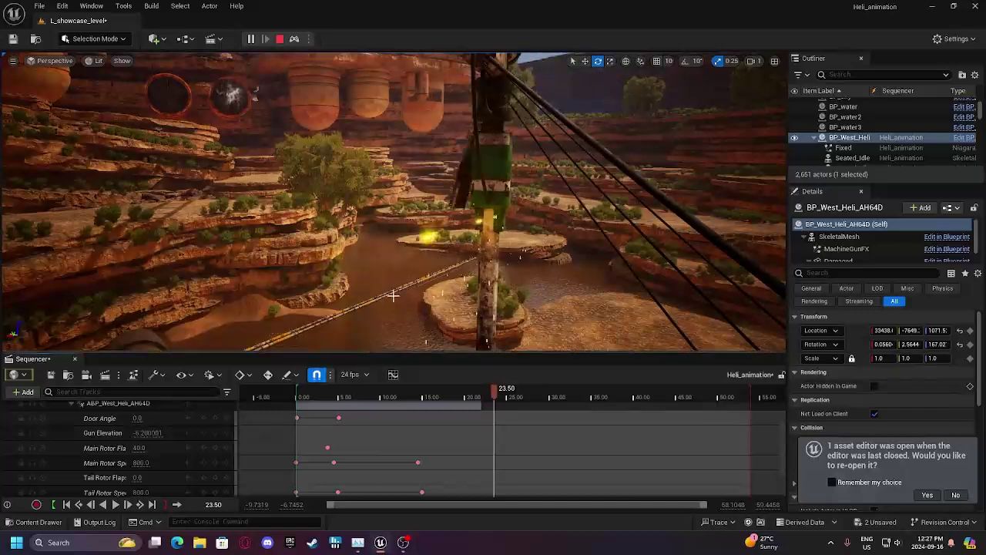
pyautogui.click(216, 434)
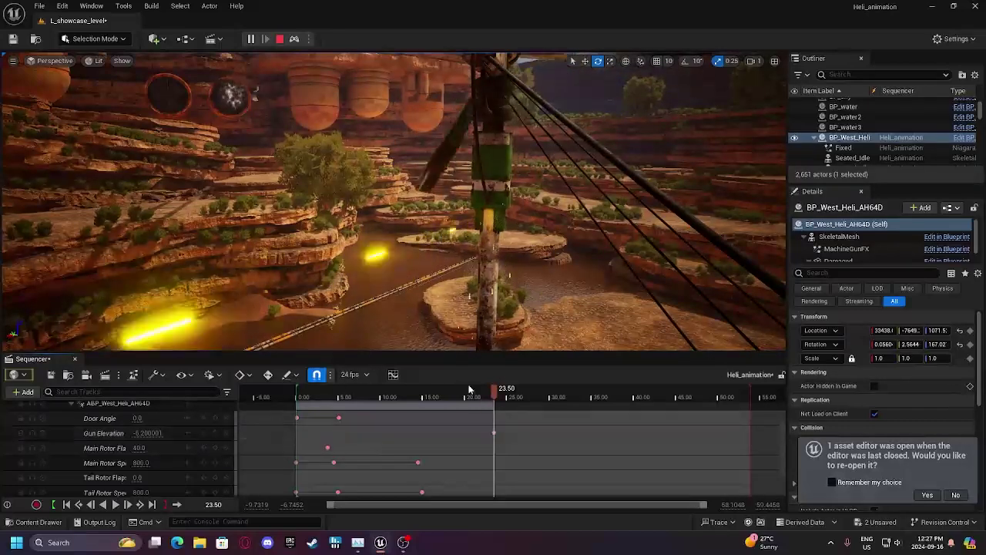
# Key the Gun Elevation at 0 at 22.75 seconds.
pyautogui.click(488, 388)
pyautogui.click(159, 432)
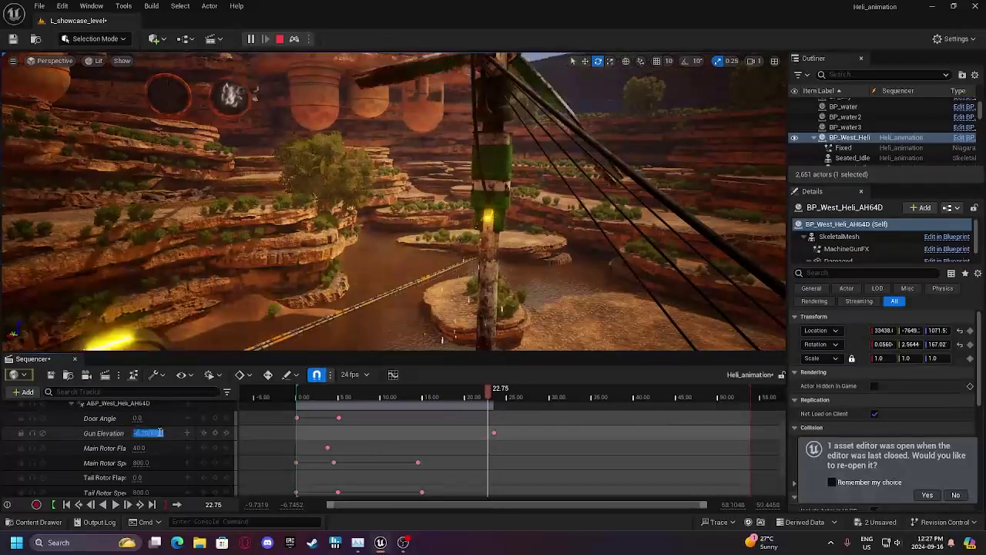
pyautogui.write('0')
pyautogui.press('Return')
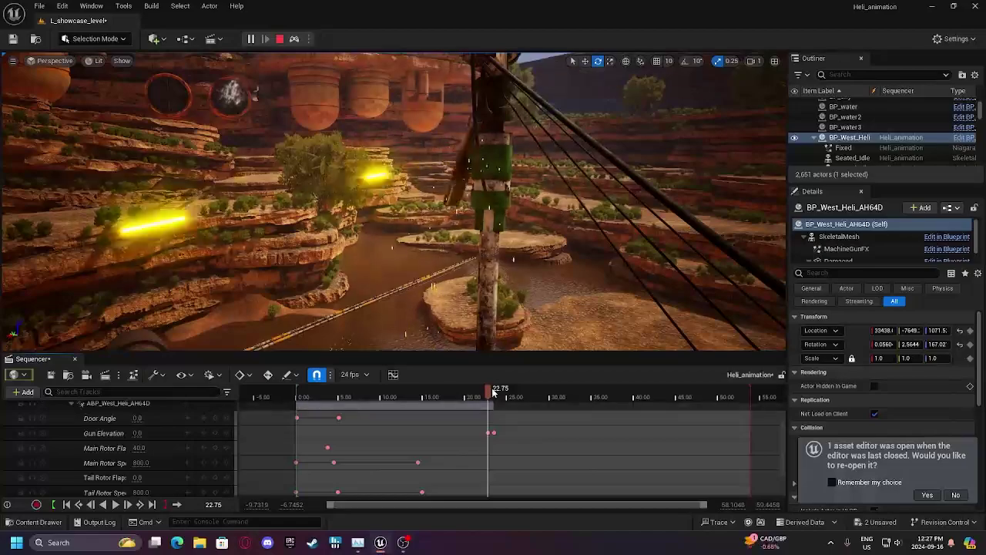
# Replay and scrub the sequence from about 20 to 24 seconds to check the gun's change in elevation.
pyautogui.moveTo(489, 391); pyautogui.dragTo(456, 390)
pyautogui.press('space')
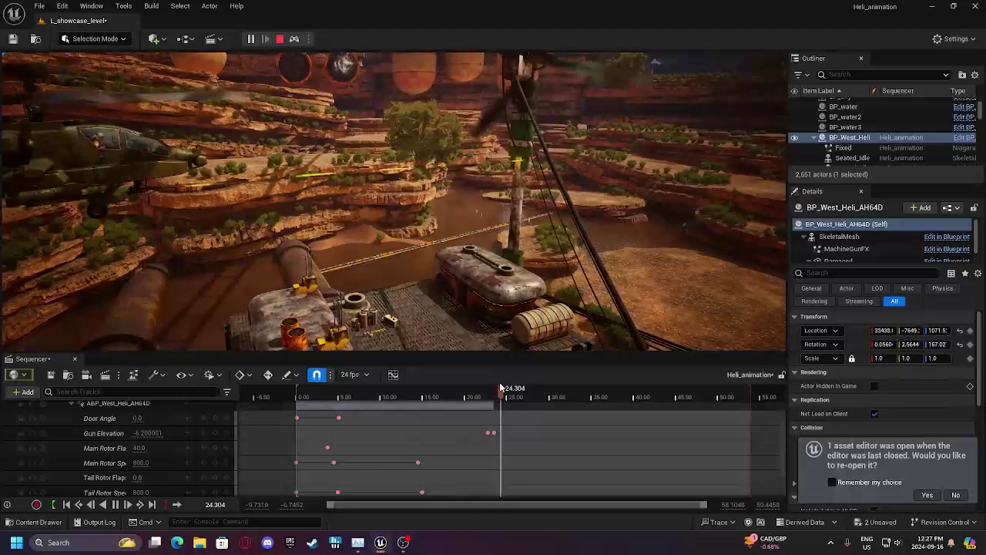
pyautogui.moveTo(485, 387); pyautogui.dragTo(490, 388)
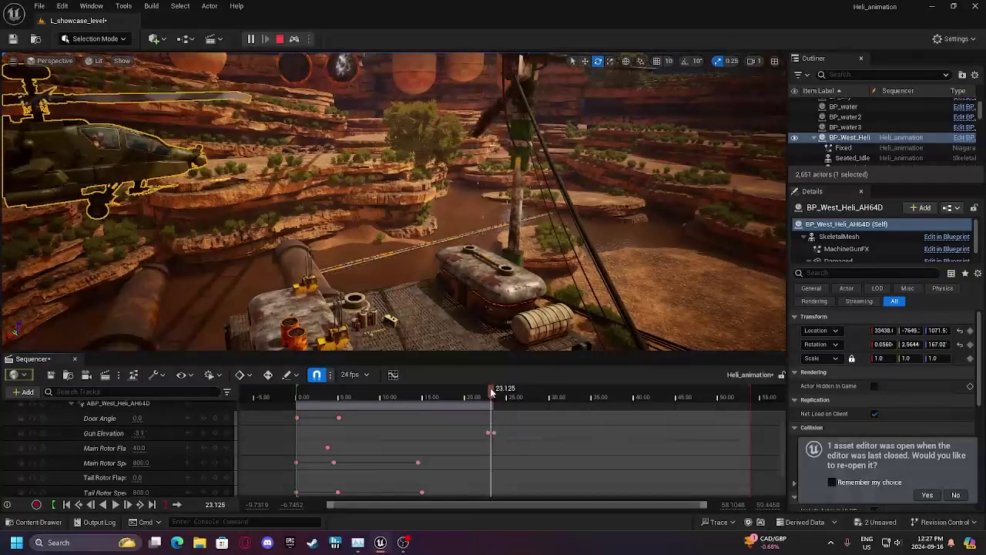
pyautogui.press('Right')
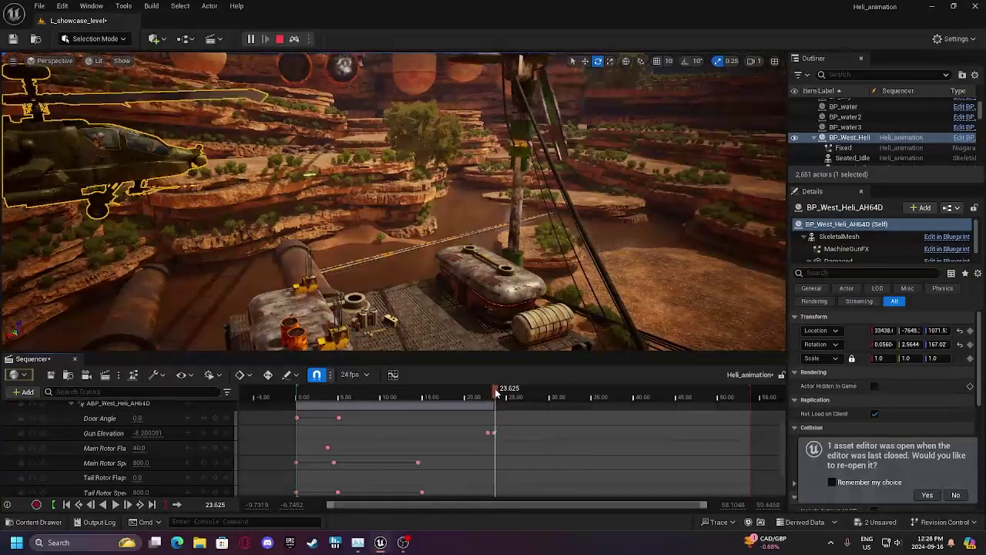
pyautogui.moveTo(495, 396); pyautogui.dragTo(502, 395)
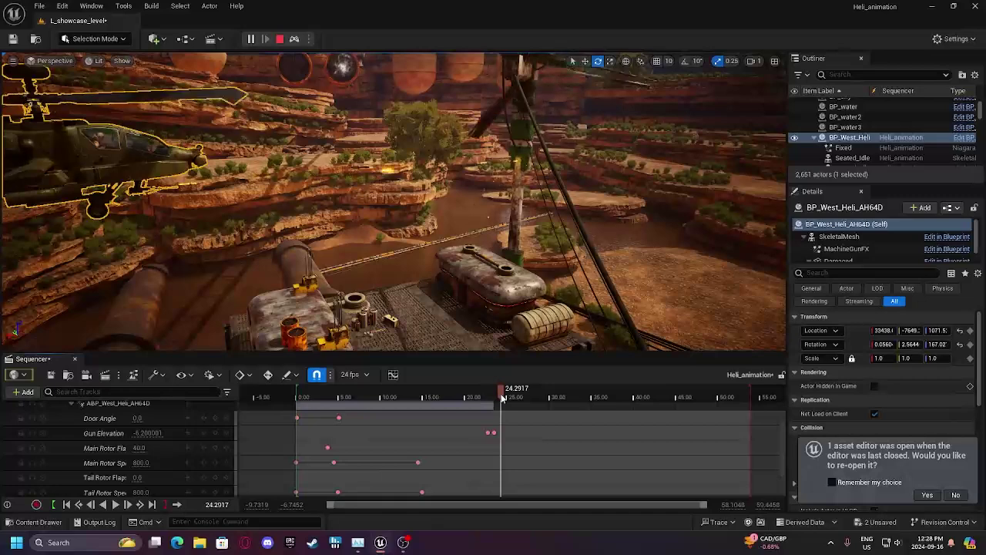
# Move the Fixed effect track out of the Guys folder to the root of the sequence.
pyautogui.scroll(-1, 291, 451)
pyautogui.scroll(2, 231, 447)
pyautogui.click(62, 409)
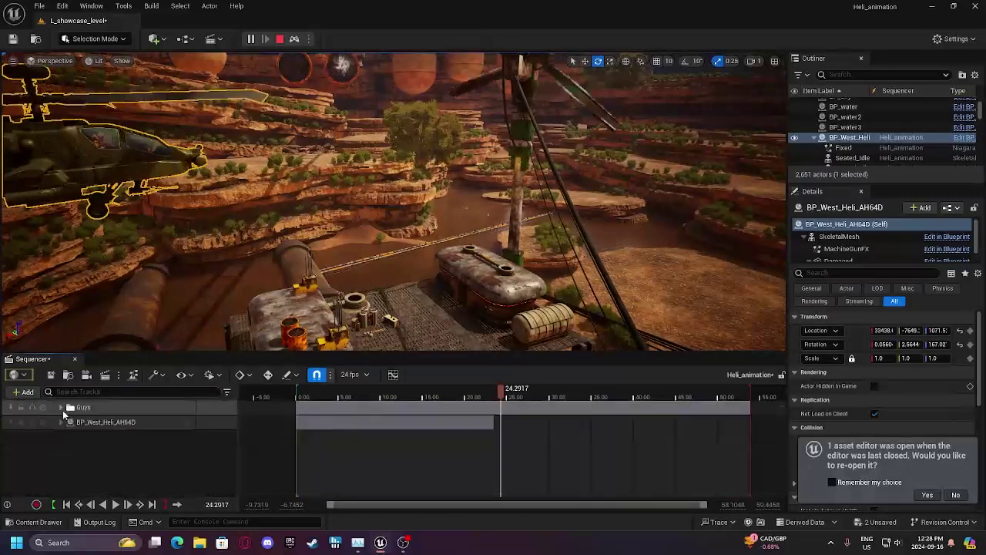
pyautogui.click(58, 407)
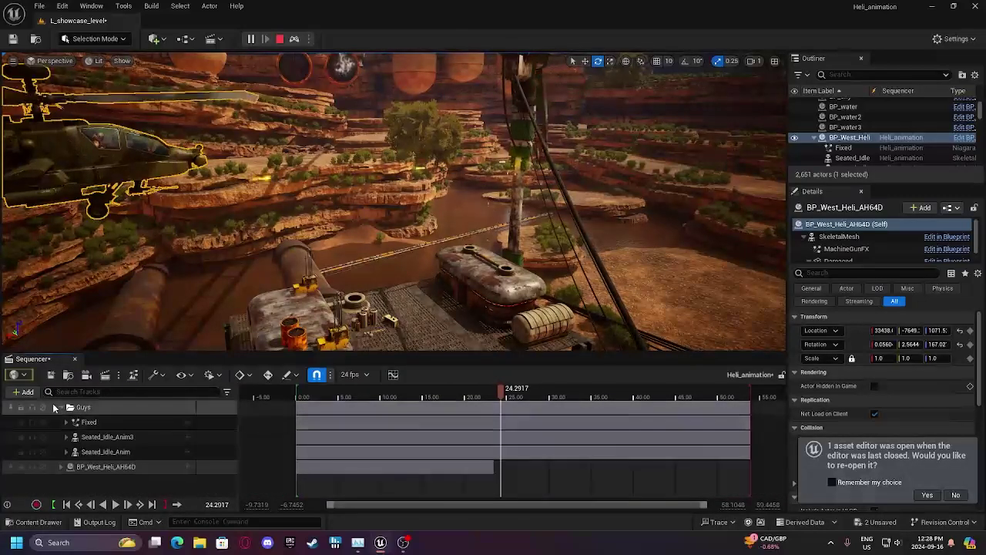
pyautogui.click(108, 422)
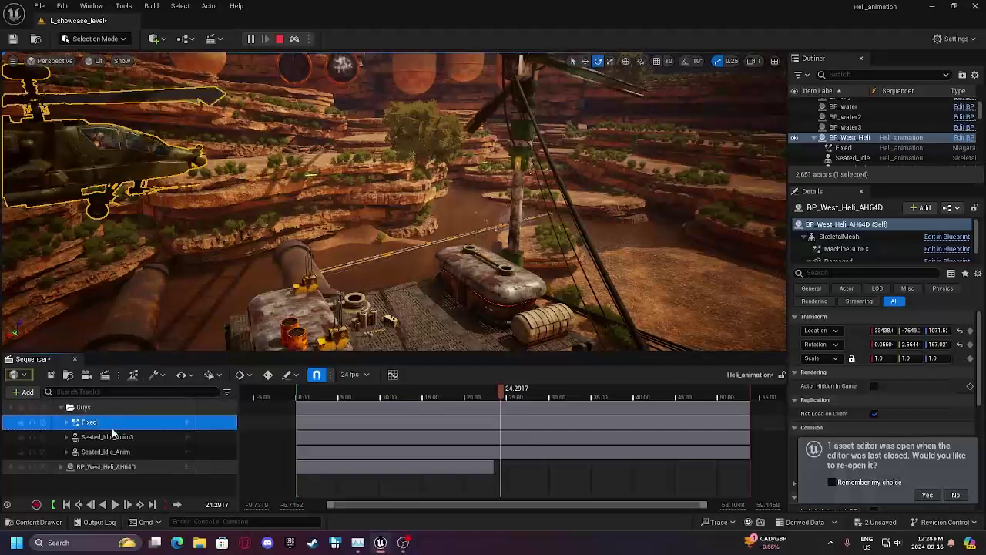
pyautogui.moveTo(112, 477); pyautogui.dragTo(113, 471)
pyautogui.click(62, 406)
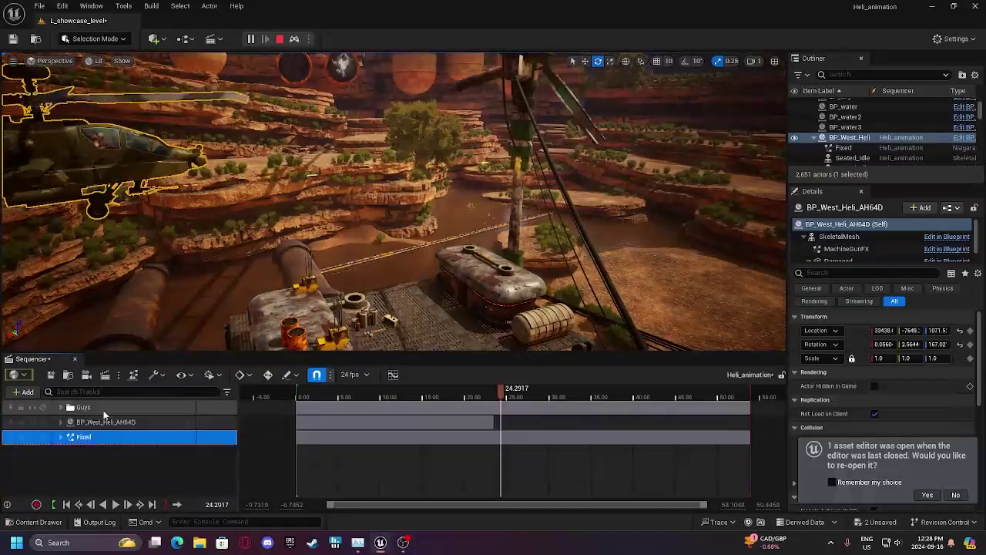
# Add NiagaraComponent0 under the Fixed track and give it an FX System Toggle Track.
pyautogui.click(186, 438)
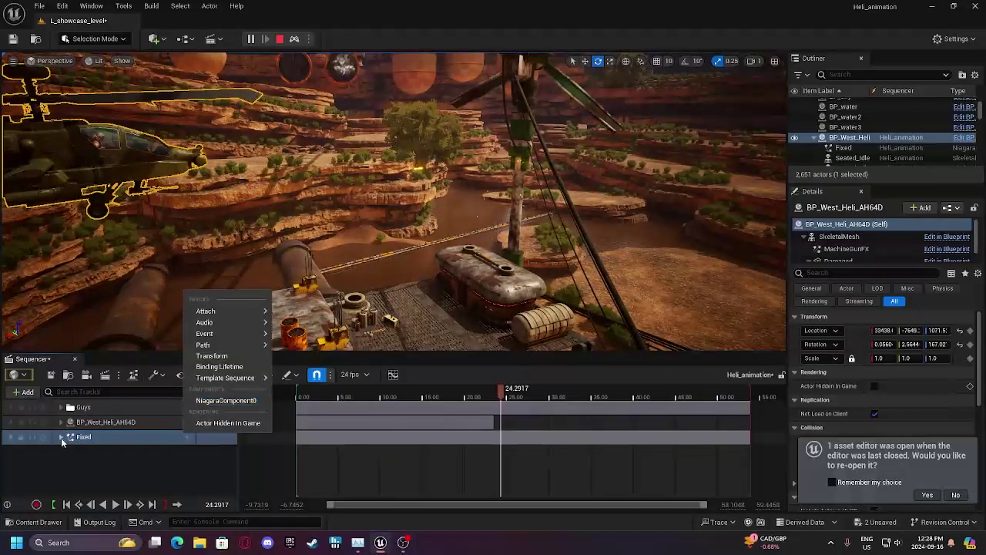
pyautogui.click(61, 438)
pyautogui.click(185, 438)
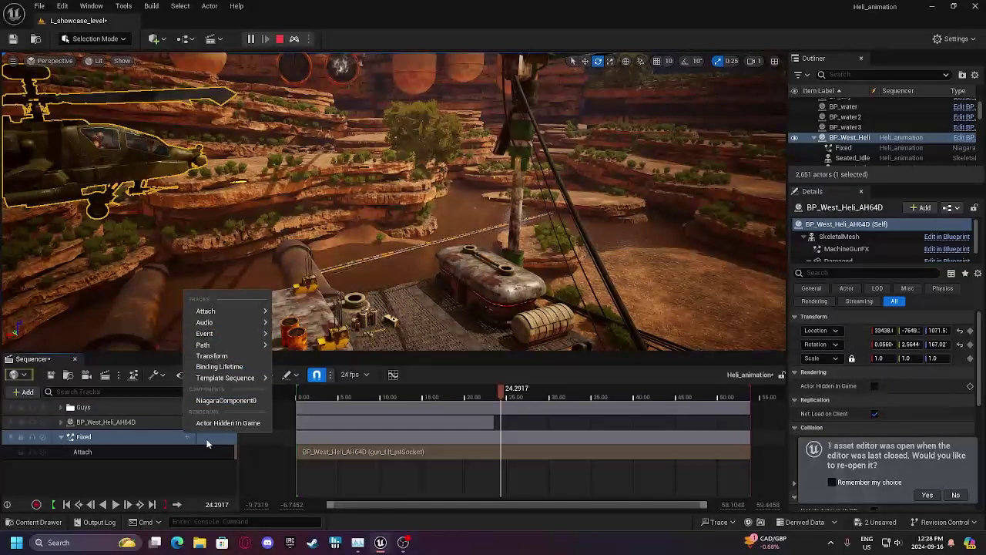
pyautogui.click(219, 402)
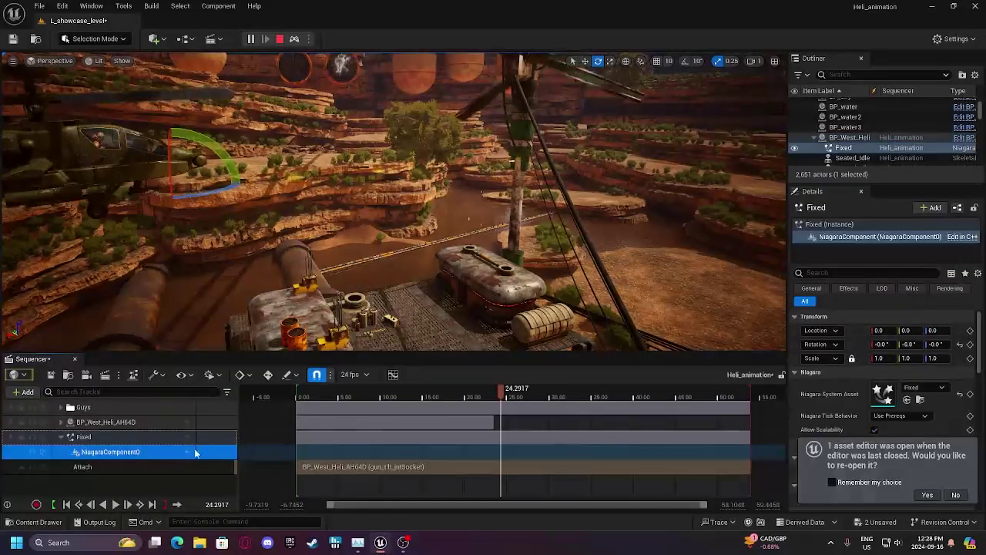
pyautogui.click(186, 453)
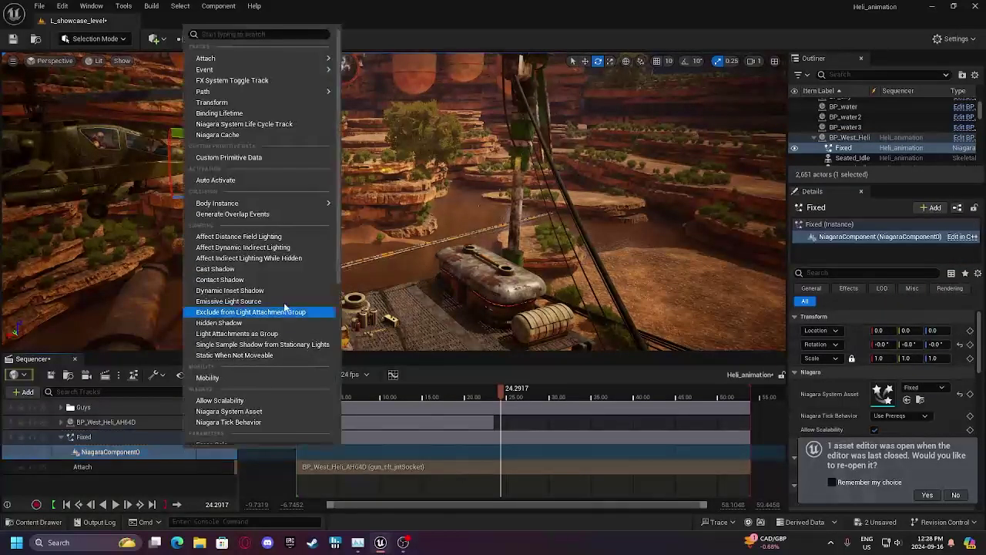
pyautogui.click(252, 81)
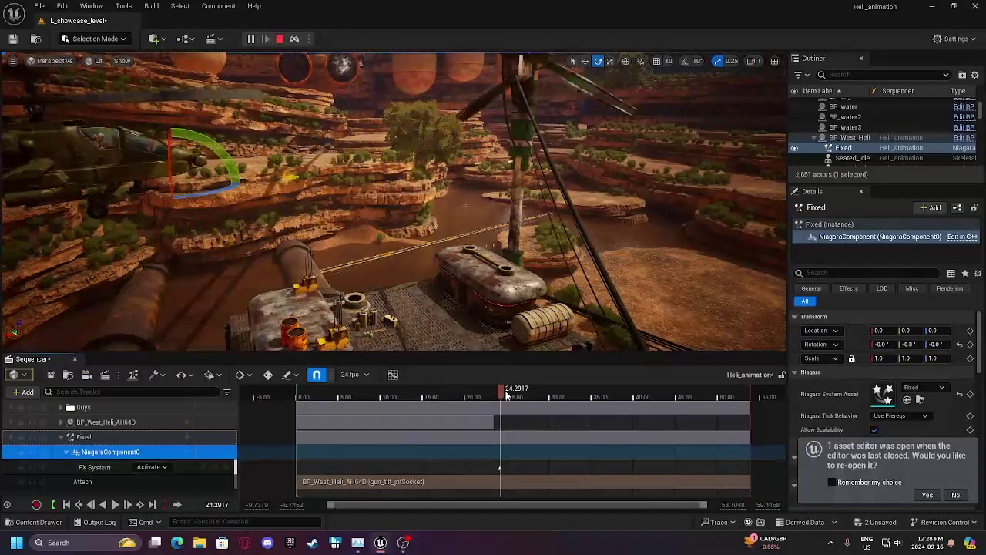
# Try keying the FX System to Deactivate at 28.00 seconds and to Activate at 24.04 seconds, replaying the interval.
pyautogui.moveTo(506, 394); pyautogui.dragTo(543, 395)
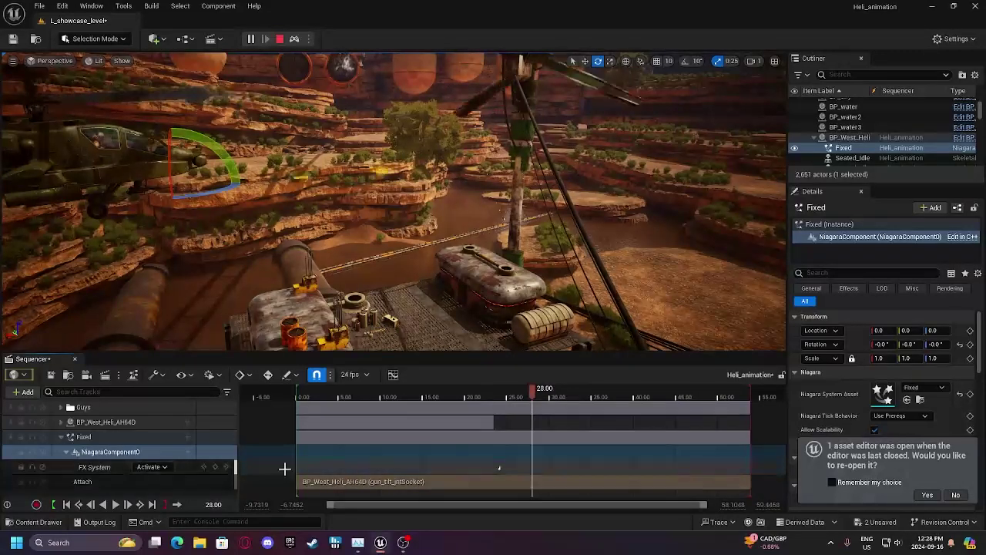
pyautogui.click(162, 467)
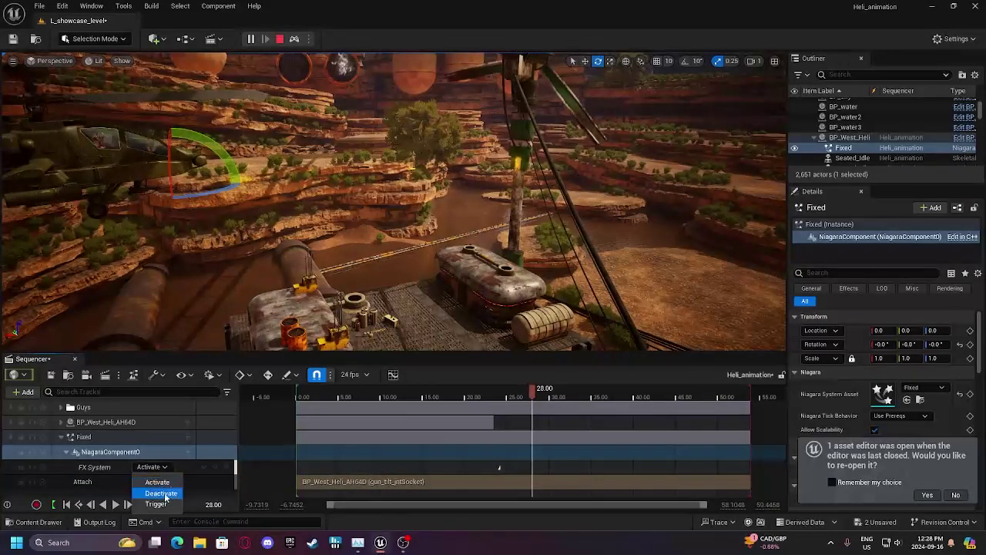
pyautogui.click(163, 495)
pyautogui.click(517, 389)
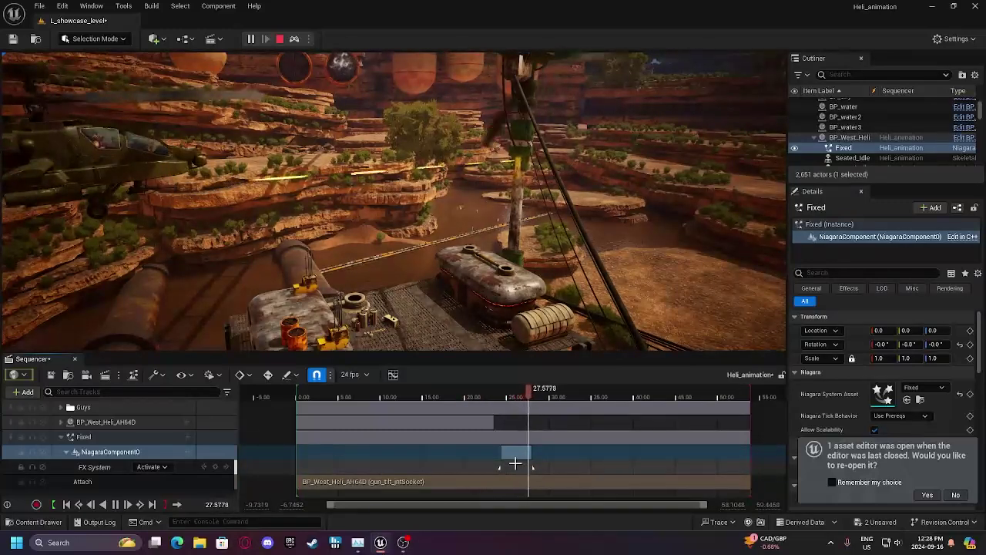
pyautogui.moveTo(510, 389); pyautogui.dragTo(499, 393)
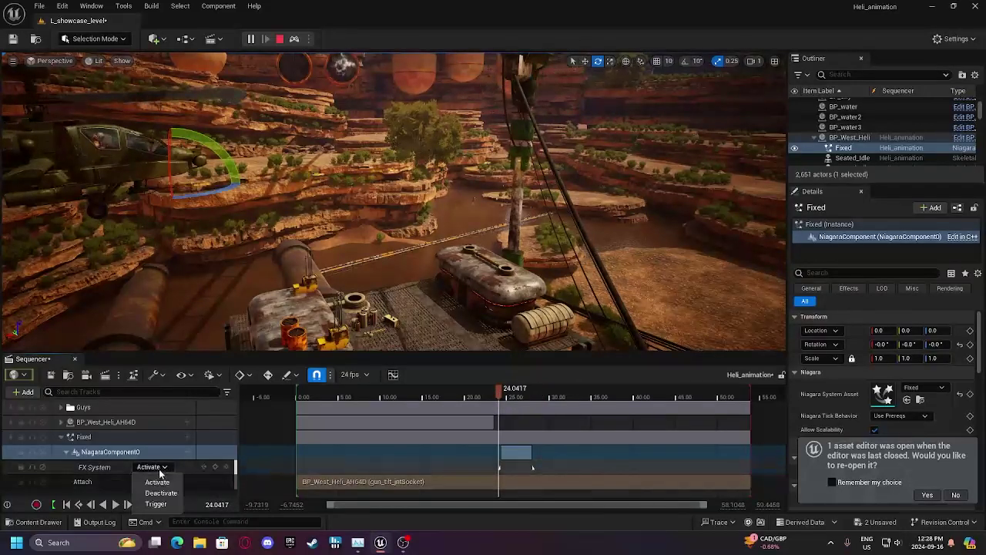
pyautogui.click(158, 481)
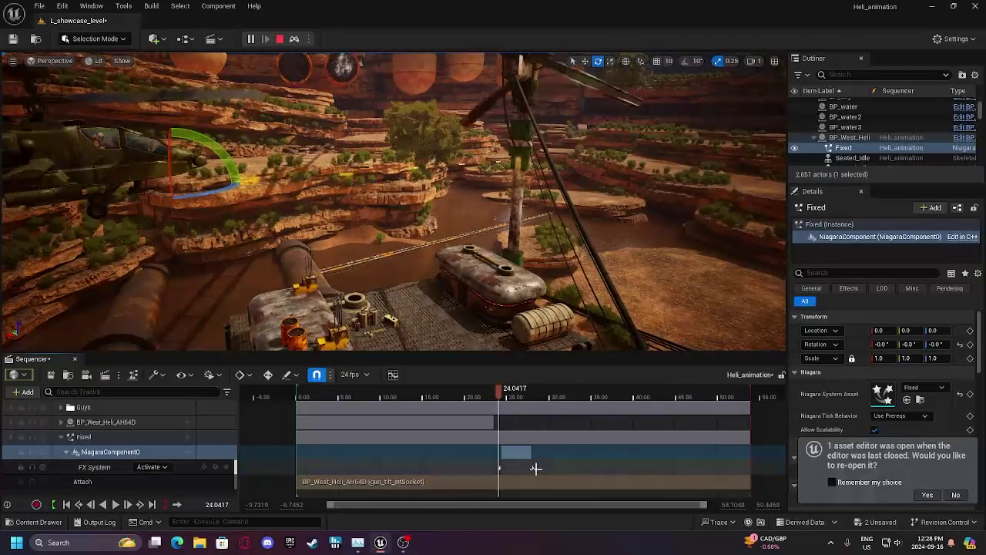
# Delete the existing FX System keys around 24 and 28 seconds.
pyautogui.click(534, 469)
pyautogui.press('Delete')
pyautogui.click(500, 466)
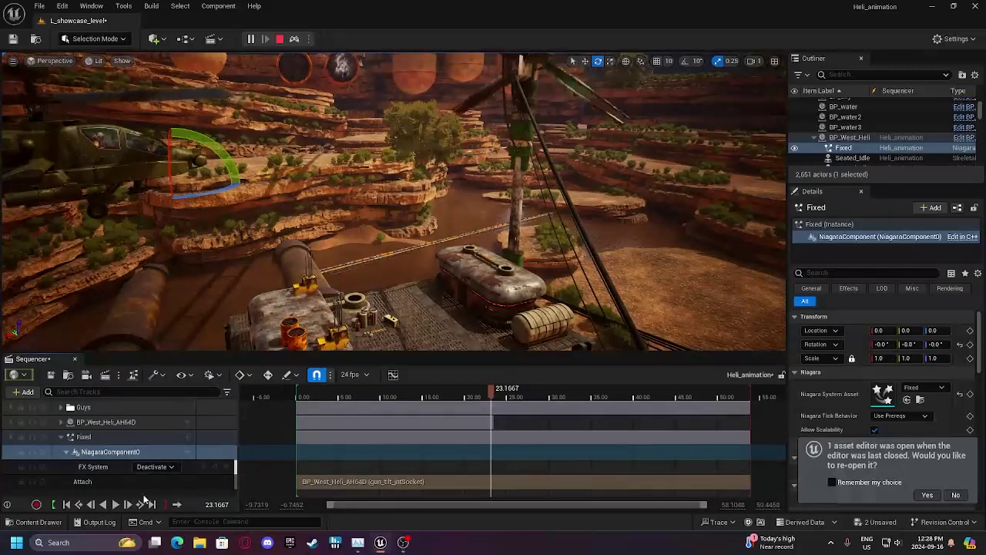
# Key the FX System to Activate at about 23.17 seconds.
pyautogui.click(158, 466)
pyautogui.click(157, 481)
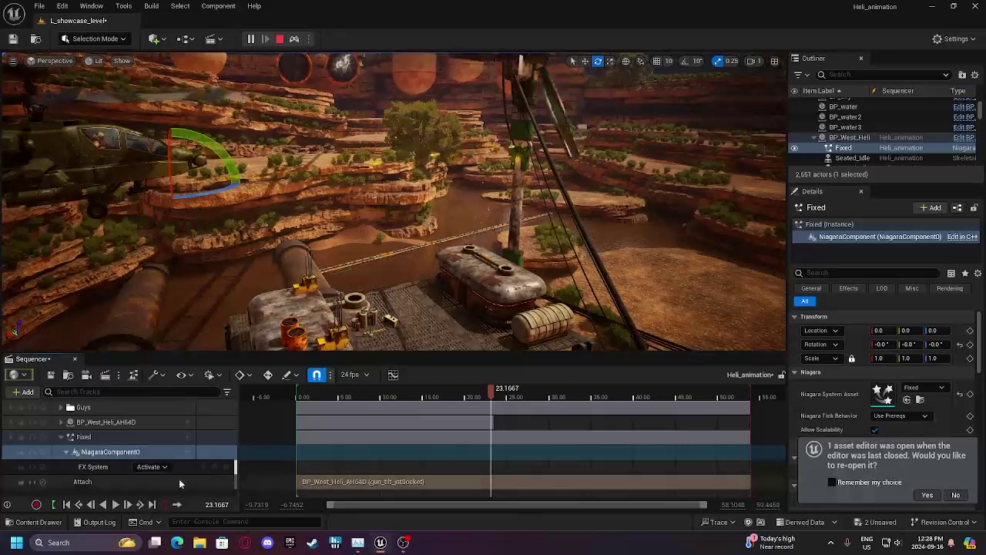
pyautogui.click(220, 467)
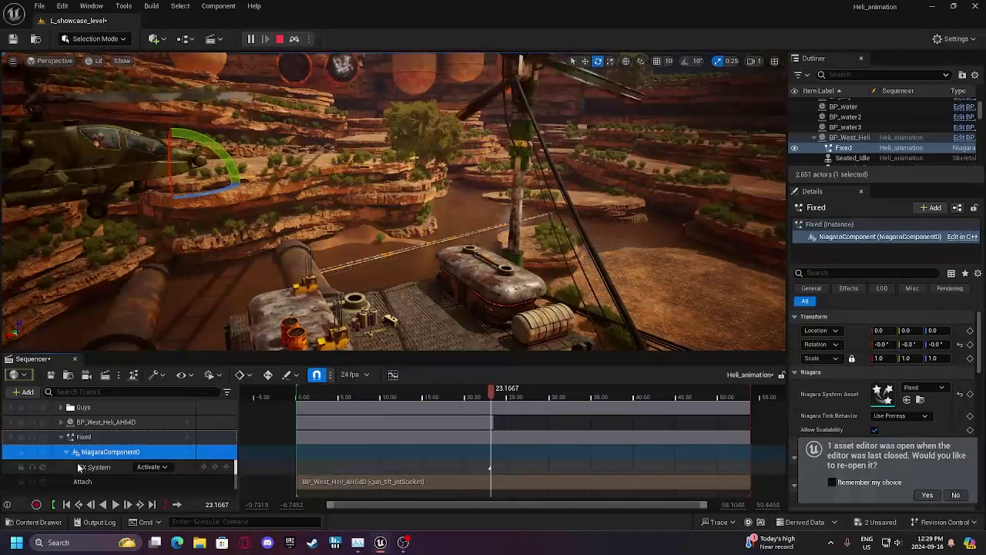
# Key the FX System to Deactivate at 27.625 seconds.
pyautogui.moveTo(494, 395); pyautogui.dragTo(495, 396)
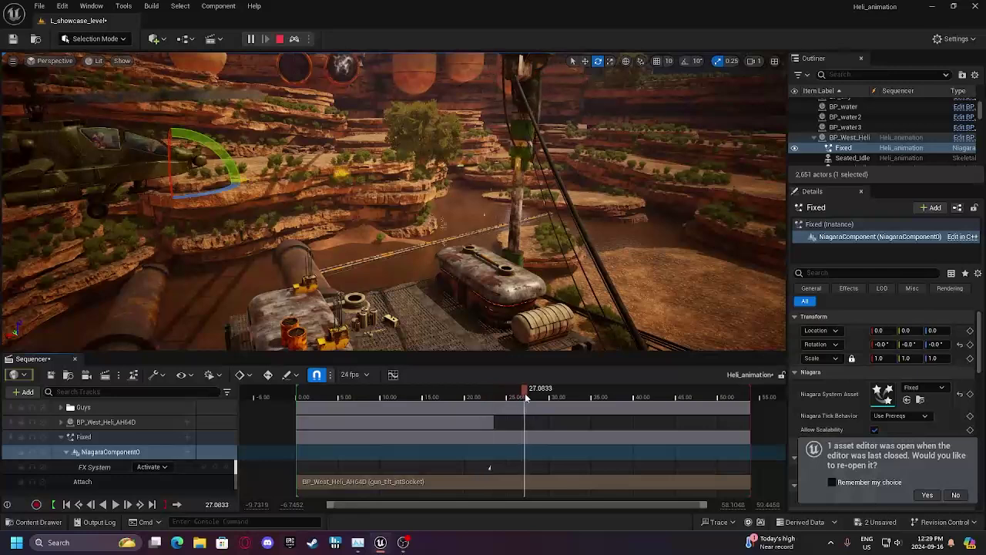
pyautogui.click(155, 466)
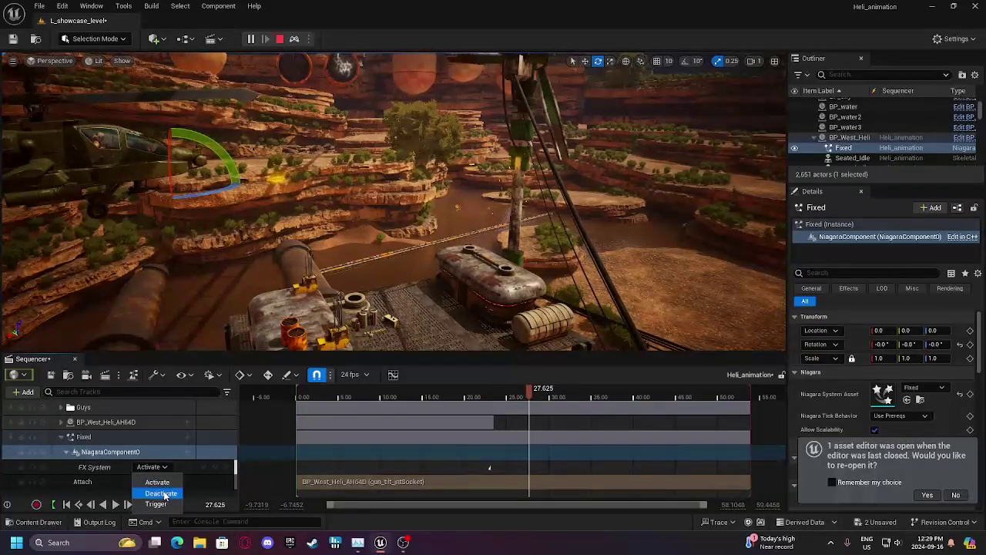
pyautogui.click(161, 493)
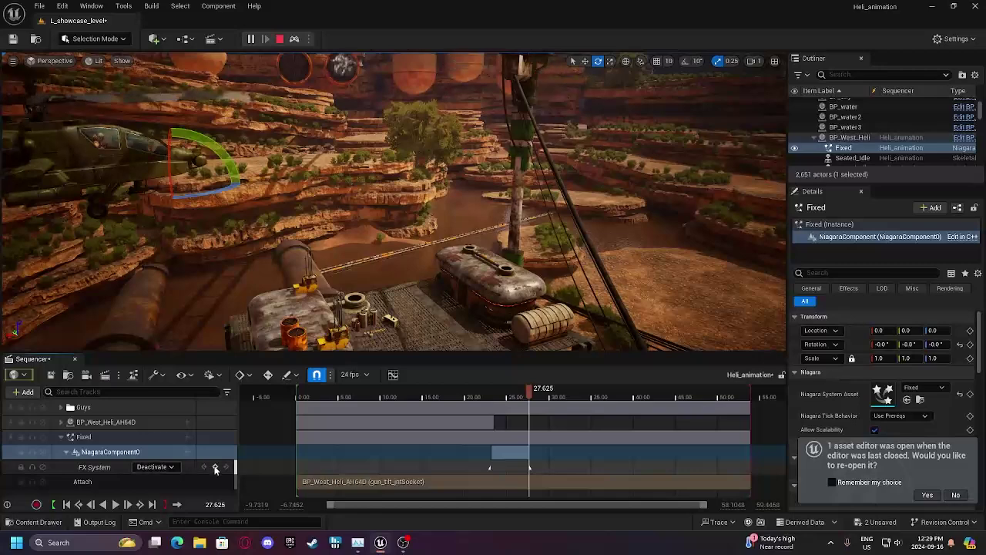
# Key the FX System to Deactivate at 22.875 seconds and replay the start of the gunfire.
pyautogui.moveTo(528, 391); pyautogui.dragTo(489, 390)
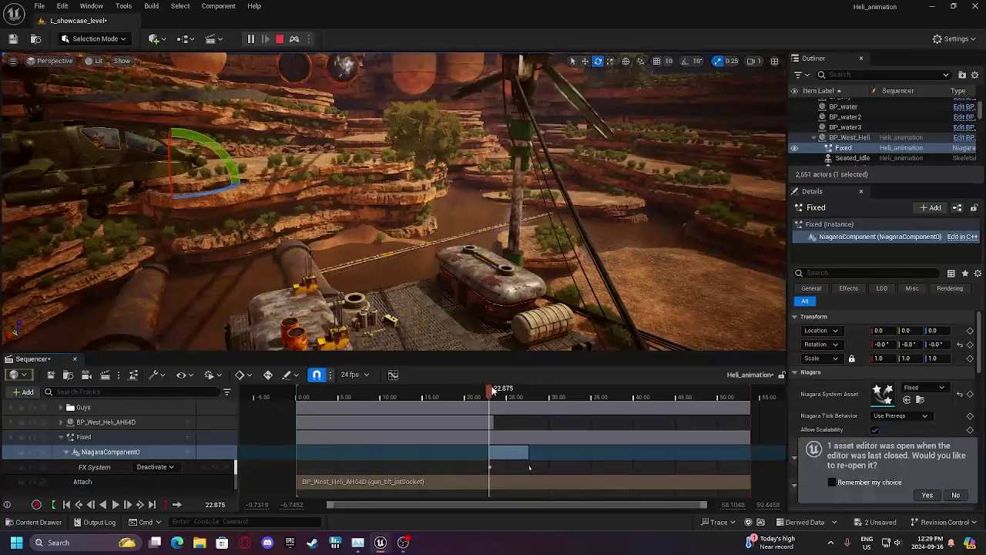
pyautogui.moveTo(336, 504); pyautogui.dragTo(440, 506)
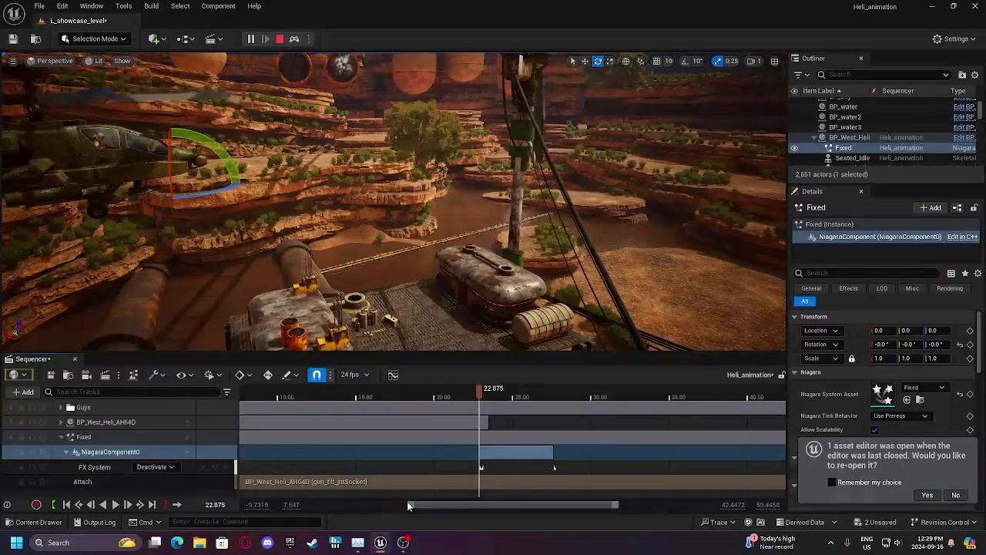
pyautogui.press('space')
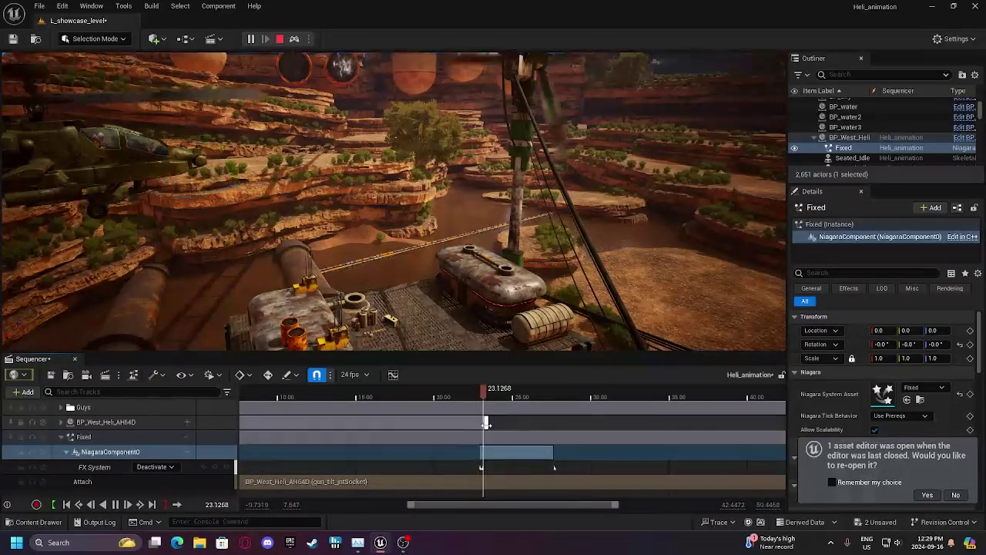
pyautogui.press('space')
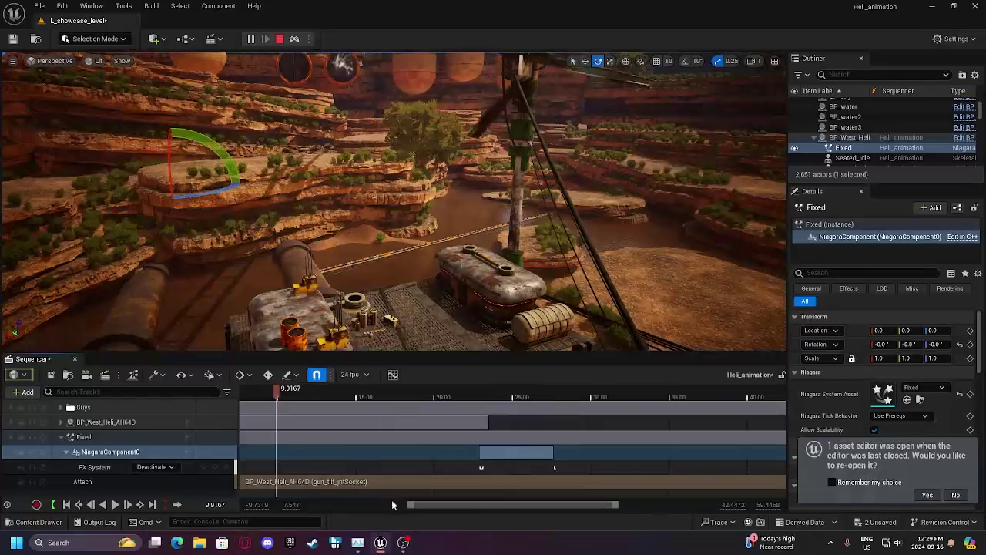
# Key the FX System to Deactivate just before the sequence start, at about -0.79 seconds.
pyautogui.moveTo(407, 503); pyautogui.dragTo(268, 499)
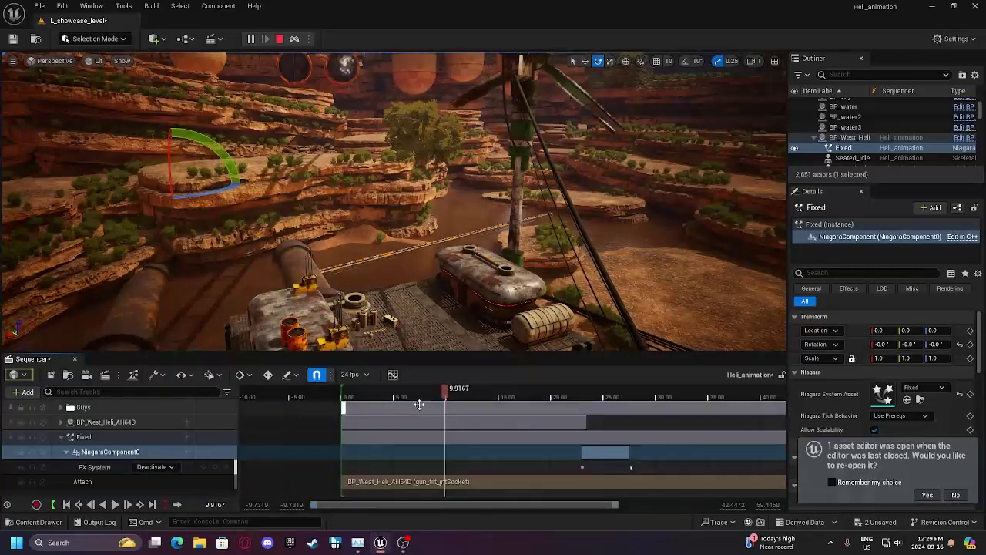
pyautogui.moveTo(334, 395); pyautogui.dragTo(332, 396)
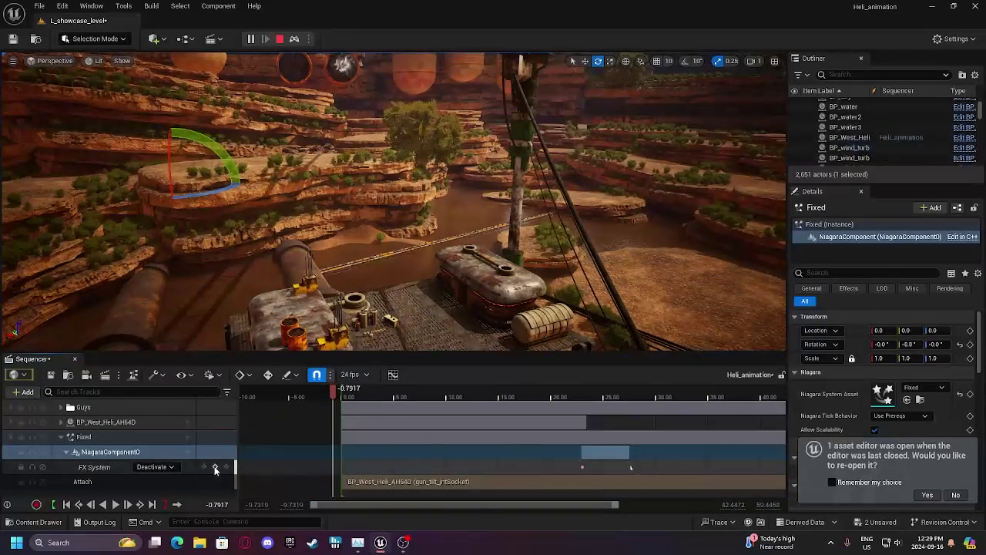
pyautogui.click(215, 467)
# Key the FX System to Deactivate past the sequence end at about 55.04 seconds, and return to about 28.7 seconds.
pyautogui.moveTo(463, 507); pyautogui.dragTo(559, 507)
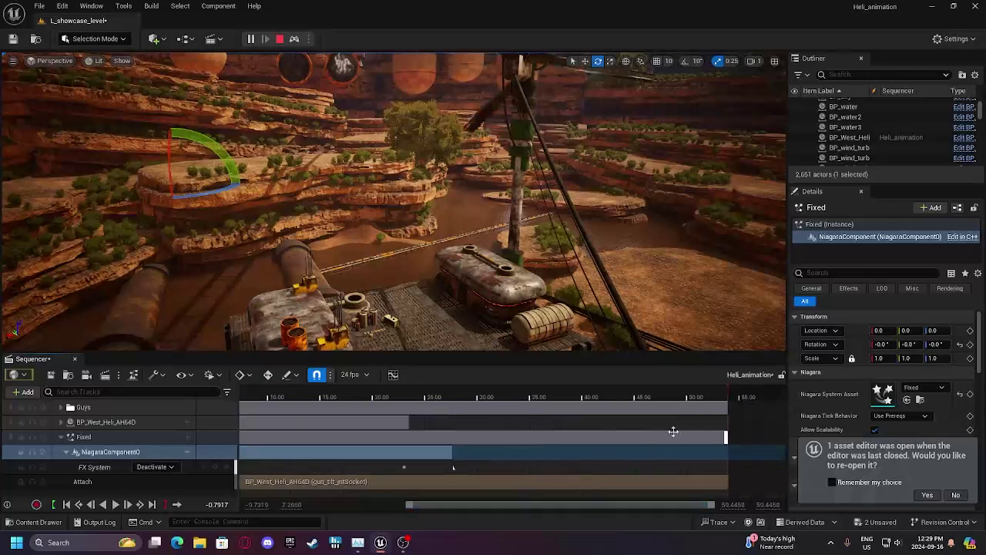
pyautogui.click(734, 395)
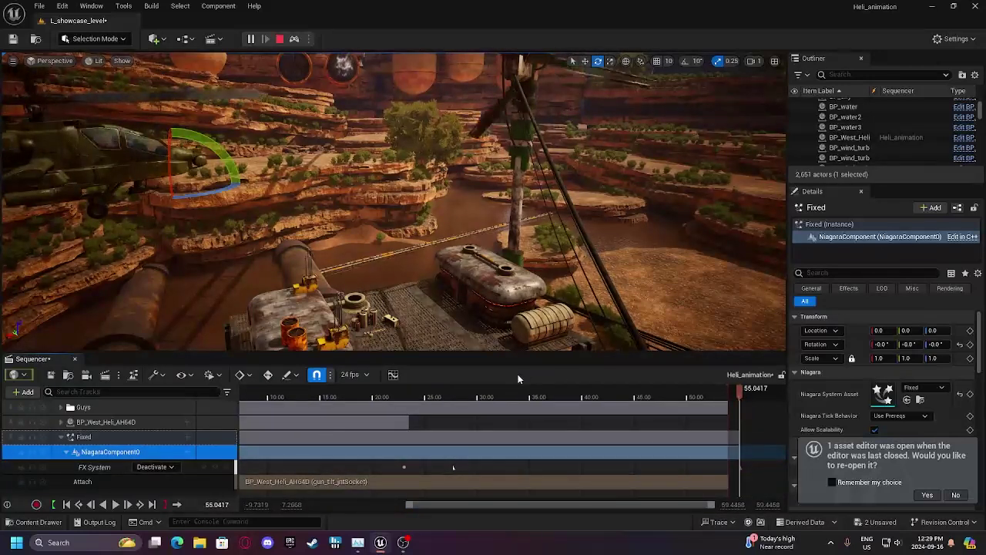
pyautogui.click(466, 394)
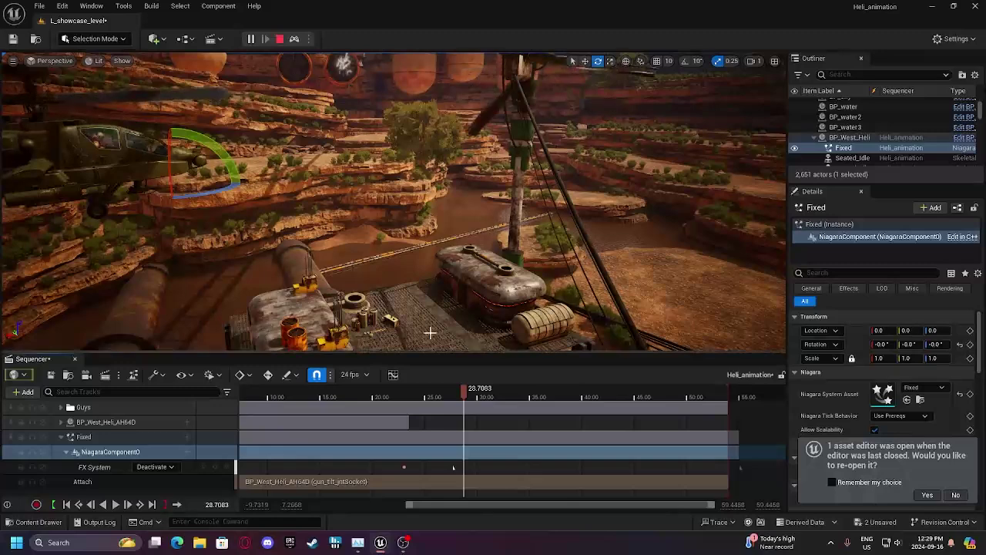
# Replay the gunfire from about 23 seconds and stop the level simulation.
pyautogui.click(407, 394)
pyautogui.press('space')
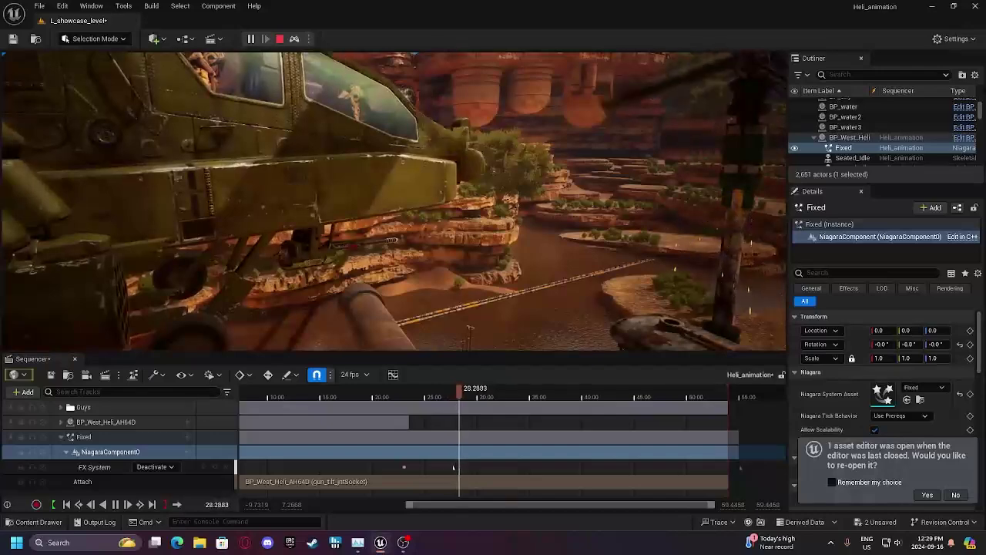
pyautogui.click(279, 39)
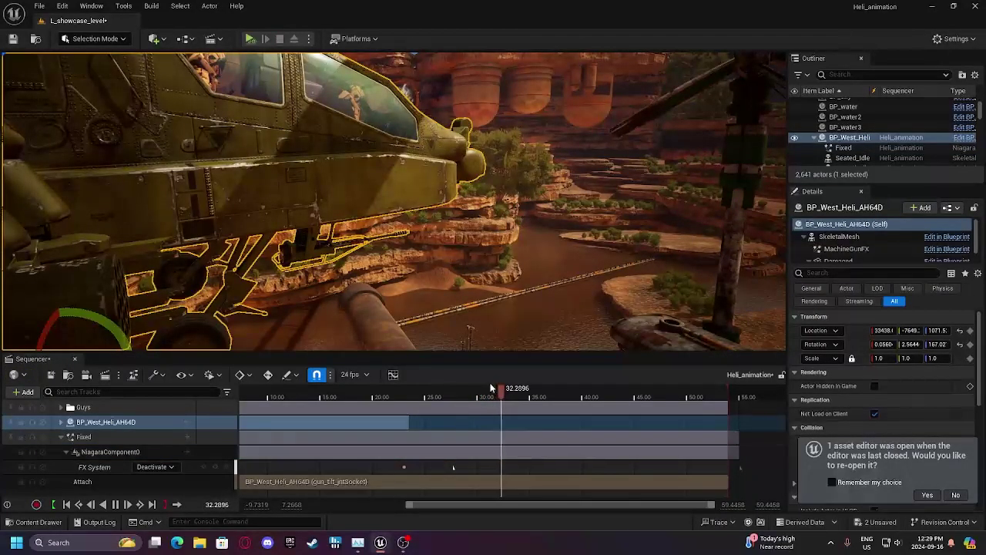
# Scrub the sequence between about 22 and 35 seconds and examine the helicopter and its gun muzzle up close.
pyautogui.moveTo(490, 388); pyautogui.dragTo(439, 400)
pyautogui.moveTo(527, 391); pyautogui.dragTo(526, 389)
pyautogui.moveTo(526, 300); pyautogui.dragTo(574, 311, button='right')
pyautogui.moveTo(429, 241); pyautogui.dragTo(402, 220, button='right')
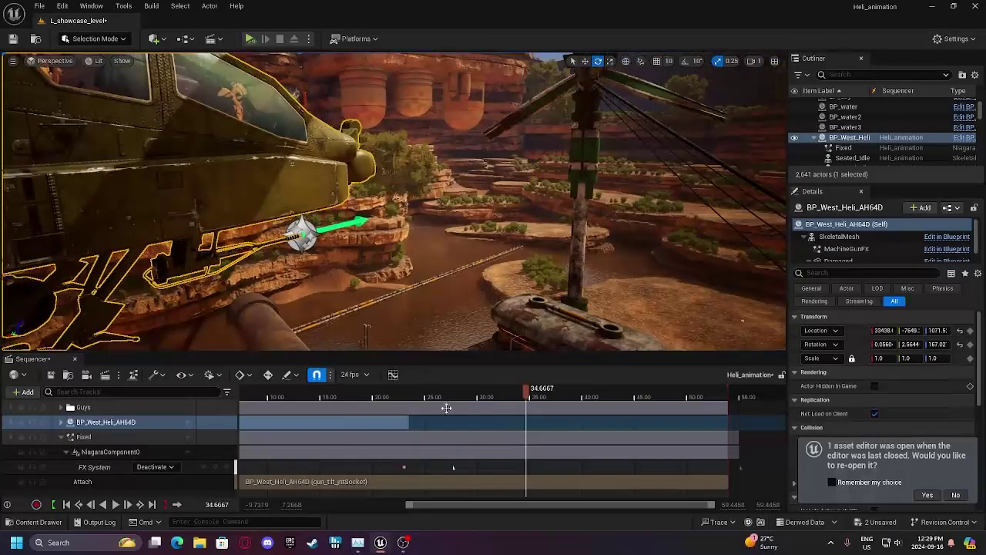
pyautogui.moveTo(432, 402); pyautogui.dragTo(456, 395)
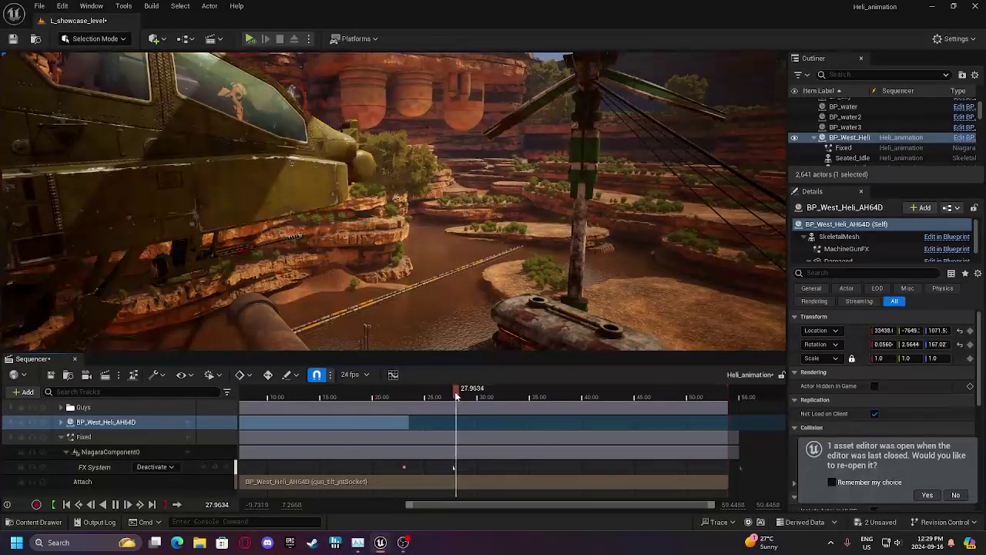
pyautogui.click(477, 404)
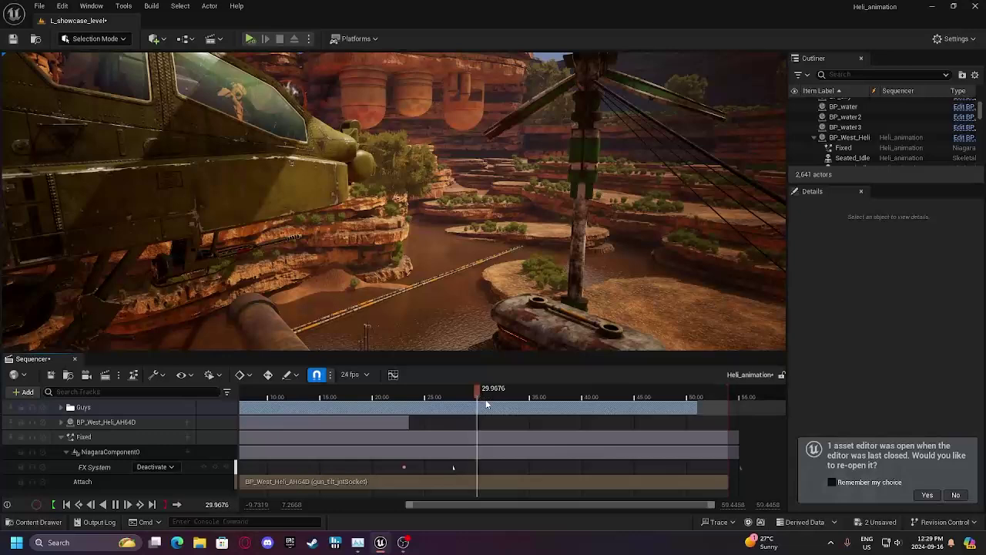
pyautogui.hotkey('ctrl', 'z')
pyautogui.moveTo(486, 396); pyautogui.dragTo(418, 399)
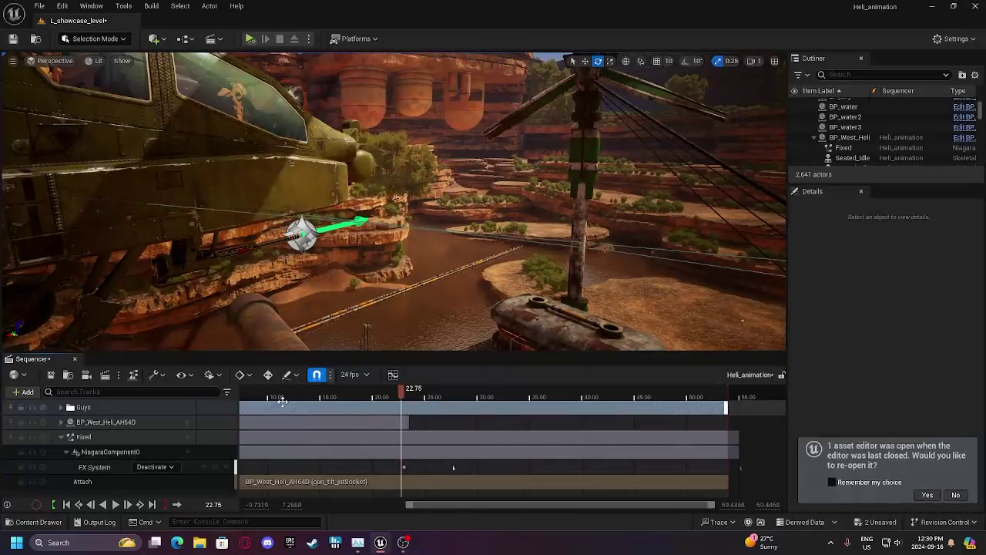
pyautogui.moveTo(461, 257); pyautogui.dragTo(370, 220, button='right')
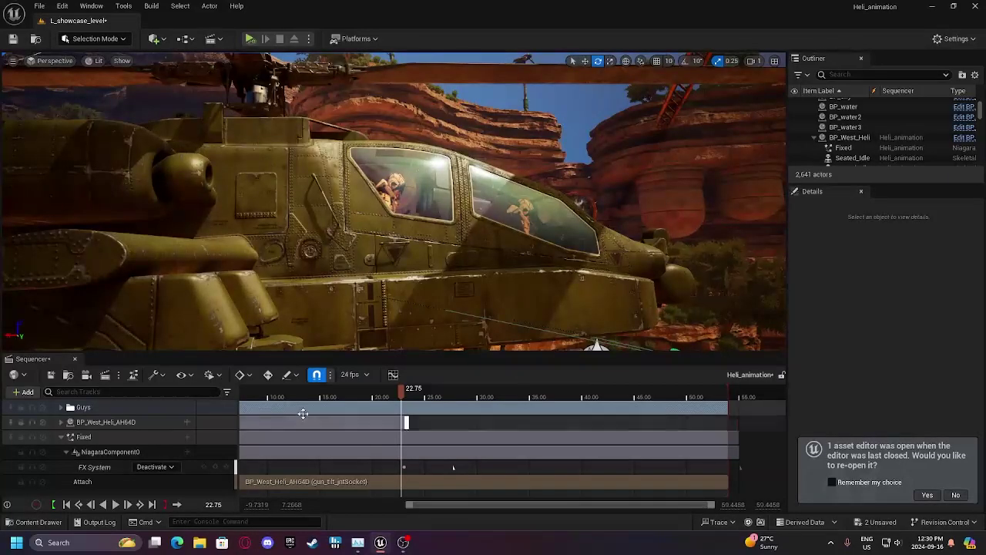
pyautogui.moveTo(370, 232); pyautogui.dragTo(484, 269, button='right')
pyautogui.moveTo(395, 157); pyautogui.dragTo(395, 156, button='right')
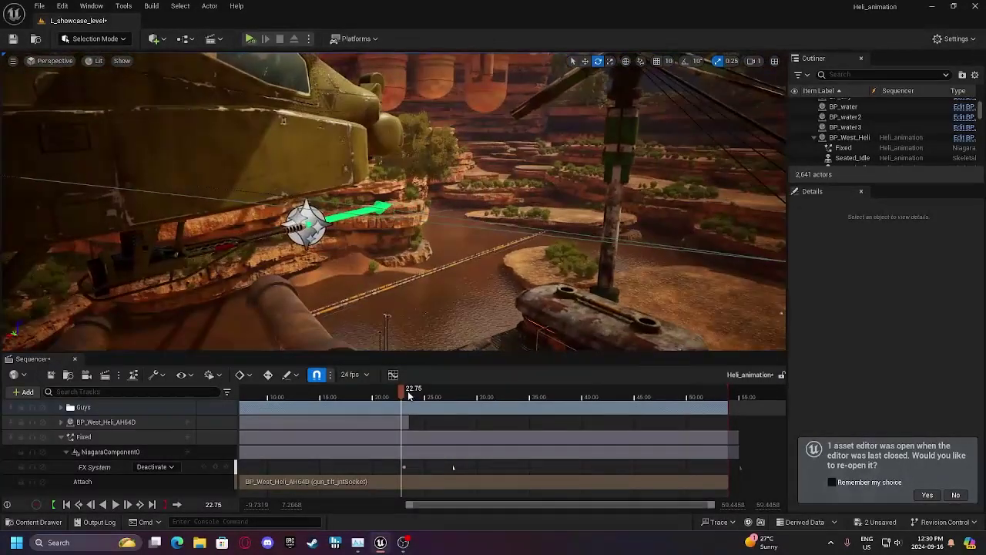
# Move the Fixed track into the Guys folder and collapse the folder.
pyautogui.click(61, 437)
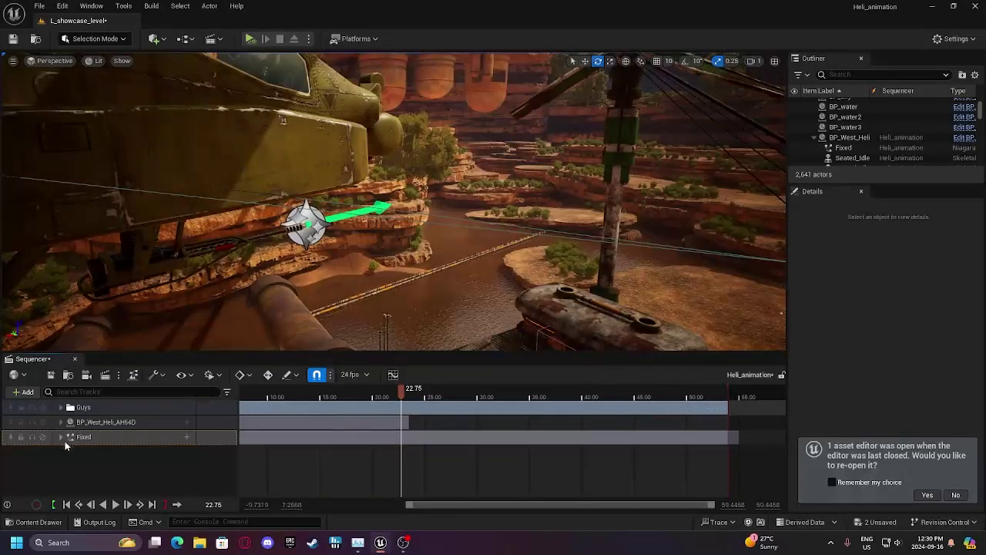
pyautogui.moveTo(92, 440); pyautogui.dragTo(95, 408)
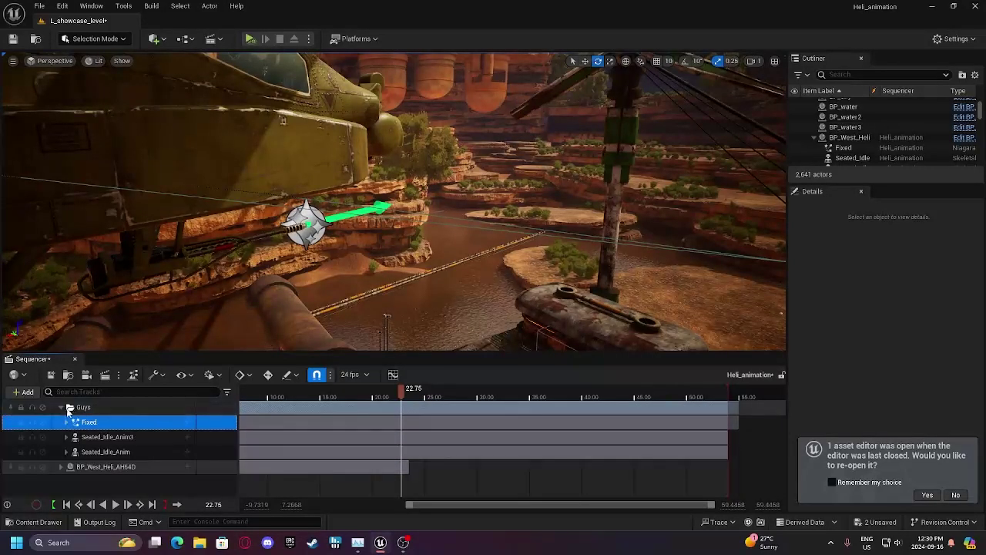
pyautogui.click(61, 407)
# Add the helicopter's MachineGunFX component to BP_West_Heli_AH64D in the sequence and give it an FX System Toggle Track.
pyautogui.click(60, 422)
pyautogui.scroll(-1, 135, 420)
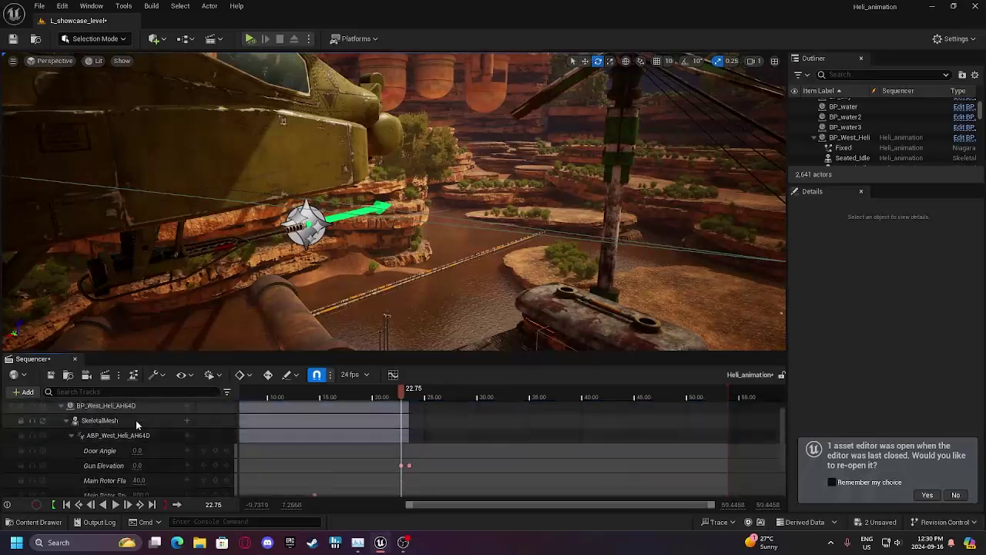
pyautogui.scroll(1, 154, 422)
pyautogui.click(186, 424)
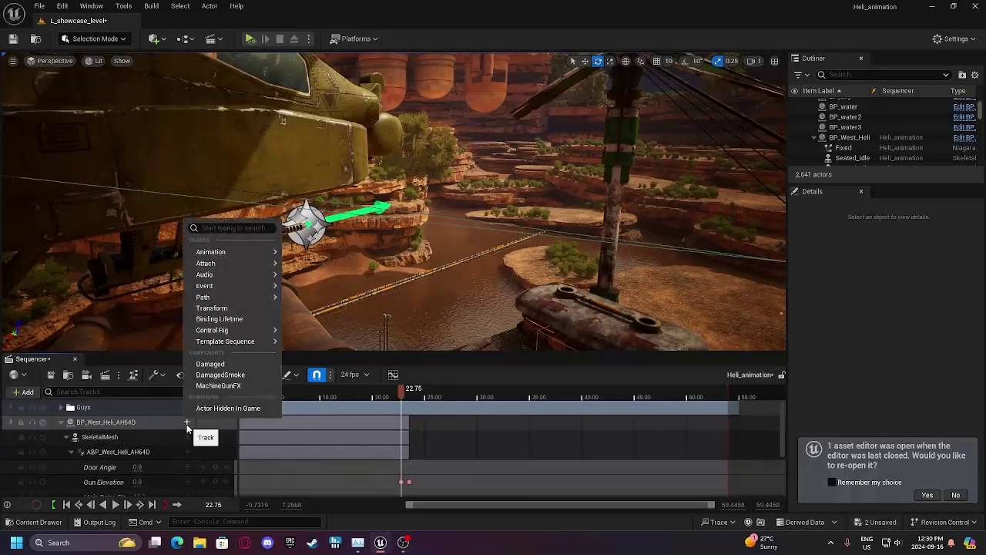
pyautogui.click(218, 385)
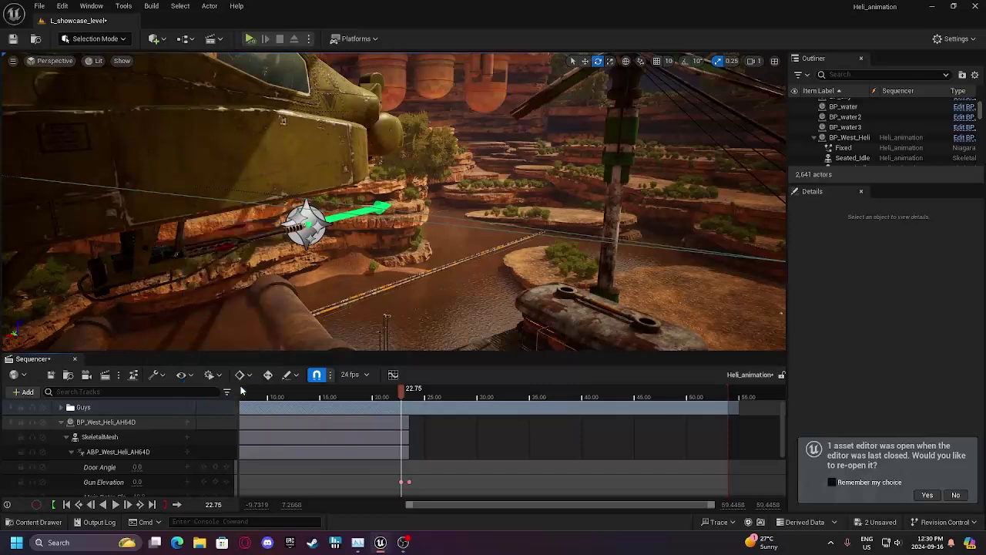
pyautogui.click(185, 425)
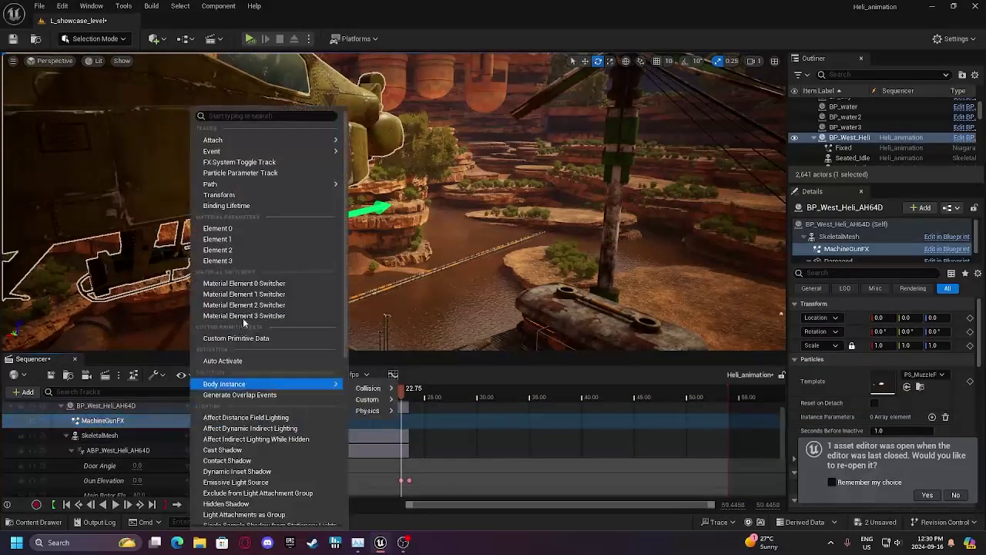
pyautogui.click(267, 163)
# Key the MachineGunFX FX System to Activate at 23.00 seconds, lined up with the start of the Fixed effect's gunfire.
pyautogui.scroll(-1, 385, 411)
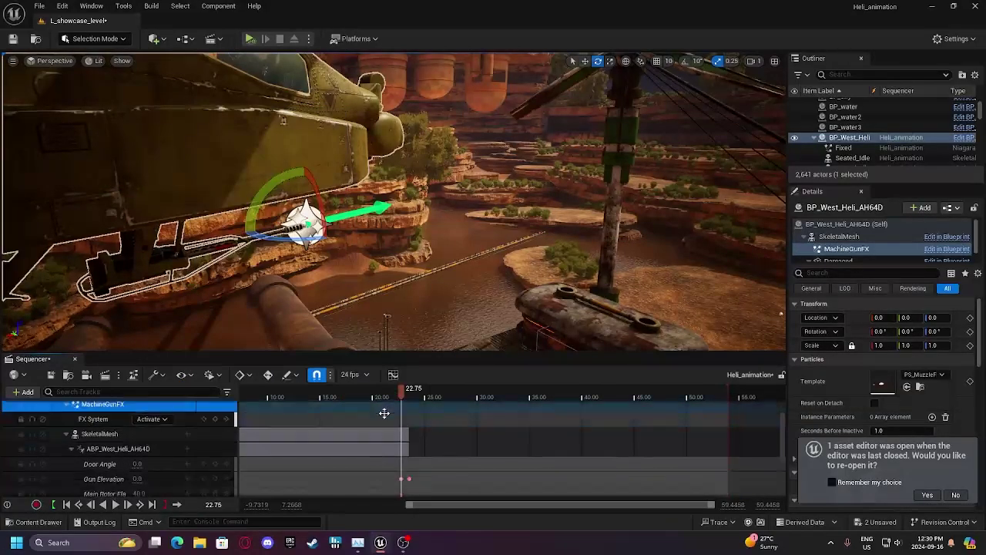
pyautogui.scroll(2, 250, 412)
pyautogui.click(62, 409)
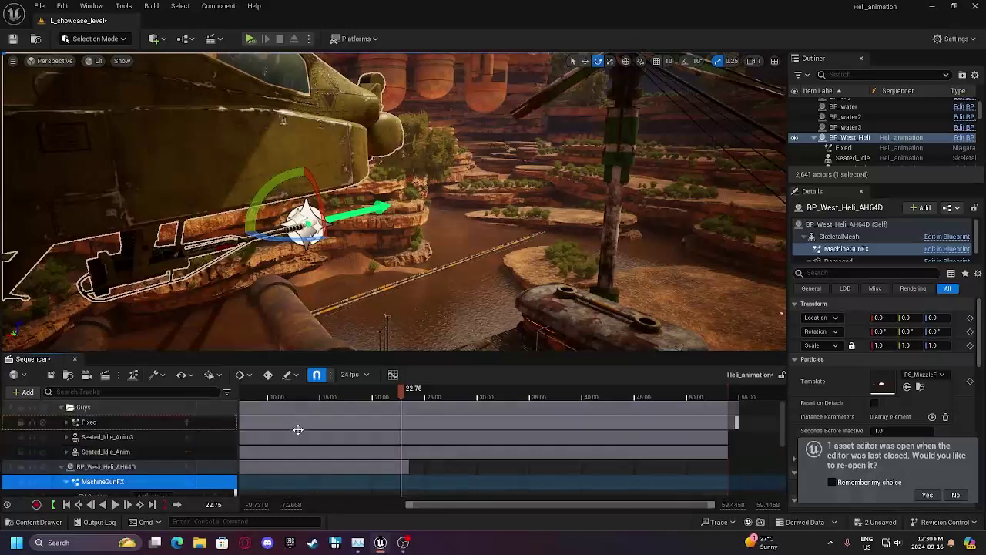
pyautogui.click(67, 423)
pyautogui.scroll(-2, 357, 434)
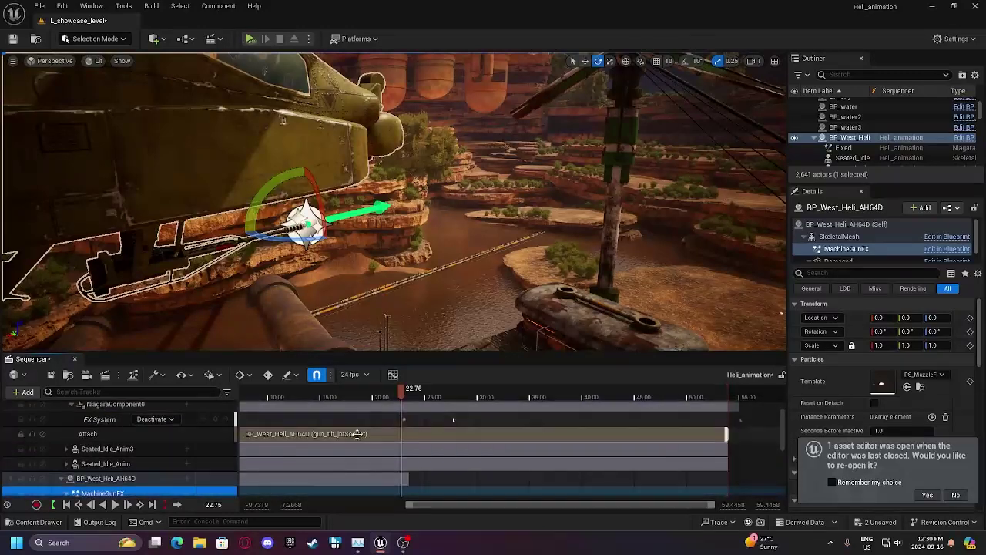
pyautogui.click(406, 418)
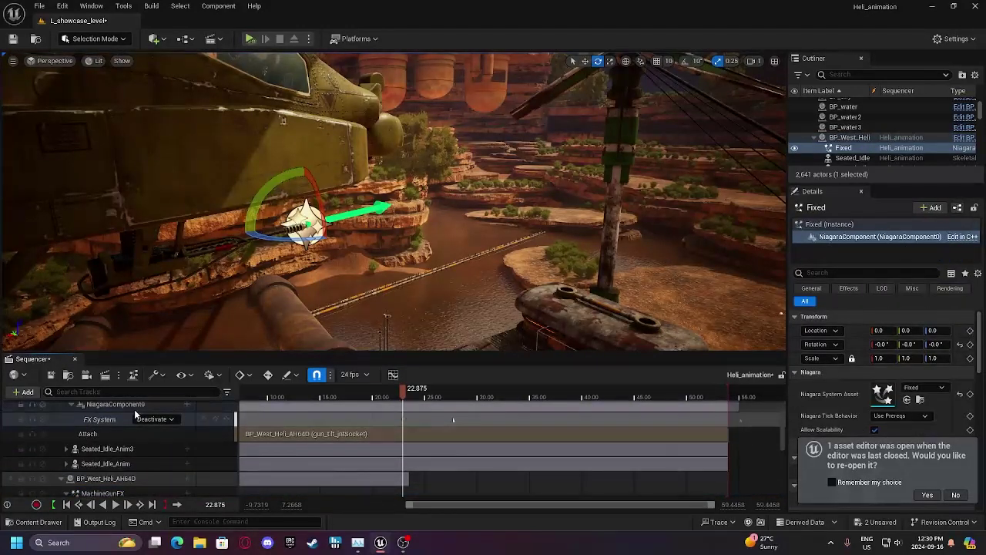
pyautogui.moveTo(404, 388); pyautogui.dragTo(407, 392)
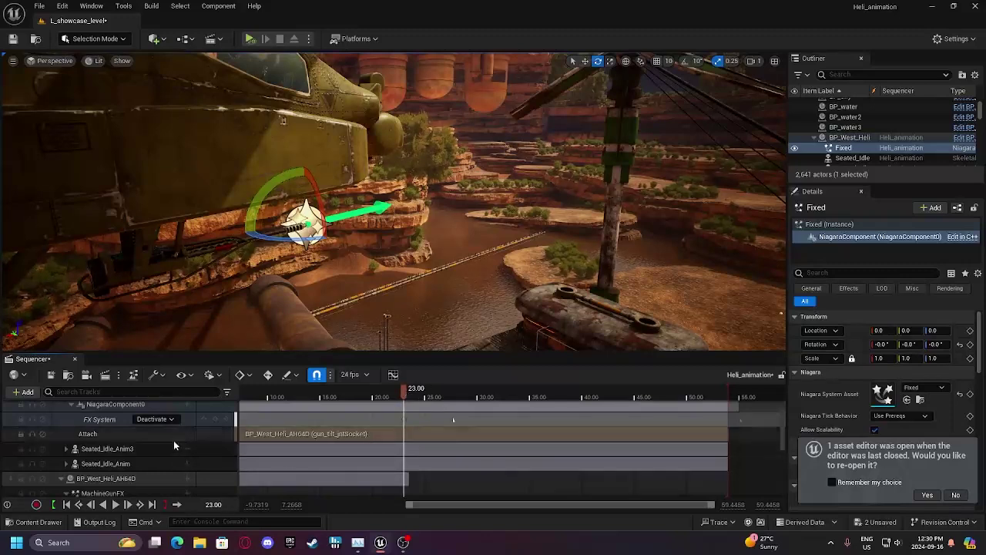
pyautogui.scroll(1, 184, 423)
pyautogui.scroll(-2, 185, 429)
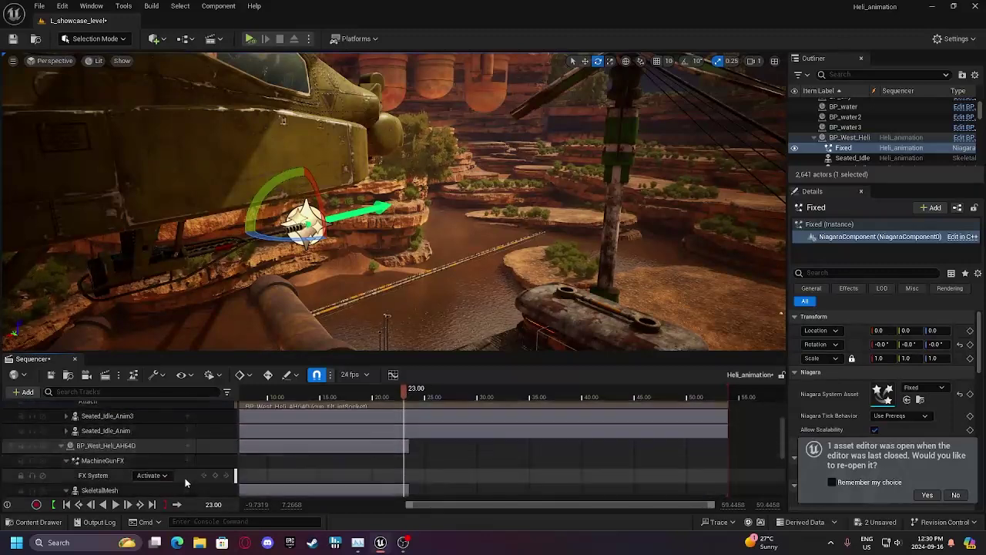
pyautogui.scroll(2, 425, 423)
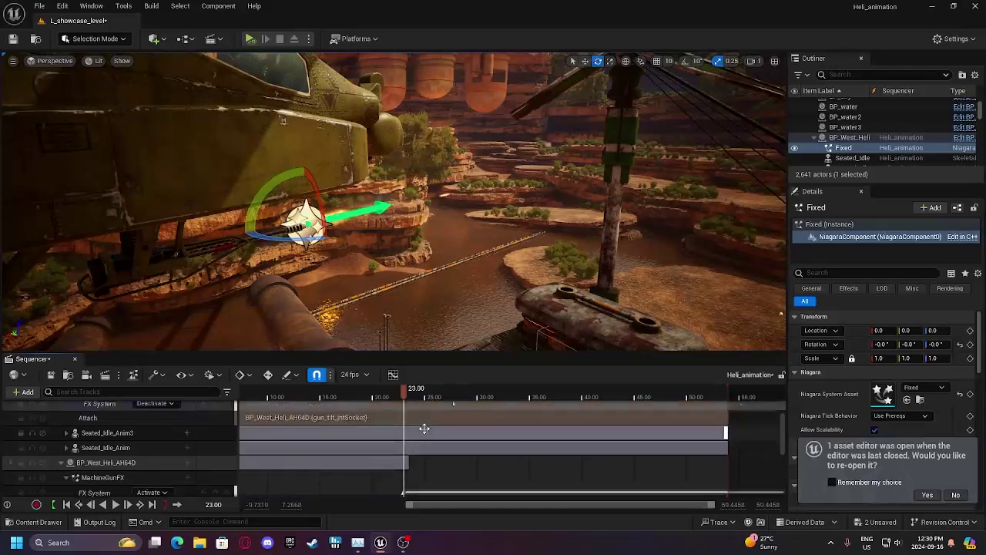
# Key the MachineGunFX FX System to Deactivate at 27.625 seconds.
pyautogui.moveTo(456, 398); pyautogui.dragTo(452, 399)
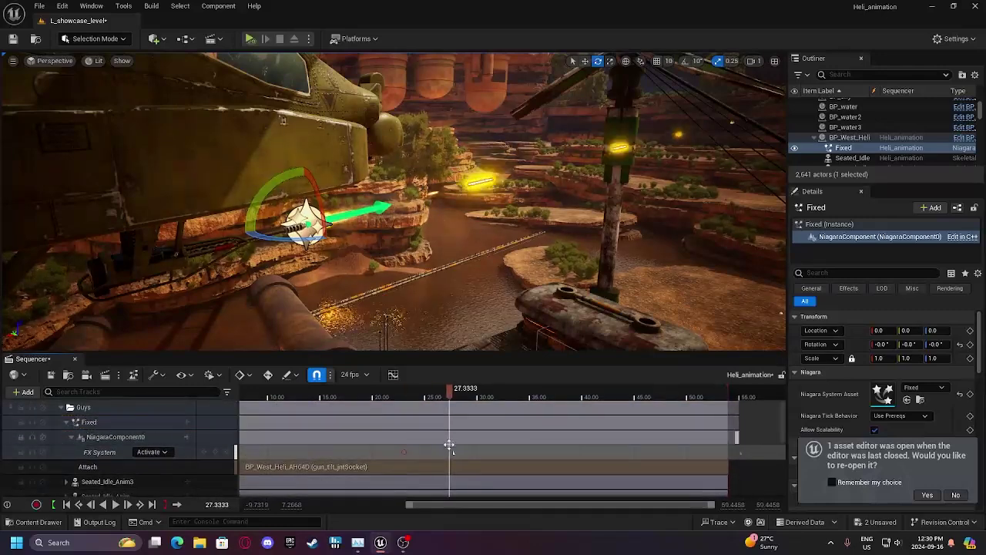
pyautogui.press('Right')
pyautogui.scroll(-6, 104, 472)
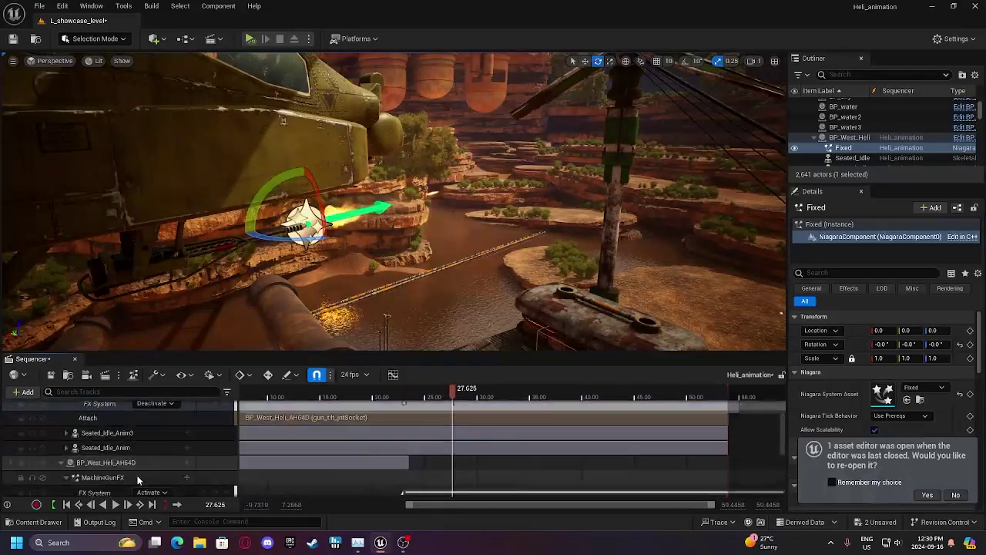
pyautogui.click(158, 444)
pyautogui.click(164, 468)
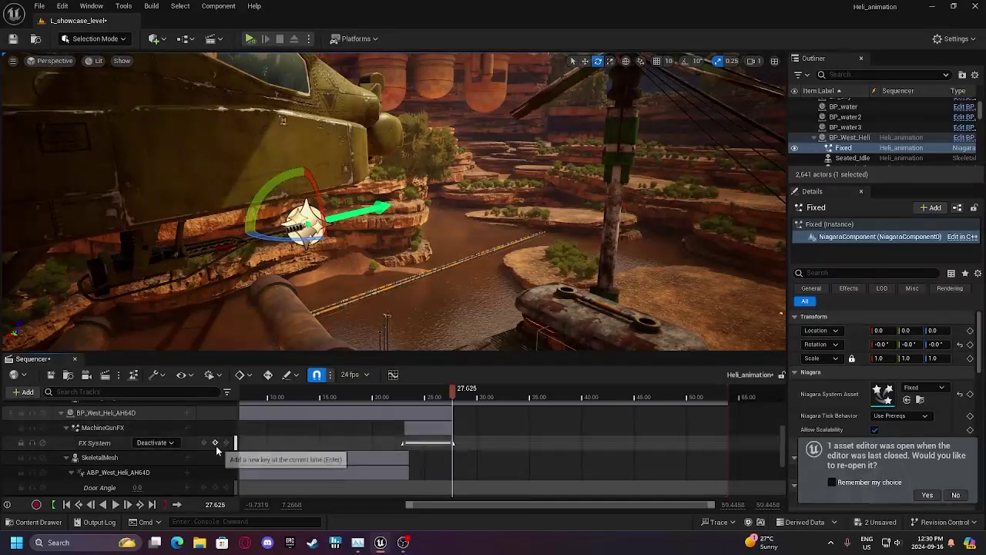
# Extend the timeline view to before zero and key the MachineGunFX FX System to Deactivate at about -0.71 seconds.
pyautogui.moveTo(454, 389); pyautogui.dragTo(231, 394)
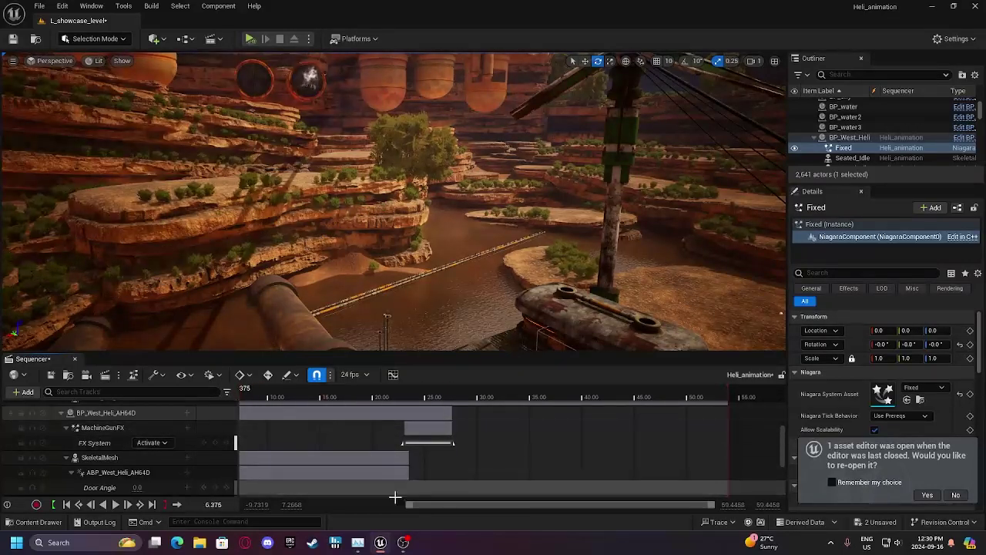
pyautogui.moveTo(409, 505); pyautogui.dragTo(238, 488)
pyautogui.moveTo(317, 398); pyautogui.dragTo(311, 397)
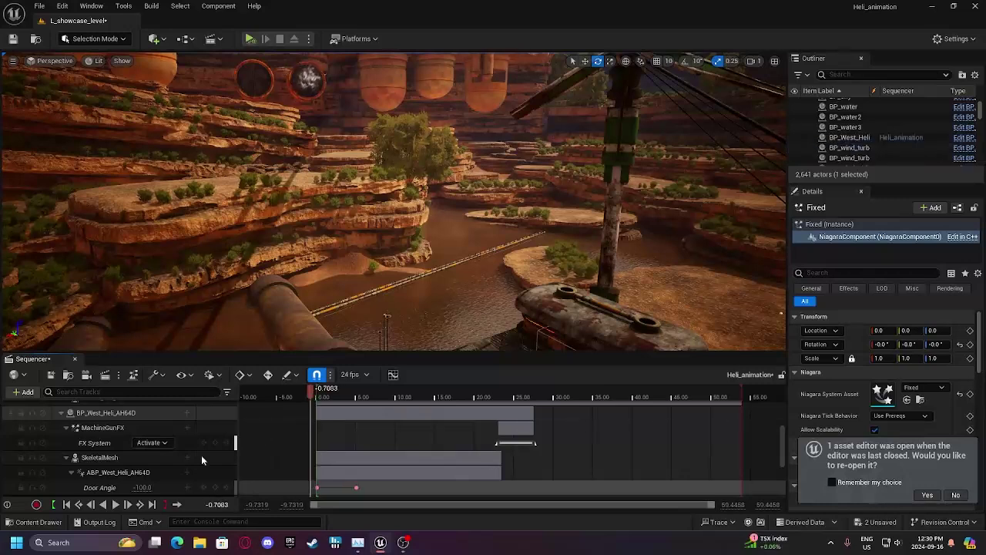
pyautogui.click(168, 468)
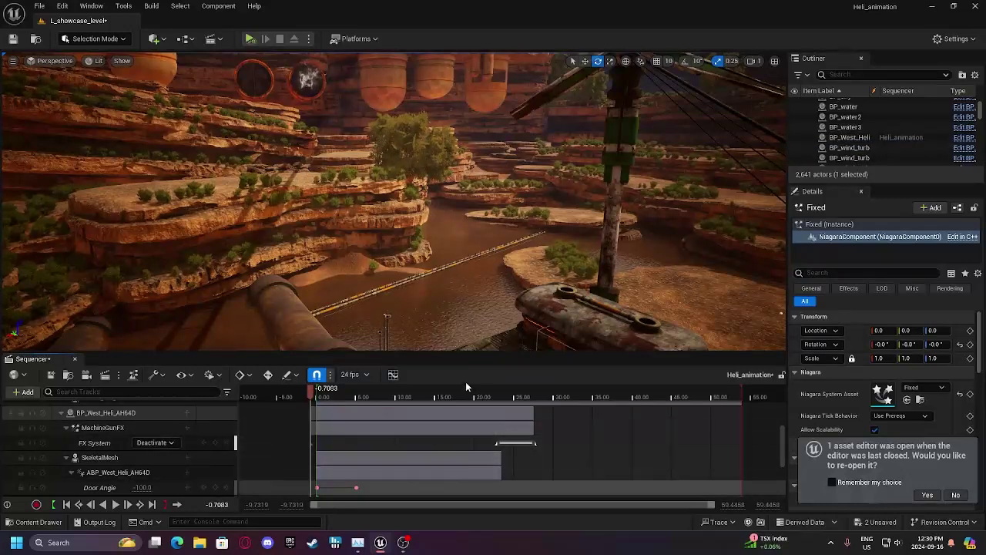
# Key the MachineGunFX FX System to Deactivate at about 22.67 seconds and past the sequence end at about 54.96 seconds.
pyautogui.click(496, 395)
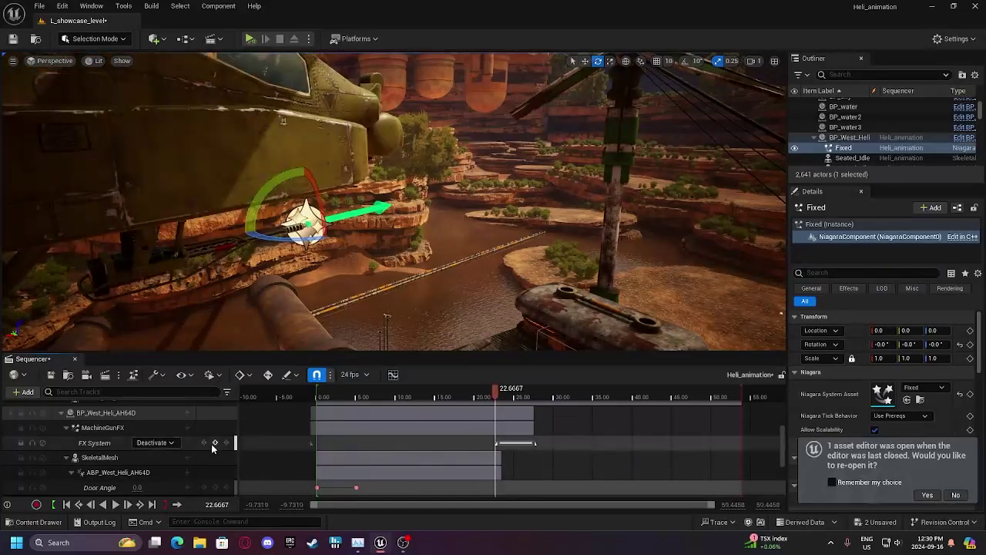
pyautogui.moveTo(656, 400); pyautogui.dragTo(751, 395)
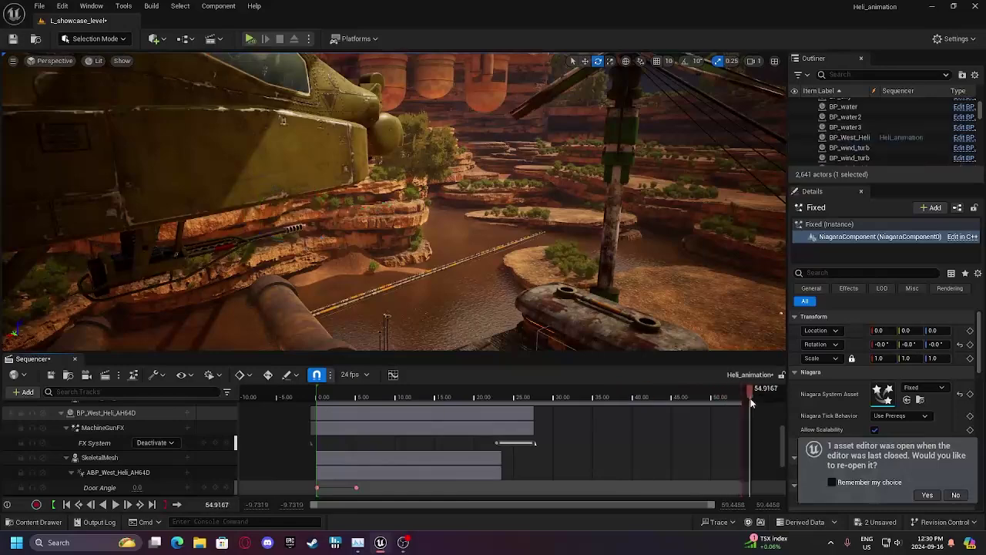
pyautogui.click(216, 445)
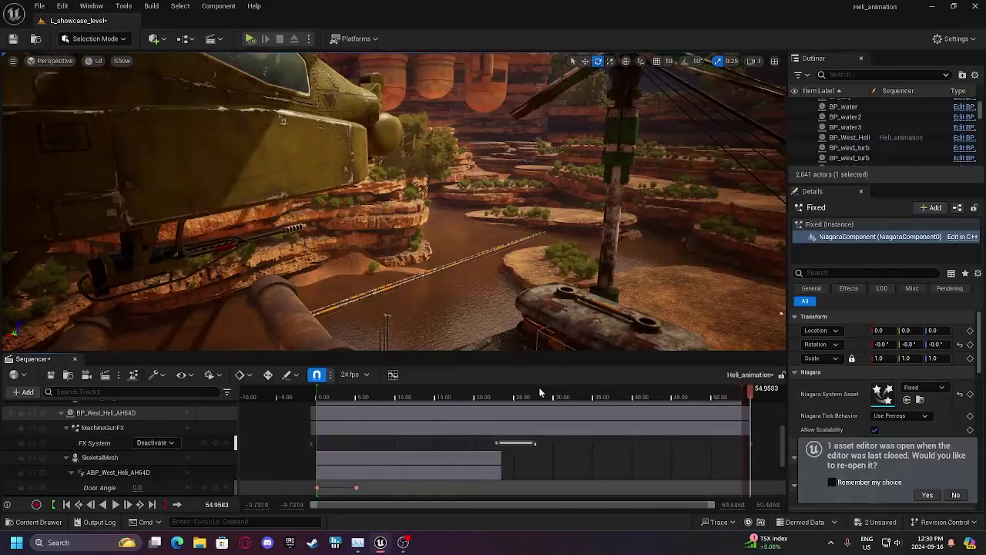
# Replay the gunfire from about 23 to 27.7 seconds and inspect the combined muzzle flash and tracers from several angles.
pyautogui.moveTo(539, 395); pyautogui.dragTo(500, 398)
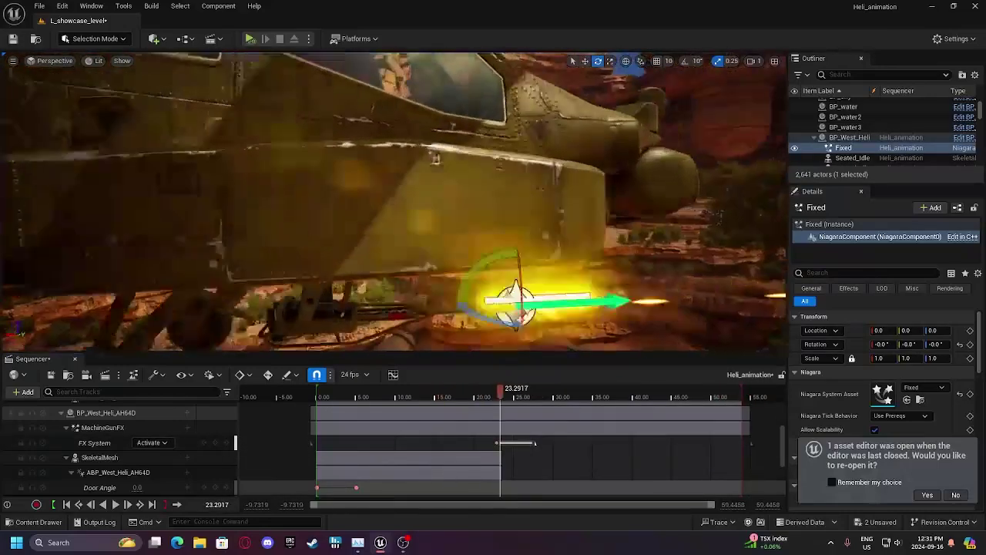
pyautogui.moveTo(395, 201); pyautogui.dragTo(470, 285, button='right')
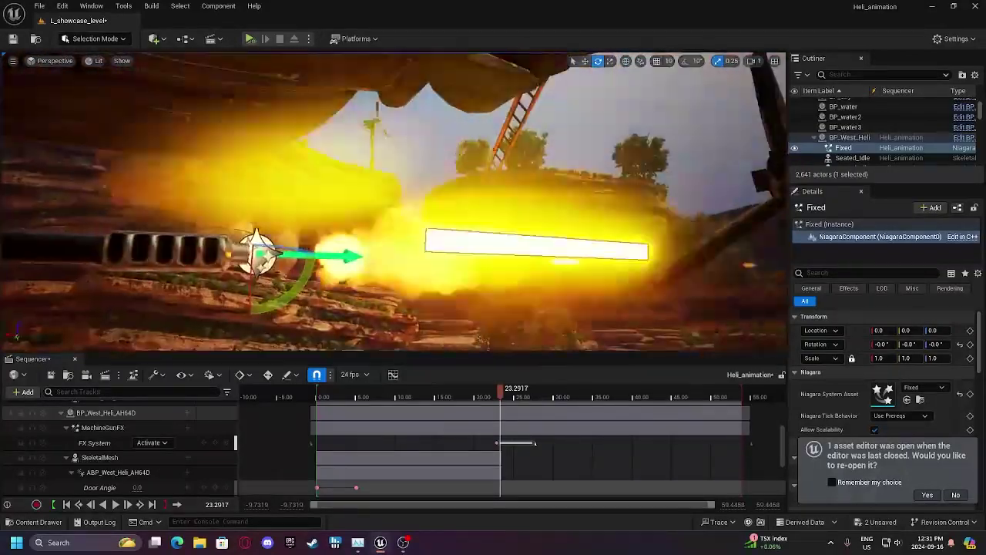
pyautogui.moveTo(487, 346); pyautogui.dragTo(518, 348, button='right')
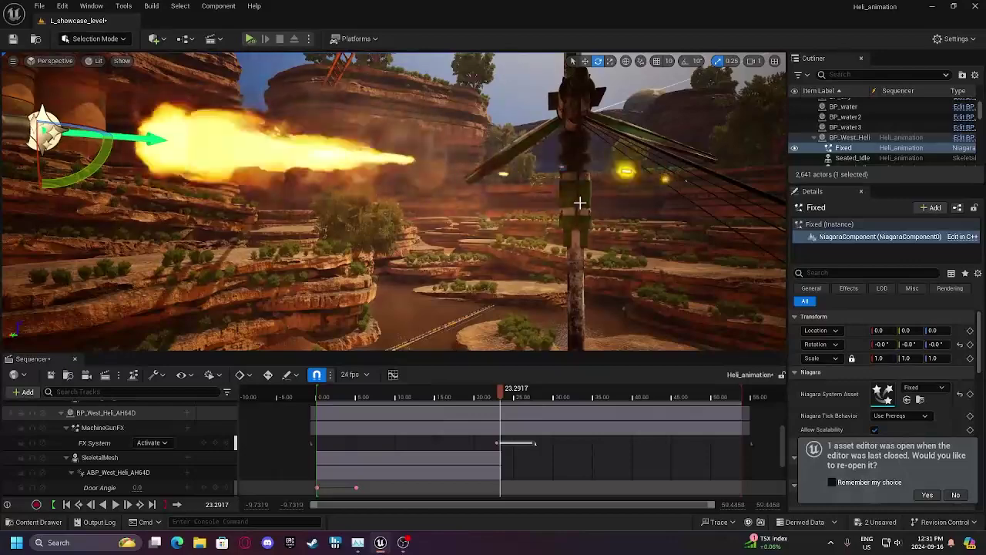
pyautogui.moveTo(502, 392); pyautogui.dragTo(498, 392)
pyautogui.press('space')
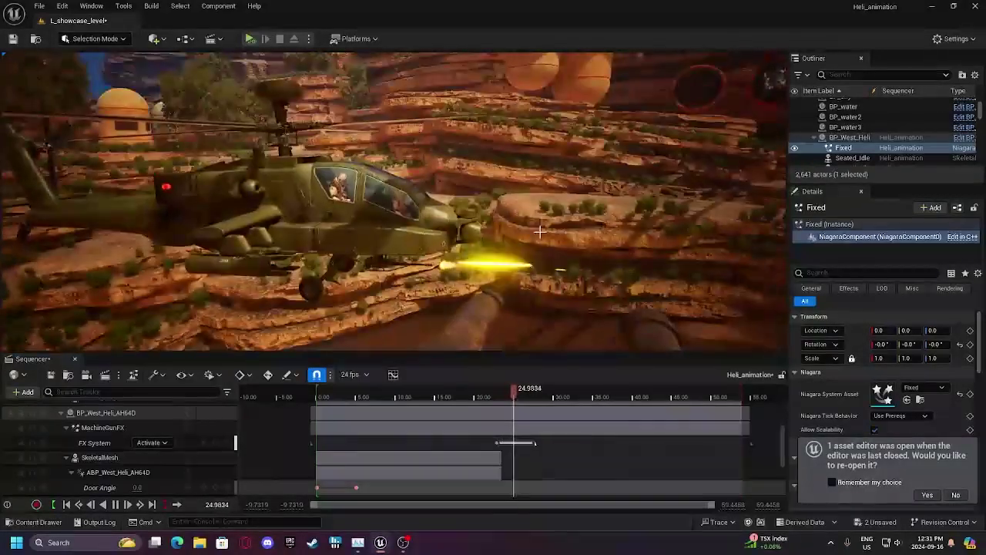
pyautogui.click(537, 393)
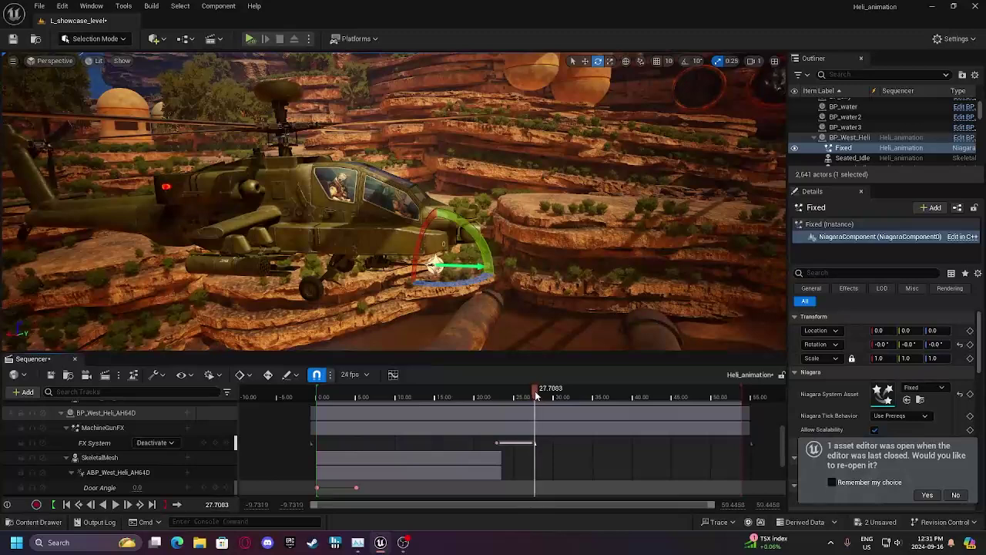
# Collapse the Guys folder in the sequence's track list.
pyautogui.scroll(2, 144, 447)
pyautogui.click(62, 445)
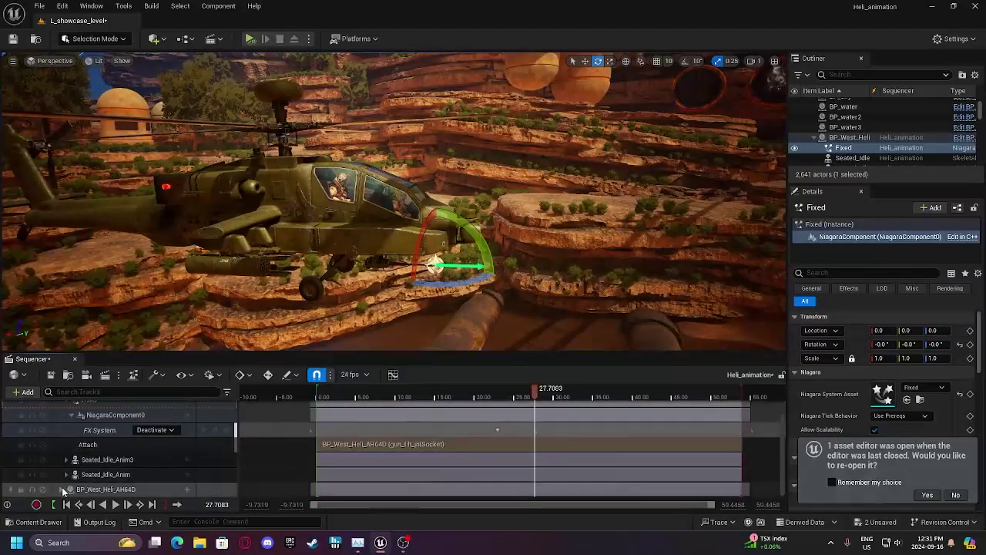
pyautogui.scroll(1, 64, 486)
pyautogui.click(62, 407)
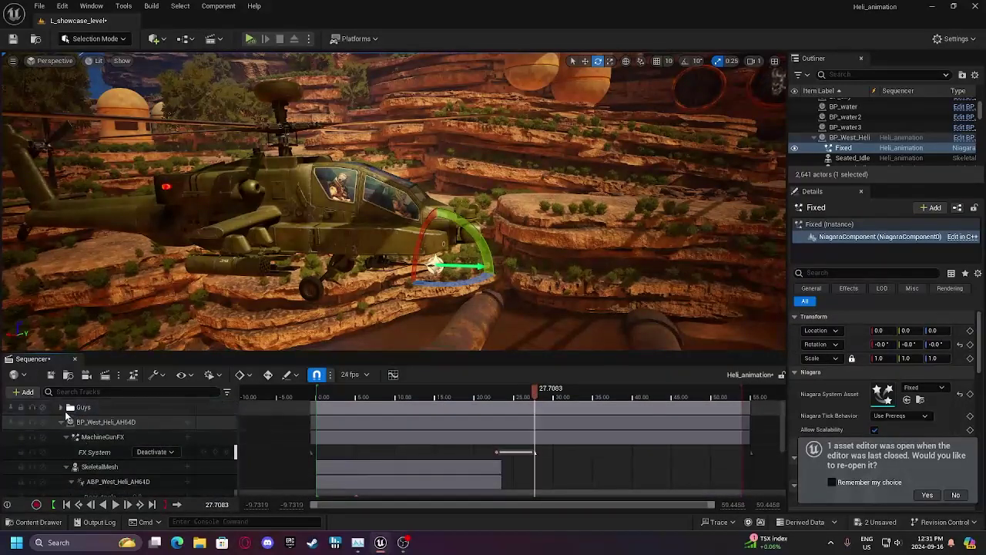
# Examine the tracks and components that can be added to BP_West_Heli_AH64D, such as Damaged and DamagedSmoke.
pyautogui.scroll(-1, 176, 414)
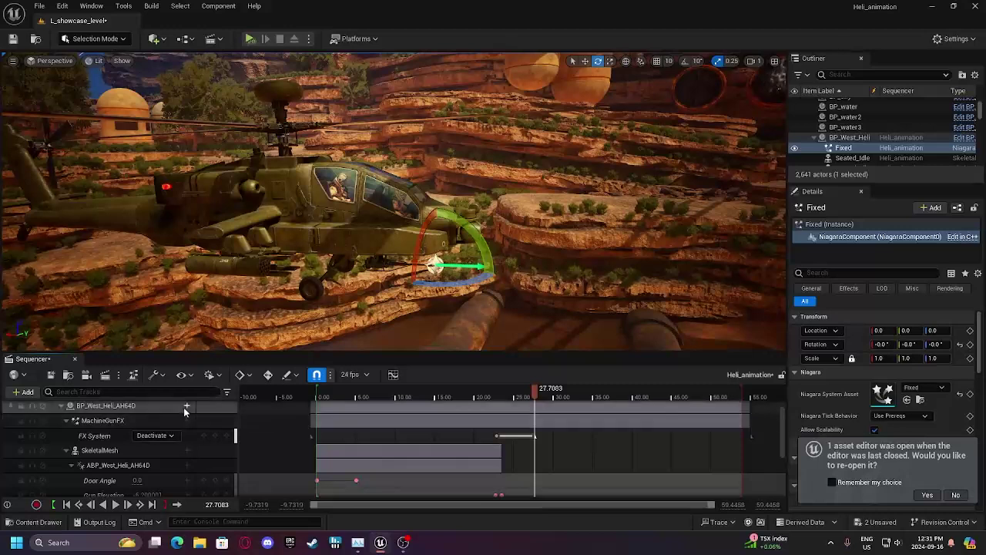
pyautogui.click(185, 407)
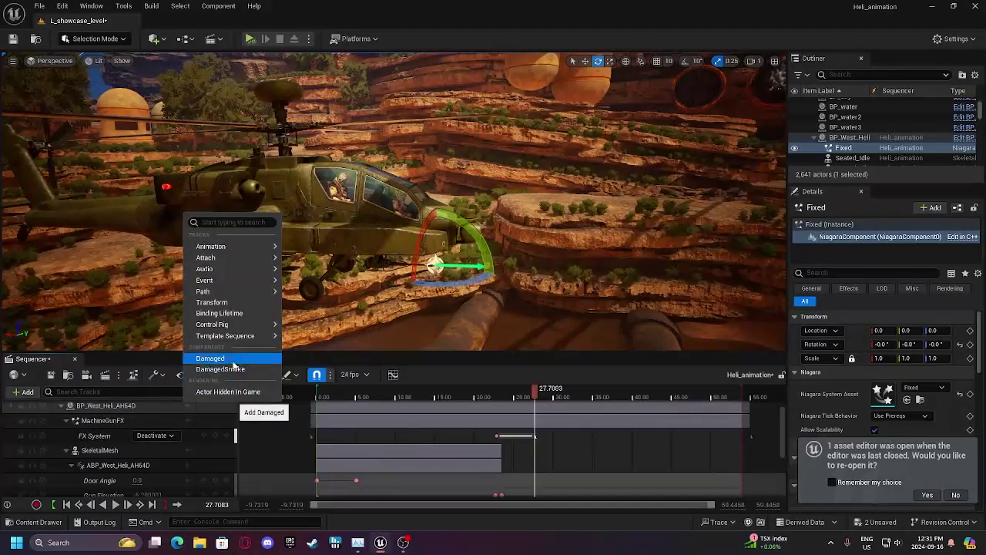
pyautogui.moveTo(231, 335)
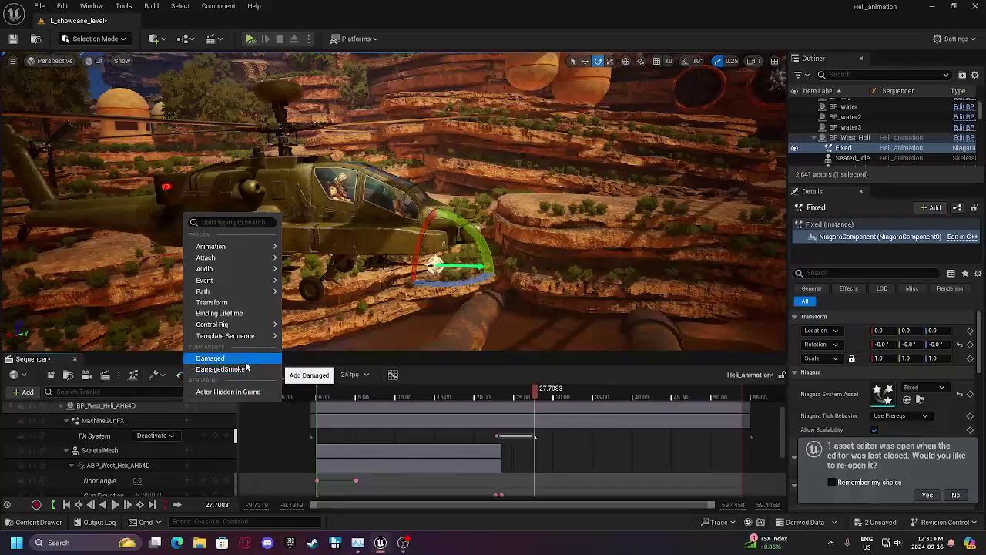
# Replay the helicopter's gunfire from about 22.33 seconds and watch the tracers from several angles.
pyautogui.moveTo(353, 288); pyautogui.dragTo(289, 285, button='right')
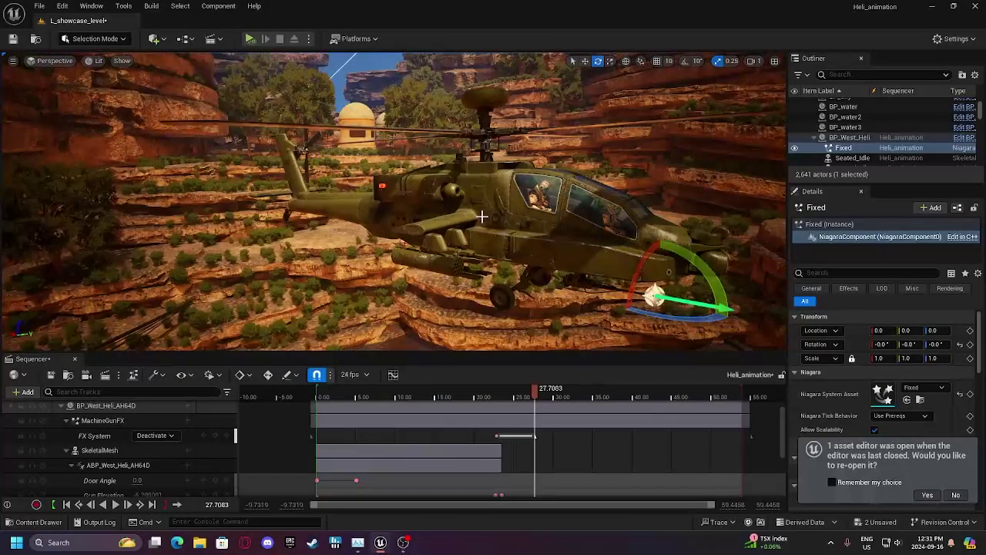
pyautogui.moveTo(481, 216); pyautogui.dragTo(479, 336, button='right')
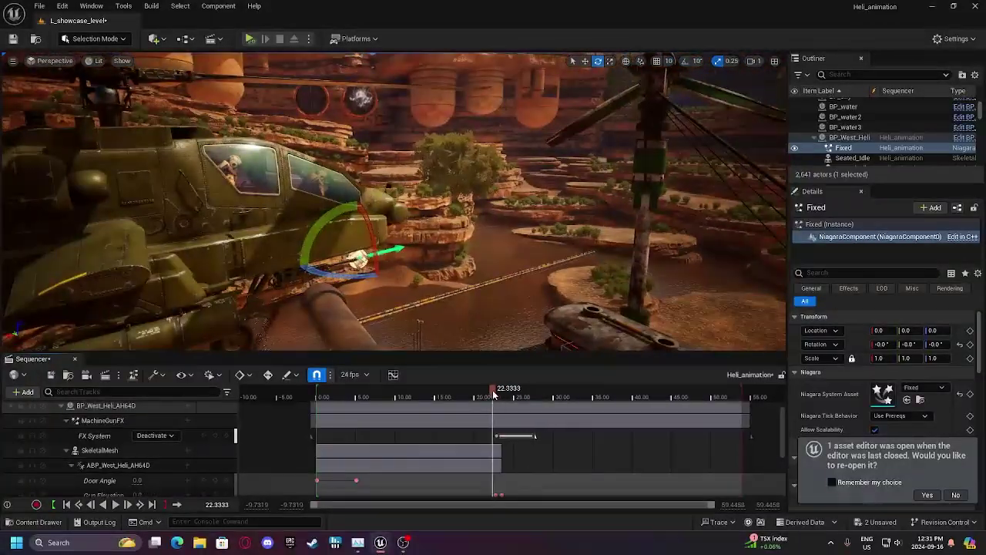
pyautogui.moveTo(491, 277); pyautogui.dragTo(443, 271, button='right')
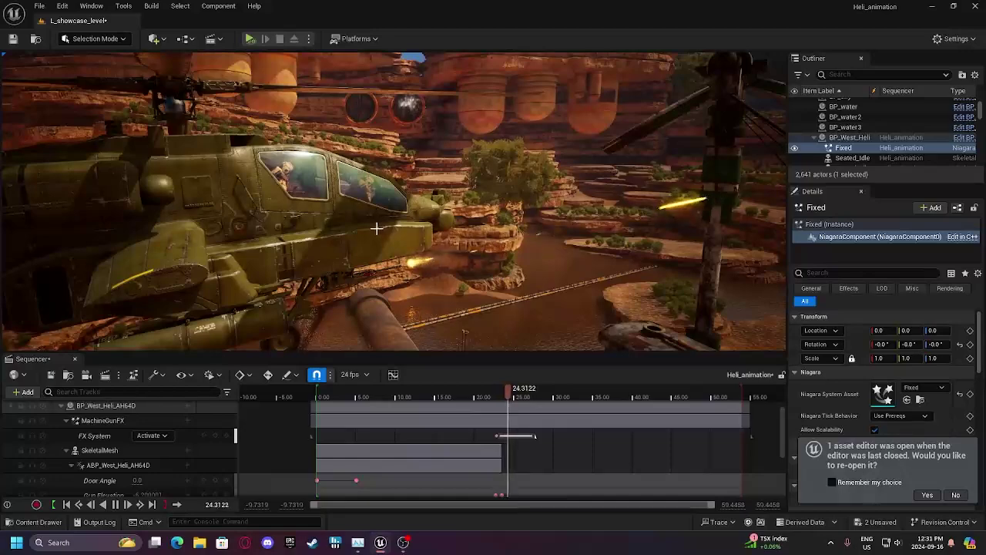
pyautogui.moveTo(377, 228); pyautogui.dragTo(408, 223, button='right')
pyautogui.moveTo(484, 223); pyautogui.dragTo(454, 228, button='right')
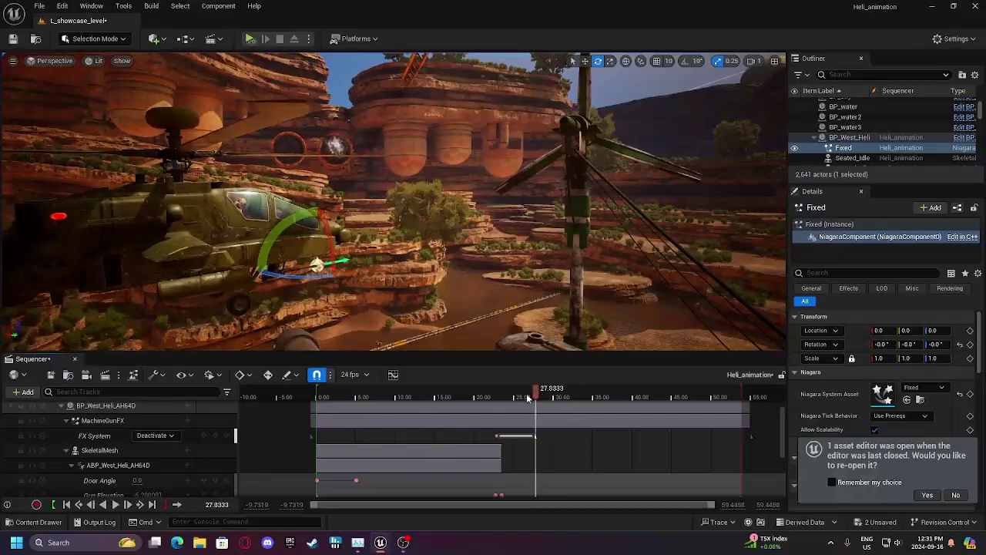
# Go to 25.9583 seconds, inspect the tracers around the green-and-white pylon, and briefly run the level.
pyautogui.press('w')
pyautogui.moveTo(529, 321); pyautogui.dragTo(572, 258, button='right')
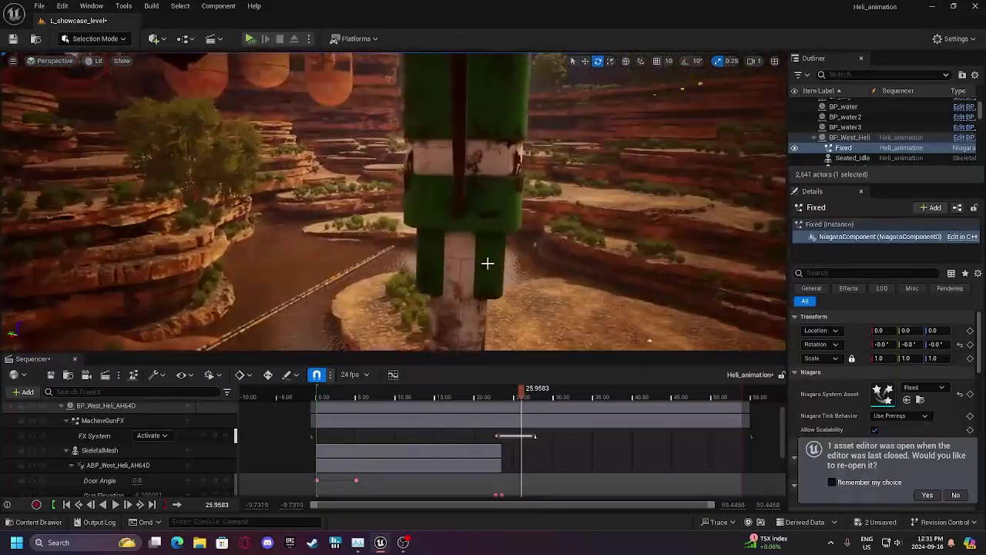
pyautogui.moveTo(487, 263); pyautogui.dragTo(486, 264, button='right')
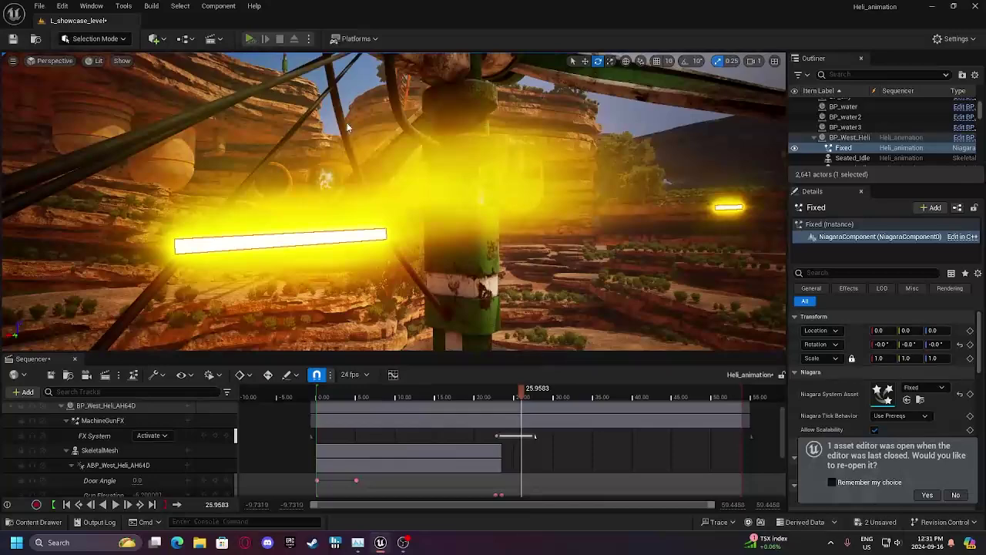
pyautogui.click(250, 39)
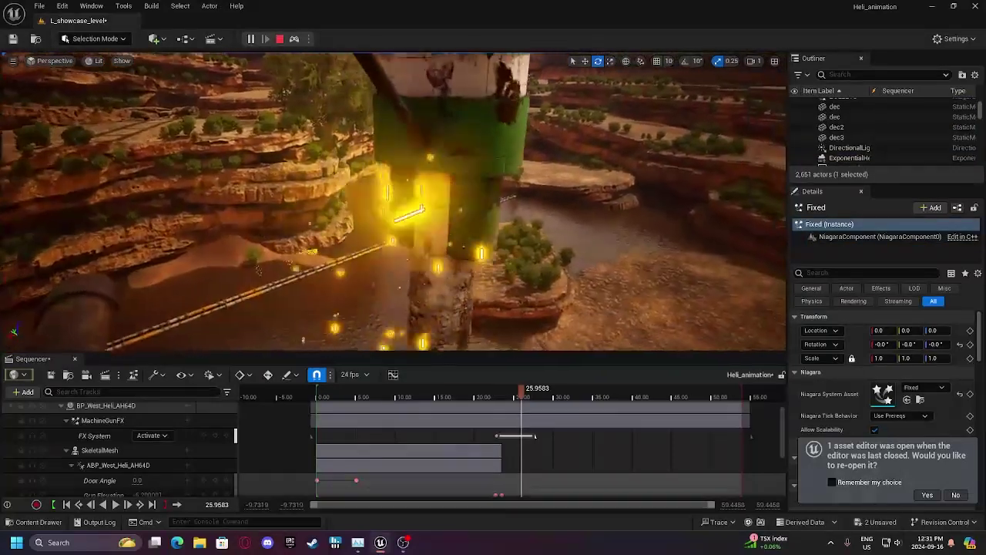
pyautogui.press('Escape')
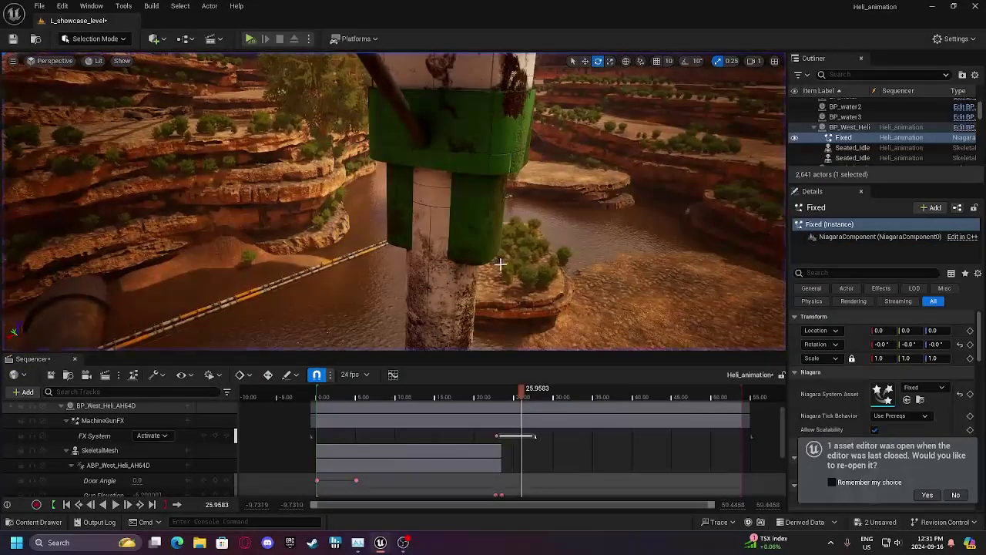
# Place P_Explosion from the StarterContent Particles folder on the green-and-white pylon at a uniform scale of 6.75.
pyautogui.hotkey('ctrl', 'space')
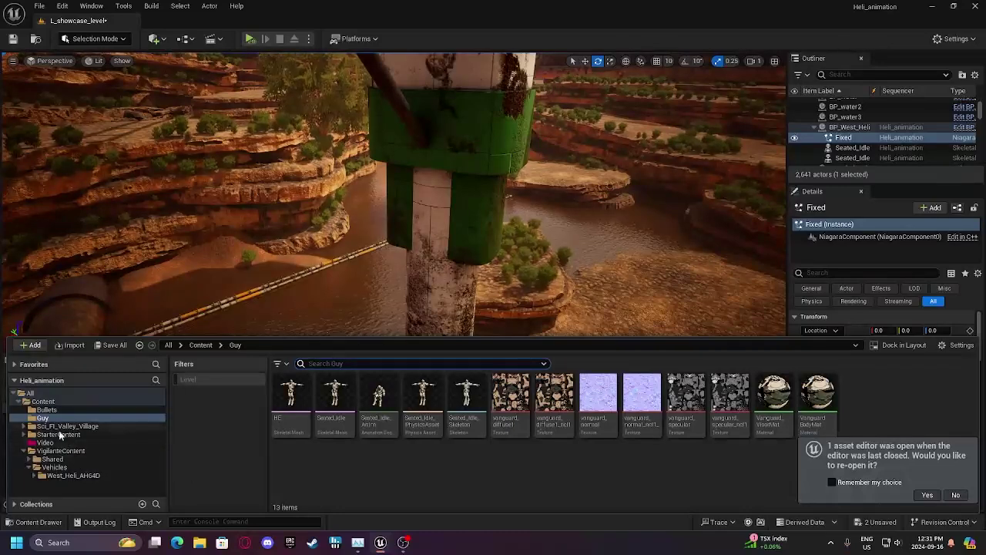
pyautogui.click(60, 434)
pyautogui.doubleClick(552, 401)
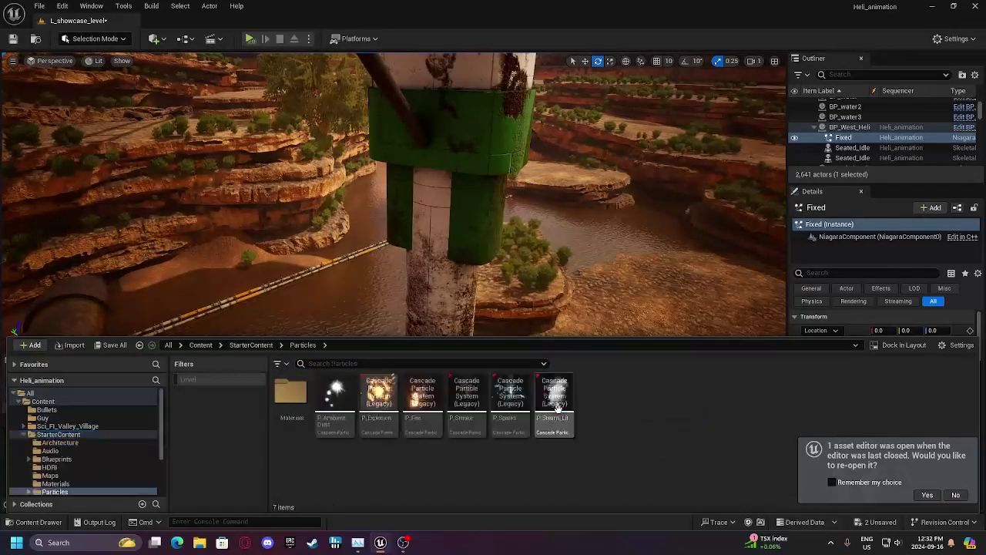
pyautogui.click(377, 394)
pyautogui.moveTo(396, 375); pyautogui.dragTo(444, 224)
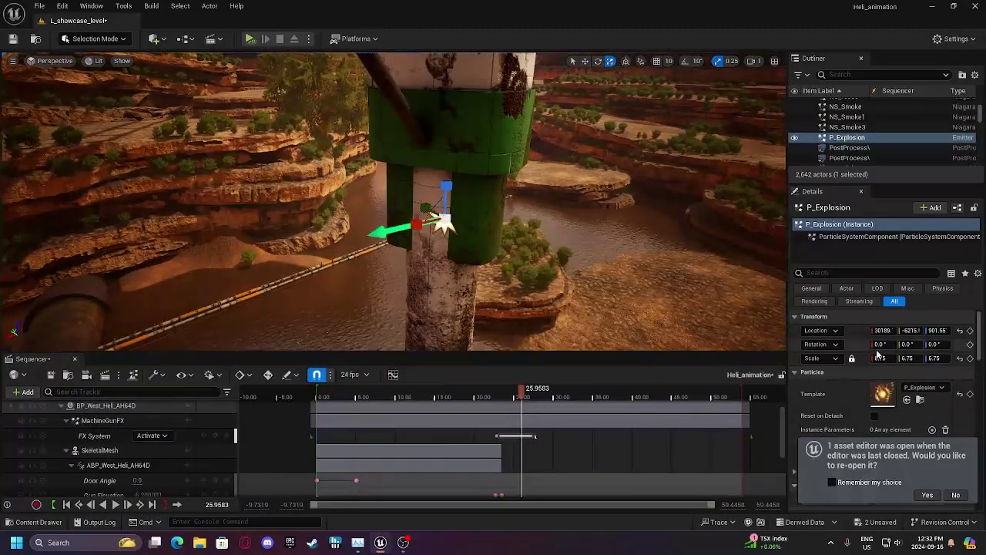
# Add the P_Explosion actor to the Heli_animation sequence and collapse the BP_West_Heli_AH64D tracks.
pyautogui.press('s')
pyautogui.moveTo(523, 270); pyautogui.dragTo(539, 212, button='right')
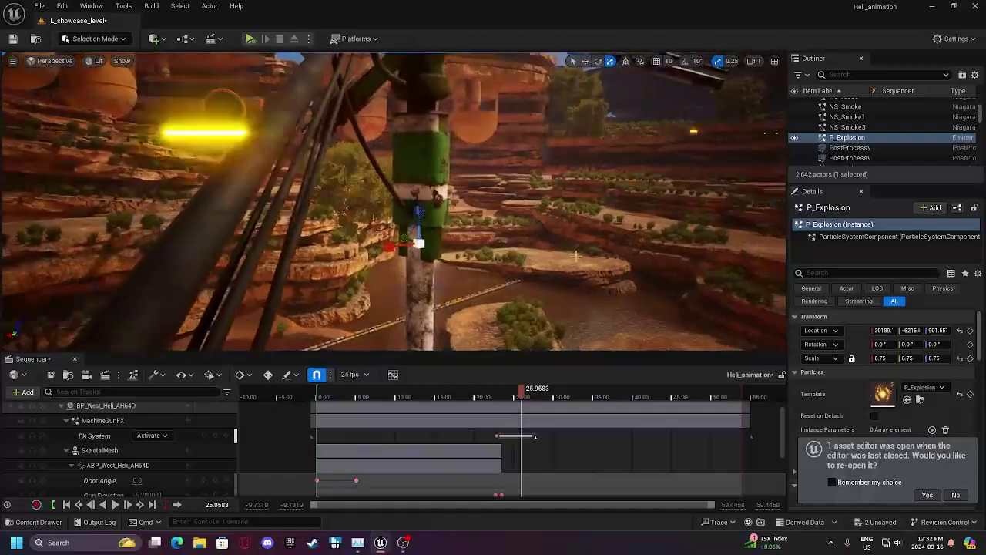
pyautogui.click(23, 391)
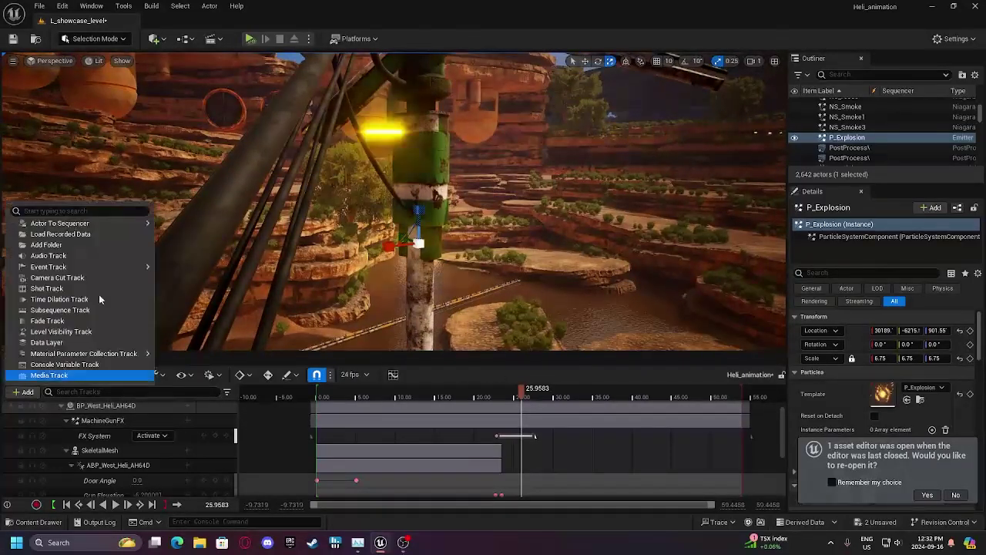
pyautogui.moveTo(77, 223)
pyautogui.click(205, 226)
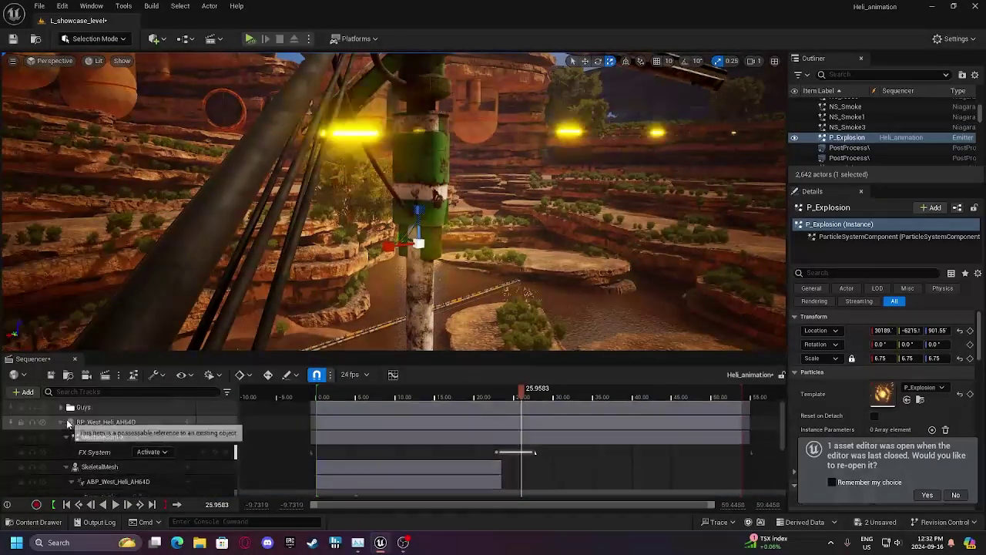
pyautogui.click(62, 422)
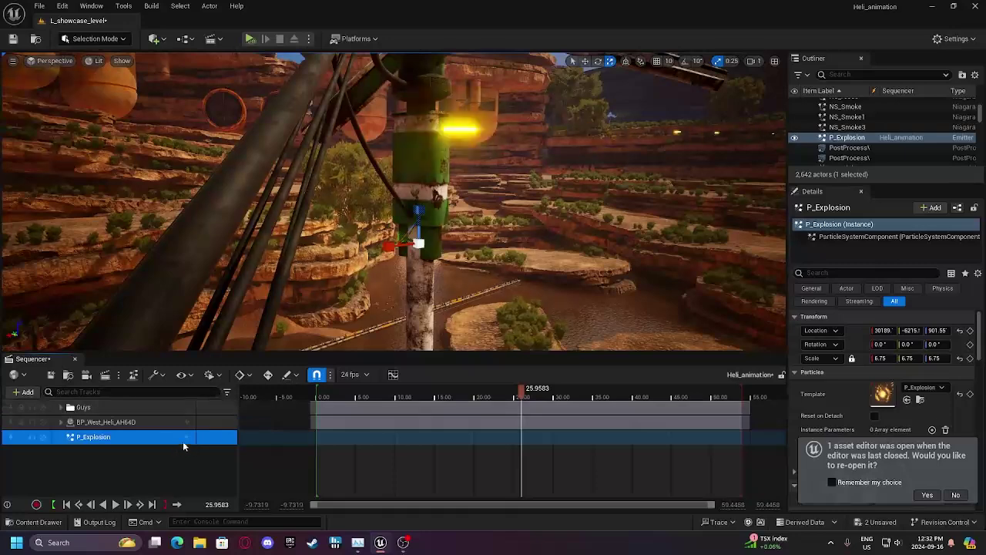
# Add an FX System Toggle Track to P_Explosion and key it to Activate at 25.9583 seconds.
pyautogui.click(188, 437)
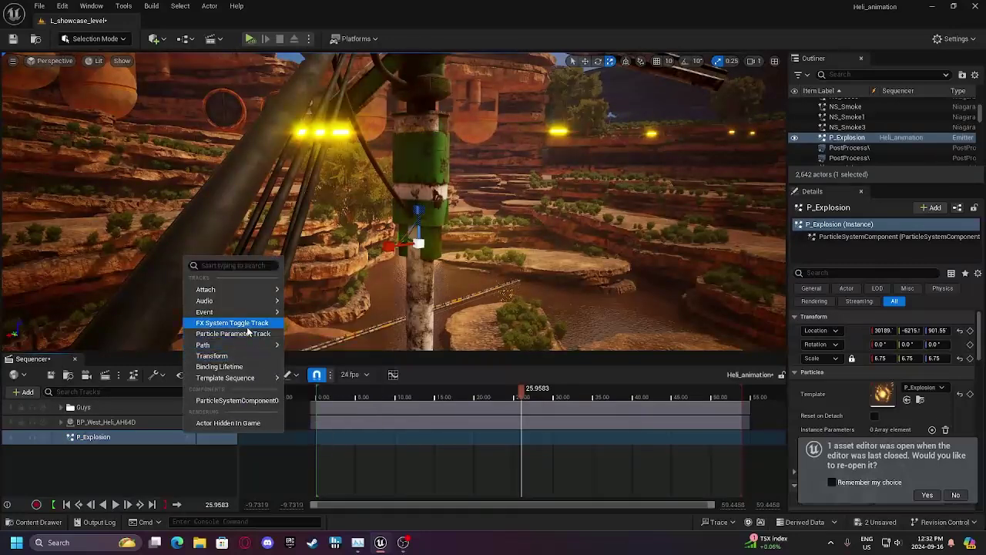
pyautogui.click(245, 328)
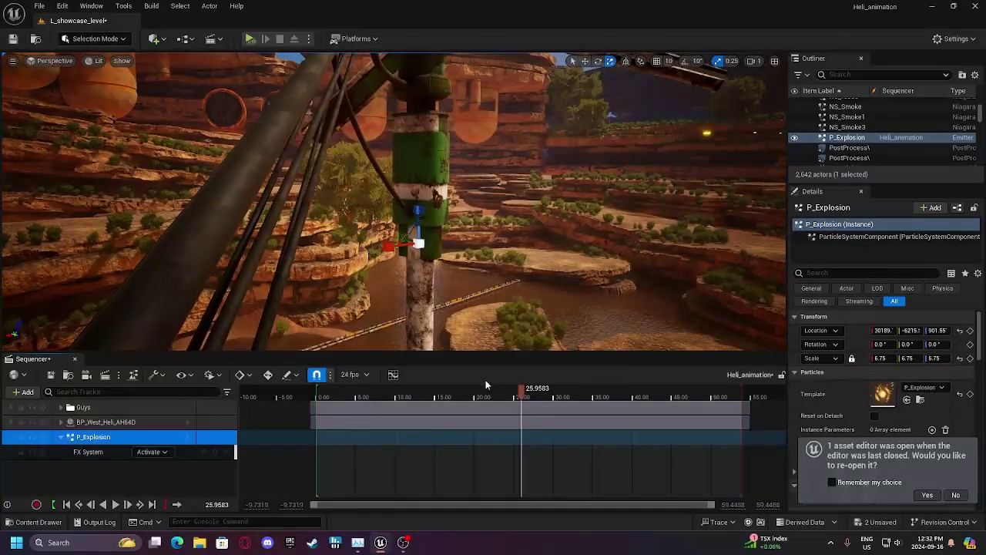
pyautogui.click(216, 451)
# Key P_Explosion's FX System to Deactivate at 26.7917 seconds and before the sequence start at -2.9167 seconds.
pyautogui.moveTo(522, 392); pyautogui.dragTo(527, 393)
pyautogui.click(151, 453)
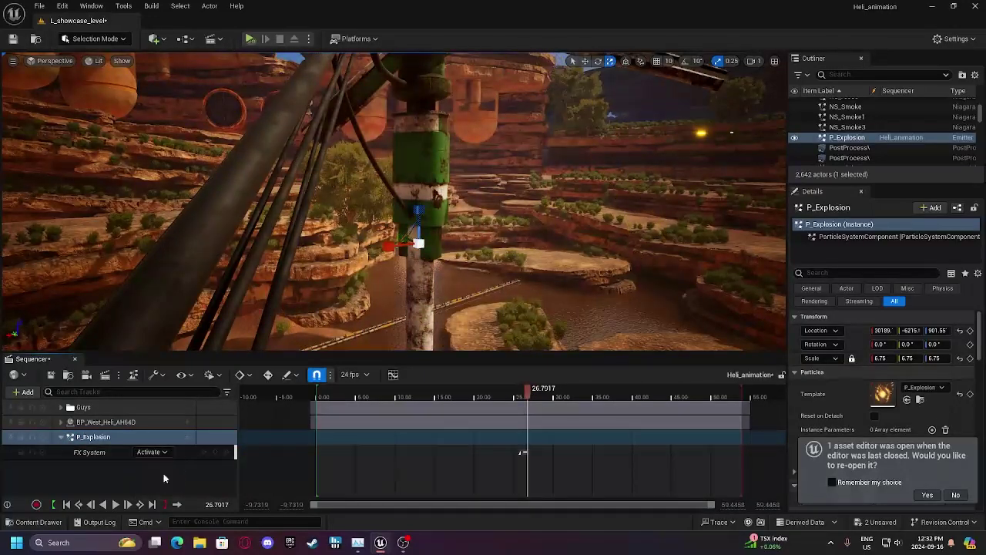
pyautogui.moveTo(262, 389); pyautogui.dragTo(292, 401)
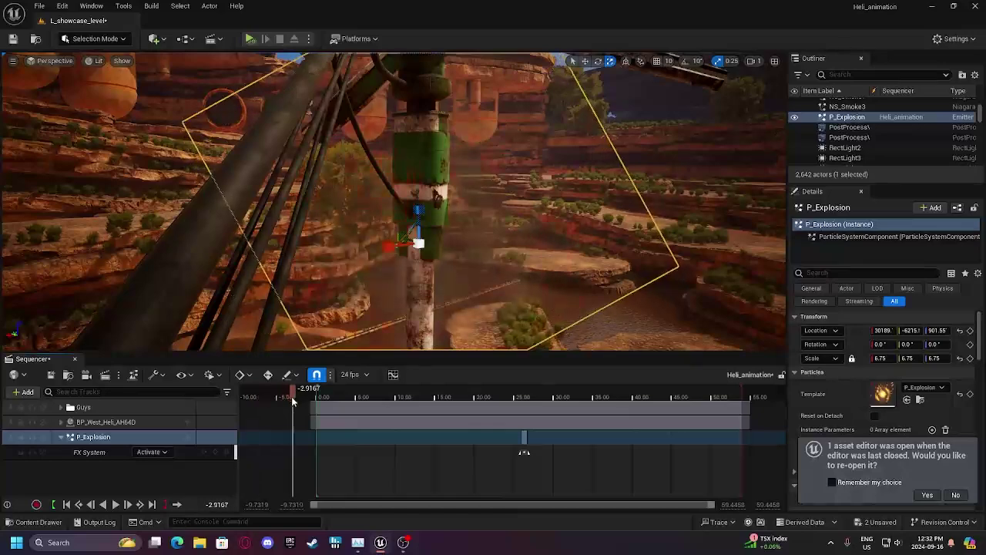
pyautogui.click(154, 452)
pyautogui.click(153, 480)
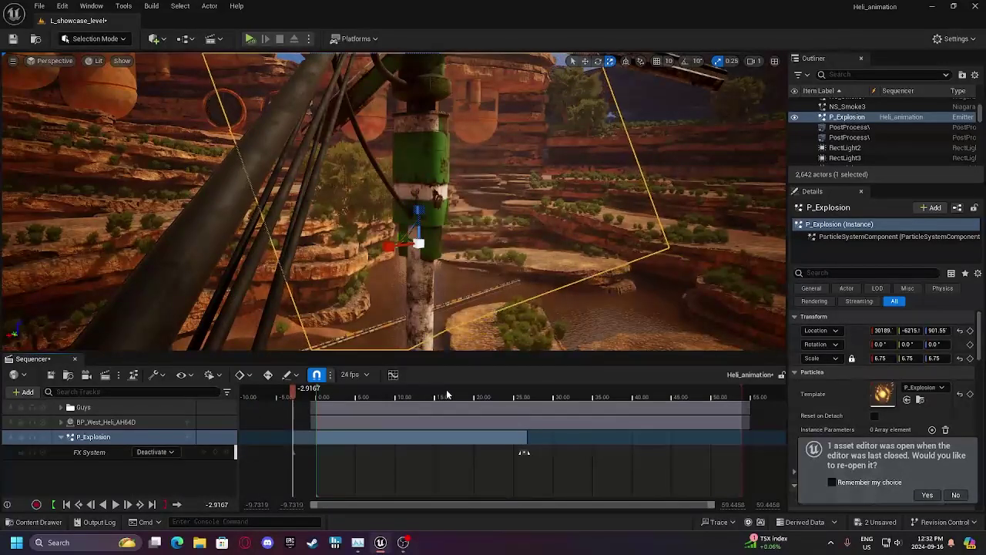
# Key P_Explosion's FX System to Deactivate at 25.5833 seconds and near the sequence end at 54.1667 seconds.
pyautogui.moveTo(446, 394); pyautogui.dragTo(519, 395)
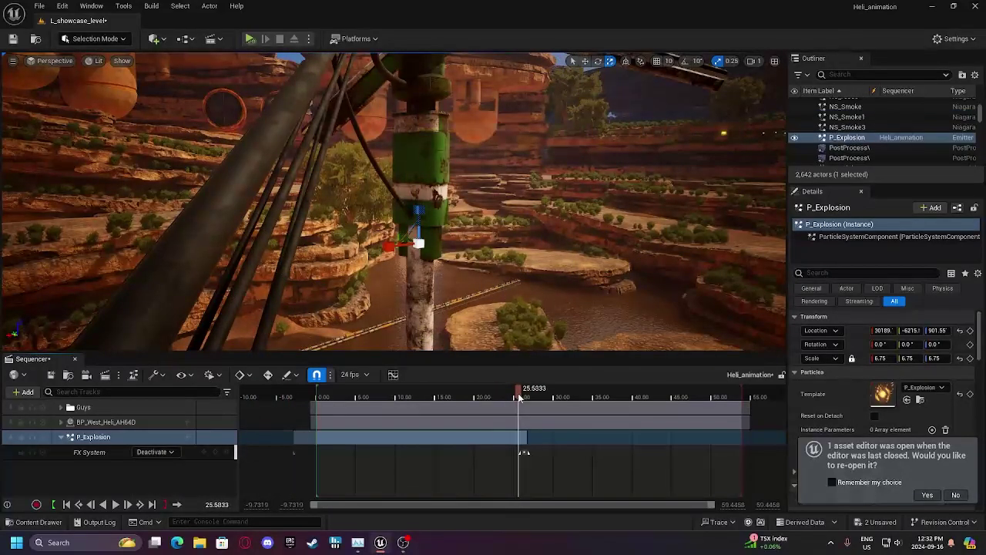
pyautogui.click(211, 452)
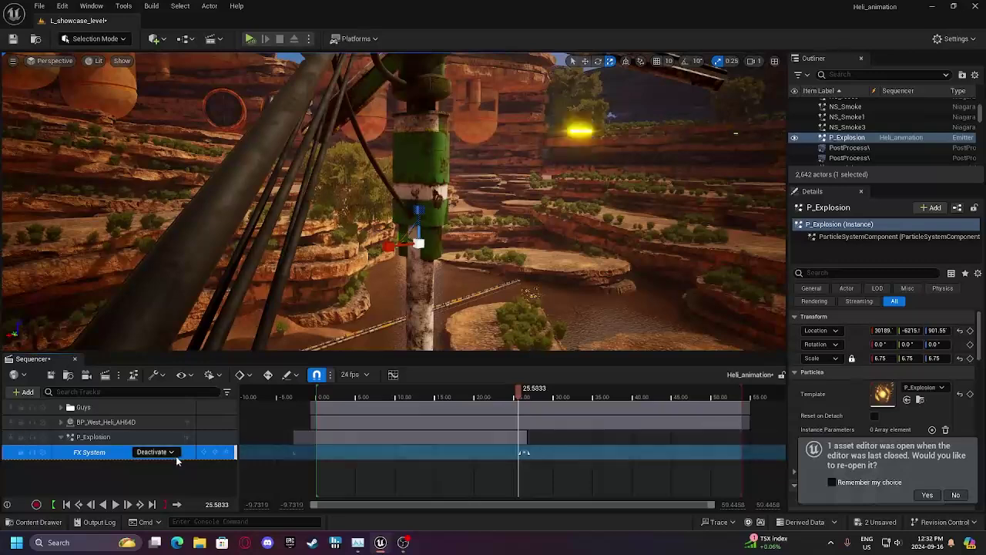
pyautogui.click(751, 394)
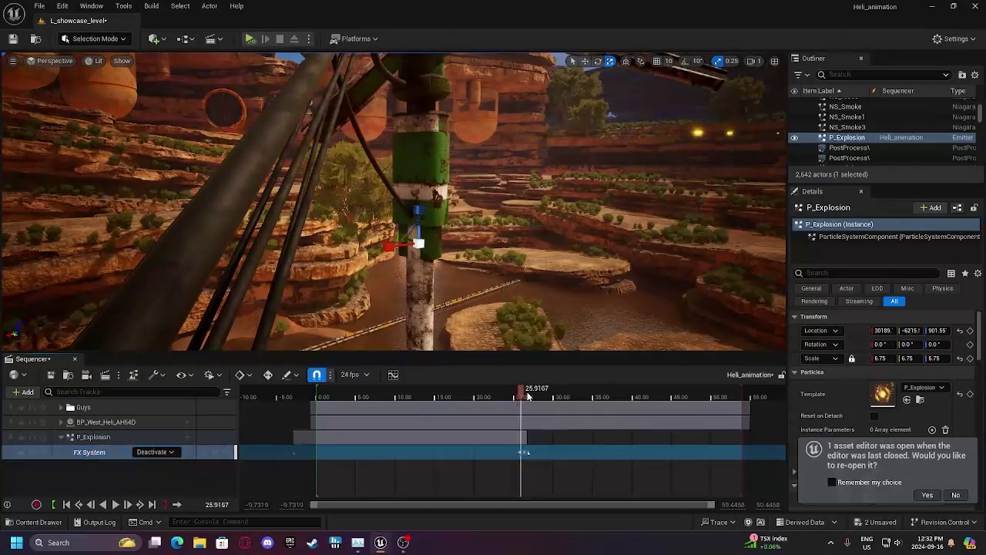
pyautogui.moveTo(752, 401); pyautogui.dragTo(744, 403)
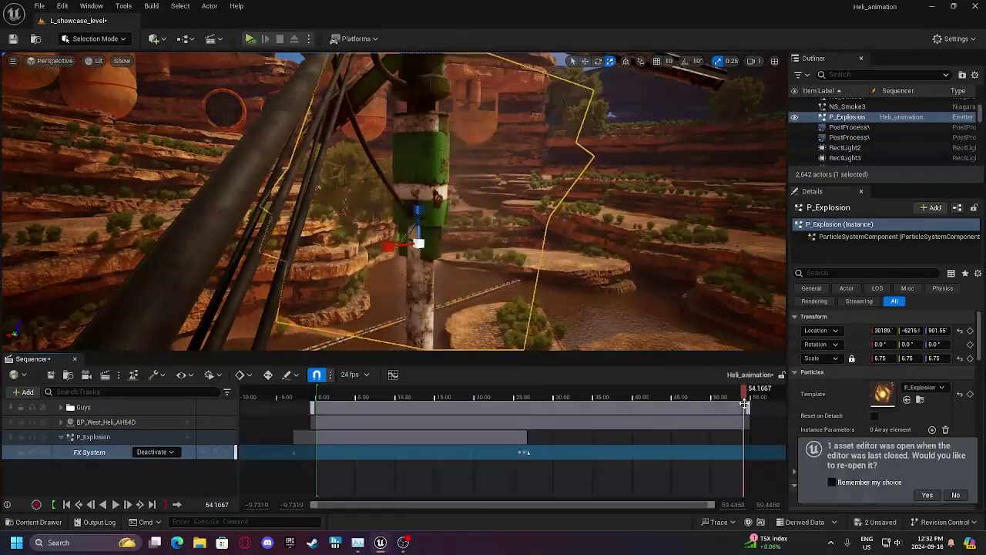
# Preview the explosion from about 25.5 seconds and set P_Explosion's uniform scale to 10.
pyautogui.click(518, 395)
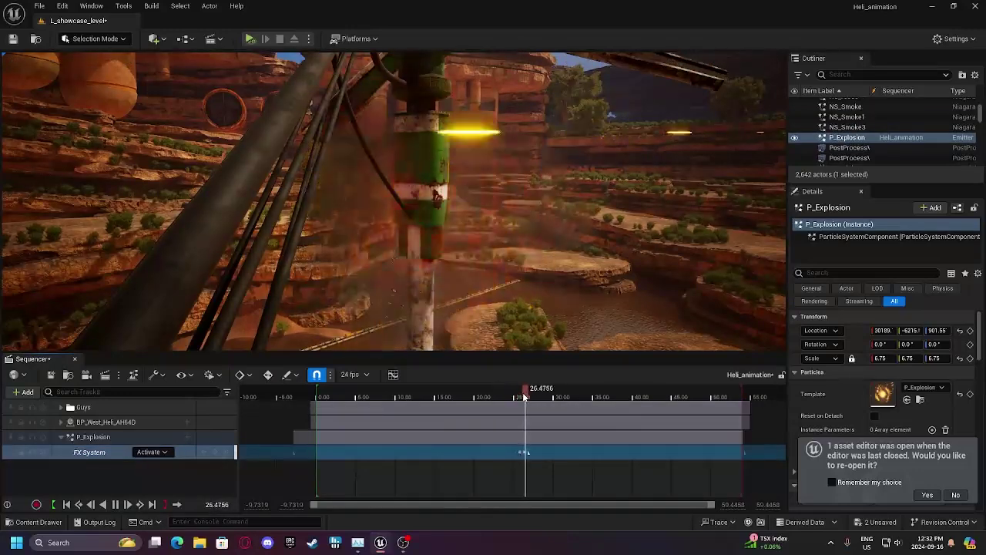
pyautogui.press('space')
pyautogui.click(884, 358)
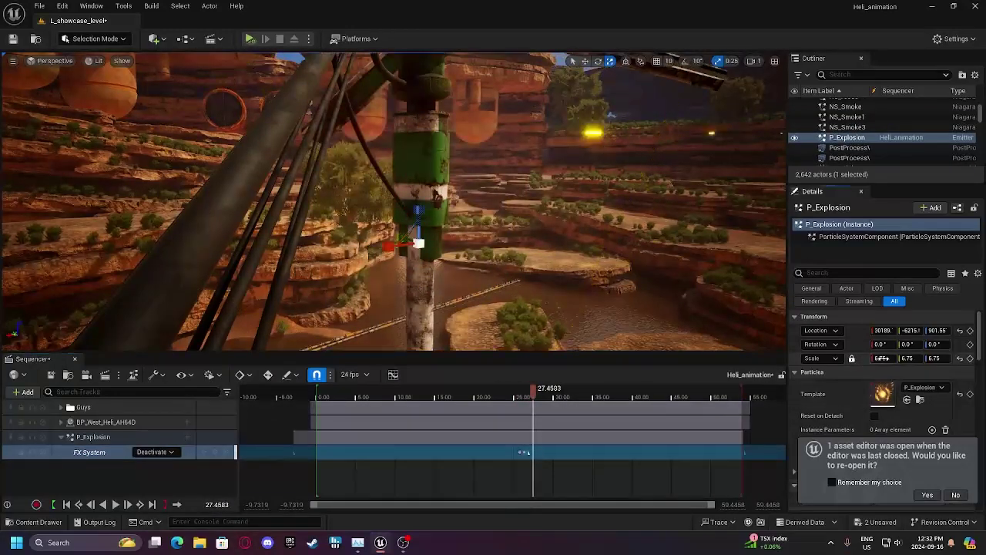
pyautogui.write('10')
pyautogui.press('Return')
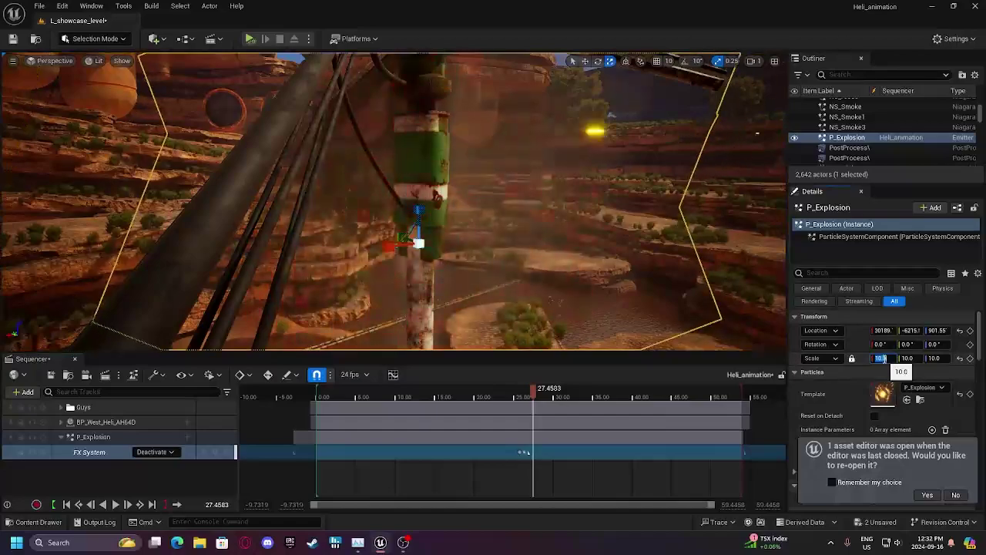
pyautogui.moveTo(586, 223); pyautogui.dragTo(563, 251, button='right')
pyautogui.moveTo(370, 204); pyautogui.dragTo(355, 204, button='right')
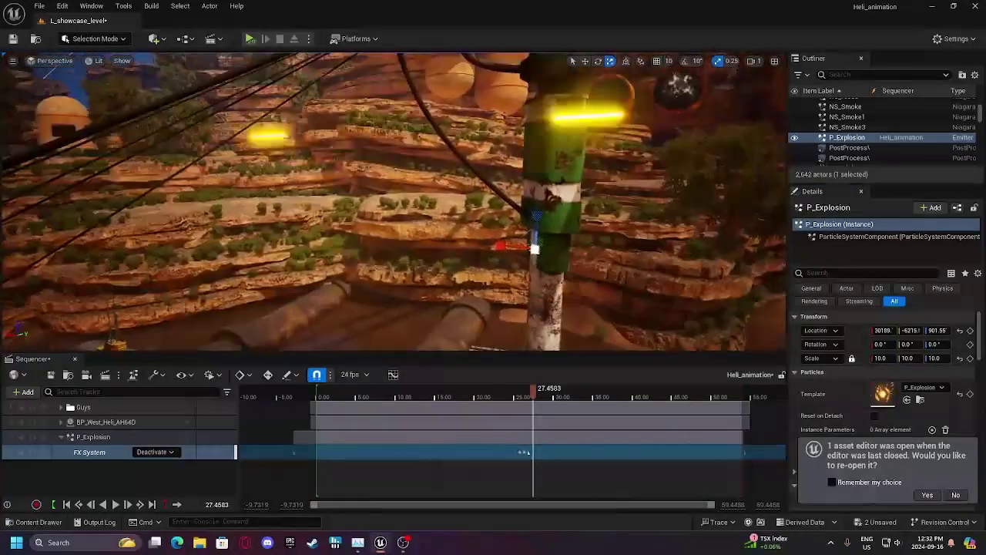
# Move the playhead to 26.9583 and add the wind turbine at the explosion to the level sequence.
pyautogui.moveTo(534, 396); pyautogui.dragTo(530, 396)
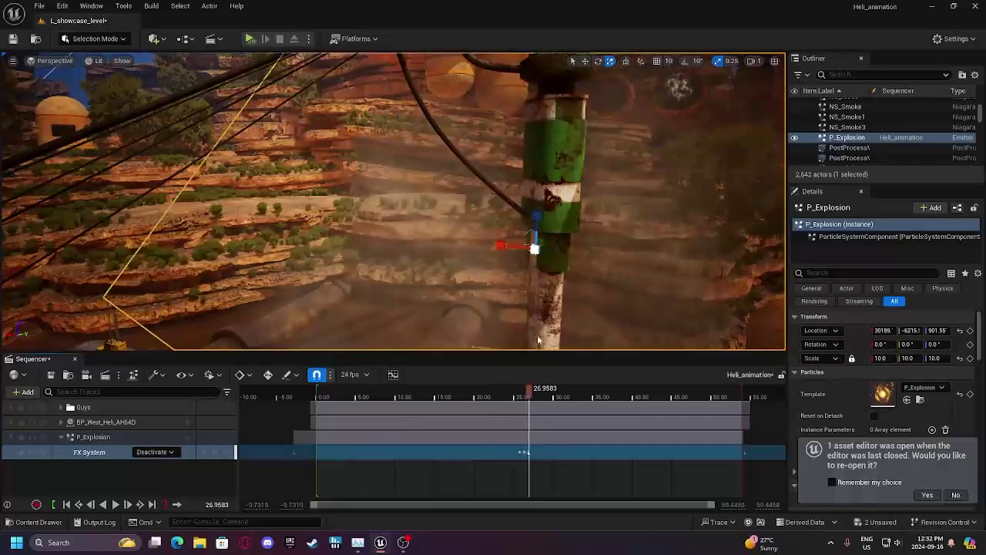
pyautogui.click(555, 275)
pyautogui.moveTo(554, 274); pyautogui.dragTo(545, 242, button='right')
pyautogui.click(503, 182)
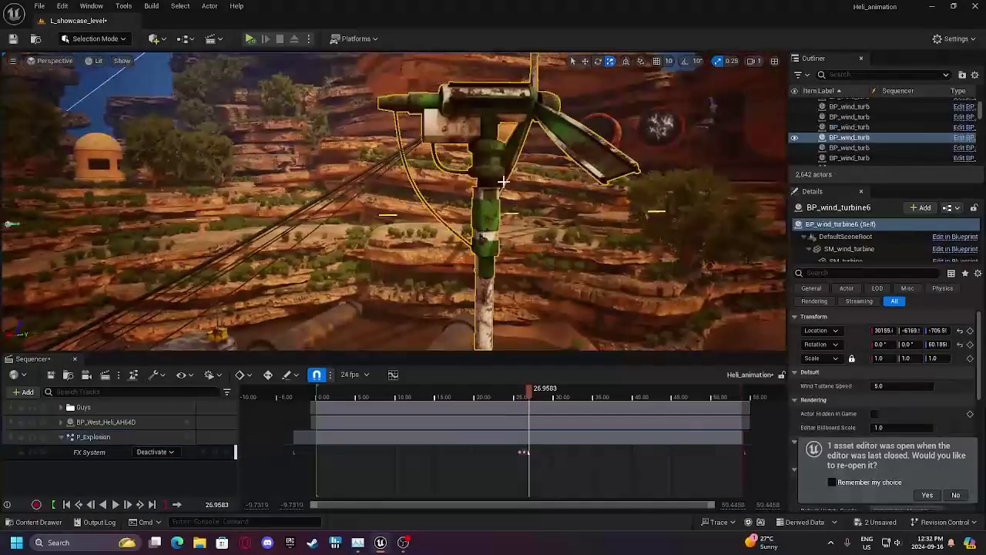
pyautogui.click(31, 392)
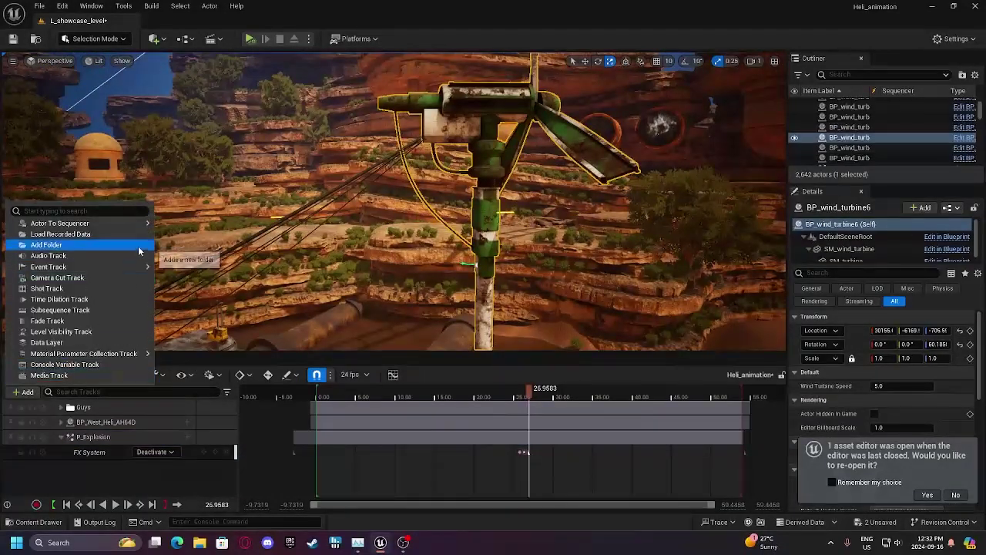
pyautogui.moveTo(148, 220)
pyautogui.click(210, 227)
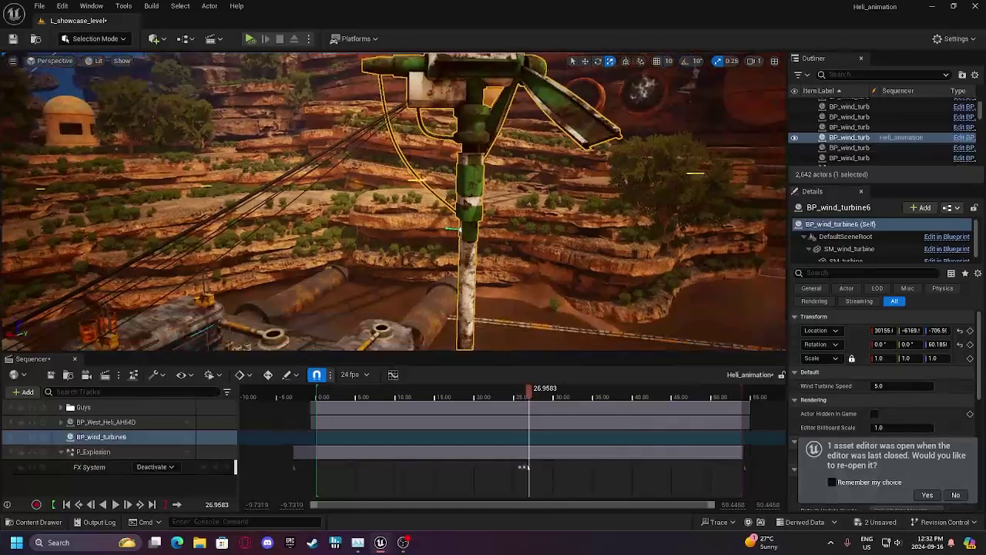
# Key the wind turbine's upright transform at 26.9583 as the start of its fall.
pyautogui.moveTo(308, 254); pyautogui.dragTo(401, 314, button='right')
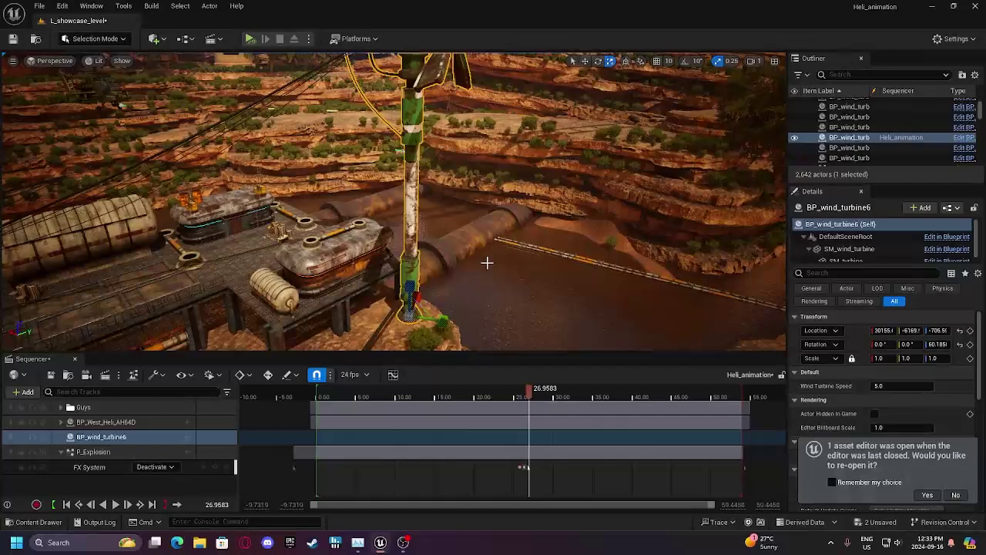
pyautogui.moveTo(465, 220); pyautogui.dragTo(375, 325, button='right')
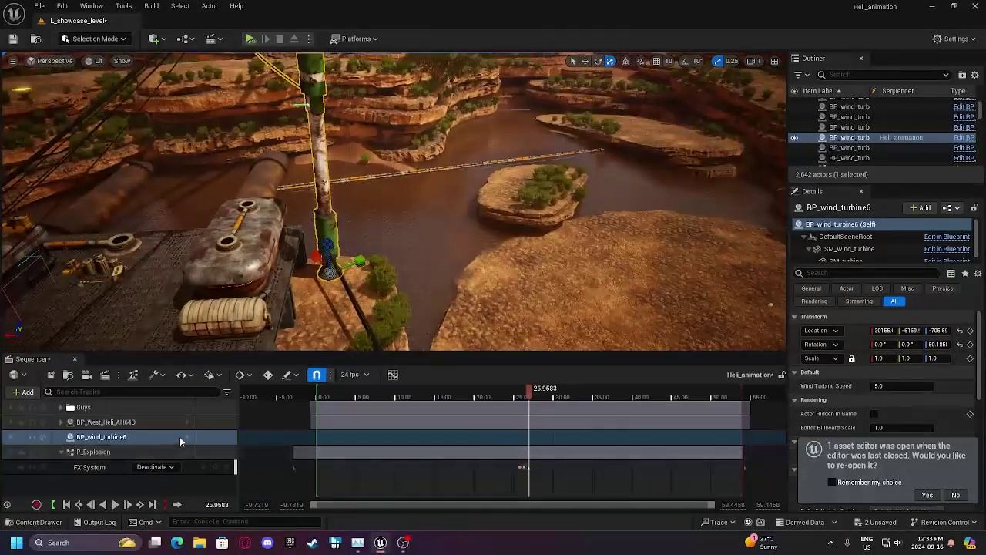
pyautogui.press('s')
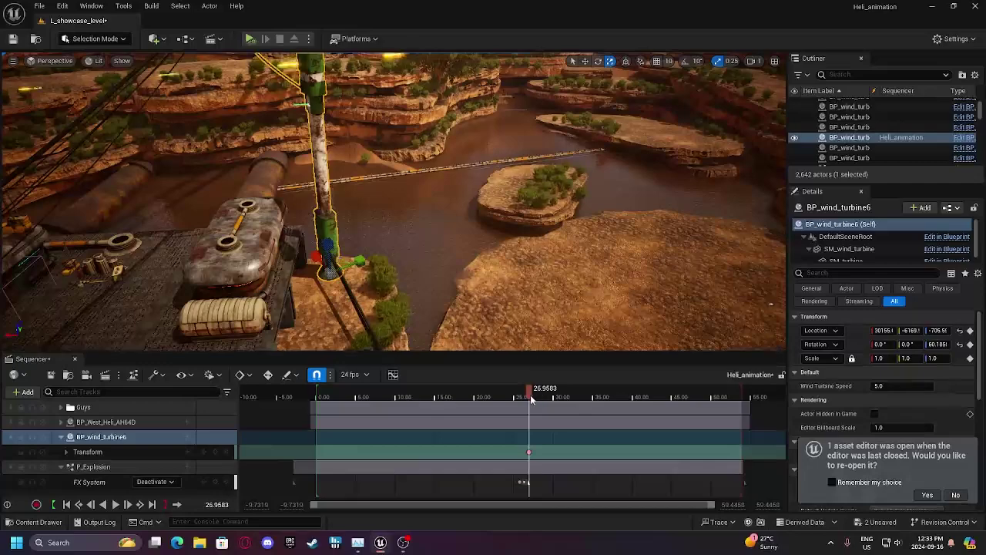
# Rotate the wind turbine to about 64, 27 and 78 degrees so it leans over the plateau, keyed at 30.9167.
pyautogui.moveTo(354, 249); pyautogui.dragTo(399, 264, button='right')
pyautogui.press('e')
pyautogui.moveTo(353, 248); pyautogui.dragTo(461, 330)
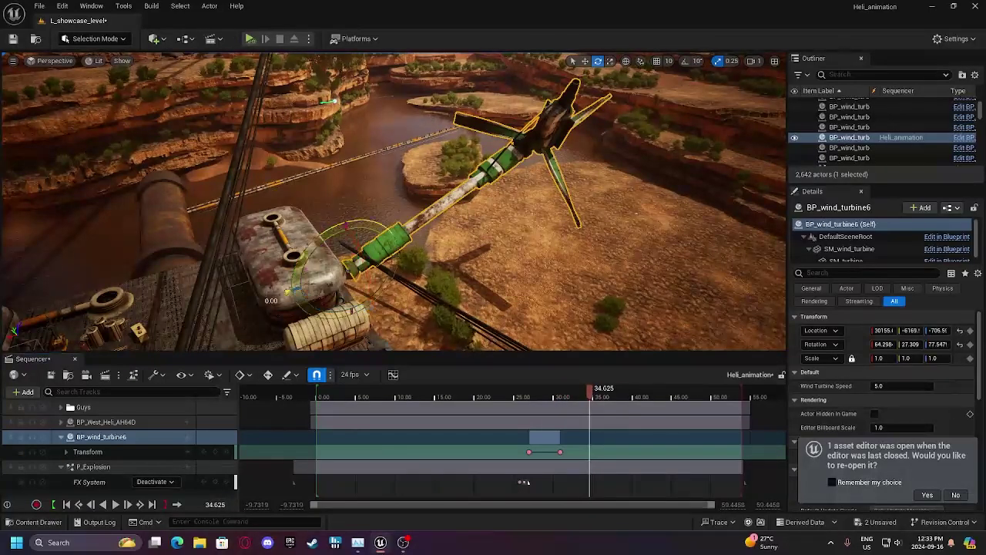
# Rotate the turbine down onto the plateau with keys at 34.625 and 35.3333, and raise it to about Z -573 at the last key.
pyautogui.moveTo(293, 291); pyautogui.dragTo(298, 266)
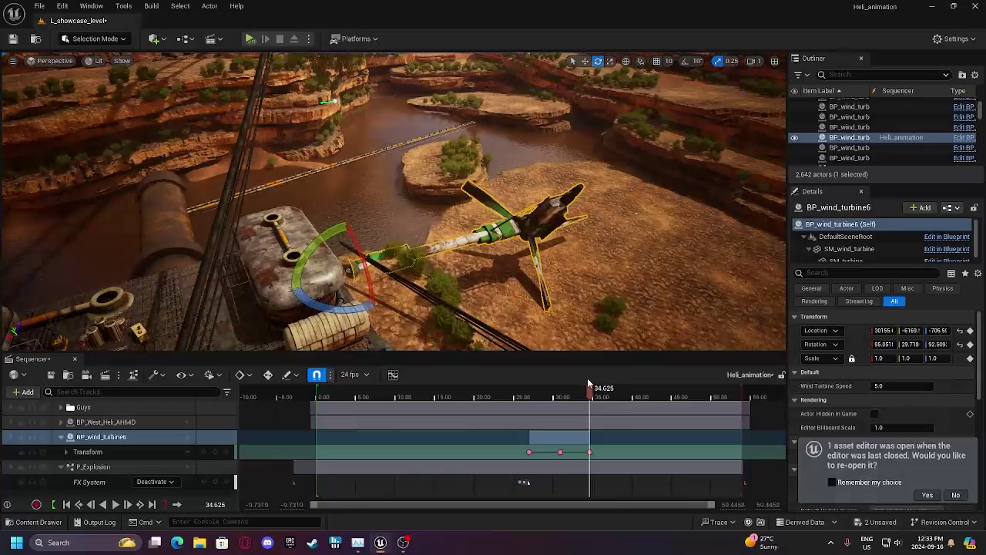
pyautogui.moveTo(361, 257); pyautogui.dragTo(292, 288)
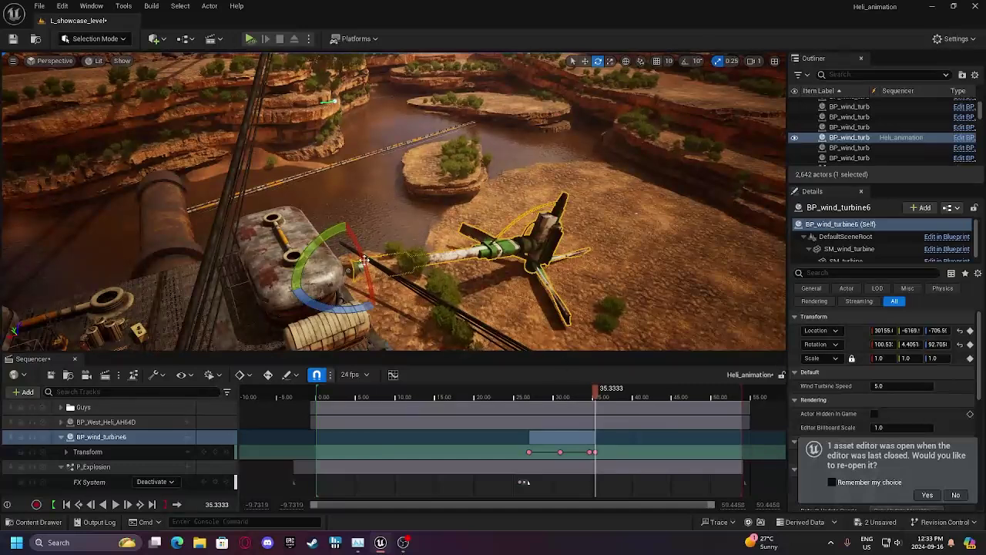
pyautogui.moveTo(347, 247); pyautogui.dragTo(347, 235)
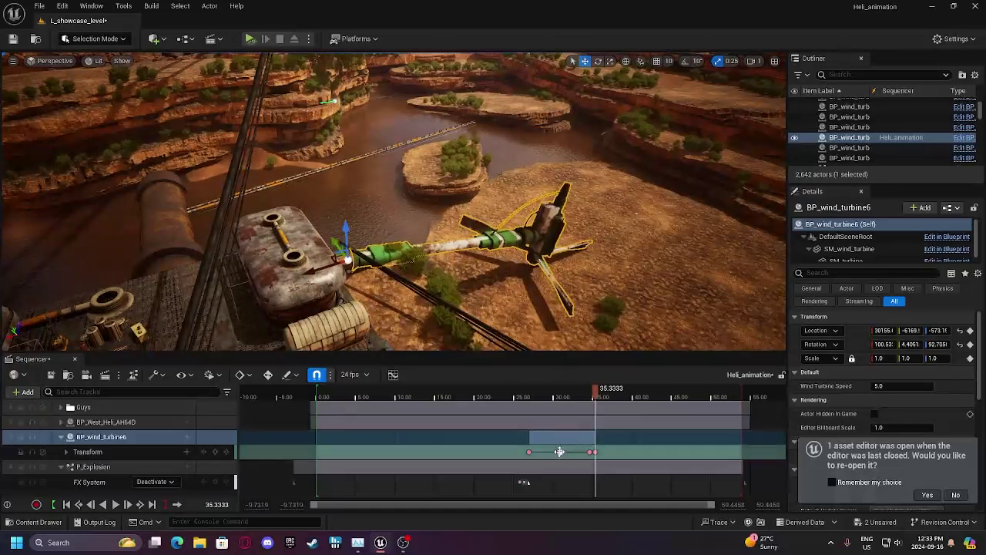
# Adjust the turbine's Z to about -613, -484 and -502 at the 30.9167, 34.625 and 35.3333 keys, and refine its rotation on the last two.
pyautogui.click(559, 451)
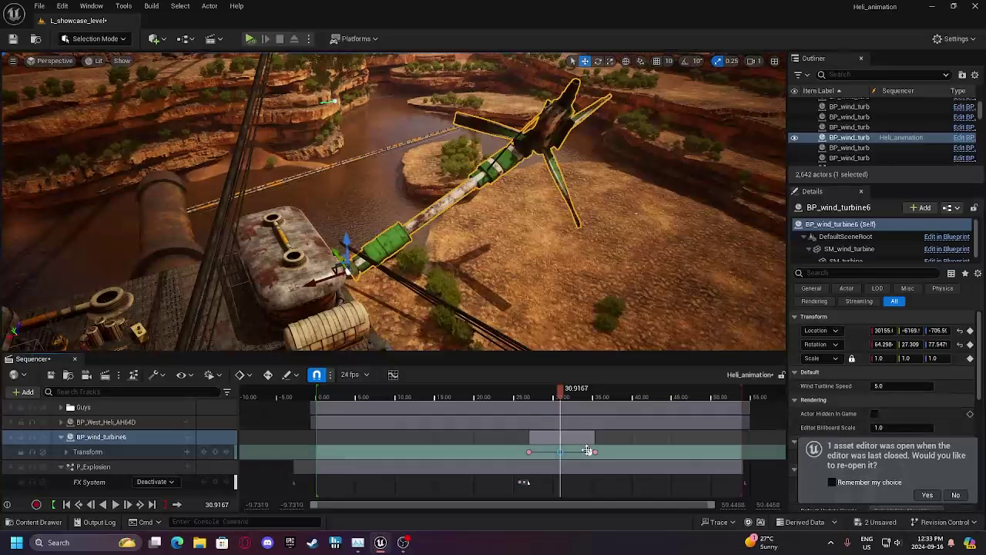
pyautogui.moveTo(347, 240); pyautogui.dragTo(345, 231)
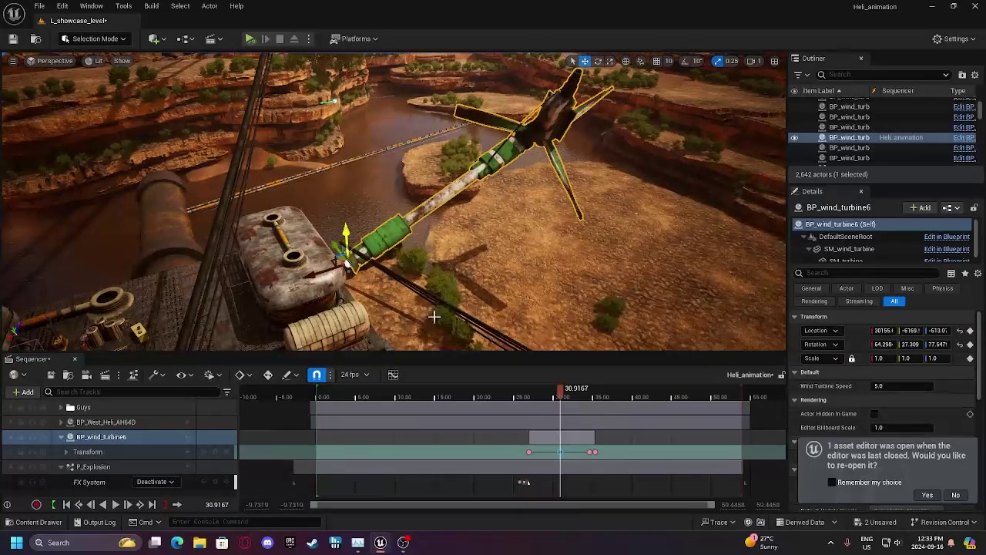
pyautogui.click(592, 452)
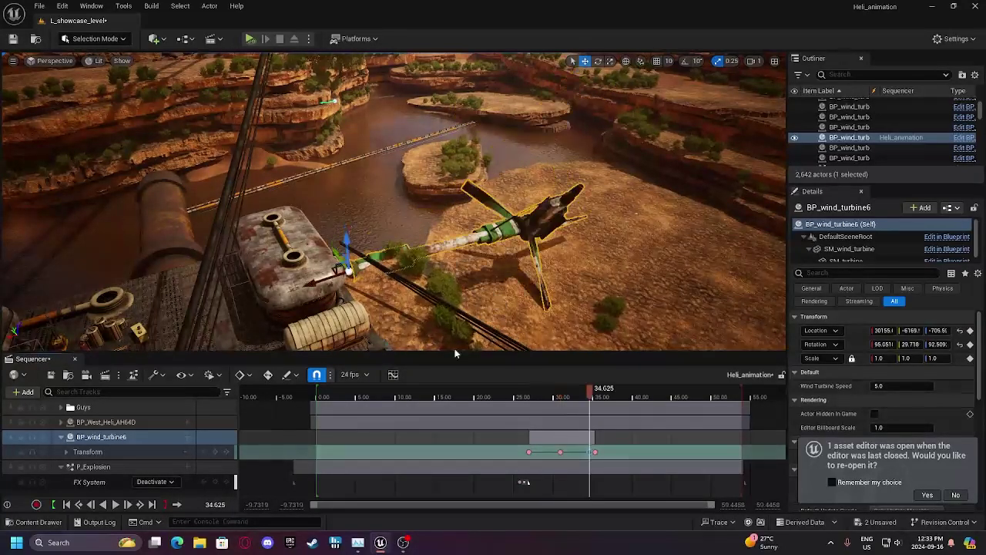
pyautogui.moveTo(344, 238)
pyautogui.mouseDown()
pyautogui.moveTo(346, 217)
pyautogui.moveTo(334, 226)
pyautogui.mouseUp()
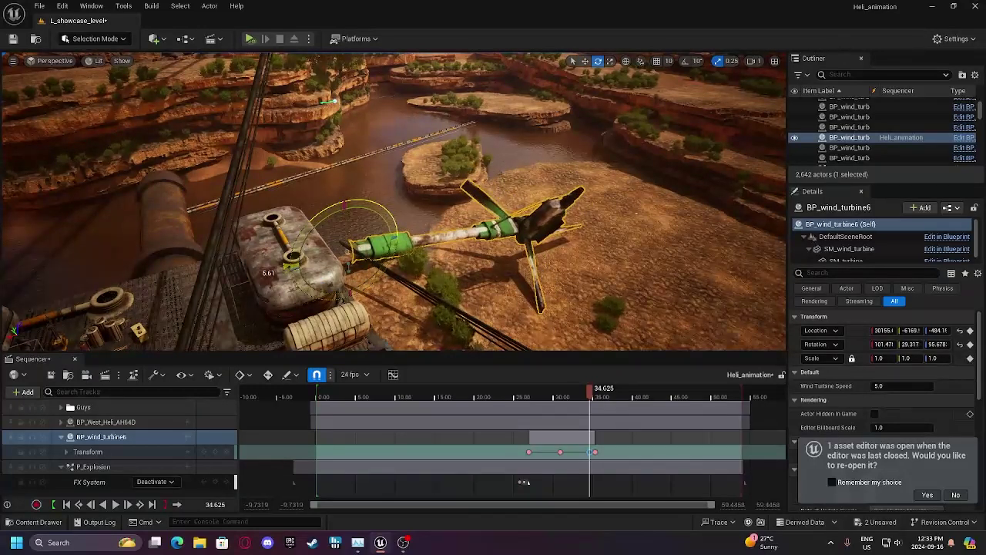
pyautogui.click(595, 452)
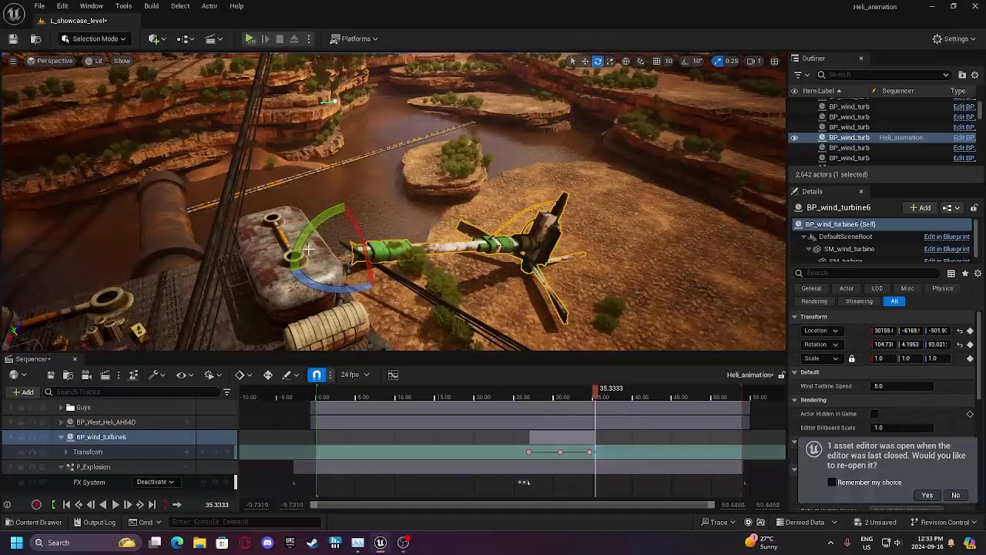
# Retime the turbine's last two transform keys to about 32.7 and 34.00, and preview the fall.
pyautogui.click(525, 387)
pyautogui.press('space')
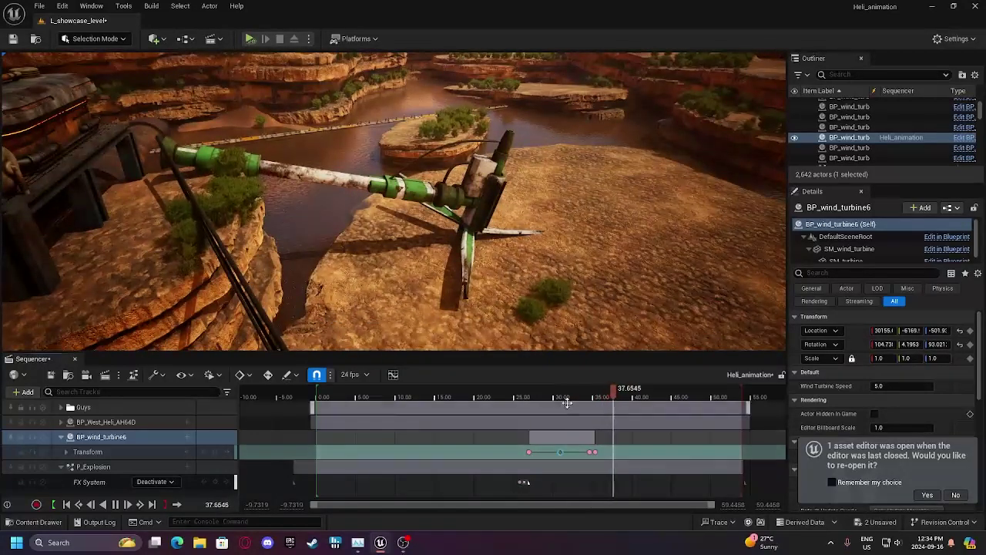
pyautogui.moveTo(538, 390); pyautogui.dragTo(552, 390)
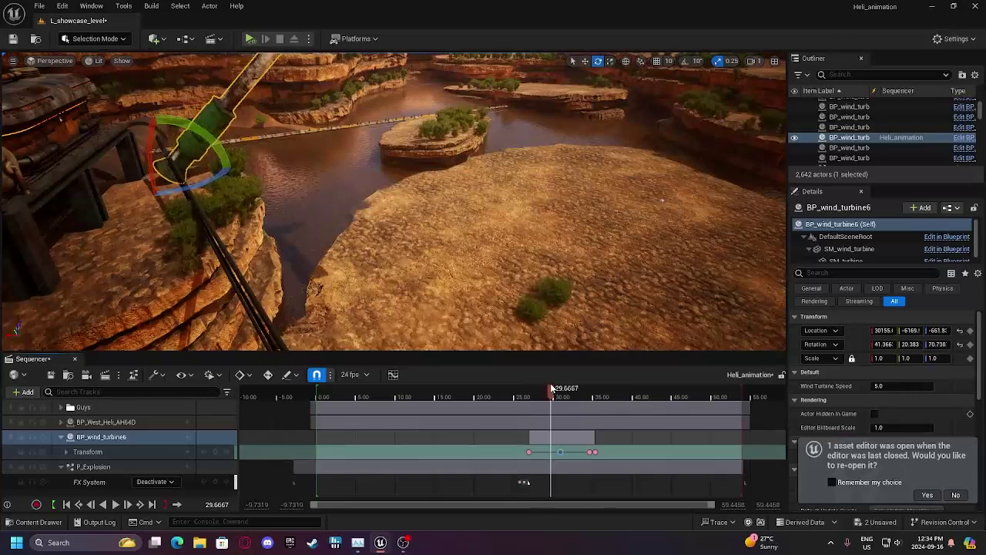
pyautogui.moveTo(591, 452); pyautogui.dragTo(584, 452)
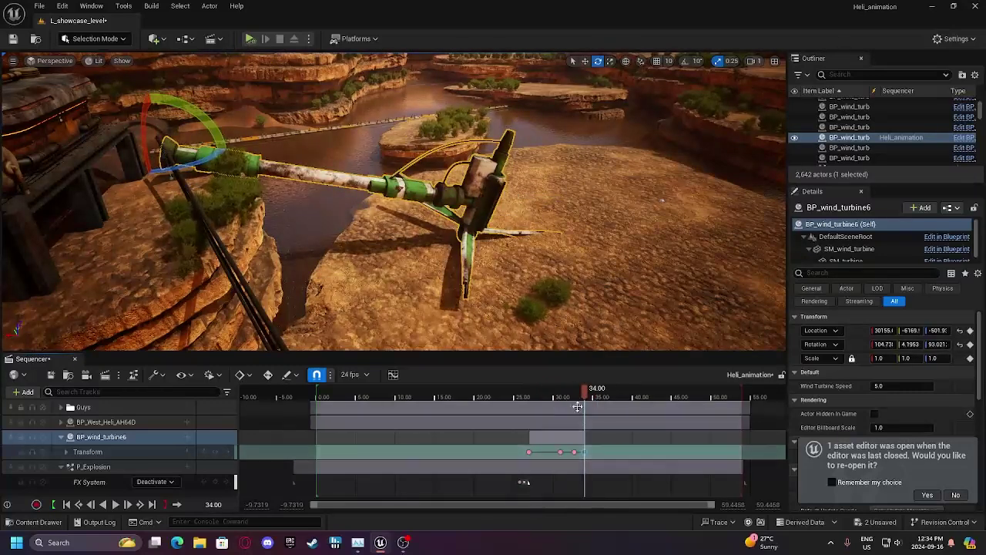
pyautogui.click(559, 396)
pyautogui.press('space')
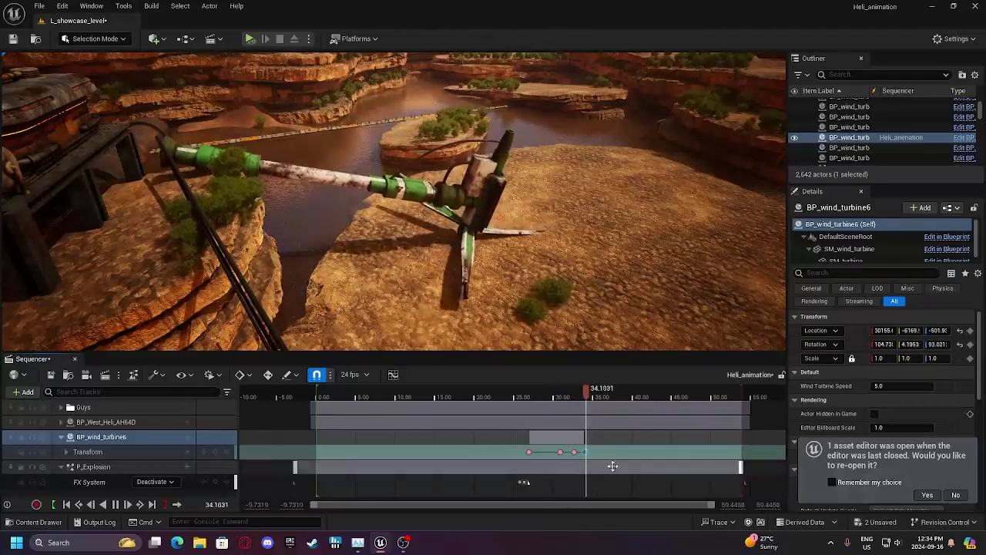
pyautogui.press('space')
# Narrow the timeline range around the turbine's keys, shift the final key to about 33.3, and replay the fall.
pyautogui.moveTo(315, 502); pyautogui.dragTo(528, 502)
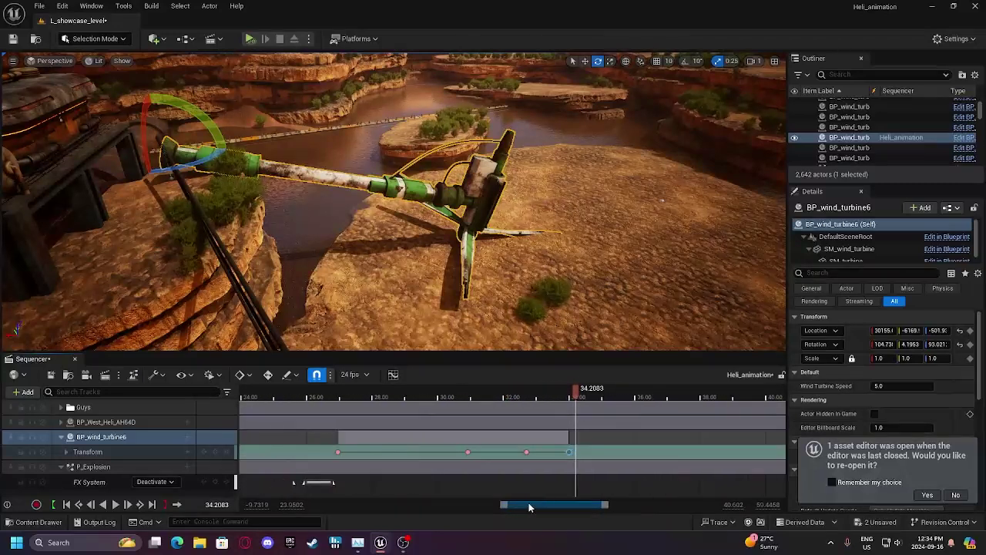
pyautogui.click(570, 451)
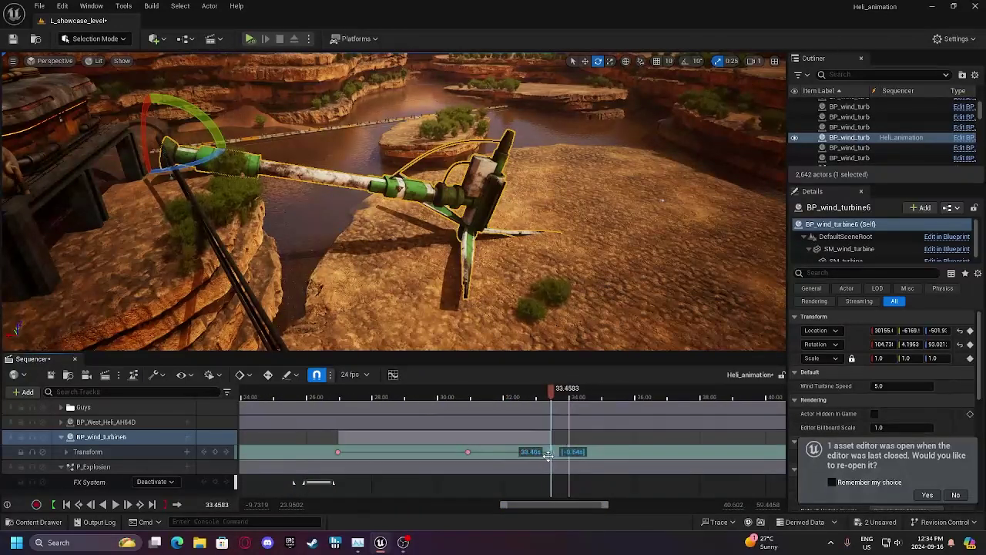
pyautogui.moveTo(543, 455); pyautogui.dragTo(545, 454)
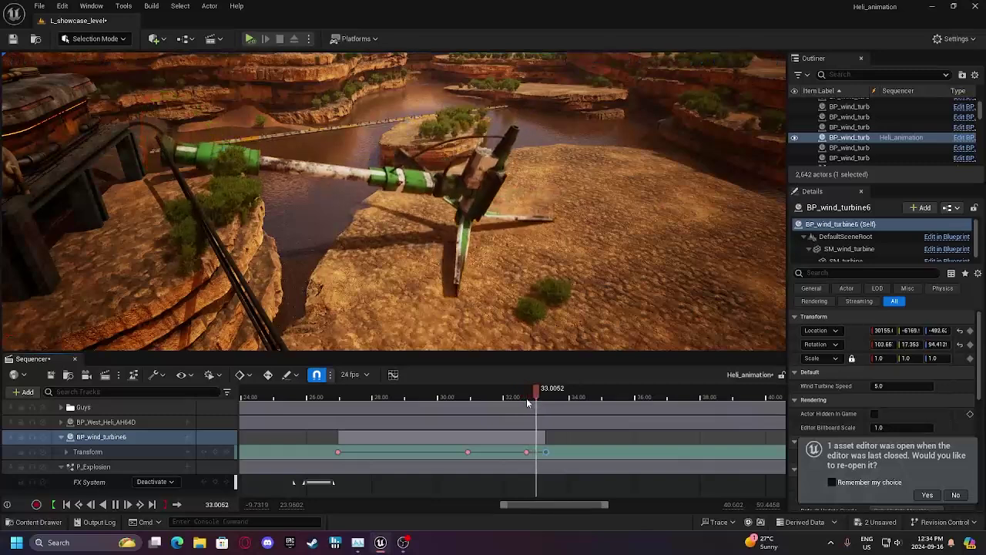
pyautogui.press('space')
pyautogui.click(490, 396)
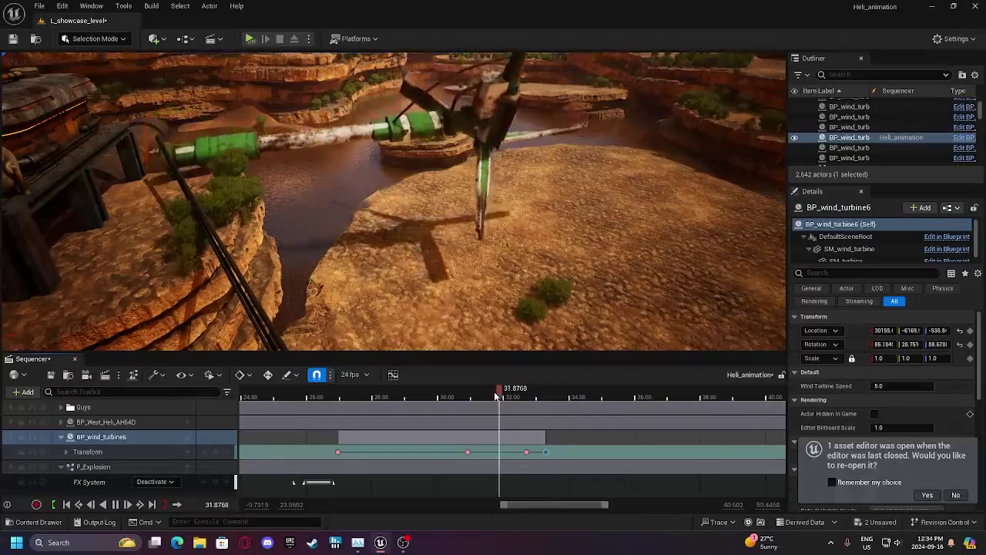
pyautogui.press('space')
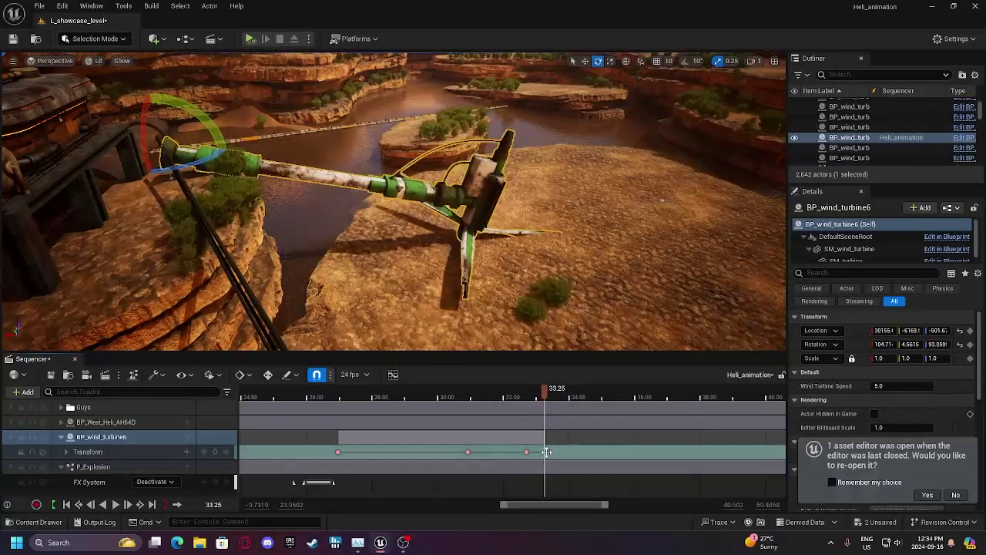
# Delete the turbine's transform key at 32.7083 and replay the fall.
pyautogui.click(525, 452)
pyautogui.press('Delete')
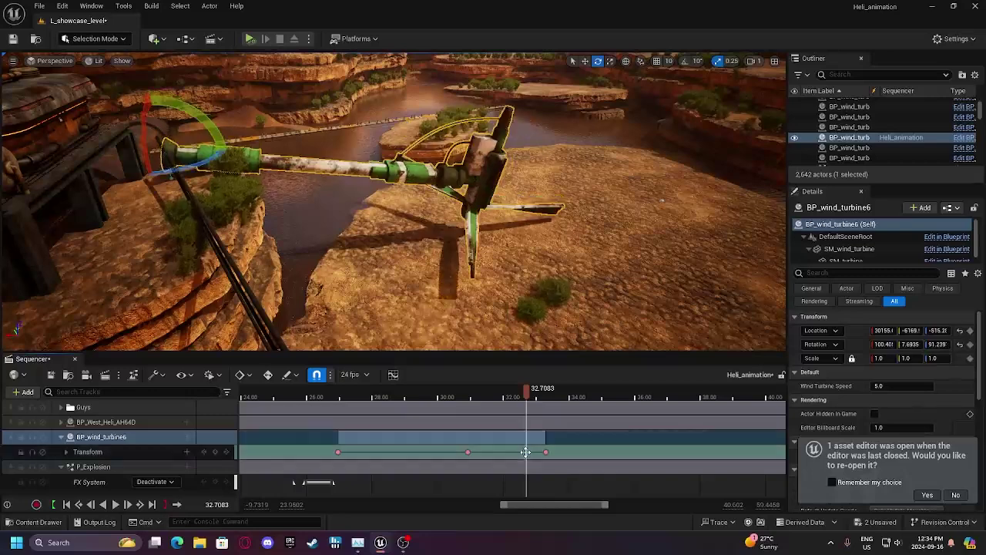
pyautogui.click(475, 392)
pyautogui.press('space')
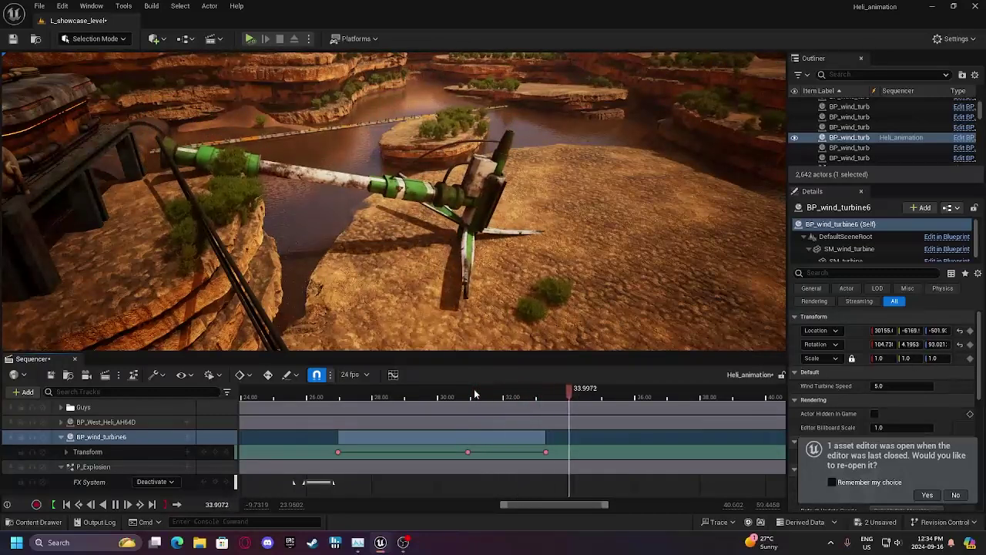
# Move the turbine's final transform key to 32.00 and check the faster fall.
pyautogui.moveTo(545, 453); pyautogui.dragTo(506, 452)
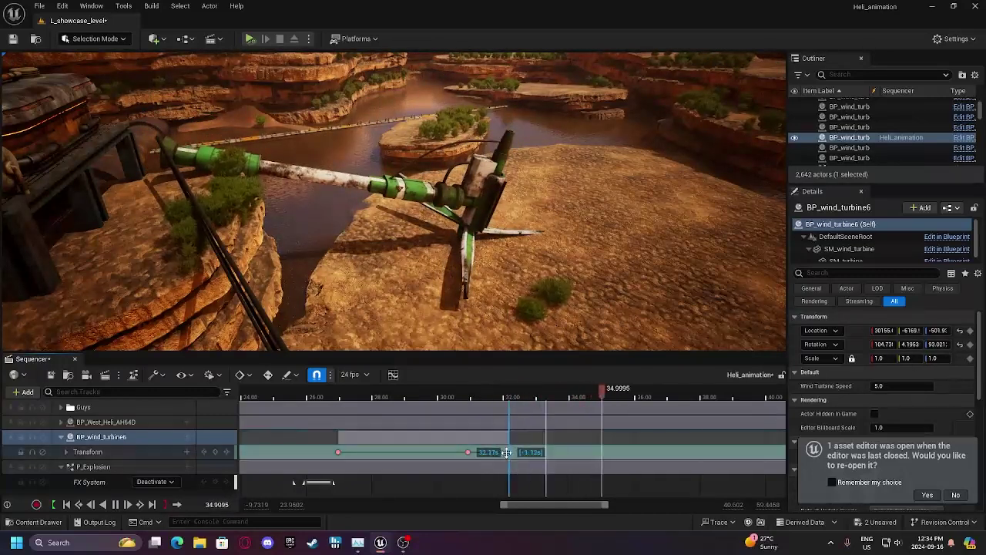
pyautogui.click(457, 393)
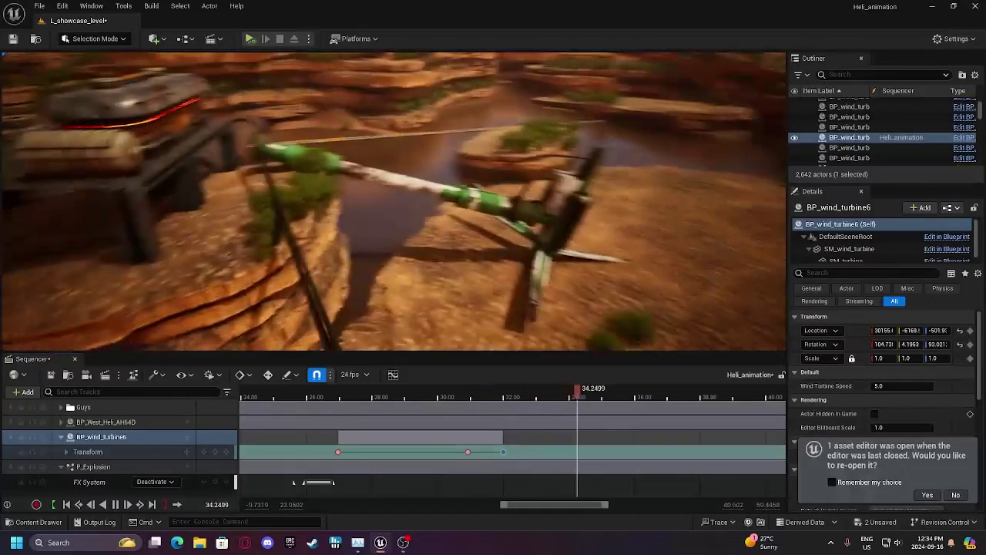
pyautogui.click(502, 394)
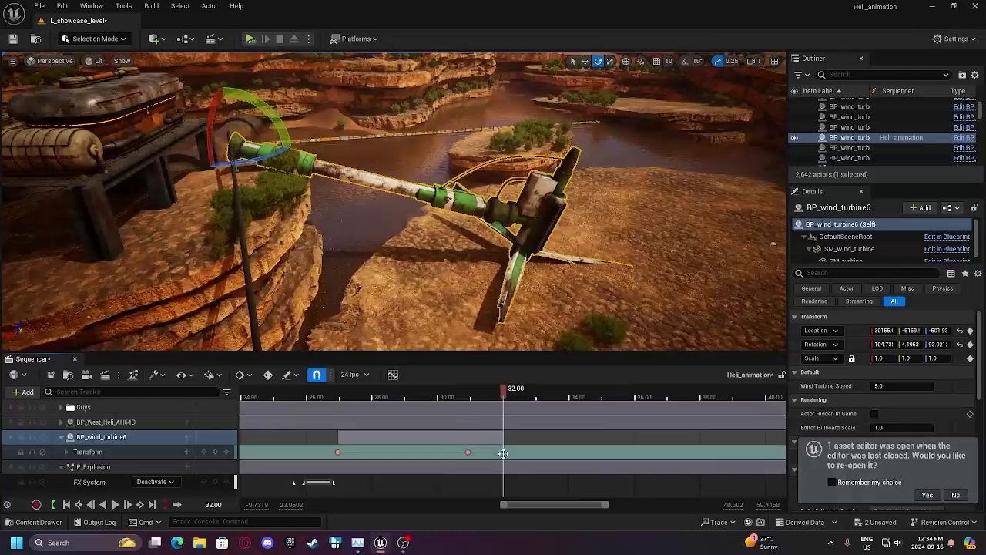
# Delete the cable mesh near the platform from the level.
pyautogui.moveTo(522, 315); pyautogui.dragTo(393, 197, button='right')
pyautogui.moveTo(447, 248); pyautogui.dragTo(544, 256, button='right')
pyautogui.click(539, 182)
pyautogui.press('Delete')
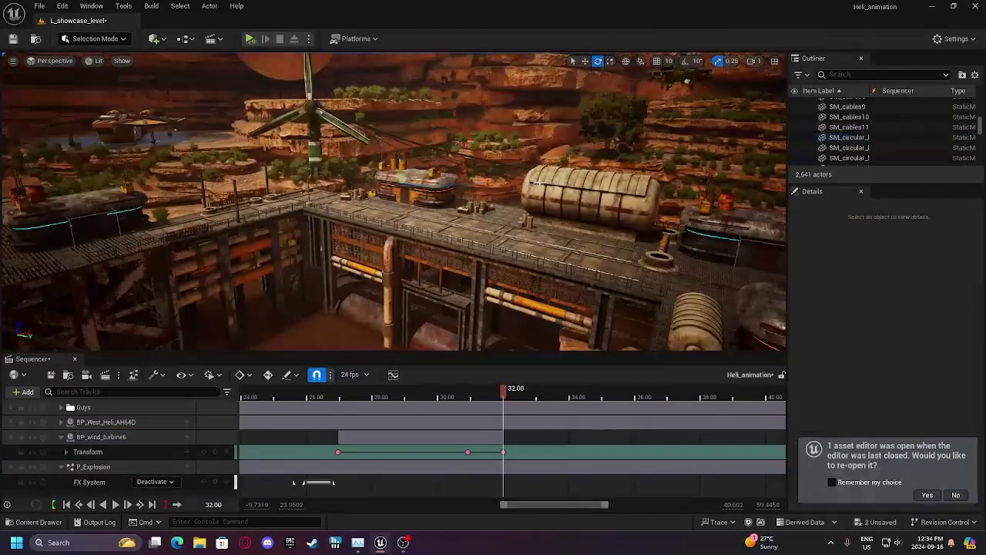
# Place the StarterContent P_Sparks particle effect on the fallen wind turbine's head.
pyautogui.press('s')
pyautogui.moveTo(601, 139); pyautogui.dragTo(692, 87, button='right')
pyautogui.moveTo(544, 250); pyautogui.dragTo(630, 304, button='right')
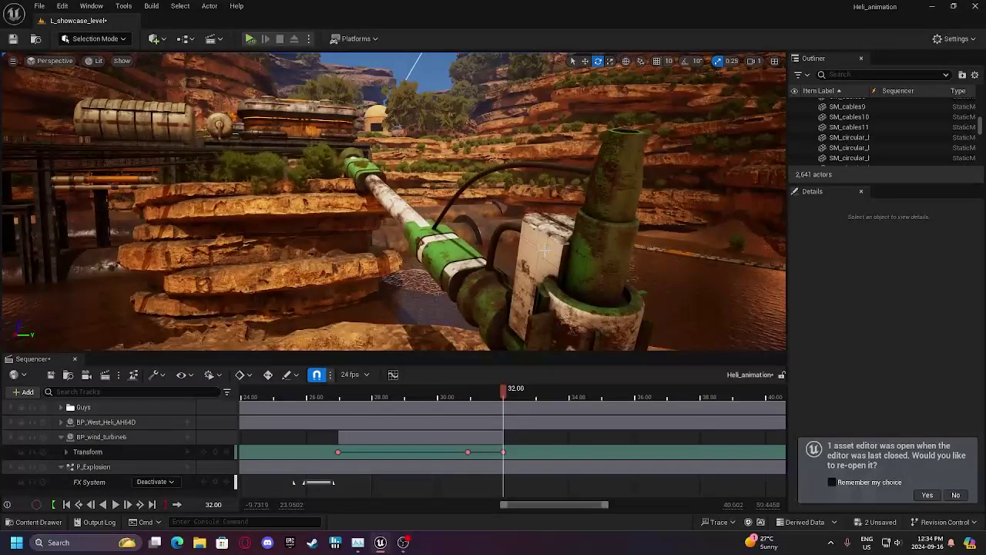
pyautogui.hotkey('ctrl', 'space')
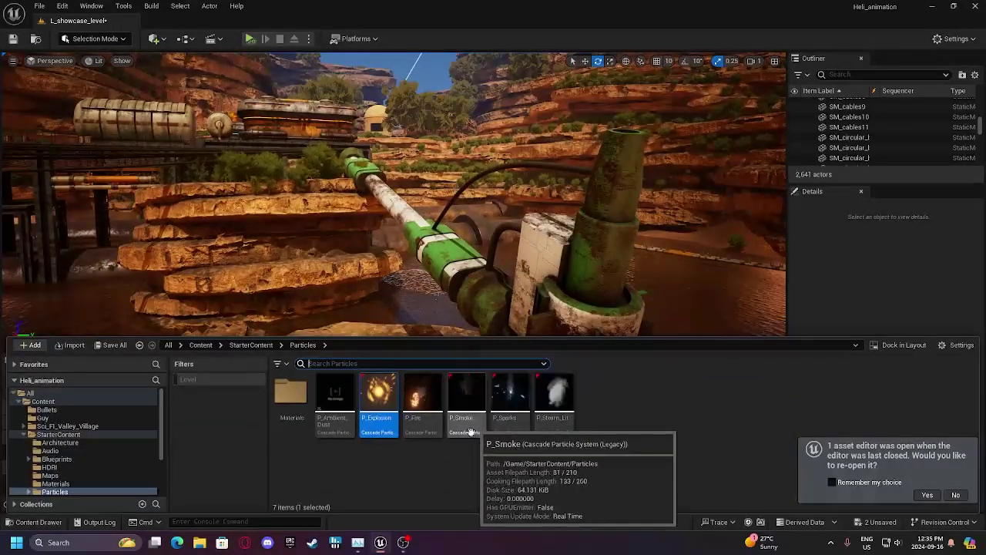
pyautogui.moveTo(503, 376); pyautogui.dragTo(530, 310)
# Reposition the P_Sparks emitter onto the corner of the fallen wind turbine's boxy head.
pyautogui.press('f')
pyautogui.press('r')
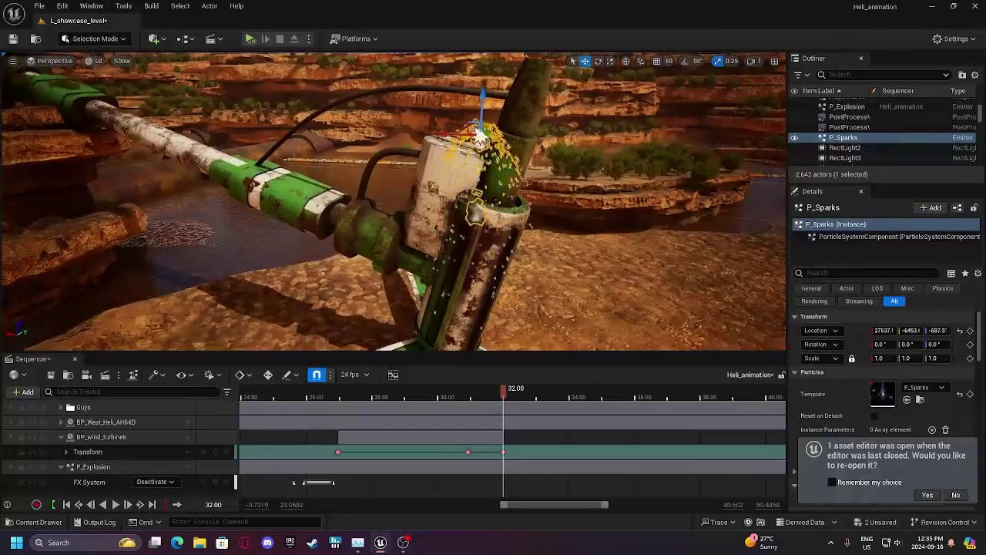
pyautogui.moveTo(488, 147)
pyautogui.mouseDown(button='right')
pyautogui.moveTo(432, 165)
pyautogui.moveTo(486, 150)
pyautogui.mouseUp(button='right')
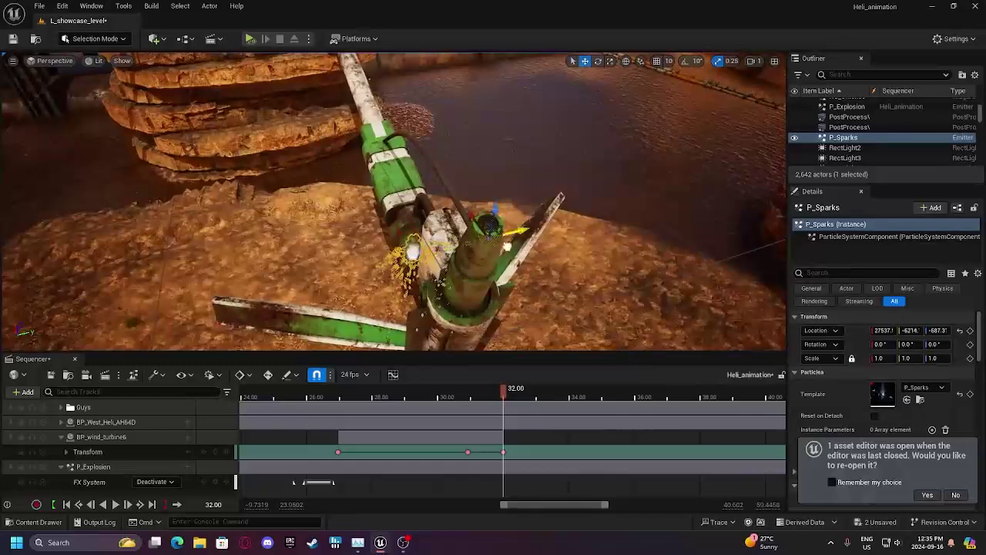
pyautogui.keyDown('alt'); pyautogui.moveTo(483, 219); pyautogui.dragTo(484, 208); pyautogui.keyUp('alt')
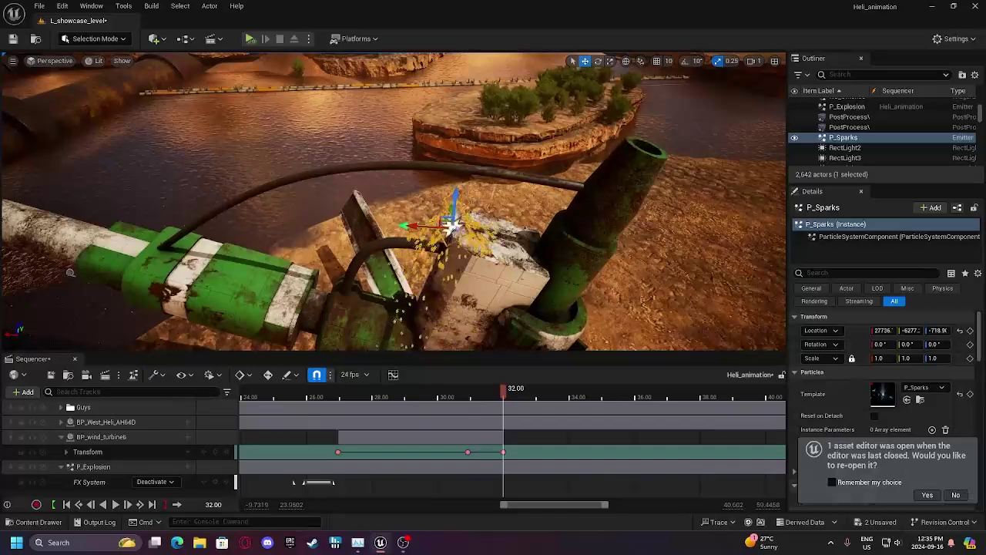
# Reselect the P_Sparks emitter, reset its scale to 1.0 on all axes and unlock its scale proportions.
pyautogui.click(490, 221)
pyautogui.moveTo(488, 206)
pyautogui.mouseDown(button='right')
pyautogui.moveTo(508, 206)
pyautogui.moveTo(488, 205)
pyautogui.mouseUp(button='right')
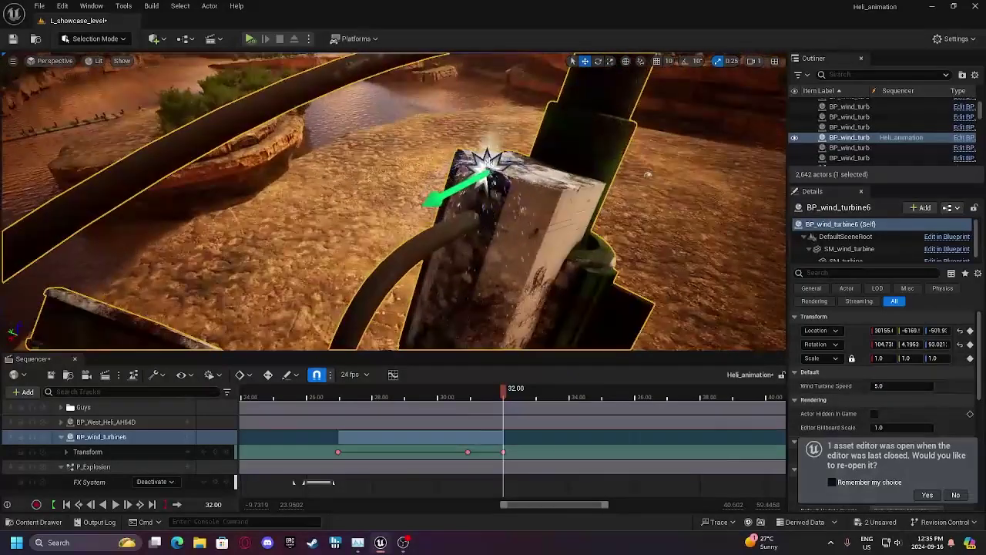
pyautogui.click(486, 163)
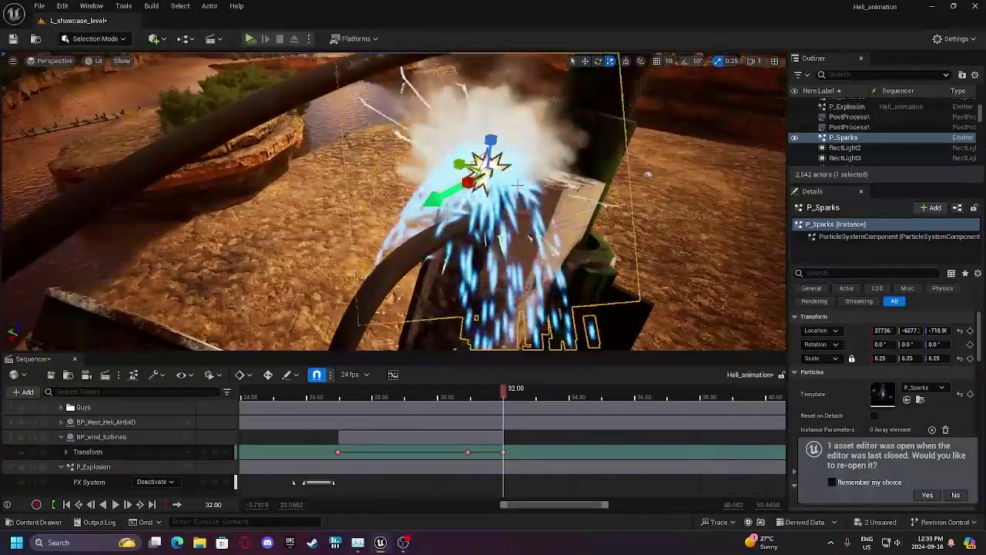
pyautogui.click(909, 358)
pyautogui.write('1')
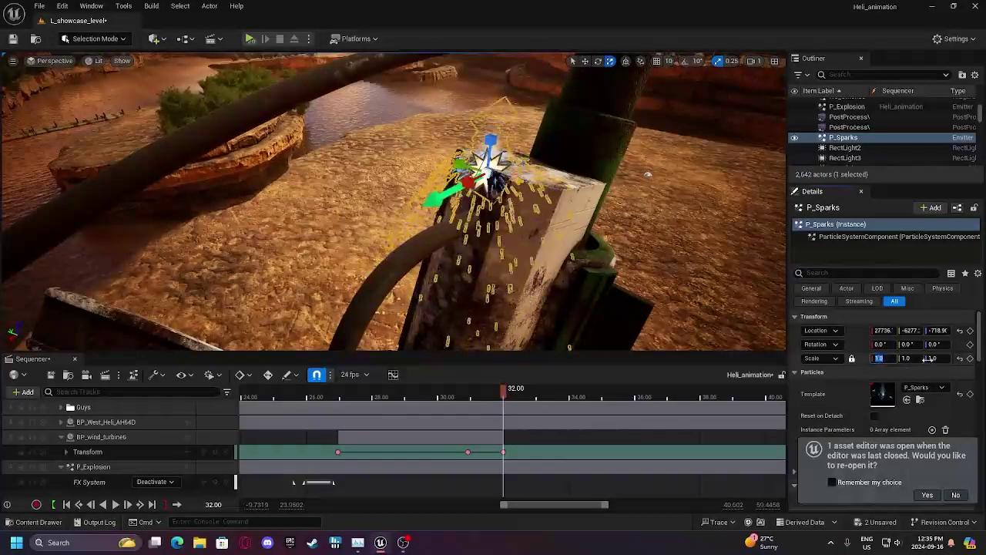
pyautogui.press('Return')
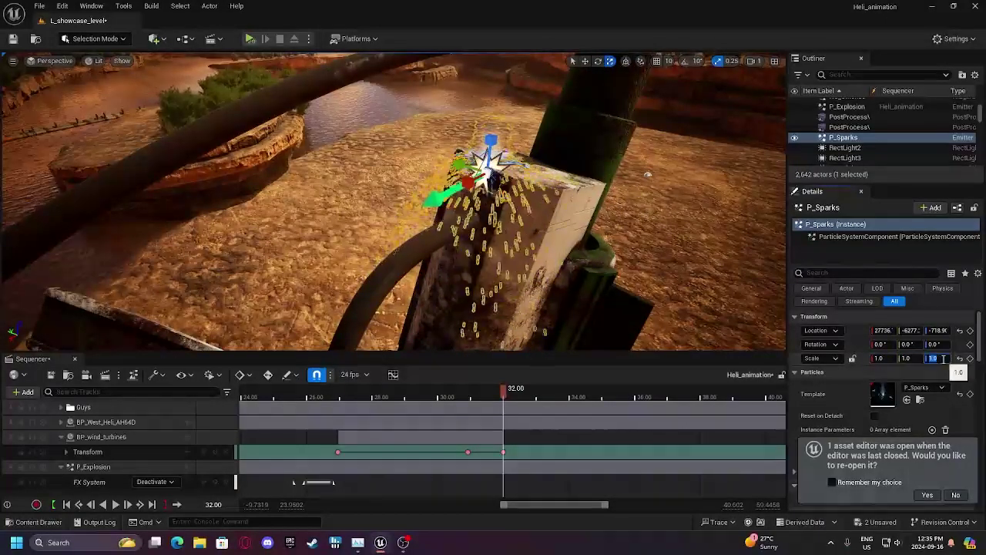
# Stretch the P_Sparks emitter's Z scale to 16.25 and shift it along X farther onto the turbine head.
pyautogui.moveTo(506, 207); pyautogui.dragTo(408, 163, button='right')
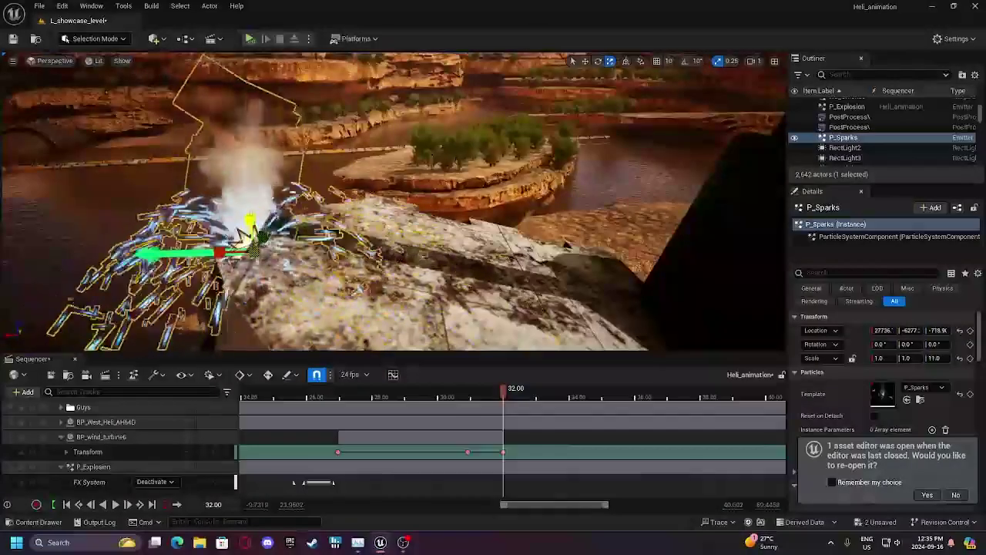
pyautogui.moveTo(251, 221); pyautogui.dragTo(251, 192)
pyautogui.press('e')
pyautogui.press('w')
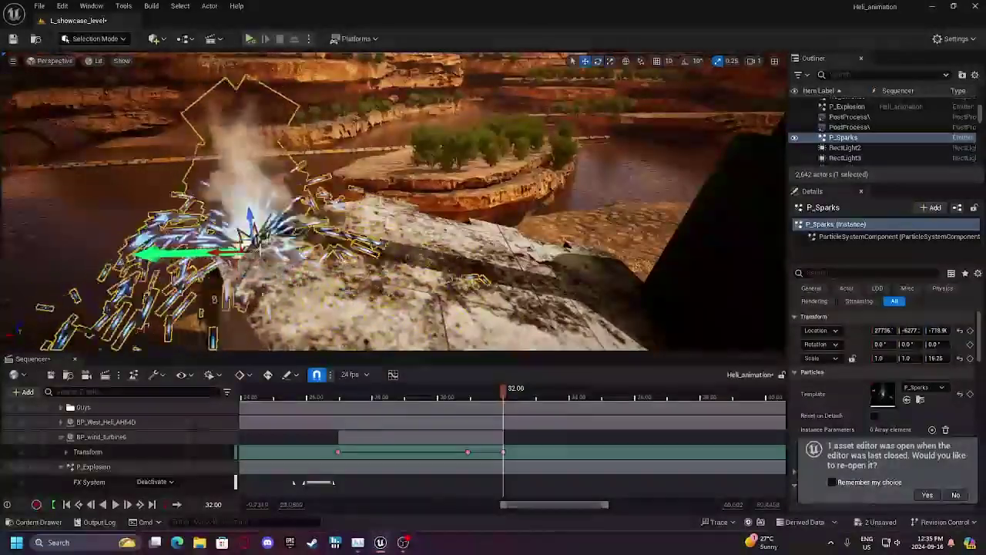
pyautogui.moveTo(220, 251); pyautogui.dragTo(297, 250)
# Widen the P_Sparks emitter by scaling it to 1.5 in X and 1.75 in Y.
pyautogui.press('r')
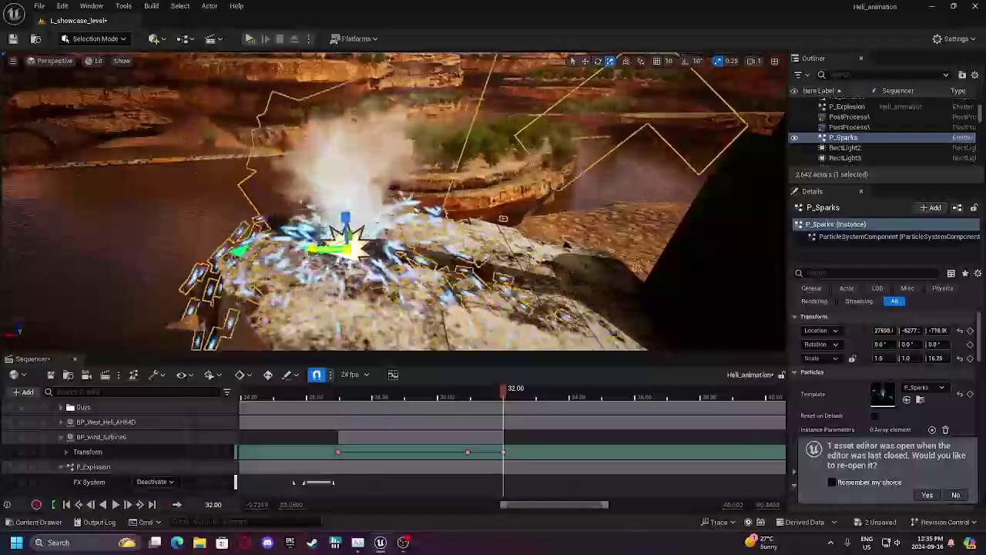
pyautogui.moveTo(297, 250); pyautogui.dragTo(447, 251, button='right')
pyautogui.moveTo(255, 219); pyautogui.dragTo(261, 217)
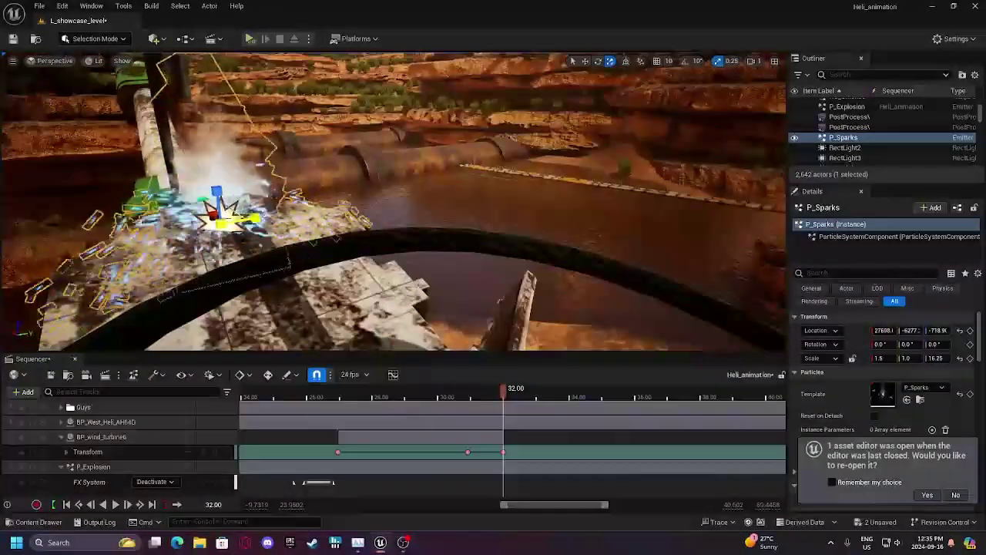
pyautogui.moveTo(262, 217); pyautogui.dragTo(272, 332, button='right')
# Add P_Sparks to the sequence with an FX System track and key it to Activate at 32.00.
pyautogui.click(24, 391)
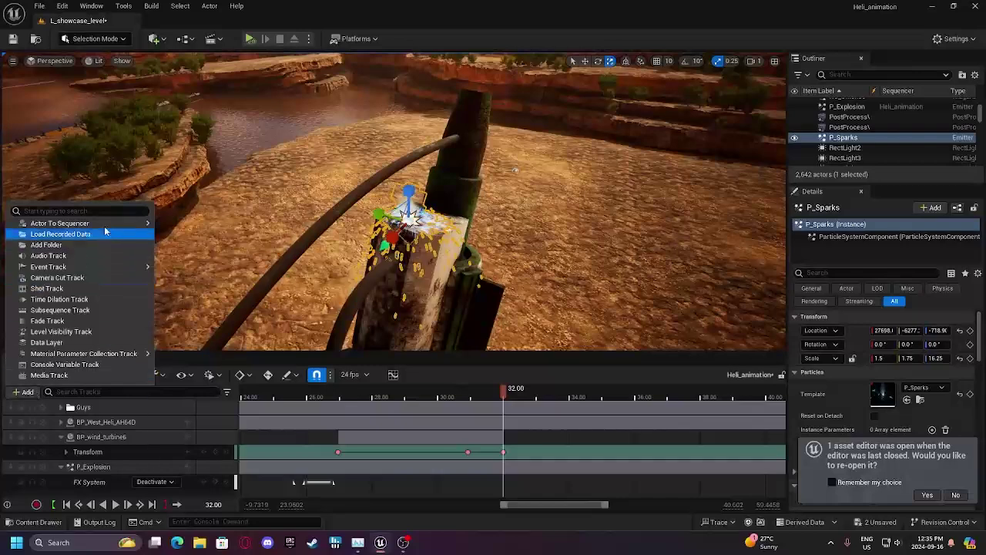
pyautogui.moveTo(54, 223)
pyautogui.click(198, 224)
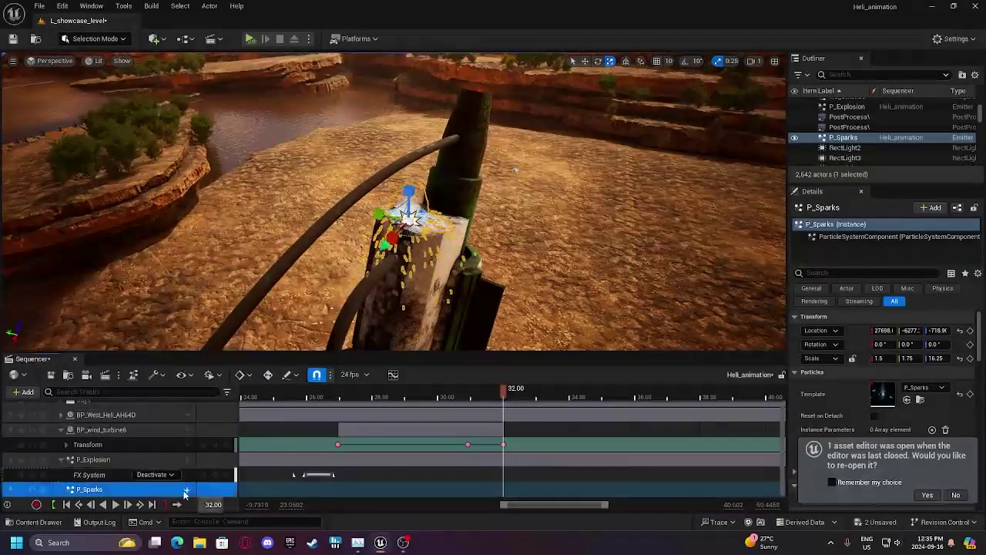
pyautogui.click(186, 489)
pyautogui.click(232, 375)
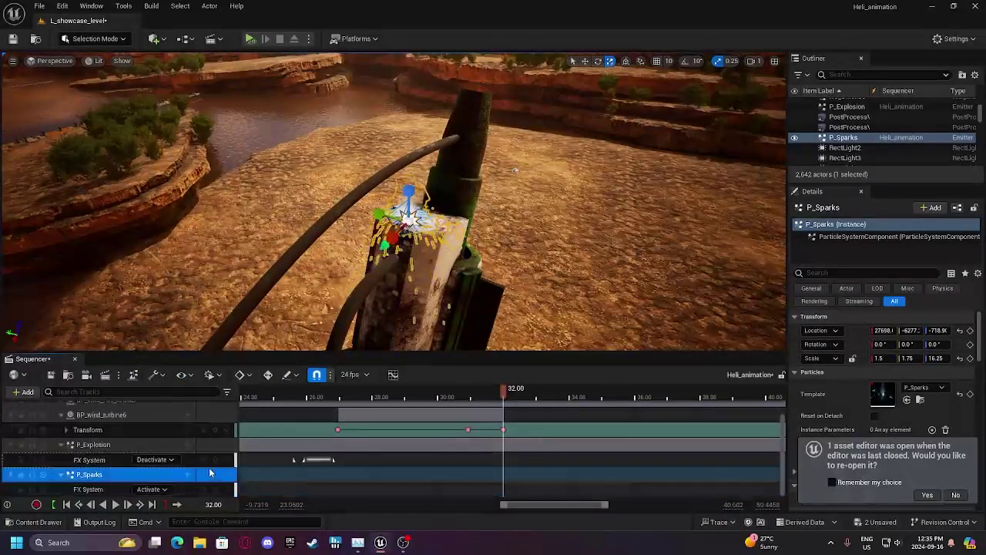
pyautogui.click(218, 489)
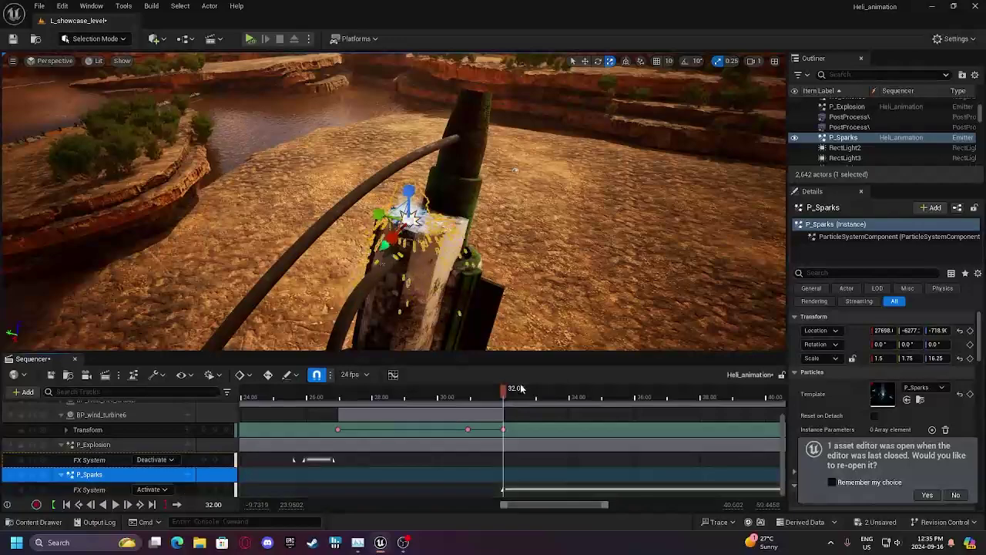
# Key the P_Sparks FX System track to Deactivate at -0.0833, the start of the sequence.
pyautogui.click(518, 393)
pyautogui.click(144, 486)
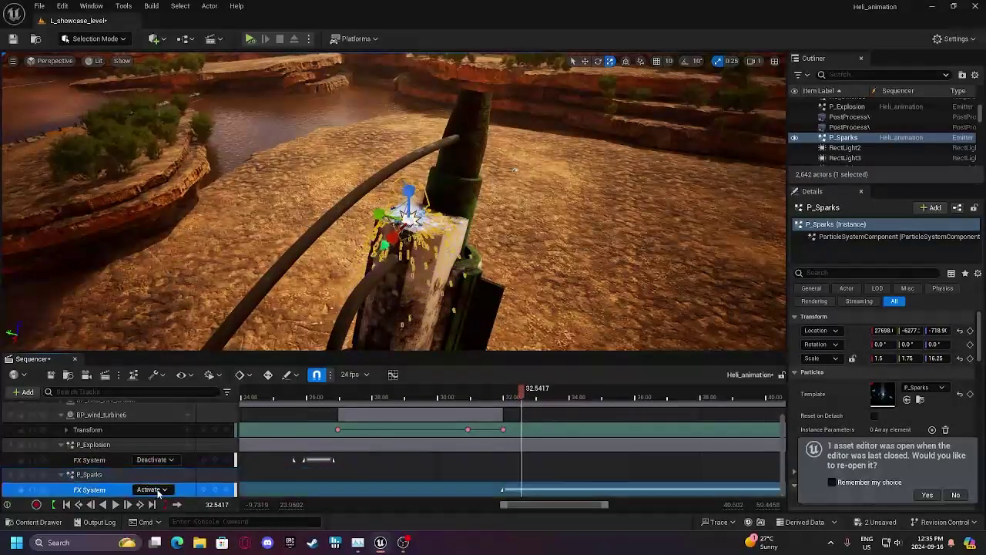
pyautogui.click(163, 490)
pyautogui.moveTo(518, 395); pyautogui.dragTo(224, 395)
pyautogui.moveTo(504, 509); pyautogui.dragTo(313, 507)
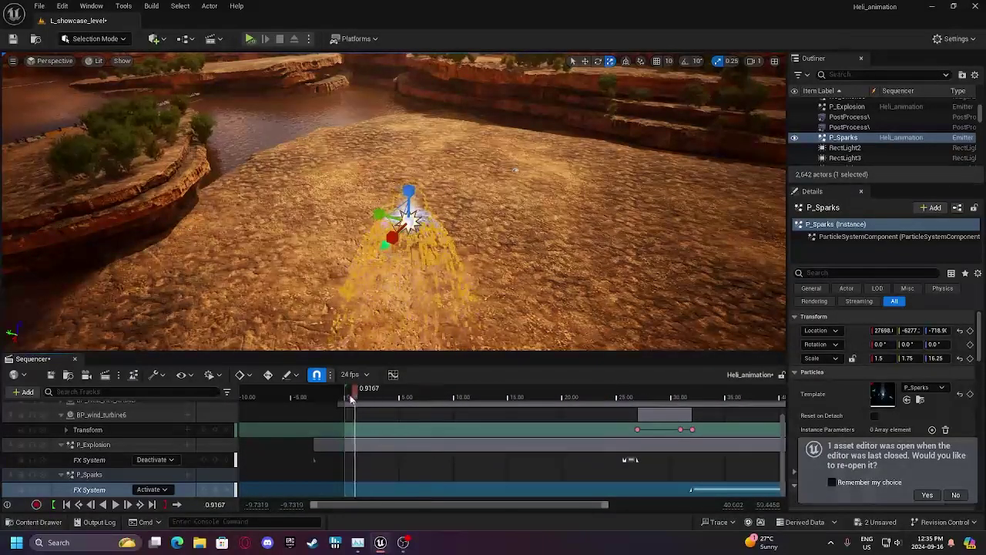
pyautogui.moveTo(350, 398); pyautogui.dragTo(346, 398)
pyautogui.click(163, 490)
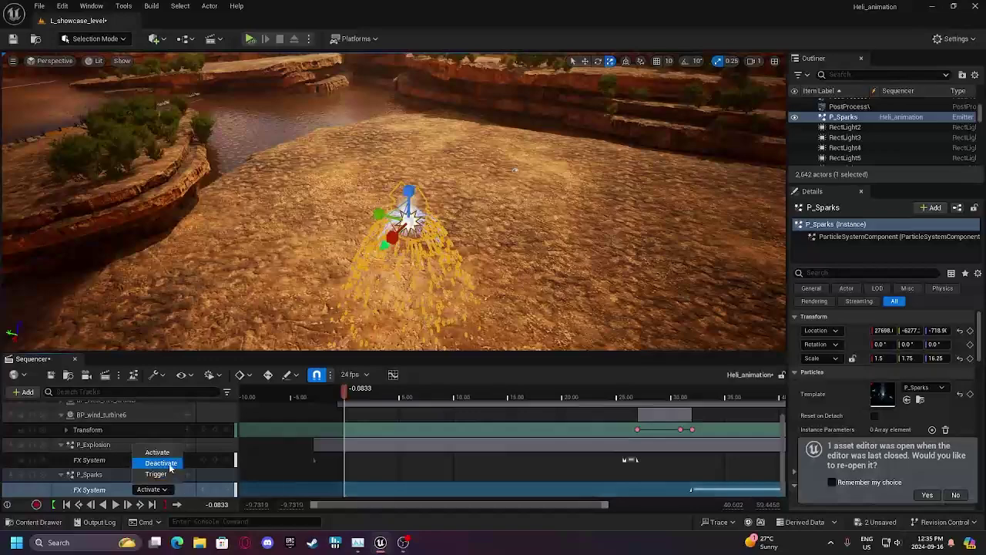
pyautogui.click(169, 464)
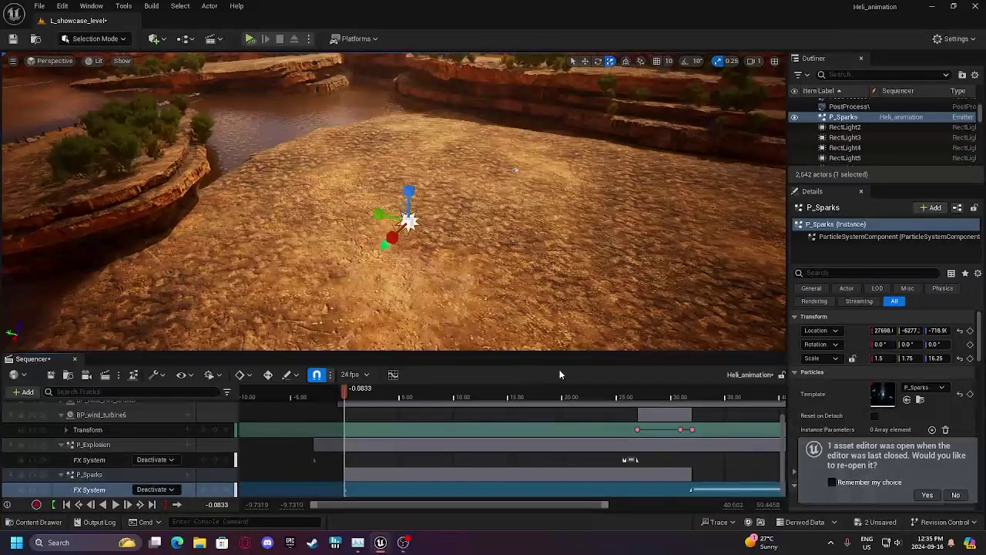
# Scrub to the turbine's landing, then play the sequence from about 8.00 while viewing the whole scene.
pyautogui.moveTo(595, 393); pyautogui.dragTo(688, 402)
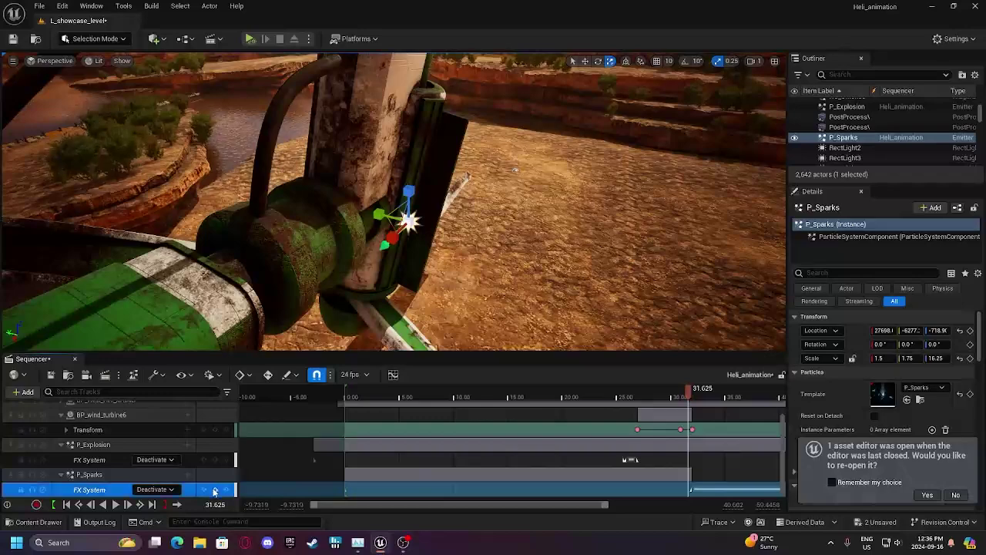
pyautogui.click(454, 388)
pyautogui.moveTo(454, 388); pyautogui.dragTo(434, 389)
pyautogui.press('space')
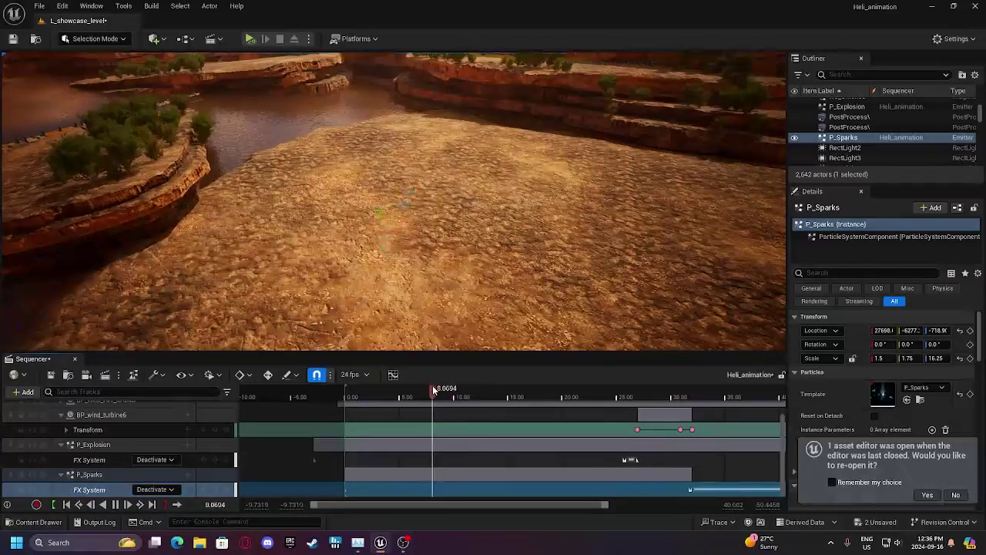
pyautogui.moveTo(436, 262); pyautogui.dragTo(331, 227, button='right')
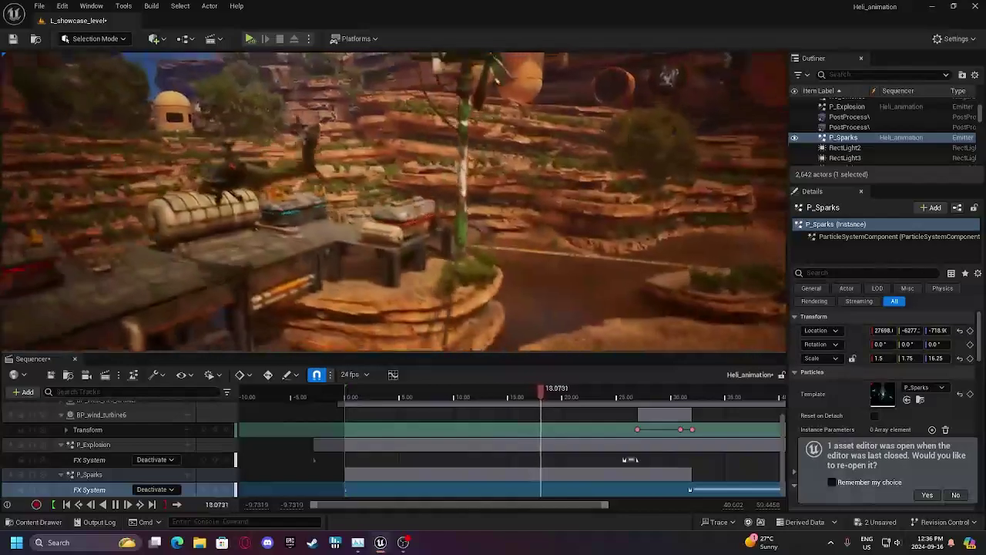
# Collapse the BP_wind_turbine6, P_Explosion and P_Sparks tracks in Sequencer.
pyautogui.scroll(1, 171, 453)
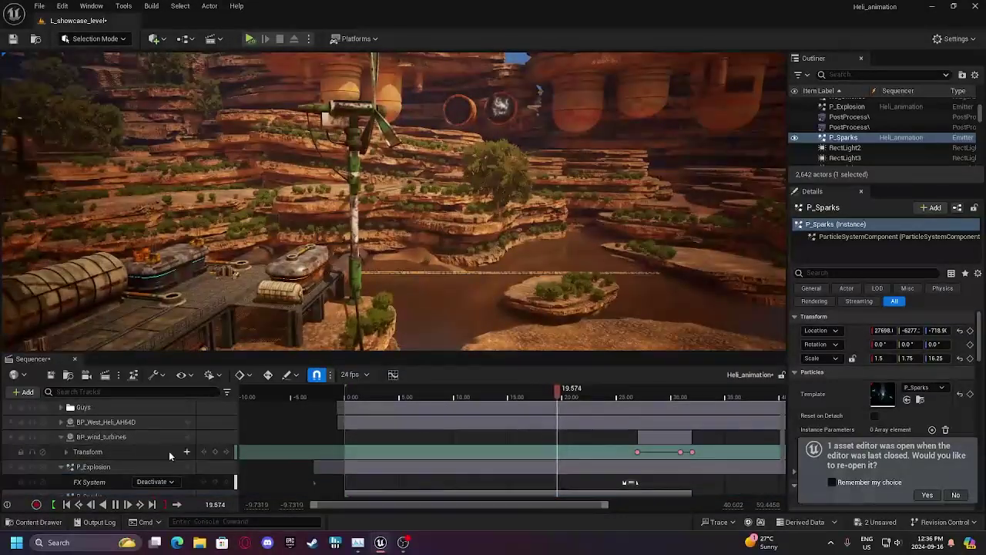
pyautogui.click(60, 438)
pyautogui.click(62, 452)
pyautogui.click(62, 467)
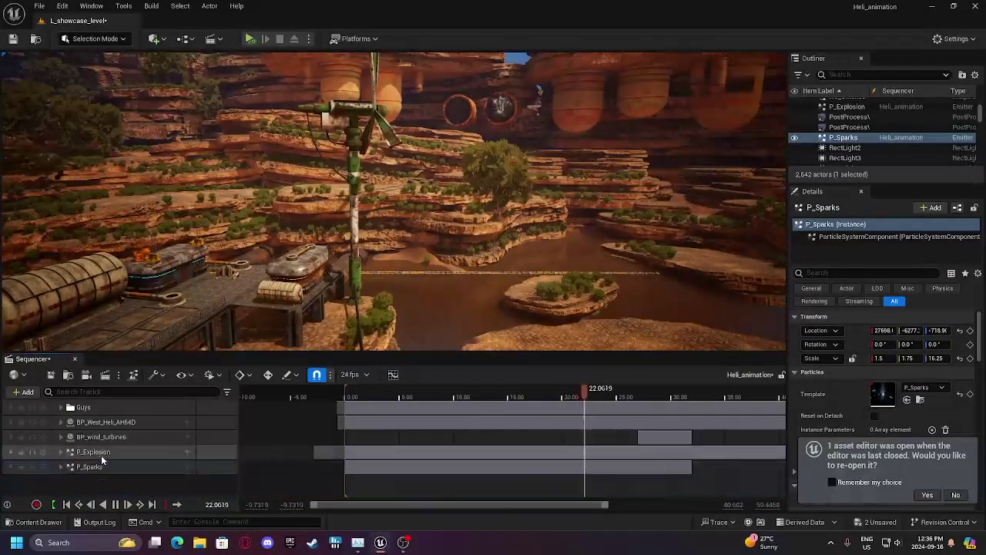
pyautogui.click(69, 466)
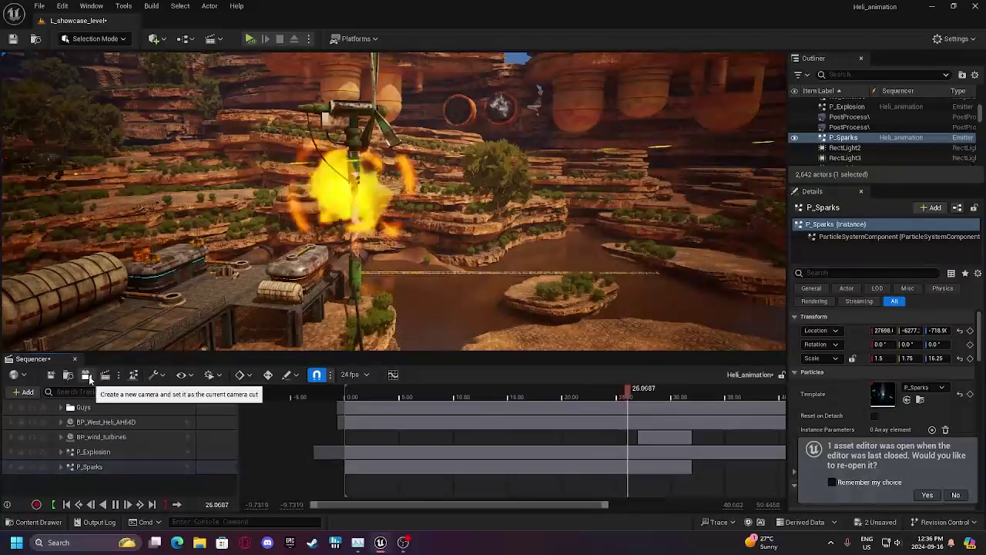
# Create a cine camera as the current camera cut and frame the parked helicopter from its front side at 0.00.
pyautogui.click(87, 375)
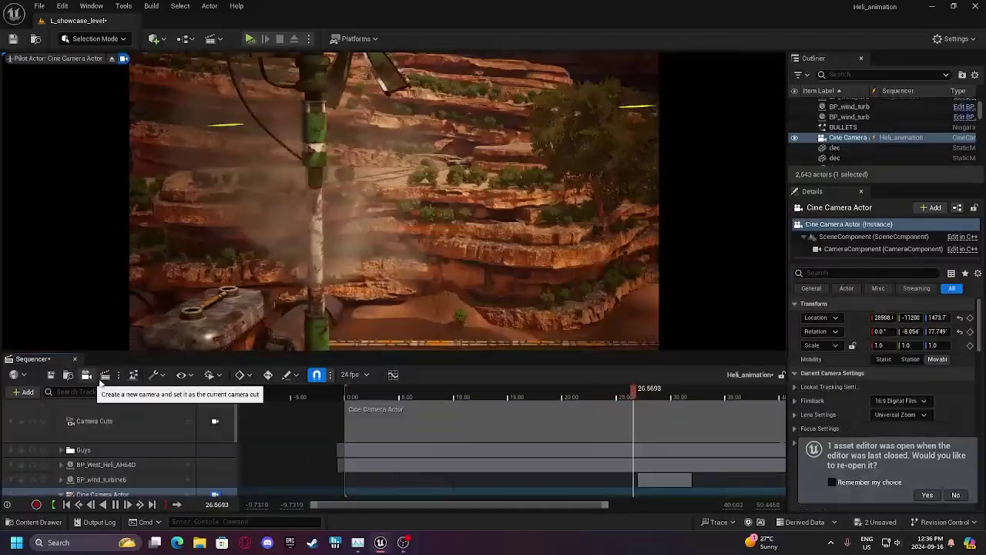
pyautogui.click(350, 392)
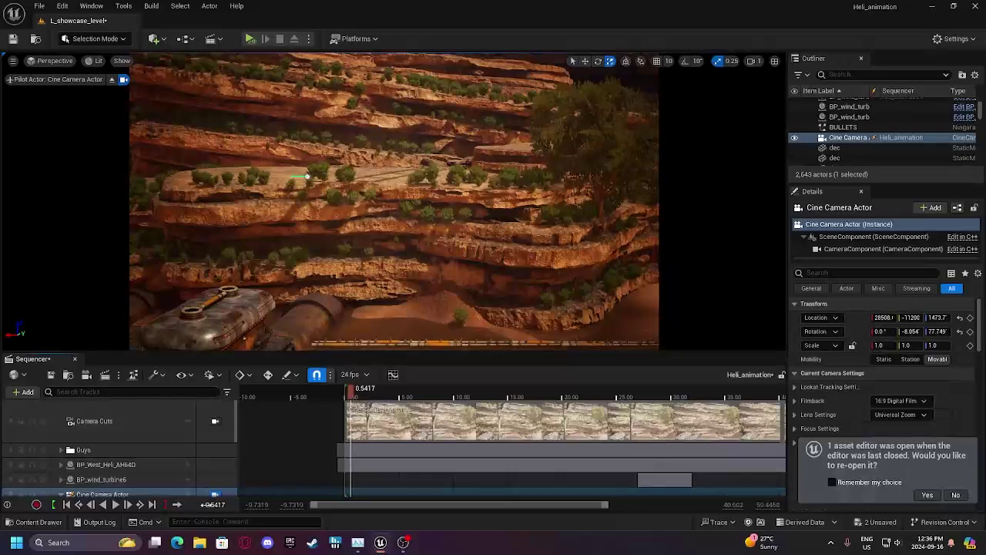
pyautogui.moveTo(362, 262); pyautogui.dragTo(460, 229, button='right')
pyautogui.press('s')
pyautogui.scroll(-5, 153, 466)
pyautogui.scroll(1, 187, 437)
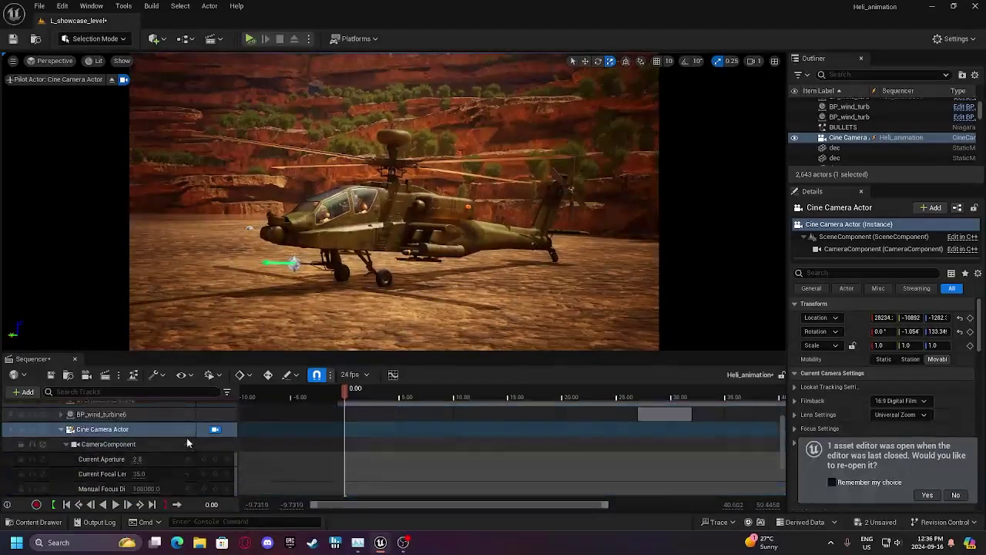
# Key the camera's transform at 0.00 and 3.50, swinging it around the helicopter toward its tail between the keys.
pyautogui.press('a')
pyautogui.moveTo(394, 255); pyautogui.dragTo(297, 256, button='right')
pyautogui.press('d')
pyautogui.moveTo(478, 263); pyautogui.dragTo(439, 264, button='right')
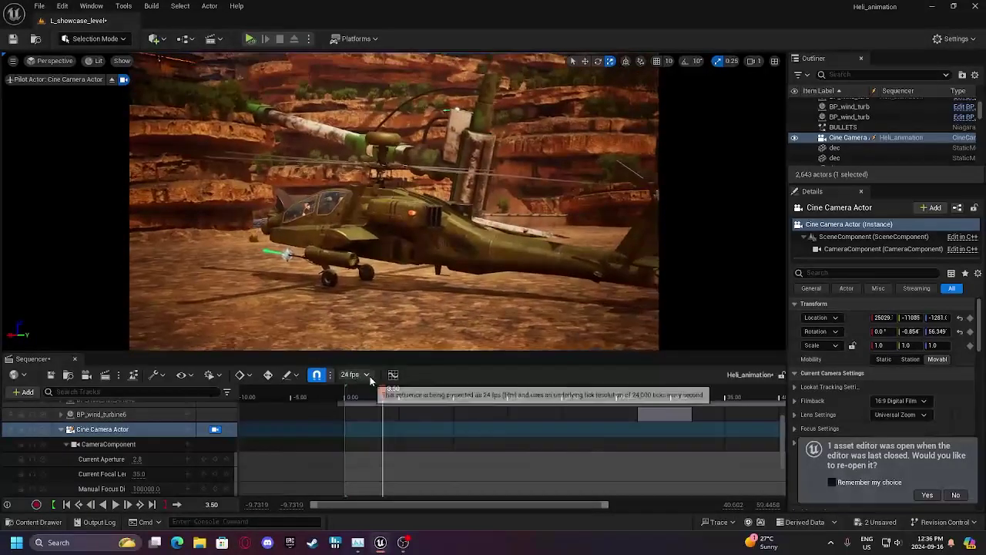
pyautogui.scroll(-2, 375, 420)
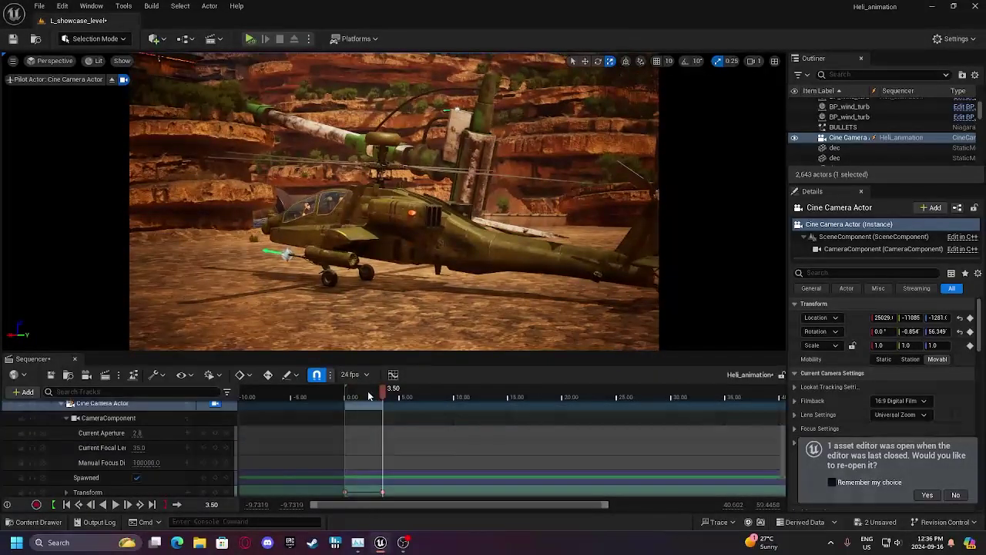
# Reframe the helicopter side-on with a middle camera transform key at 1.9583 and play the move back.
pyautogui.click(368, 395)
pyautogui.moveTo(397, 273); pyautogui.dragTo(390, 279, button='right')
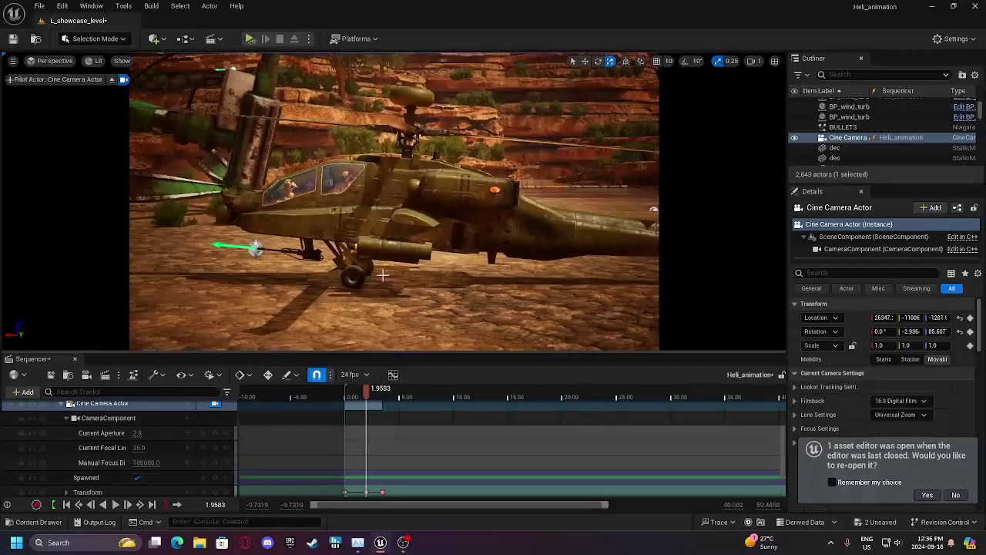
pyautogui.press('space')
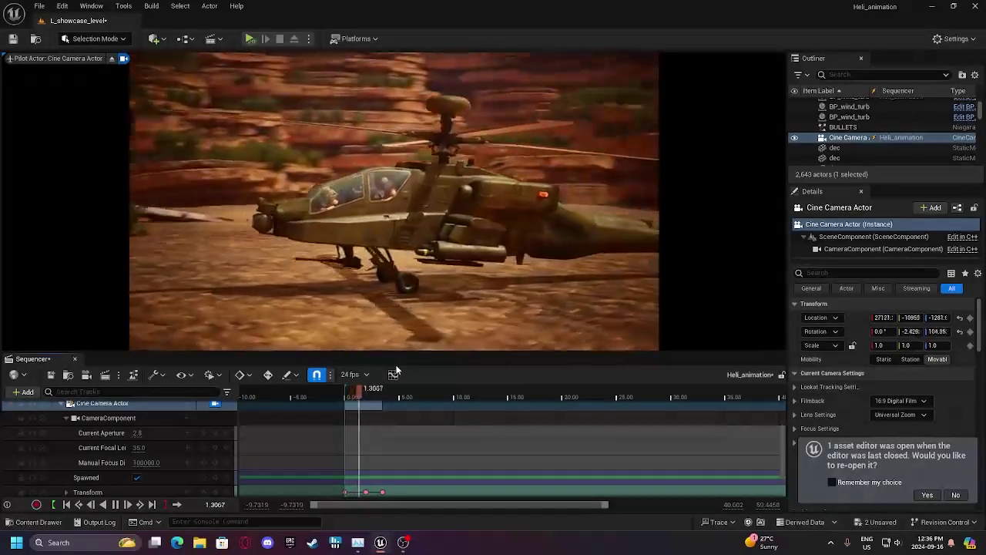
pyautogui.press('space')
# Set the interpolation of all three camera transform keys to Cubic (Break).
pyautogui.click(381, 492)
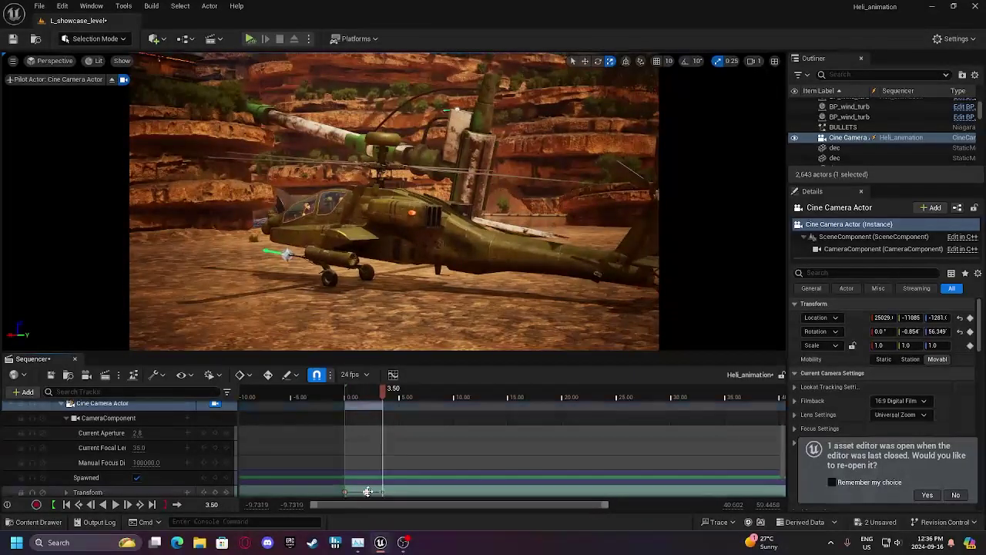
pyautogui.keyDown('ctrl'); pyautogui.click(366, 491); pyautogui.keyUp('ctrl')
pyautogui.keyDown('ctrl'); pyautogui.click(345, 491); pyautogui.keyUp('ctrl')
pyautogui.rightClick(367, 490)
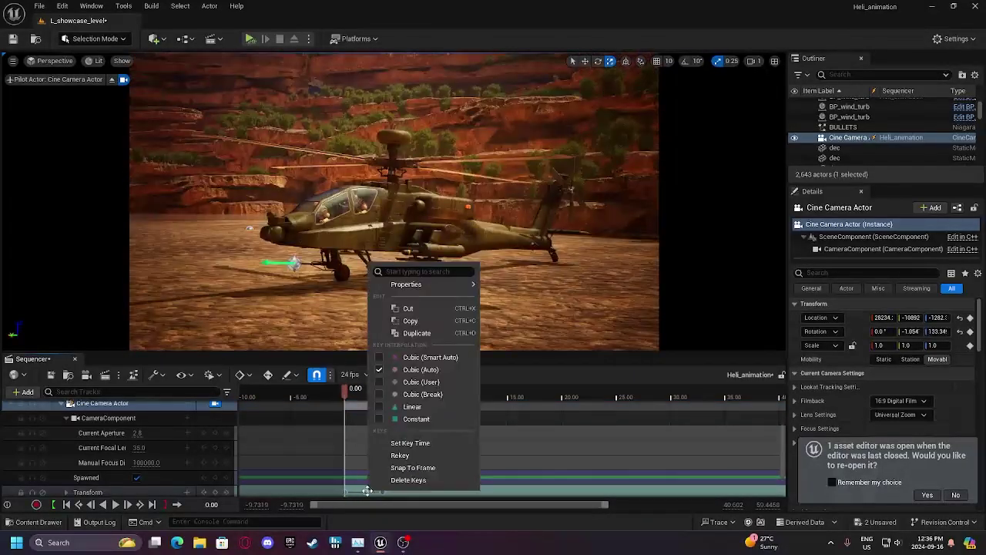
pyautogui.click(422, 394)
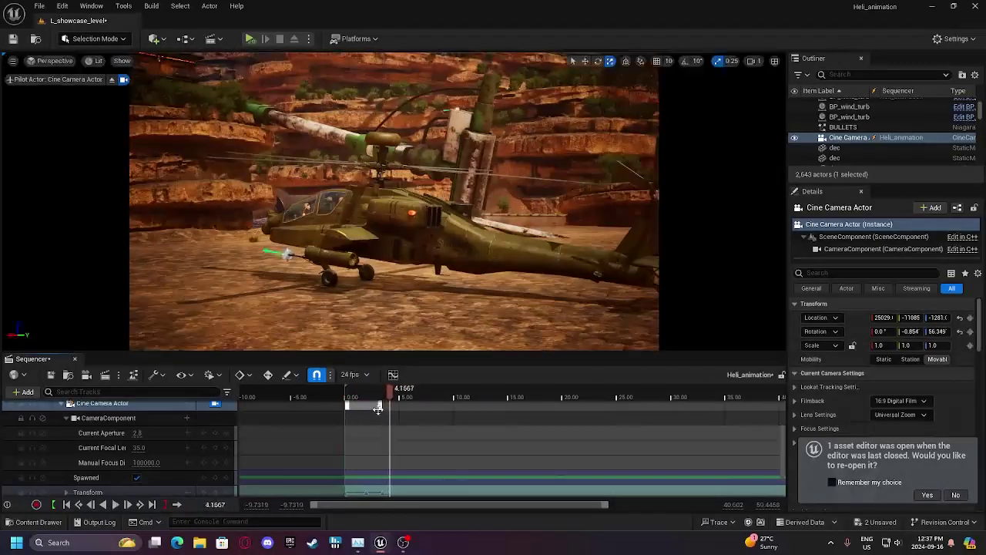
# Extend the first camera's section to 3.50, try roll adjustments at the 1.9583 and 3.50 transform keys, and play the move back.
pyautogui.moveTo(378, 398); pyautogui.dragTo(381, 398)
pyautogui.click(367, 491)
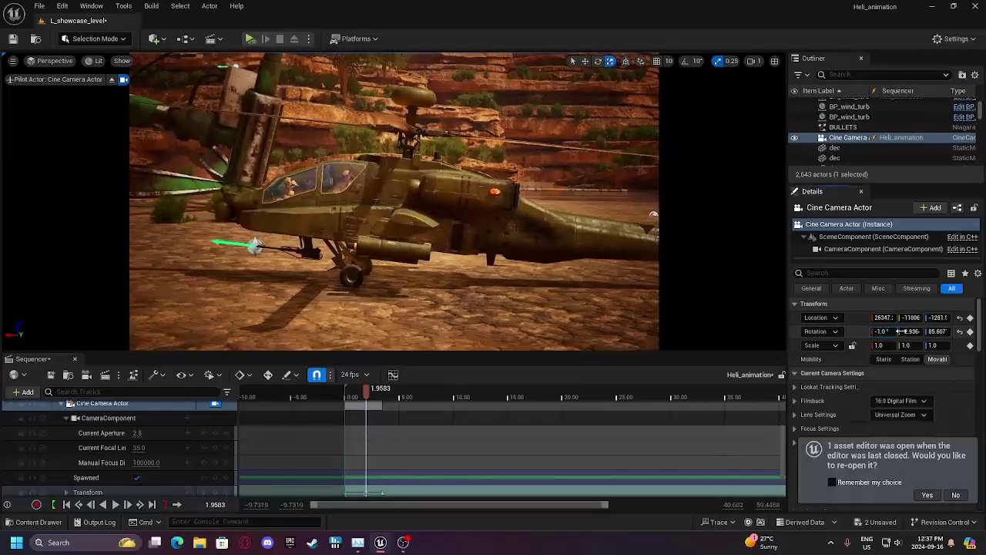
pyautogui.moveTo(937, 331); pyautogui.dragTo(946, 331)
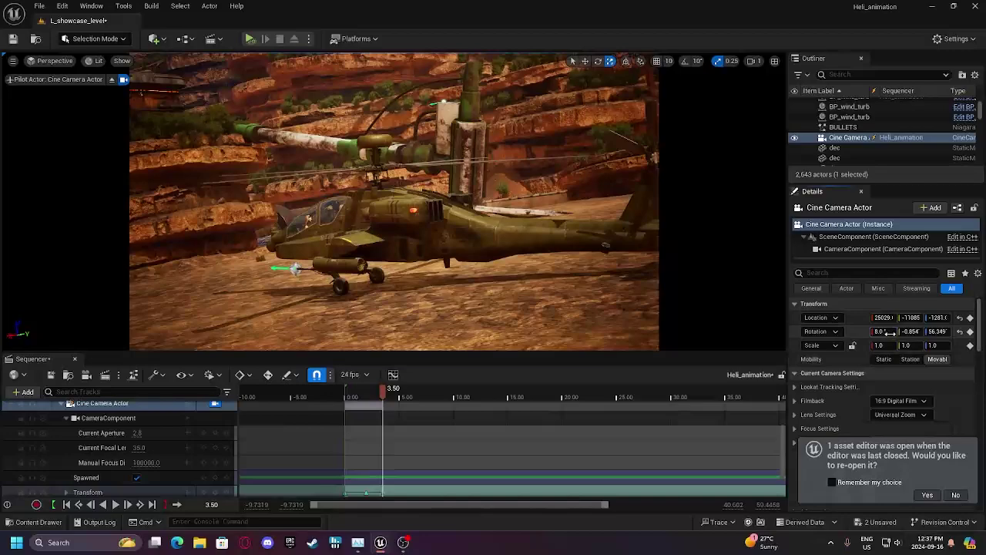
pyautogui.moveTo(890, 331); pyautogui.dragTo(886, 331)
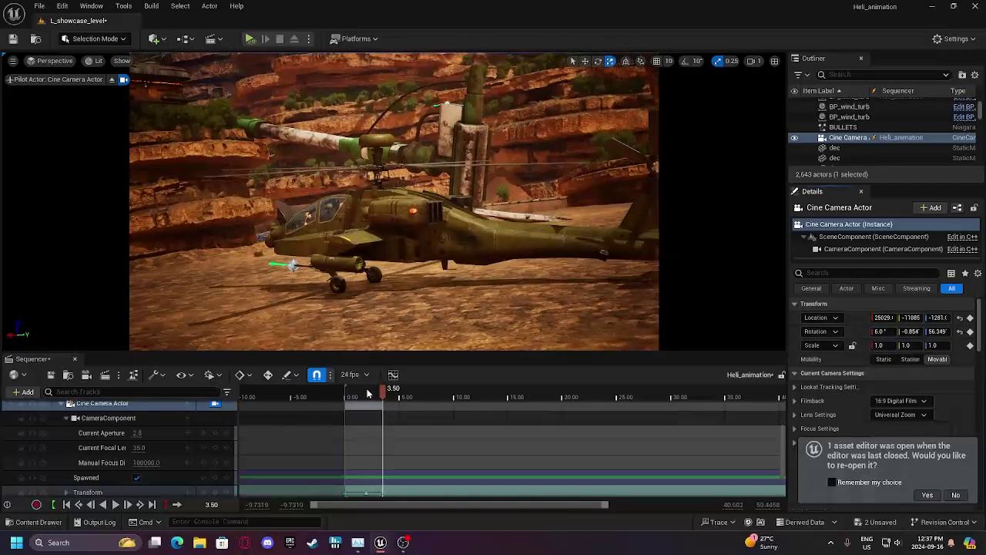
pyautogui.press('space')
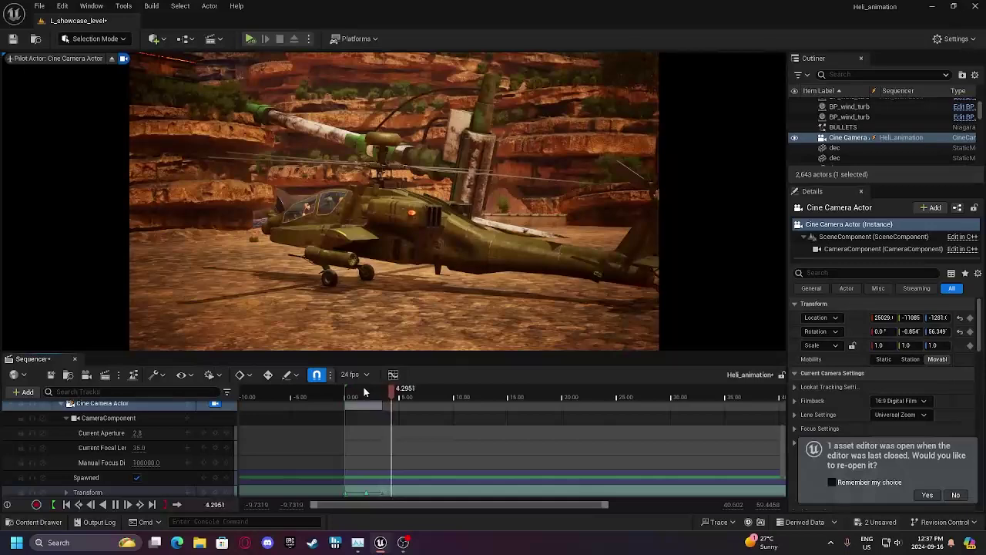
pyautogui.press('space')
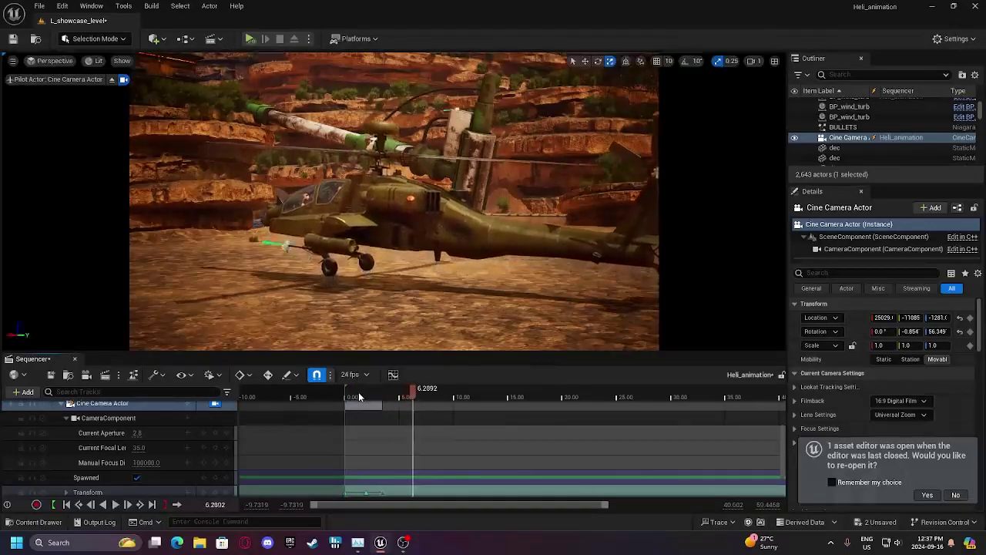
# Create a second cine camera as the current camera cut at 3.375, with the first camera's track collapsed.
pyautogui.moveTo(359, 396); pyautogui.dragTo(383, 391)
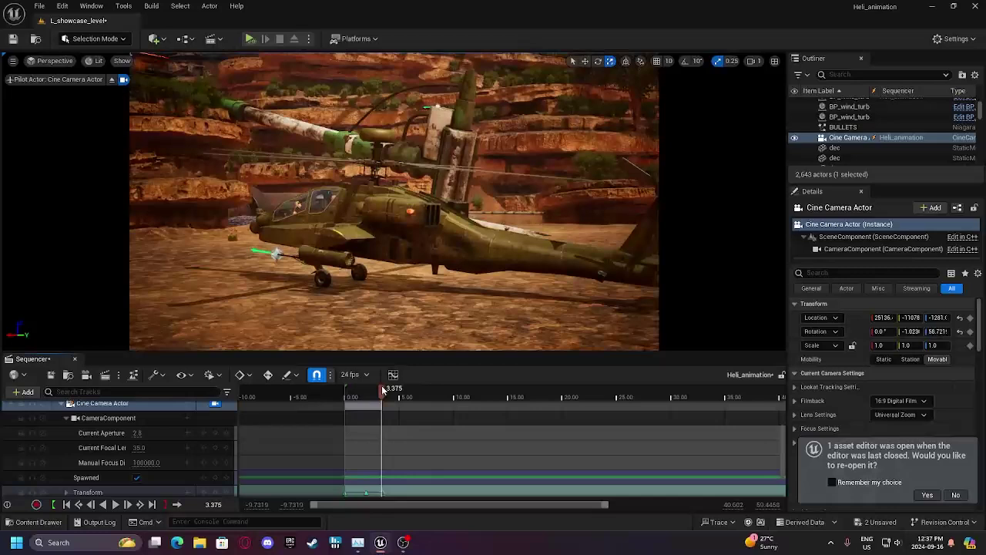
pyautogui.scroll(1, 82, 420)
pyautogui.scroll(-1, 79, 420)
pyautogui.click(62, 404)
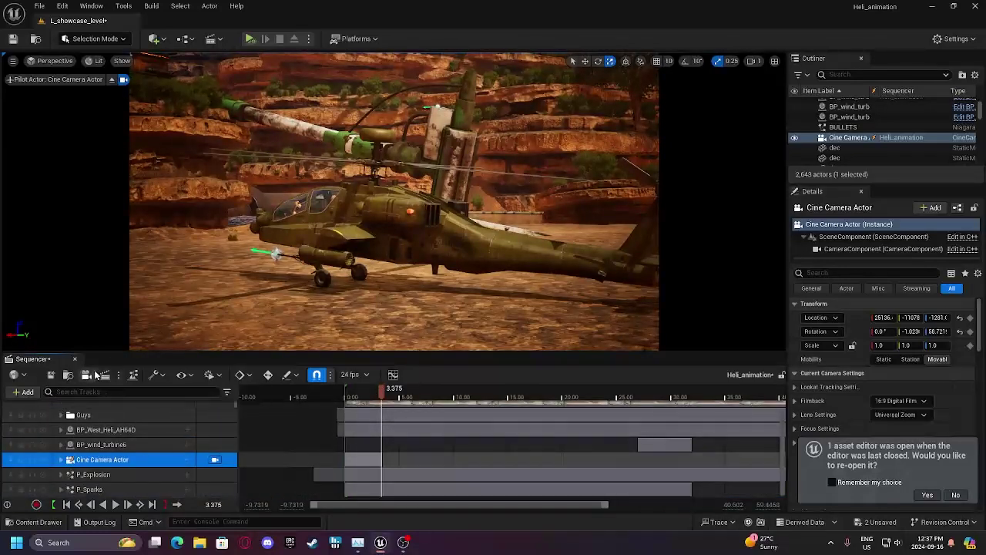
pyautogui.click(86, 375)
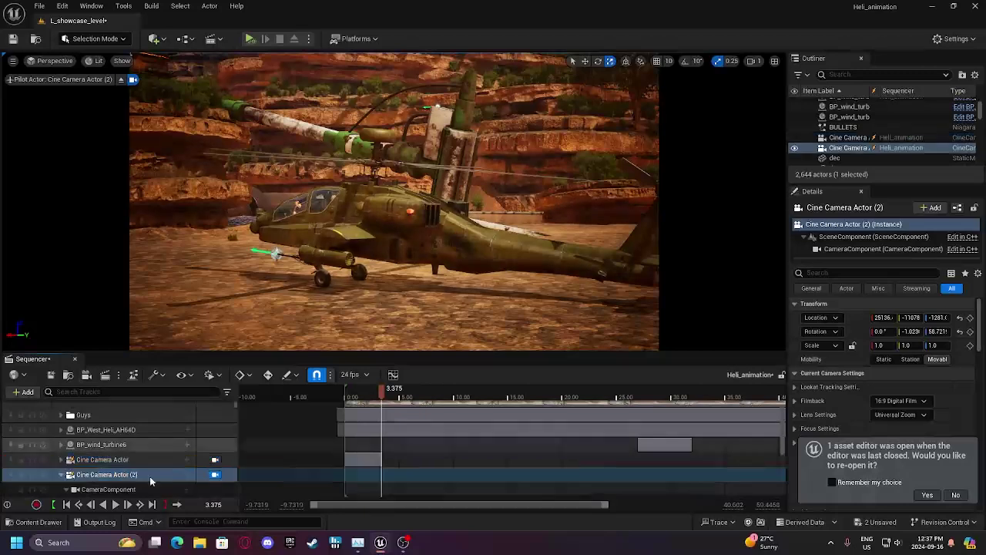
# Attach the second cine camera to the root of BP_West_Heli_AH64D.
pyautogui.scroll(-2, 123, 465)
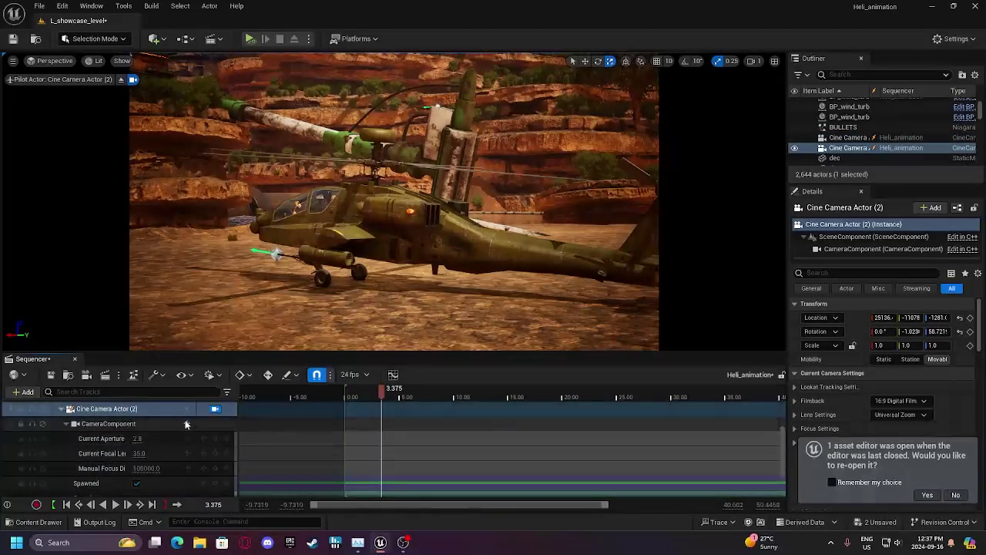
pyautogui.click(187, 408)
pyautogui.moveTo(255, 272)
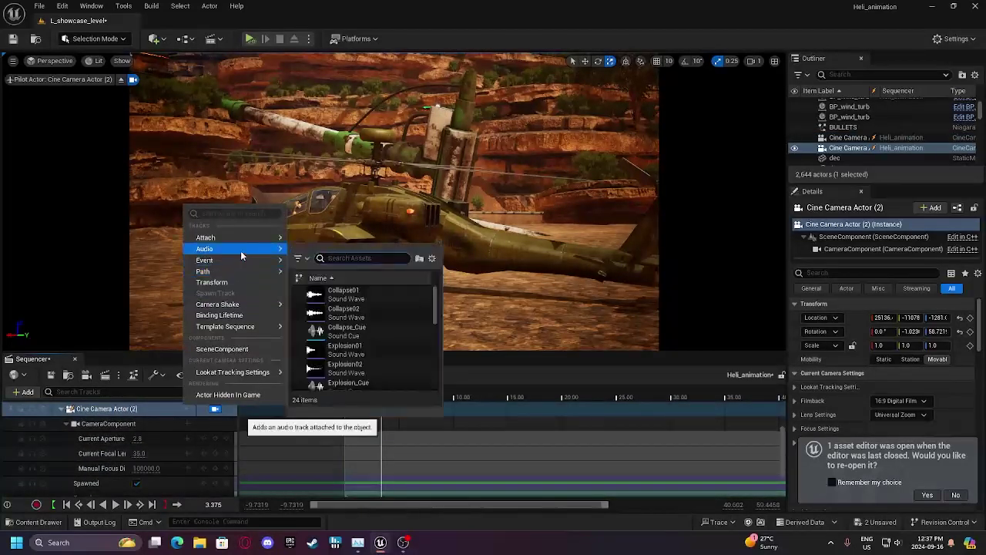
pyautogui.moveTo(239, 237)
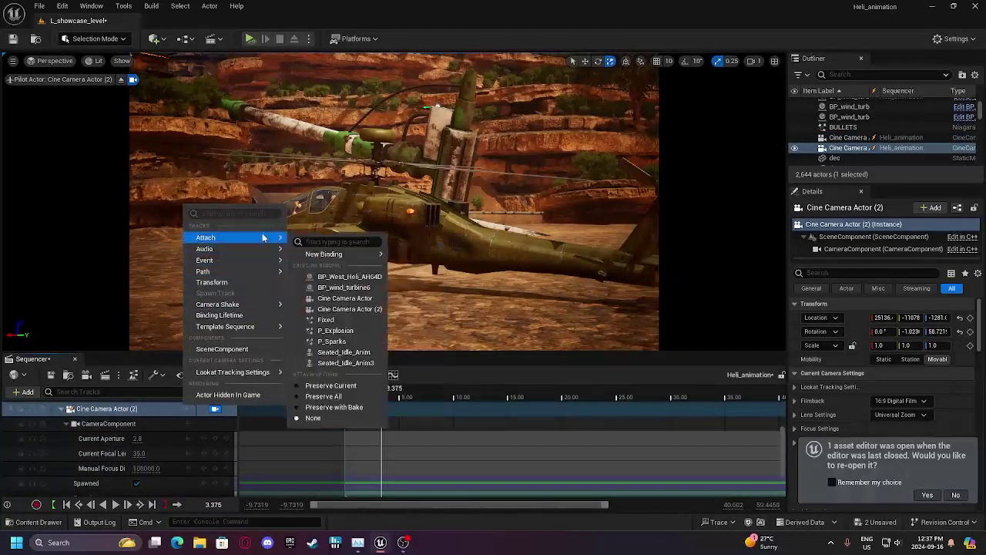
pyautogui.click(347, 276)
pyautogui.click(376, 290)
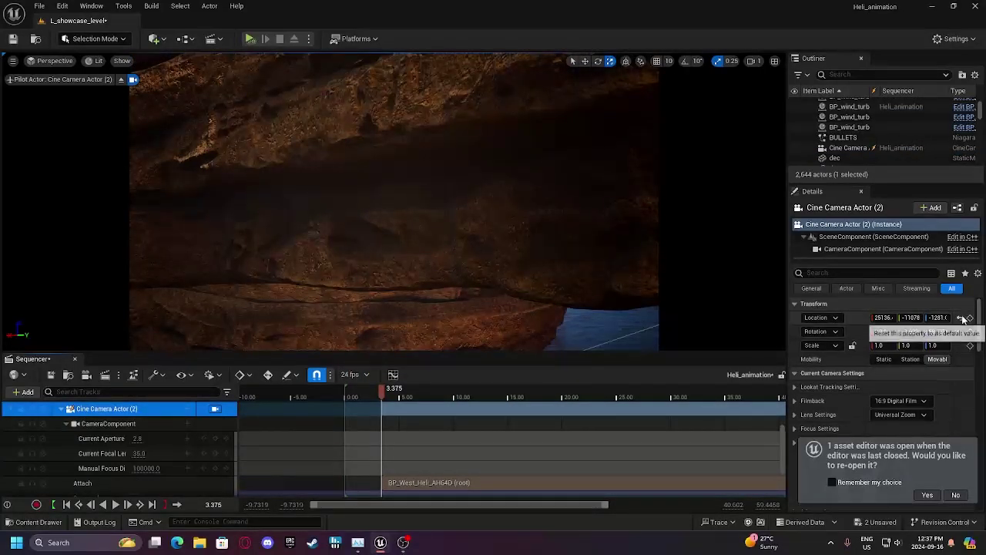
# Reset the second camera's location and rotation to their defaults and start its Attach section at 0.00.
pyautogui.click(962, 319)
pyautogui.moveTo(383, 483); pyautogui.dragTo(334, 483)
pyautogui.click(376, 439)
pyautogui.scroll(-1, 383, 421)
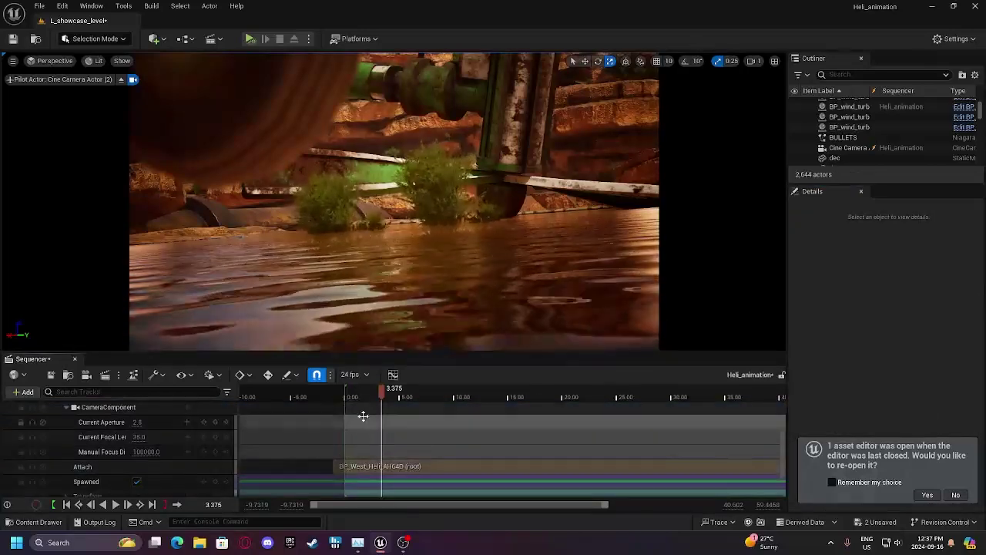
pyautogui.click(345, 466)
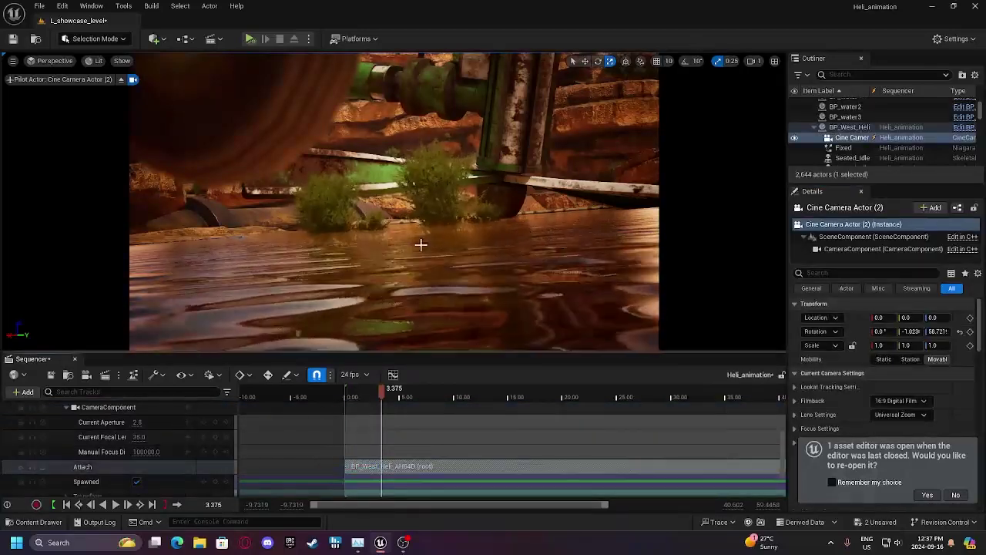
pyautogui.click(959, 332)
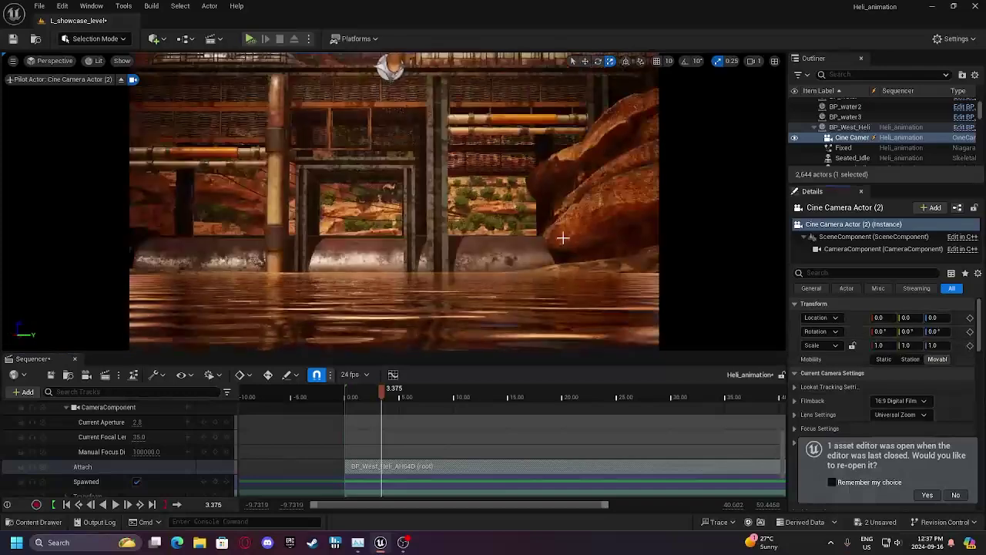
# Pilot the attached camera back and up at 3.375 to frame the helicopter from behind its tail, keying the transform.
pyautogui.press('e')
pyautogui.moveTo(539, 231); pyautogui.dragTo(573, 264, button='right')
pyautogui.press('s')
pyautogui.moveTo(622, 154); pyautogui.dragTo(618, 156, button='right')
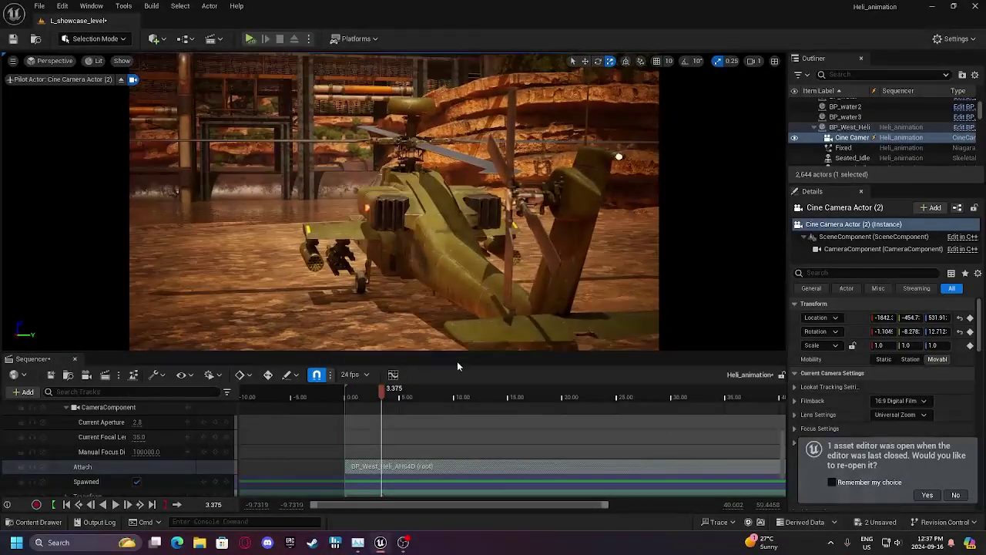
# Key a second pose further along the timeline, swinging the attached camera to the helicopter's side, and play the move back.
pyautogui.scroll(3, 385, 404)
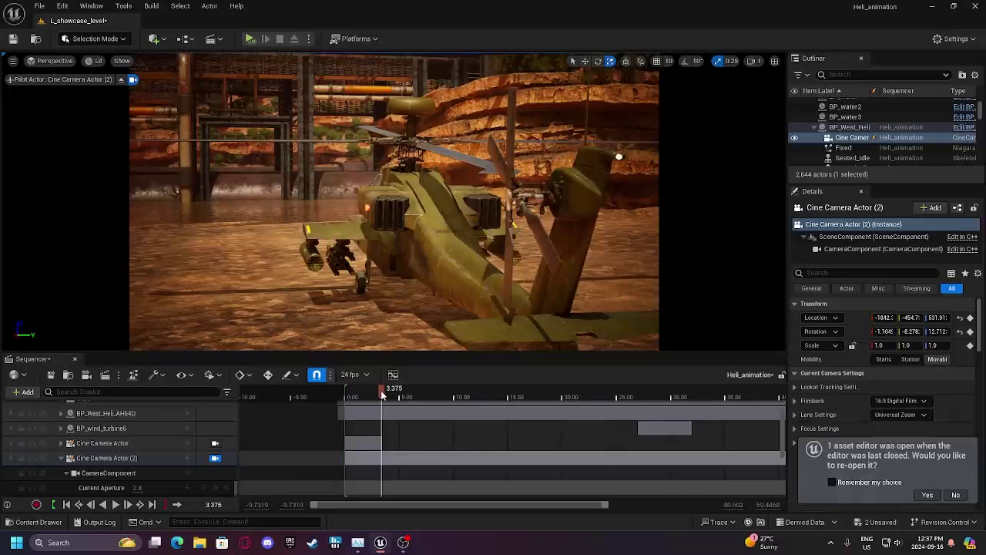
pyautogui.moveTo(382, 395); pyautogui.dragTo(419, 394)
pyautogui.press('a')
pyautogui.moveTo(433, 278); pyautogui.dragTo(530, 277, button='right')
pyautogui.press('s')
pyautogui.click(404, 394)
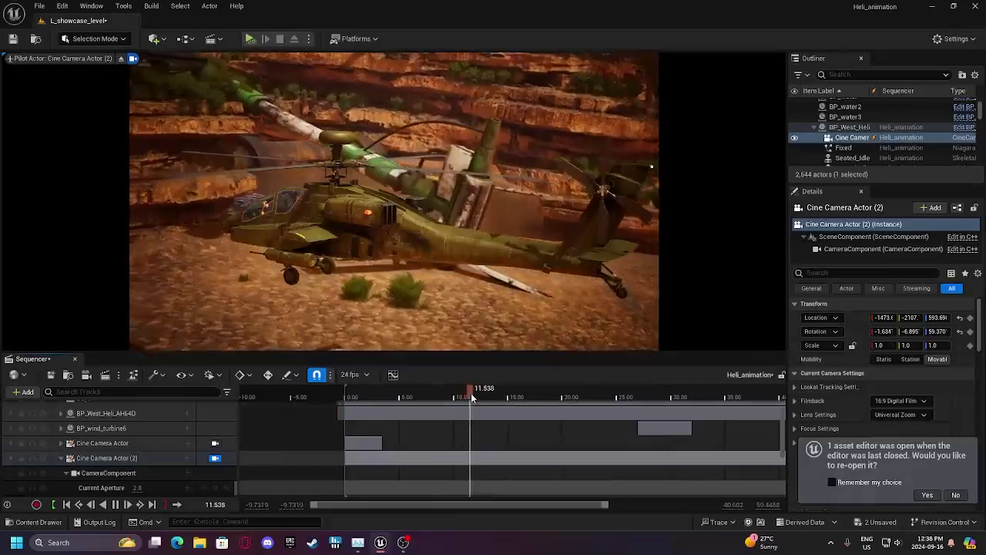
# Key the second camera's transform at 11.5833, framing the helicopter from behind and above with the view tilted down onto it.
pyautogui.click(471, 393)
pyautogui.press('d')
pyautogui.moveTo(456, 299)
pyautogui.mouseDown(button='right')
pyautogui.moveTo(351, 298)
pyautogui.moveTo(461, 294)
pyautogui.mouseUp(button='right')
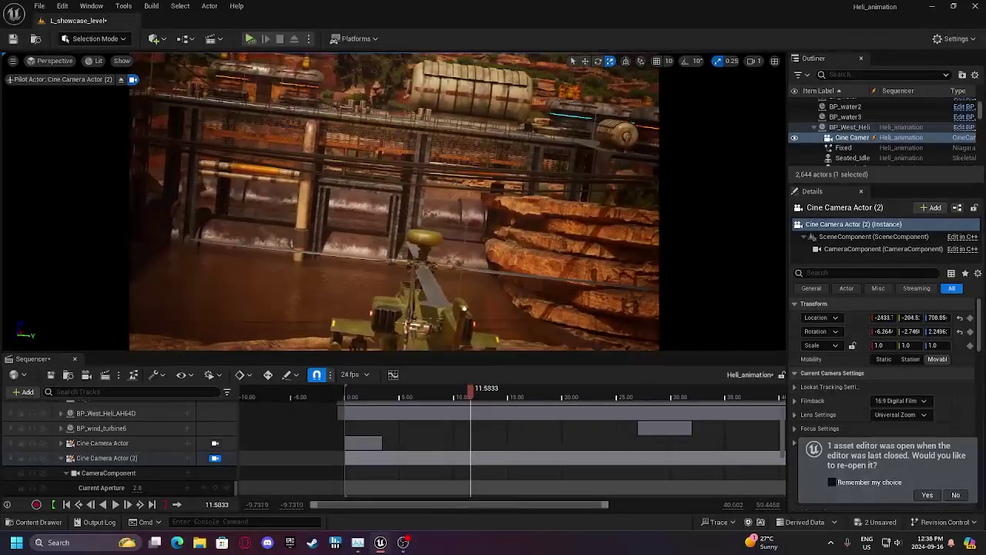
pyautogui.moveTo(454, 399)
pyautogui.mouseDown()
pyautogui.moveTo(475, 361)
pyautogui.moveTo(470, 397)
pyautogui.mouseUp()
pyautogui.scroll(-5, 474, 429)
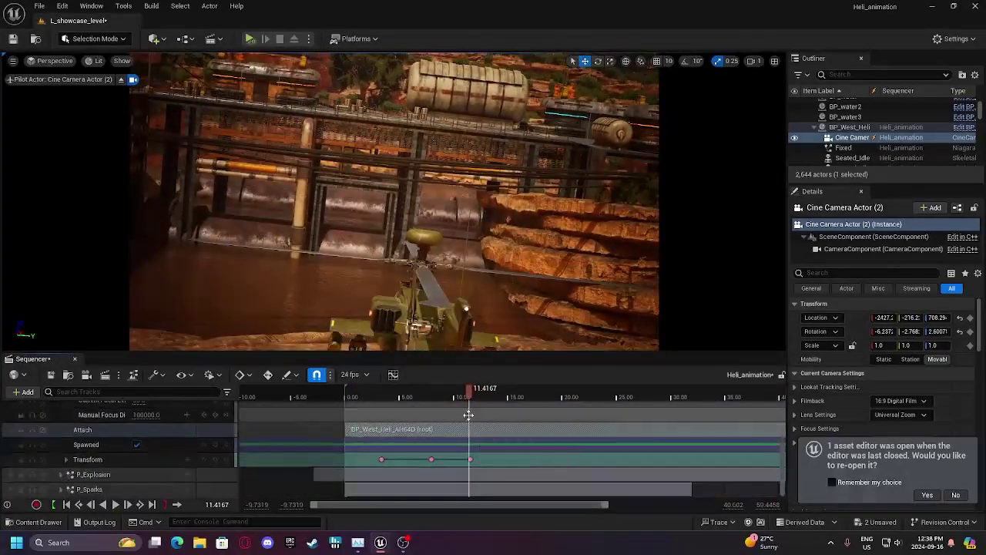
pyautogui.click(470, 460)
pyautogui.moveTo(482, 285); pyautogui.dragTo(487, 312, button='right')
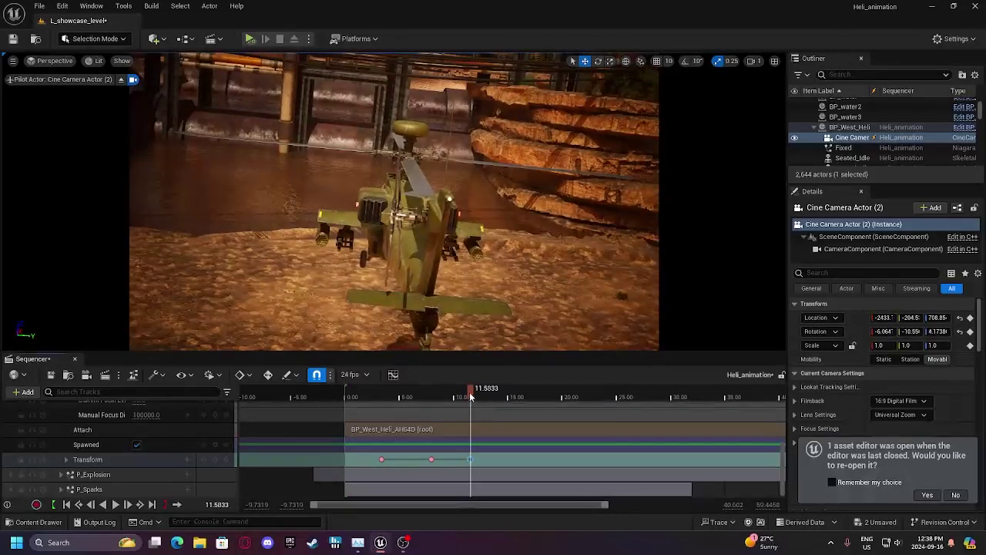
# Reframe the flying helicopter from above its rear side with a transform key at 16.0833 and collapse the second camera's track.
pyautogui.moveTo(471, 396); pyautogui.dragTo(520, 392)
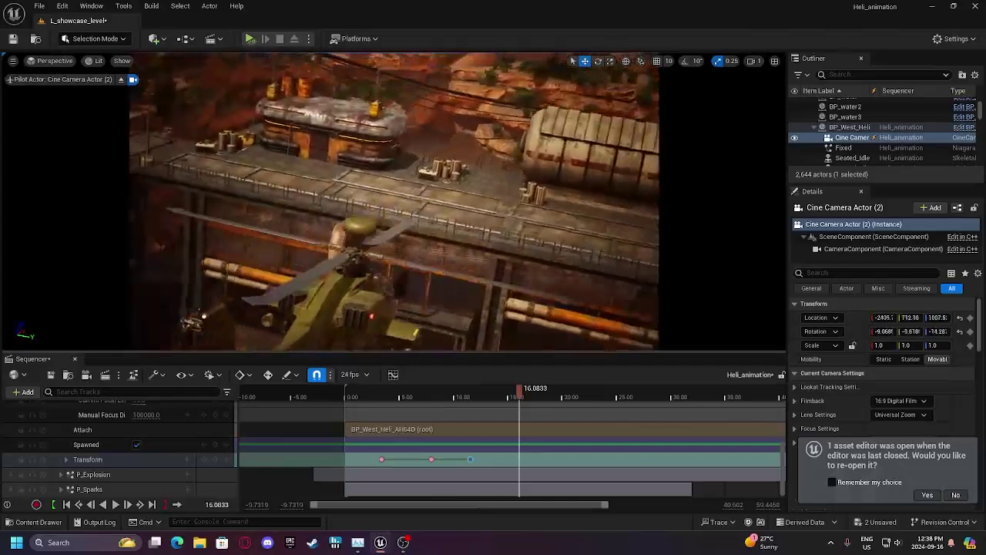
pyautogui.scroll(3, 129, 432)
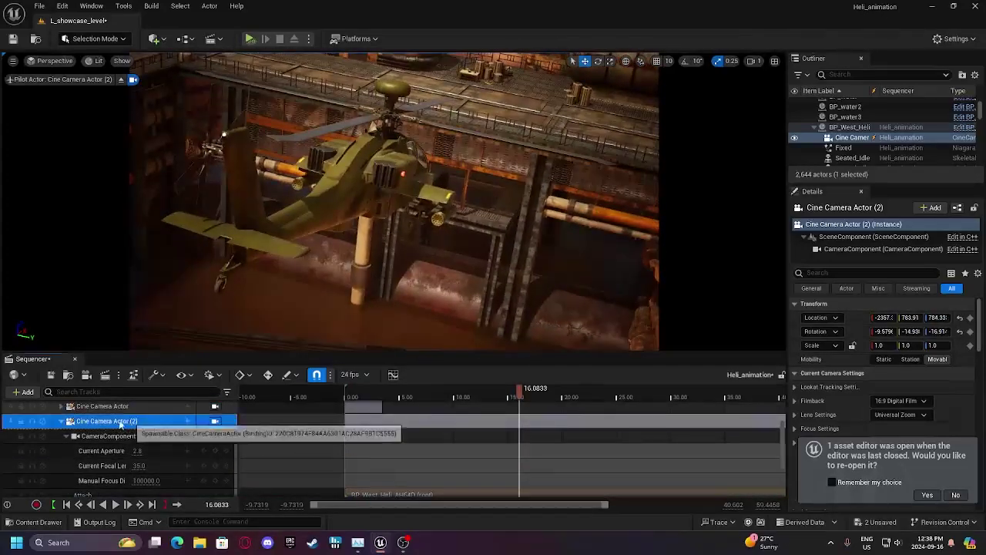
pyautogui.click(62, 421)
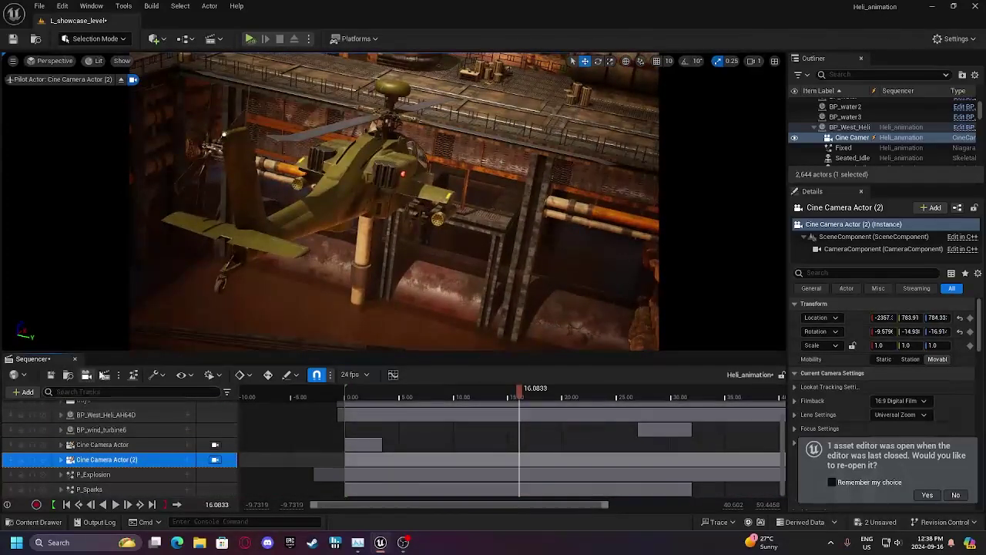
# Create a third cine camera as the current camera cut and move the playhead back to 15.0417.
pyautogui.click(109, 376)
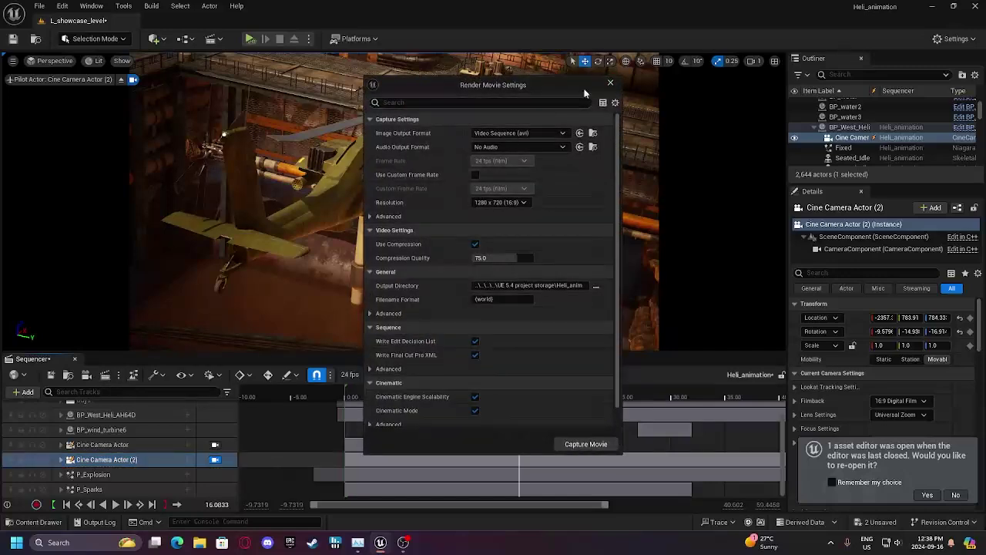
pyautogui.click(610, 83)
pyautogui.click(85, 374)
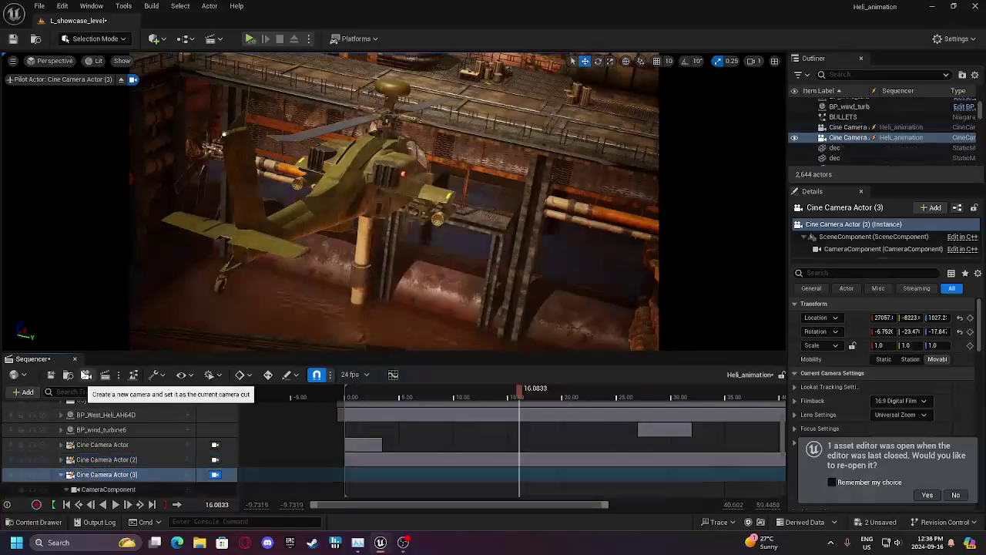
pyautogui.scroll(-5, 474, 419)
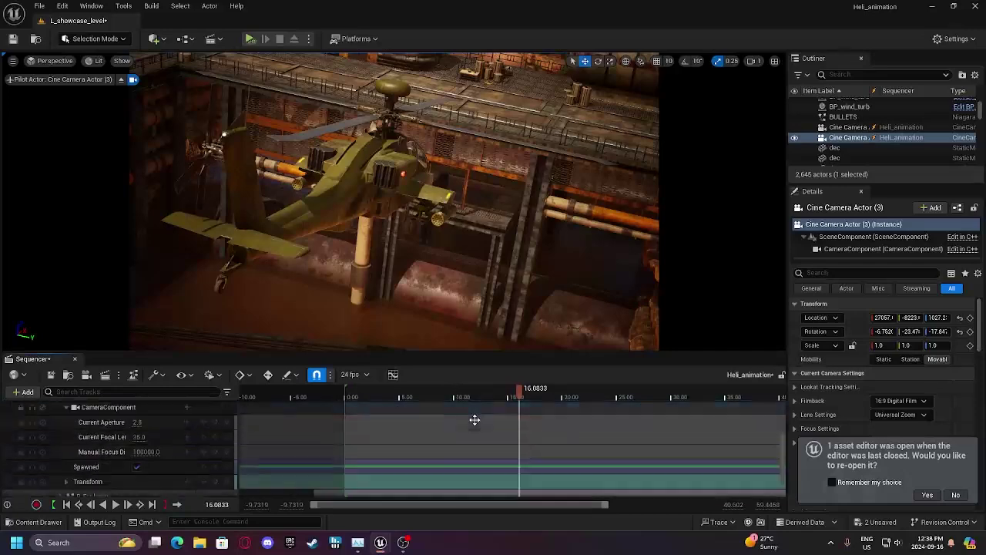
pyautogui.scroll(4, 475, 420)
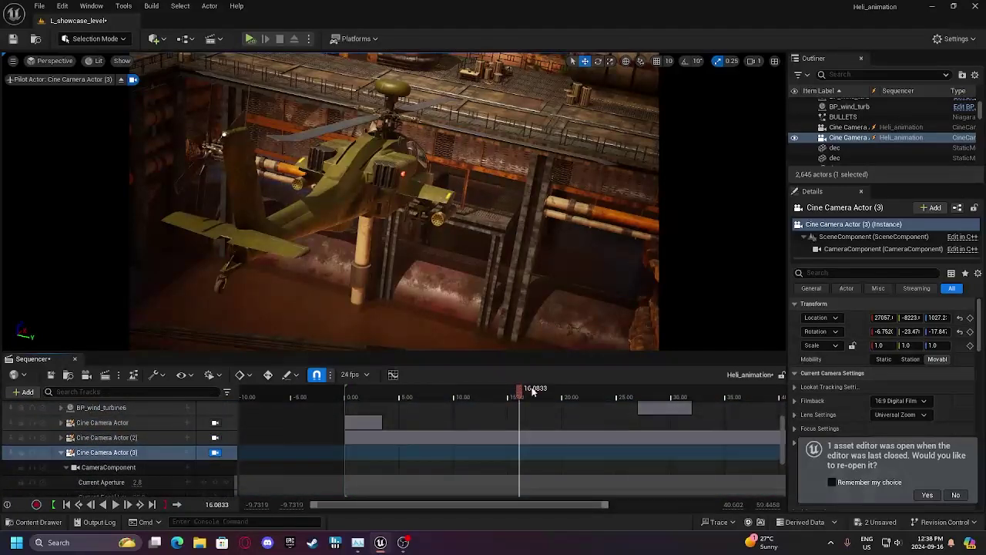
pyautogui.moveTo(523, 393); pyautogui.dragTo(508, 393)
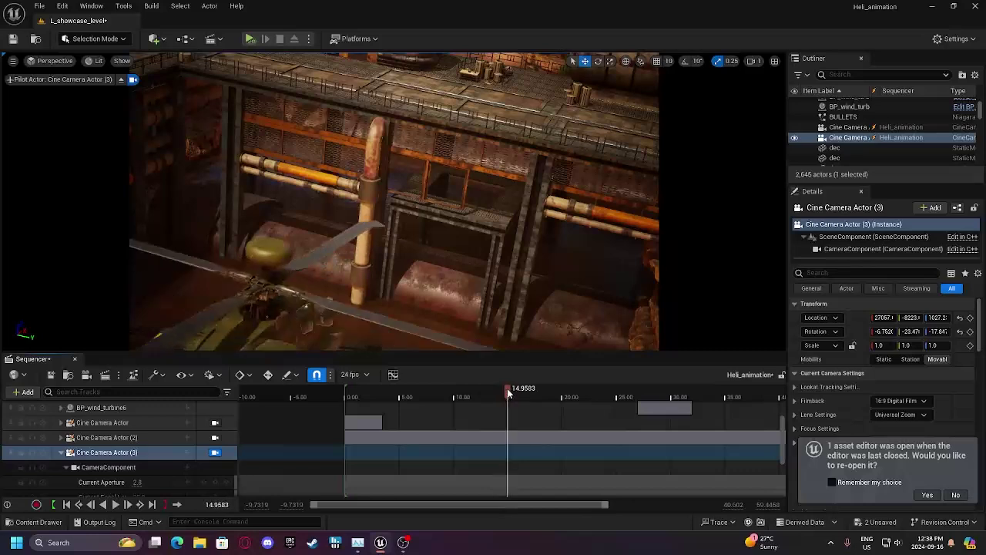
# Try attaching the third cine camera to the Hips bone of Seated_Idle_Anim at 15.0417.
pyautogui.click(187, 453)
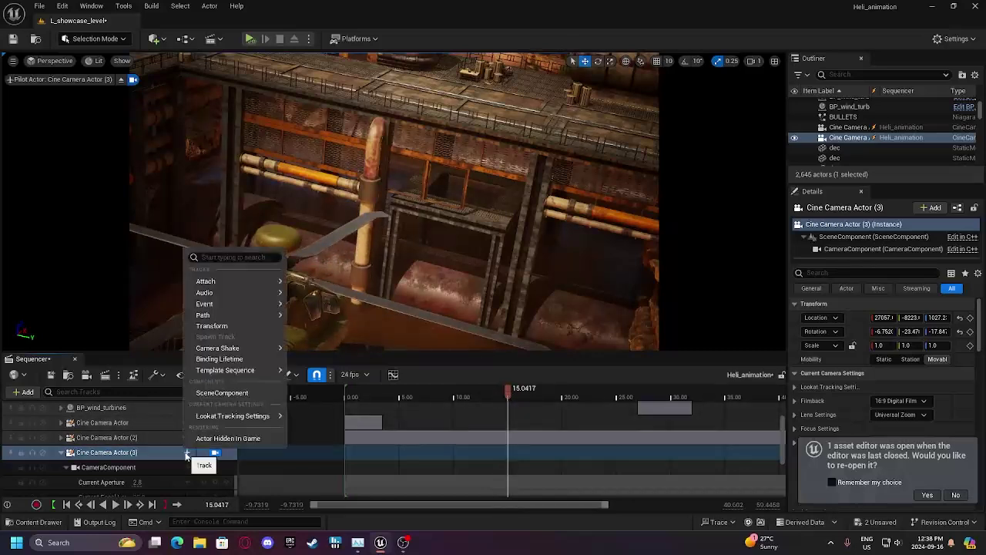
pyautogui.moveTo(241, 287)
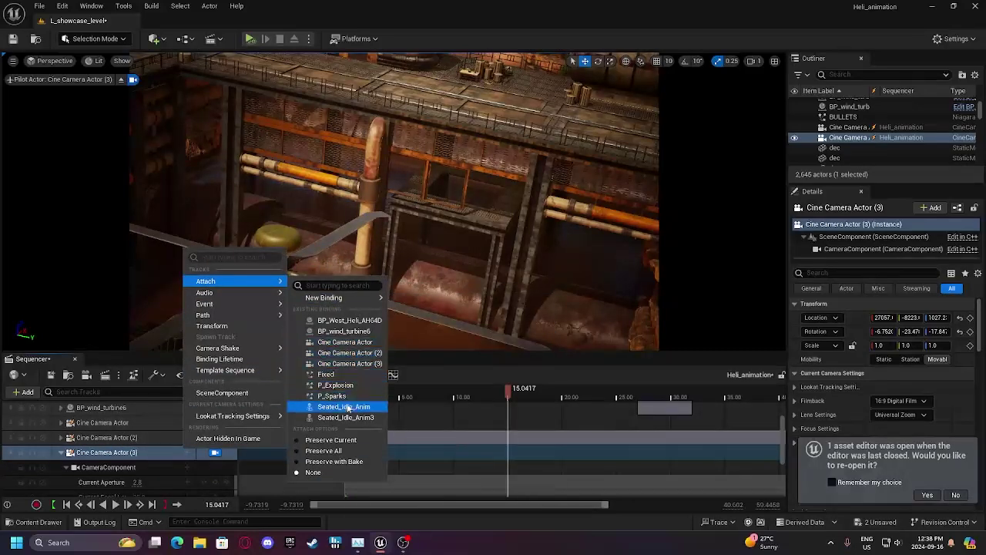
pyautogui.click(345, 407)
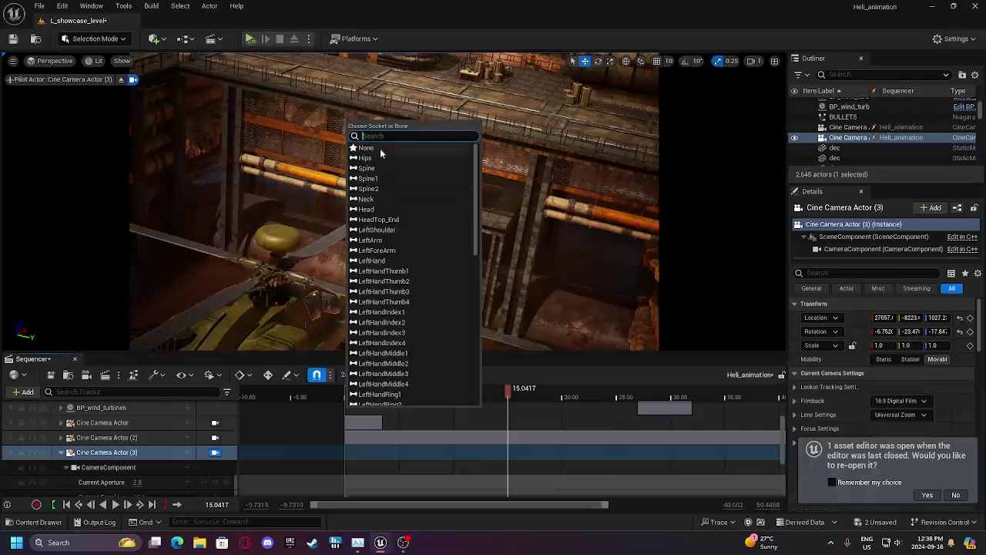
pyautogui.scroll(-3, 393, 231)
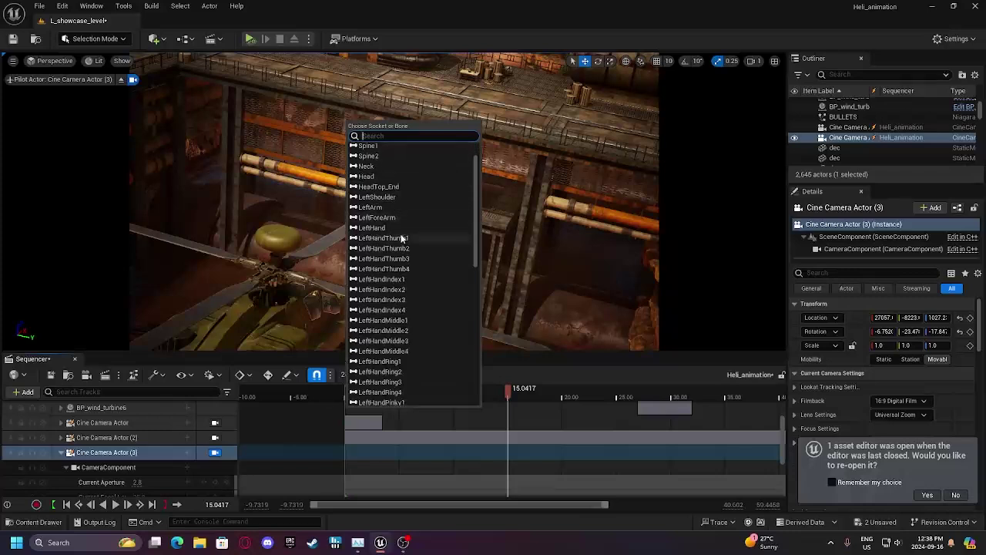
pyautogui.scroll(3, 401, 240)
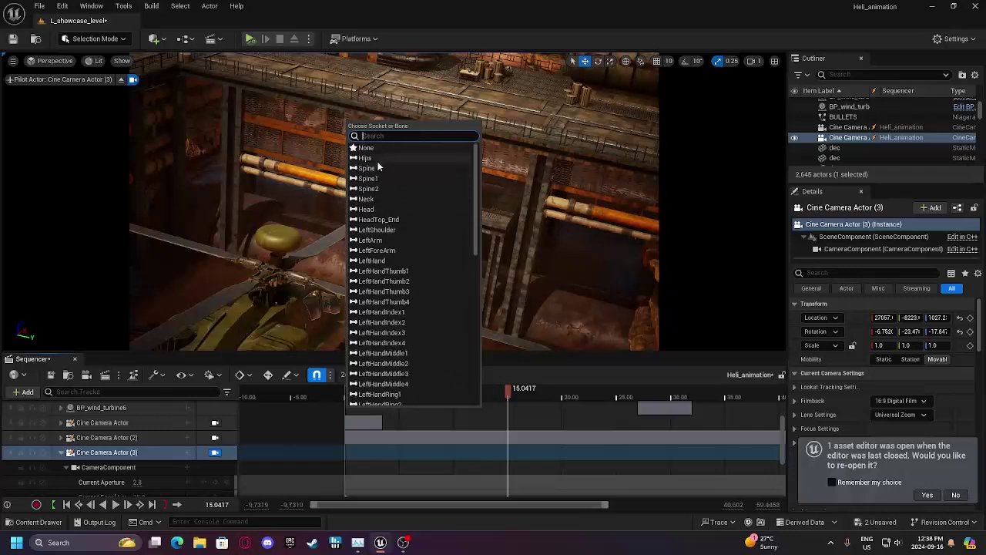
pyautogui.write('root')
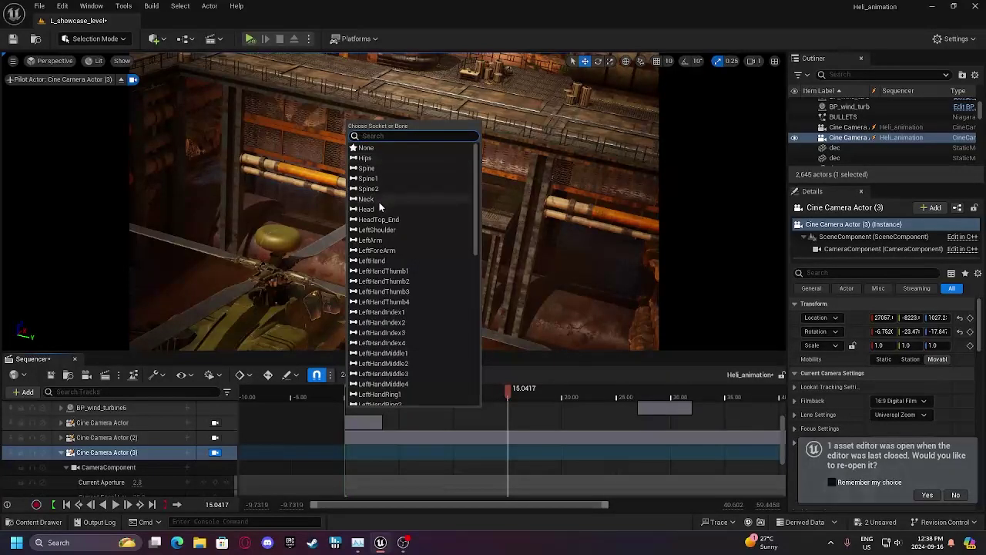
pyautogui.scroll(-8, 379, 202)
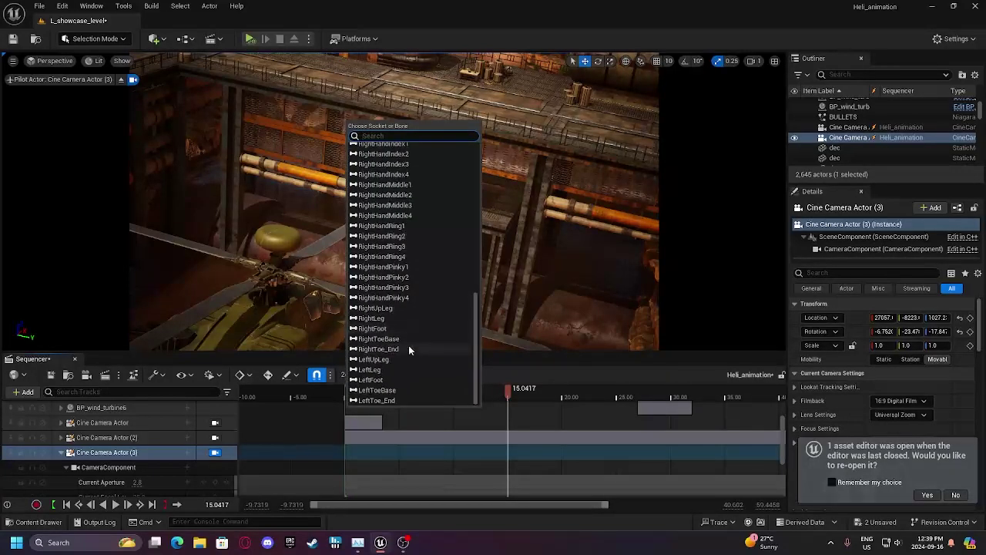
pyautogui.scroll(8, 409, 345)
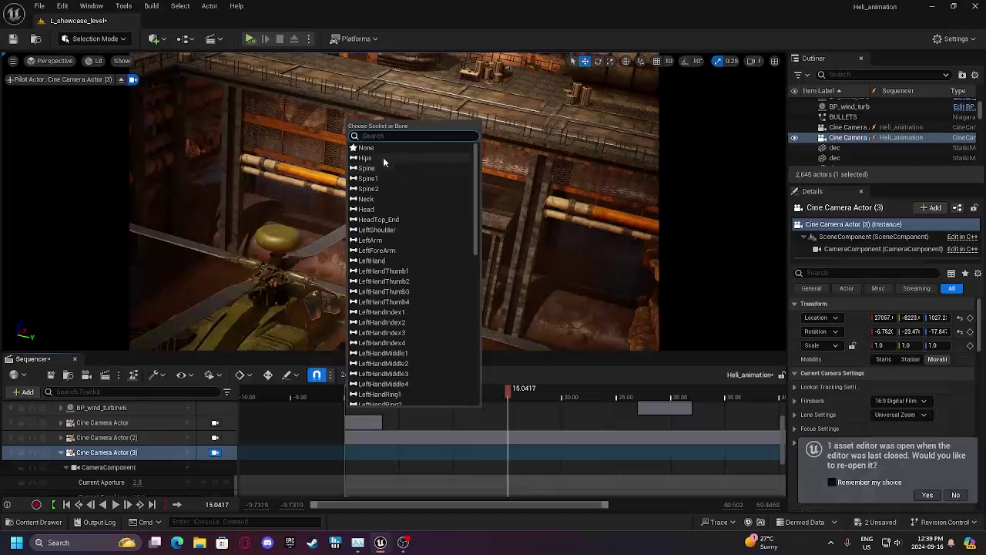
pyautogui.click(378, 158)
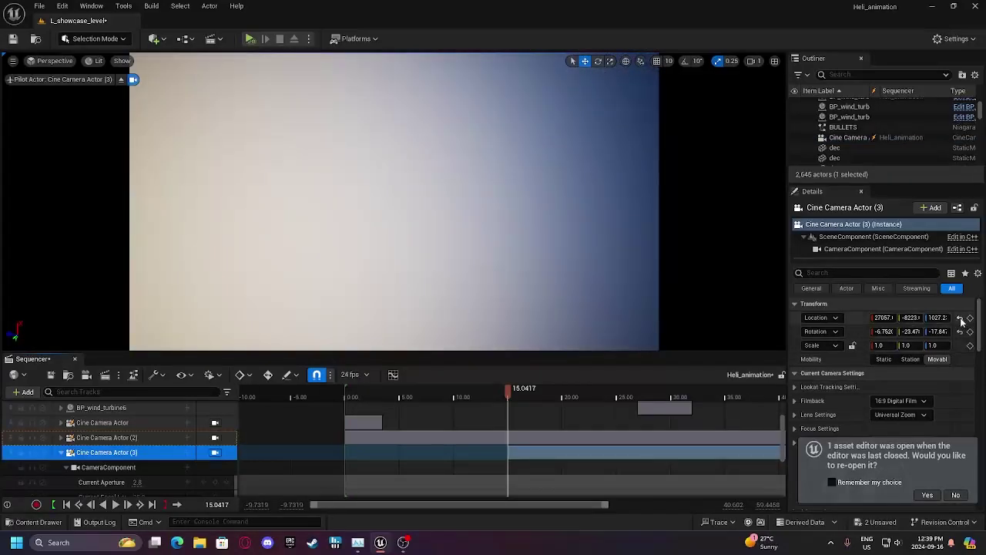
# Reset the third camera's location and rotation and try a view around the seated crew member.
pyautogui.click(960, 318)
pyautogui.click(959, 332)
pyautogui.moveTo(524, 205); pyautogui.dragTo(524, 205, button='right')
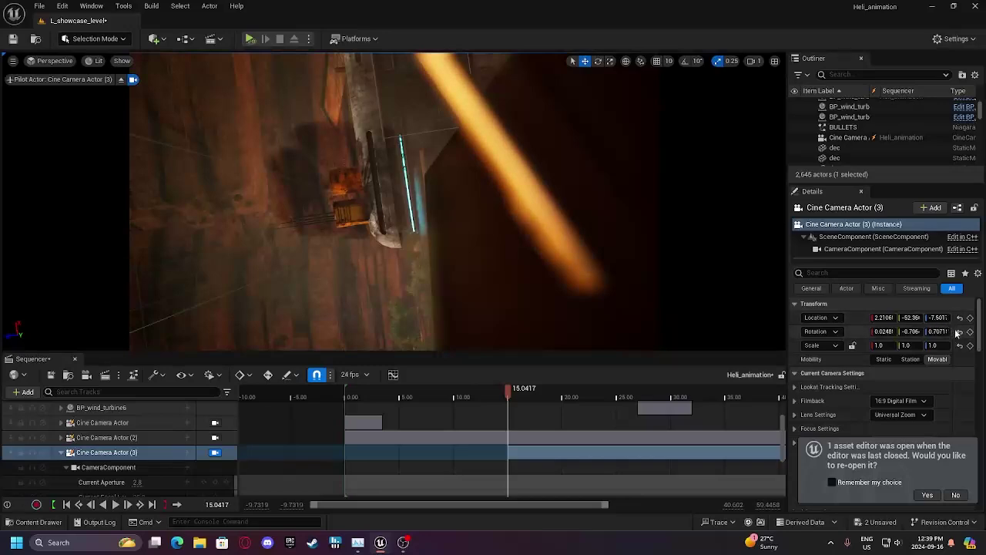
pyautogui.scroll(-3, 510, 439)
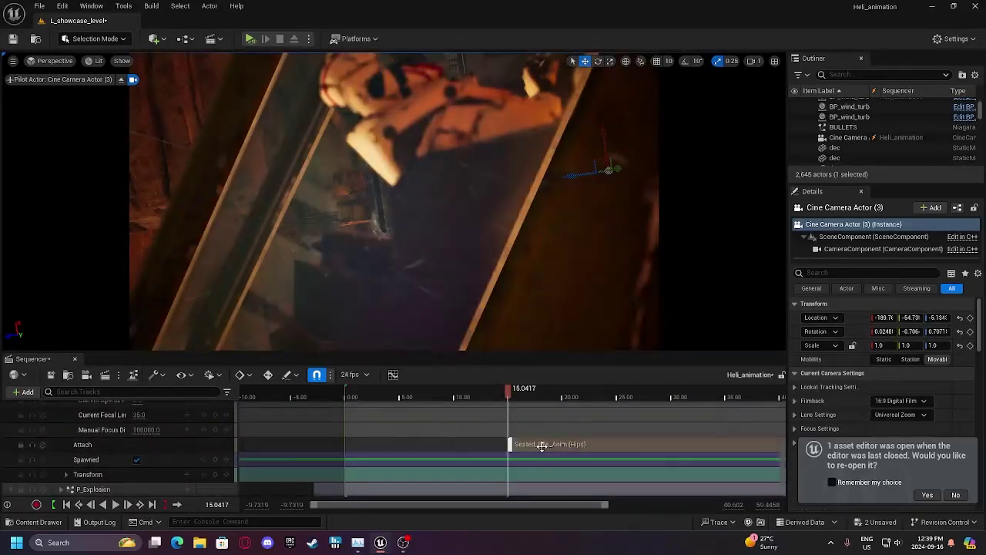
# Attach the third cine camera to BP_West_Heli_AH64D at the root bone and reset its location and rotation.
pyautogui.scroll(2, 208, 408)
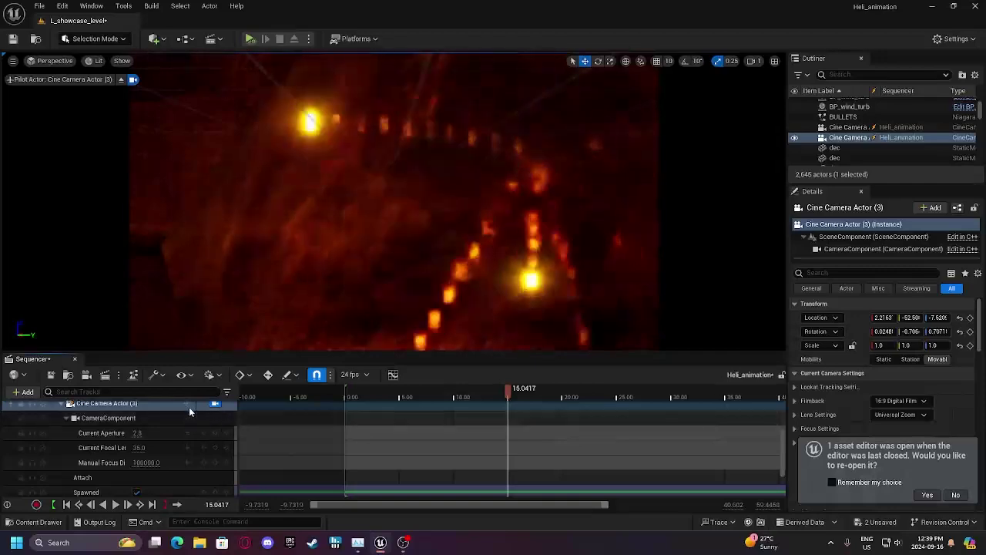
pyautogui.click(189, 404)
pyautogui.moveTo(255, 231)
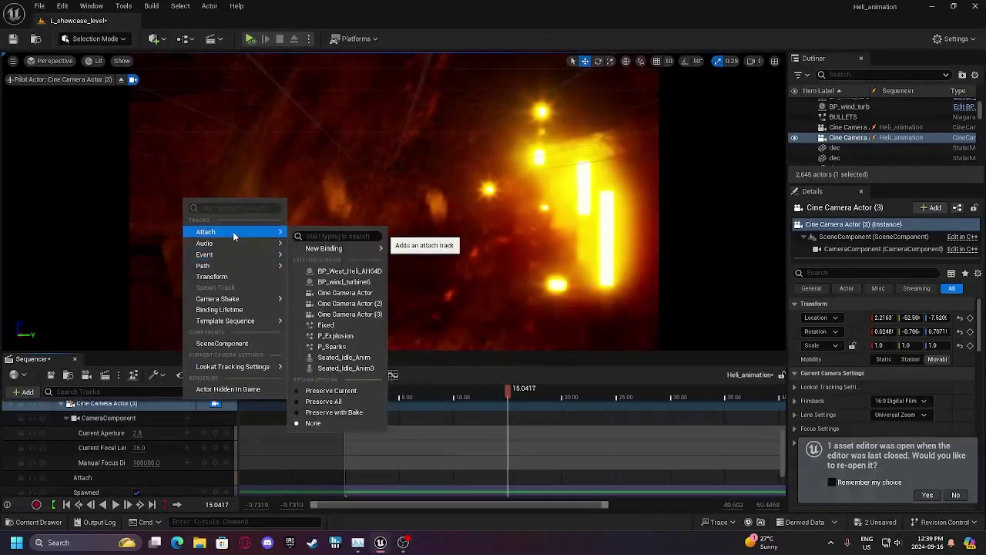
pyautogui.click(345, 272)
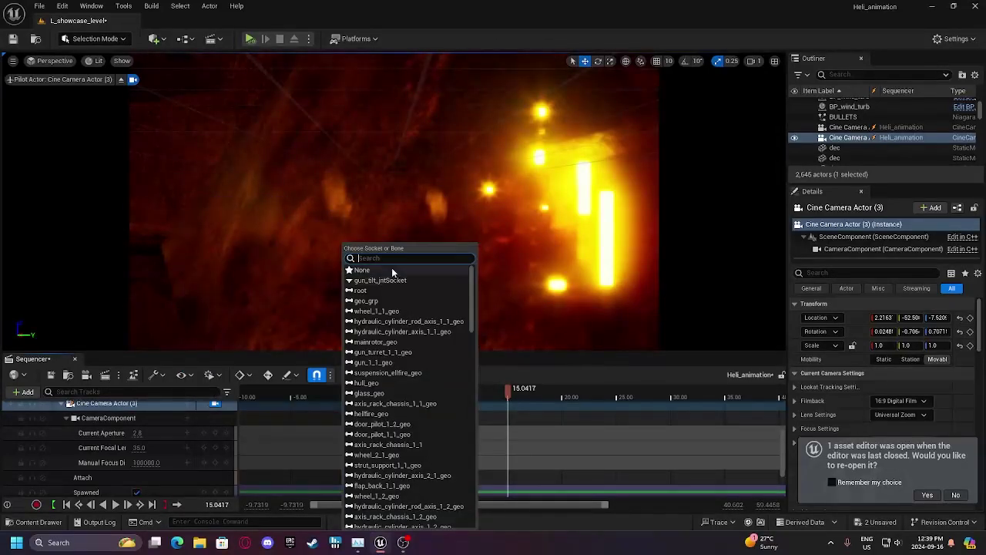
pyautogui.click(382, 291)
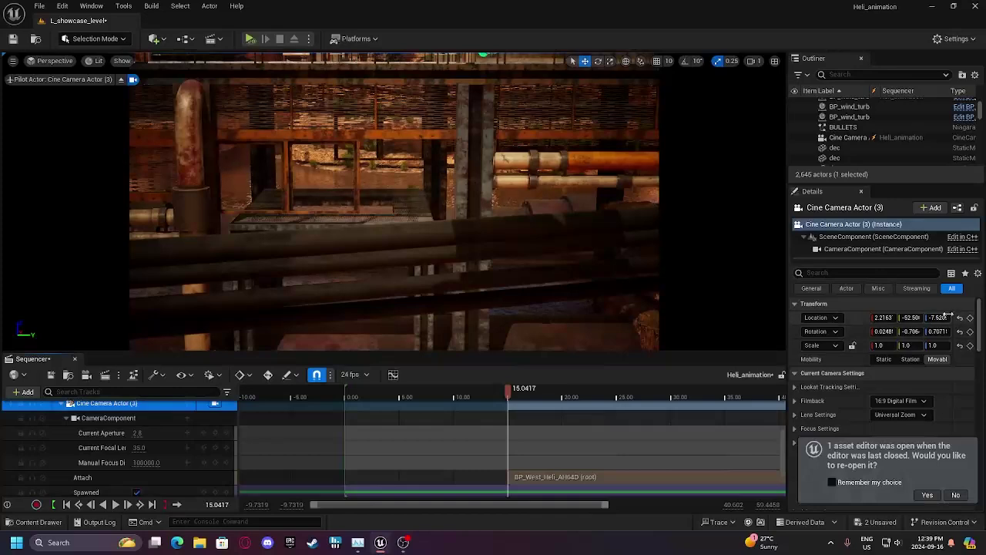
pyautogui.click(960, 330)
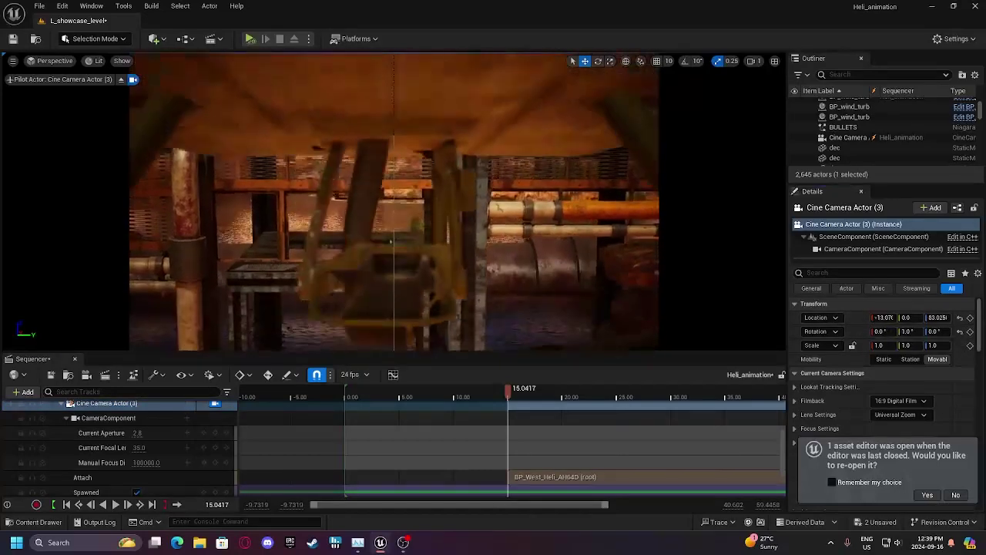
# Pose the third camera at the helicopter's cockpit, facing straight ahead over the nose, and key its transform at 15.0417.
pyautogui.press('w')
pyautogui.scroll(1, 394, 202)
pyautogui.moveTo(394, 202); pyautogui.dragTo(392, 248, button='right')
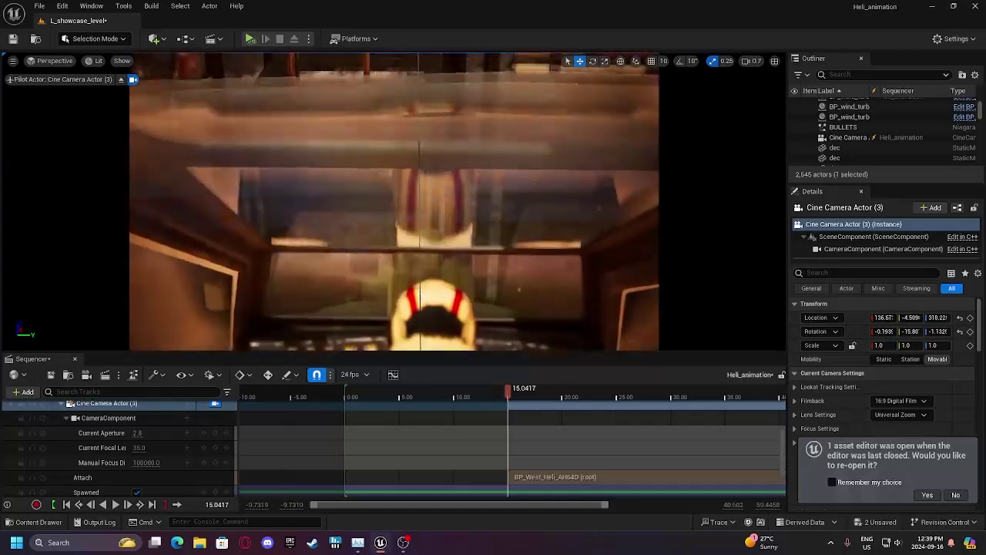
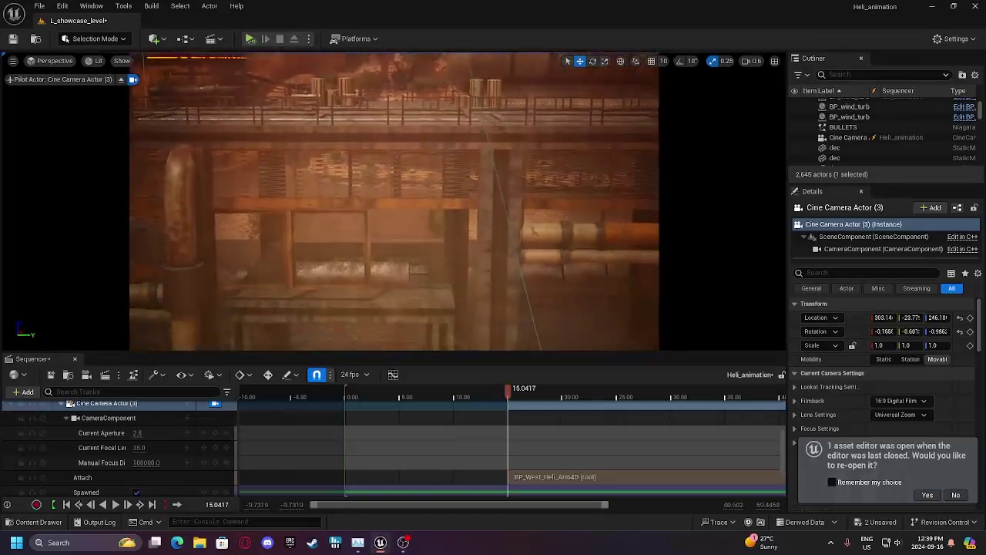
# Set the third camera's focal length to about 20.37 and key a reframed forward view from the cockpit at 17.3333.
pyautogui.scroll(-3, 507, 425)
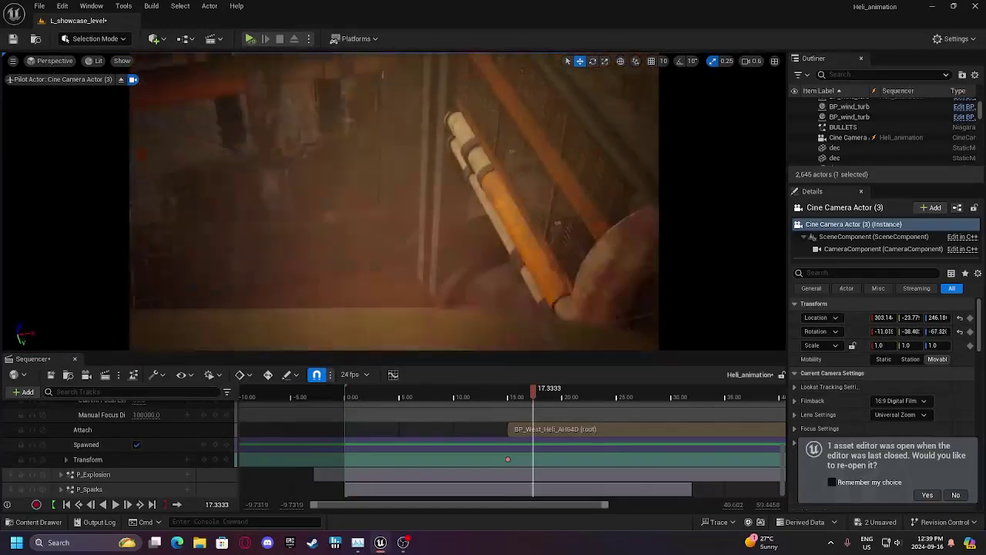
pyautogui.moveTo(393, 202); pyautogui.dragTo(434, 231, button='right')
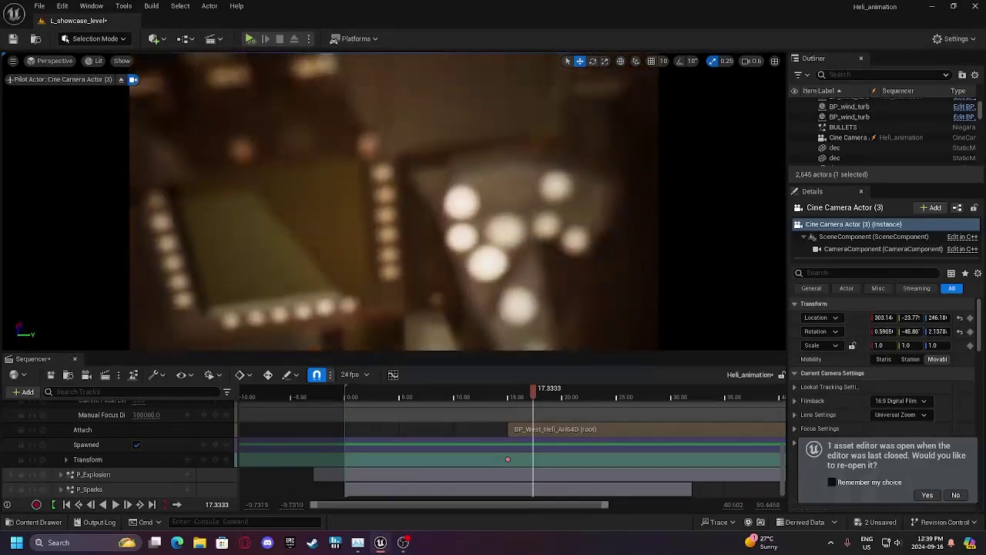
pyautogui.moveTo(394, 202); pyautogui.dragTo(373, 174, button='right')
pyautogui.scroll(-3, 857, 380)
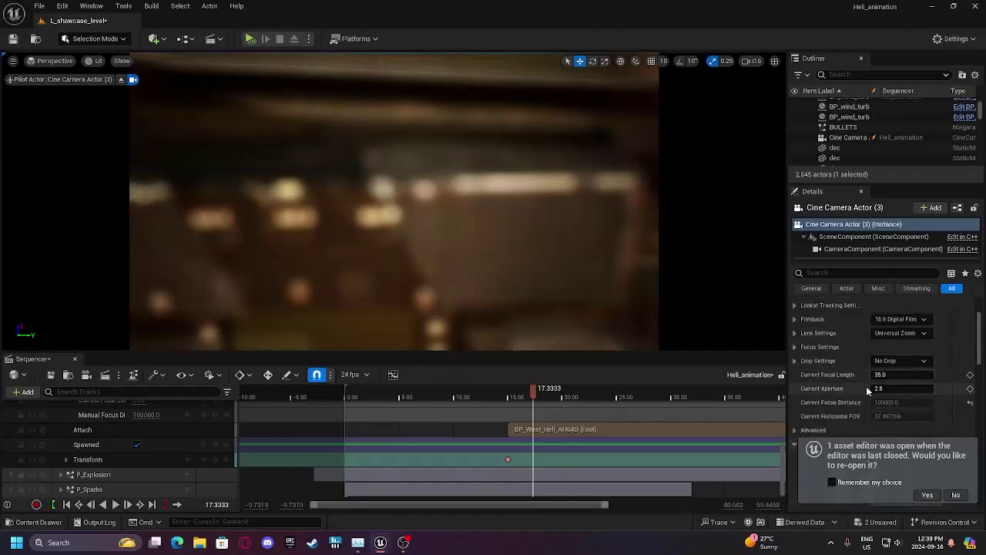
pyautogui.moveTo(901, 374); pyautogui.dragTo(888, 374)
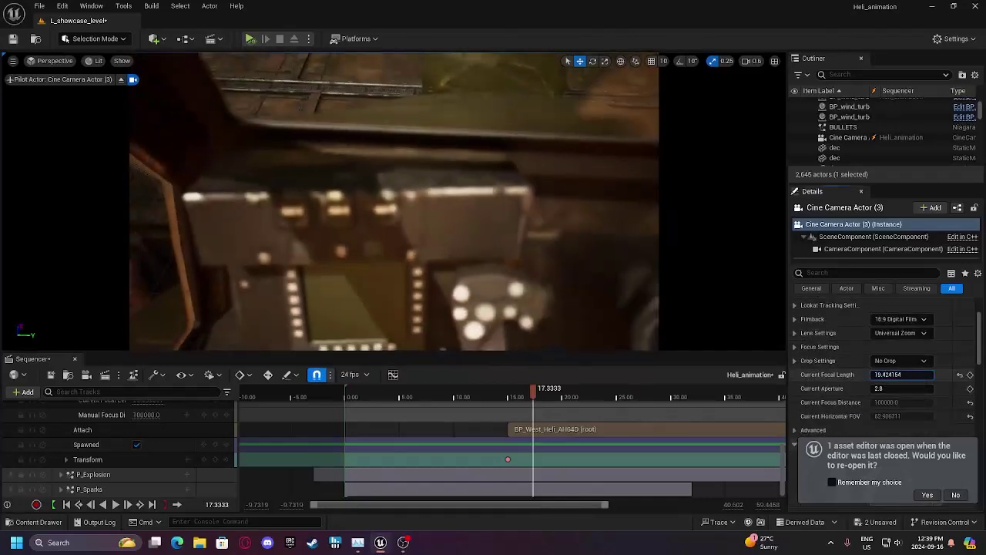
pyautogui.moveTo(394, 201); pyautogui.dragTo(402, 164, button='right')
pyautogui.moveTo(378, 219); pyautogui.dragTo(623, 266, button='right')
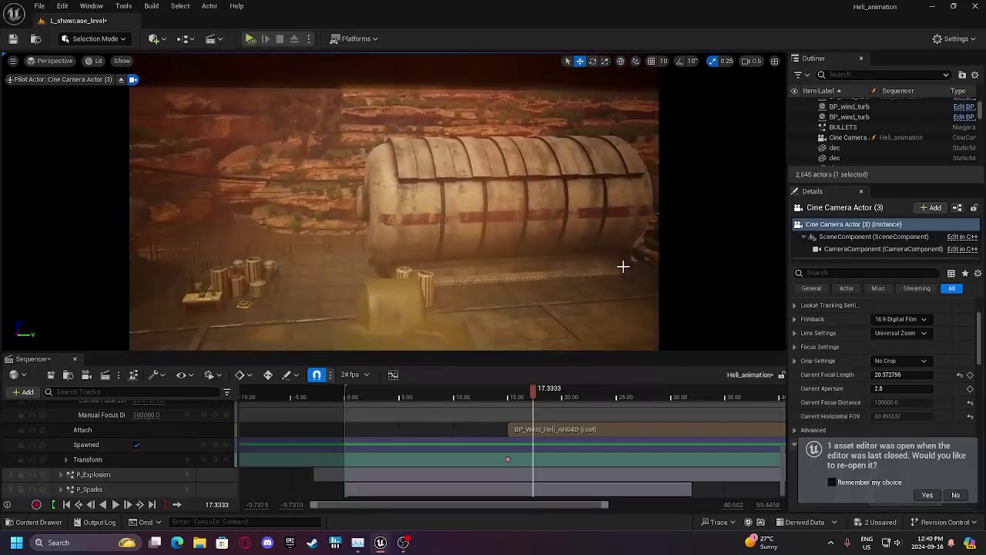
# Play the cockpit shot back from about 15 and park the playhead at 19.625.
pyautogui.click(507, 392)
pyautogui.press('space')
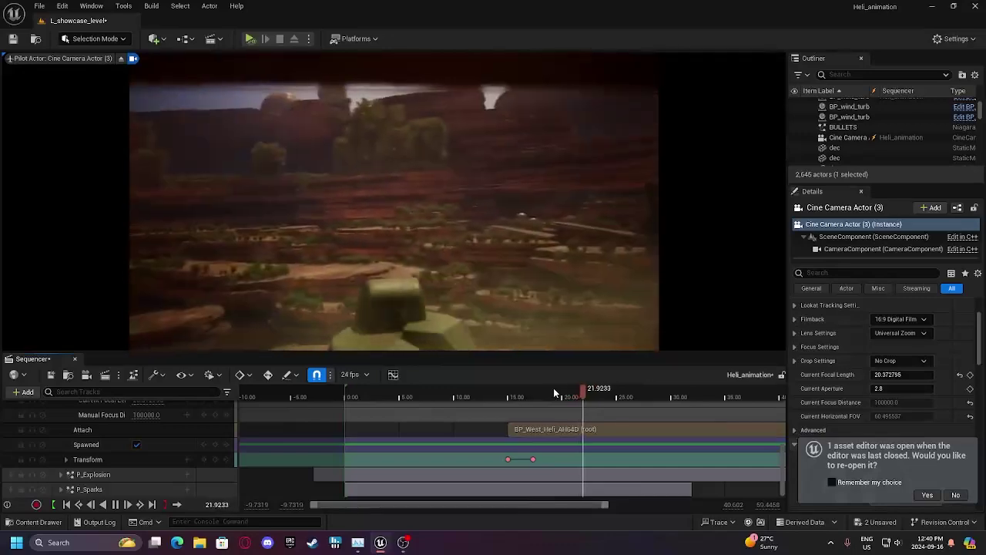
pyautogui.click(558, 391)
pyautogui.moveTo(558, 390); pyautogui.dragTo(557, 390)
# Collapse the third camera's track and create a fourth cine camera as the current camera cut.
pyautogui.scroll(3, 143, 432)
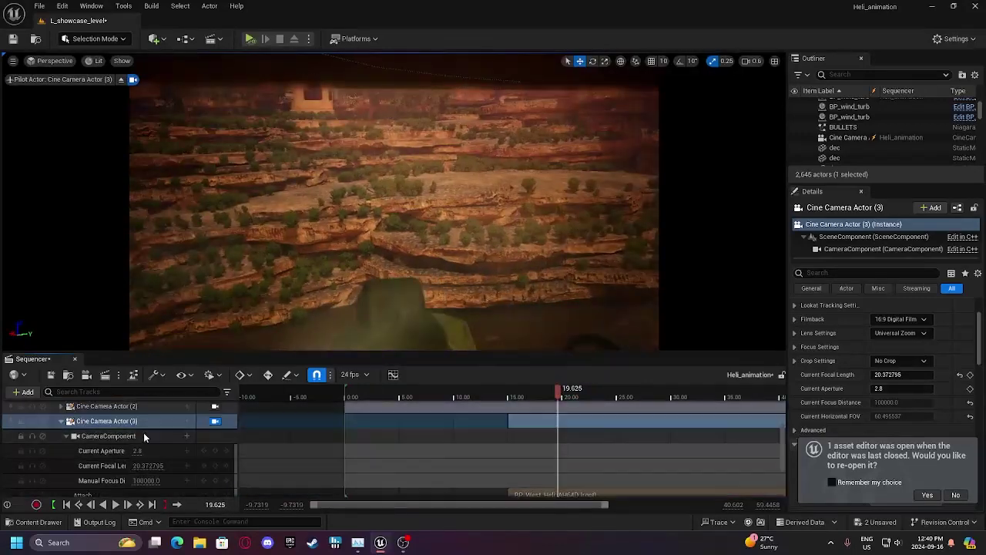
pyautogui.click(66, 422)
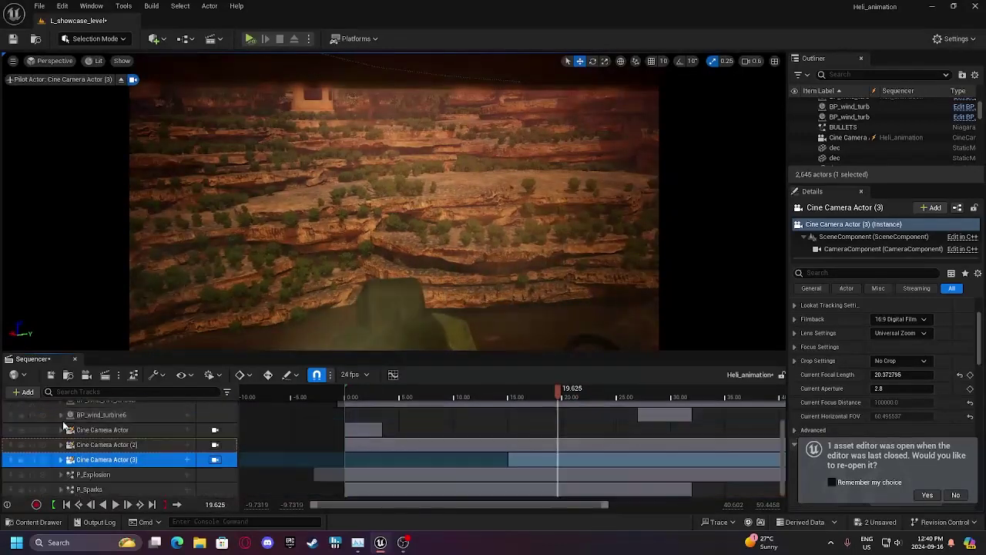
pyautogui.click(105, 376)
pyautogui.click(610, 84)
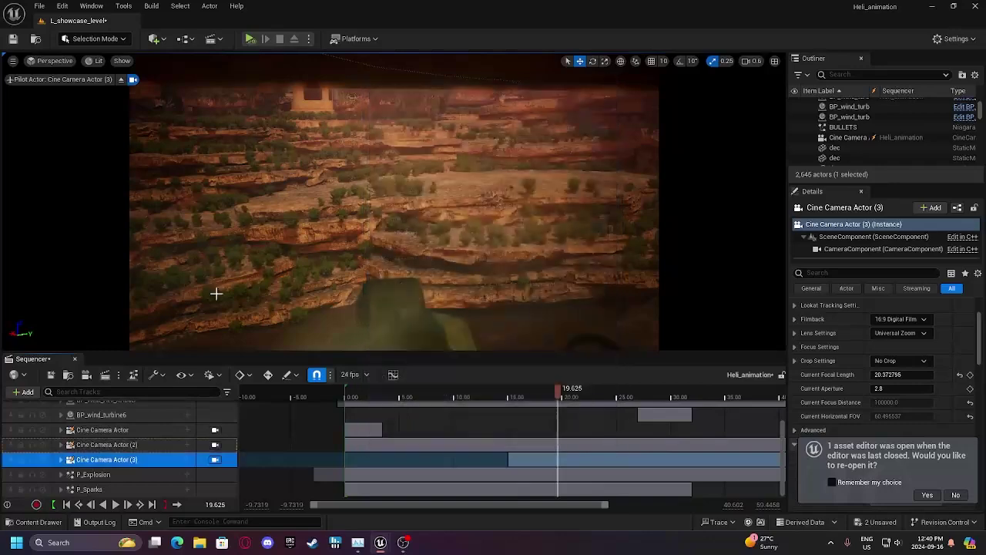
pyautogui.click(87, 375)
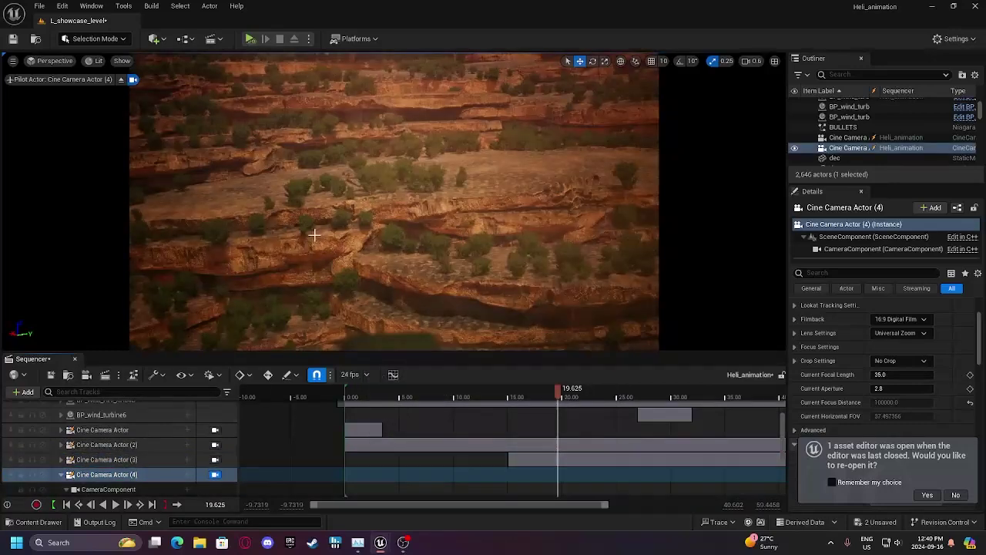
# Attach the fourth cine camera to BP_West_Heli_AH64D at the root bone and reset its location to zero.
pyautogui.click(185, 479)
pyautogui.moveTo(231, 304)
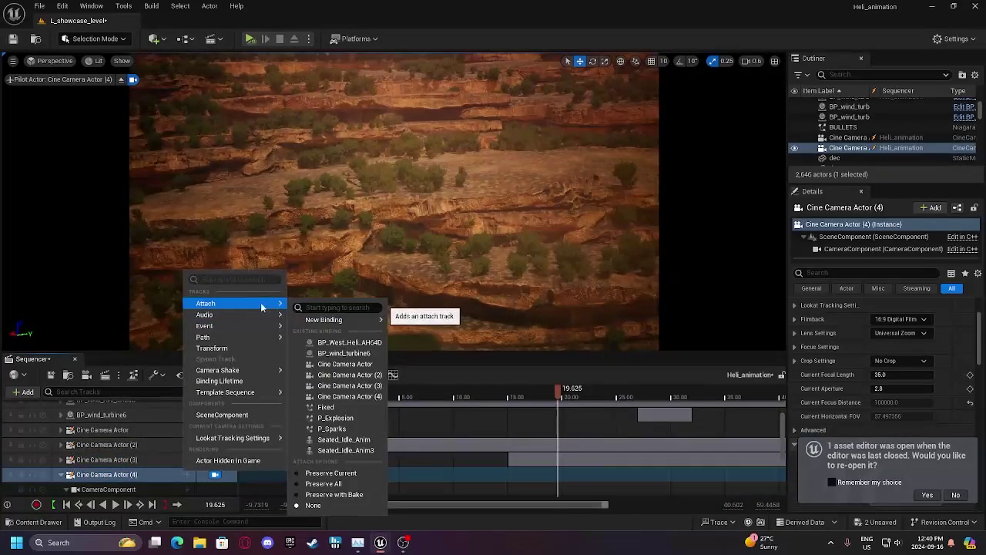
pyautogui.click(337, 342)
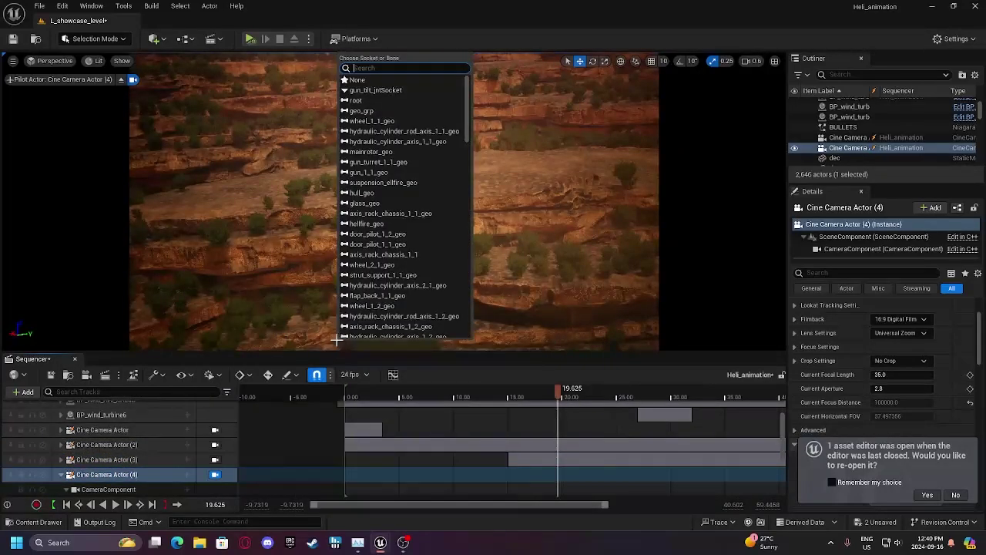
pyautogui.click(362, 102)
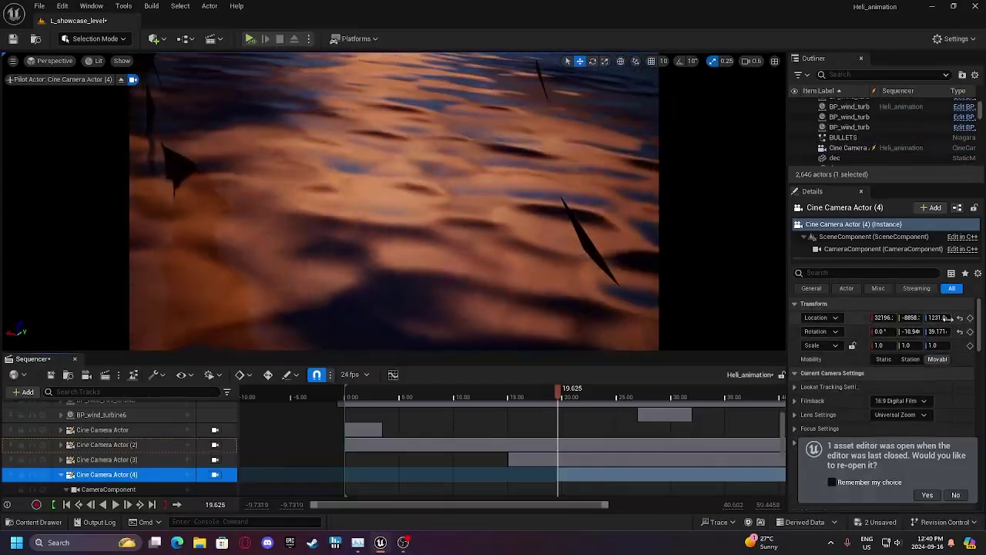
pyautogui.click(959, 318)
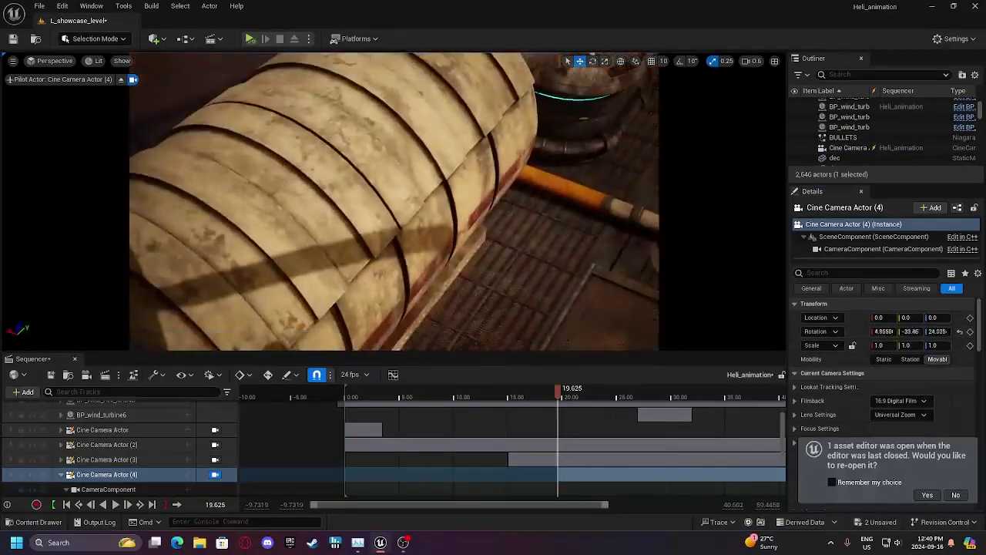
# Position the fourth camera beneath the helicopter's nose, framing the gun from the side, and key its transform at 19.625.
pyautogui.press('s')
pyautogui.moveTo(394, 201); pyautogui.dragTo(493, 157, button='right')
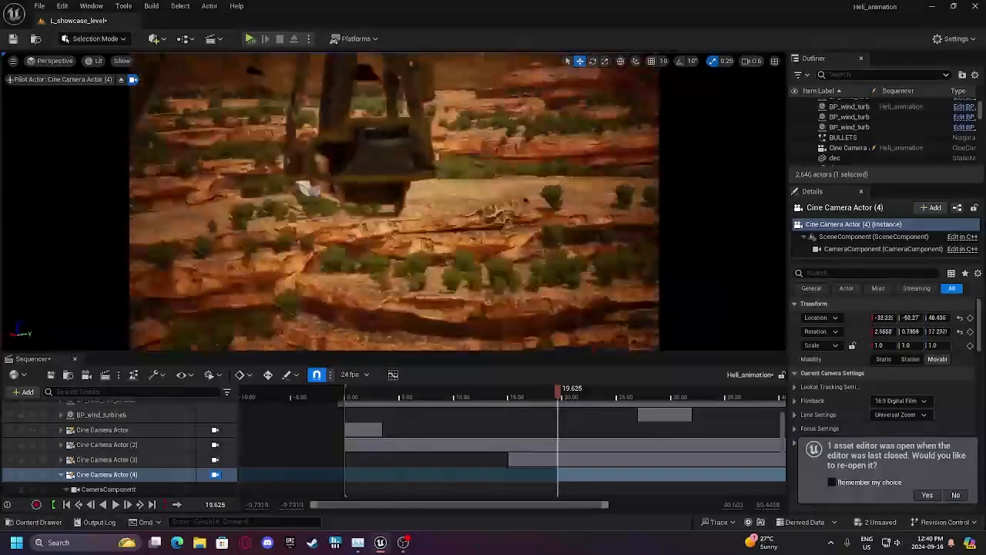
pyautogui.moveTo(395, 202); pyautogui.dragTo(285, 216, button='right')
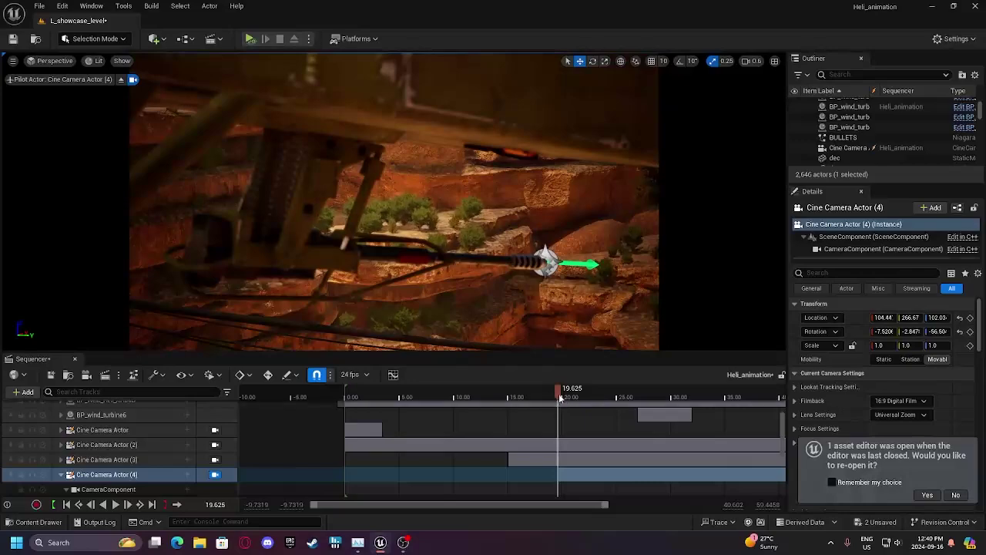
pyautogui.scroll(-4, 542, 414)
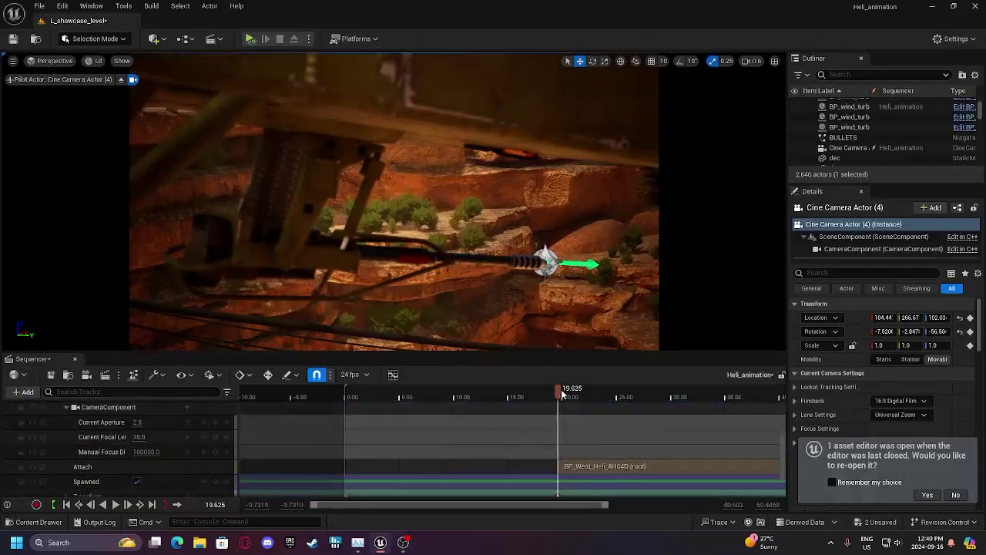
# Try keying a fourth-camera move ahead of the gun at 22.5833, play it back, and try reframing the gun at 21.25.
pyautogui.moveTo(558, 391); pyautogui.dragTo(591, 396)
pyautogui.moveTo(558, 270); pyautogui.dragTo(736, 271, button='right')
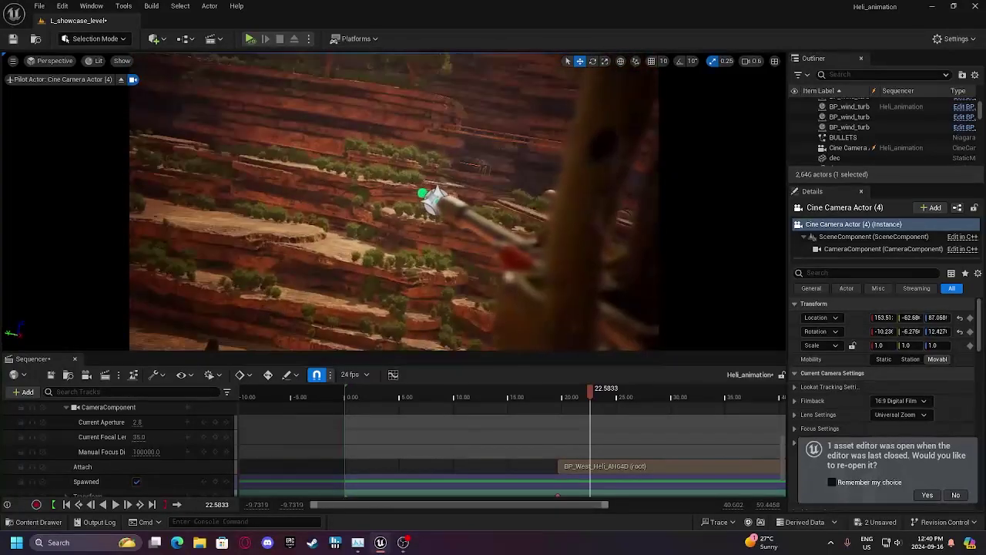
pyautogui.click(556, 390)
pyautogui.press('space')
pyautogui.press('space')
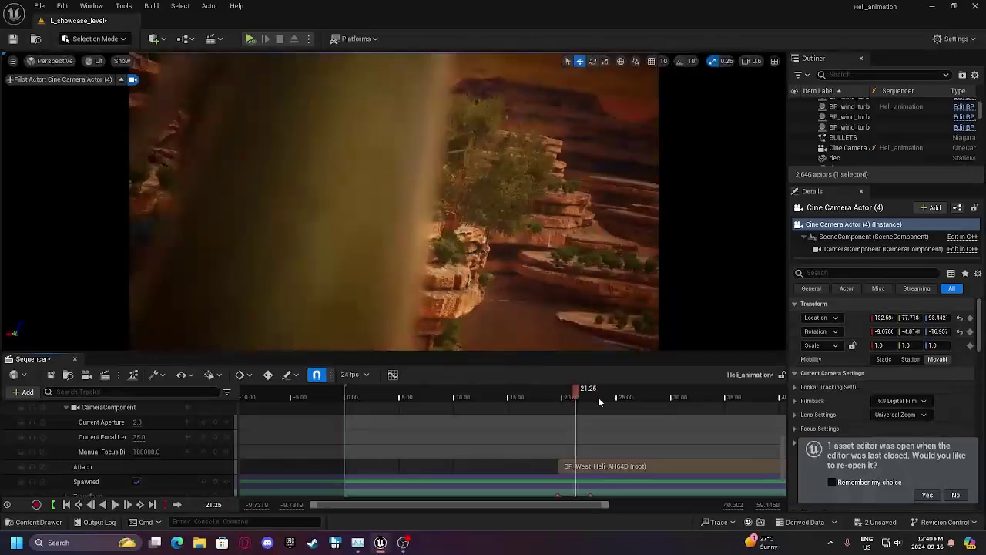
pyautogui.moveTo(556, 327); pyautogui.dragTo(474, 323, button='right')
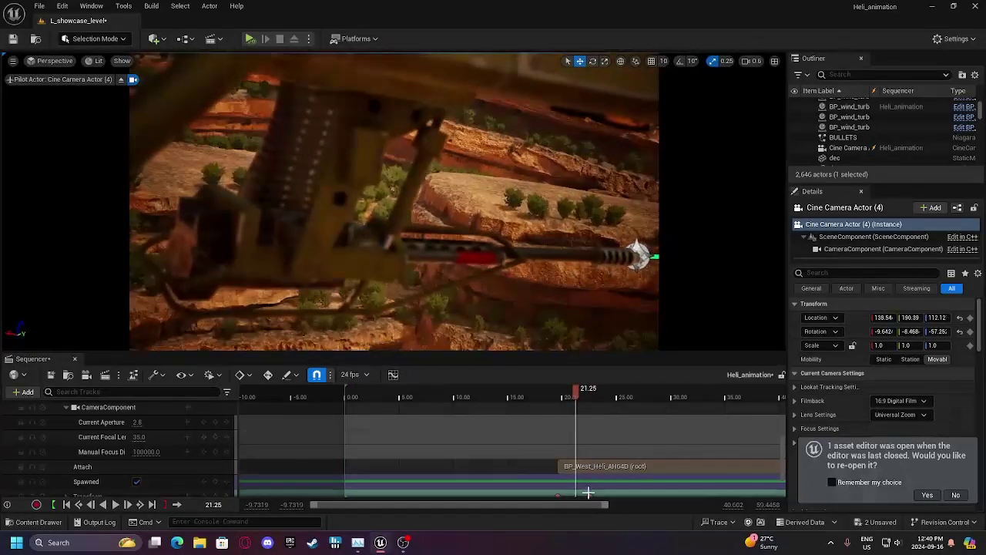
pyautogui.hotkey('ctrl', 'z')
pyautogui.hotkey('ctrl', 'z')
# Pull the fourth camera back to a side view of the helicopter's nose, key it at about 24, and play the move.
pyautogui.moveTo(583, 394); pyautogui.dragTo(566, 397)
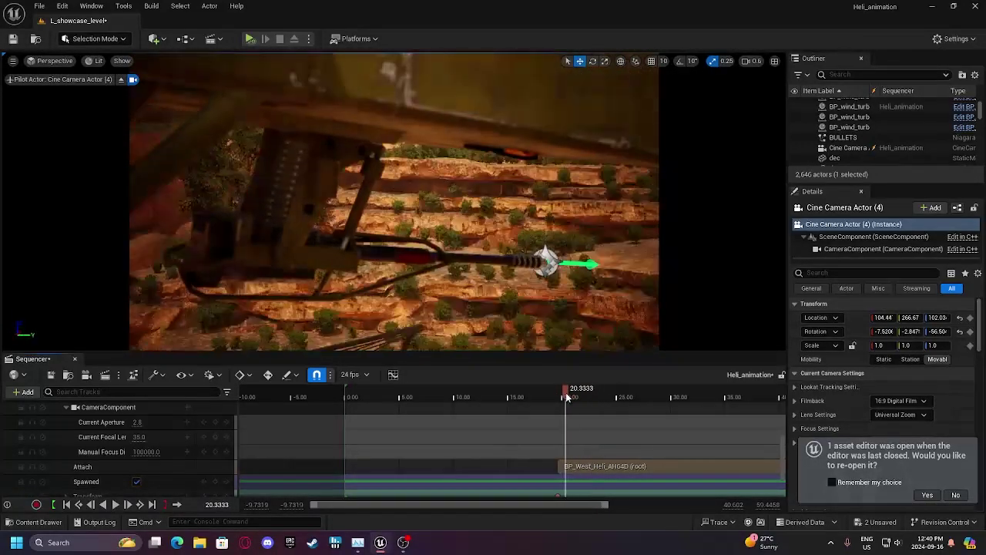
pyautogui.press('space')
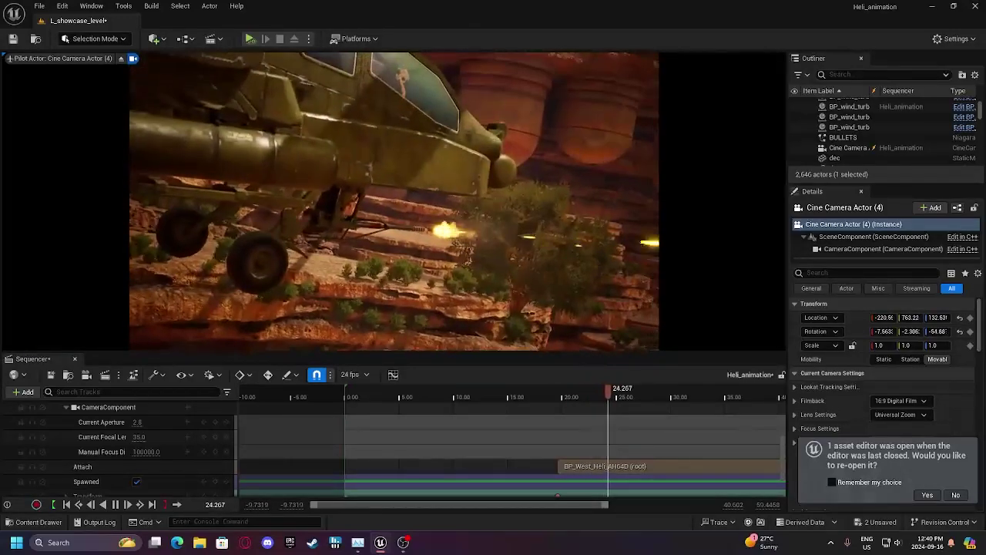
pyautogui.click(557, 392)
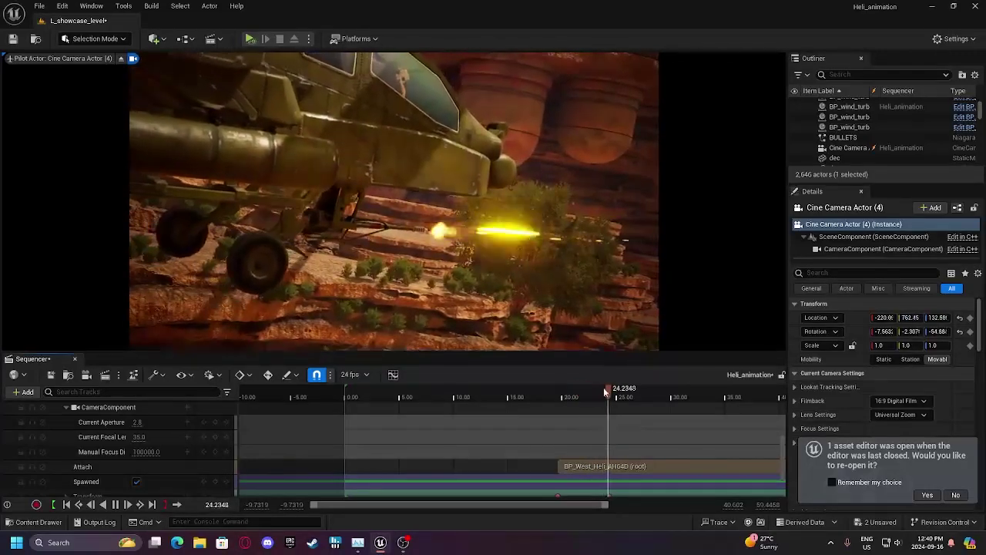
# Try moving the fourth camera to a raised view of the wind turbine at a point past the side shot.
pyautogui.moveTo(614, 393); pyautogui.dragTo(669, 394)
pyautogui.moveTo(601, 293); pyautogui.dragTo(689, 337, button='right')
pyautogui.moveTo(420, 211); pyautogui.dragTo(525, 239, button='right')
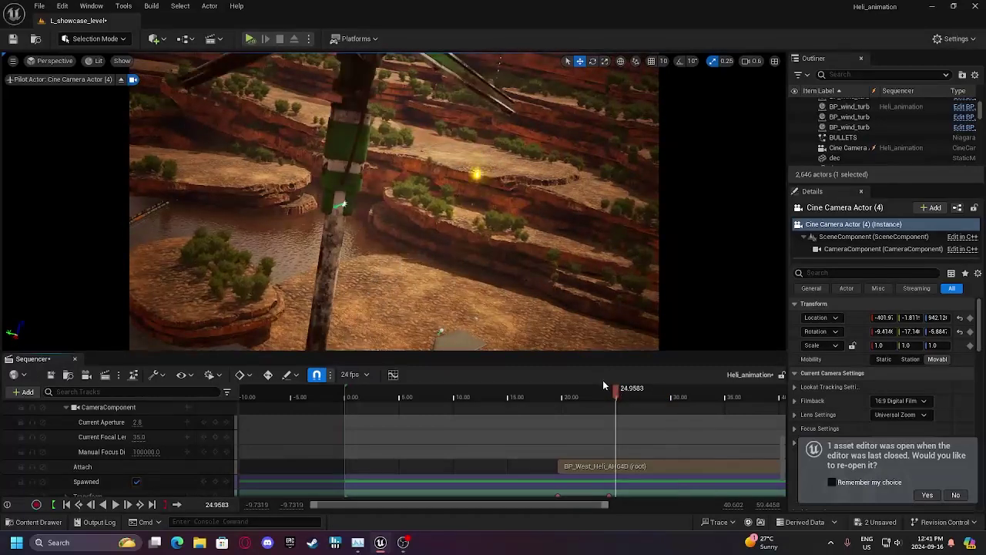
# Turn the fourth camera from the helicopter toward the wind turbine ahead and key its transform at 26.25.
pyautogui.press('space')
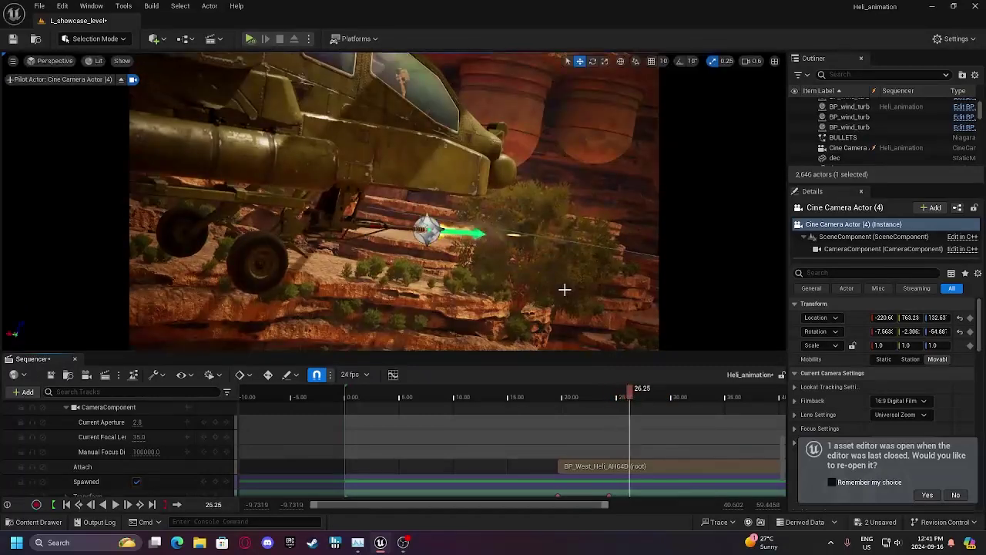
pyautogui.moveTo(564, 289); pyautogui.dragTo(631, 294, button='right')
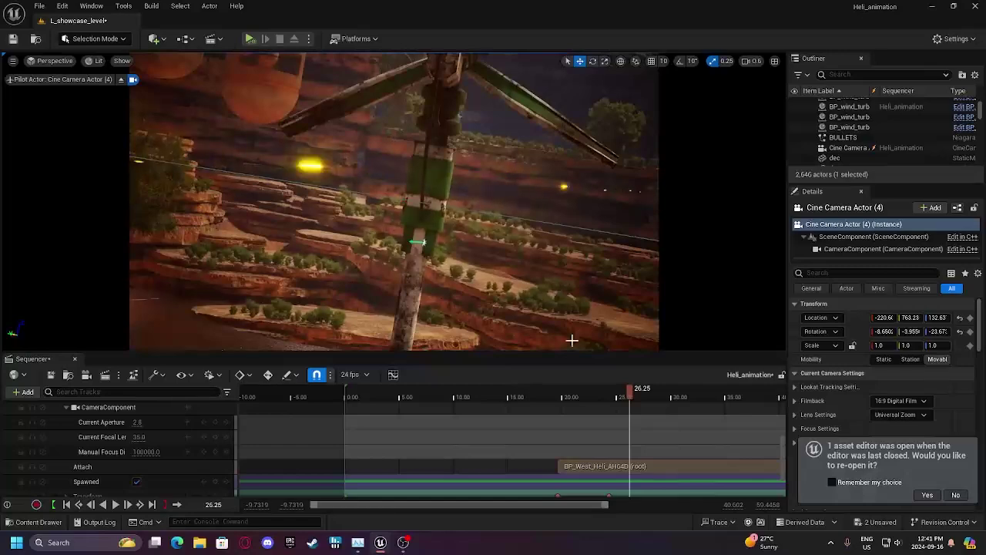
pyautogui.moveTo(630, 401); pyautogui.dragTo(592, 399)
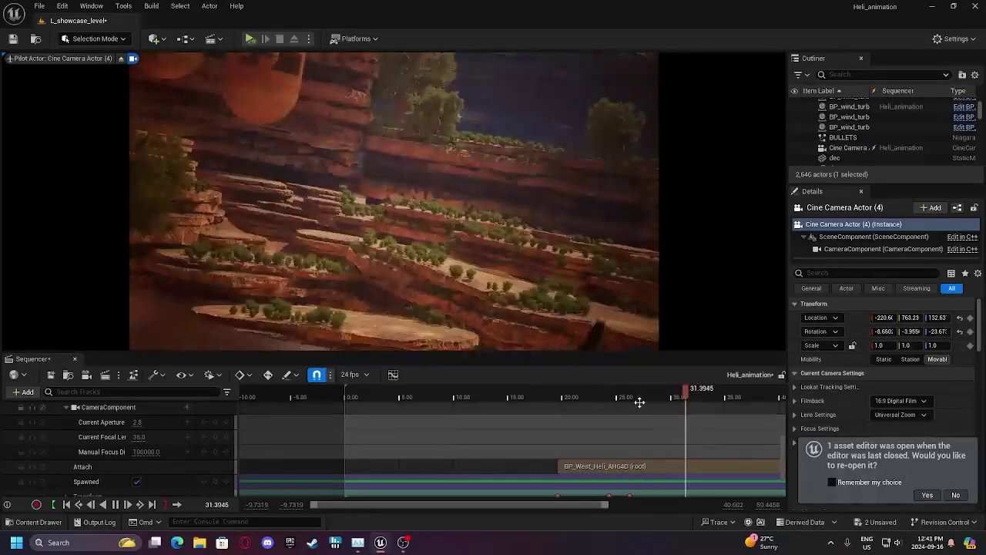
# Reposition the fourth camera at 31.4167 to look down past the helicopter at the falling wind turbine, and key its transform.
pyautogui.click(677, 397)
pyautogui.click(686, 399)
pyautogui.moveTo(493, 231); pyautogui.dragTo(464, 296, button='right')
pyautogui.moveTo(382, 202); pyautogui.dragTo(371, 205, button='right')
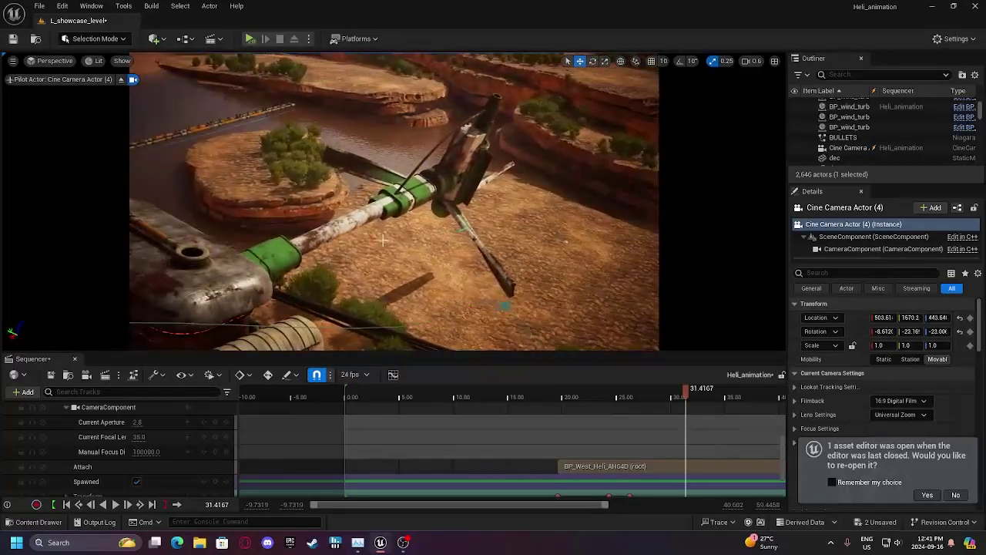
# Play the fourth camera's turbine shot back from about 26 and park the playhead at 32.375.
pyautogui.click(632, 387)
pyautogui.press('space')
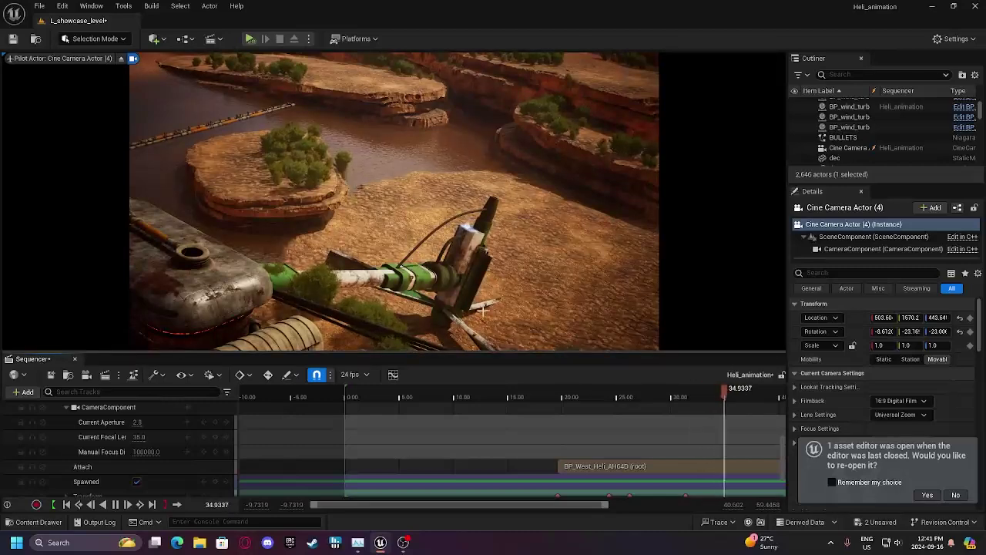
pyautogui.moveTo(731, 389); pyautogui.dragTo(692, 389)
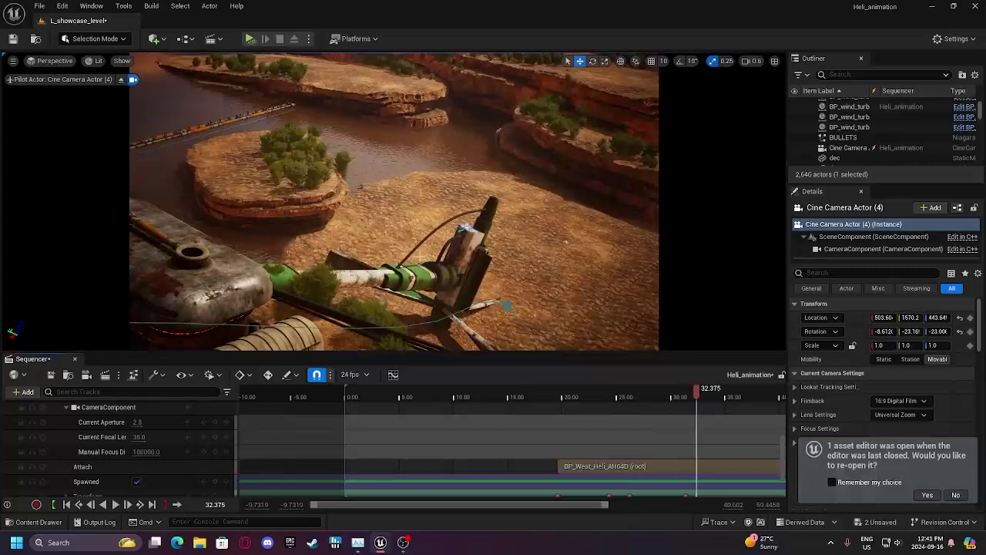
# Expand the BP_wind_turbine6 track, move its middle transform key to just before 30, and play the fall back.
pyautogui.scroll(5, 63, 445)
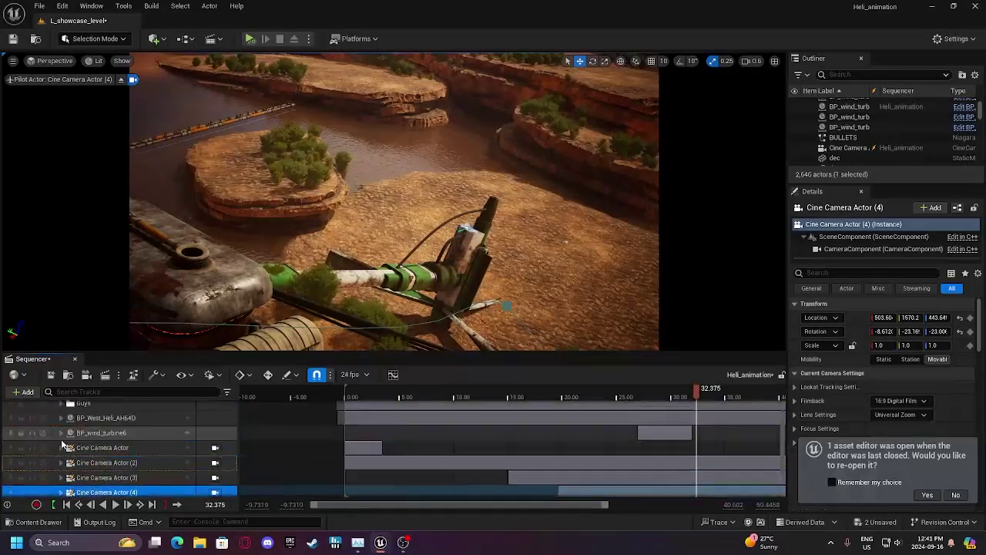
pyautogui.scroll(1, 77, 435)
pyautogui.scroll(-1, 79, 436)
pyautogui.click(62, 433)
pyautogui.scroll(-3, 528, 447)
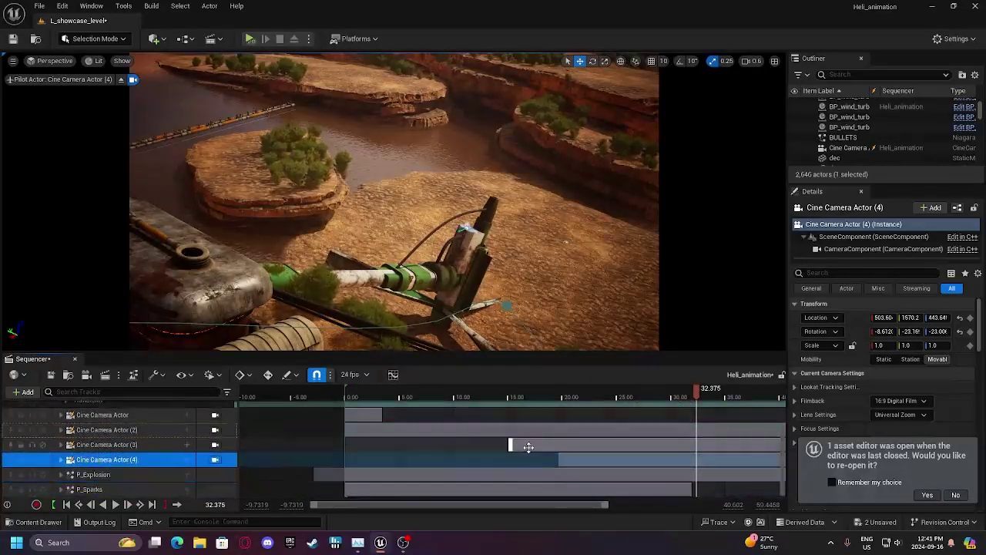
pyautogui.scroll(3, 418, 436)
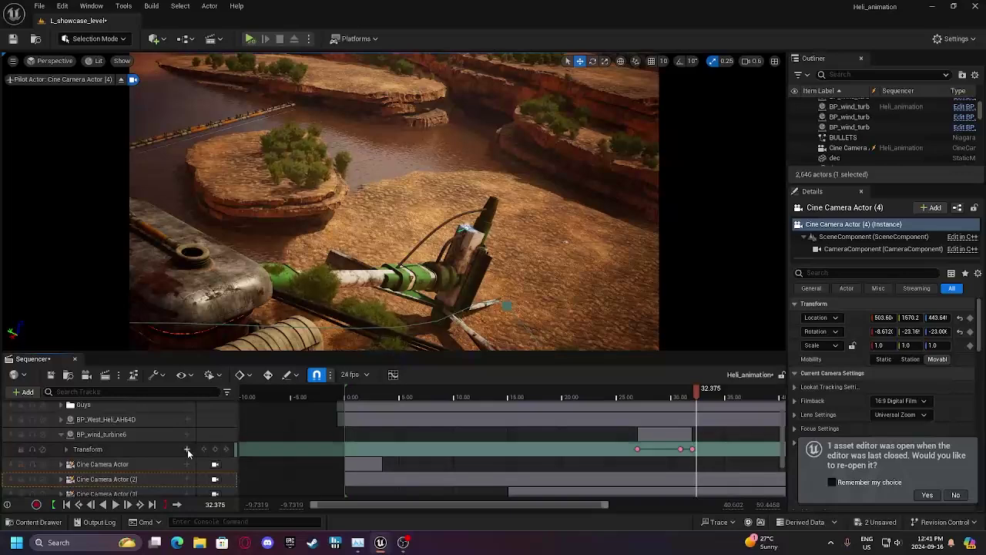
pyautogui.moveTo(680, 448)
pyautogui.mouseDown()
pyautogui.moveTo(668, 448)
pyautogui.moveTo(688, 449)
pyautogui.mouseUp()
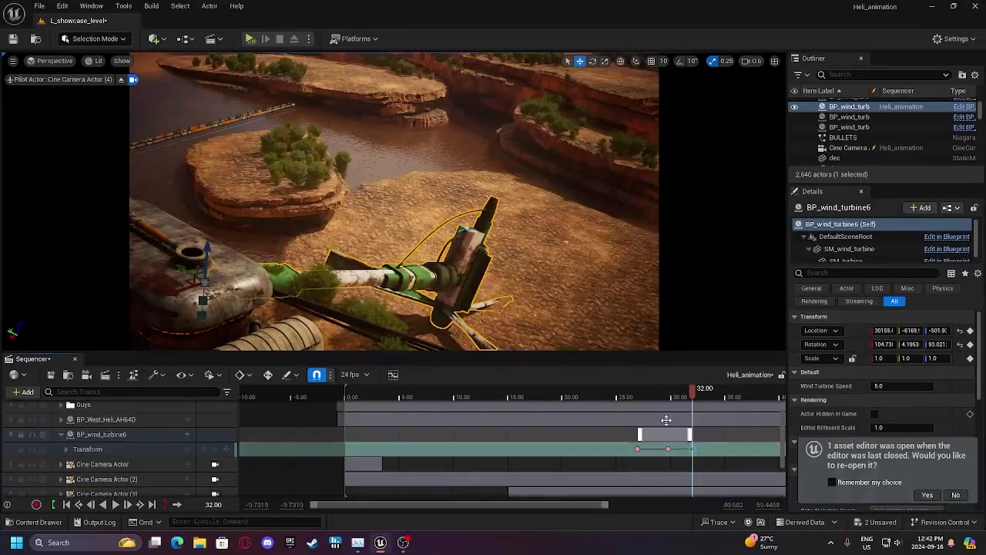
pyautogui.click(621, 396)
pyautogui.press('space')
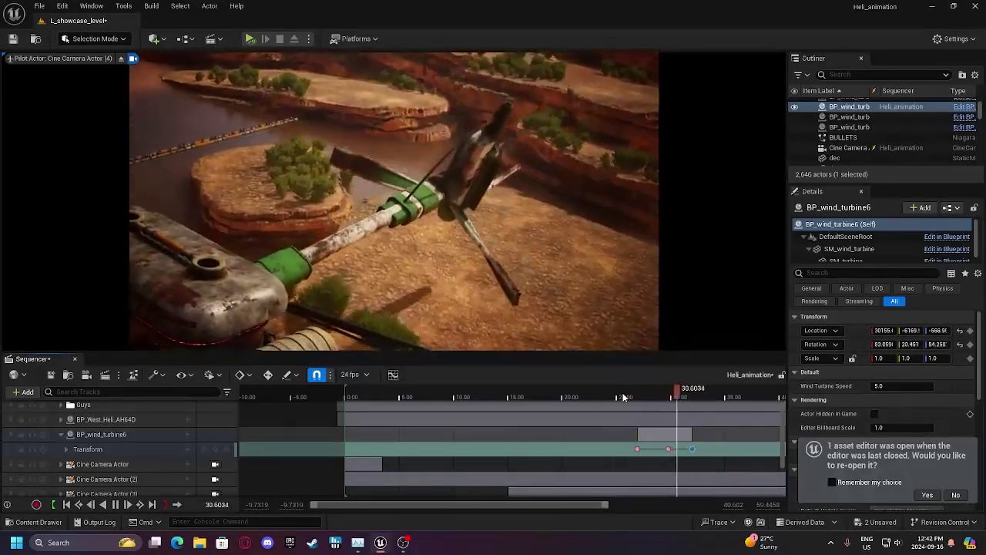
# Set BP_wind_turbine6's transform keys to linear interpolation and replay the turbine's fall from about 27.
pyautogui.rightClick(669, 448)
pyautogui.click(701, 366)
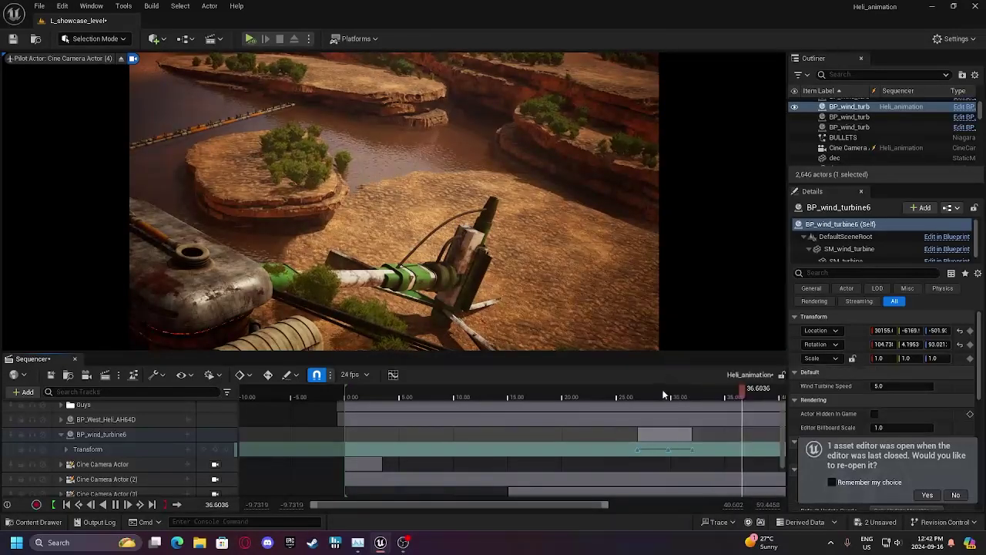
pyautogui.click(639, 397)
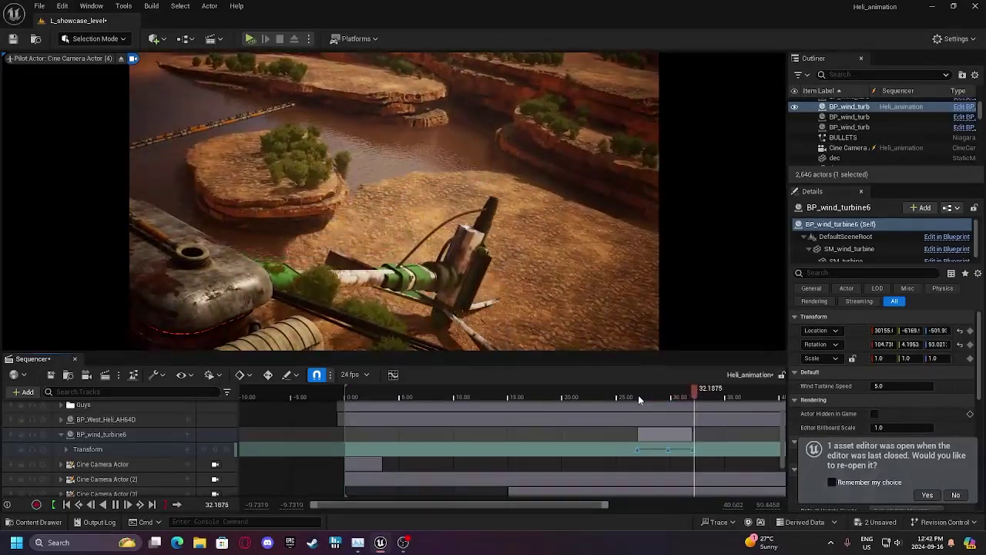
pyautogui.scroll(-2, 691, 431)
pyautogui.scroll(2, 691, 432)
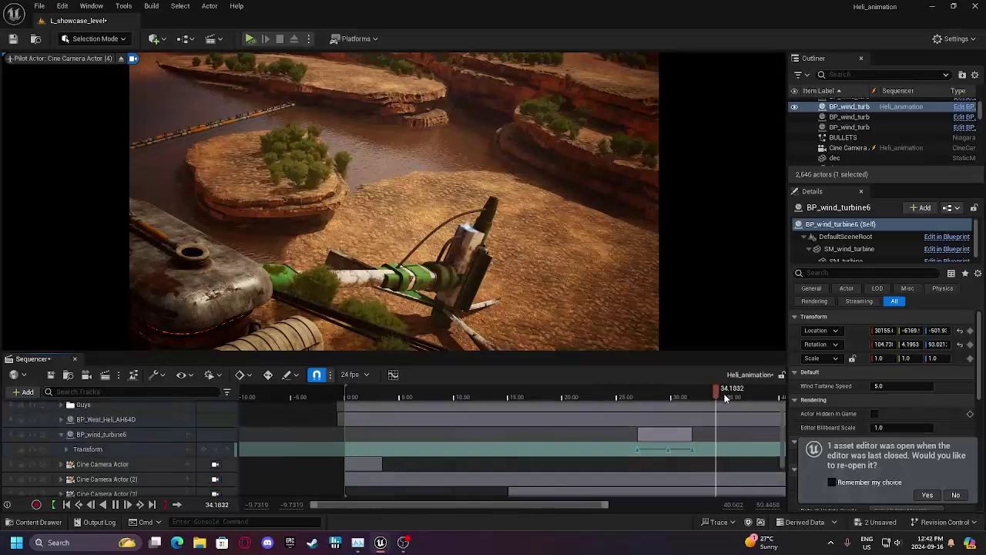
# Show the whole sequence range on the timeline and set the playback end to 35.00.
pyautogui.click(724, 393)
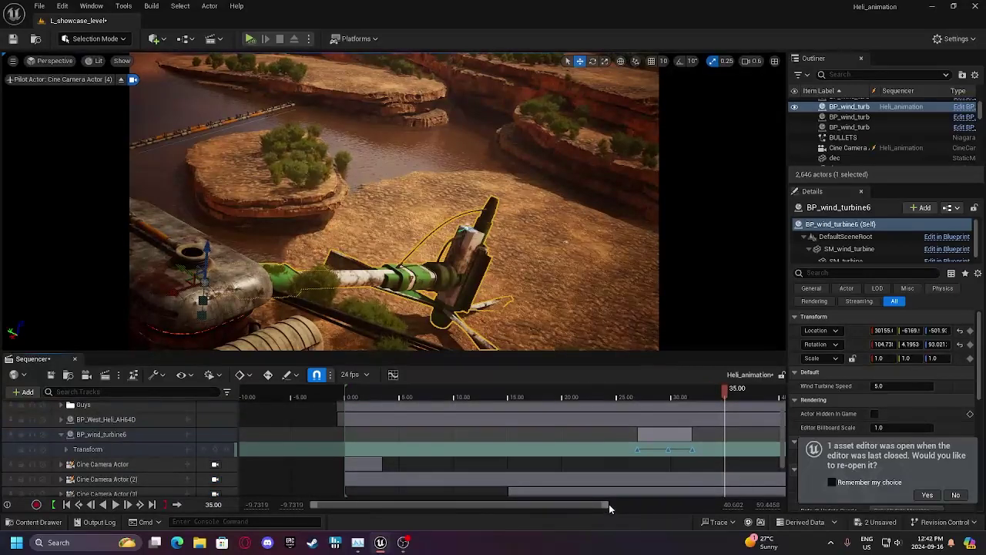
pyautogui.moveTo(608, 504); pyautogui.dragTo(713, 504)
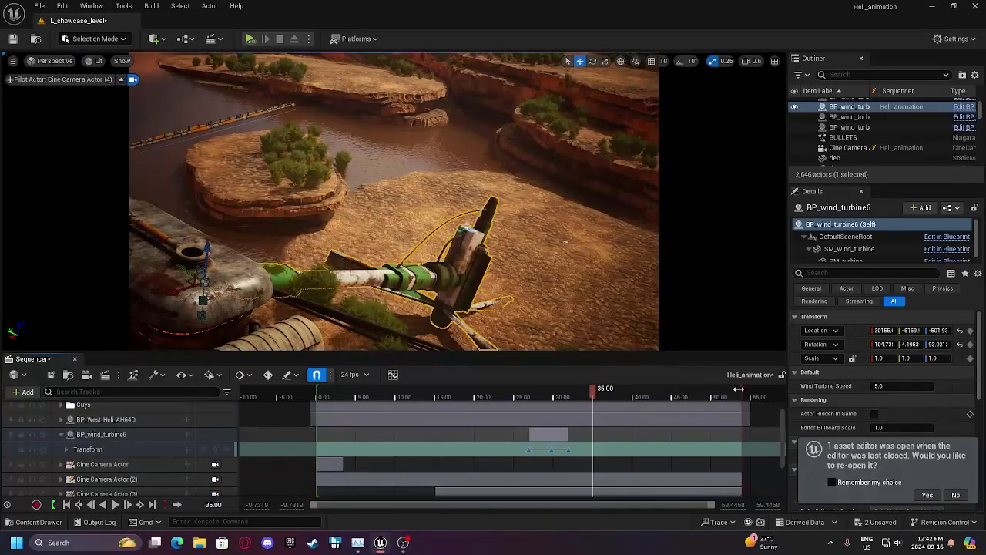
pyautogui.moveTo(738, 389); pyautogui.dragTo(616, 394)
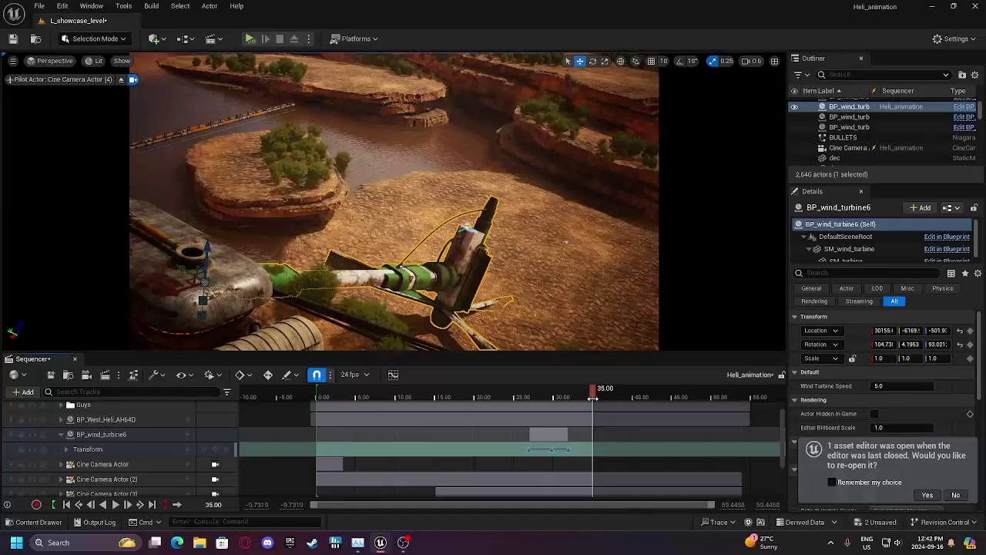
# Trim the first camera's section in the Camera Cuts track so that it ends at 3.4167.
pyautogui.scroll(3, 495, 447)
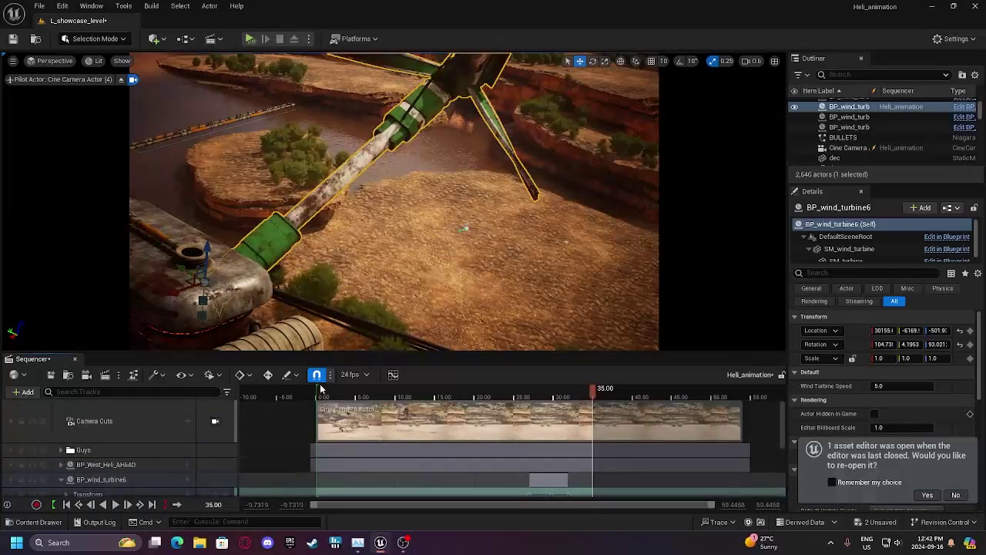
pyautogui.moveTo(742, 420); pyautogui.dragTo(350, 426)
pyautogui.scroll(-5, 352, 424)
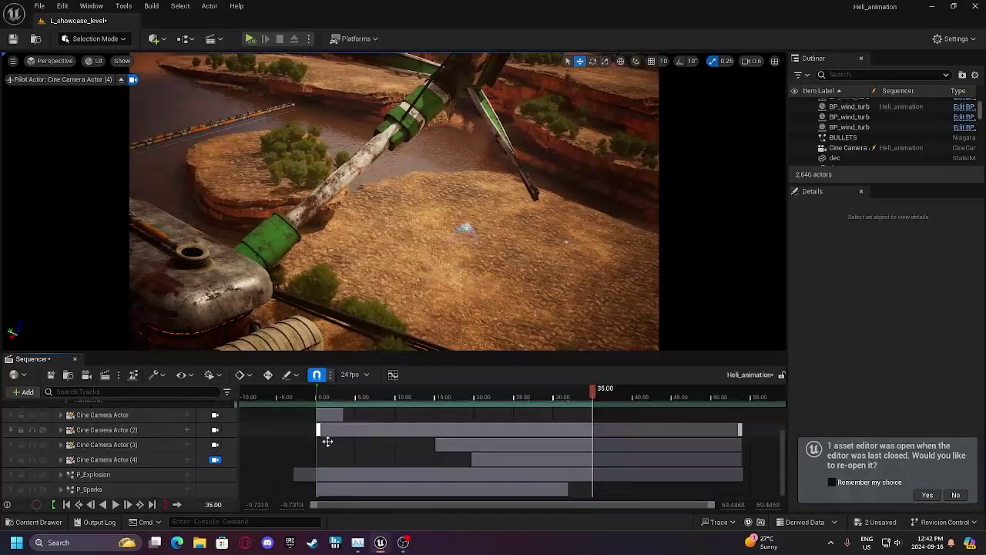
pyautogui.scroll(2, 300, 419)
pyautogui.click(342, 394)
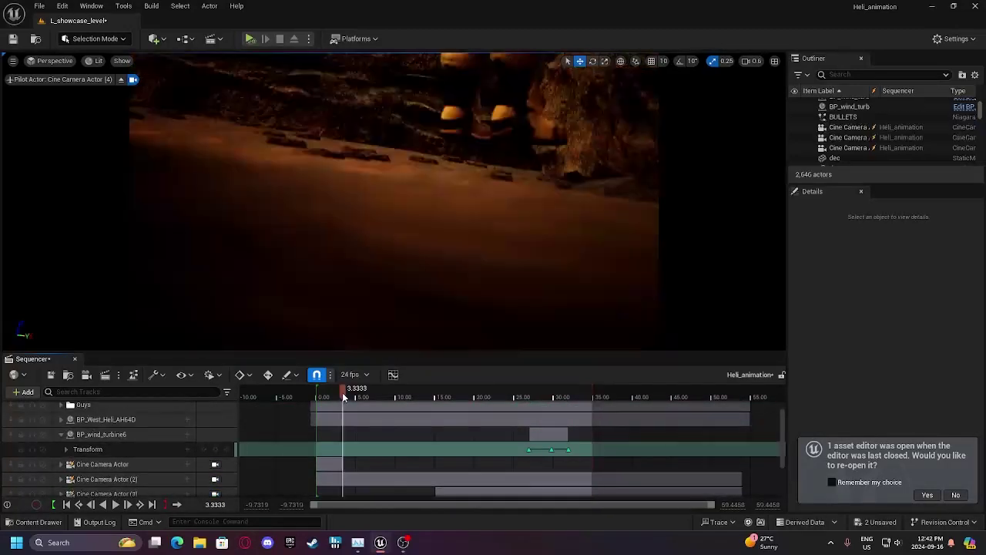
pyautogui.scroll(2, 377, 439)
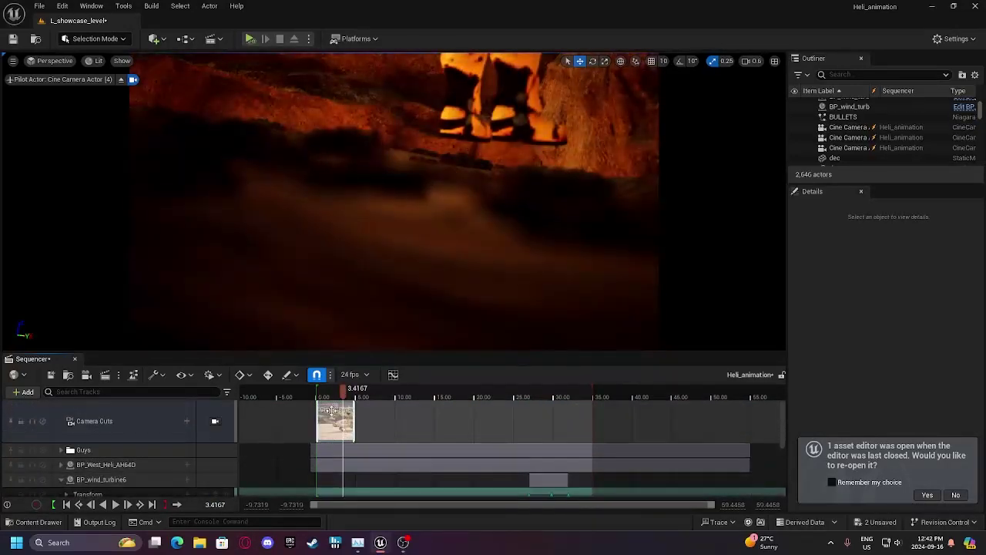
pyautogui.scroll(-4, 361, 416)
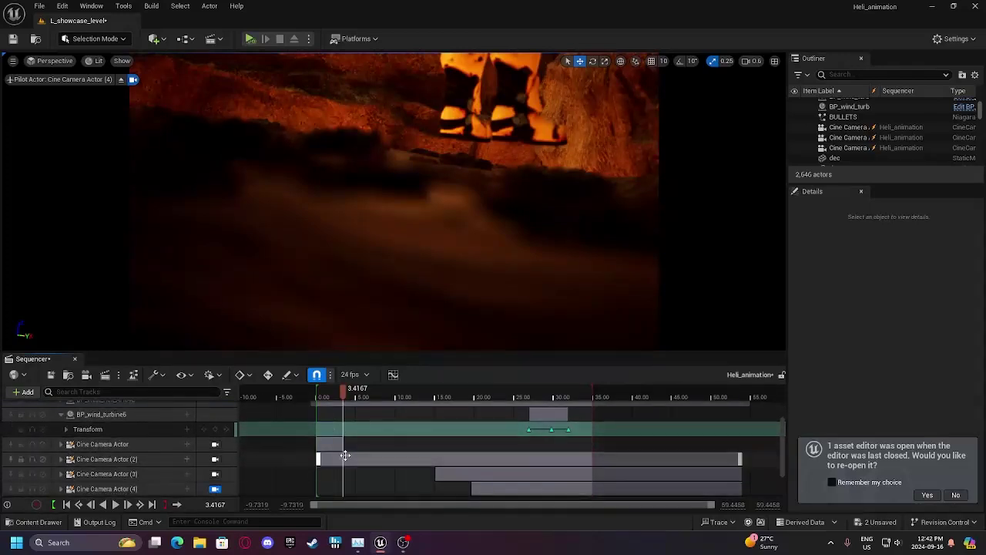
pyautogui.scroll(4, 346, 425)
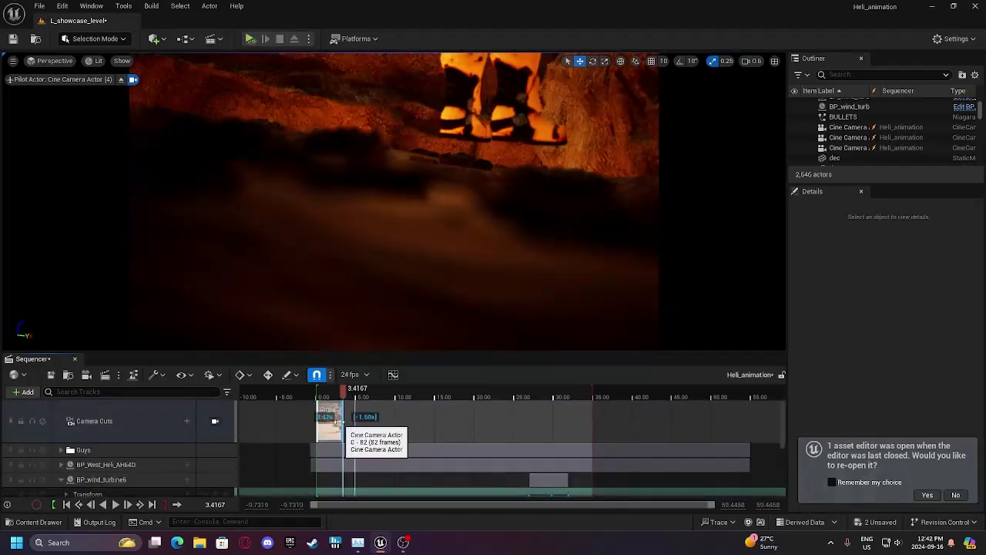
pyautogui.moveTo(356, 416); pyautogui.dragTo(345, 417)
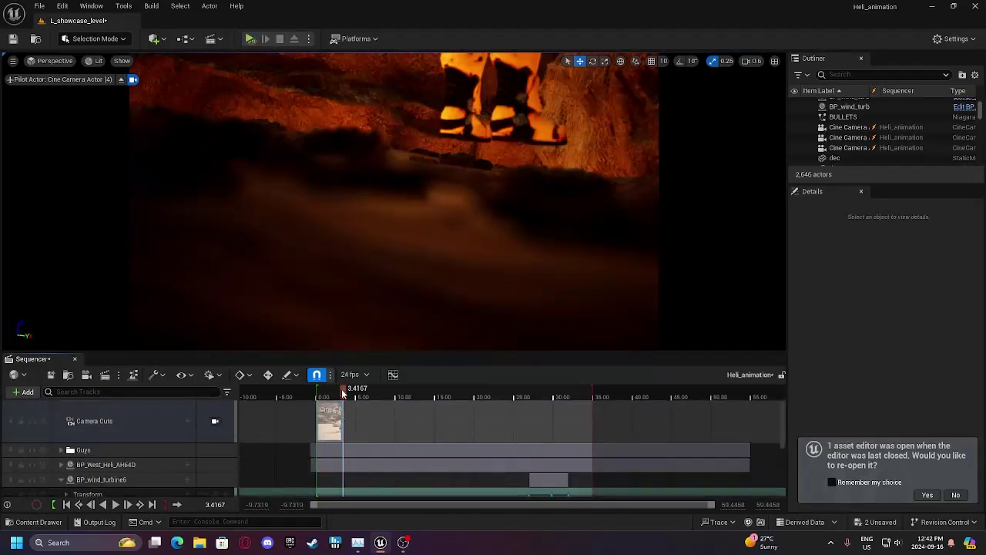
# Add Cine Camera Actor (2) to the Camera Cuts track at 15.0417.
pyautogui.scroll(-5, 359, 412)
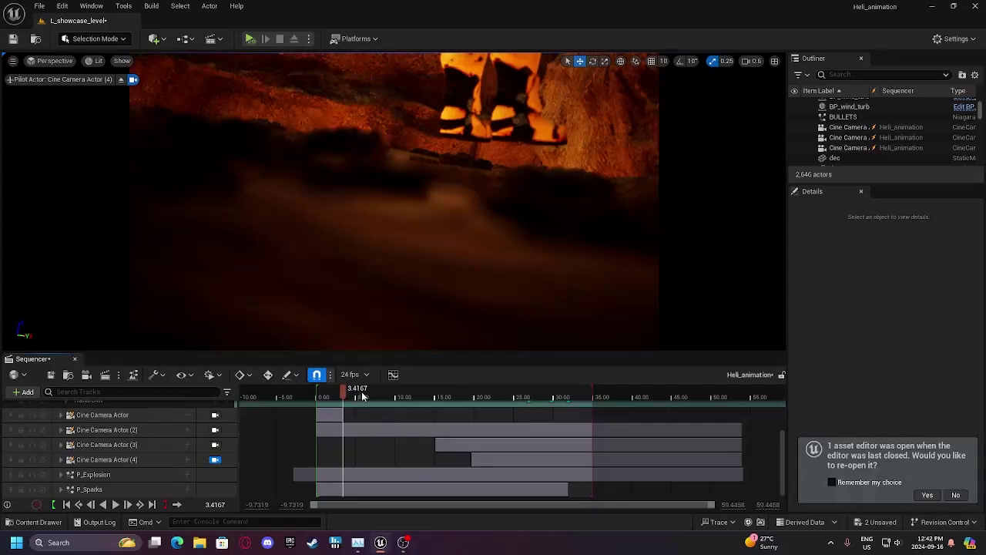
pyautogui.click(435, 393)
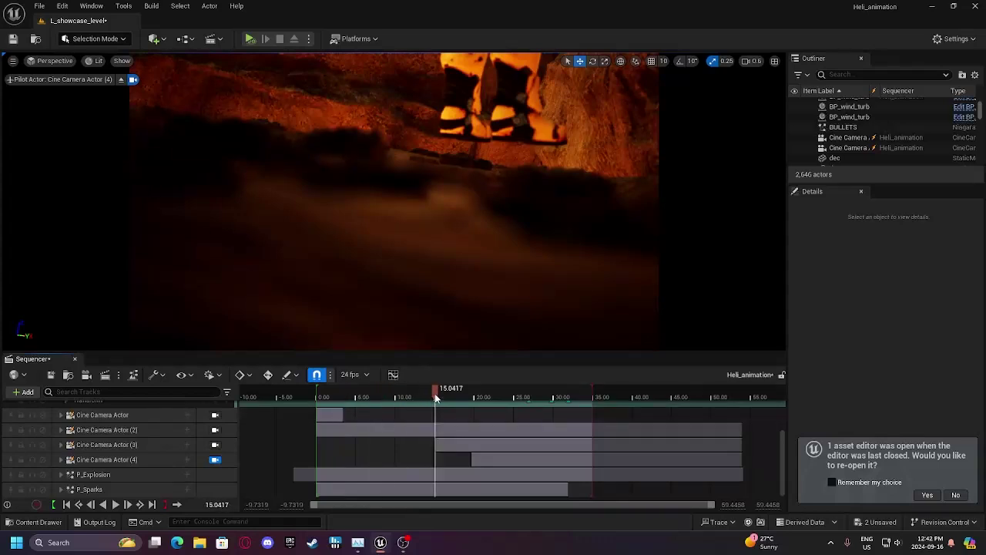
pyautogui.scroll(5, 171, 443)
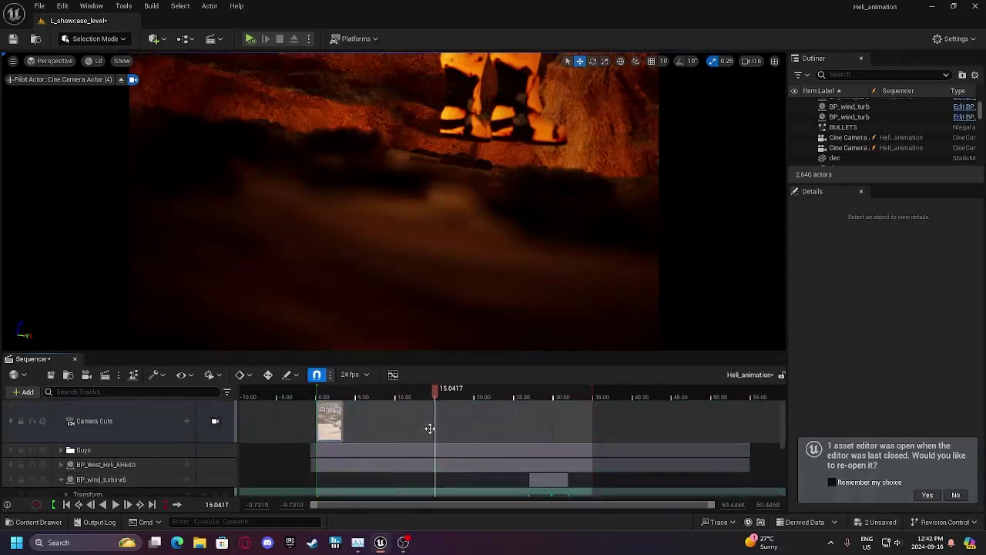
pyautogui.click(187, 420)
pyautogui.click(251, 336)
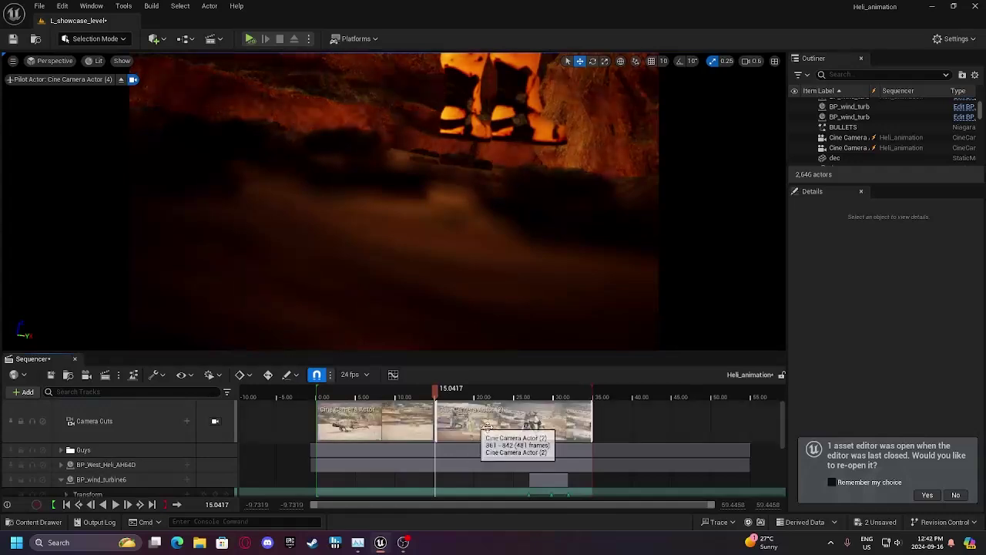
# Move the start of the Cine Camera Actor (2) cut to 3.4583, directly after the first camera's section.
pyautogui.moveTo(435, 416); pyautogui.dragTo(378, 426)
pyautogui.scroll(-5, 377, 425)
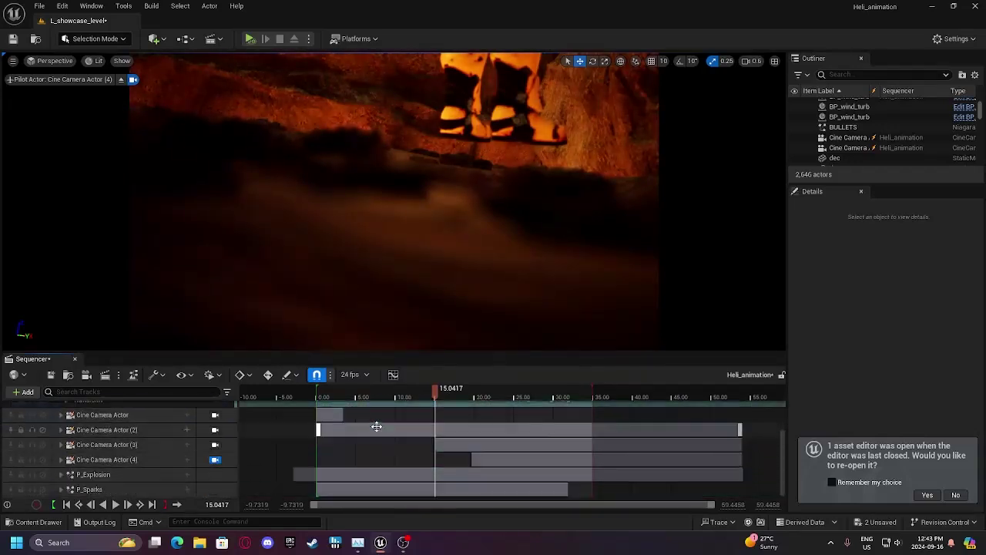
pyautogui.scroll(5, 378, 413)
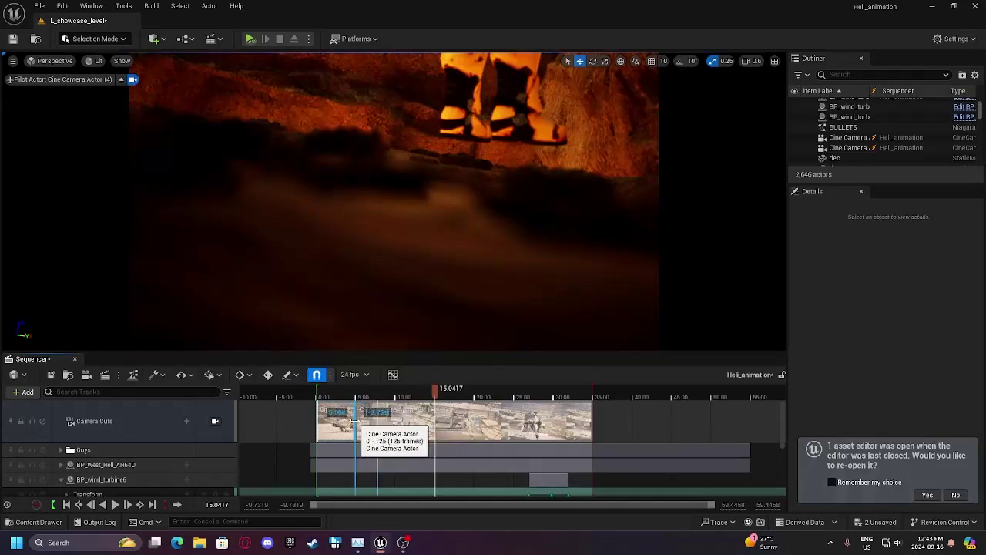
pyautogui.scroll(-3, 352, 421)
pyautogui.click(344, 397)
pyautogui.scroll(3, 347, 422)
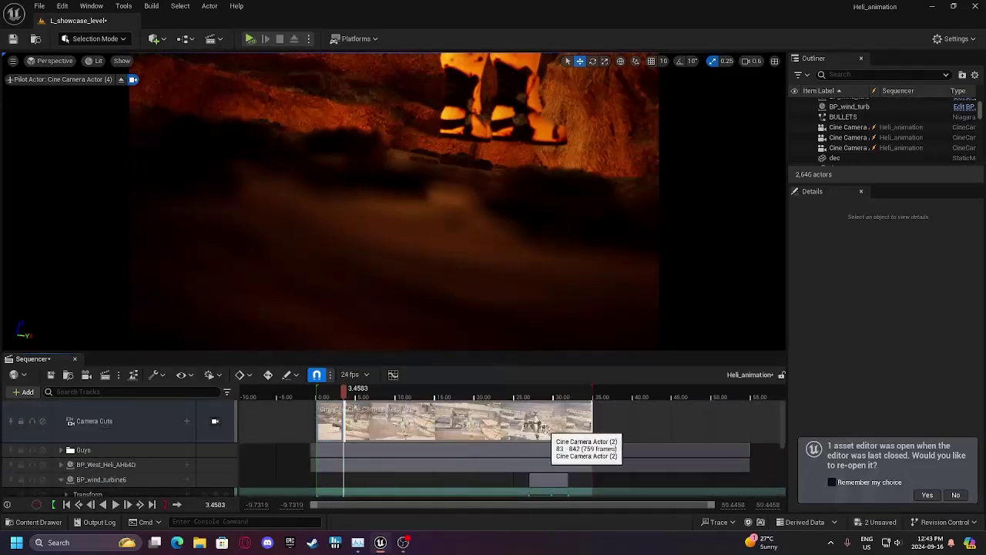
# Trim the end of the Cine Camera Actor (2) cut to 15.125, where Cine Camera Actor (3)'s track begins.
pyautogui.scroll(-3, 573, 430)
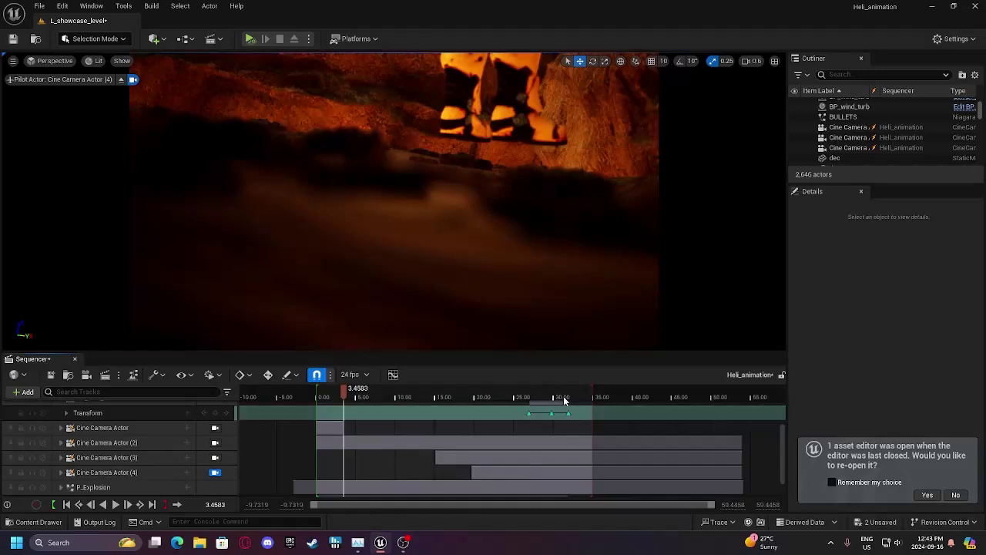
pyautogui.click(435, 394)
pyautogui.scroll(3, 539, 428)
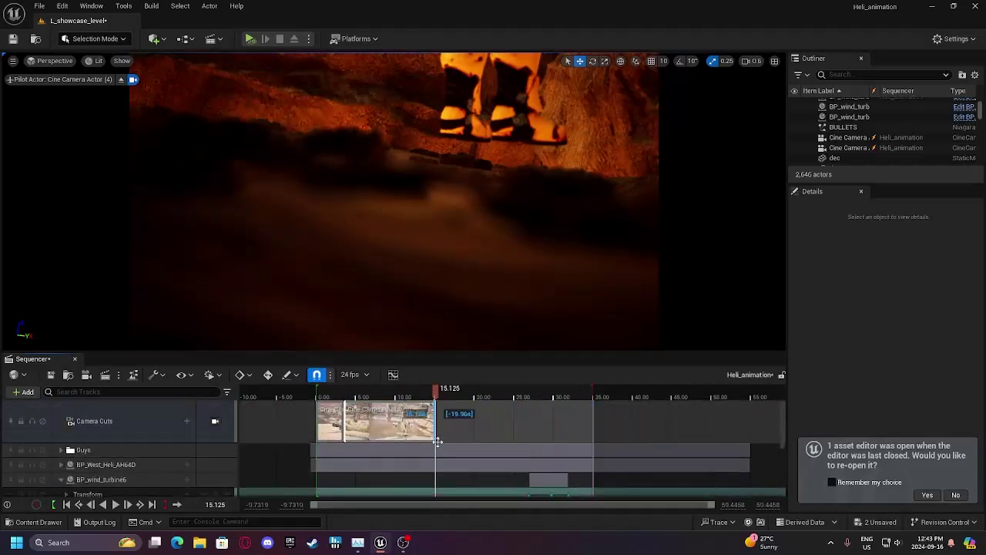
# Return the playhead to 15.125 and add Cine Camera Actor (3) to the Camera Cuts track there.
pyautogui.scroll(-3, 453, 420)
pyautogui.scroll(-2, 453, 420)
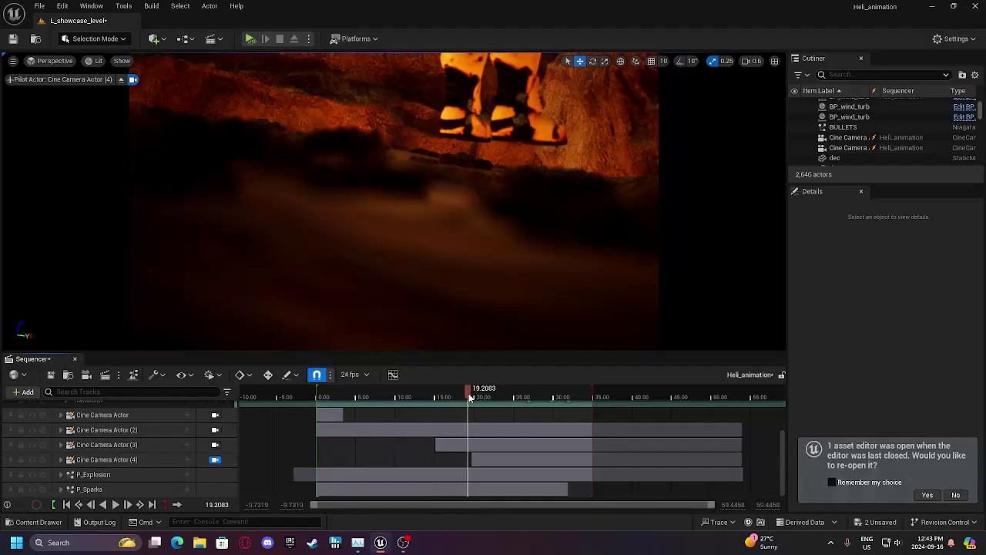
pyautogui.moveTo(468, 393); pyautogui.dragTo(435, 387)
pyautogui.scroll(5, 468, 424)
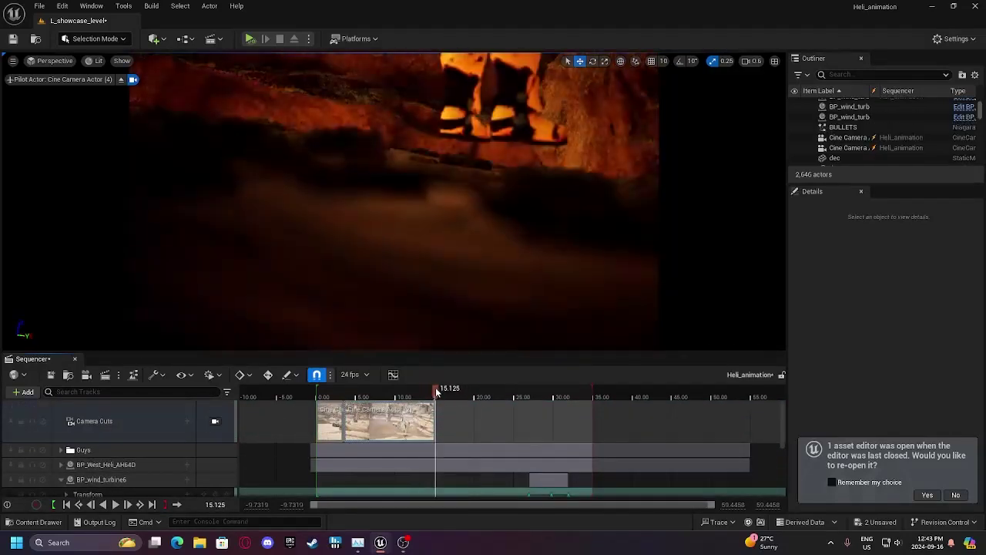
pyautogui.click(185, 421)
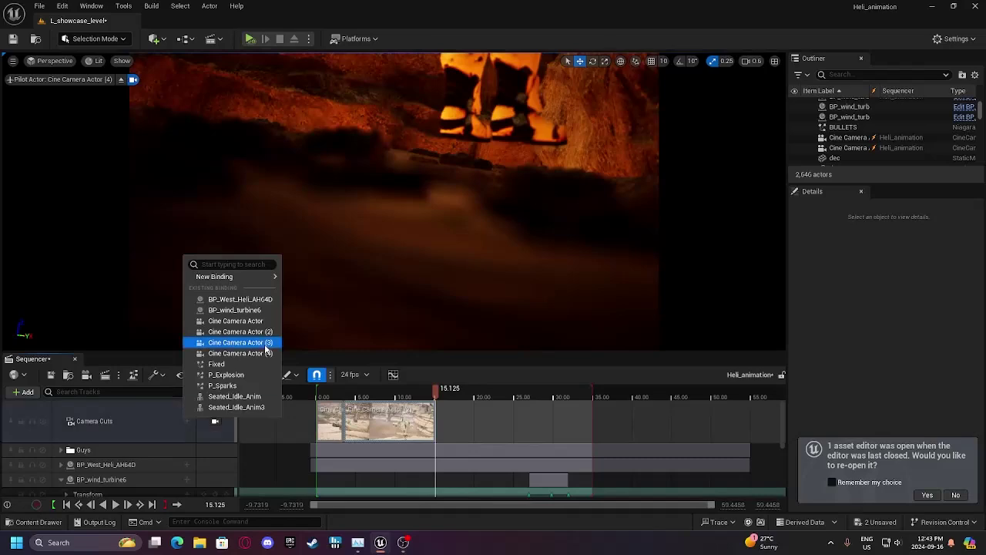
pyautogui.click(268, 343)
# End the Cine Camera Actor (3) cut at 19.8333 and add Cine Camera Actor (4) to the Camera Cuts track from there.
pyautogui.scroll(-5, 458, 412)
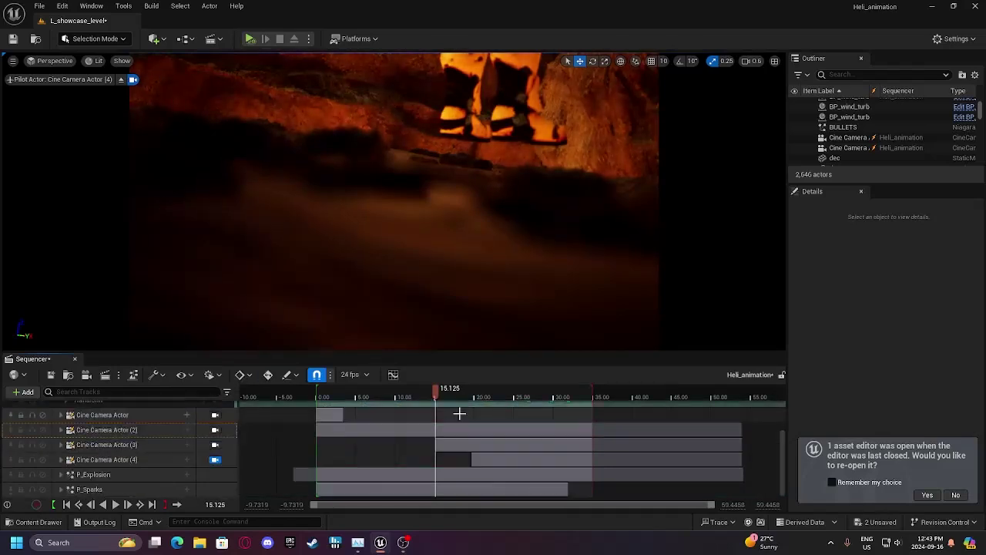
pyautogui.click(474, 394)
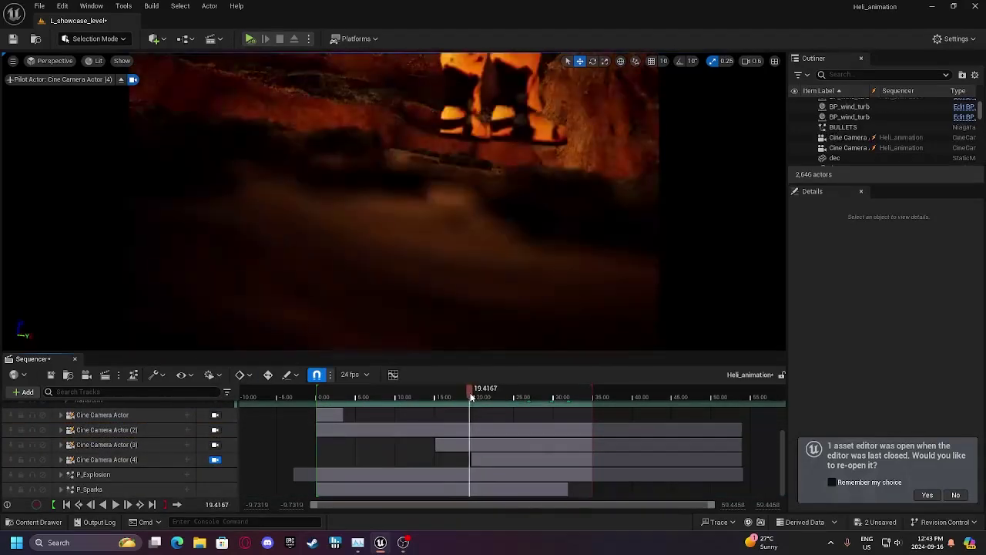
pyautogui.scroll(5, 477, 459)
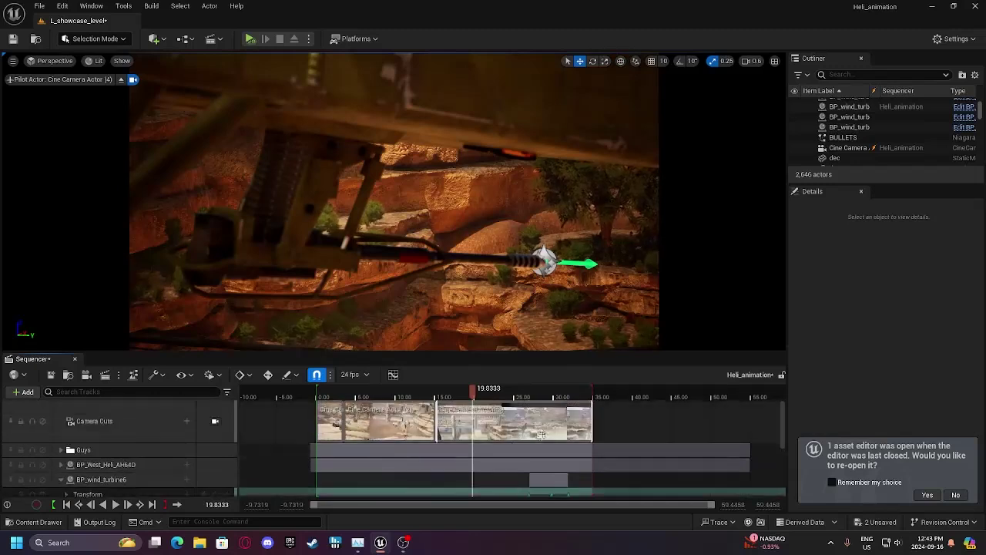
pyautogui.moveTo(594, 426); pyautogui.dragTo(476, 439)
pyautogui.click(187, 421)
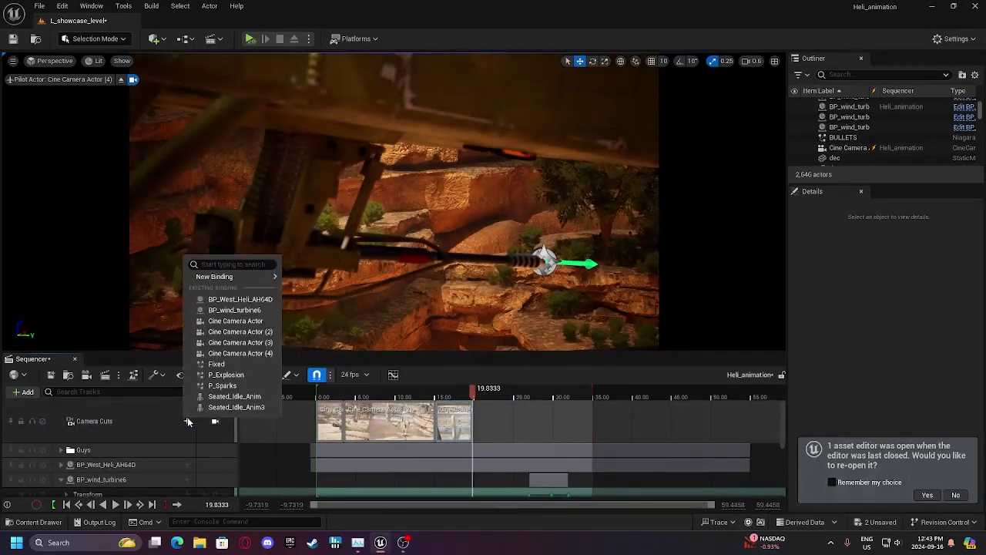
pyautogui.click(231, 355)
# Play the sequence from the start with the viewport locked to the camera cuts, and skip ahead to review the turbine's fall.
pyautogui.scroll(-3, 562, 424)
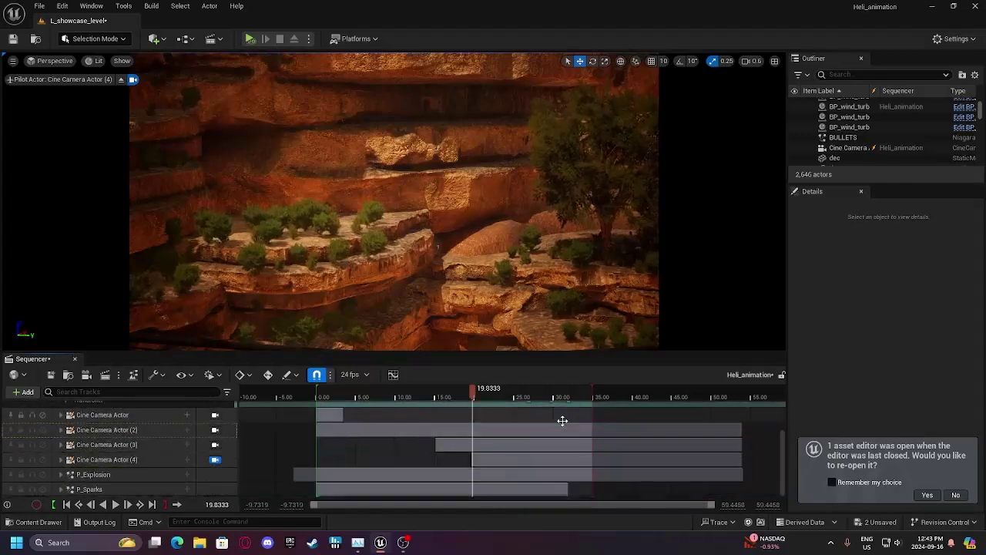
pyautogui.moveTo(468, 387); pyautogui.dragTo(323, 389)
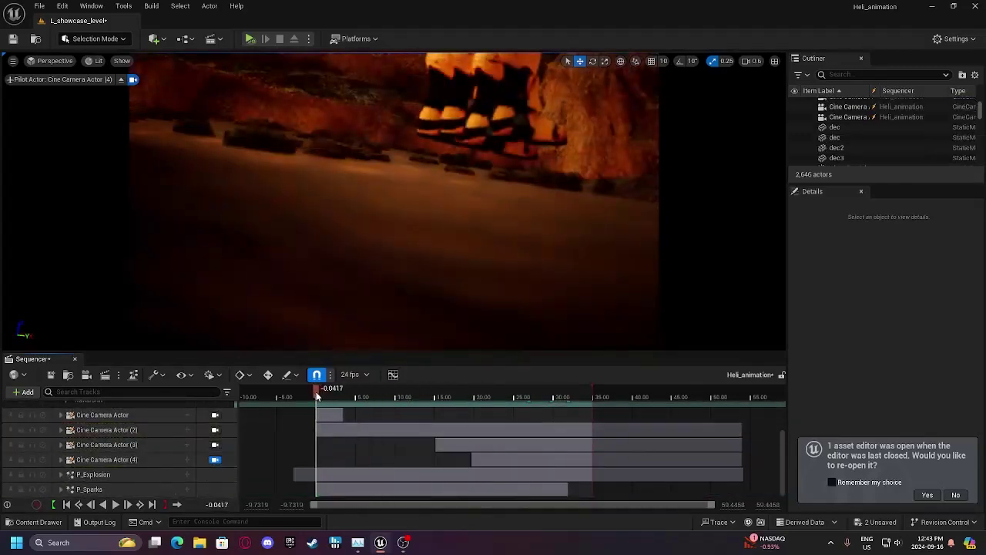
pyautogui.scroll(3, 357, 425)
pyautogui.press('space')
pyautogui.click(214, 420)
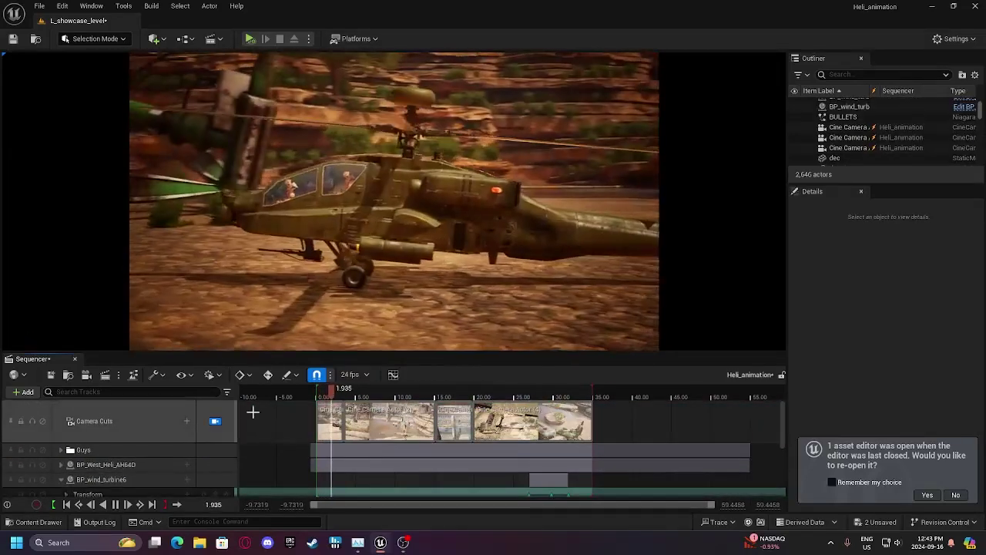
pyautogui.click(318, 395)
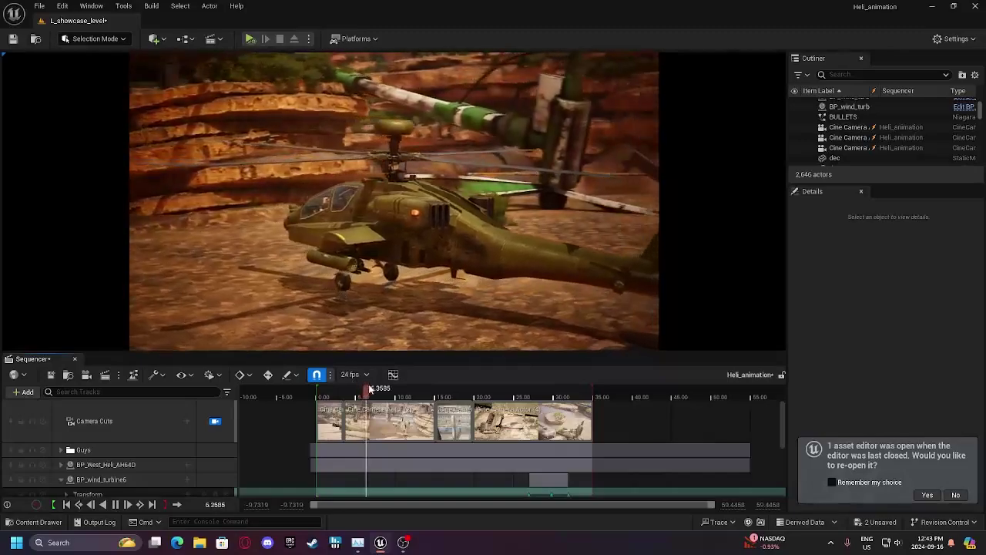
pyautogui.moveTo(364, 388); pyautogui.dragTo(527, 398)
pyautogui.press('space')
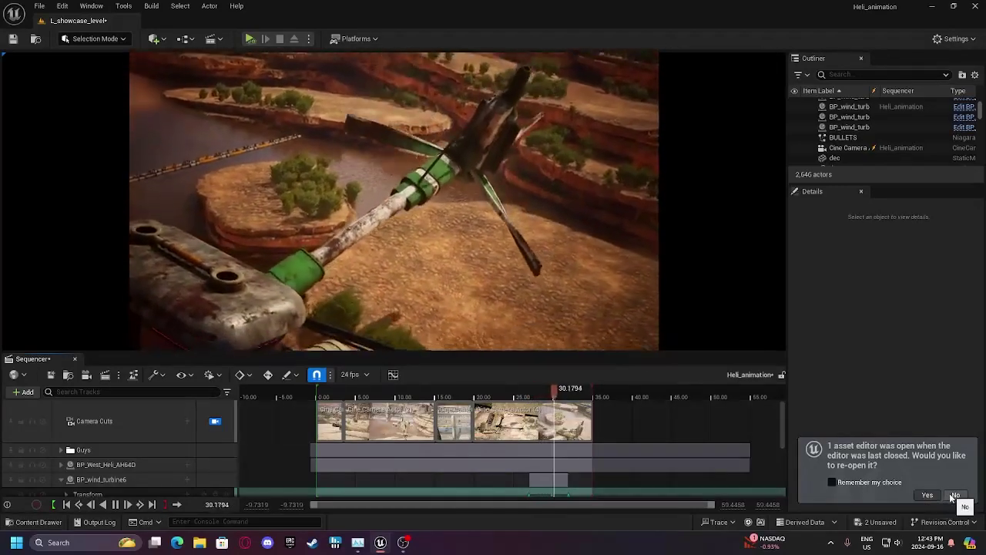
# Save the unsaved Heli_animation sequence and the L_showcase_level level.
pyautogui.click(873, 521)
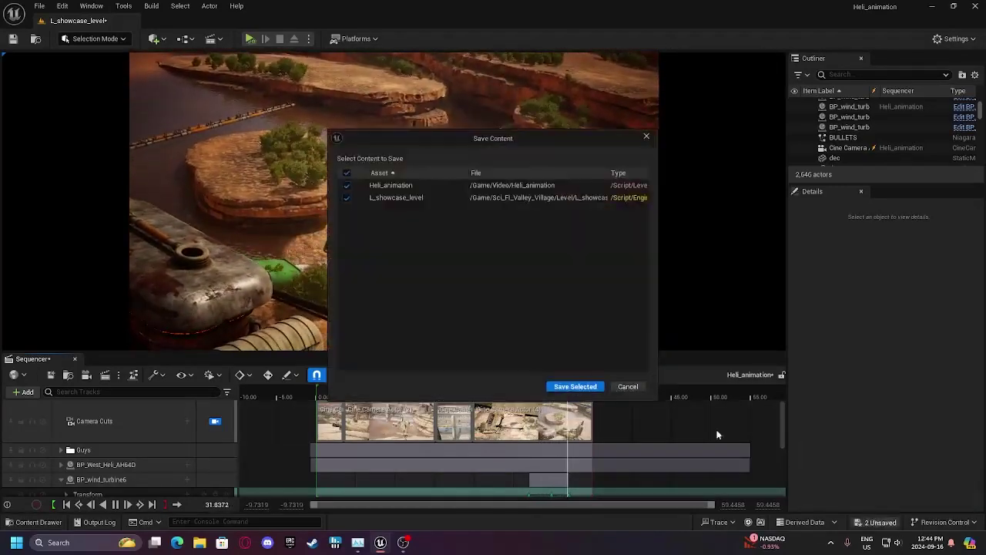
pyautogui.click(572, 386)
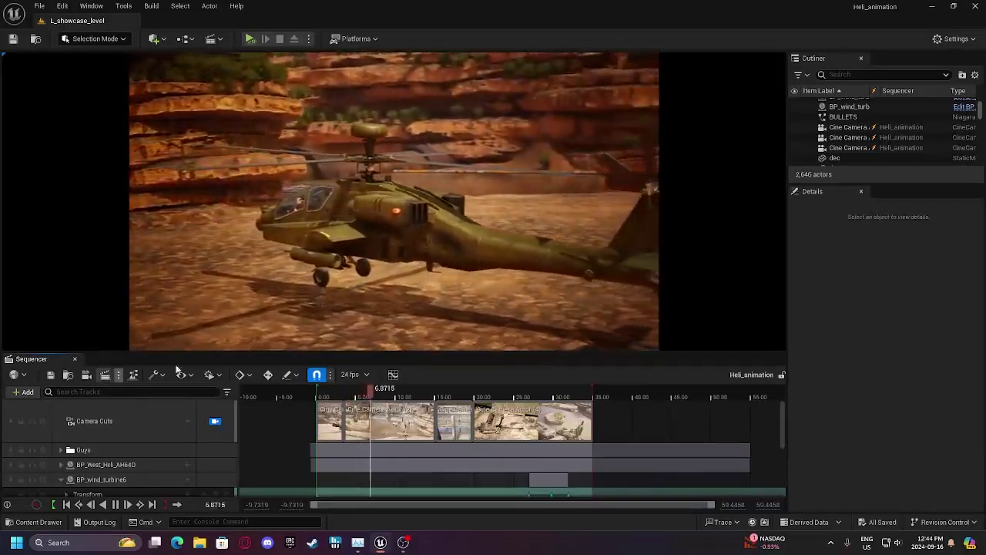
# Stop the playback at 9.00 and examine the image output formats offered in the legacy Render Movie Settings.
pyautogui.click(387, 393)
pyautogui.click(108, 374)
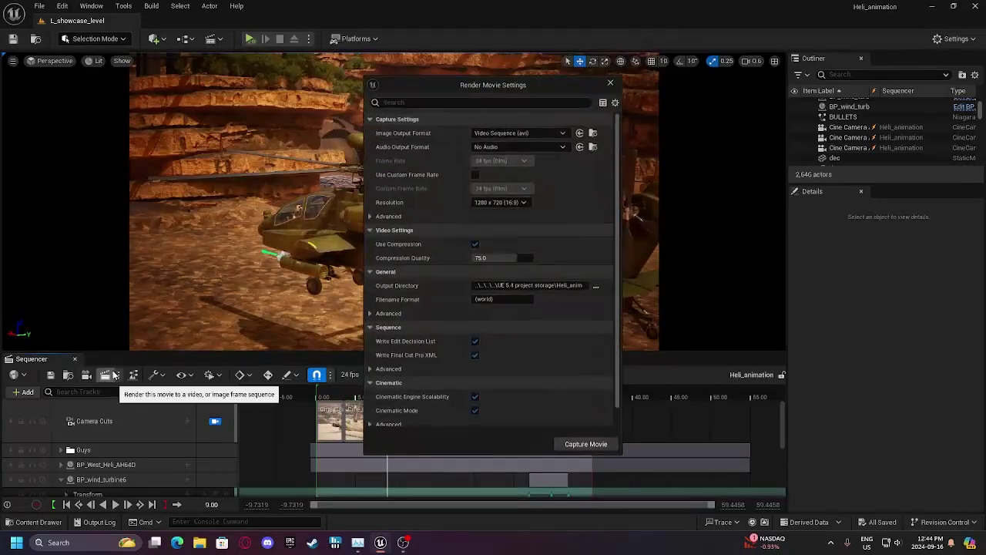
pyautogui.click(523, 134)
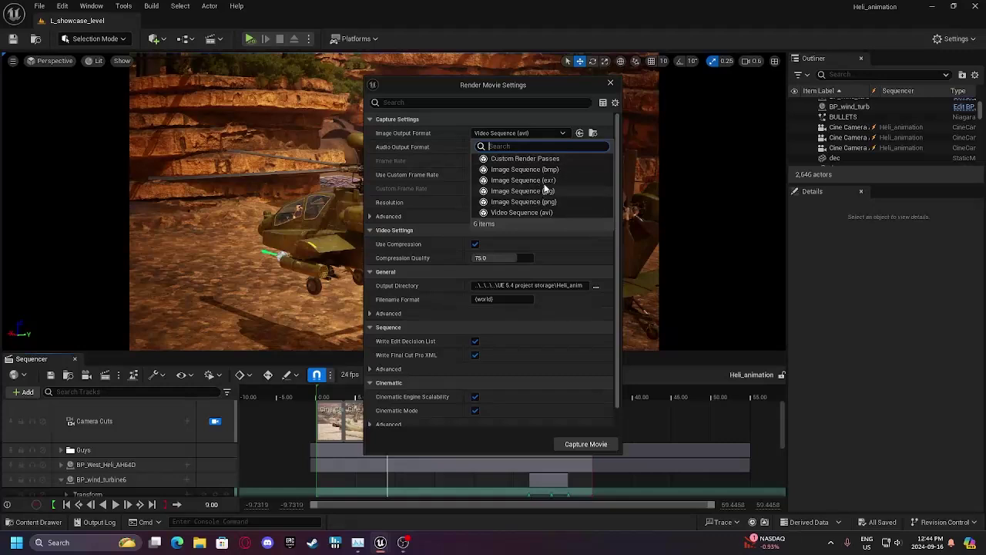
pyautogui.click(522, 133)
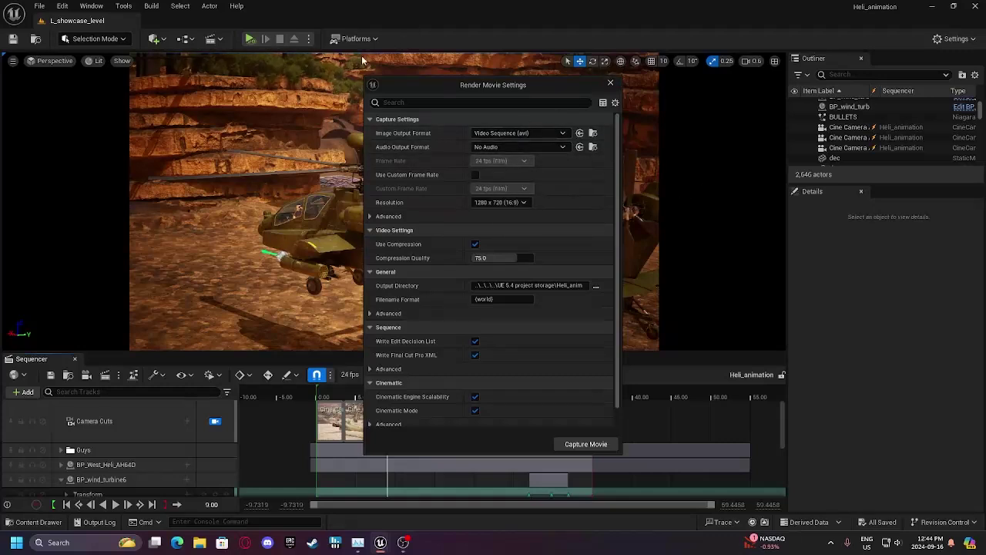
pyautogui.click(610, 84)
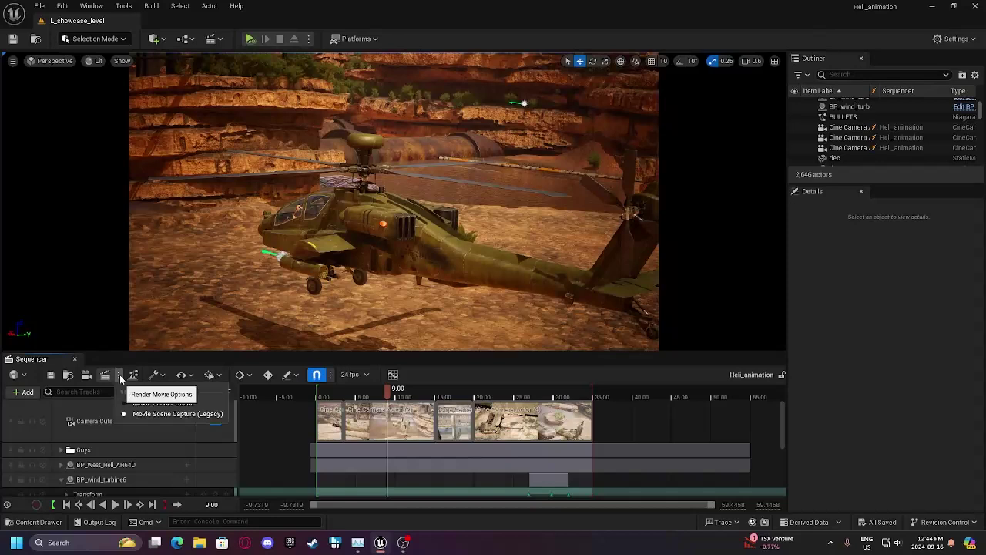
# Find the Movie Render Queue plugin by searching for "movie render", and make sure it is enabled.
pyautogui.click(62, 6)
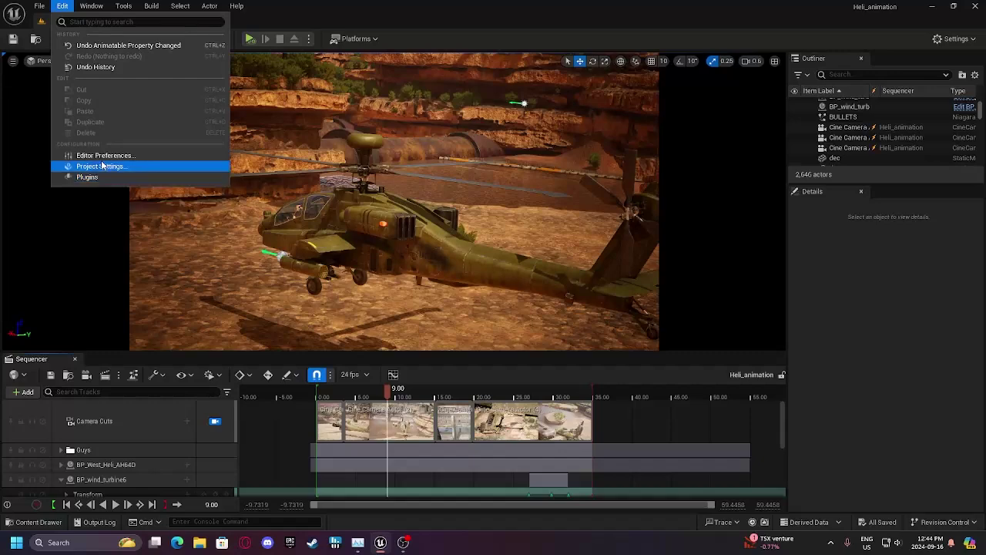
pyautogui.click(121, 178)
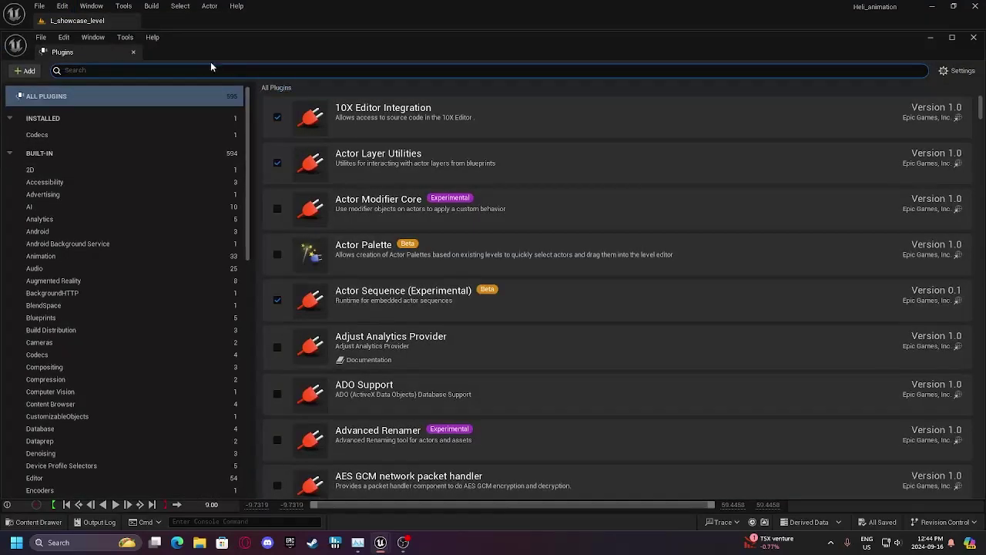
pyautogui.write('movie')
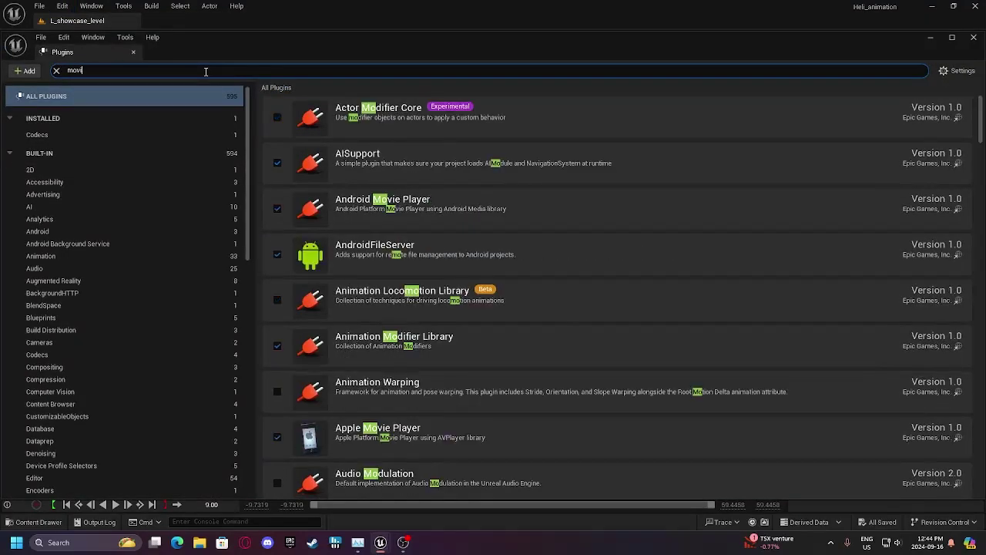
pyautogui.write(' render')
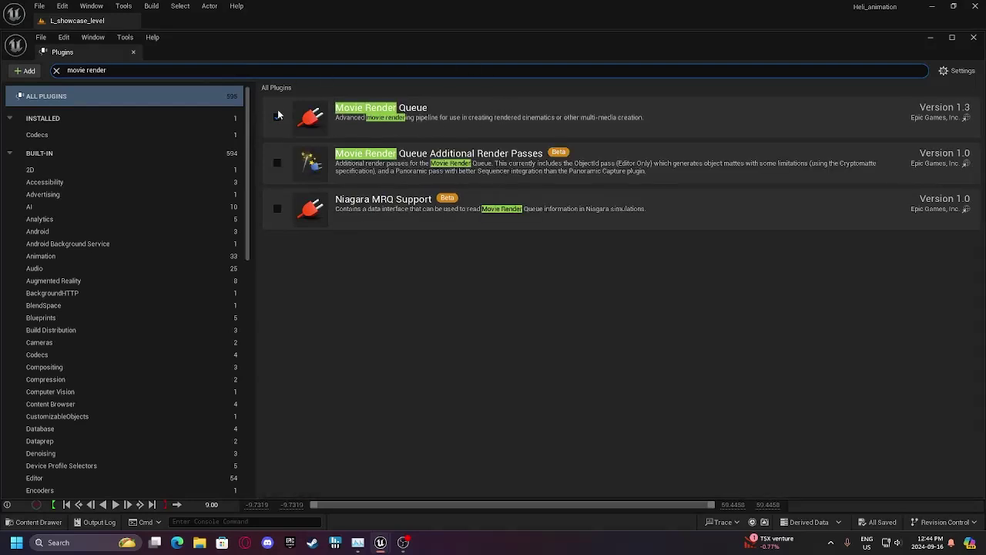
pyautogui.click(277, 115)
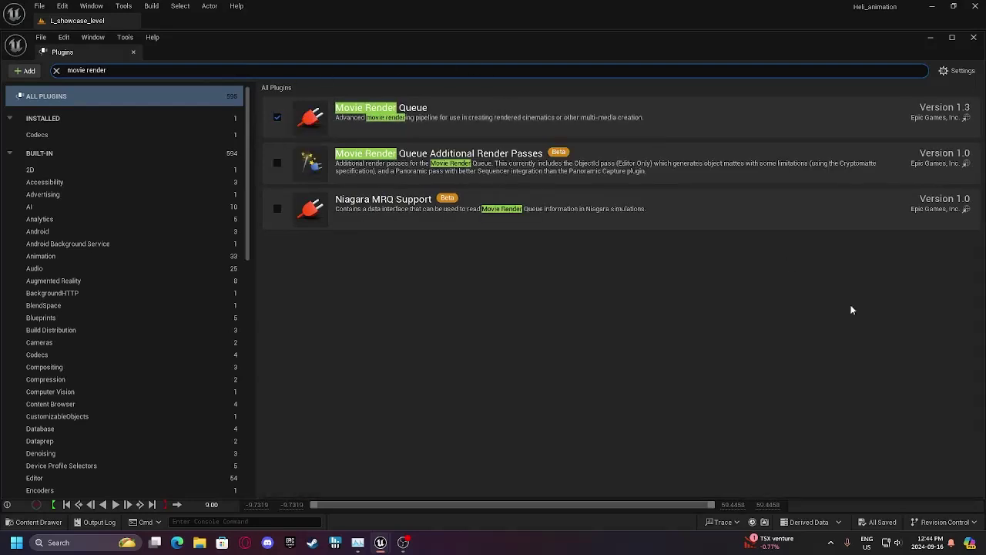
pyautogui.click(133, 51)
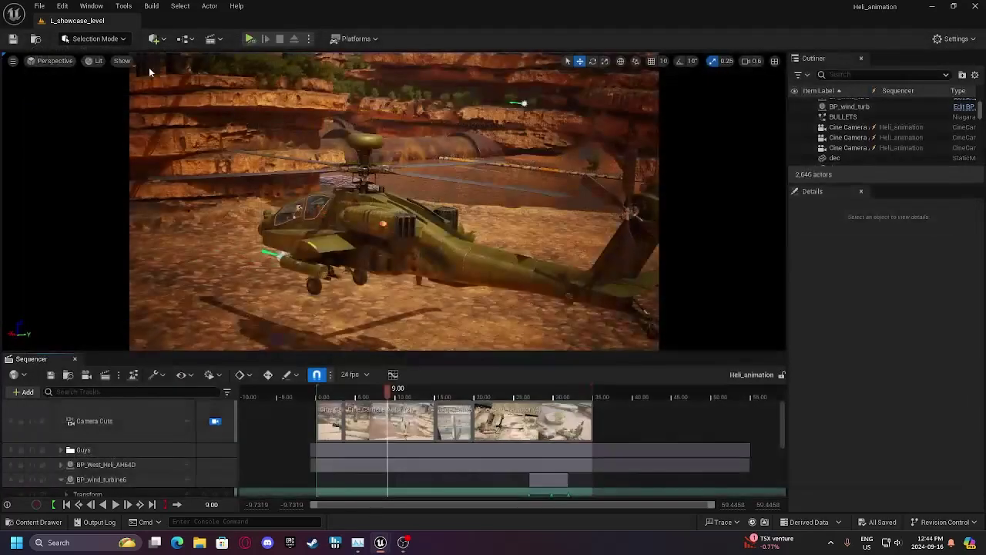
# Choose Movie Render Queue as the sequence's render method and open the render queue.
pyautogui.click(118, 375)
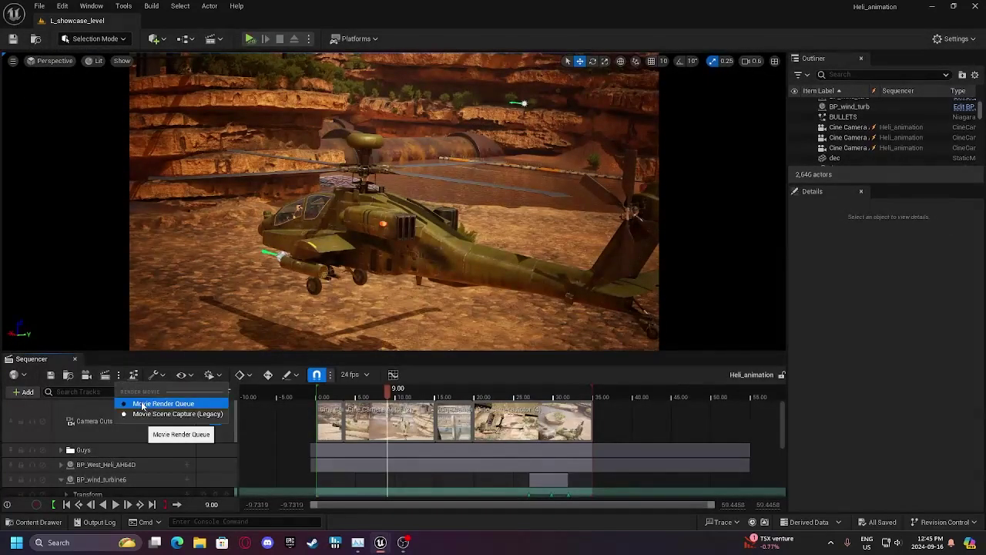
pyautogui.click(142, 405)
pyautogui.click(105, 375)
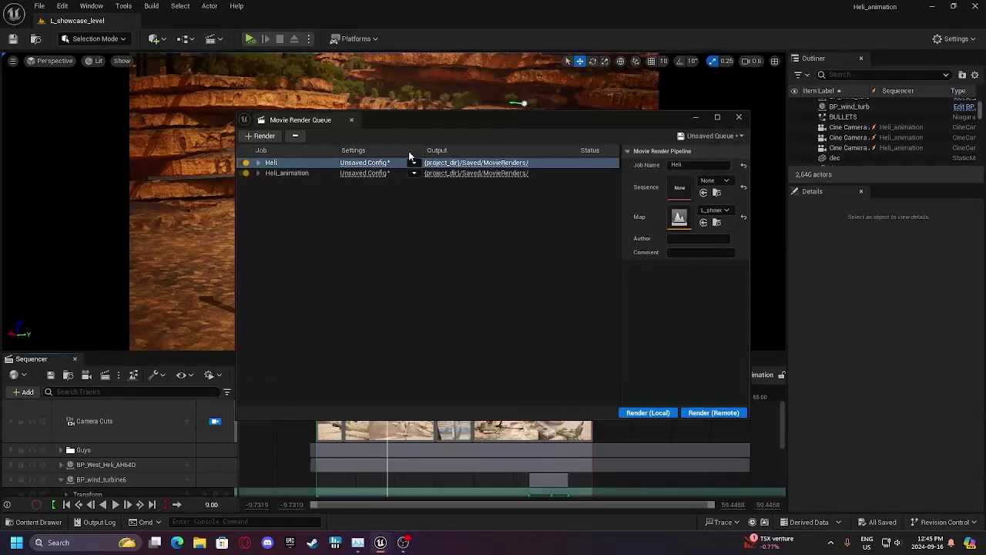
# Check the settings of the Heli_animation and Heli jobs in the render queue, and close the queue.
pyautogui.click(318, 174)
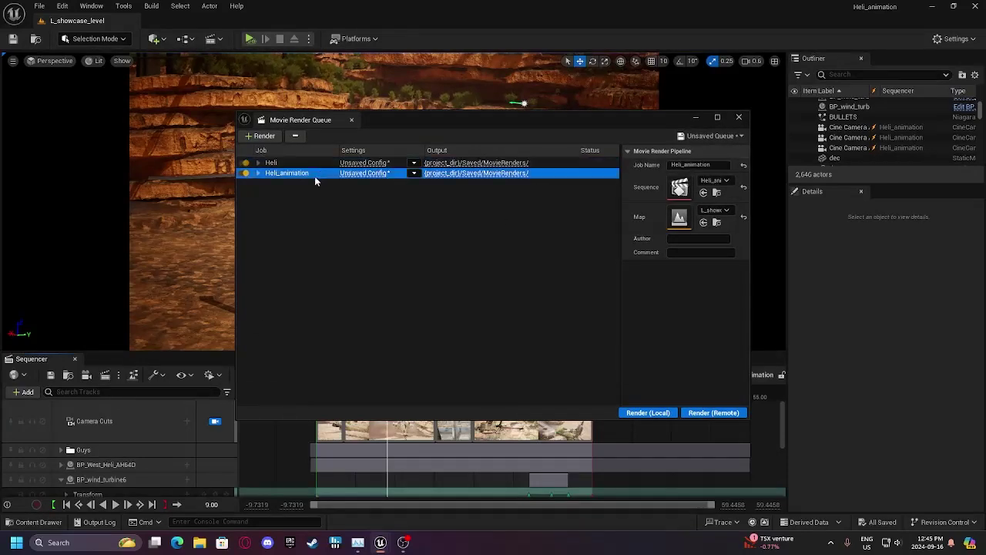
pyautogui.click(303, 163)
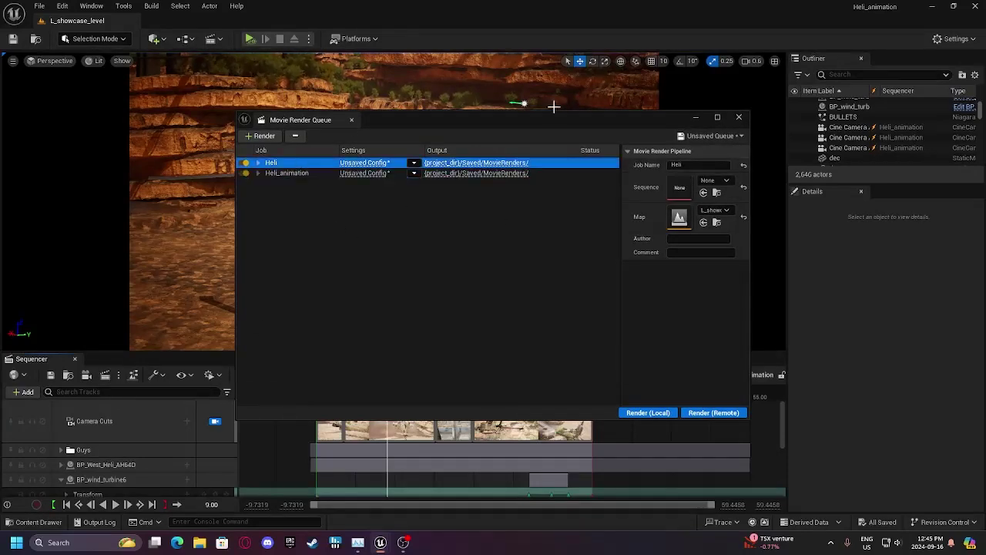
pyautogui.click(739, 117)
# Open the Heli_animation level sequence from the project's Video content folder.
pyautogui.click(34, 522)
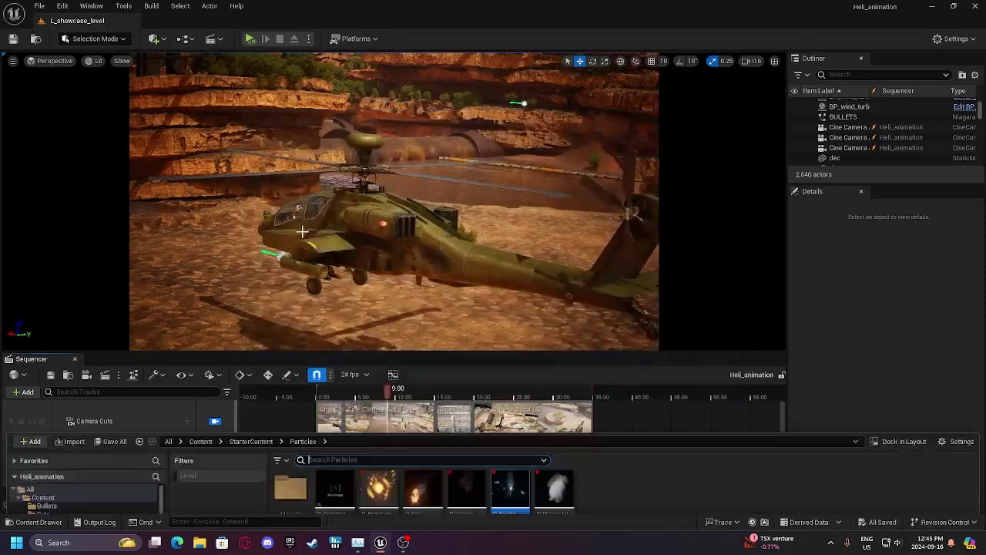
pyautogui.click(23, 434)
pyautogui.click(59, 434)
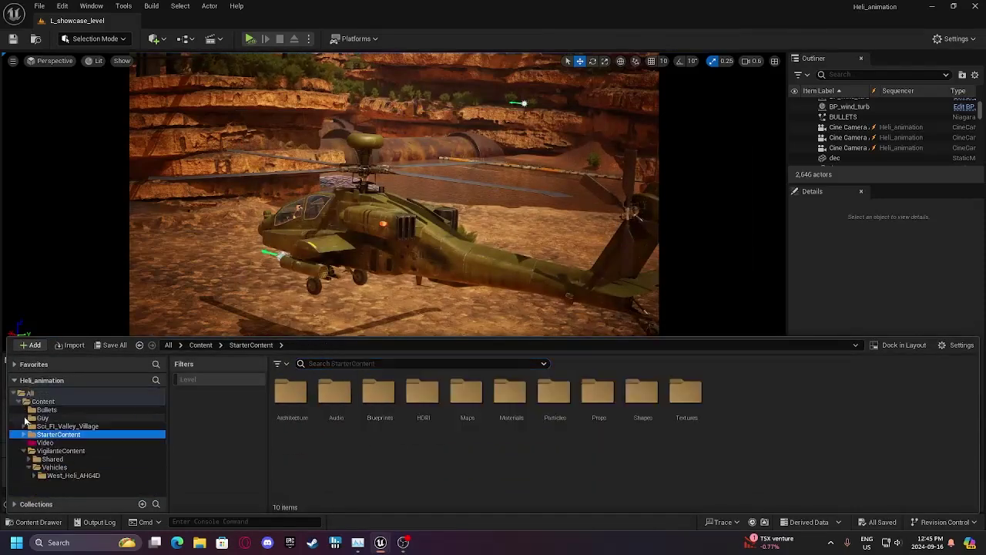
pyautogui.click(45, 442)
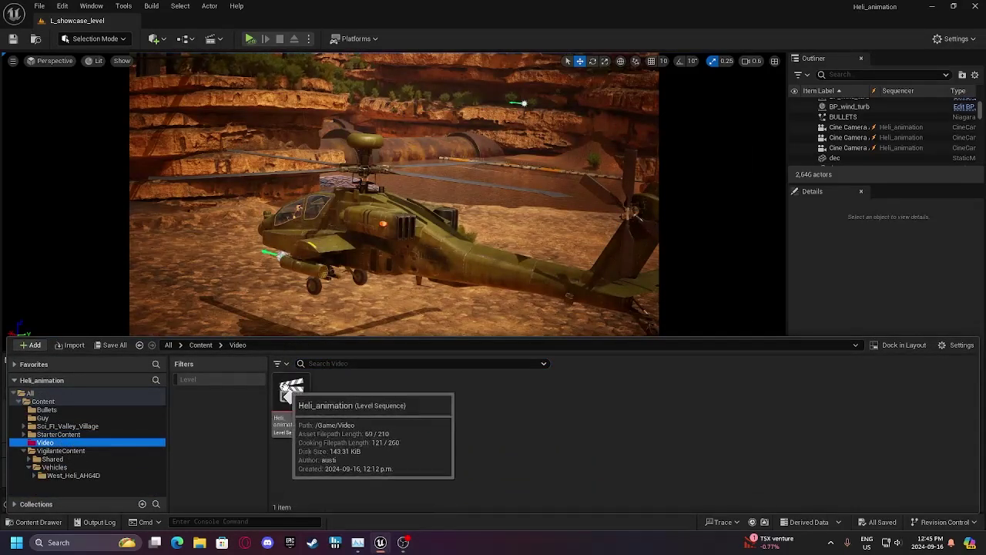
pyautogui.doubleClick(291, 397)
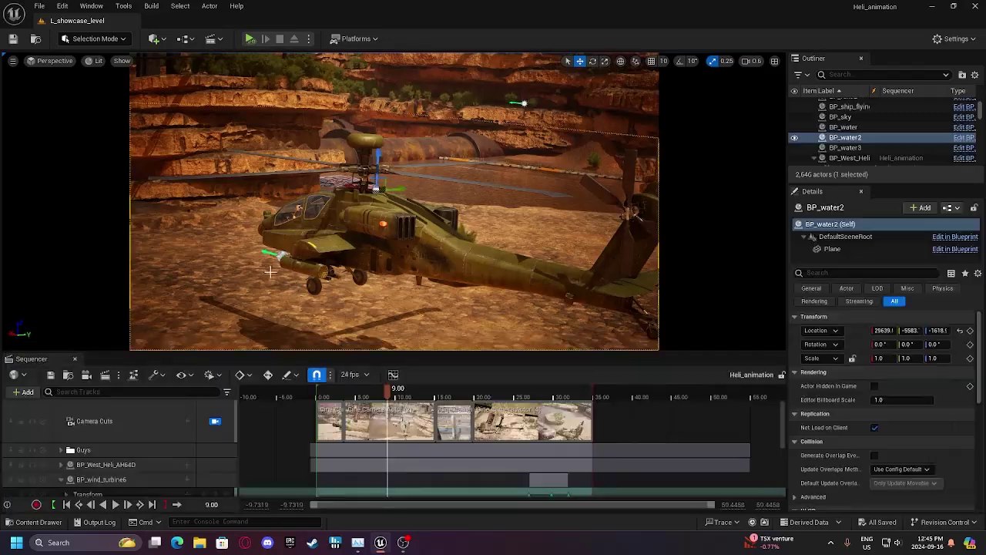
# Open the Movie Render Queue for the sequence and delete the Heli job from it.
pyautogui.click(105, 375)
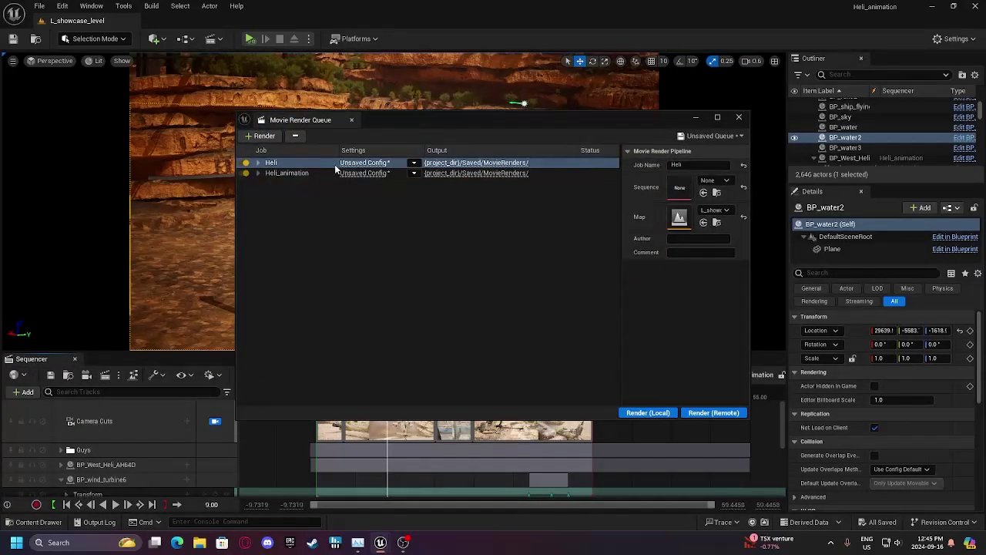
pyautogui.click(303, 166)
pyautogui.press('Delete')
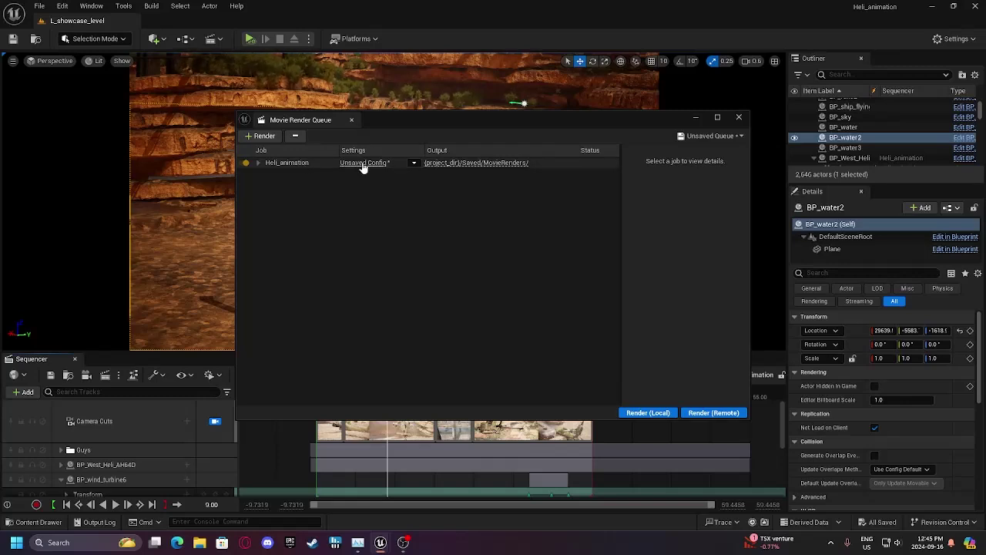
# Look over the Heli_animation job's unsaved configuration and its importable presets, and close the configuration.
pyautogui.click(362, 164)
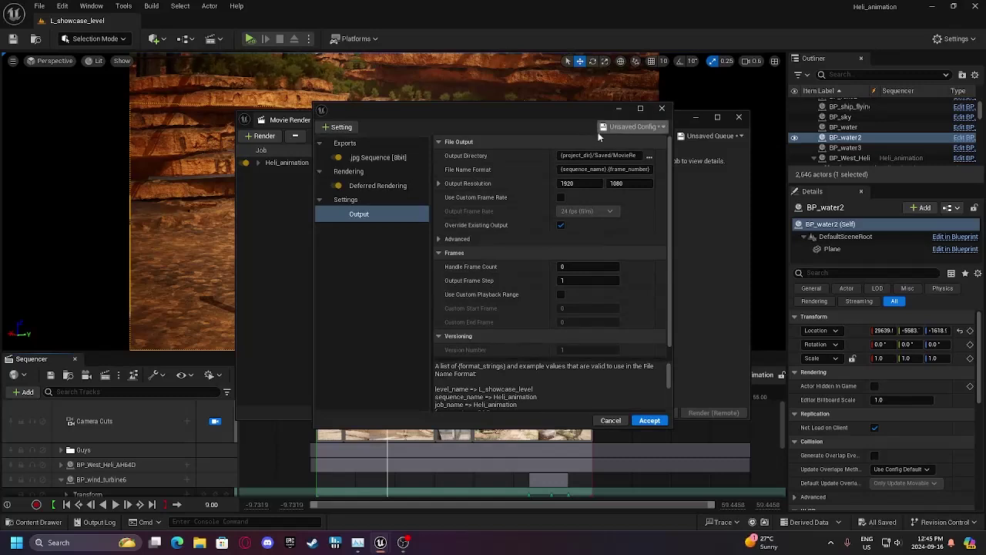
pyautogui.click(348, 128)
pyautogui.click(349, 129)
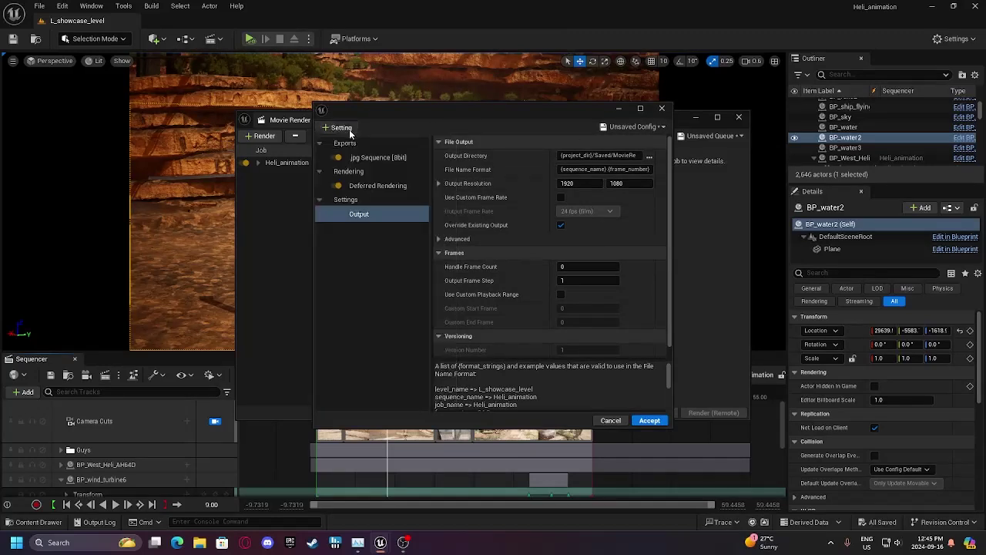
pyautogui.click(626, 126)
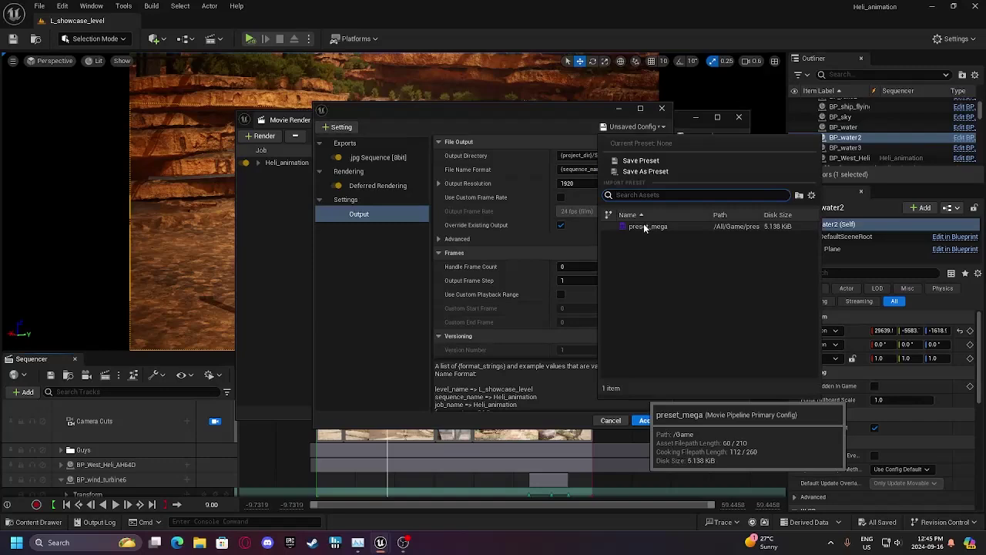
pyautogui.click(630, 126)
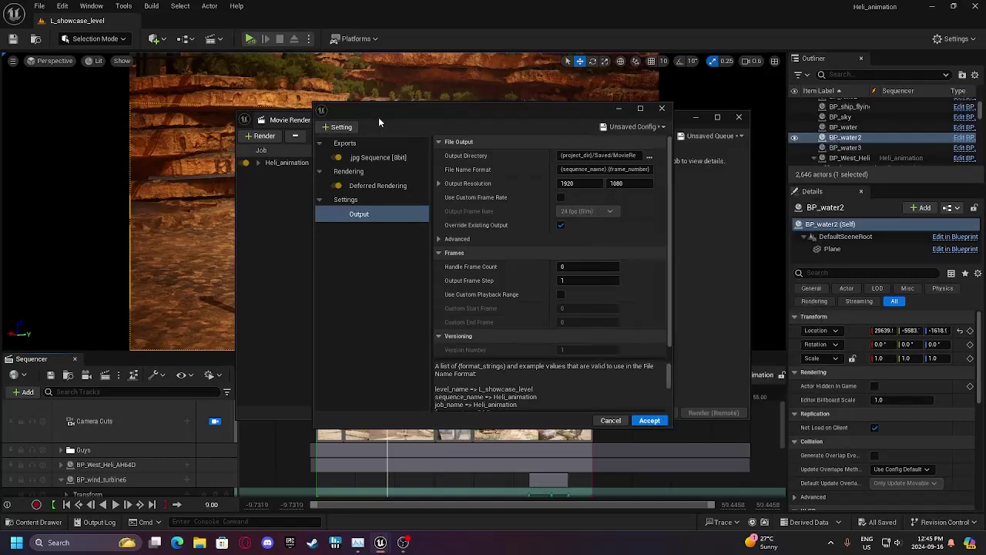
pyautogui.click(663, 107)
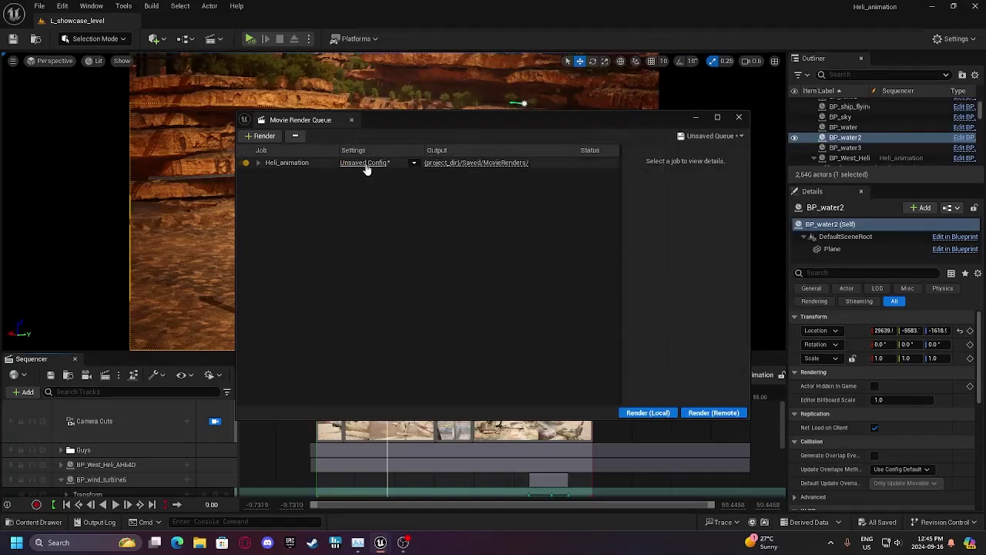
# Import the preset_mega preset into the Heli_animation job's configuration, discarding the unsaved settings.
pyautogui.click(363, 163)
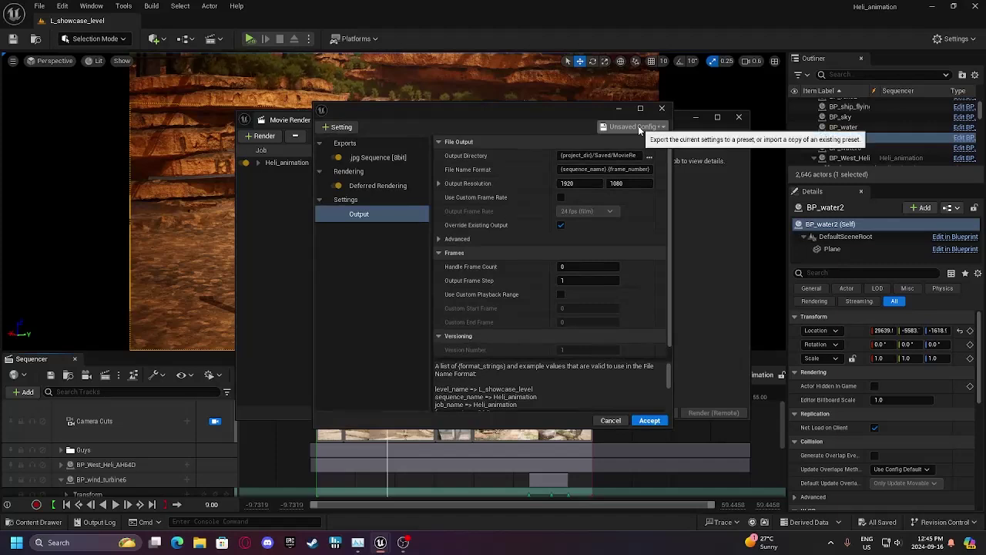
pyautogui.click(635, 127)
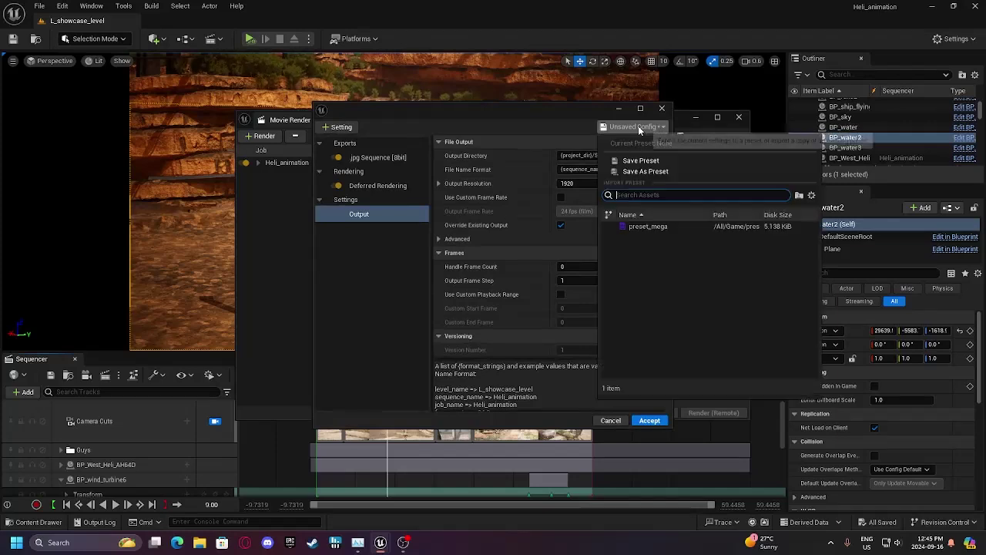
pyautogui.click(656, 225)
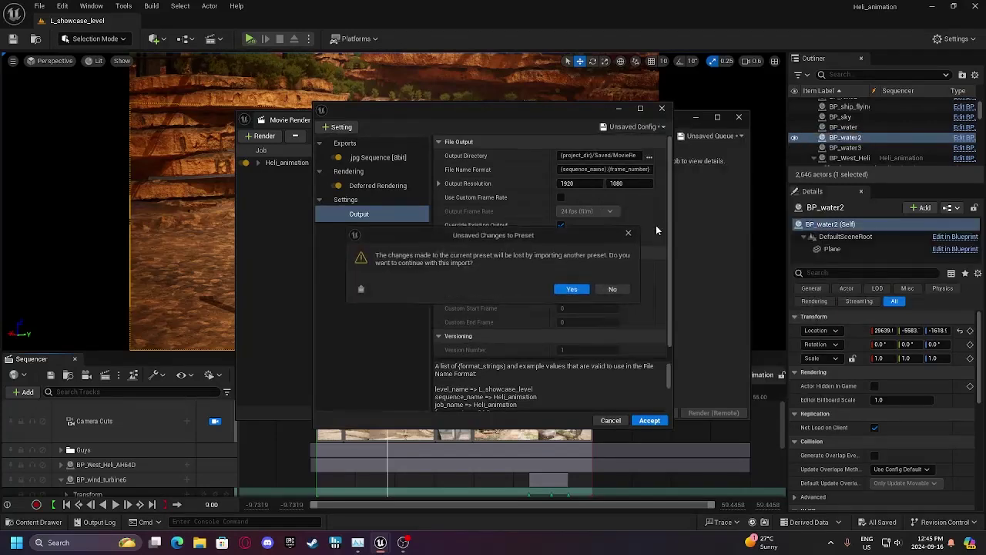
pyautogui.click(570, 291)
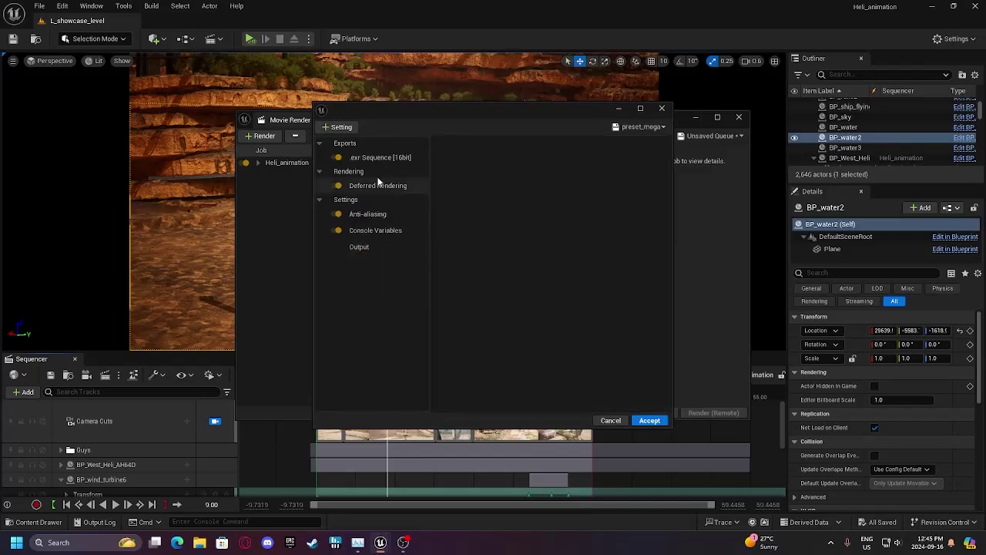
# Examine the preset's 16-bit EXR export, Deferred Rendering, Anti-aliasing, Console Variables and Output settings.
pyautogui.click(372, 159)
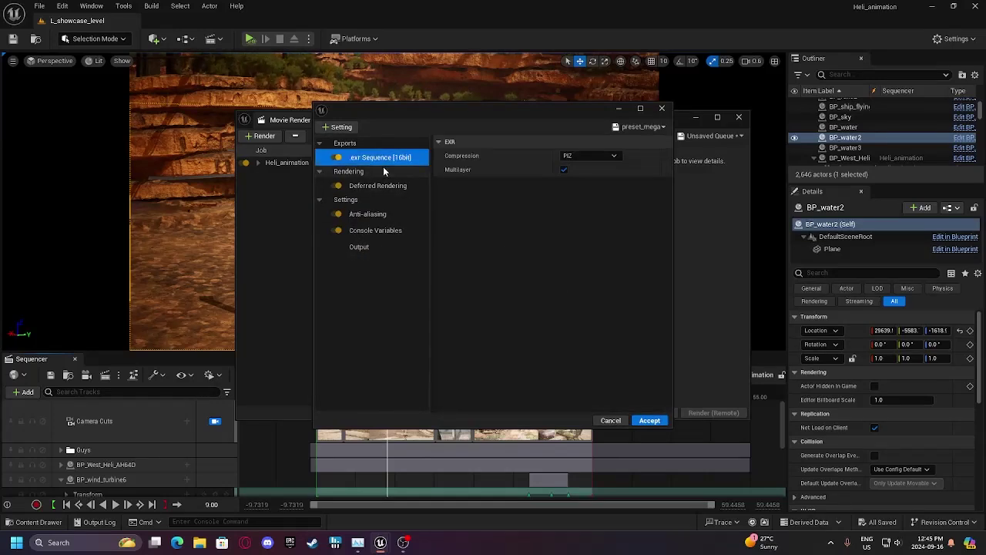
pyautogui.click(378, 184)
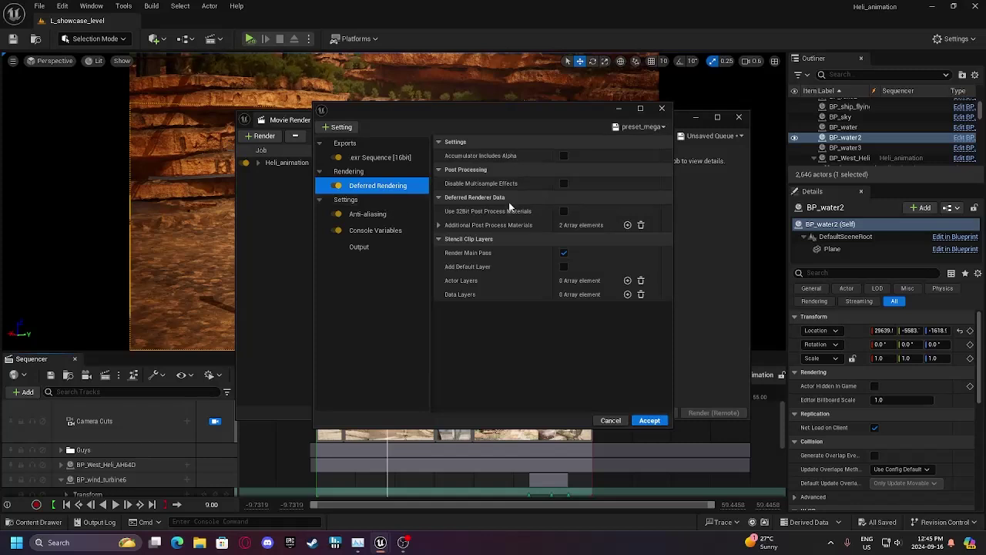
pyautogui.click(368, 214)
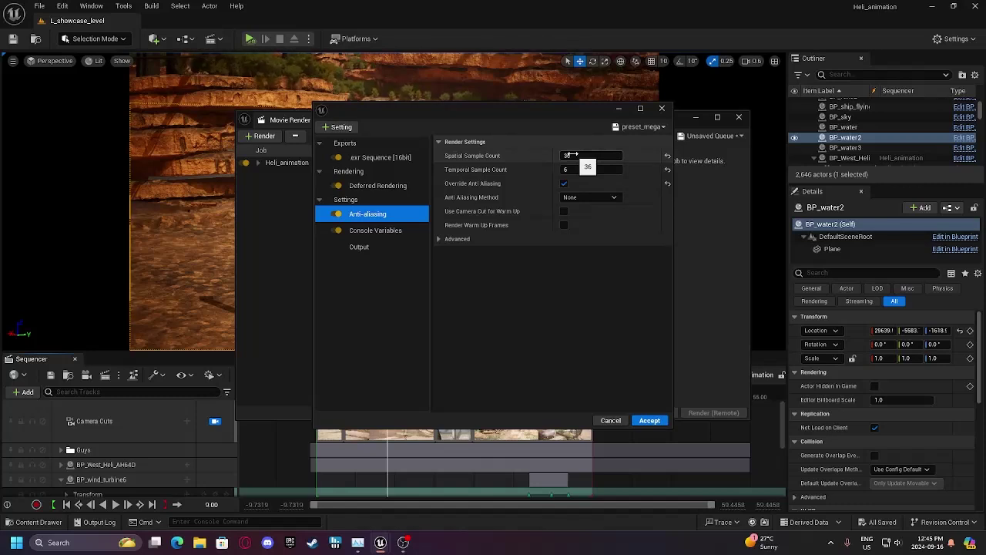
pyautogui.click(394, 234)
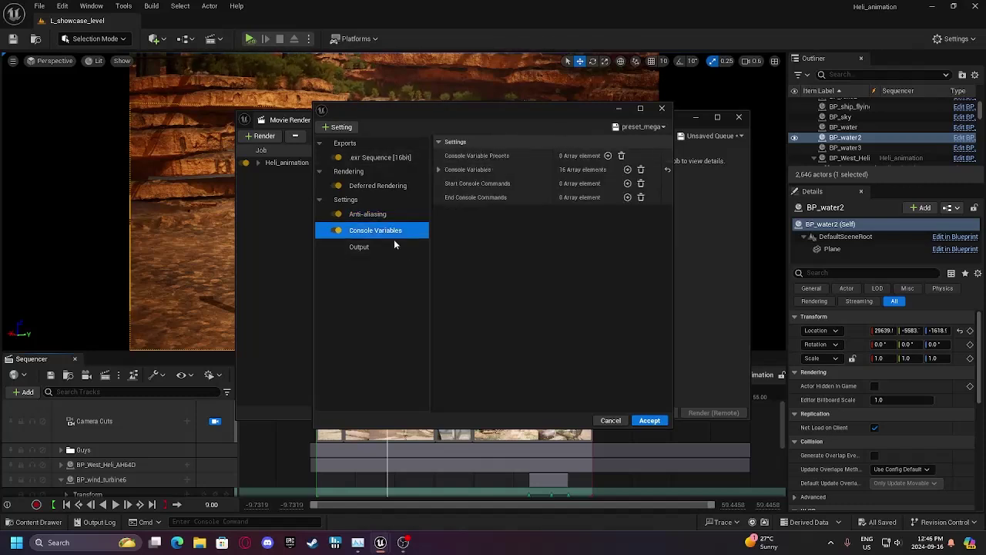
pyautogui.click(390, 246)
# Expand the preset's Console Variables list, review its entries, and check the edit options for the disabled last entry.
pyautogui.click(389, 232)
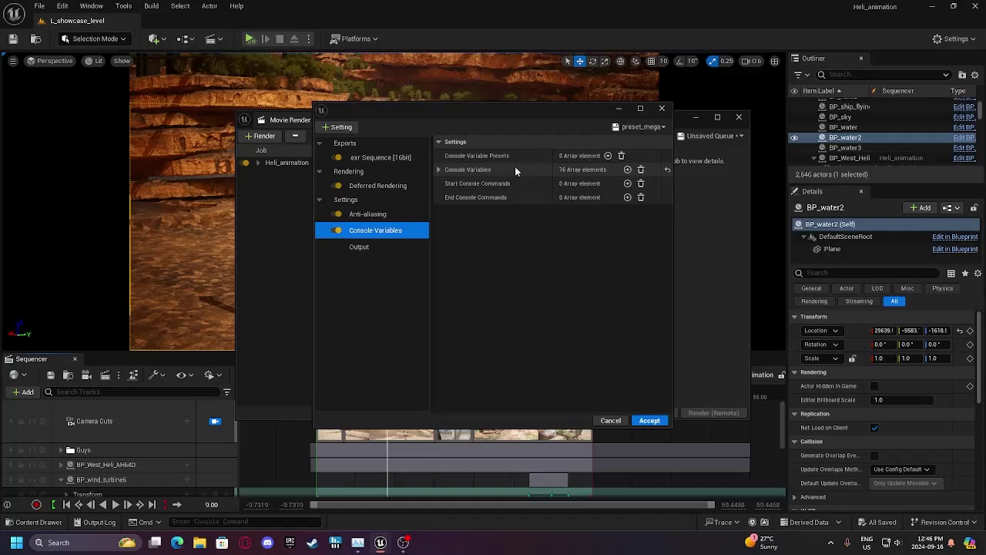
pyautogui.click(439, 169)
pyautogui.scroll(-3, 551, 252)
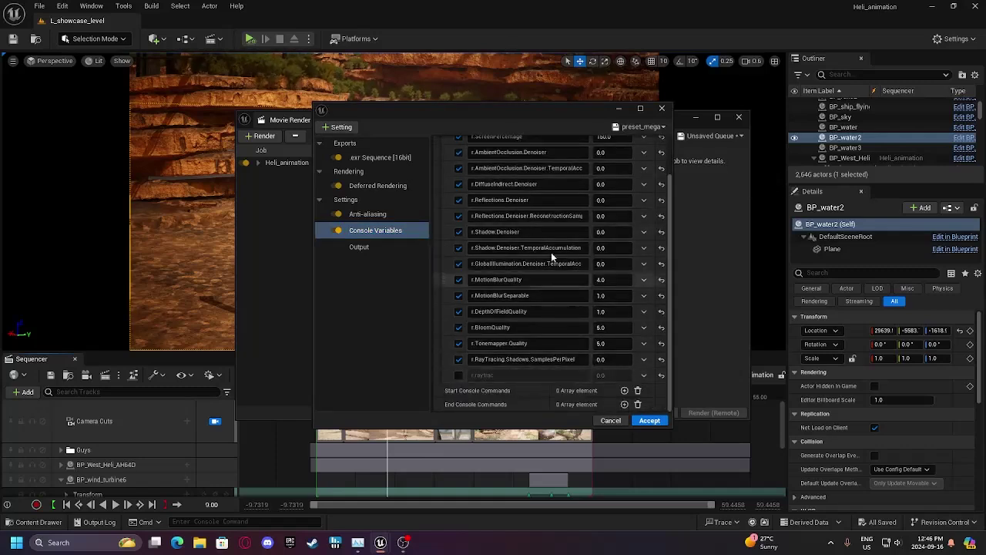
pyautogui.scroll(3, 564, 157)
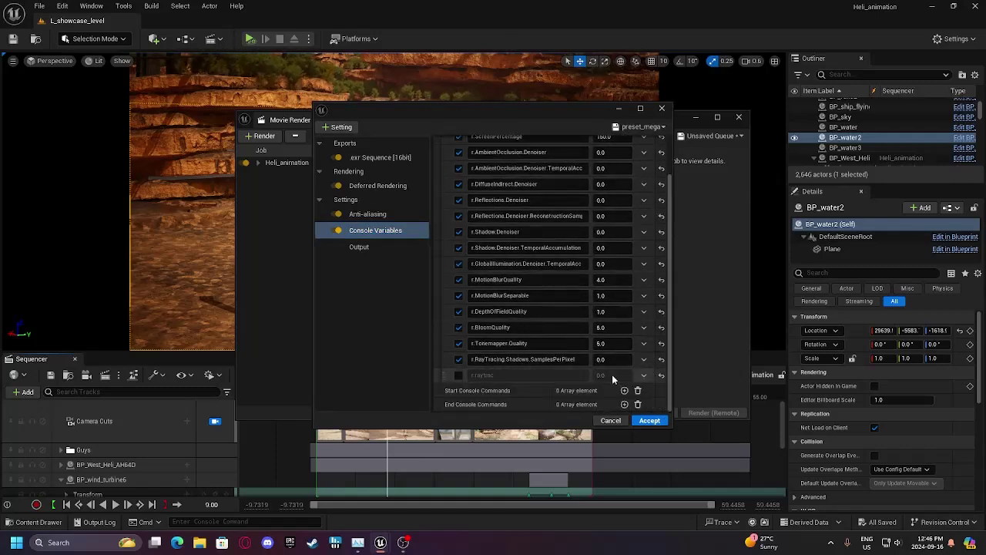
pyautogui.rightClick(527, 375)
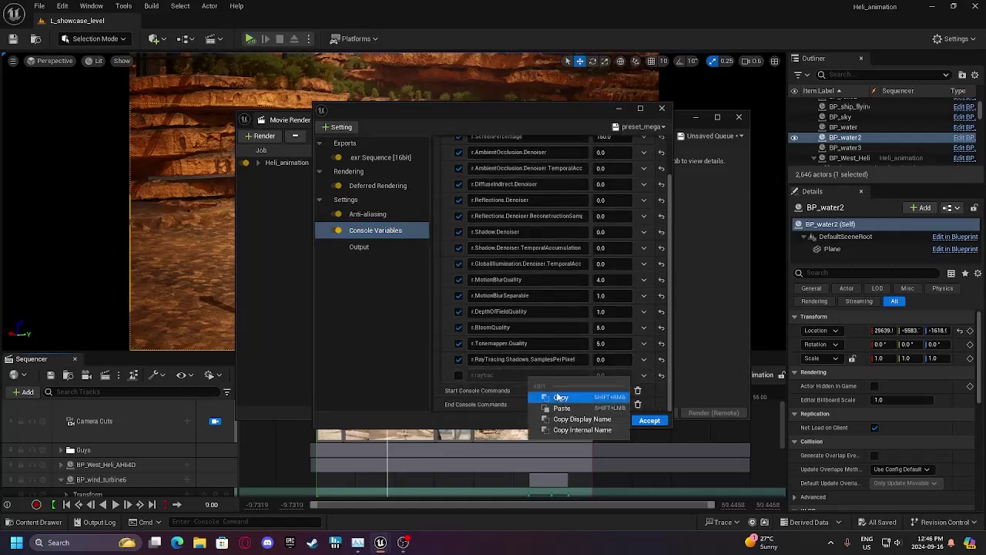
pyautogui.click(465, 372)
pyautogui.rightClick(465, 373)
pyautogui.scroll(3, 557, 188)
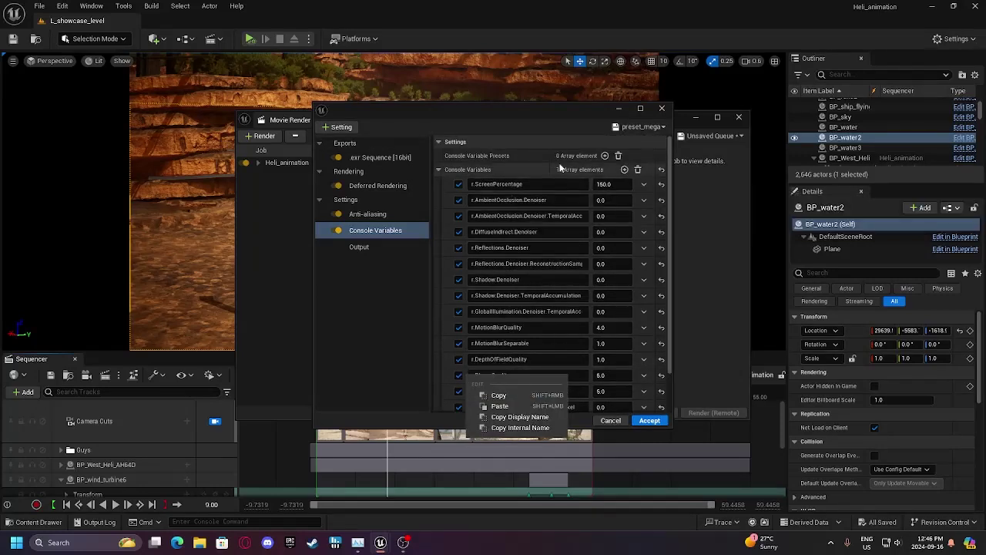
# In the Anti-aliasing settings, set the Temporal Sample Count to 1 and the Spatial Sample Count to 2.
pyautogui.click(385, 214)
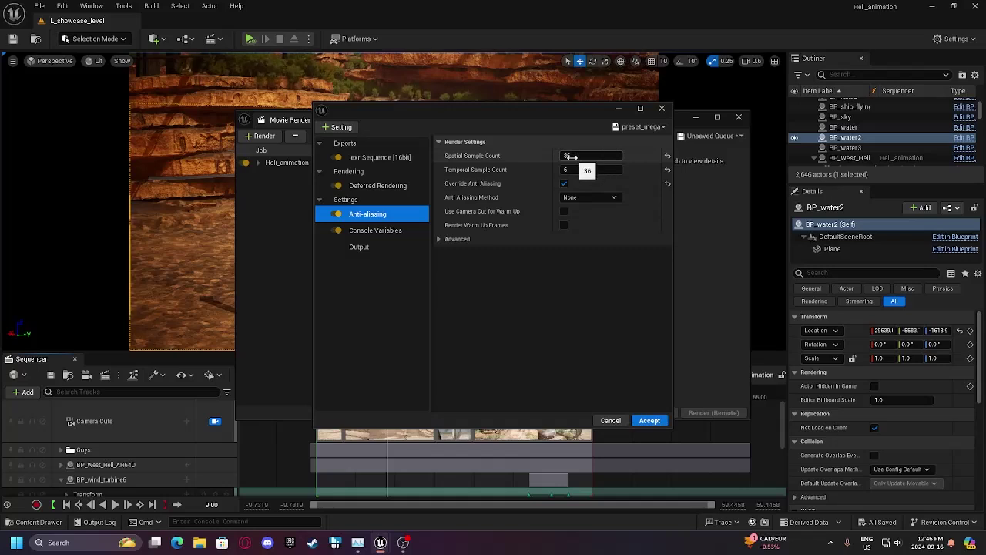
pyautogui.click(571, 156)
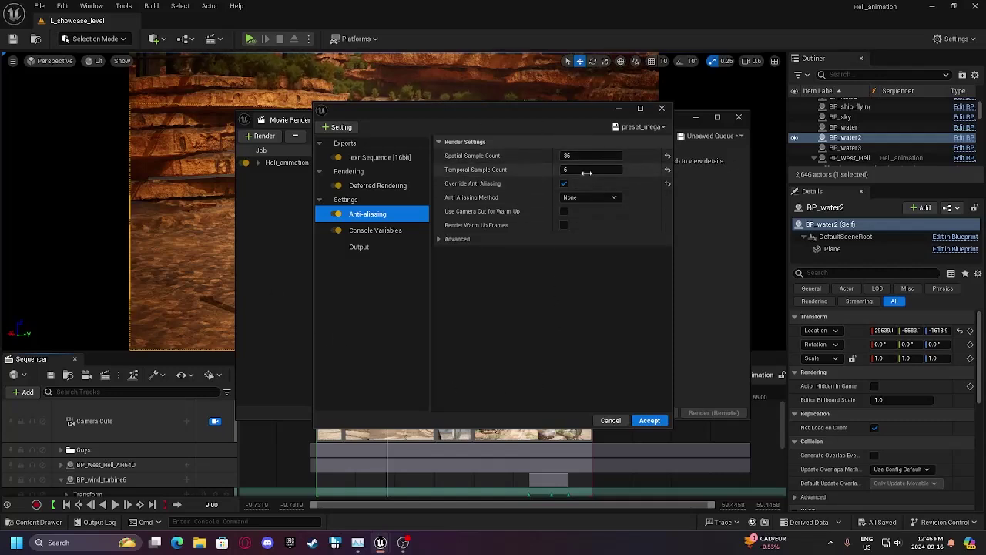
pyautogui.click(580, 169)
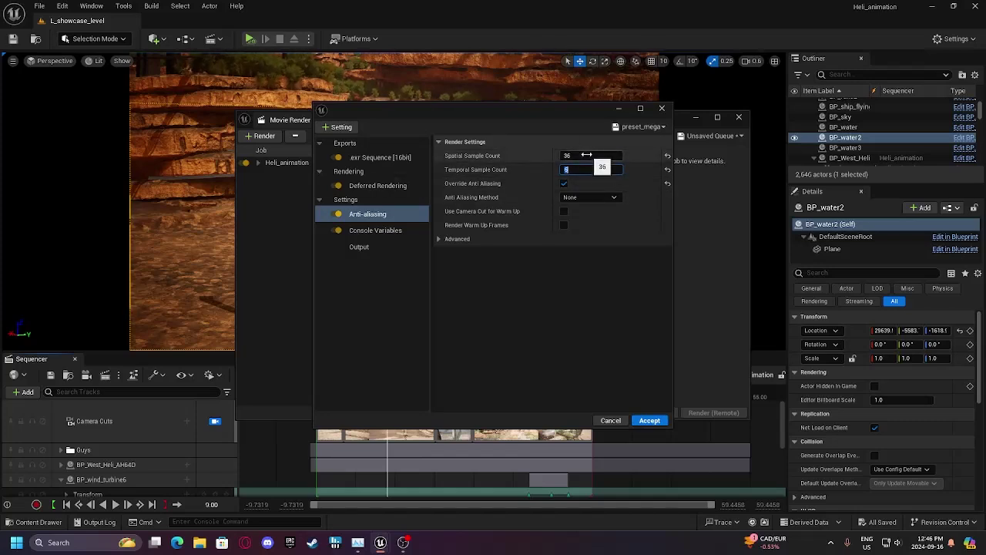
pyautogui.write('1')
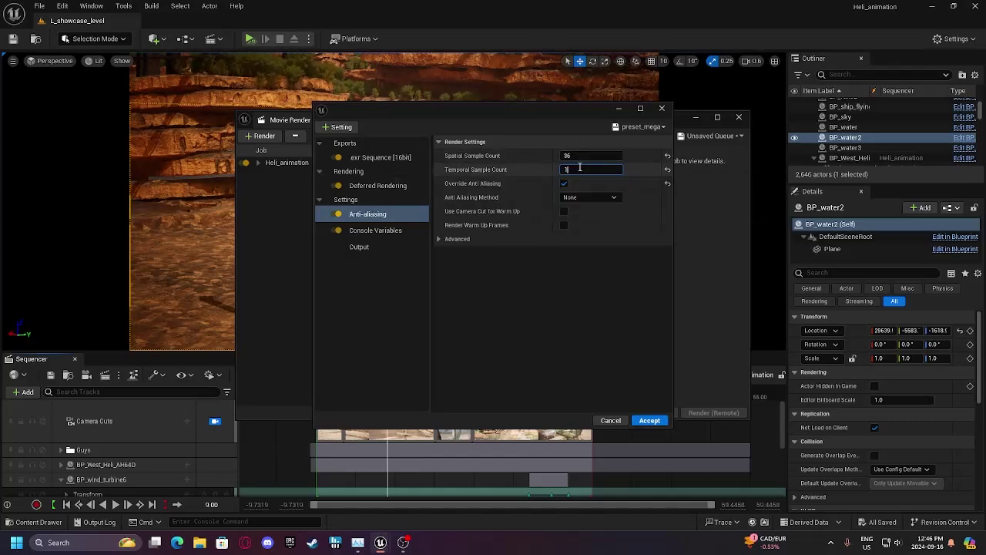
pyautogui.click(587, 157)
pyautogui.write('2')
pyautogui.press('Return')
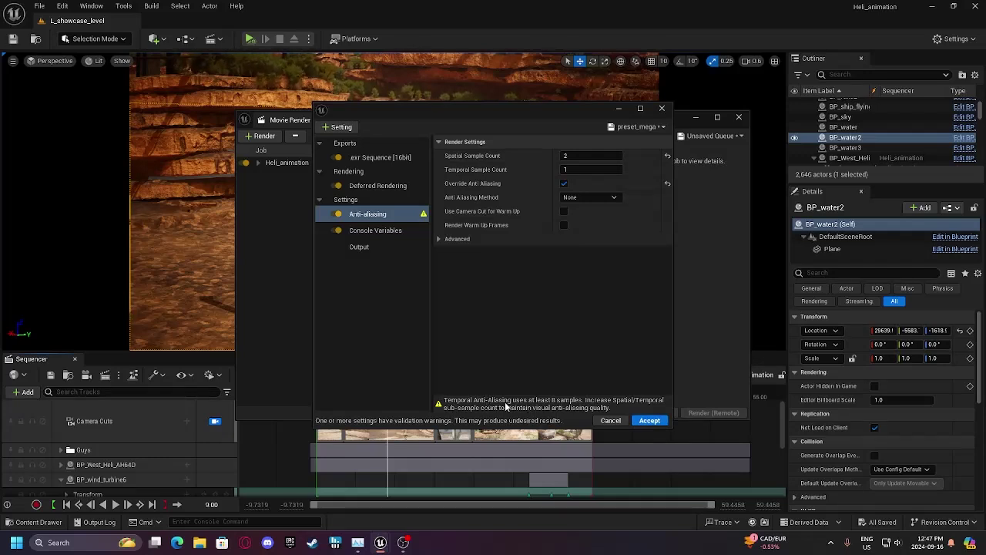
# Set the Temporal Sample Count to 8 and accept the Heli_animation job's configuration.
pyautogui.click(578, 169)
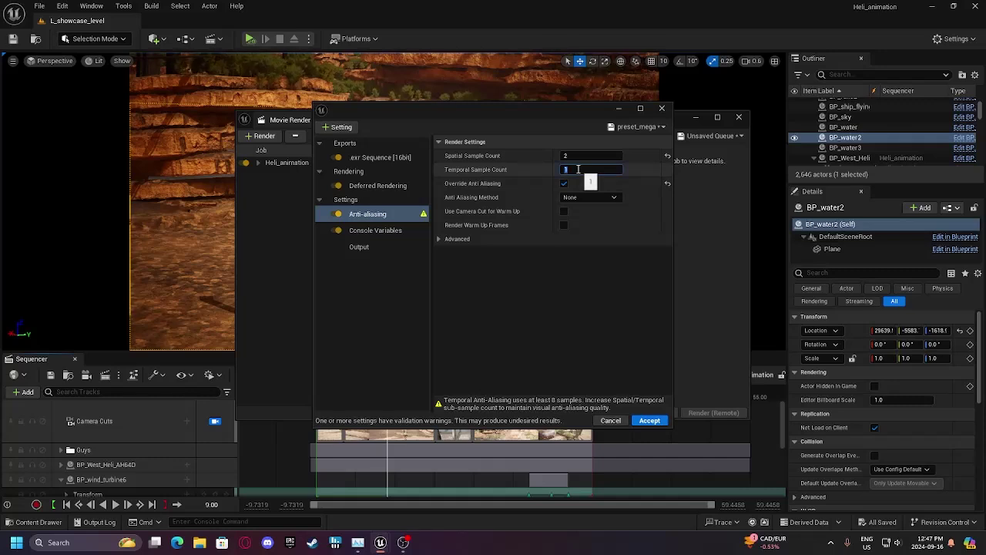
pyautogui.press('Return')
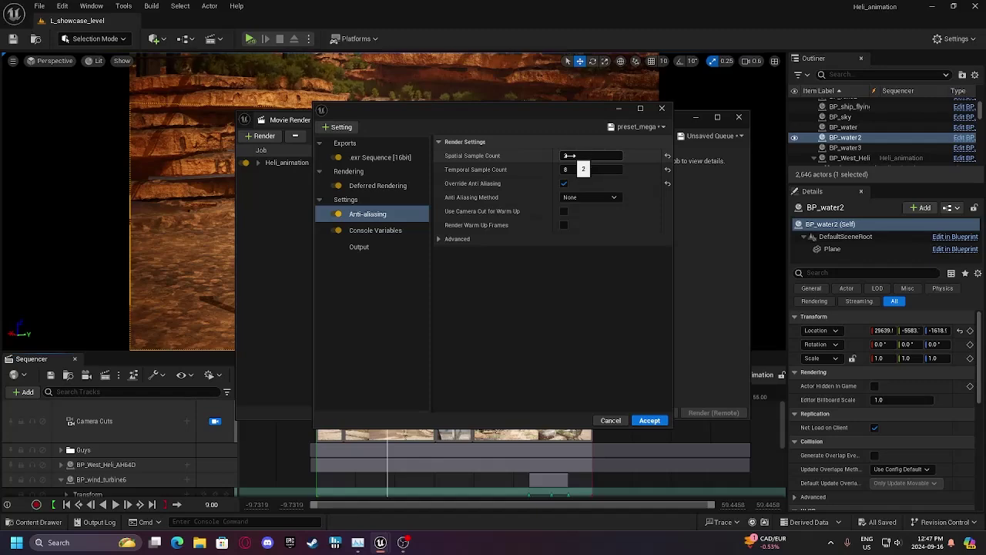
pyautogui.moveTo(460, 123); pyautogui.dragTo(340, 63)
pyautogui.moveTo(366, 112)
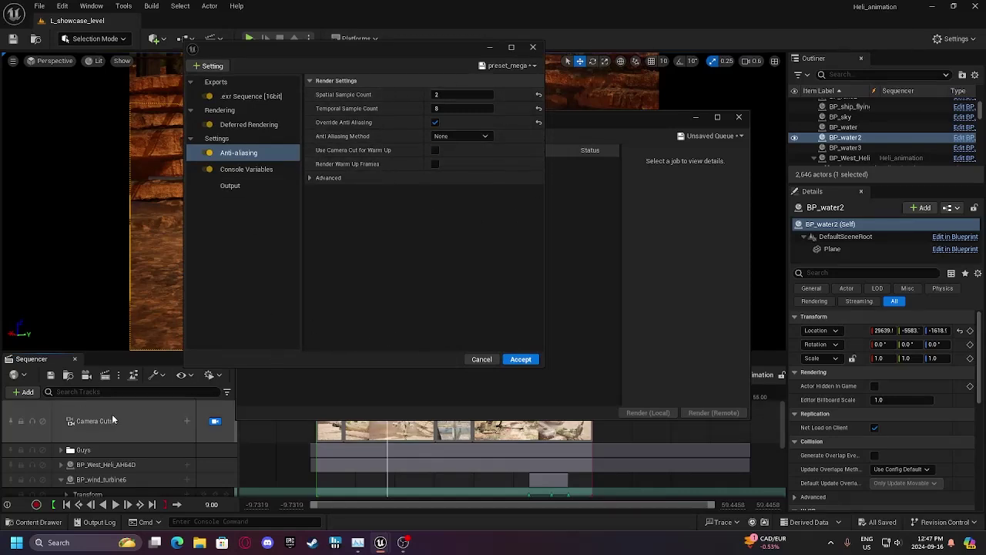
pyautogui.scroll(-5, 164, 407)
pyautogui.scroll(5, 271, 412)
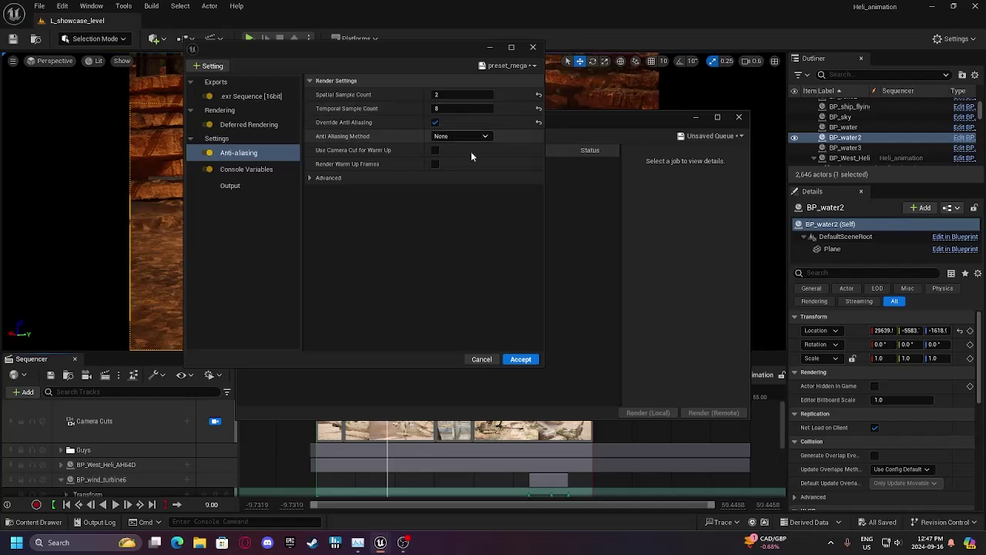
pyautogui.click(528, 361)
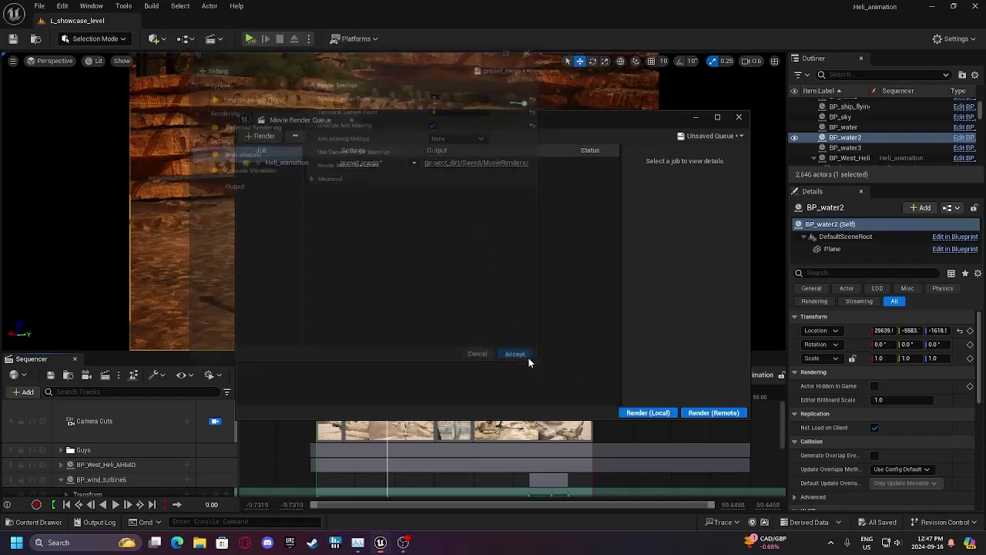
# Open the Heli_animation job's output directory and create a folder named Exr_files inside MovieRenders.
pyautogui.click(467, 164)
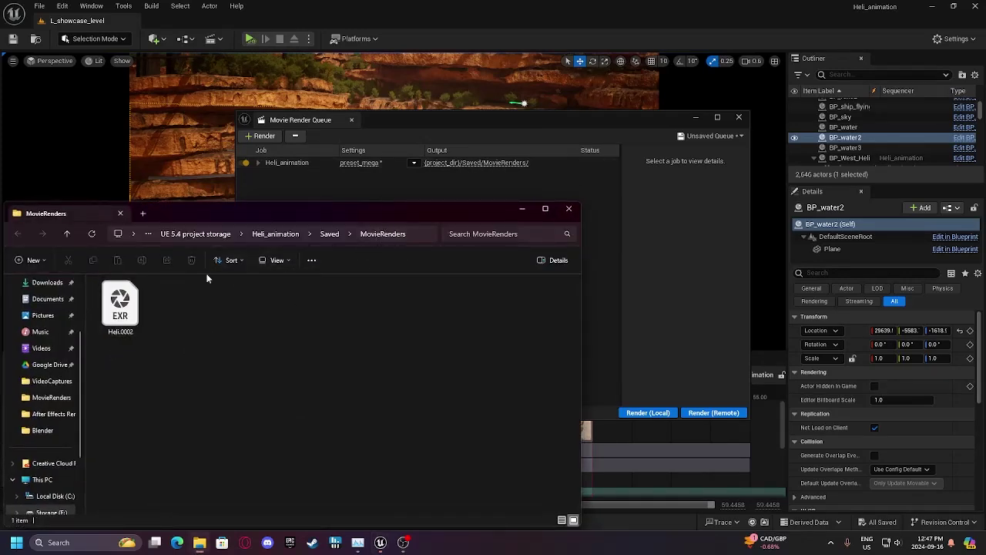
pyautogui.scroll(-2, 46, 482)
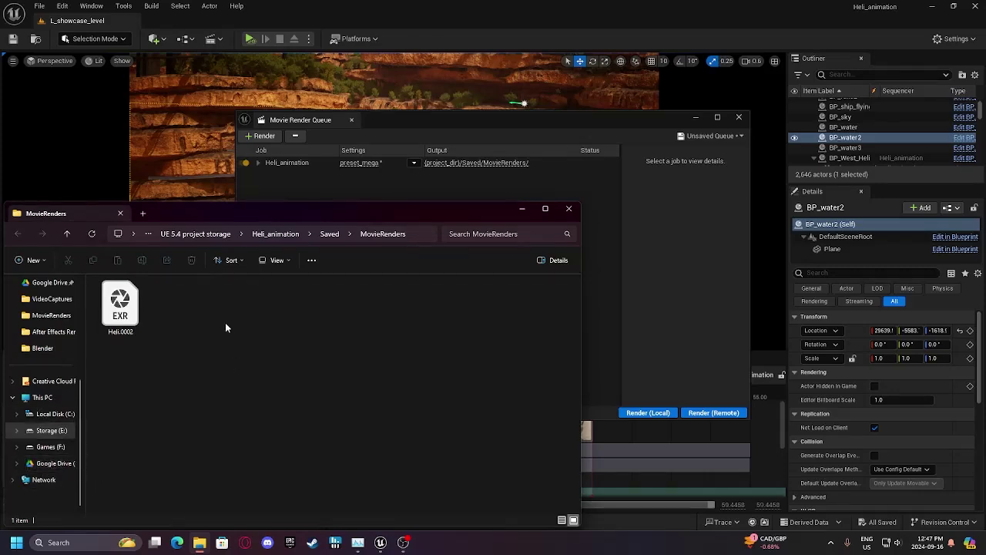
pyautogui.rightClick(243, 312)
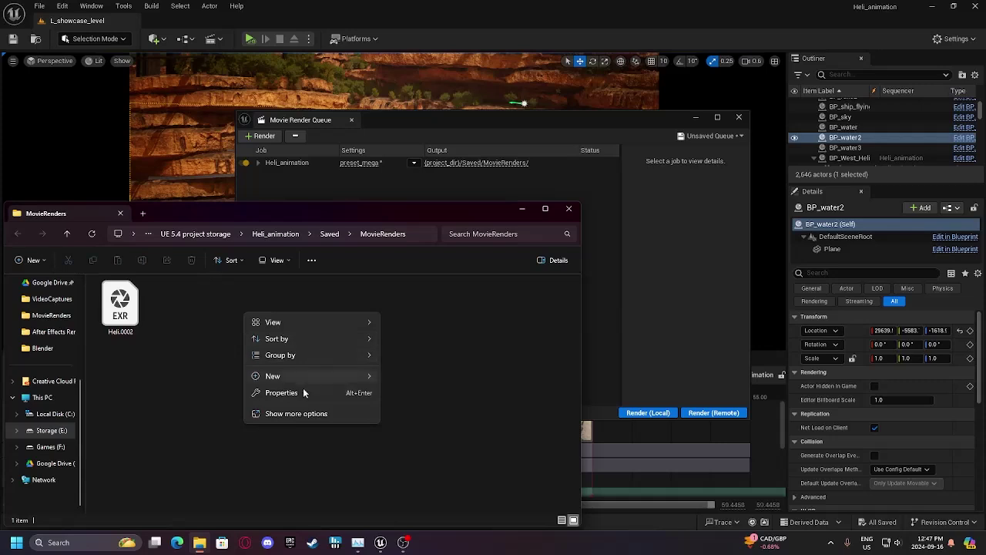
pyautogui.moveTo(299, 377)
pyautogui.click(423, 373)
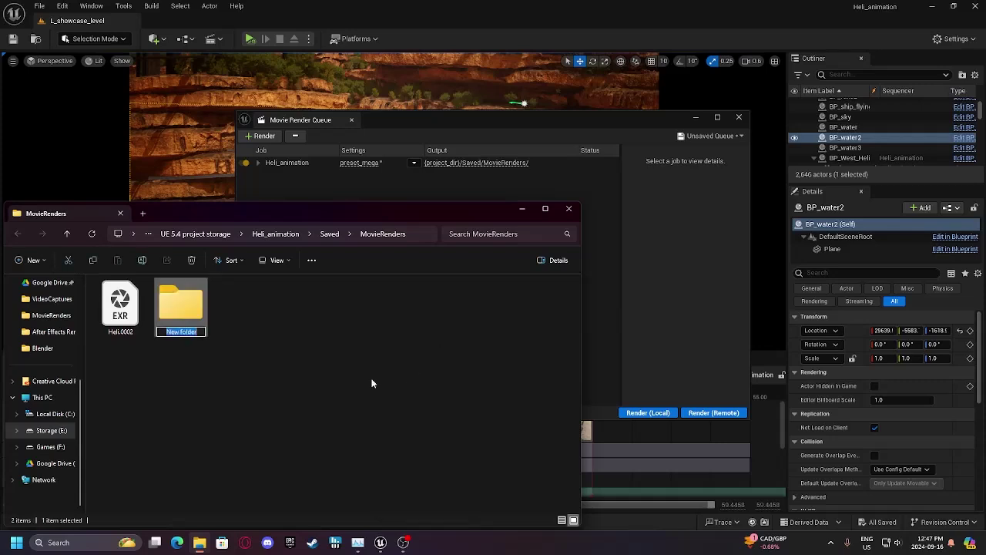
pyautogui.write('Exr')
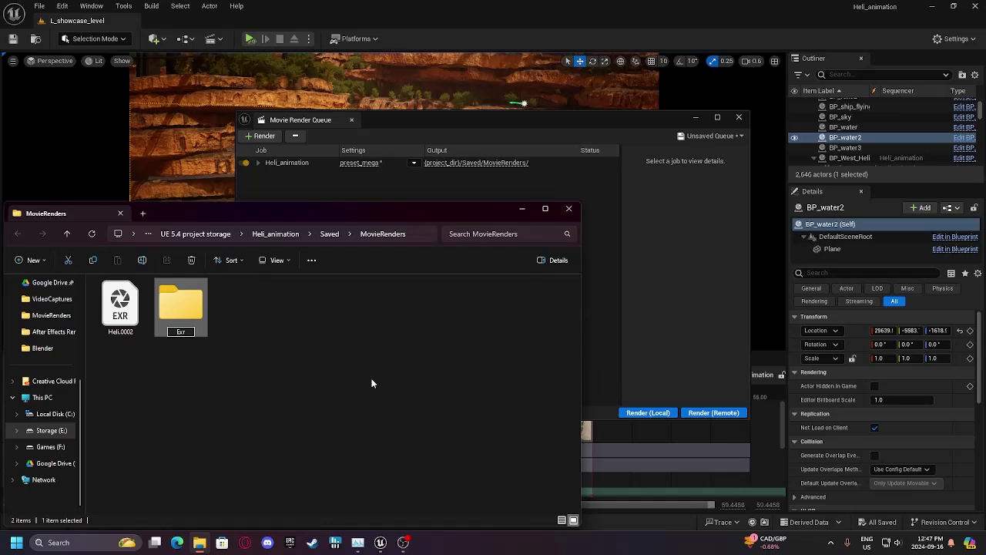
pyautogui.write('_files')
pyautogui.press('Return')
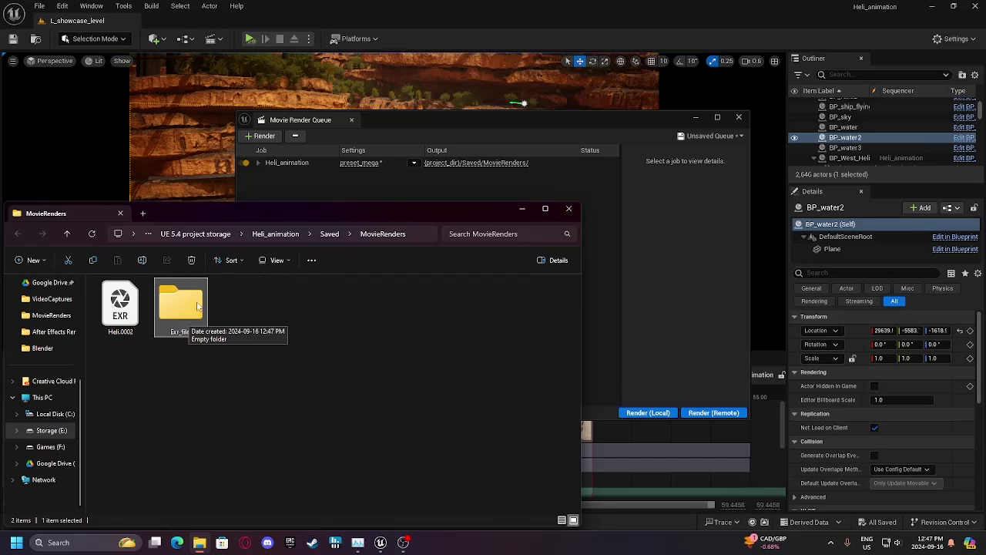
pyautogui.click(567, 209)
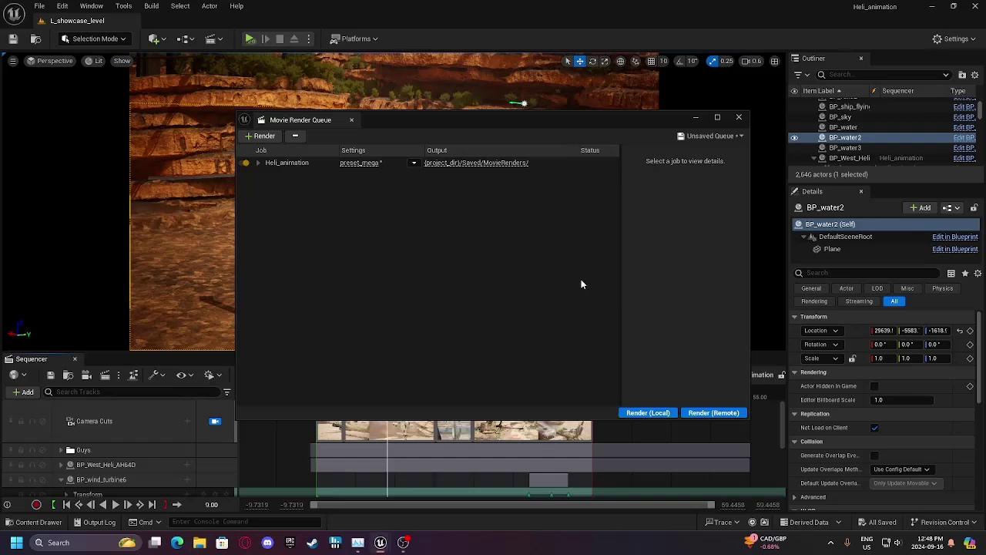
# Check the Exr_files folder in the Heli_animation job's output directory and close the file window again.
pyautogui.click(466, 163)
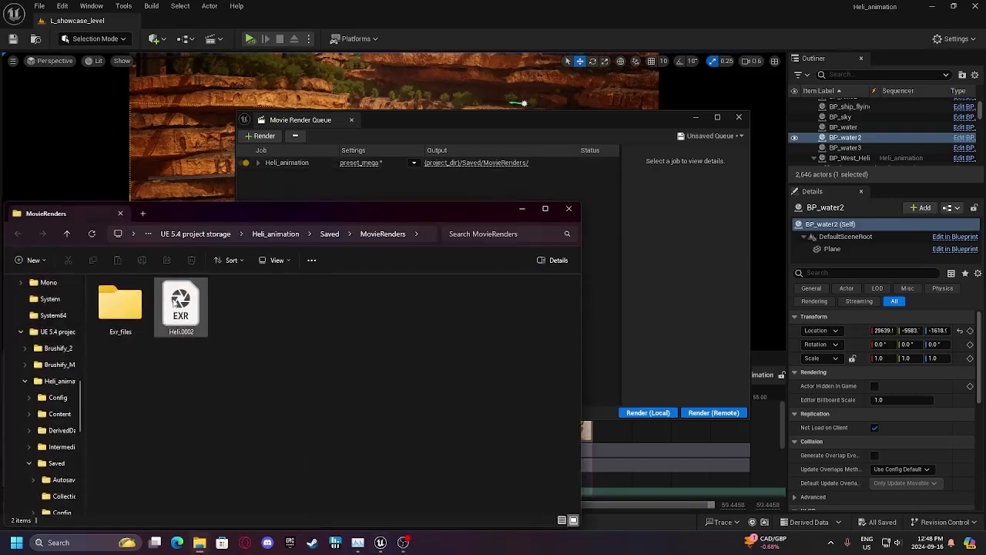
pyautogui.doubleClick(123, 308)
pyautogui.click(569, 208)
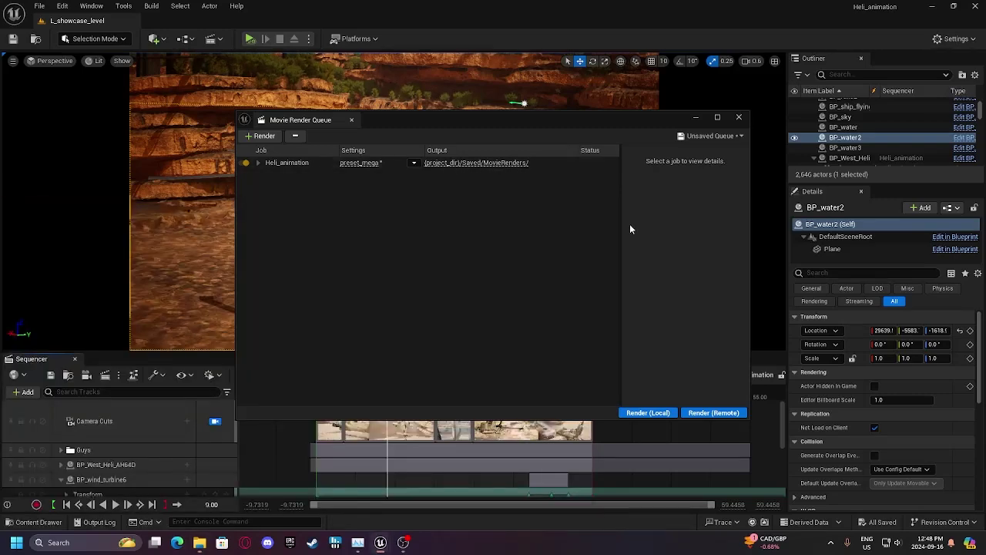
pyautogui.click(459, 163)
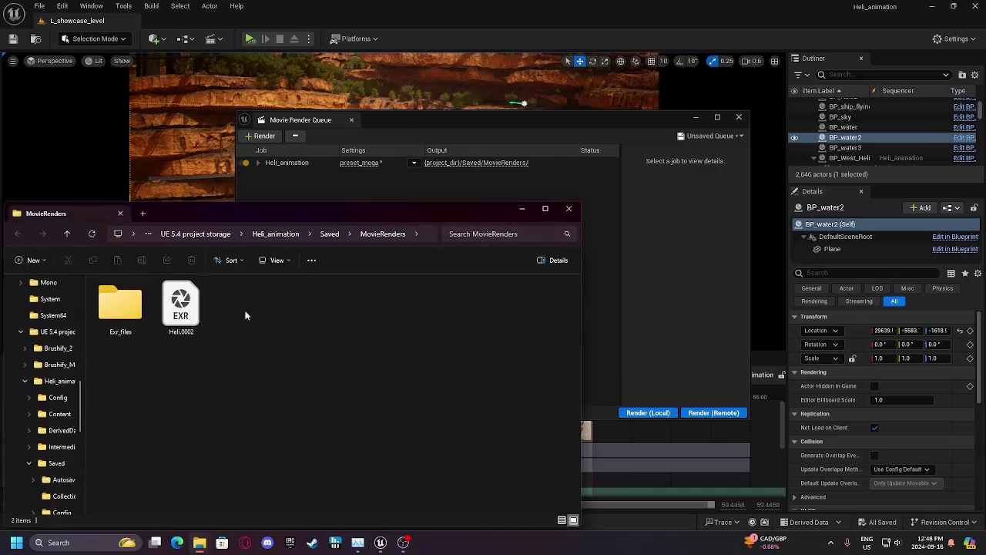
pyautogui.click(140, 320)
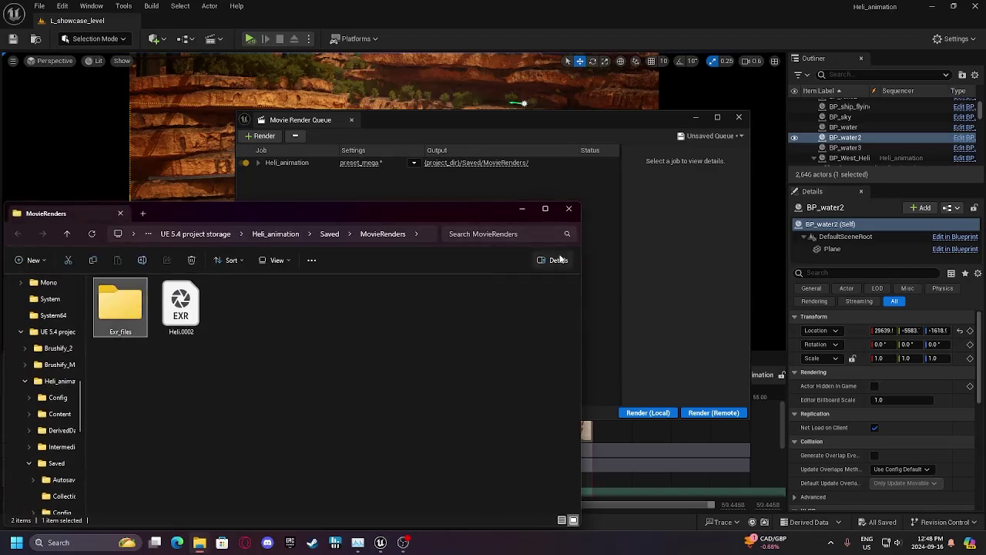
pyautogui.click(576, 207)
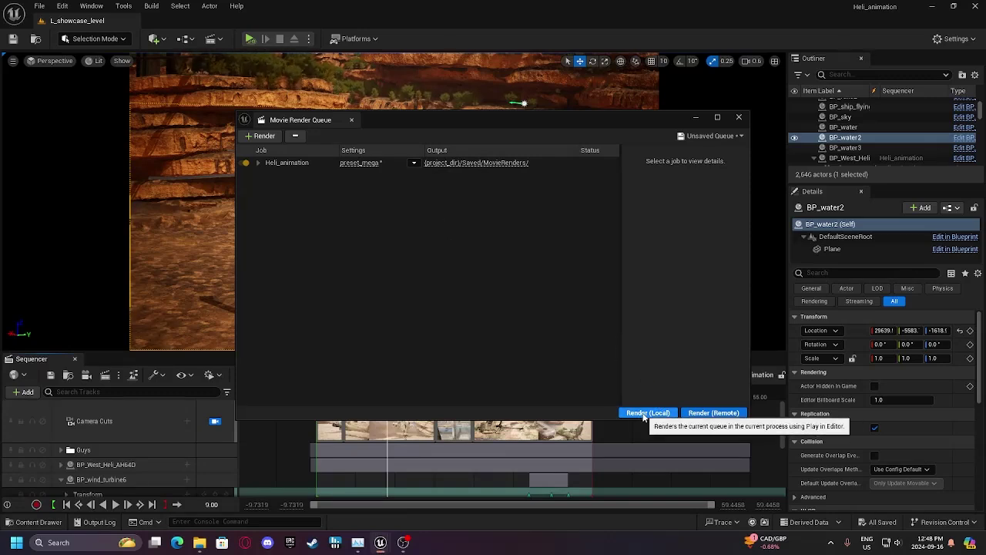
pyautogui.click(691, 137)
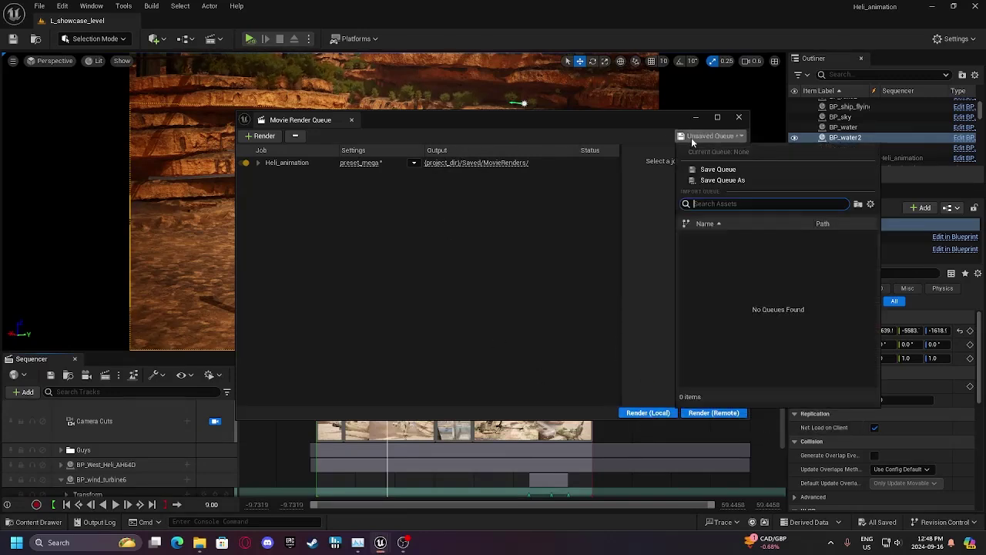
pyautogui.click(697, 176)
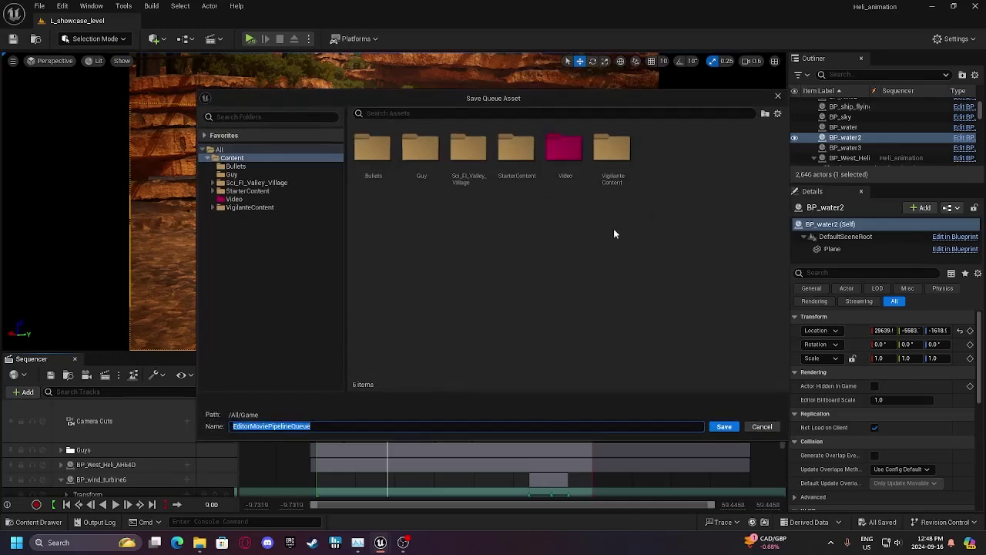
pyautogui.click(751, 428)
# Open the Heli_animation job's settings and save the current changes to the preset_mega preset.
pyautogui.click(360, 162)
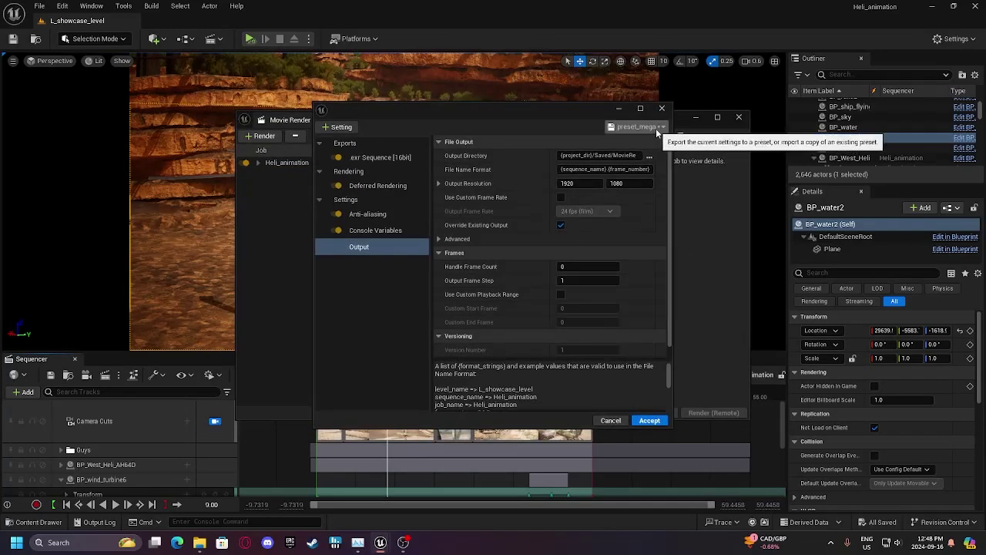
pyautogui.click(656, 127)
pyautogui.click(675, 160)
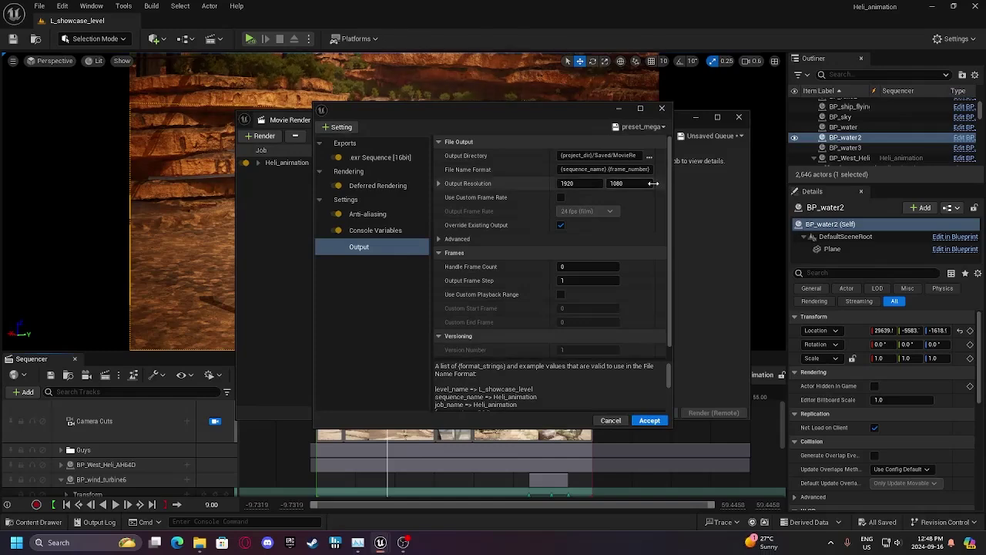
# Save the job settings as a new preset named Preset_main in the Content folder and accept the configuration.
pyautogui.click(647, 128)
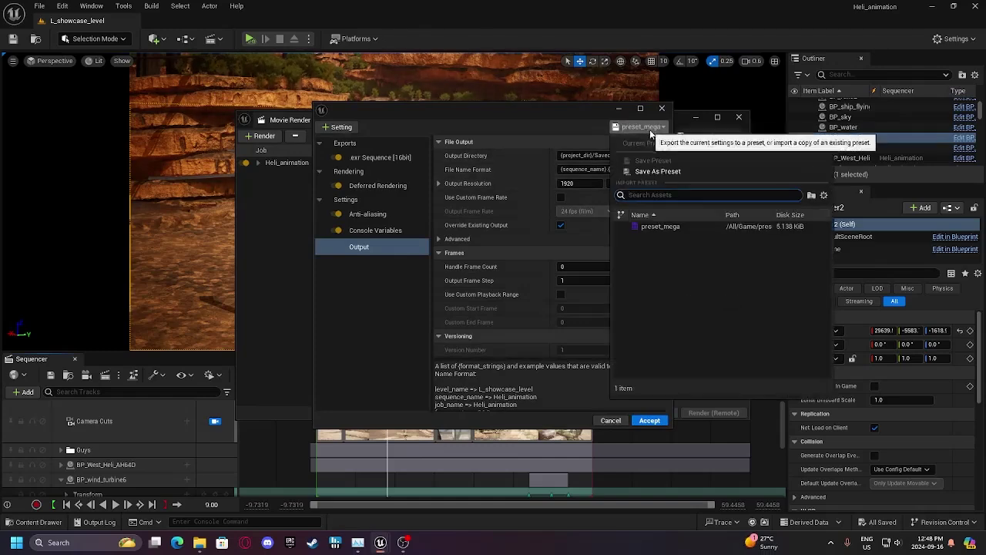
pyautogui.click(675, 171)
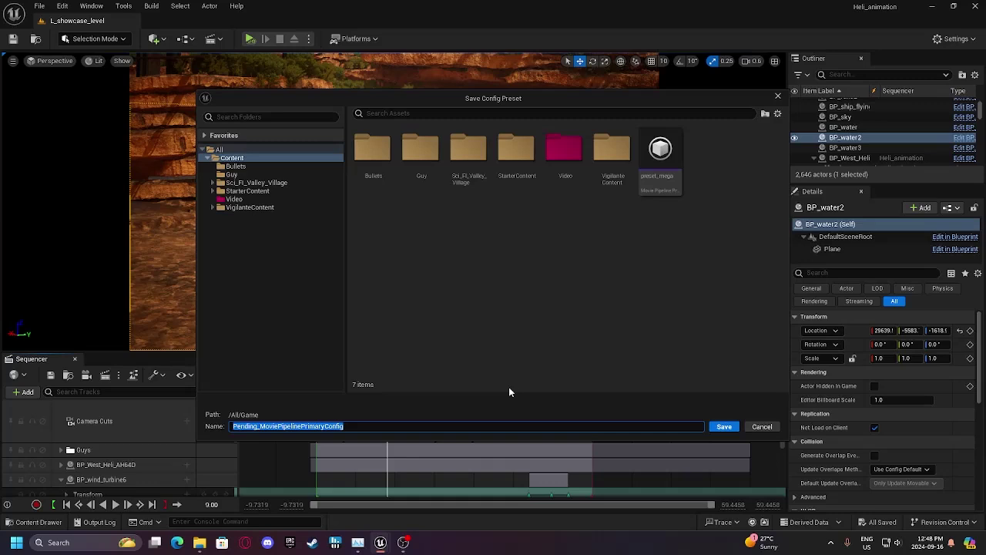
pyautogui.write('P')
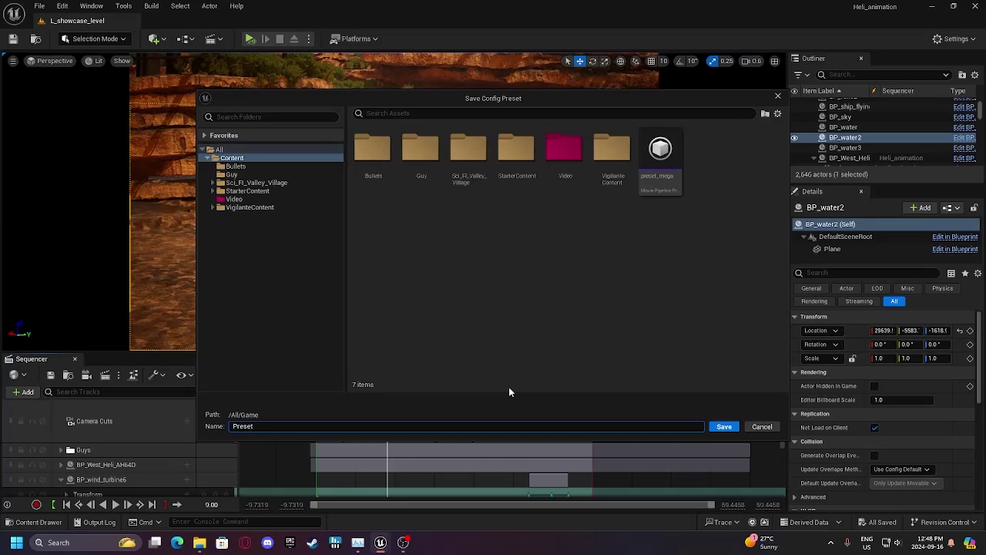
pyautogui.write('reset')
pyautogui.press('BackSpace')
pyautogui.write('_main')
pyautogui.press('Return')
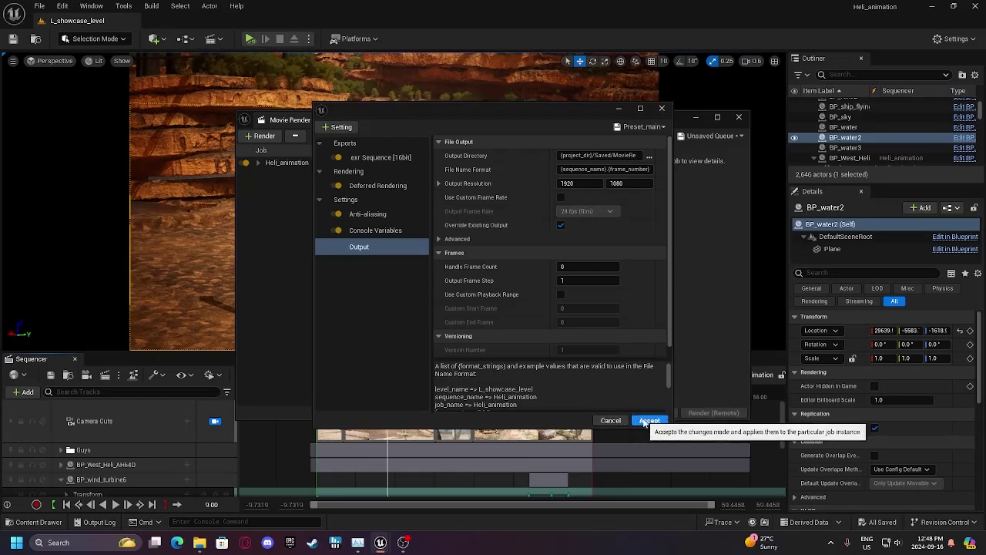
pyautogui.click(644, 420)
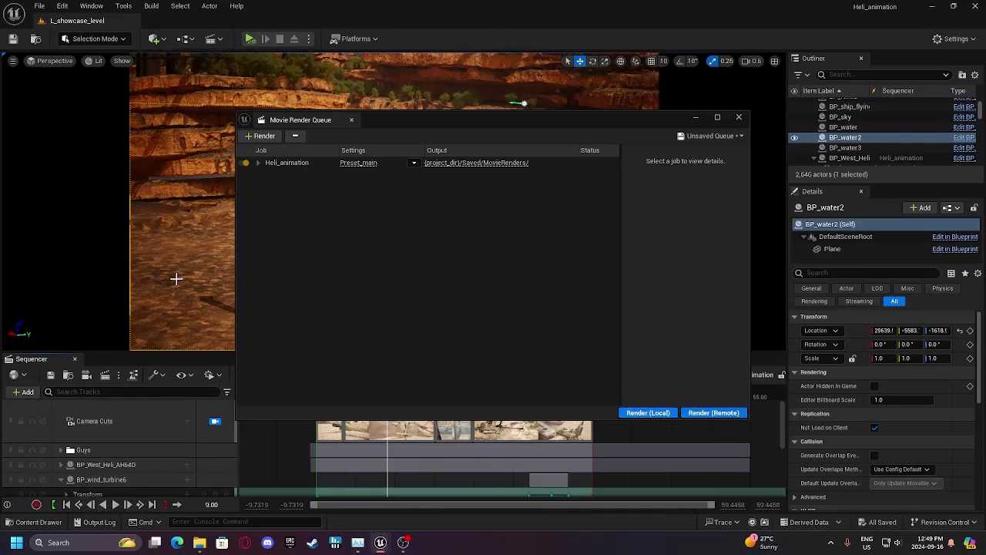
# Deselect the water actor, launch Adobe After Effects 2024 and create a new project.
pyautogui.click(85, 277)
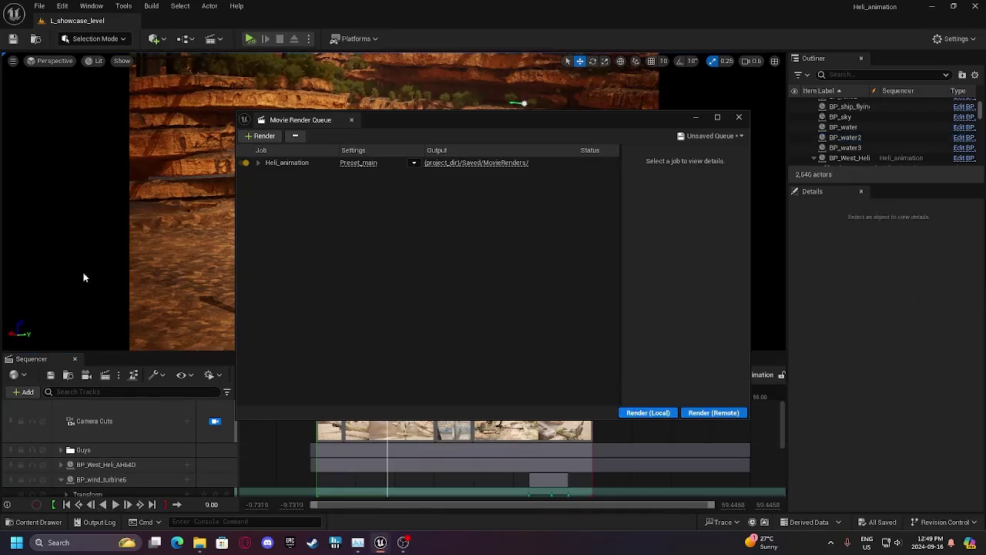
pyautogui.click(83, 543)
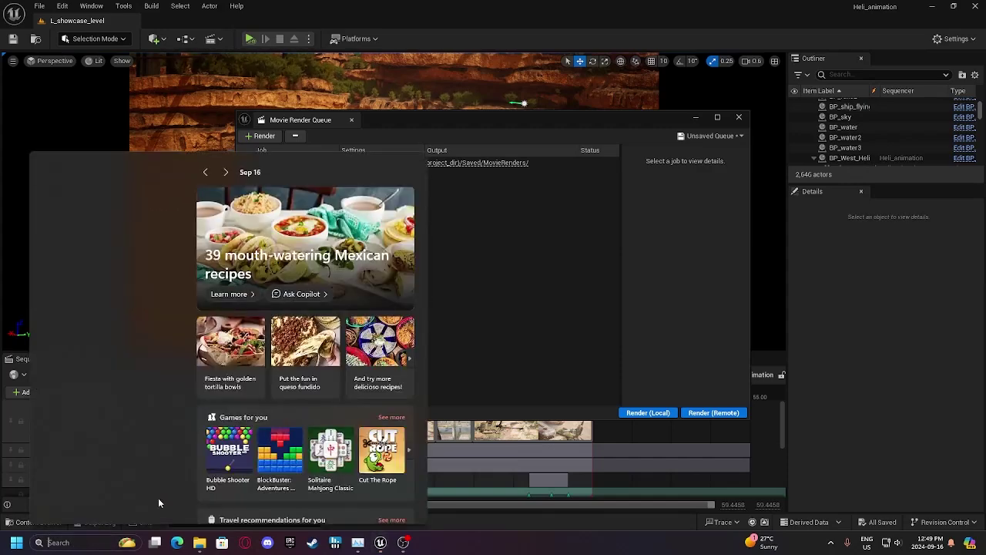
pyautogui.write('adobe After Effects 2024')
pyautogui.click(145, 228)
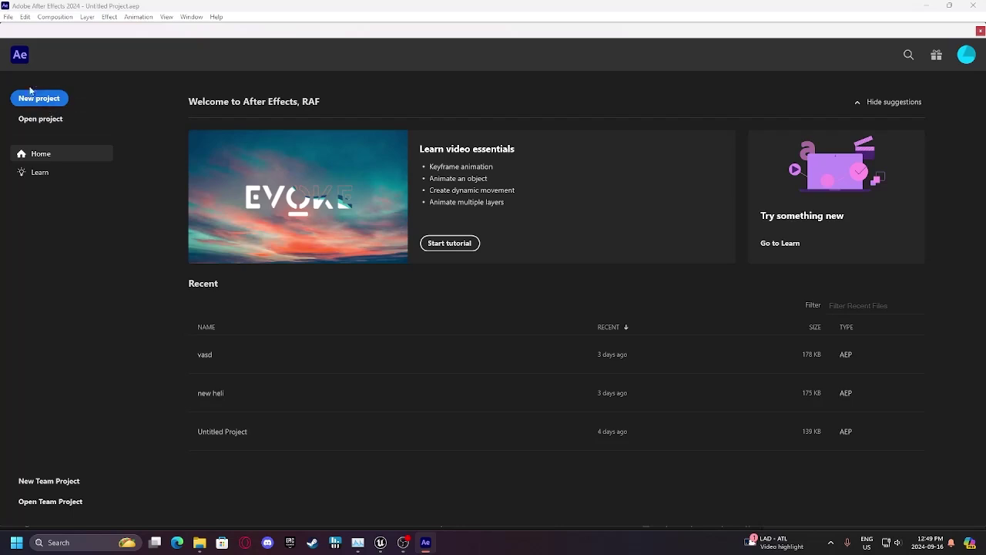
pyautogui.click(35, 98)
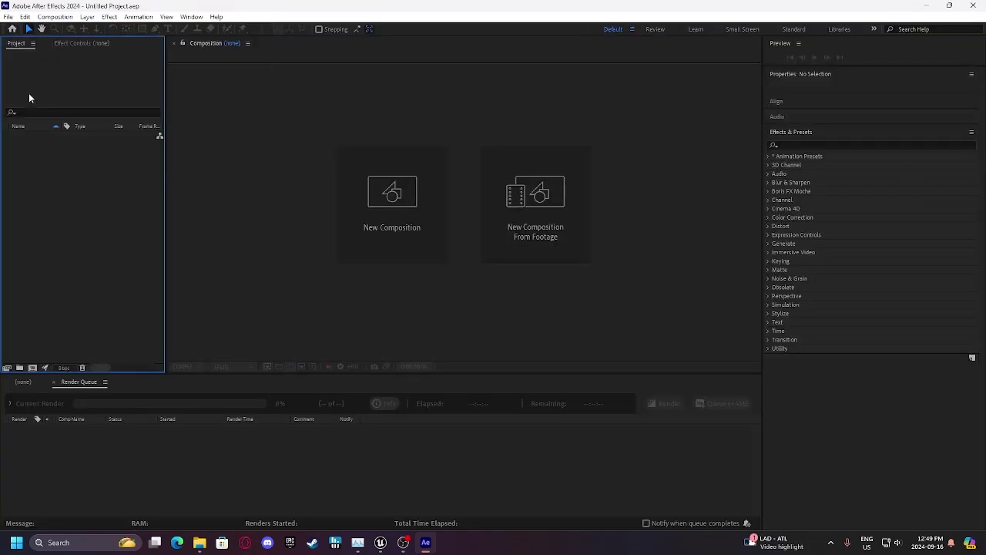
pyautogui.click(535, 202)
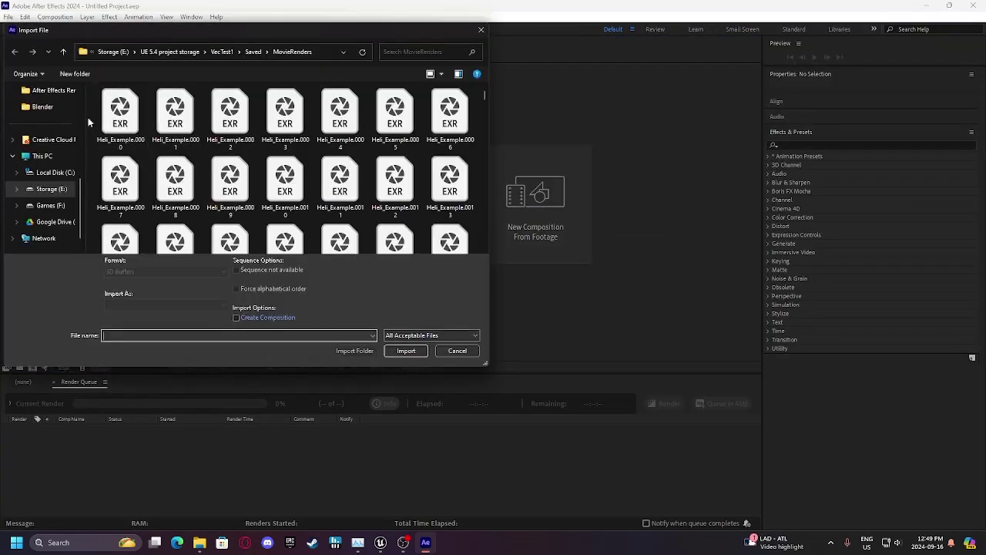
pyautogui.scroll(-1, 191, 114)
pyautogui.scroll(1, 190, 114)
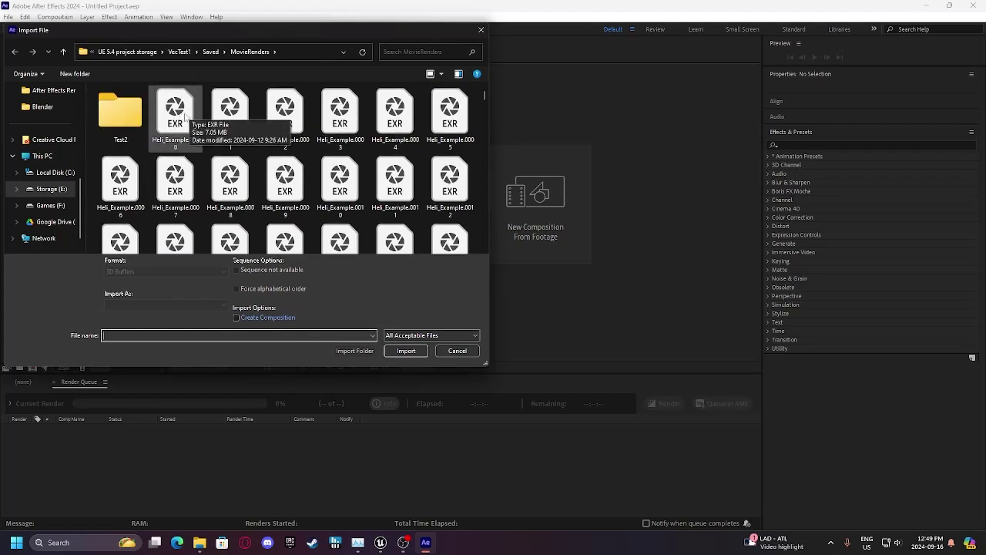
pyautogui.click(185, 115)
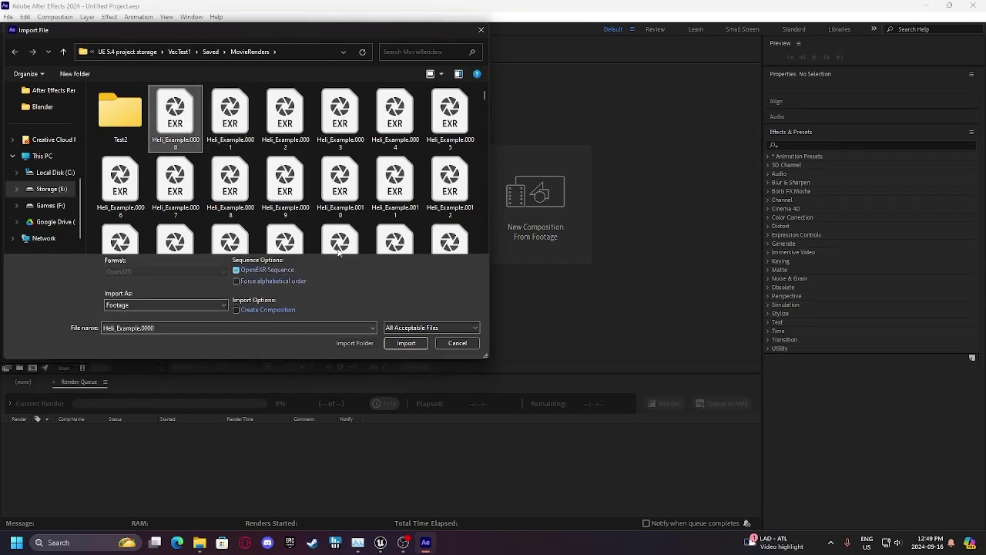
pyautogui.click(457, 342)
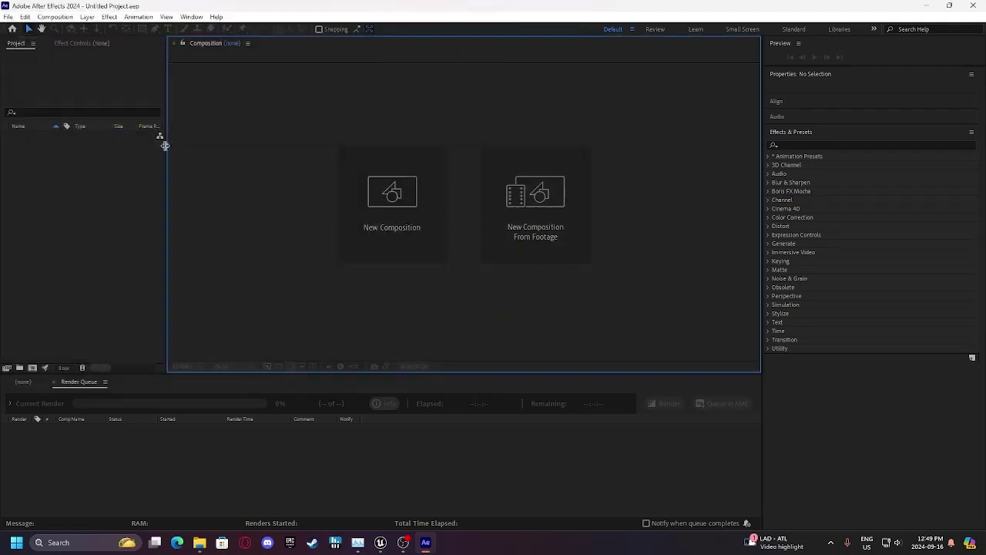
# Create a composition from footage by importing Heli_Example.0000 as an OpenEXR sequence from the VecTest1 MovieRenders folder.
pyautogui.click(563, 200)
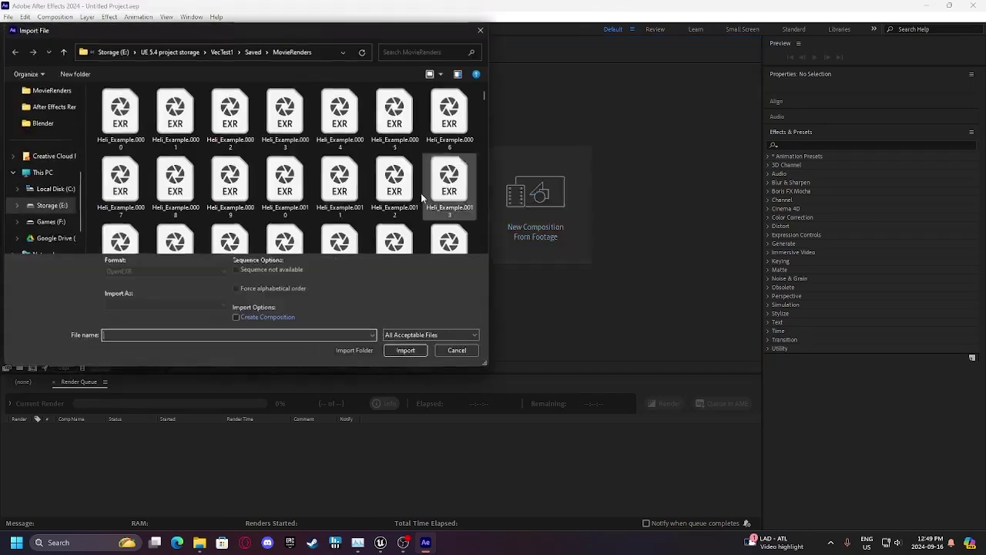
pyautogui.click(170, 116)
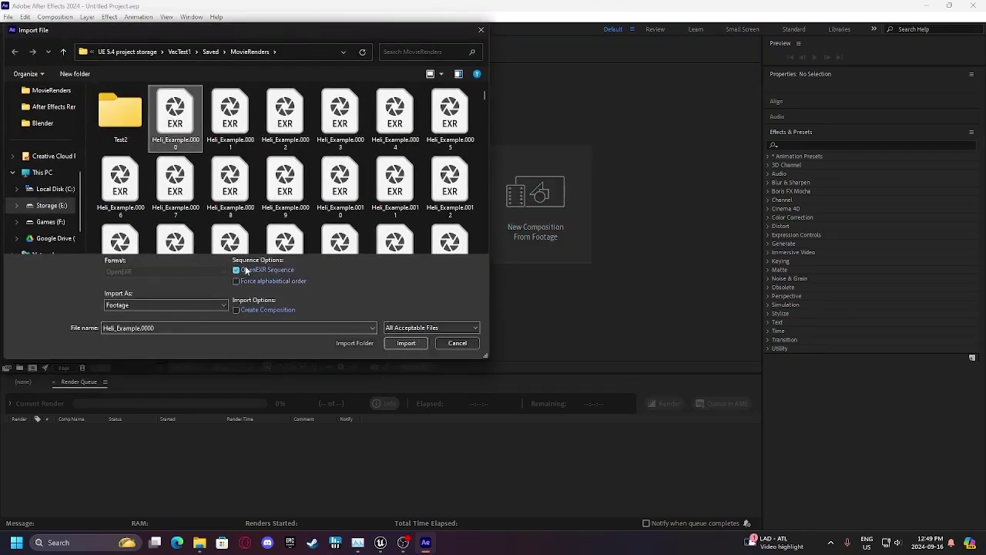
pyautogui.click(408, 344)
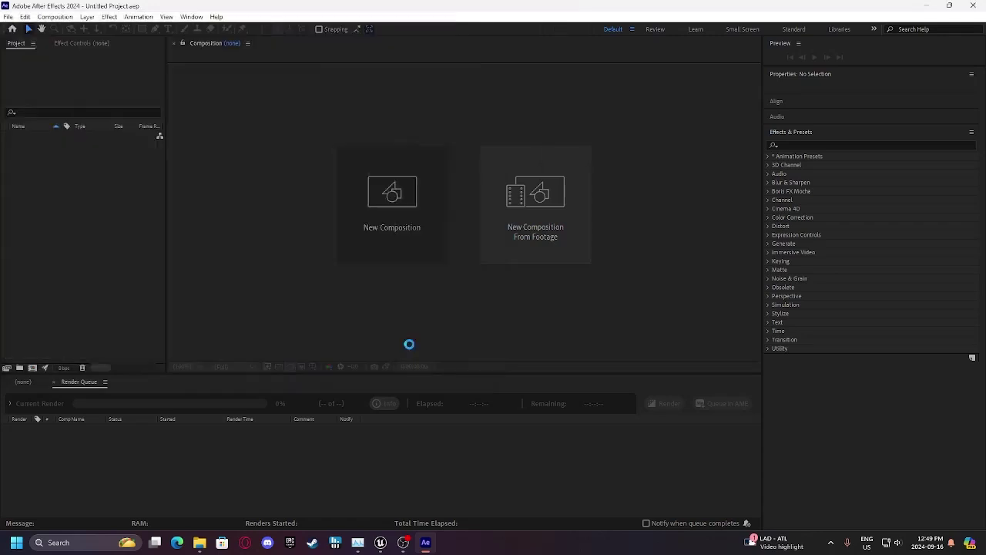
pyautogui.moveTo(323, 402); pyautogui.dragTo(278, 372)
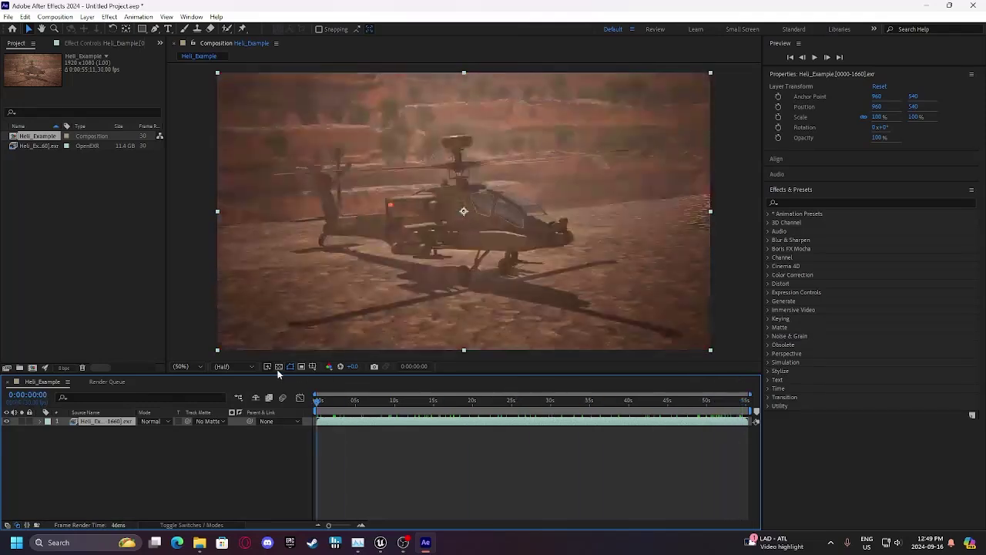
# Find the EXtractoR effect and apply it to the Heli_Example EXR layer.
pyautogui.click(782, 189)
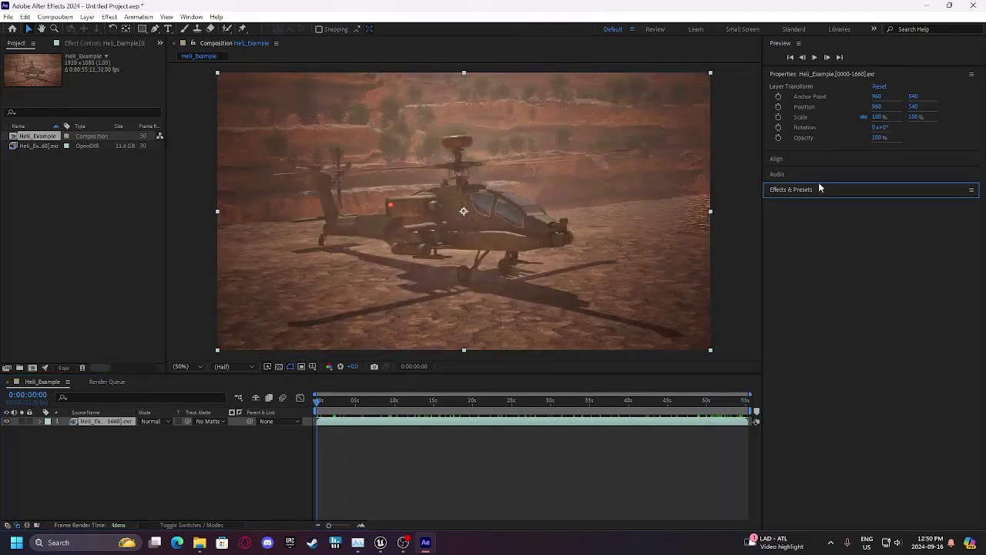
pyautogui.click(809, 190)
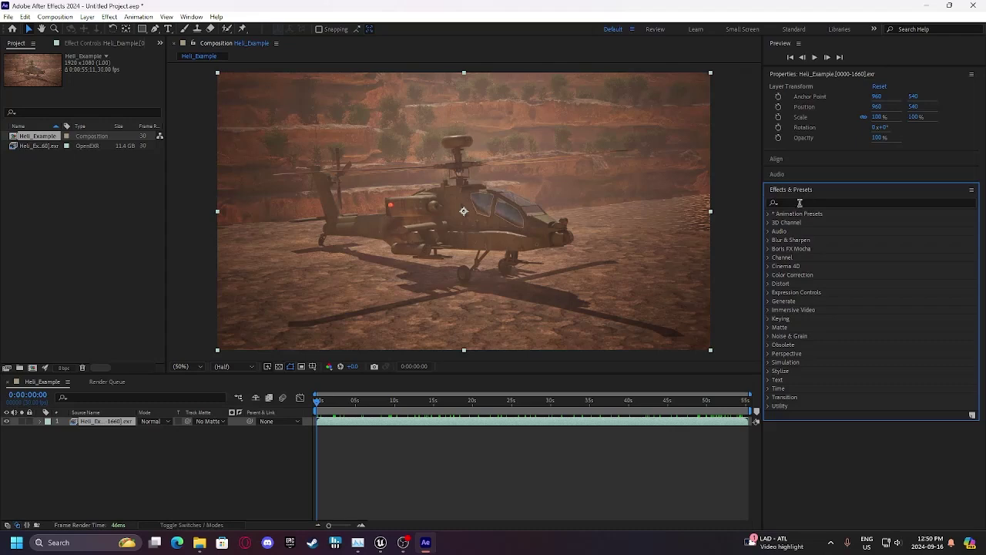
pyautogui.click(800, 203)
pyautogui.write('e')
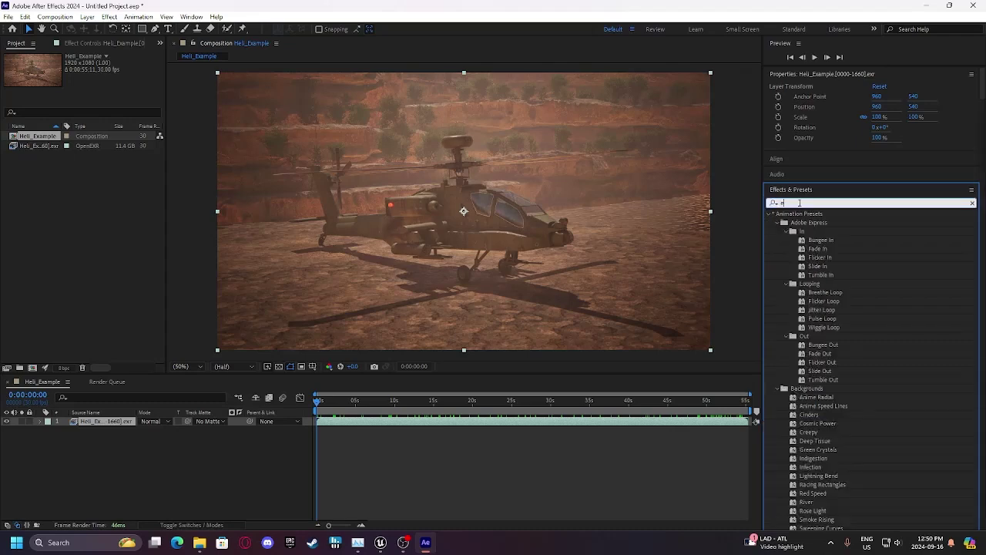
pyautogui.write('xtor')
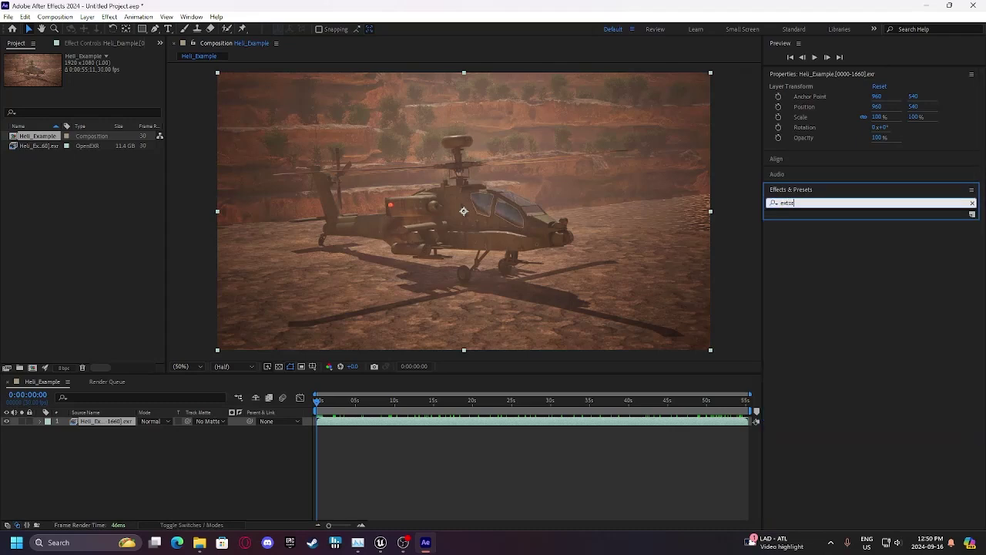
pyautogui.press('BackSpace')
pyautogui.press('BackSpace')
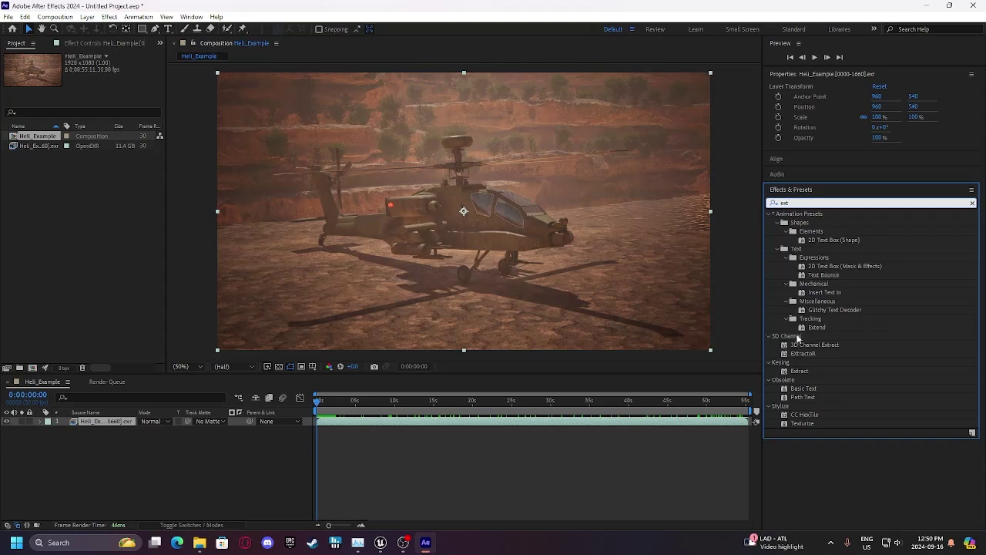
pyautogui.moveTo(802, 354); pyautogui.dragTo(329, 420)
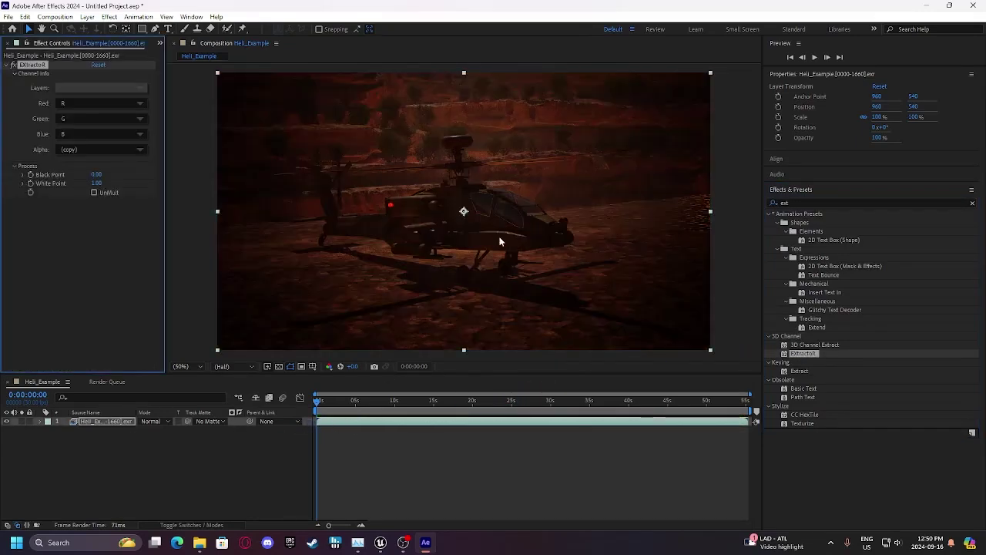
# Preview the helicopter footage with the EXtractoR effect, replaying it from near the beginning of the composition.
pyautogui.press('space')
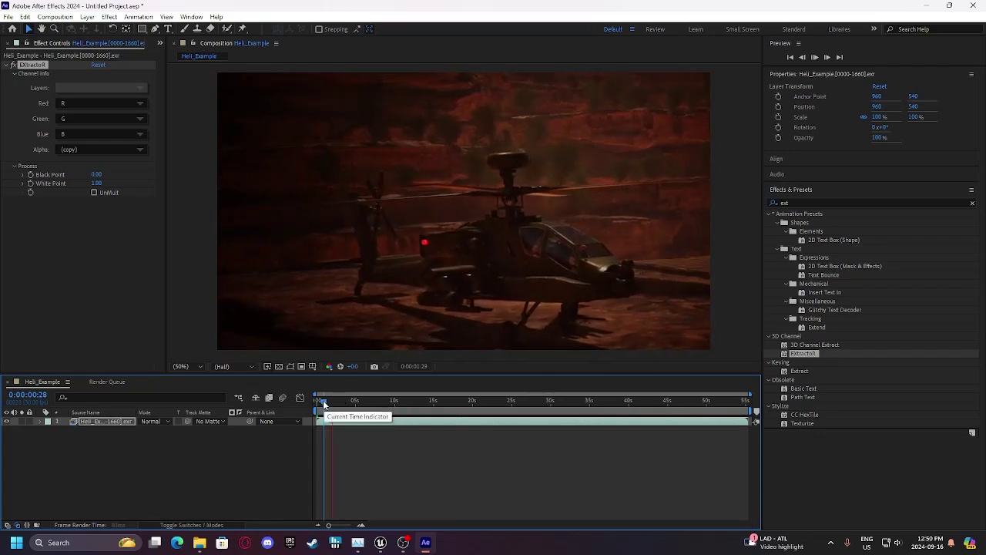
pyautogui.moveTo(324, 401)
pyautogui.mouseDown()
pyautogui.moveTo(693, 398)
pyautogui.moveTo(718, 387)
pyautogui.moveTo(634, 400)
pyautogui.moveTo(346, 400)
pyautogui.moveTo(671, 400)
pyautogui.moveTo(730, 377)
pyautogui.moveTo(312, 388)
pyautogui.mouseUp()
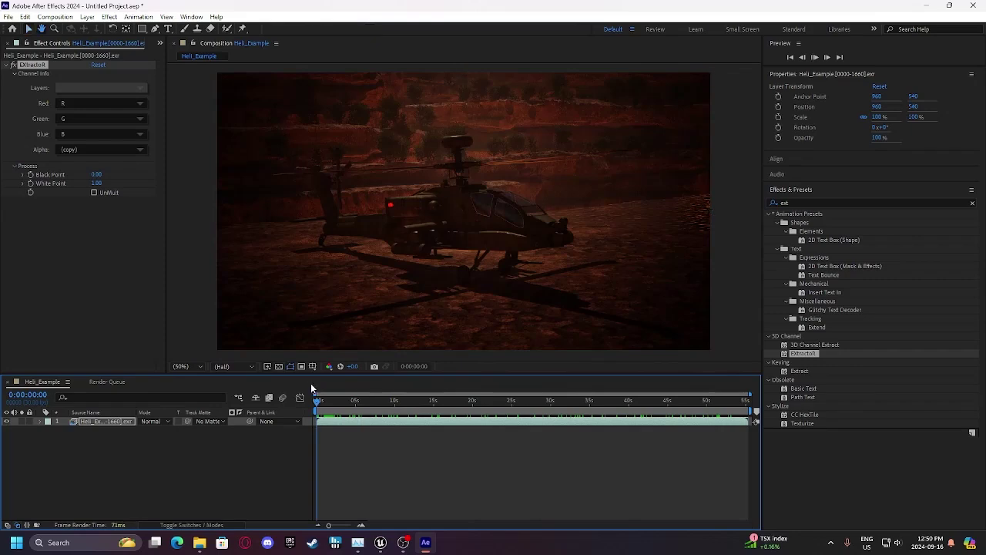
pyautogui.press('space')
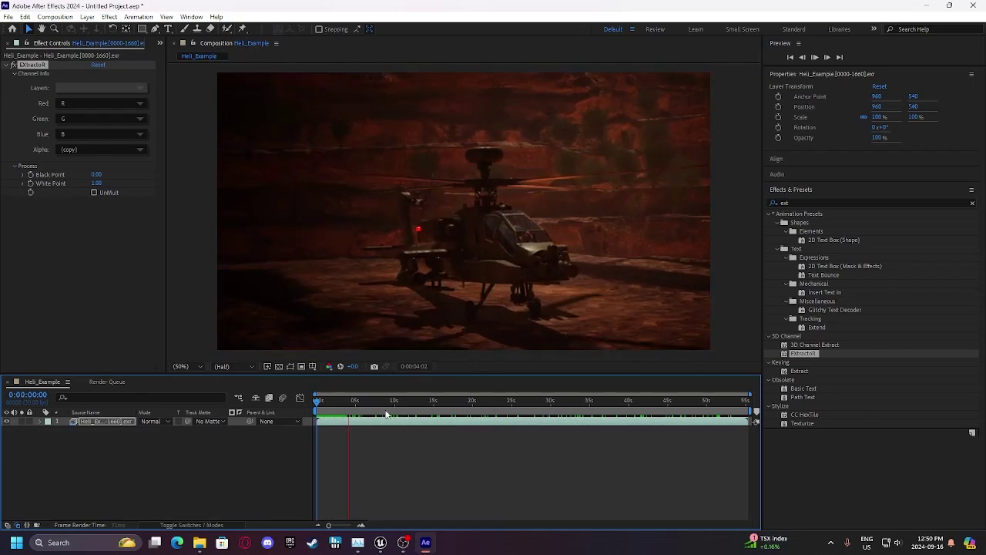
pyautogui.press('space')
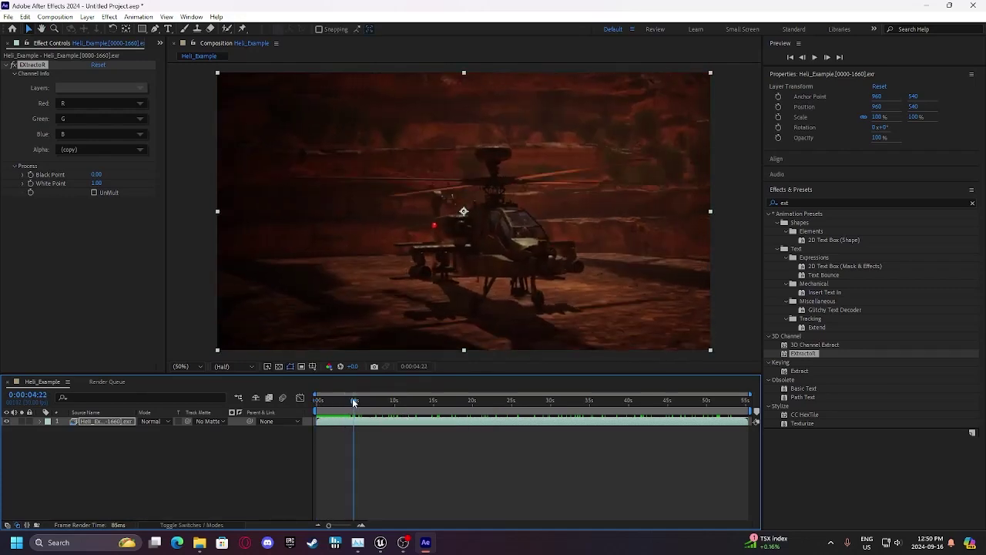
pyautogui.moveTo(354, 401); pyautogui.dragTo(318, 406)
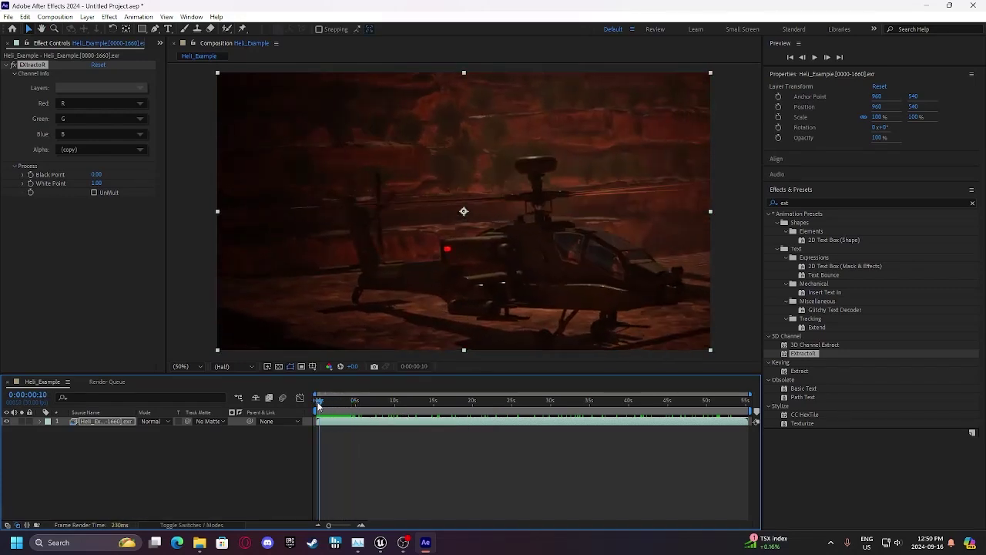
pyautogui.press('space')
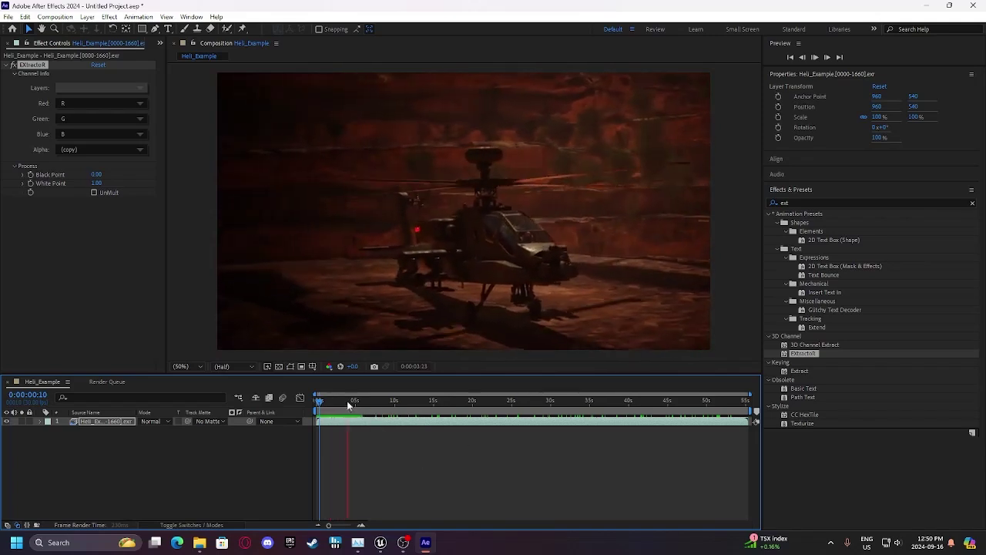
pyautogui.press('space')
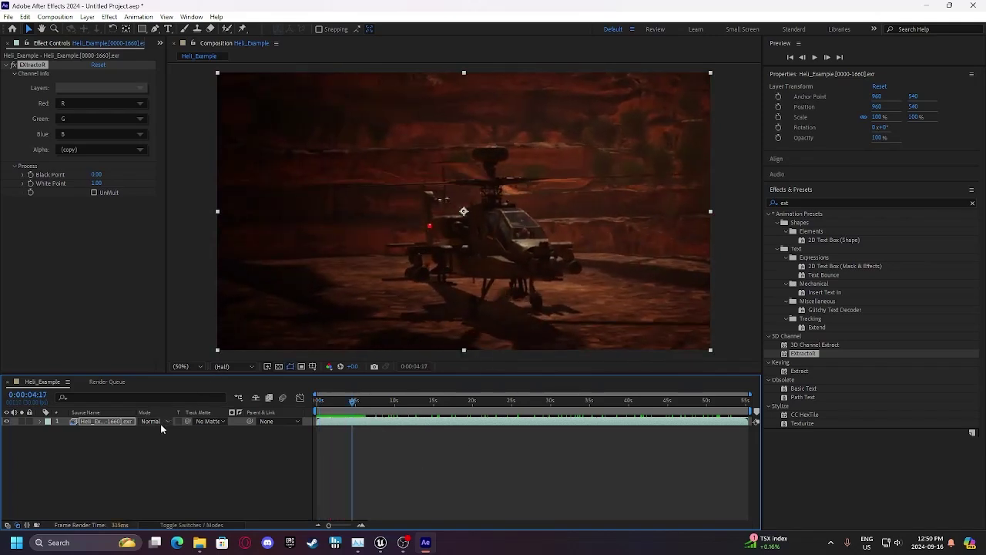
# Duplicate the Heli_Example EXR layer.
pyautogui.click(68, 424)
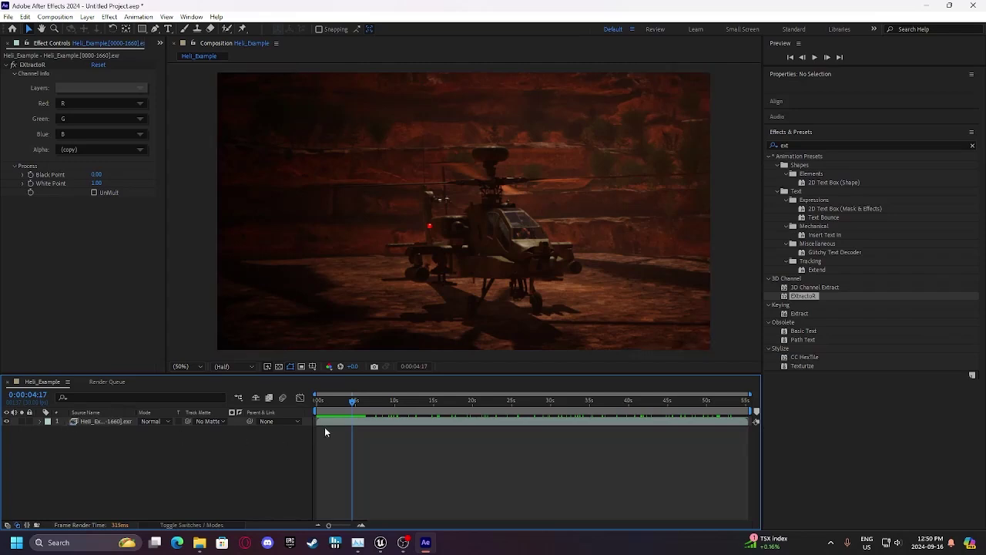
pyautogui.click(372, 423)
pyautogui.hotkey('ctrl', 'd')
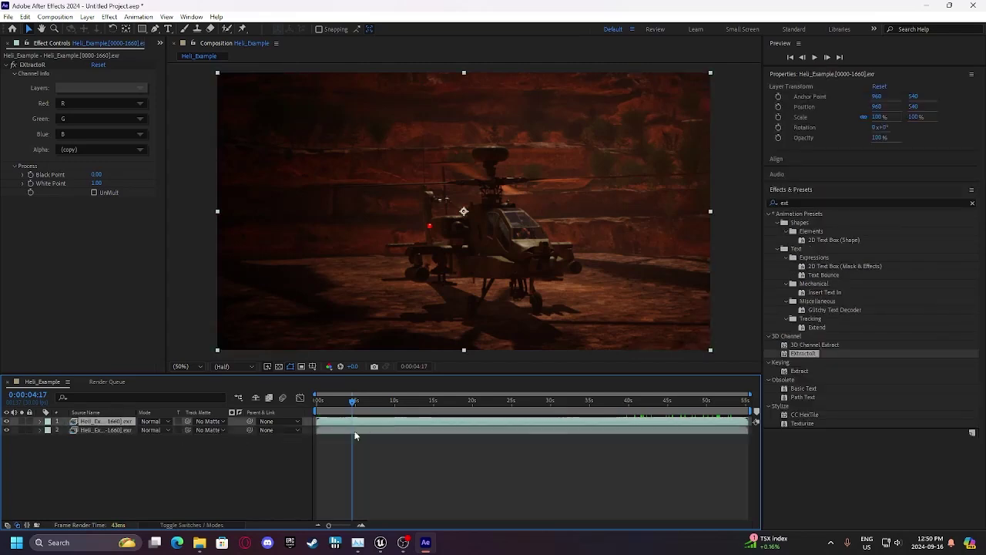
# Try the Linear Dodge and Linear Light blending modes on the lower helicopter layer and move it above the other copy.
pyautogui.click(151, 430)
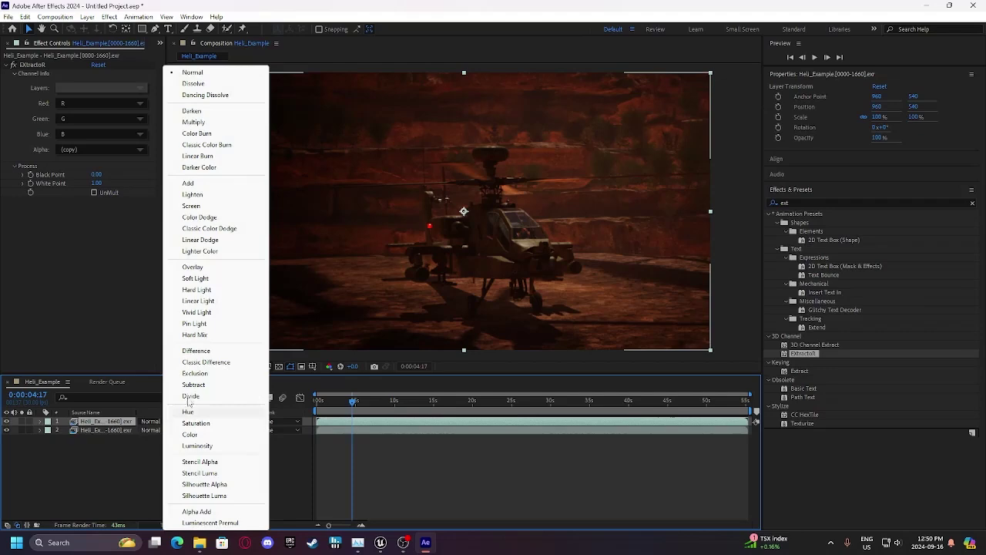
pyautogui.click(199, 239)
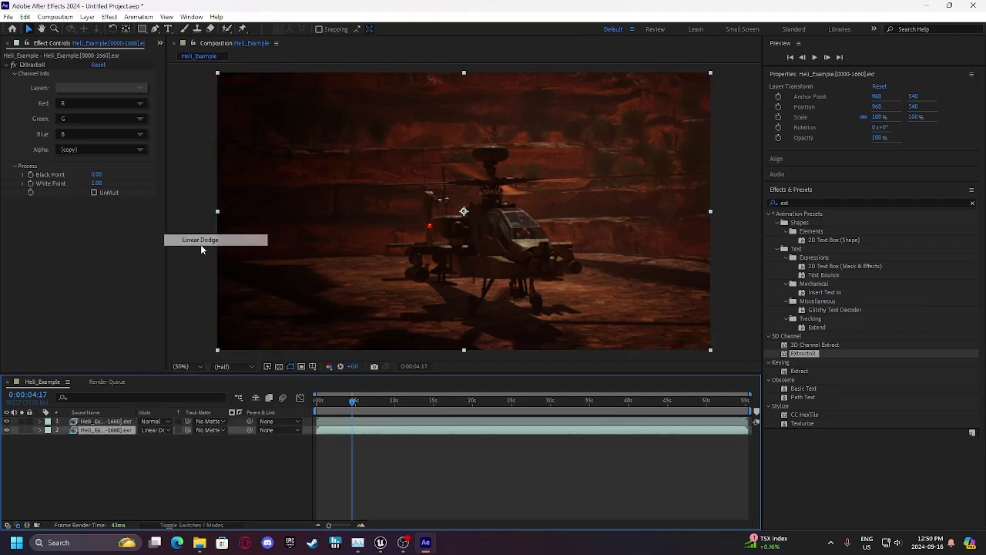
pyautogui.click(154, 430)
pyautogui.click(218, 303)
pyautogui.moveTo(136, 433); pyautogui.dragTo(111, 421)
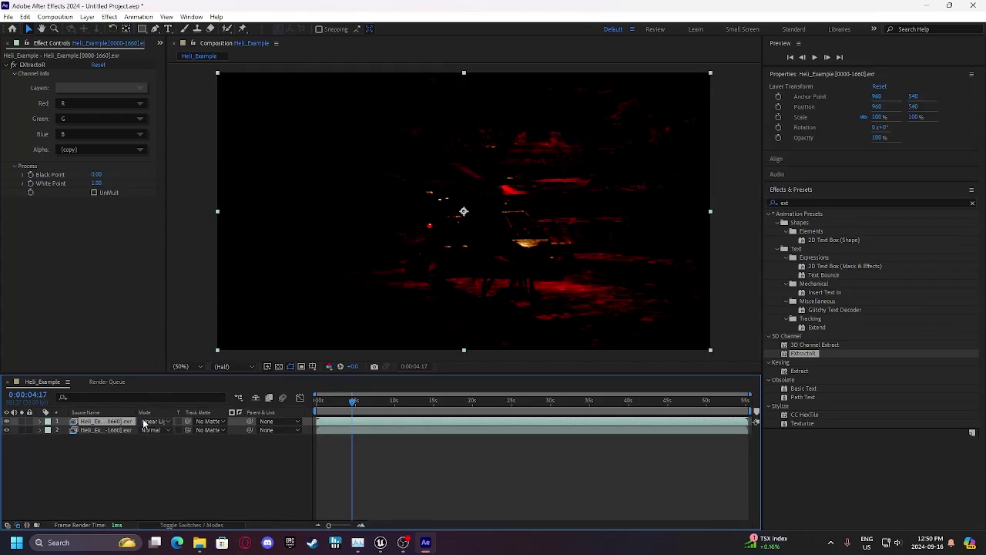
# Try the Lighten, Darken and Lighter Color blending modes on the upper layer, then return it to Normal.
pyautogui.click(144, 422)
pyautogui.click(193, 193)
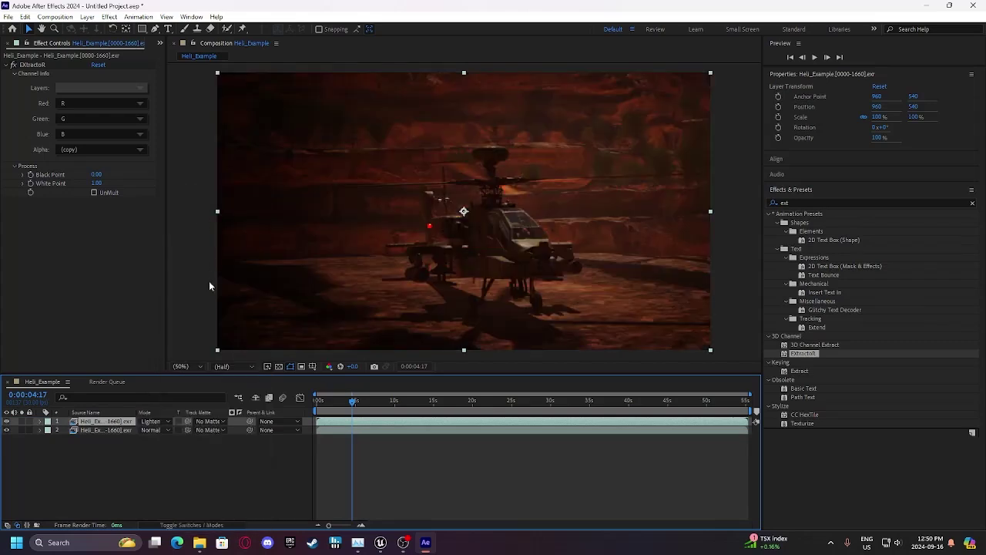
pyautogui.click(152, 422)
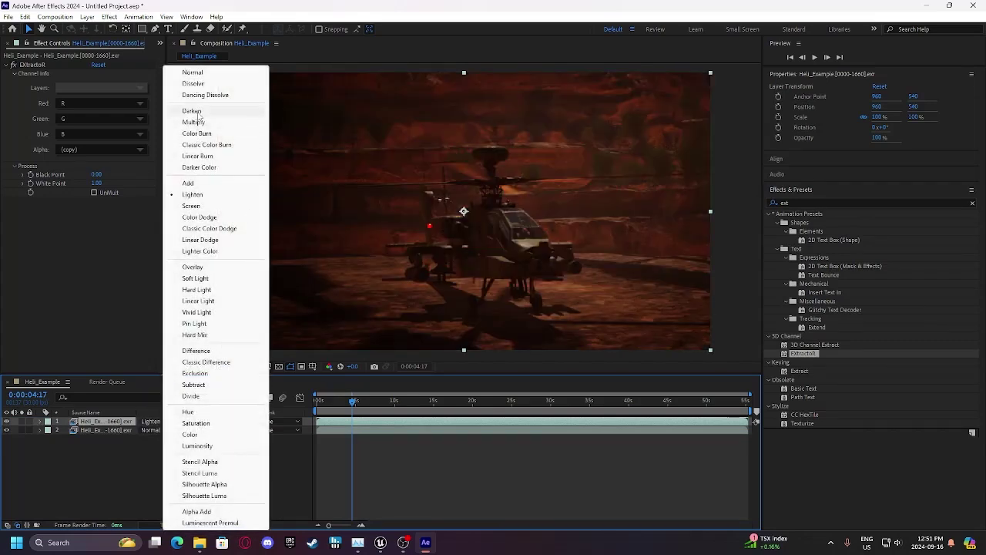
pyautogui.click(192, 111)
pyautogui.click(154, 421)
pyautogui.click(231, 252)
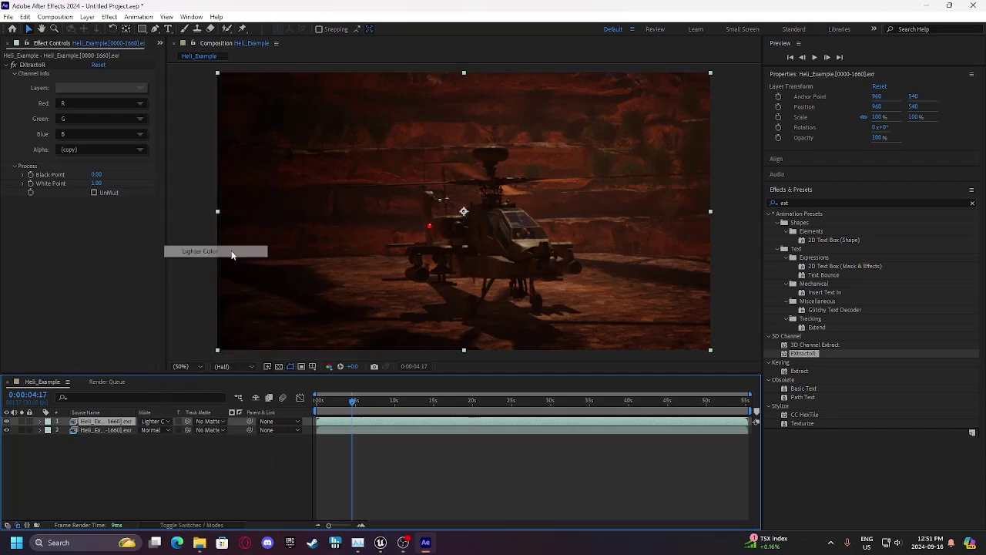
pyautogui.click(155, 421)
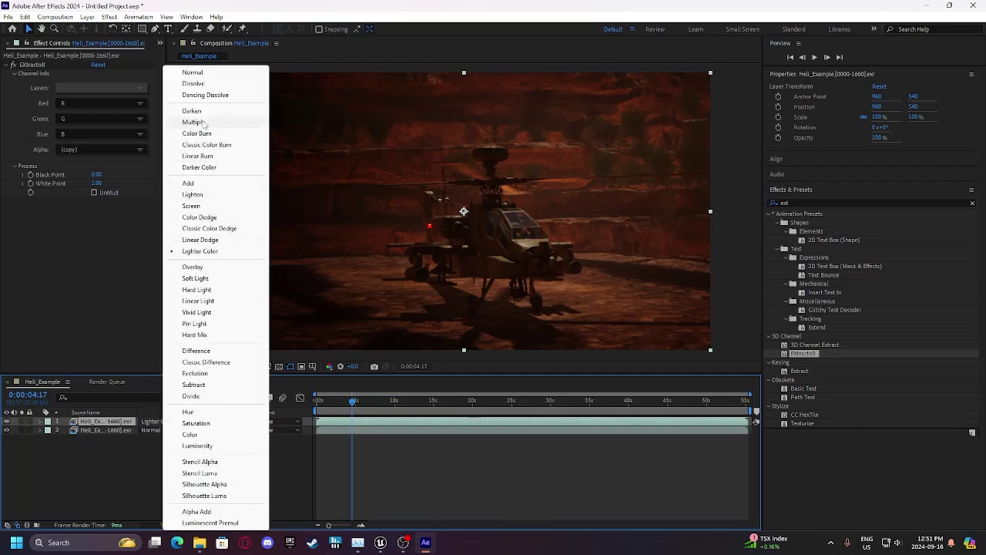
pyautogui.click(197, 73)
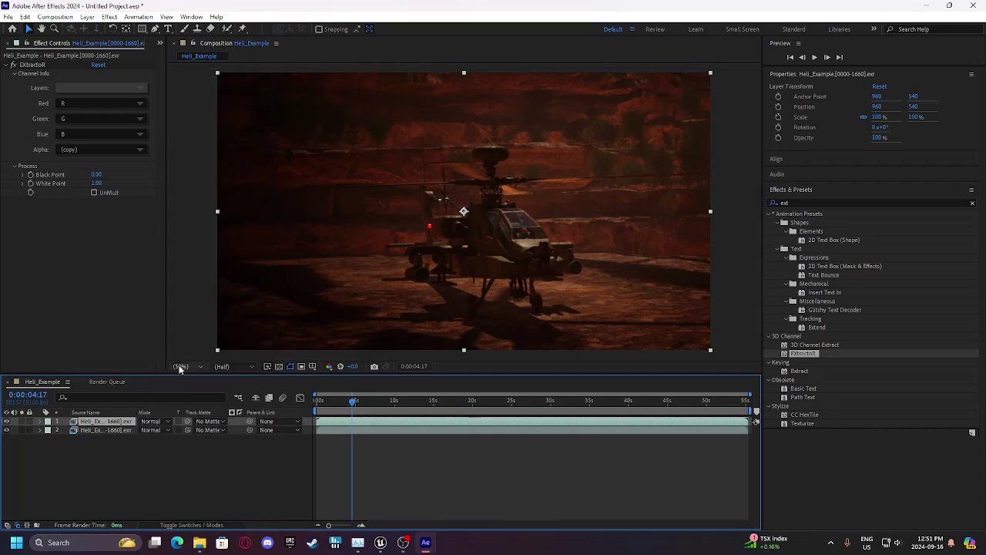
# Try Multiply on the lower layer combined with Linear Light, Soft Light, Divide and Difference on the upper layer.
pyautogui.click(165, 434)
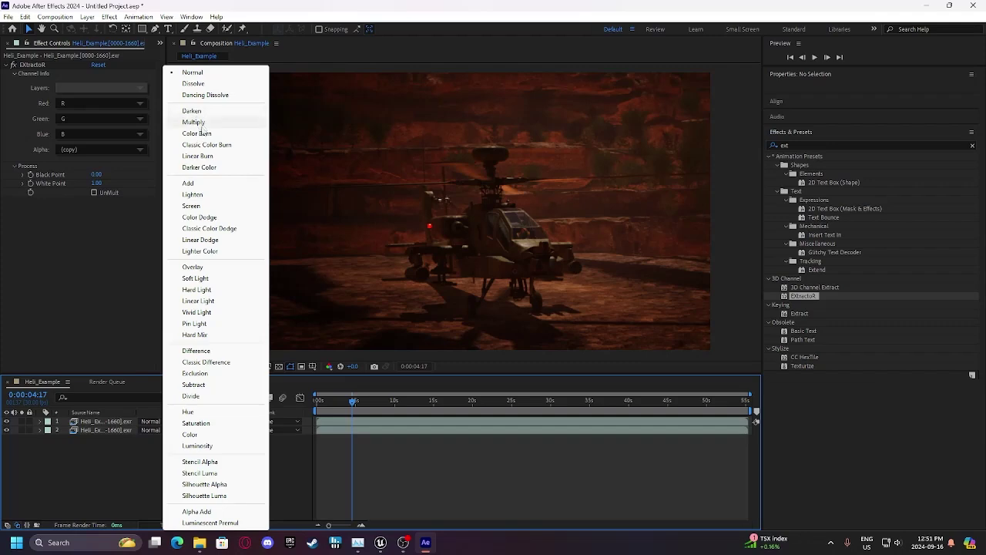
pyautogui.click(193, 122)
pyautogui.click(153, 421)
pyautogui.click(198, 301)
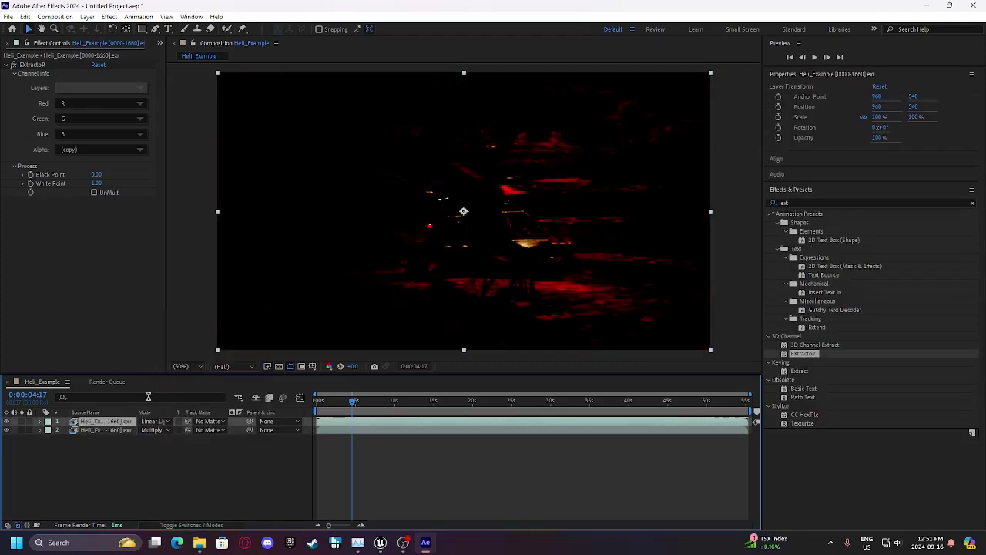
pyautogui.click(153, 422)
pyautogui.click(197, 278)
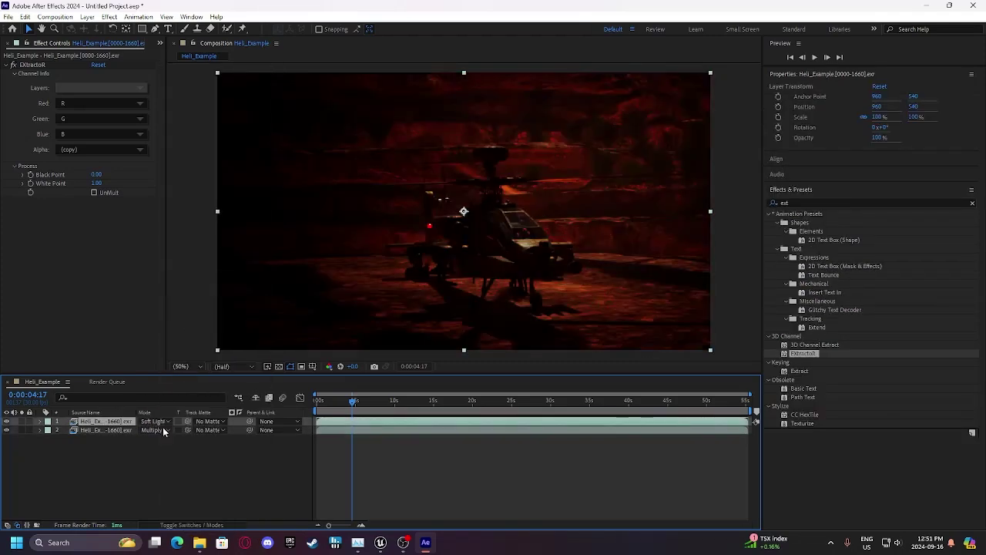
pyautogui.click(154, 422)
pyautogui.click(198, 395)
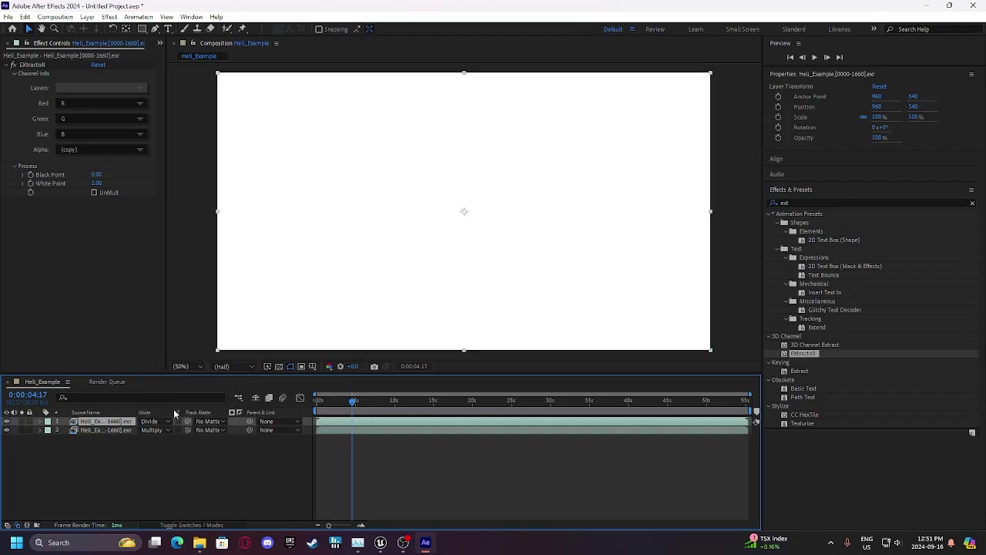
pyautogui.click(154, 421)
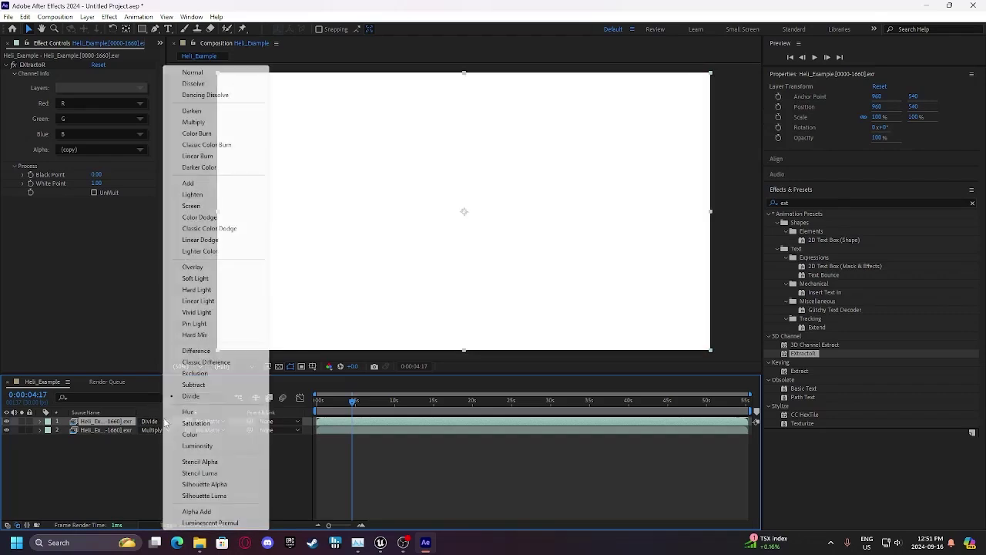
pyautogui.click(213, 351)
# Reset the blending mode of both helicopter layers to Normal.
pyautogui.click(154, 429)
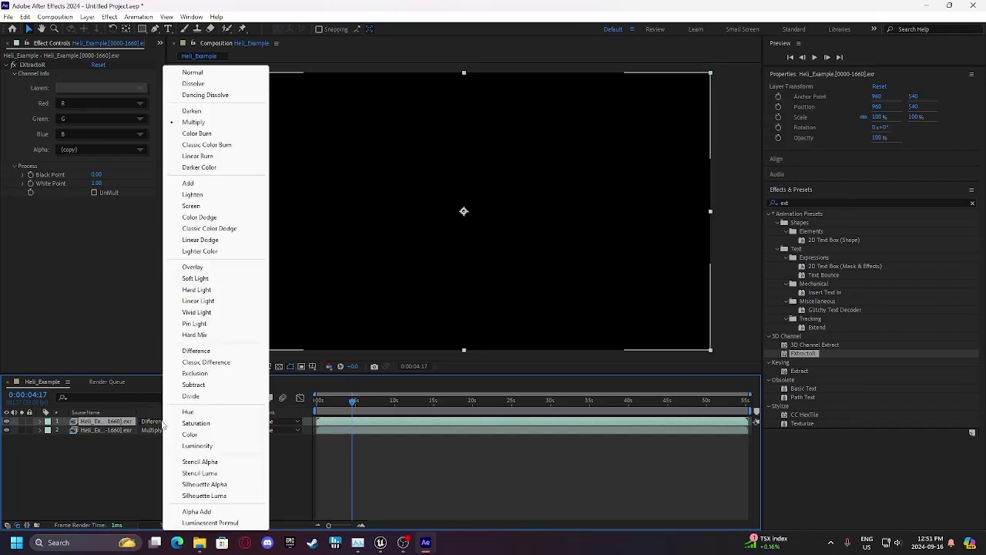
pyautogui.click(192, 71)
pyautogui.click(153, 421)
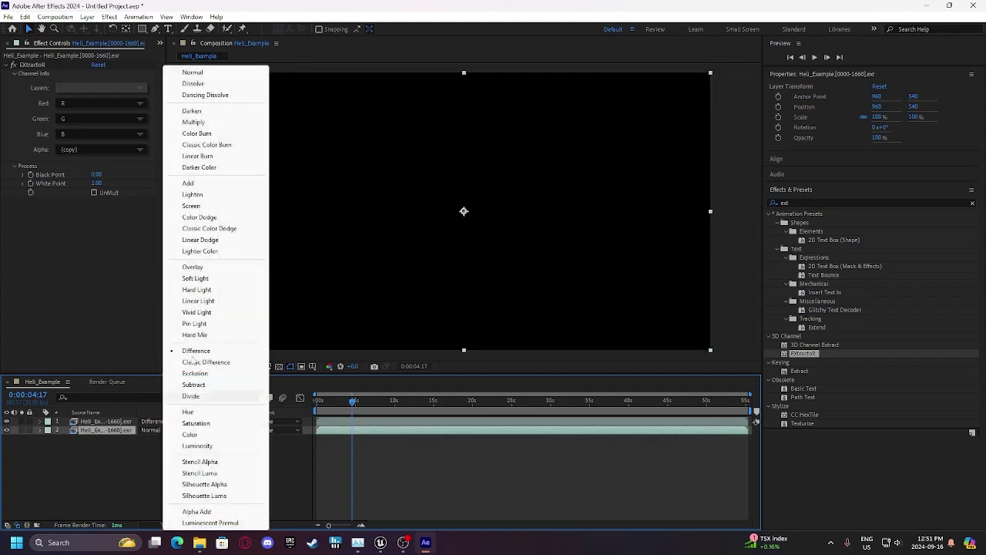
pyautogui.click(192, 72)
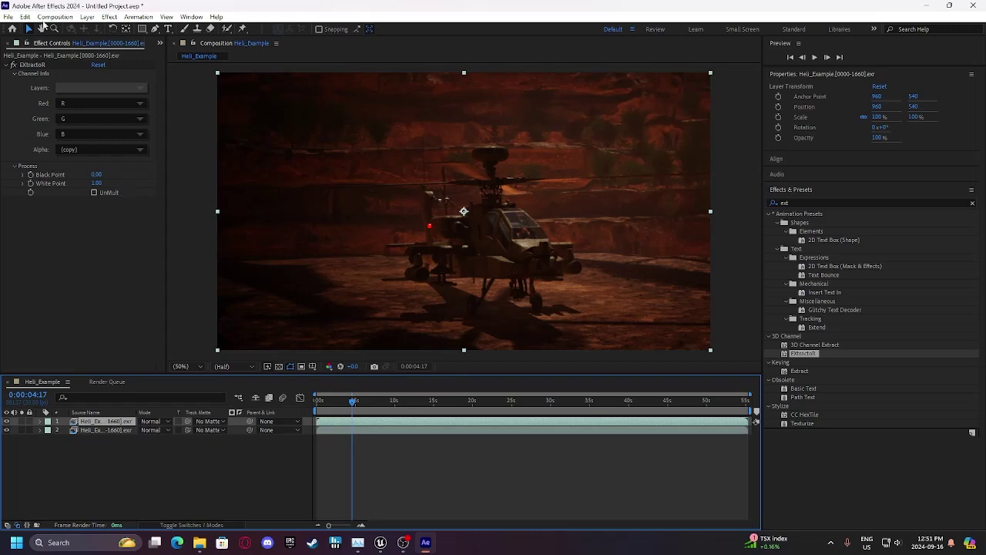
# Add the Heli_Example composition to the render queue.
pyautogui.click(54, 17)
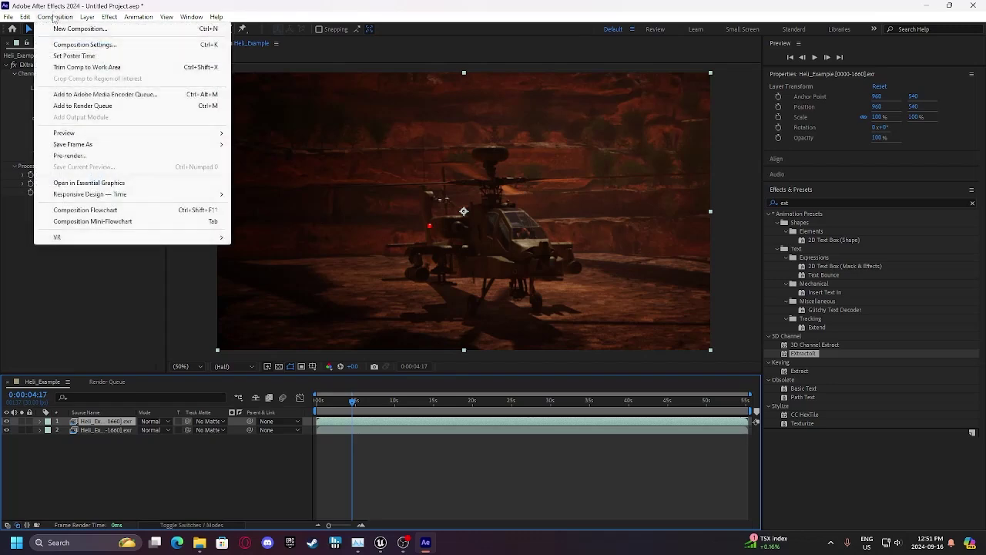
pyautogui.moveTo(25, 17)
pyautogui.click(84, 108)
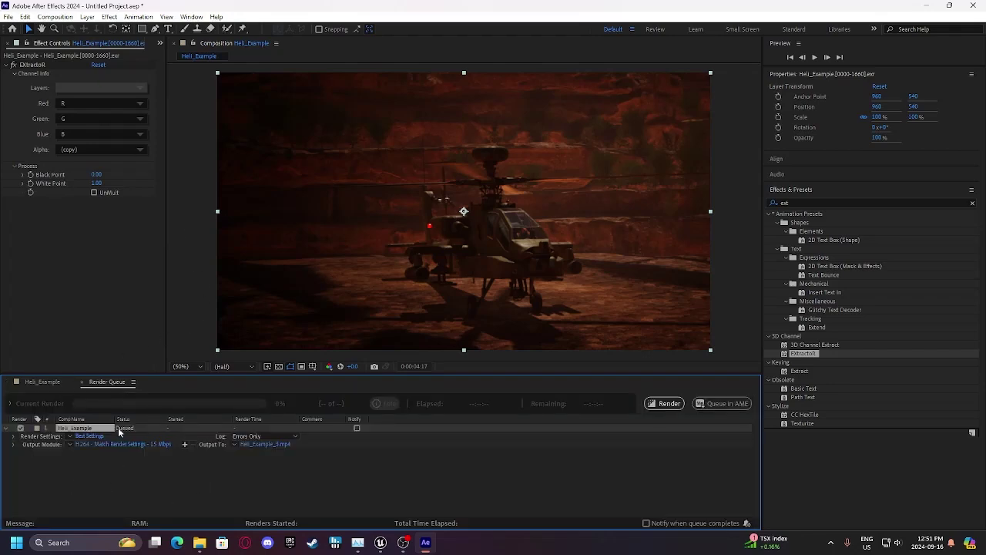
# Set the Heli_Example render settings to use a custom frame rate of 24.
pyautogui.click(89, 435)
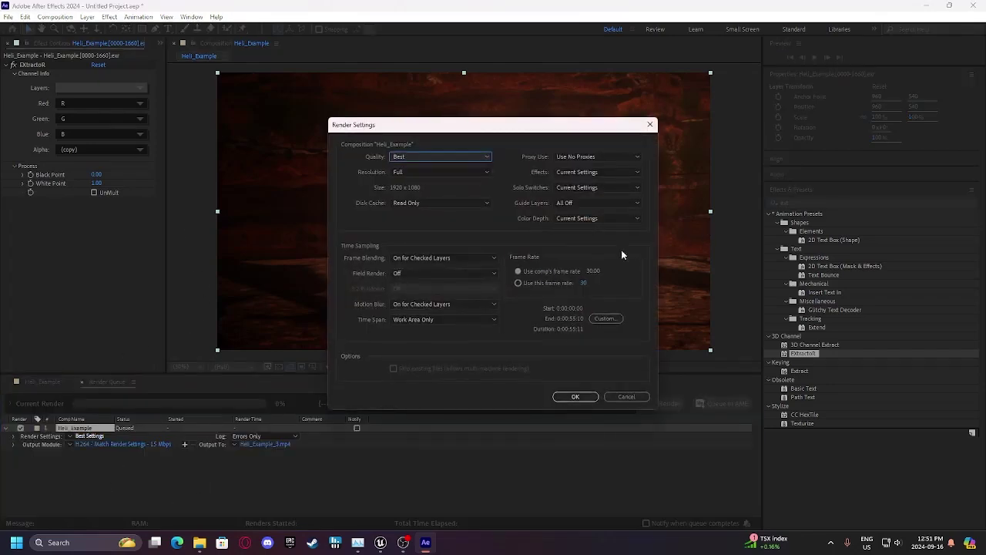
pyautogui.click(518, 283)
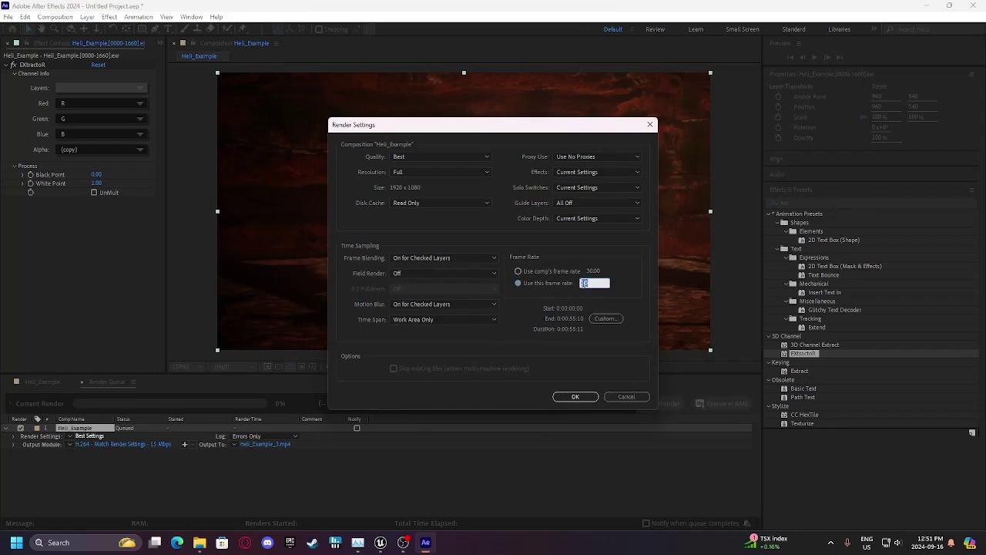
pyautogui.write('24')
pyautogui.press('Return')
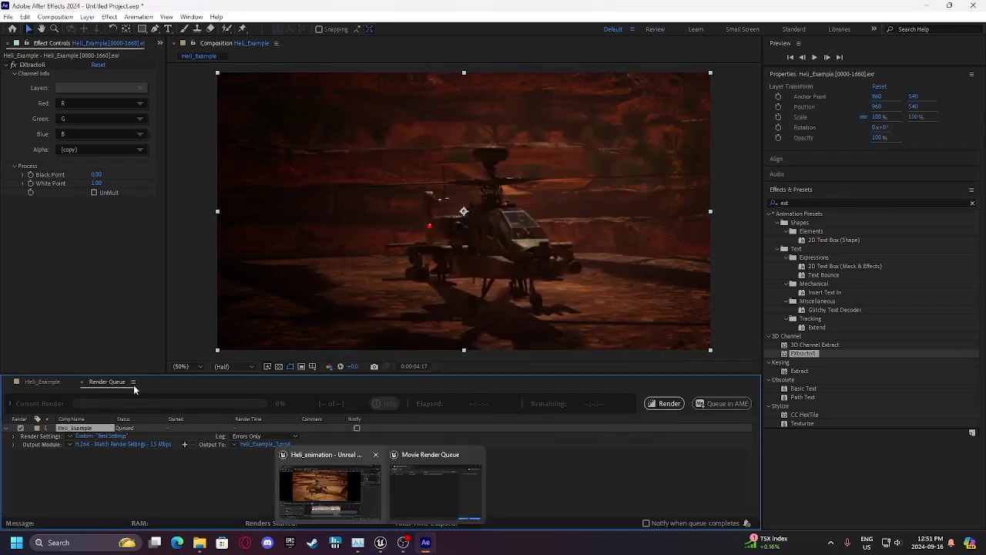
# Set the output module format for the Heli_Example render to H.264.
pyautogui.click(86, 445)
pyautogui.click(461, 141)
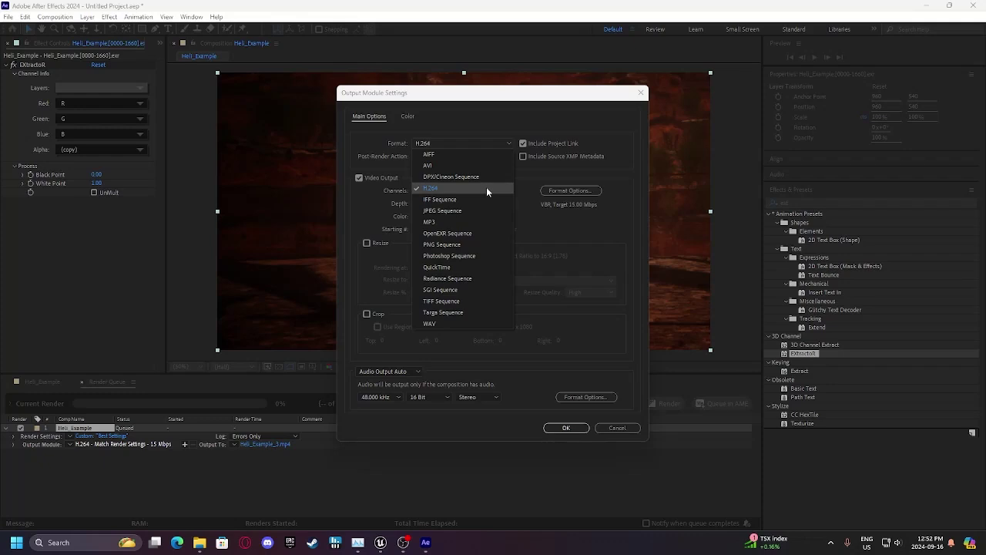
pyautogui.click(486, 186)
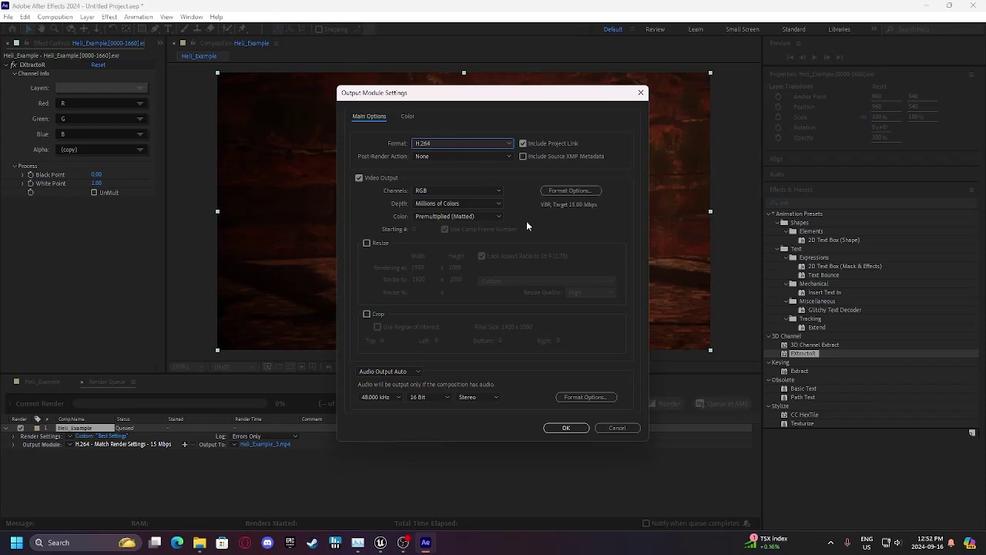
pyautogui.click(562, 429)
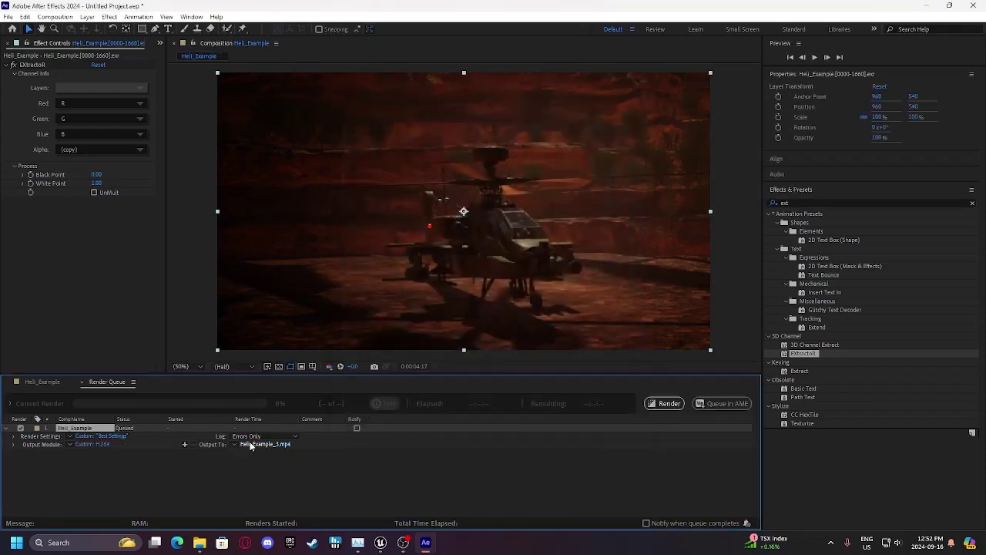
# Name the render's output movie "exm 1" in the After Effects Renders folder.
pyautogui.click(281, 445)
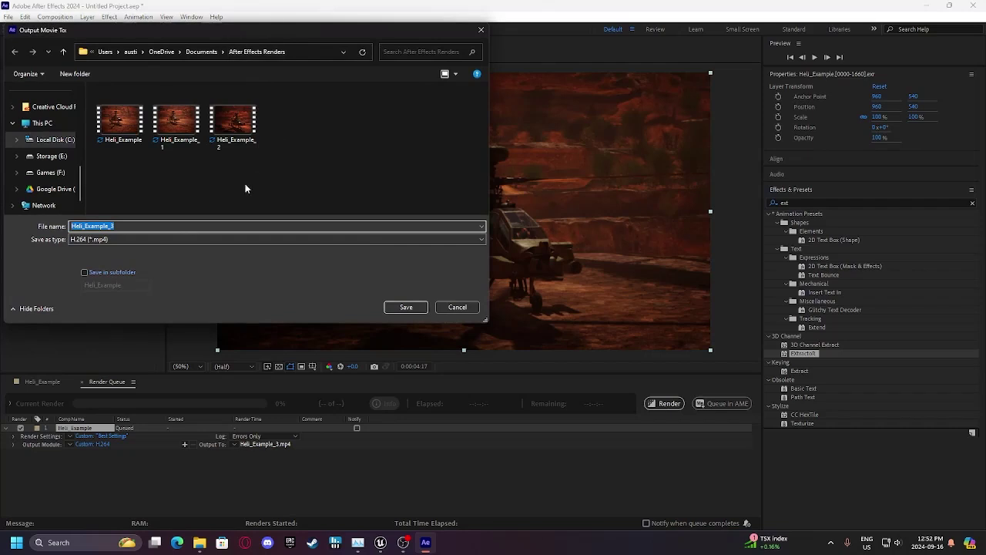
pyautogui.write('24')
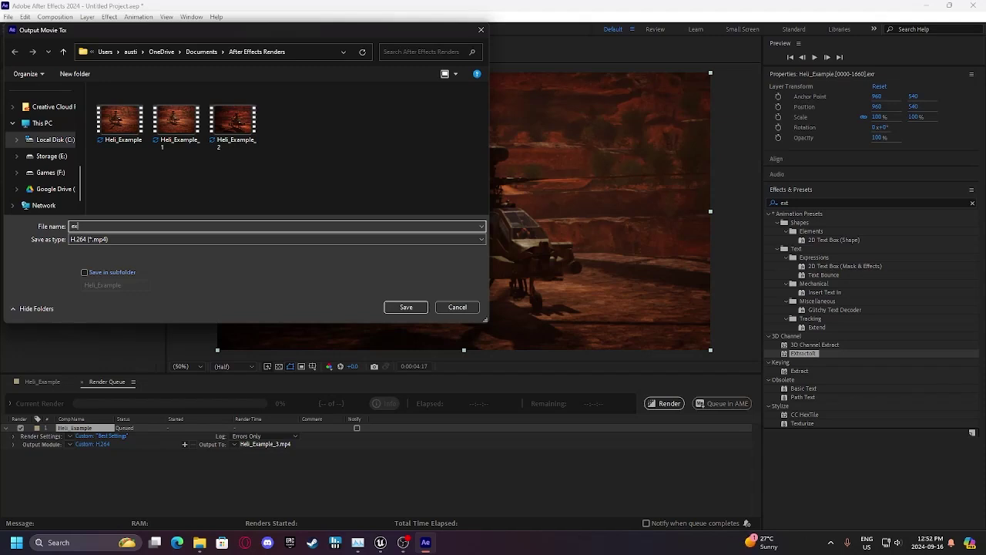
pyautogui.press('Return')
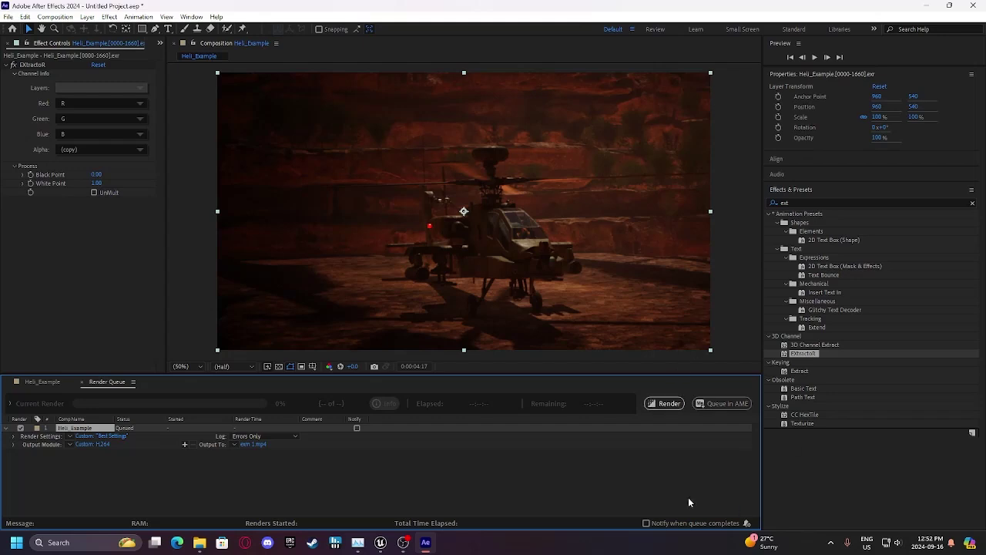
pyautogui.click(254, 444)
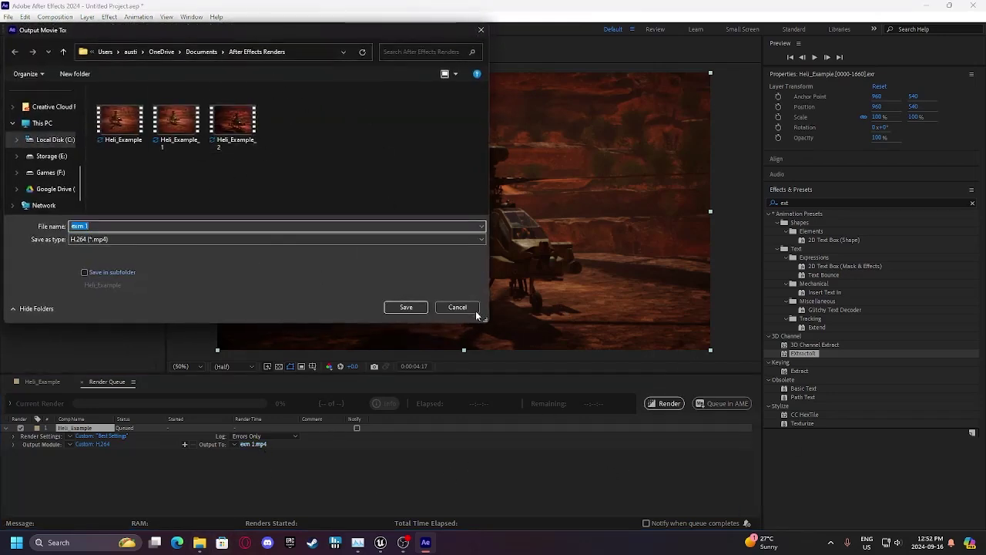
pyautogui.click(471, 309)
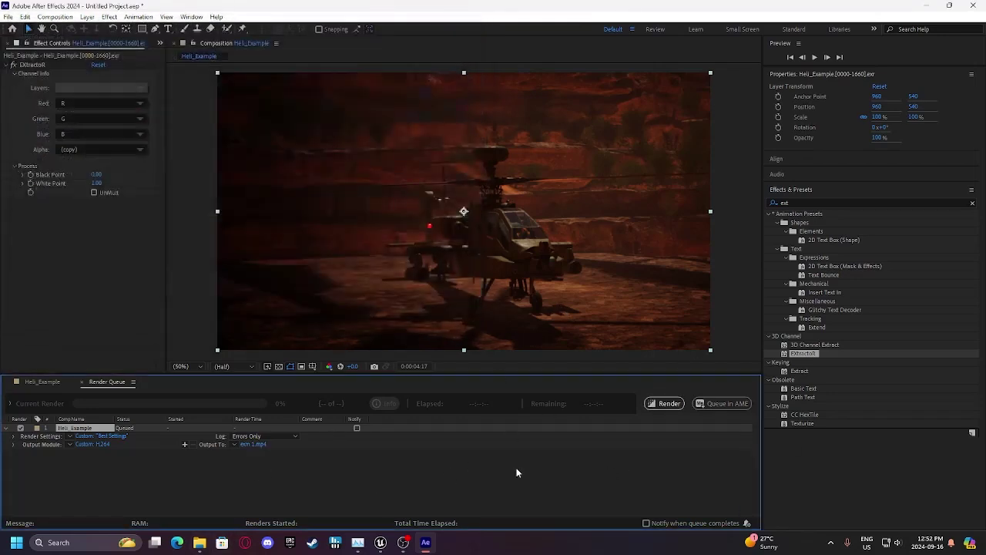
# Find and launch Adobe Premiere Pro 2024.
pyautogui.click(75, 539)
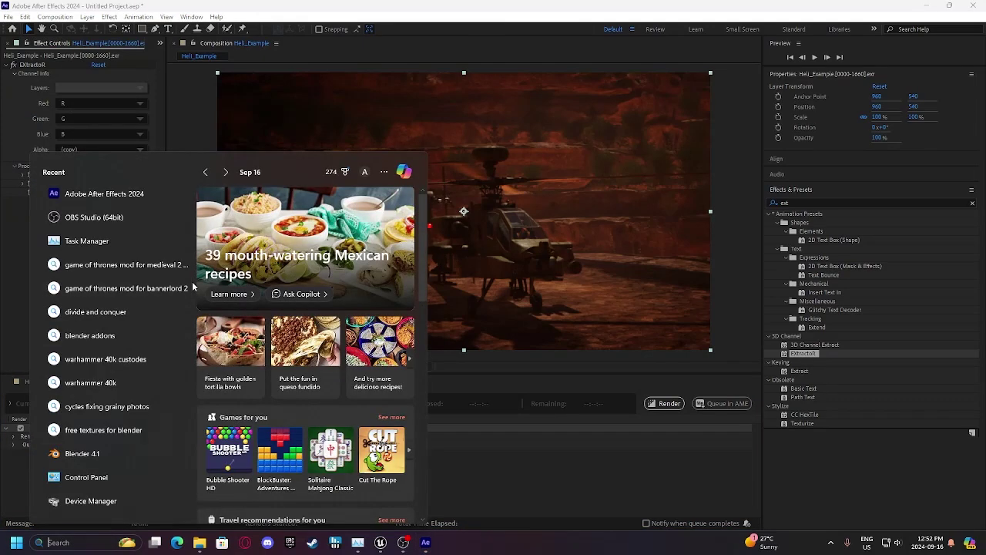
pyautogui.write('pre')
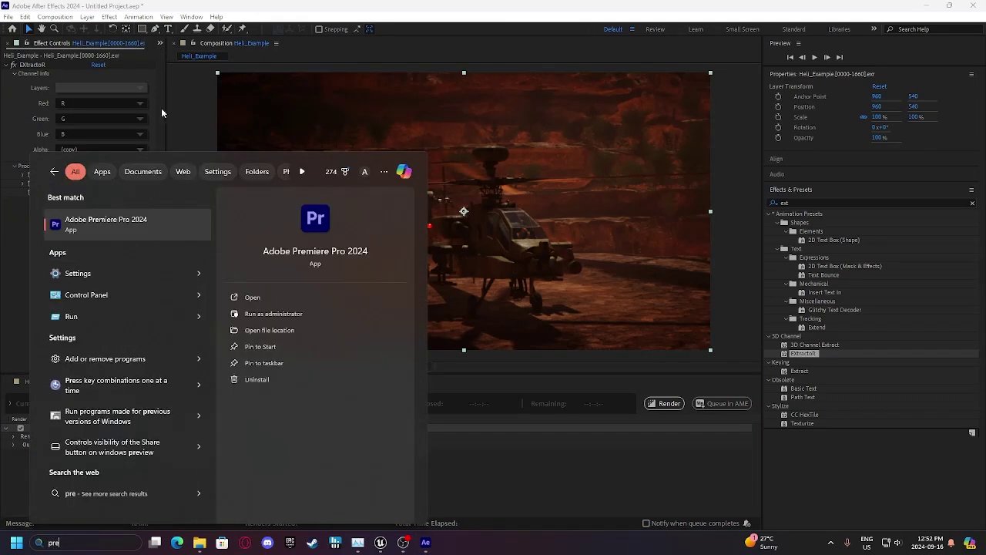
pyautogui.click(142, 236)
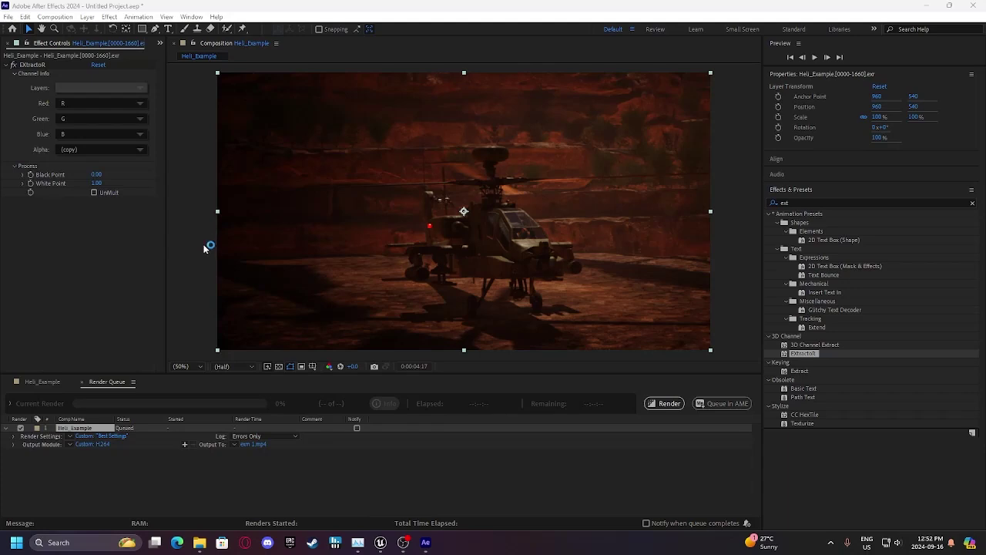
# Close After Effects, saving the project as Test3 in the After Effects Renders folder without replacing the existing Untitled Project file.
pyautogui.click(969, 6)
pyautogui.click(462, 282)
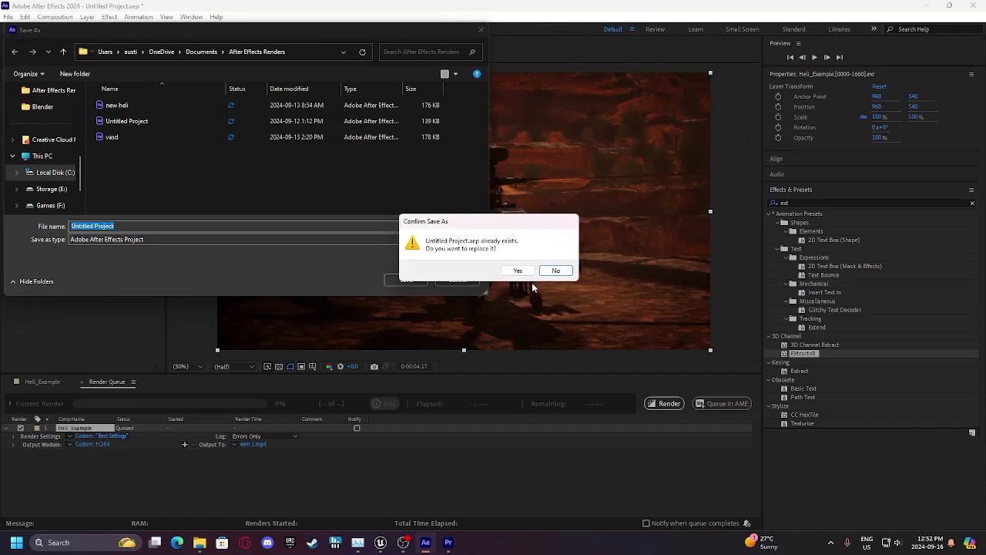
pyautogui.click(545, 270)
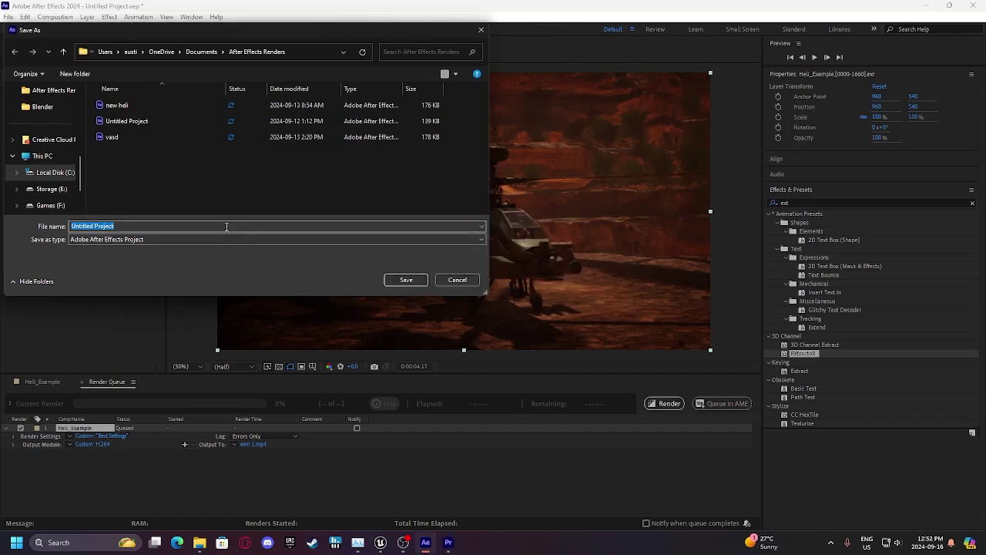
pyautogui.press('Return')
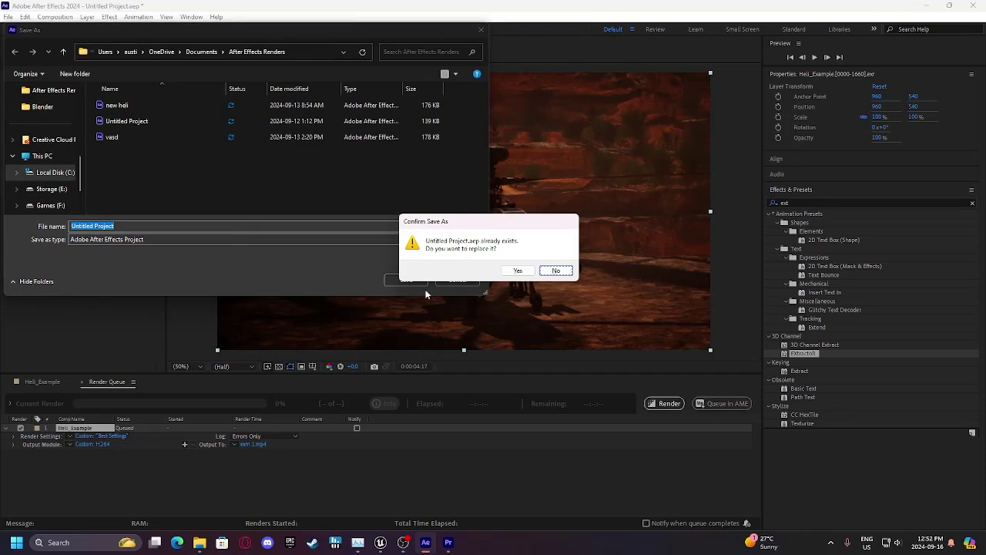
pyautogui.click(555, 271)
pyautogui.doubleClick(293, 225)
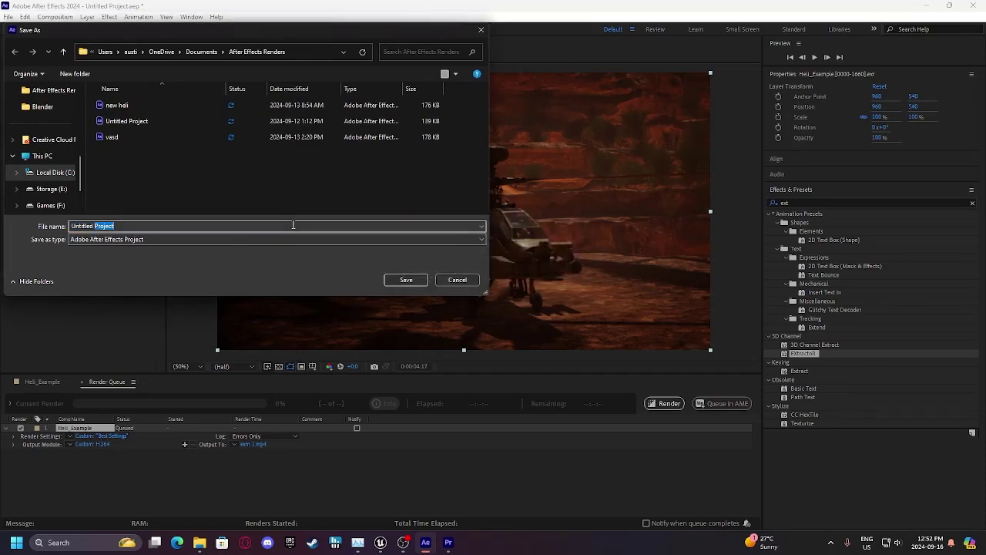
pyautogui.press('BackSpace')
pyautogui.press('BackSpace')
pyautogui.press('BackSpace')
pyautogui.press('BackSpace')
pyautogui.press('BackSpace')
pyautogui.press('BackSpace')
pyautogui.press('BackSpace')
pyautogui.press('BackSpace')
pyautogui.press('BackSpace')
pyautogui.press('BackSpace')
pyautogui.press('BackSpace')
pyautogui.press('BackSpace')
pyautogui.write('Test3')
pyautogui.press('Return')
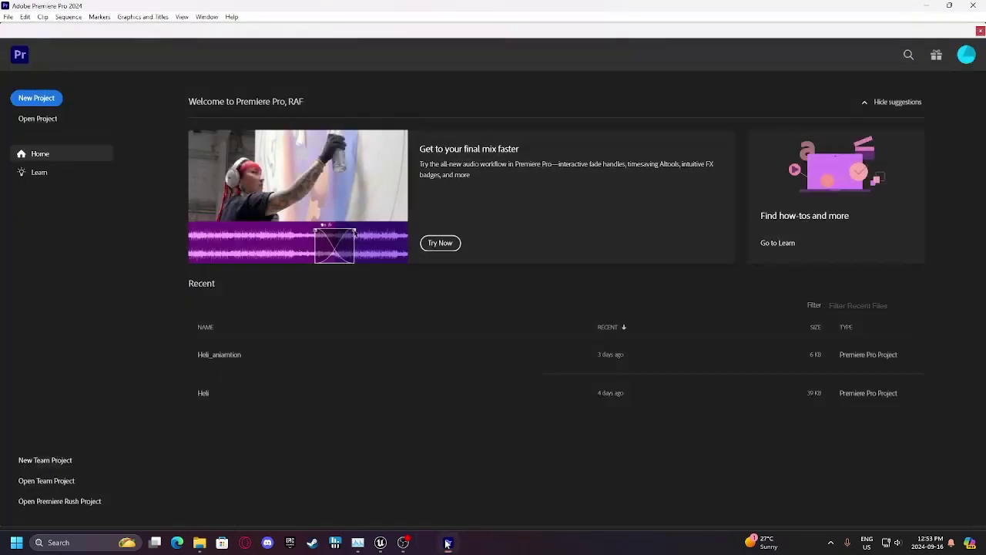
# Create a new Premiere Pro project named Heli_animation without replacing the existing Heli project.
pyautogui.moveTo(425, 543)
pyautogui.click(38, 98)
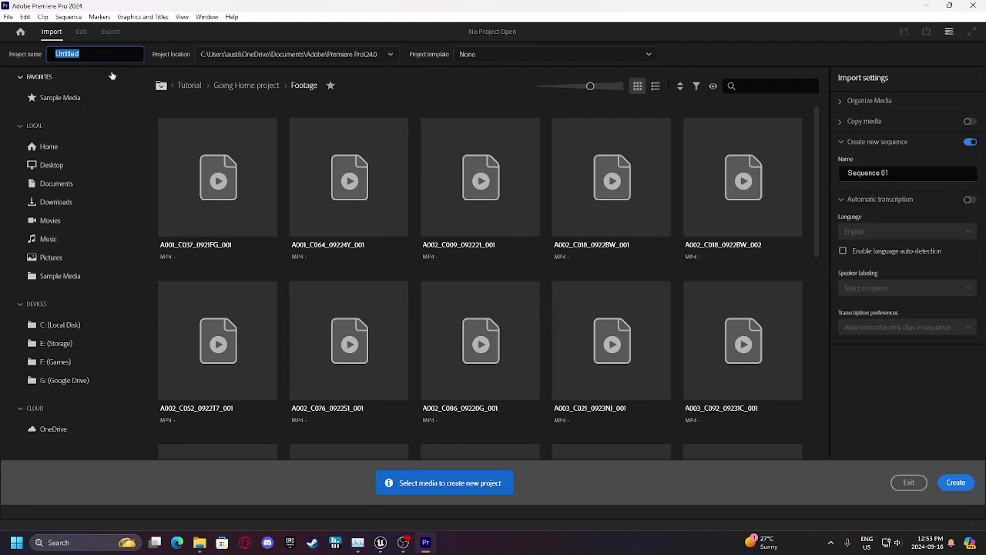
pyautogui.write('Hell')
pyautogui.press('Return')
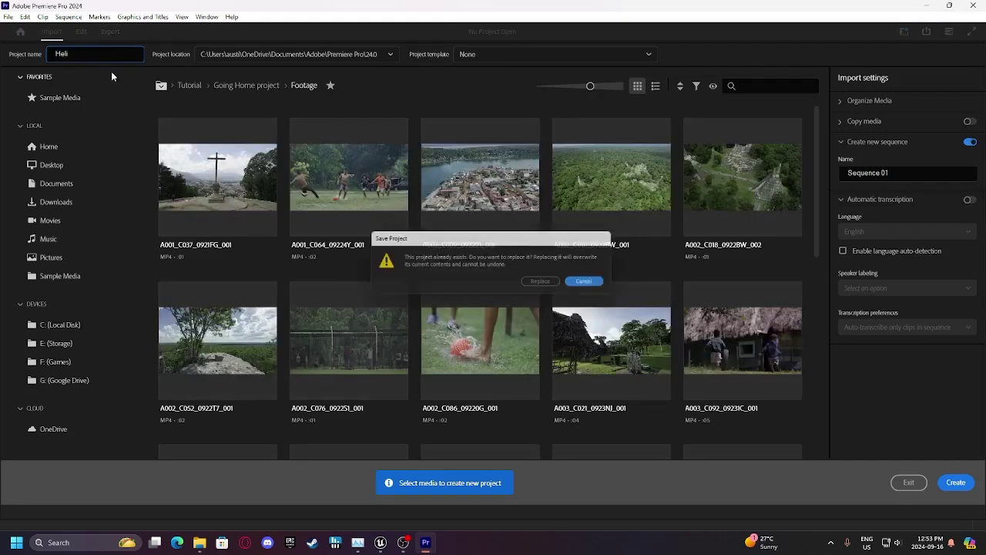
pyautogui.click(597, 284)
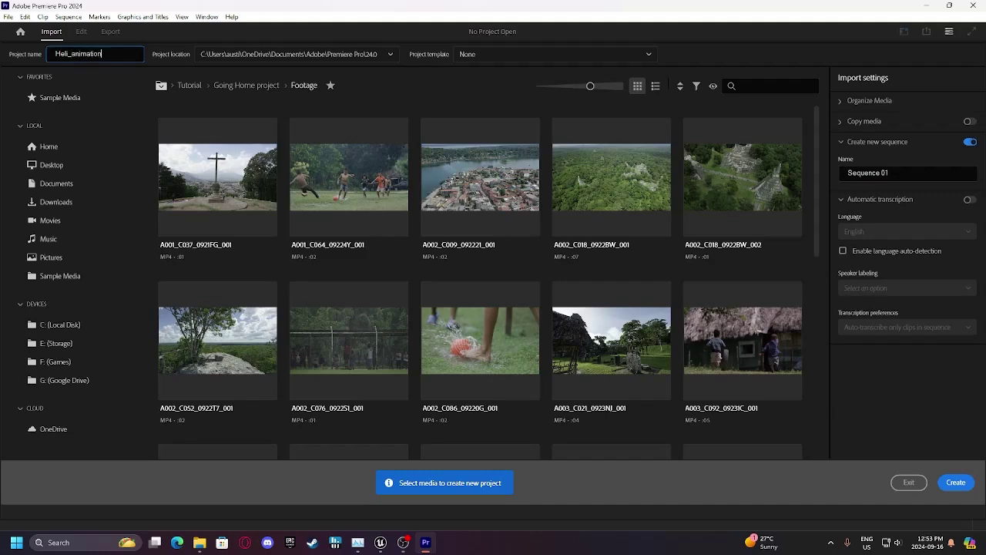
pyautogui.press('Return')
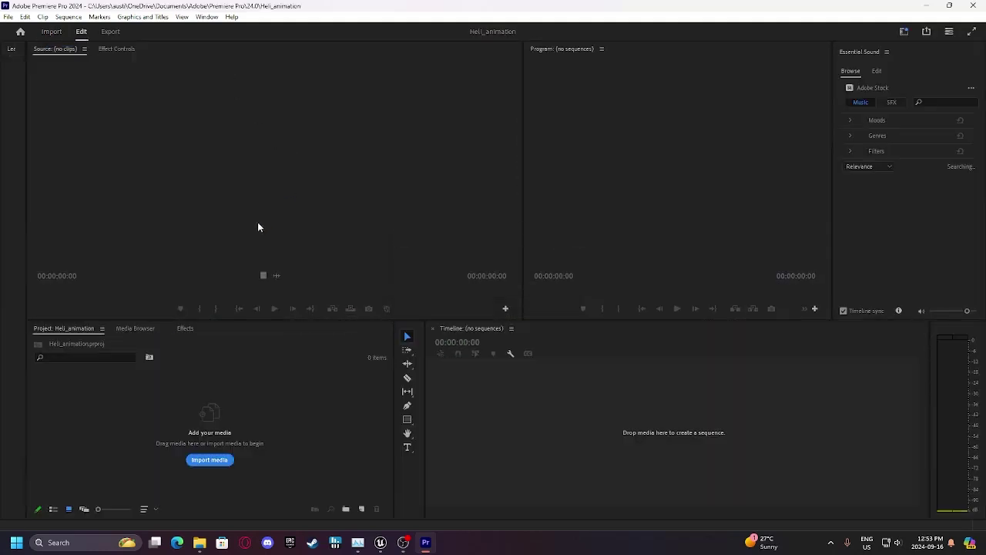
# Import the Heli_Example_2 video from the After Effects Renders folder into the project.
pyautogui.rightClick(288, 377)
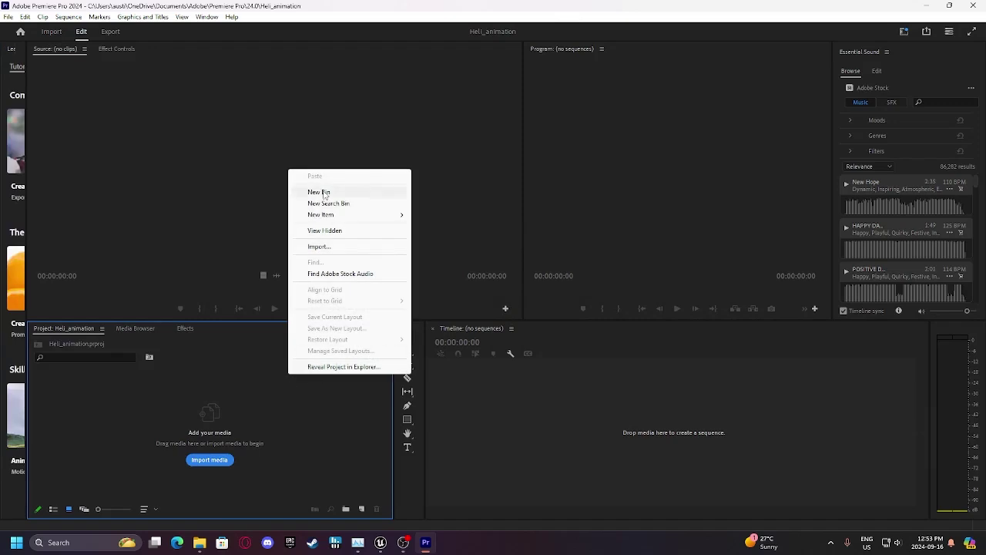
pyautogui.click(342, 247)
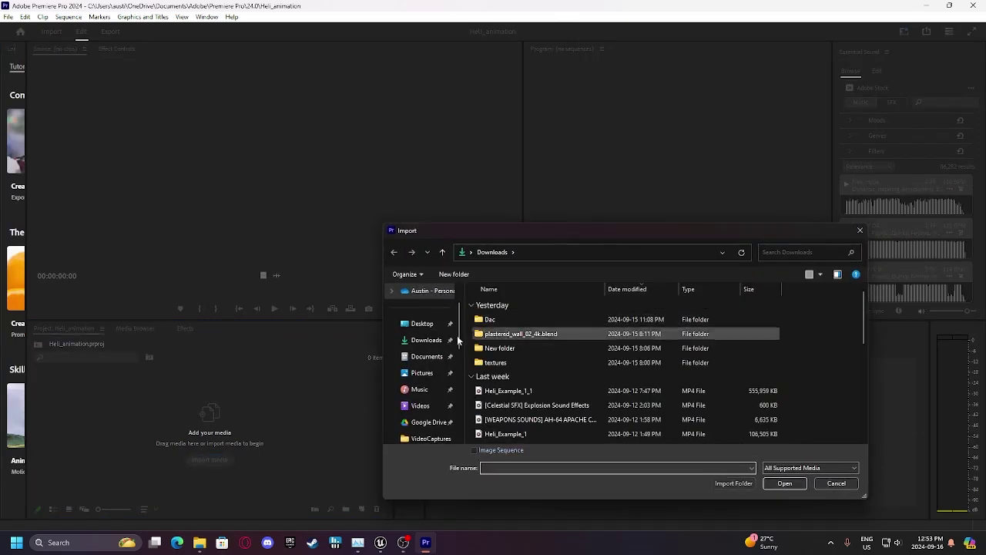
pyautogui.scroll(-3, 439, 354)
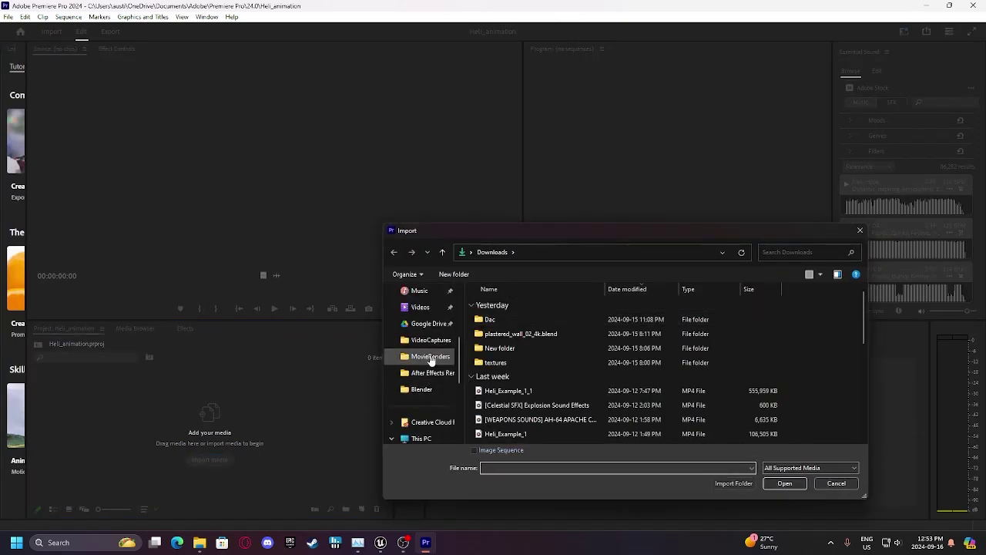
pyautogui.click(432, 374)
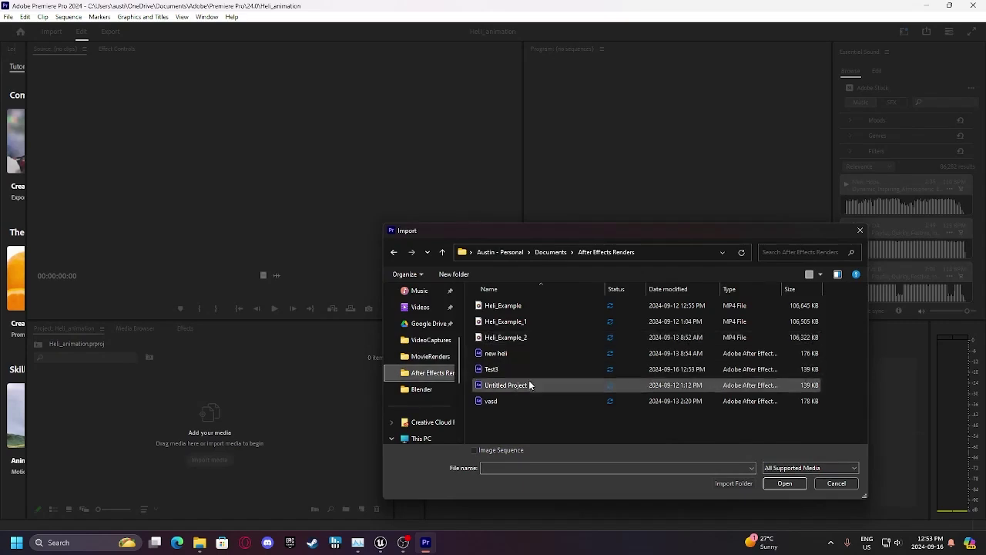
pyautogui.click(499, 340)
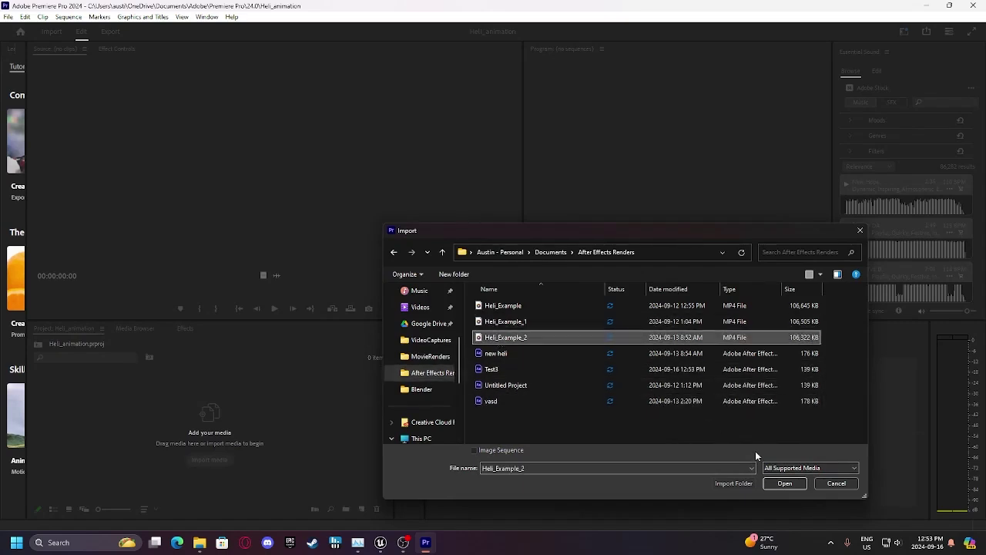
pyautogui.click(784, 483)
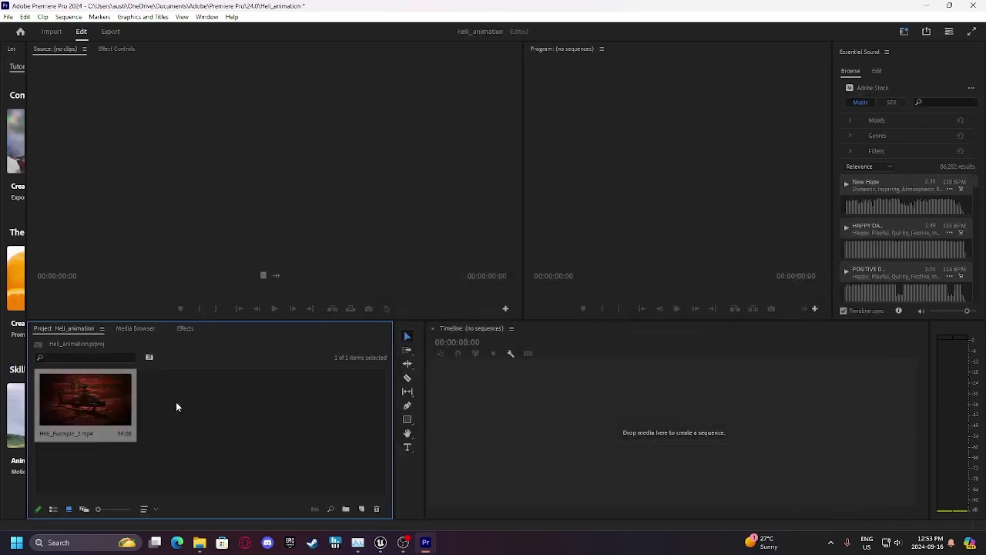
# Import Heli_Example_1_1, Heli_Example_1, the Celestial SFX explosion sounds, the AH-64 Apache weapons sounds and UH-1H Huey startup and flyby from Downloads.
pyautogui.rightClick(182, 407)
pyautogui.click(246, 279)
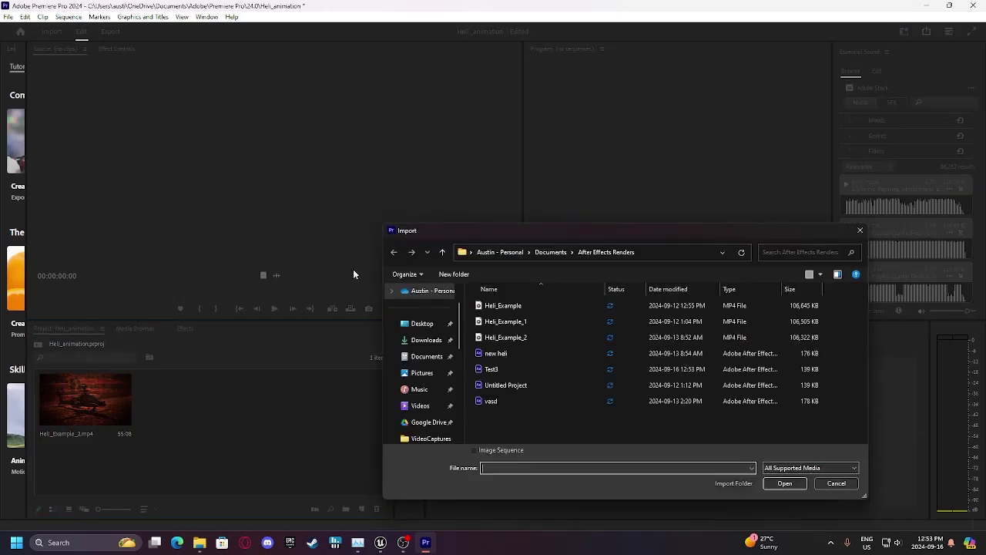
pyautogui.click(426, 339)
pyautogui.scroll(-1, 555, 311)
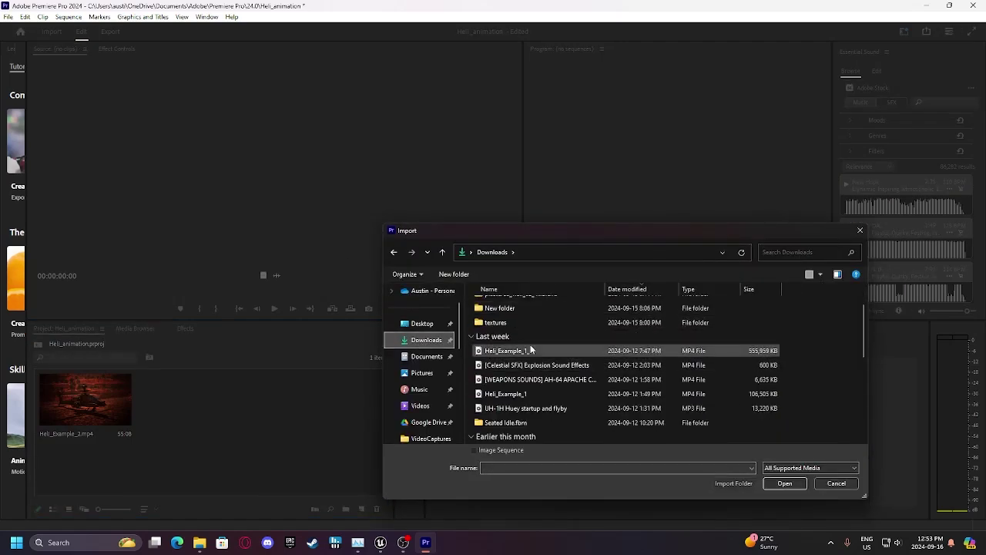
pyautogui.click(530, 347)
pyautogui.keyDown('shift'); pyautogui.click(538, 410); pyautogui.keyUp('shift')
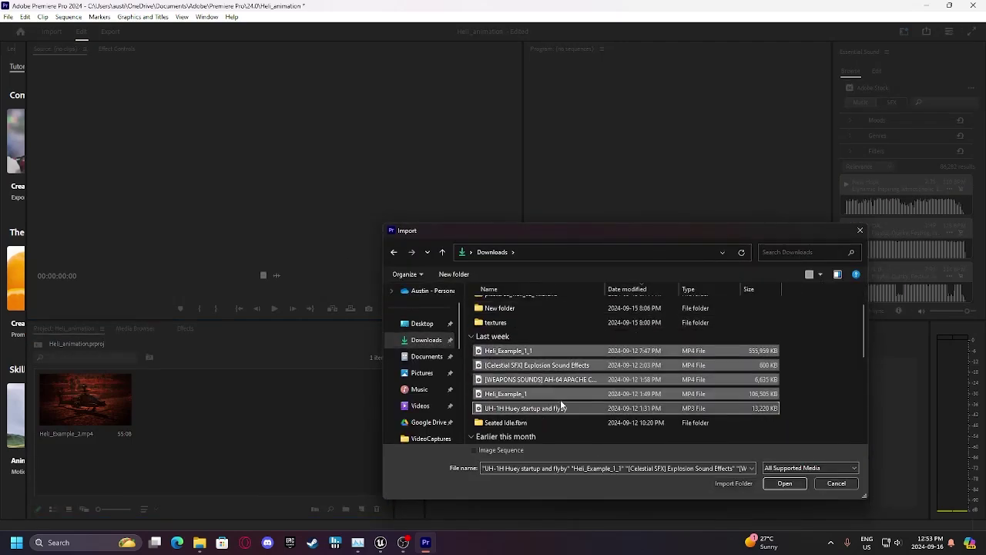
pyautogui.click(785, 483)
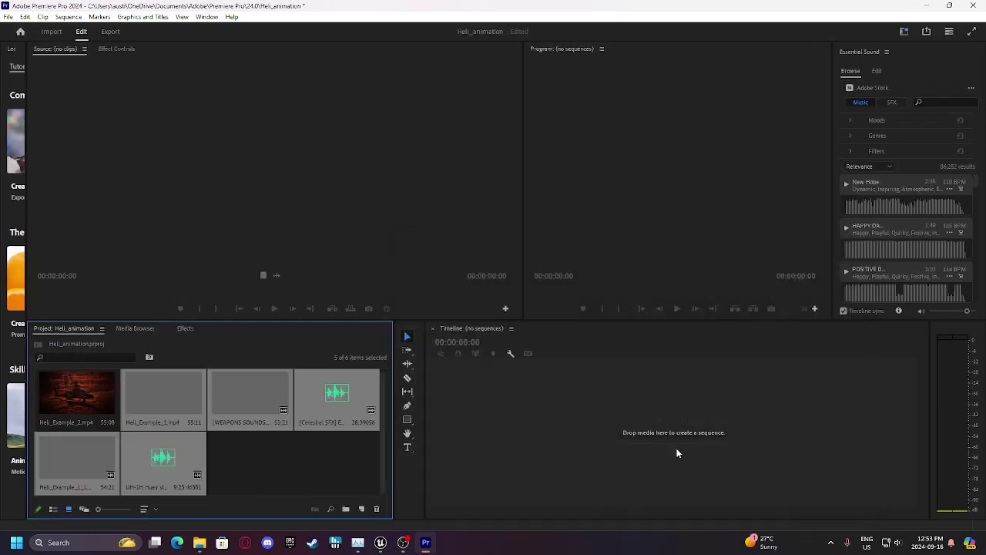
# Check the thumbnails of the imported weapons sounds clip and Heli_Example_1.mp4 in the project.
pyautogui.click(186, 397)
pyautogui.click(259, 398)
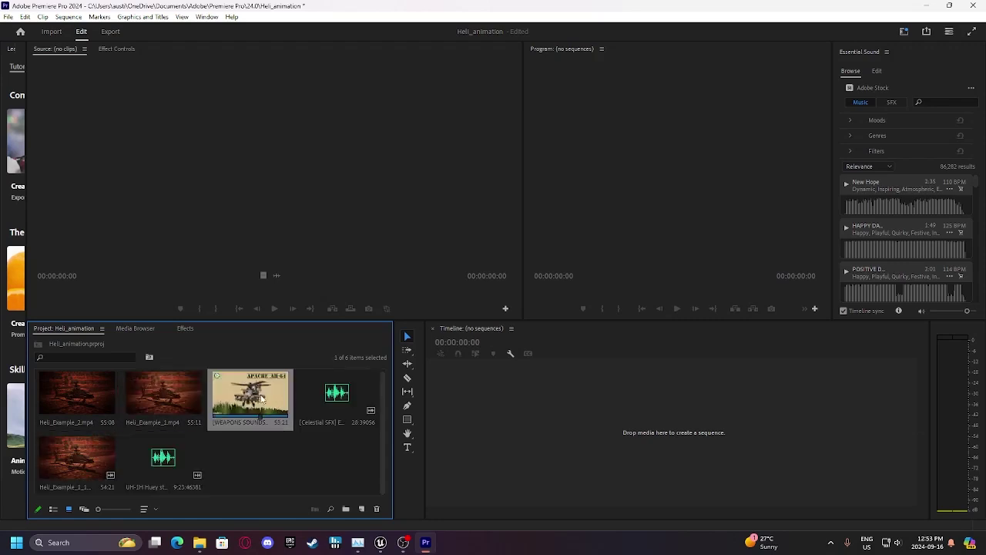
pyautogui.click(163, 396)
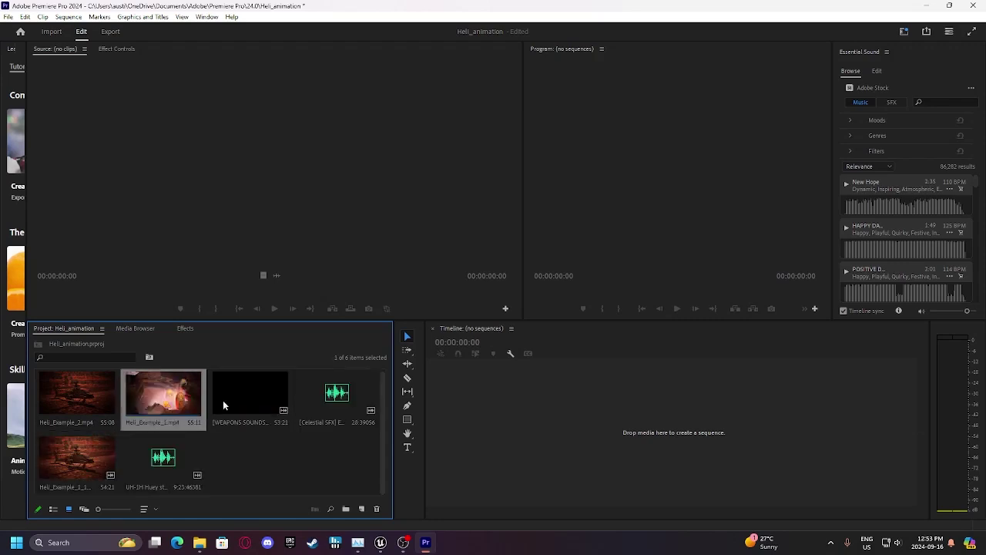
# Create a sequence from Heli_Example_2.mp4 on the empty timeline and scrub through it to about 40 seconds.
pyautogui.doubleClick(223, 404)
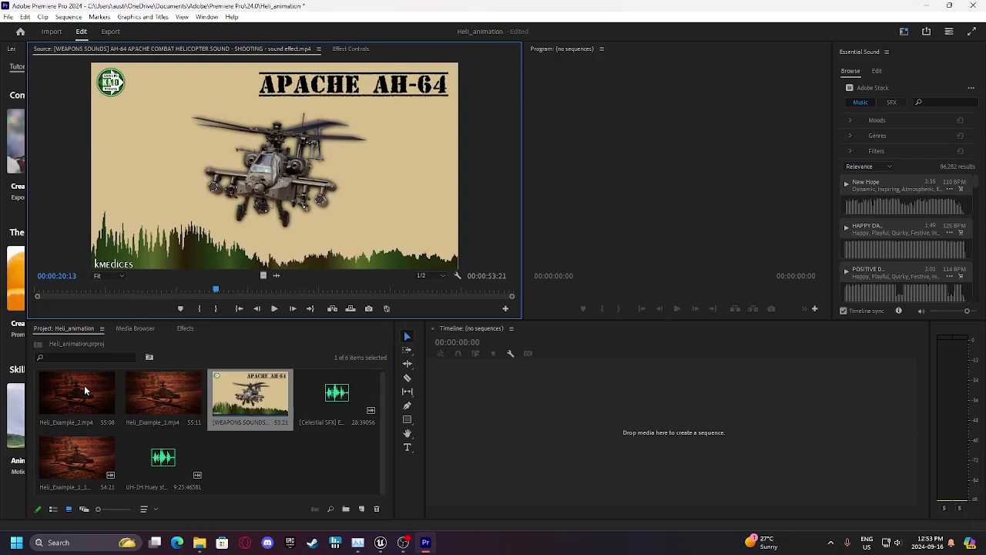
pyautogui.click(84, 390)
pyautogui.doubleClick(75, 410)
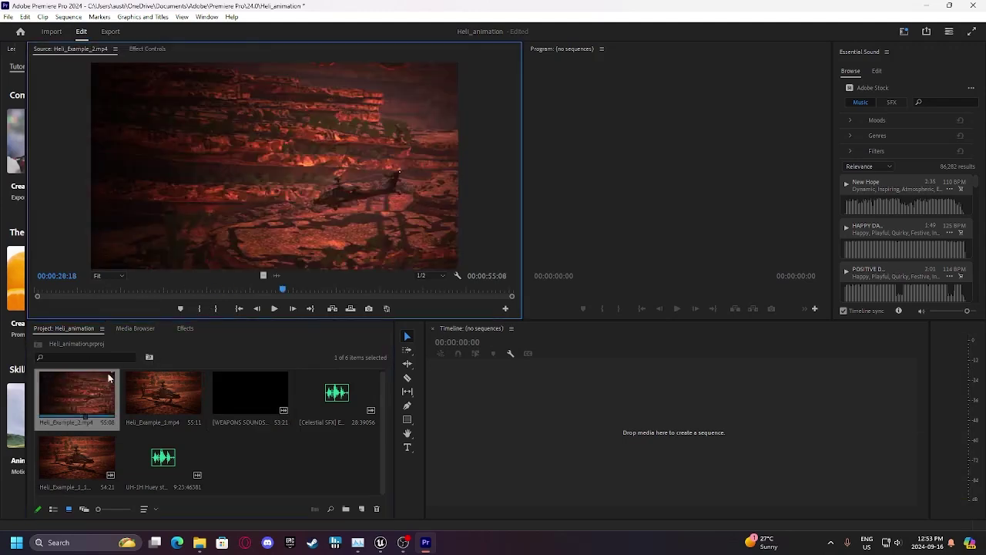
pyautogui.moveTo(477, 395); pyautogui.dragTo(479, 397)
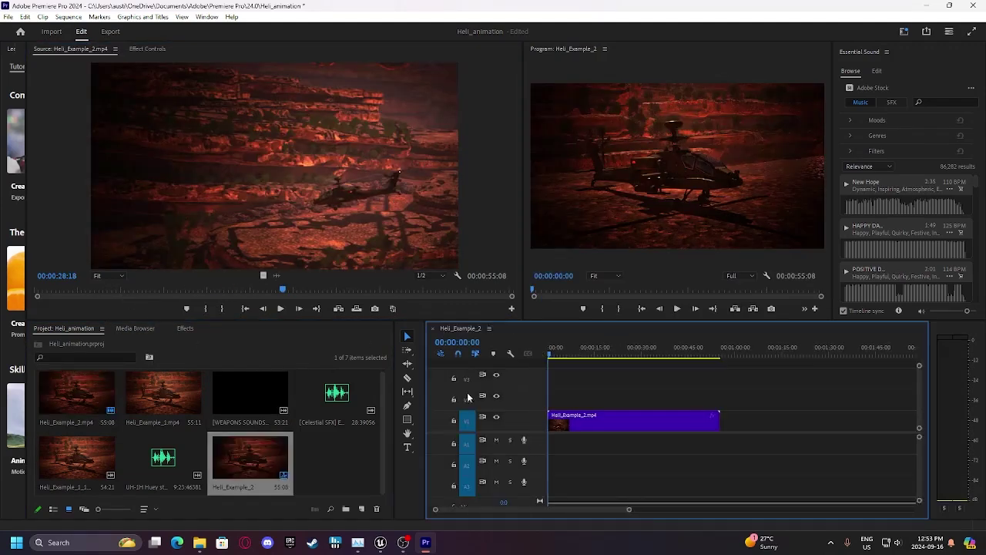
pyautogui.moveTo(570, 352); pyautogui.dragTo(675, 376)
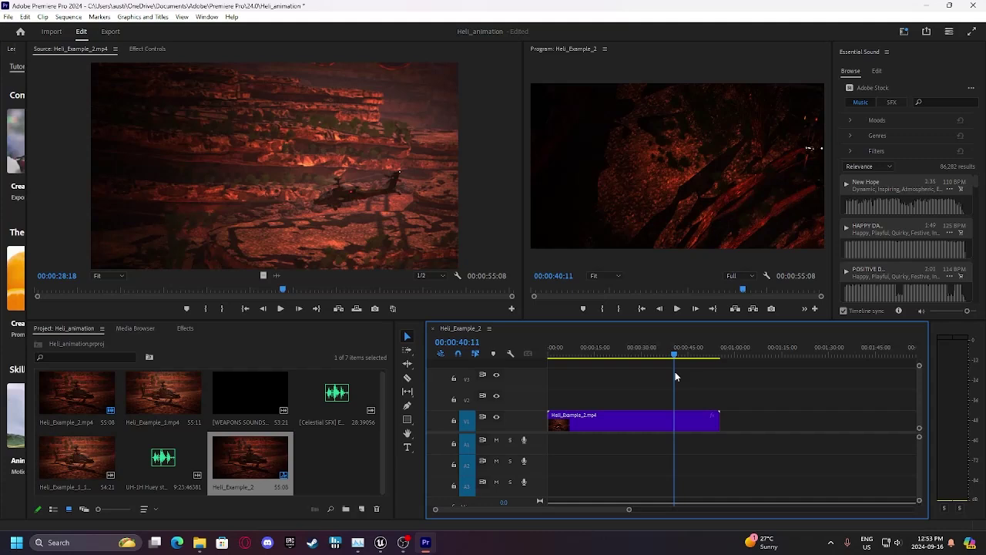
# Open the Celestial SFX explosion sounds as the source and listen to the first two explosions.
pyautogui.click(332, 413)
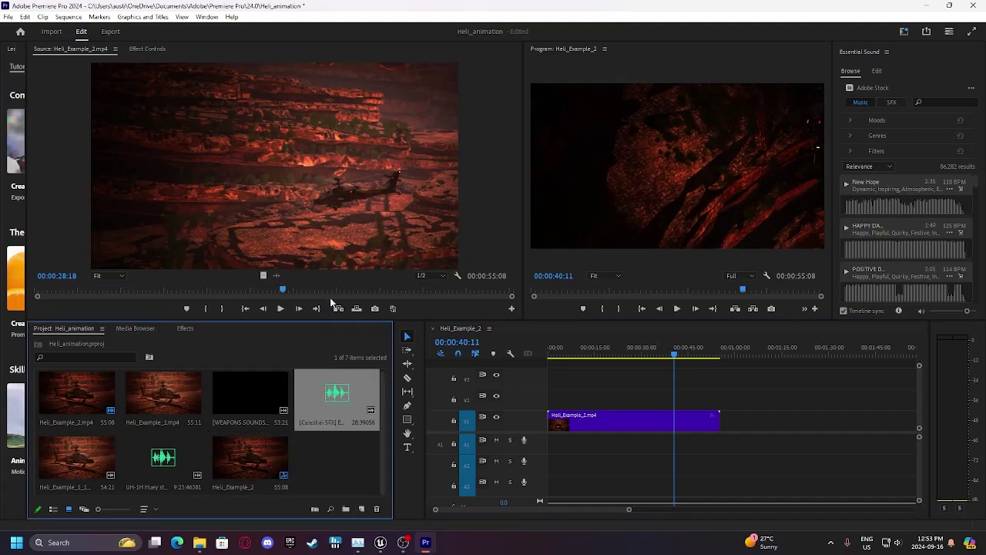
pyautogui.doubleClick(339, 409)
pyautogui.click(274, 308)
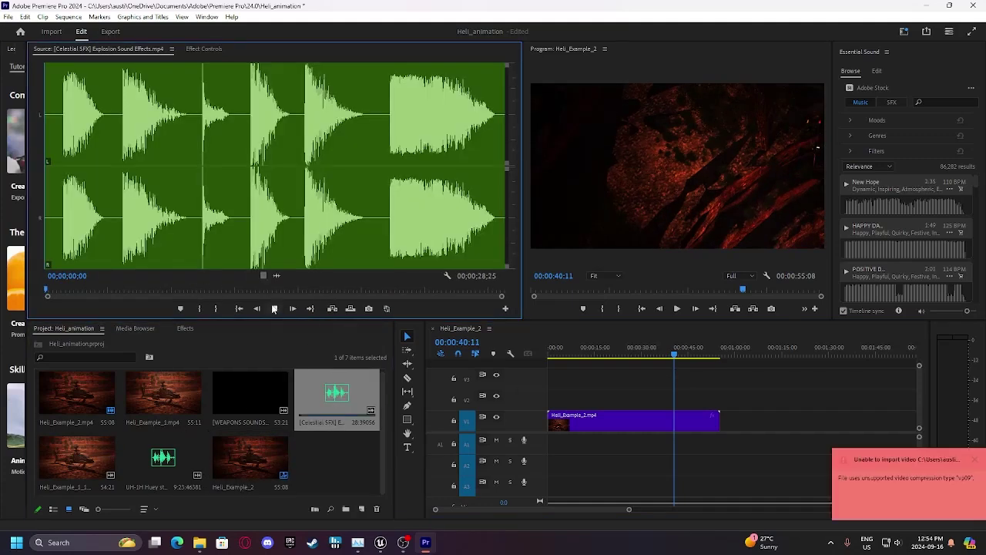
pyautogui.click(274, 308)
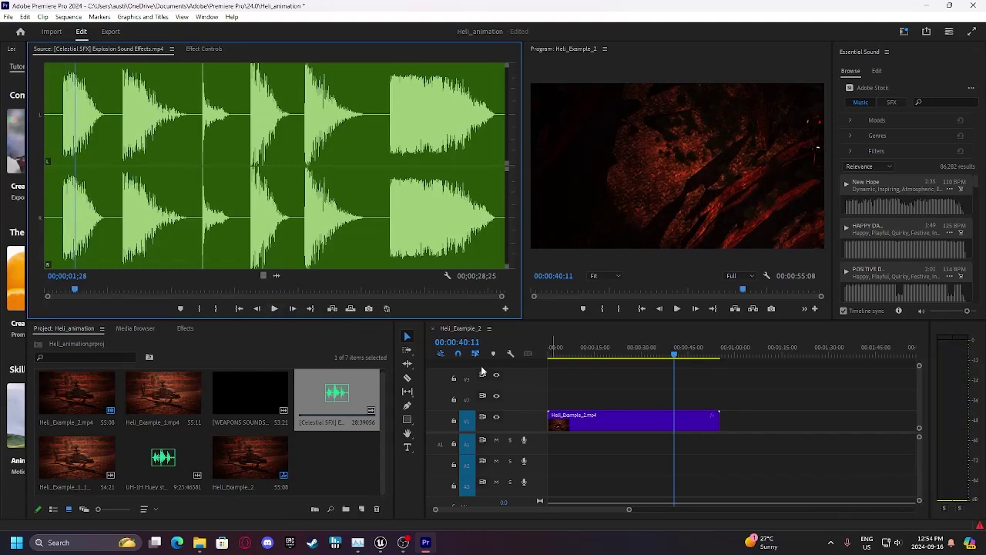
pyautogui.click(274, 308)
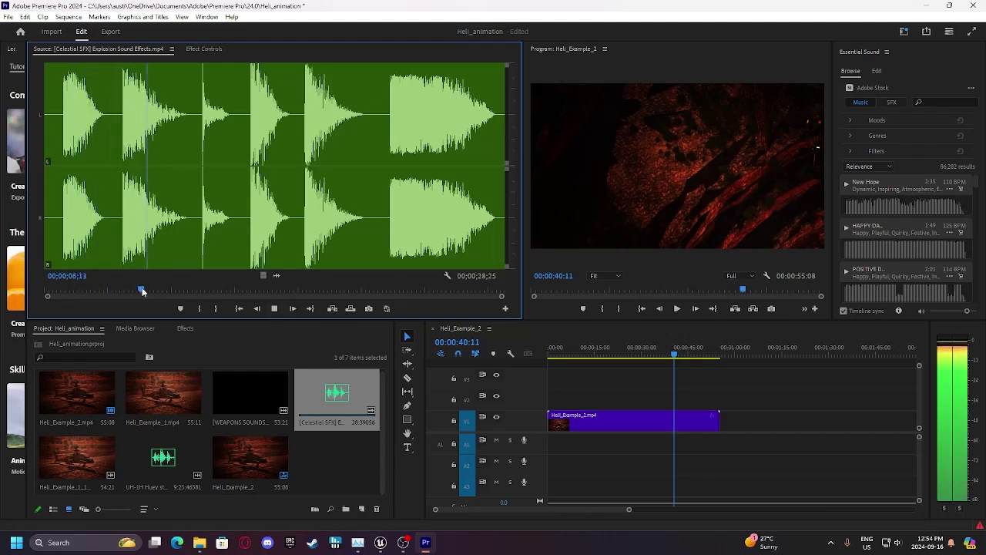
# Mark the second explosion sound, ending at 00;00;09;04, place it on A1 at 00:00:51:07 and play back the result.
pyautogui.moveTo(141, 288); pyautogui.dragTo(114, 289)
pyautogui.click(670, 369)
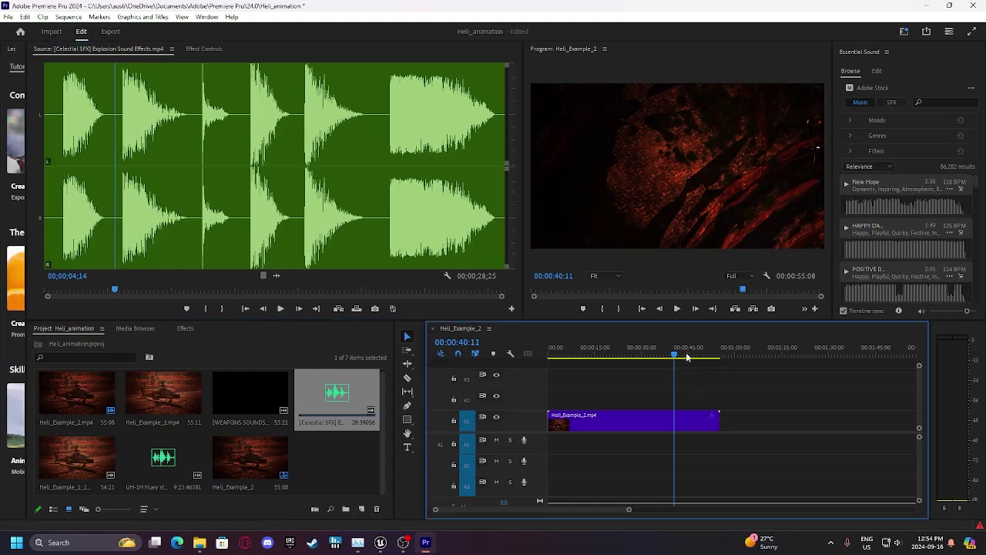
pyautogui.moveTo(674, 355); pyautogui.dragTo(709, 348)
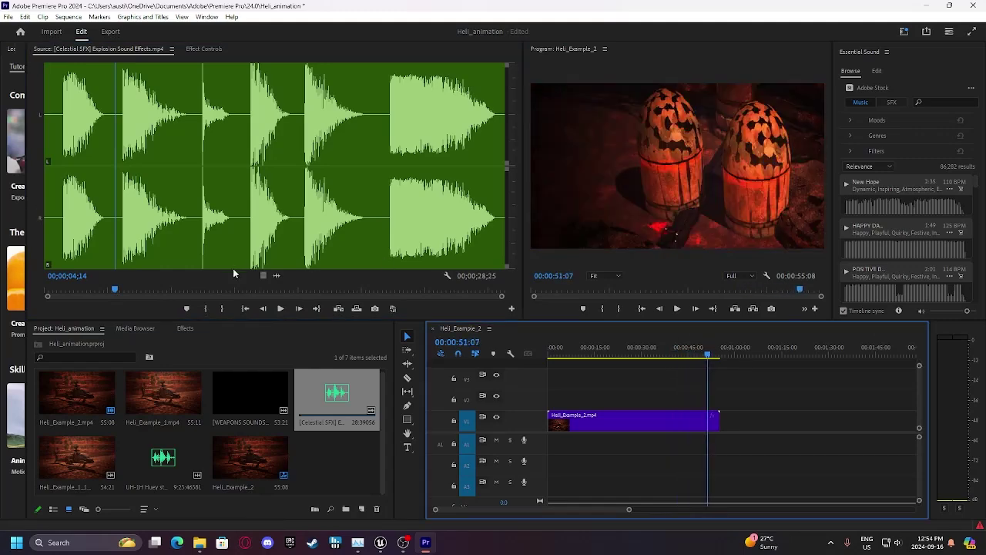
pyautogui.moveTo(115, 293); pyautogui.dragTo(189, 288)
pyautogui.click(206, 309)
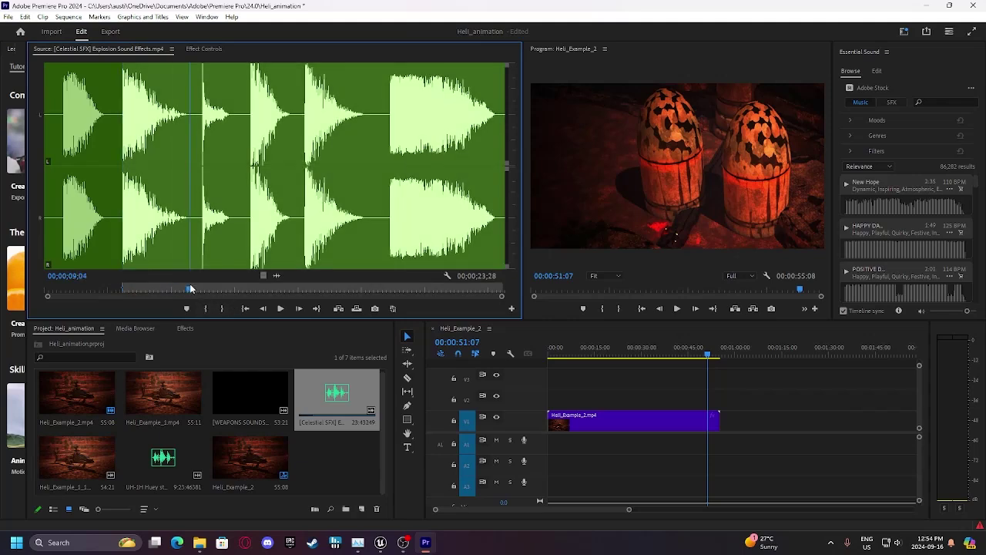
pyautogui.click(222, 308)
pyautogui.moveTo(277, 276); pyautogui.dragTo(713, 445)
pyautogui.press('space')
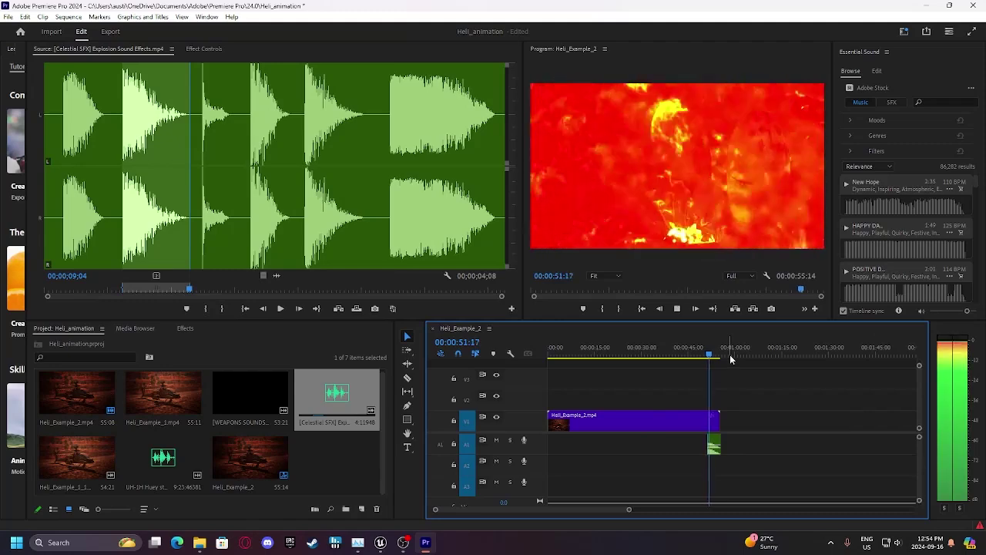
# Open the AH-64 Apache weapons sounds clip, display its audio waveform and clear its in and out points.
pyautogui.moveTo(707, 356); pyautogui.dragTo(532, 359)
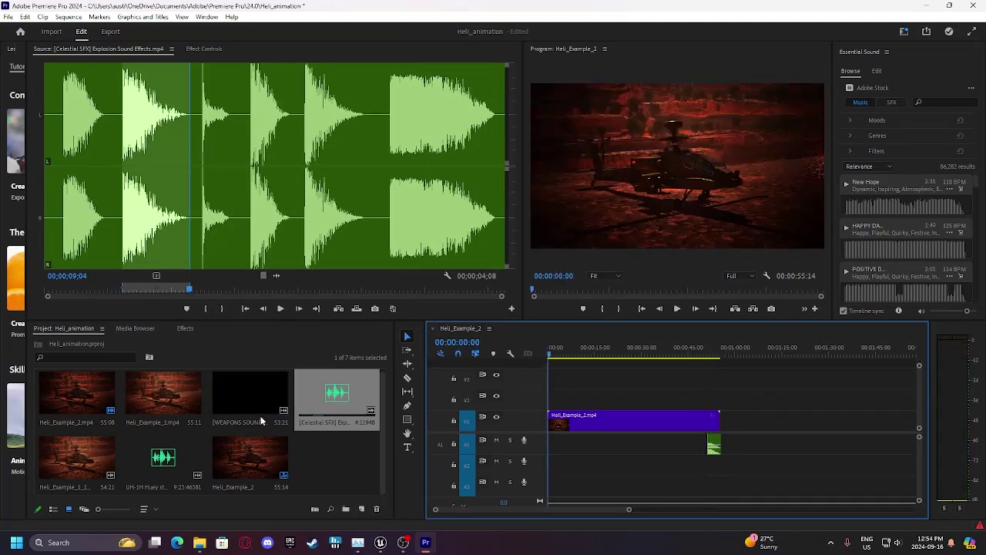
pyautogui.doubleClick(248, 393)
pyautogui.moveTo(130, 291); pyautogui.dragTo(23, 290)
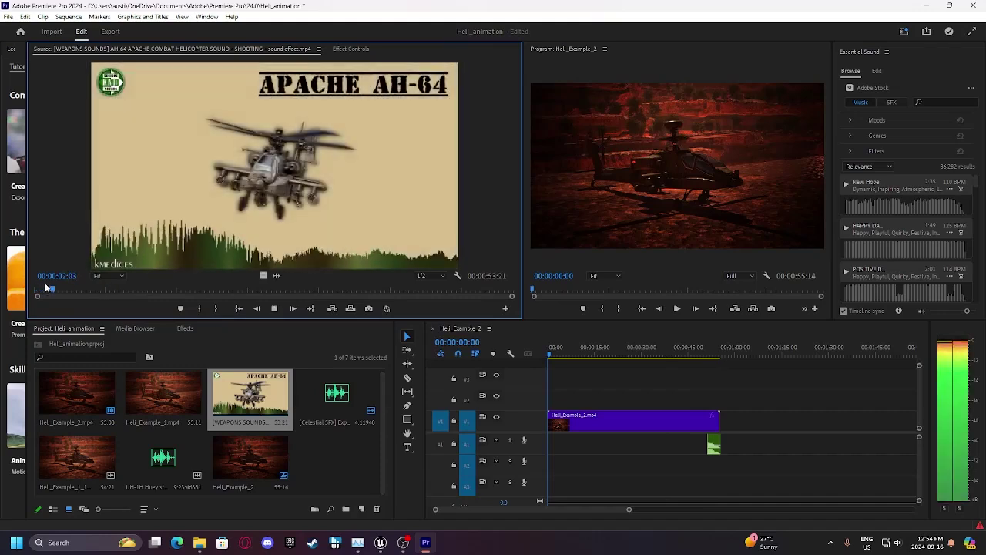
pyautogui.moveTo(47, 288); pyautogui.dragTo(100, 287)
pyautogui.click(198, 308)
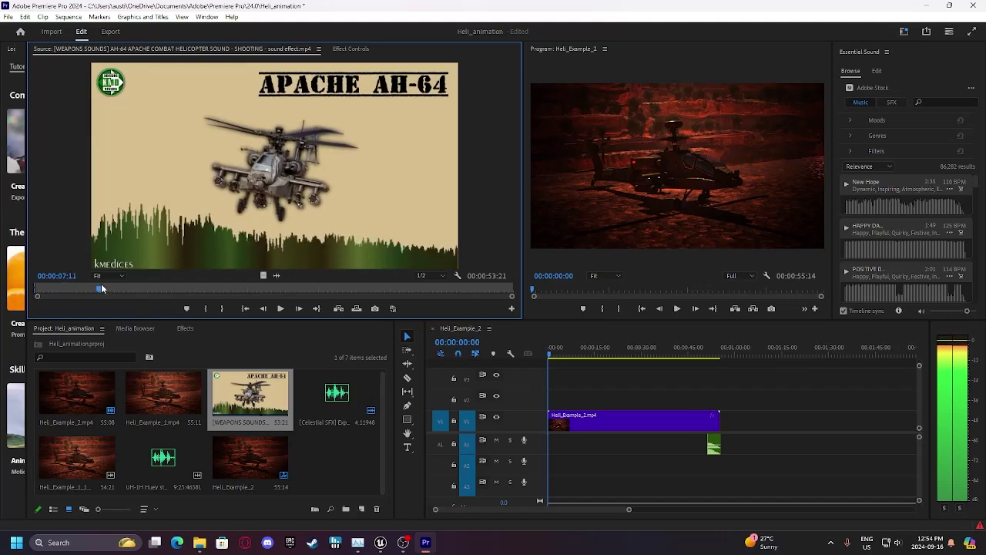
pyautogui.click(274, 276)
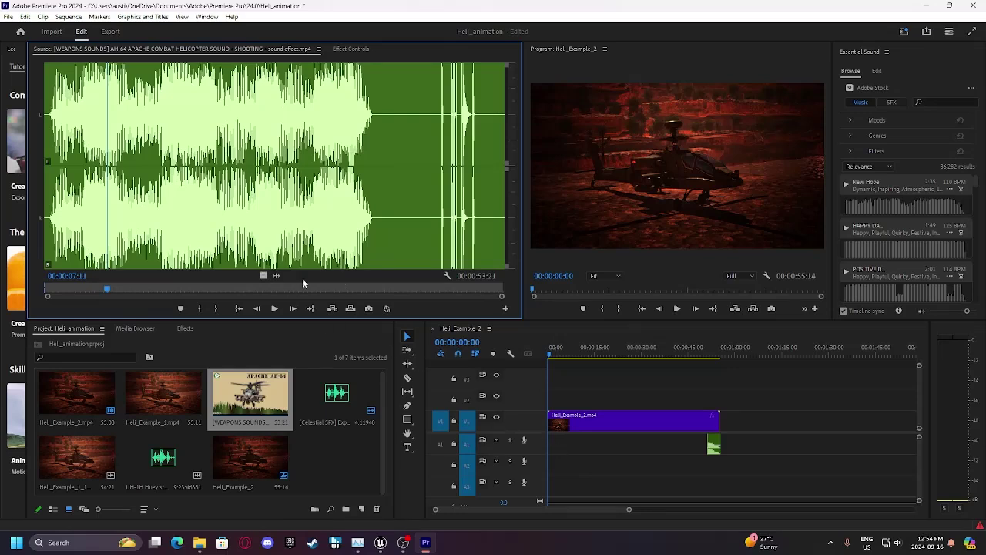
pyautogui.hotkey('ctrl', 'shift', 'x')
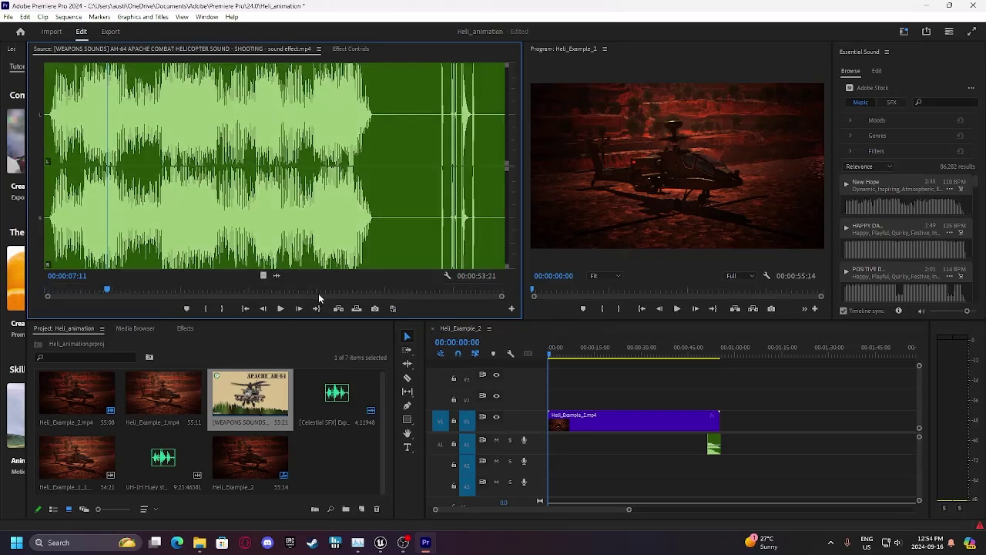
# Set the out point of the Apache weapons sounds clip at 00:00:13:17.
pyautogui.moveTo(221, 290); pyautogui.dragTo(41, 291)
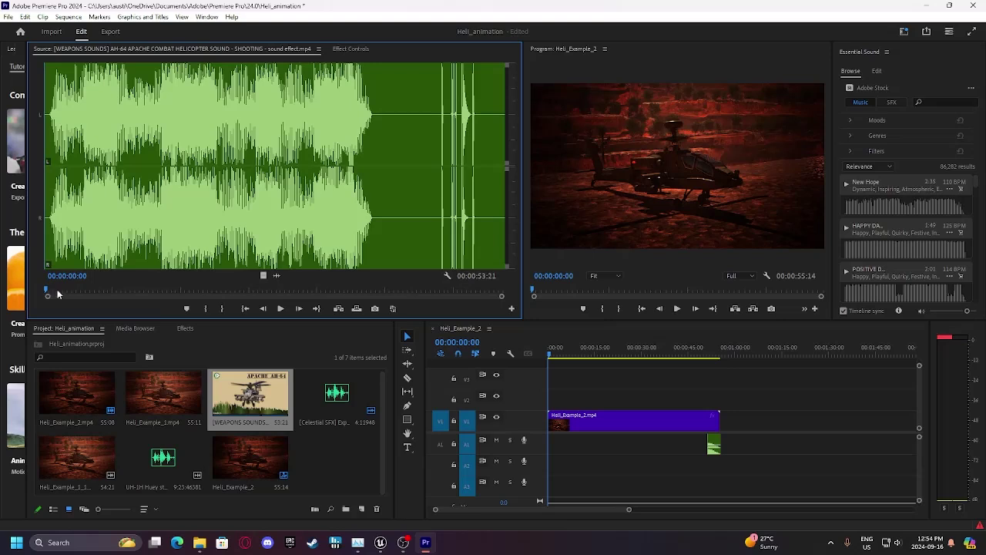
pyautogui.moveTo(154, 285); pyautogui.dragTo(160, 290)
pyautogui.click(222, 308)
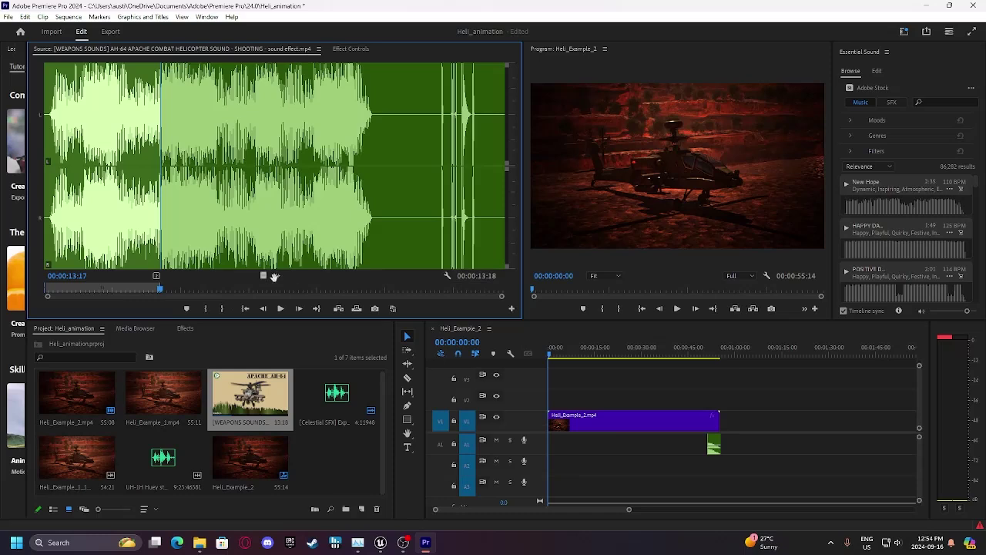
# Try adding the marked weapons sounds to the timeline, undo it, and listen to the clip from its beginning.
pyautogui.moveTo(479, 378); pyautogui.dragTo(574, 412)
pyautogui.hotkey('ctrl', 'z')
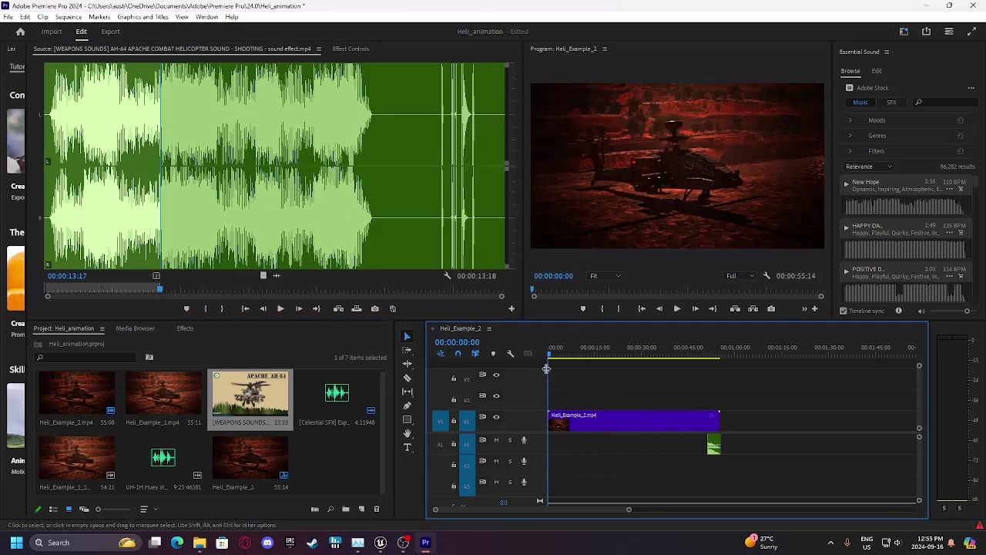
pyautogui.click(281, 308)
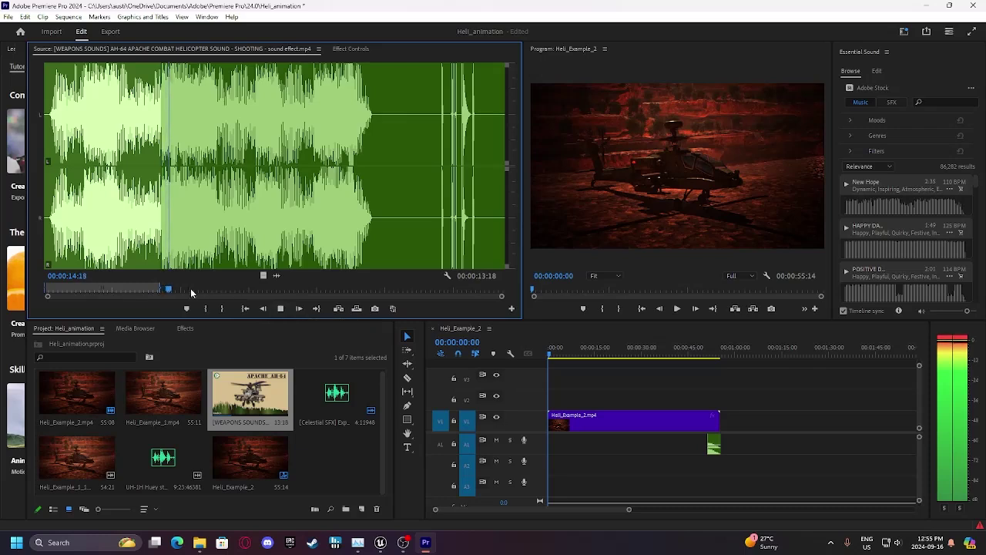
pyautogui.moveTo(178, 289); pyautogui.dragTo(32, 304)
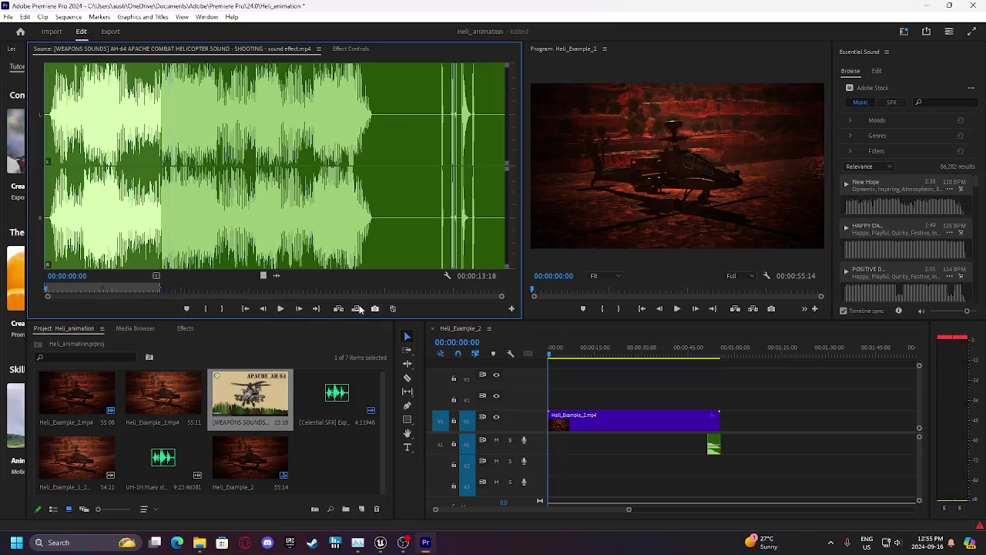
pyautogui.click(281, 308)
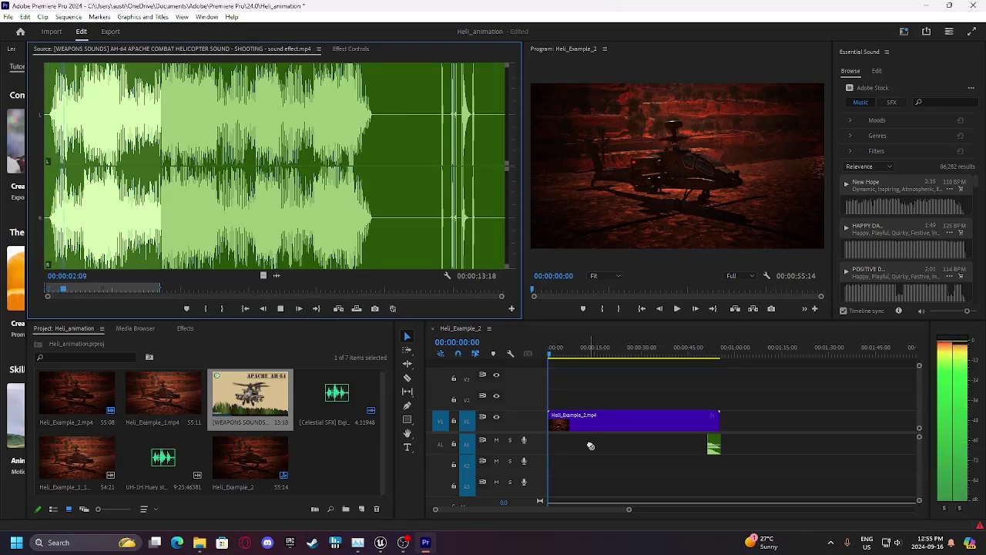
pyautogui.press('space')
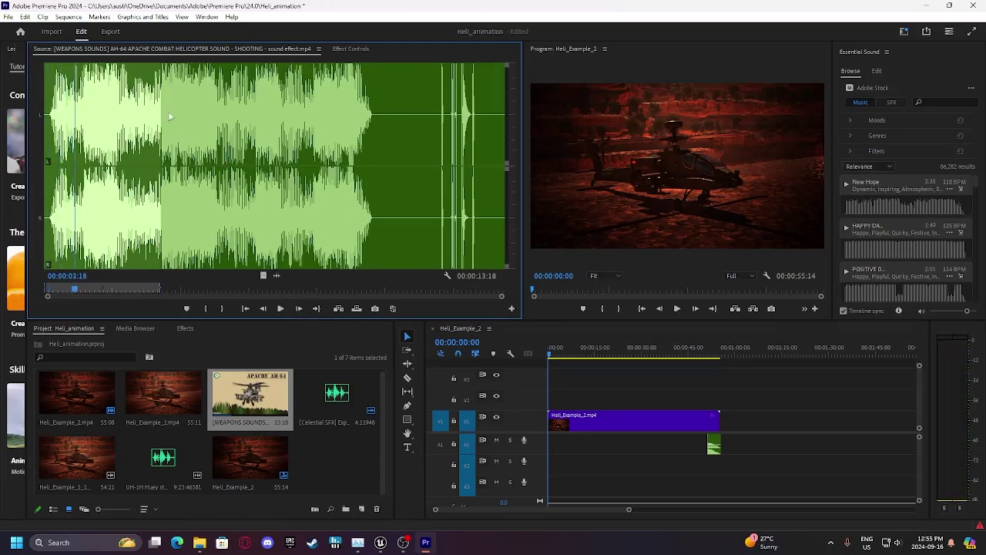
# Add the UH-1H Huey startup audio up to 00;05;06;11 to A2 at the sequence start and trim it to the video's end.
pyautogui.doubleClick(333, 399)
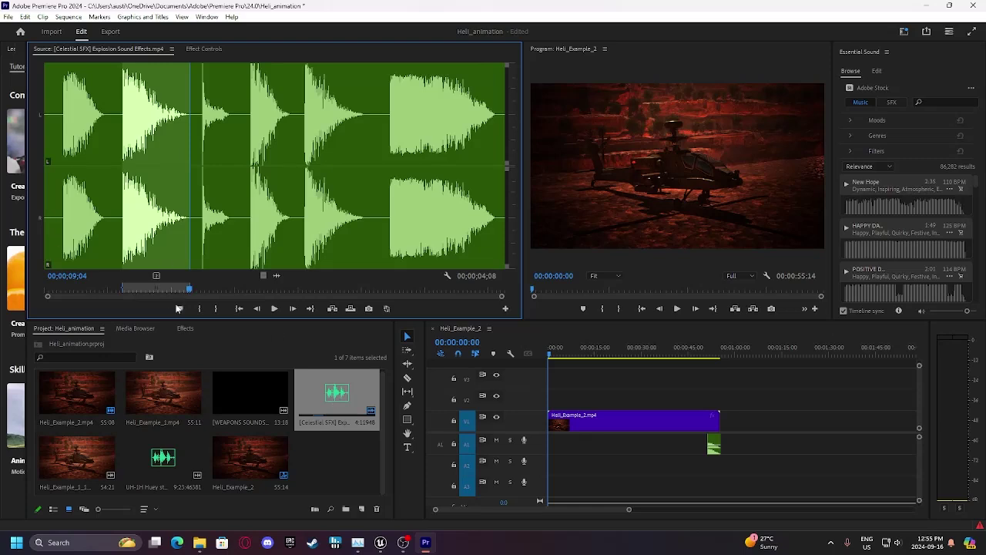
pyautogui.doubleClick(199, 466)
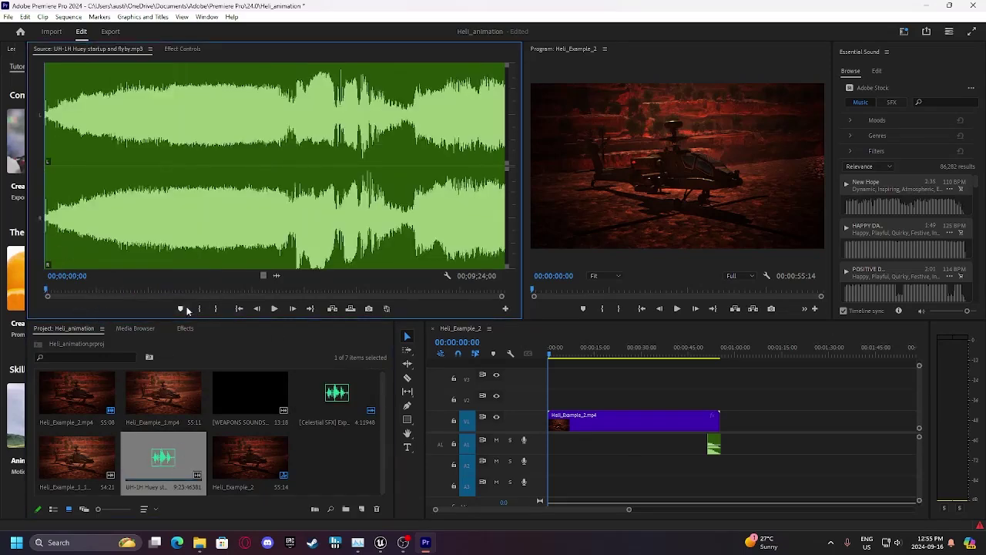
pyautogui.moveTo(218, 291); pyautogui.dragTo(550, 469)
pyautogui.click(220, 309)
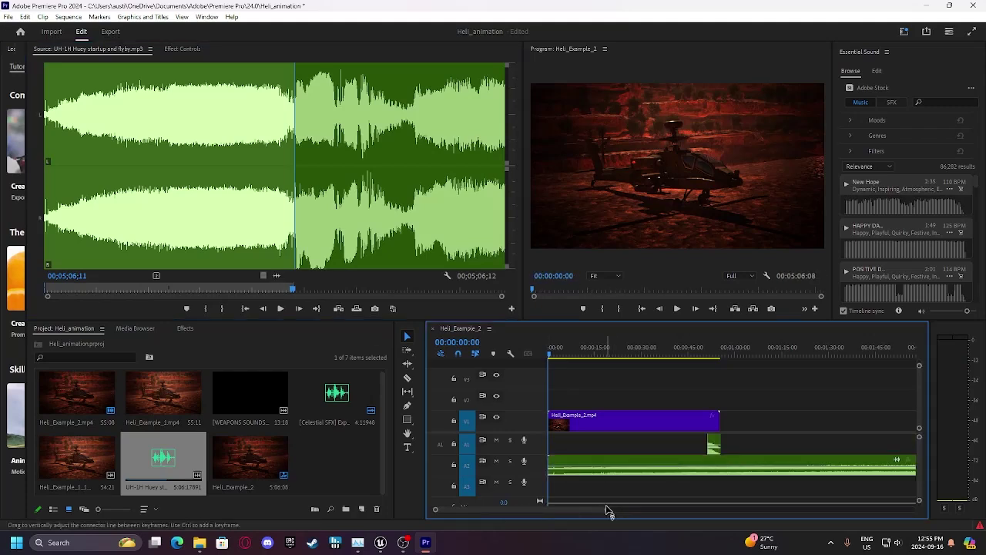
pyautogui.moveTo(628, 509); pyautogui.dragTo(823, 505)
pyautogui.moveTo(740, 468); pyautogui.dragTo(582, 466)
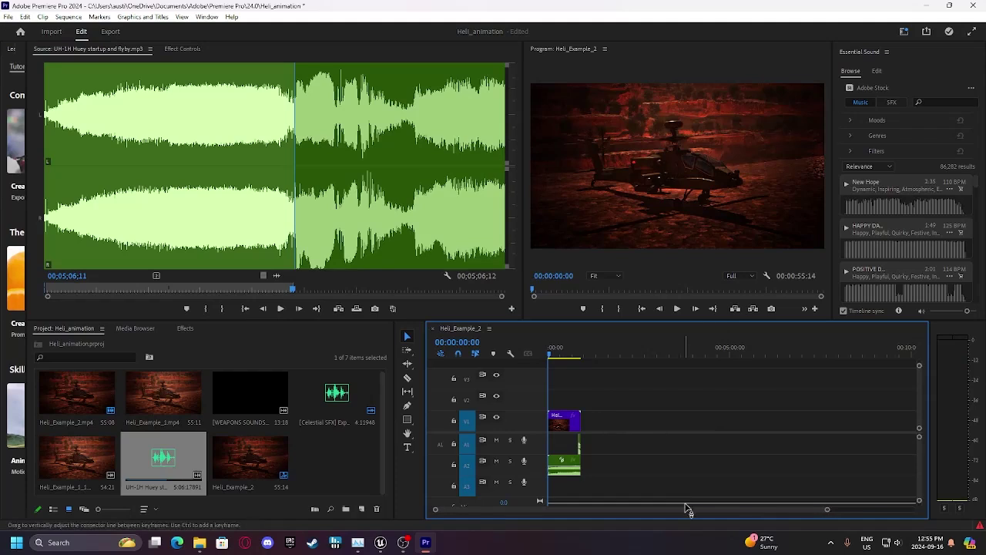
# Play the opening of the sequence and shorten the Huey startup audio on A2 to about 26 seconds.
pyautogui.press('space')
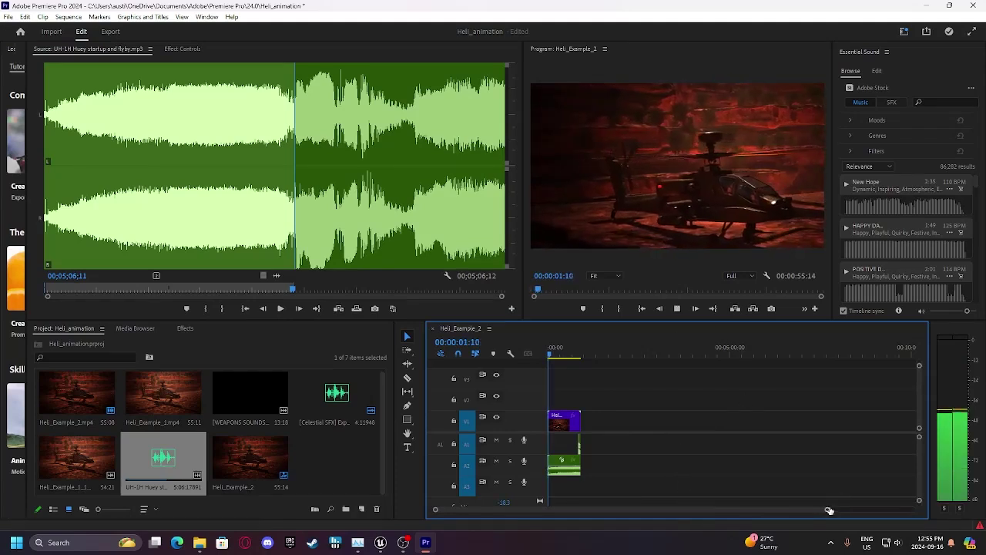
pyautogui.moveTo(826, 509); pyautogui.dragTo(534, 508)
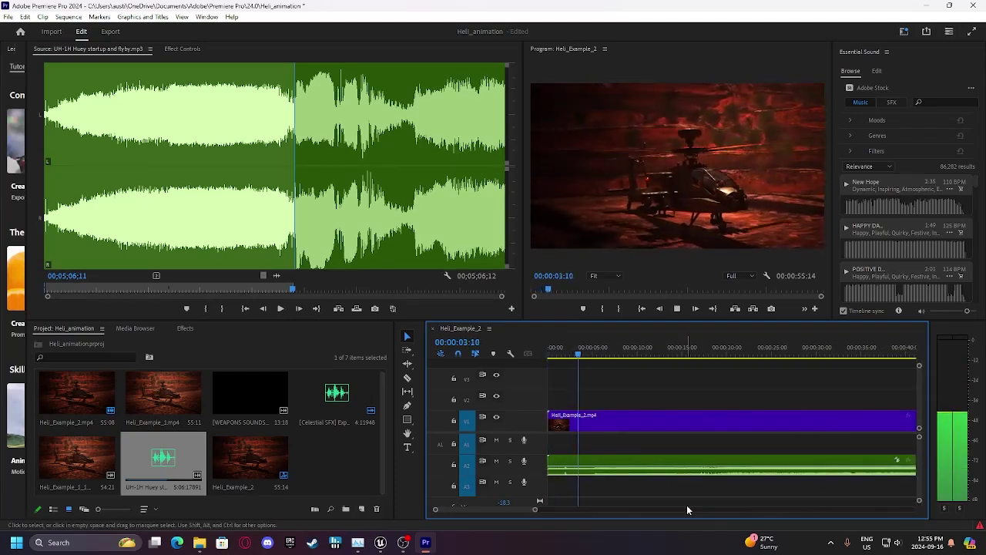
pyautogui.moveTo(915, 467); pyautogui.dragTo(571, 474)
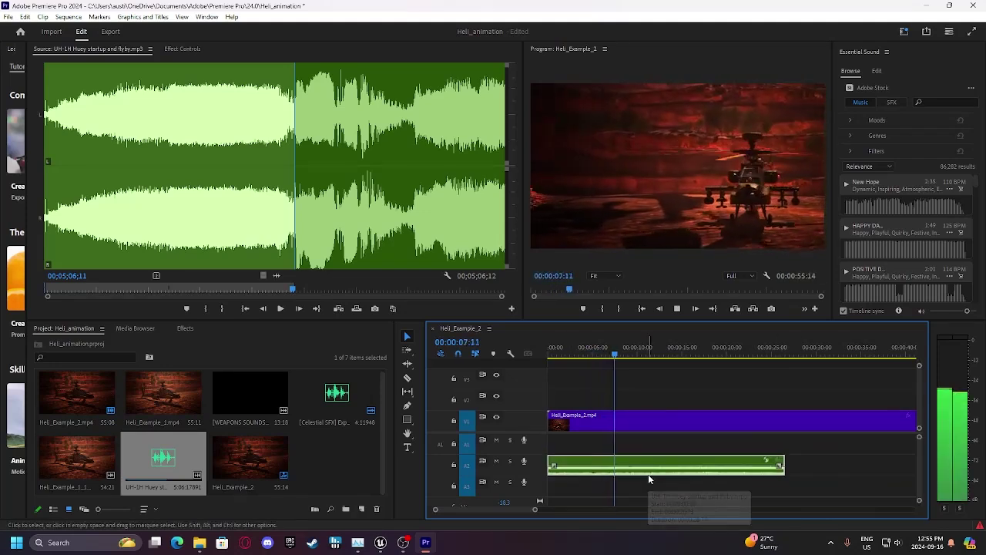
# Set the source range of the Huey startup and flyby clip from 00;05;06;11 to 00;09;22;03.
pyautogui.click(206, 308)
pyautogui.moveTo(325, 288); pyautogui.dragTo(499, 292)
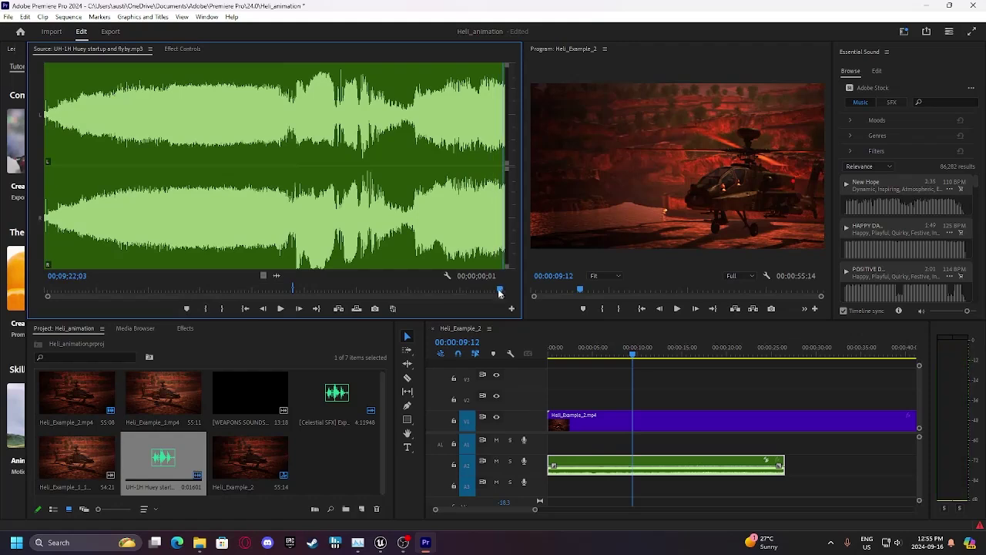
pyautogui.click(222, 308)
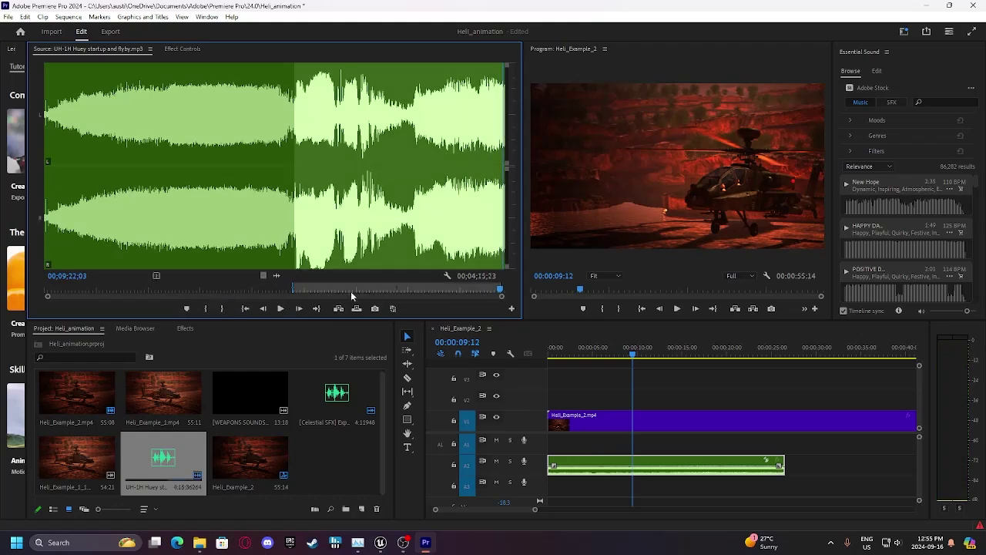
# Replace the Huey startup audio on A2 with the newly marked flyby portion, starting at the beginning of the sequence.
pyautogui.moveTo(283, 282); pyautogui.dragTo(546, 487)
pyautogui.click(695, 469)
pyautogui.press('Delete')
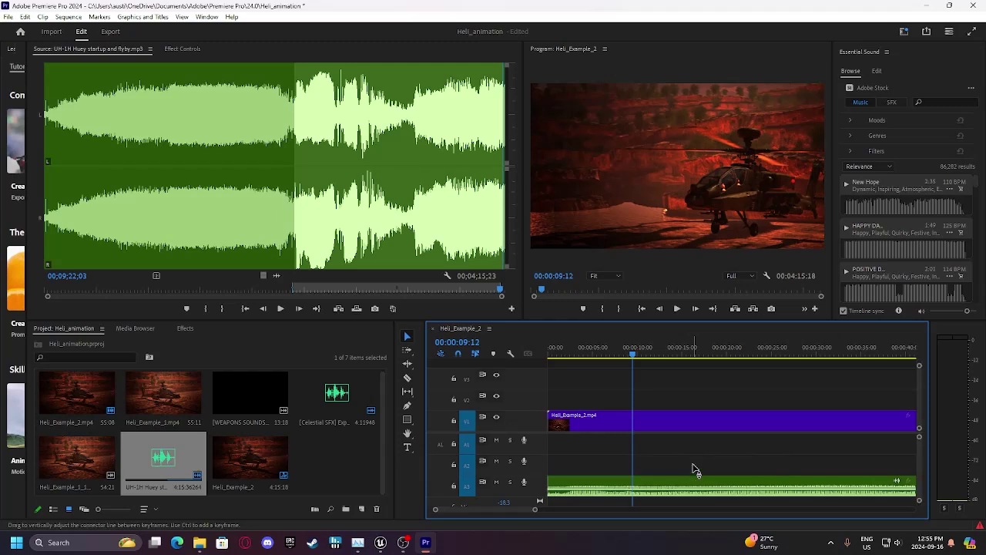
pyautogui.moveTo(754, 484)
pyautogui.mouseDown()
pyautogui.moveTo(742, 423)
pyautogui.moveTo(746, 468)
pyautogui.mouseUp()
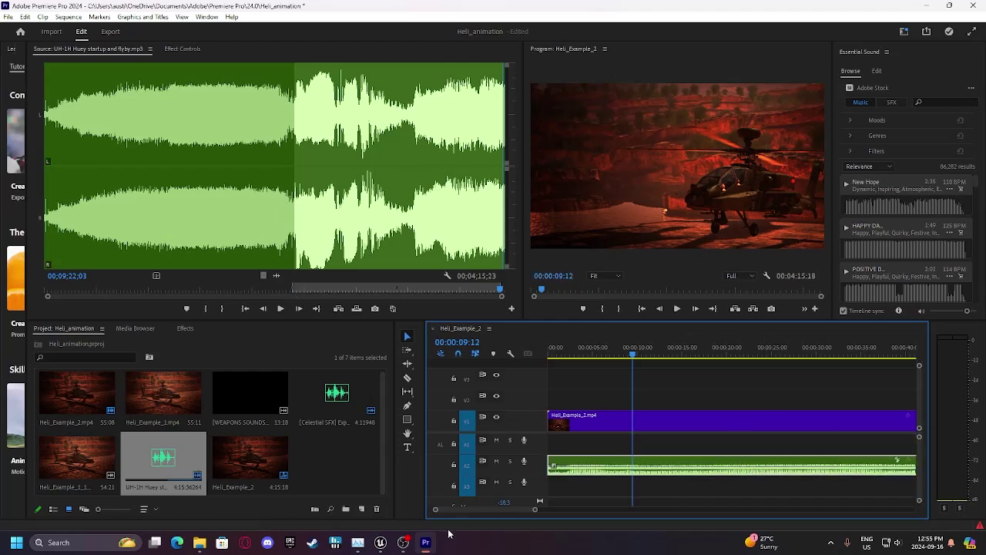
# Delete the Huey flyby audio from A2 and place it back on the same track at the start of the sequence.
pyautogui.moveTo(535, 510); pyautogui.dragTo(670, 511)
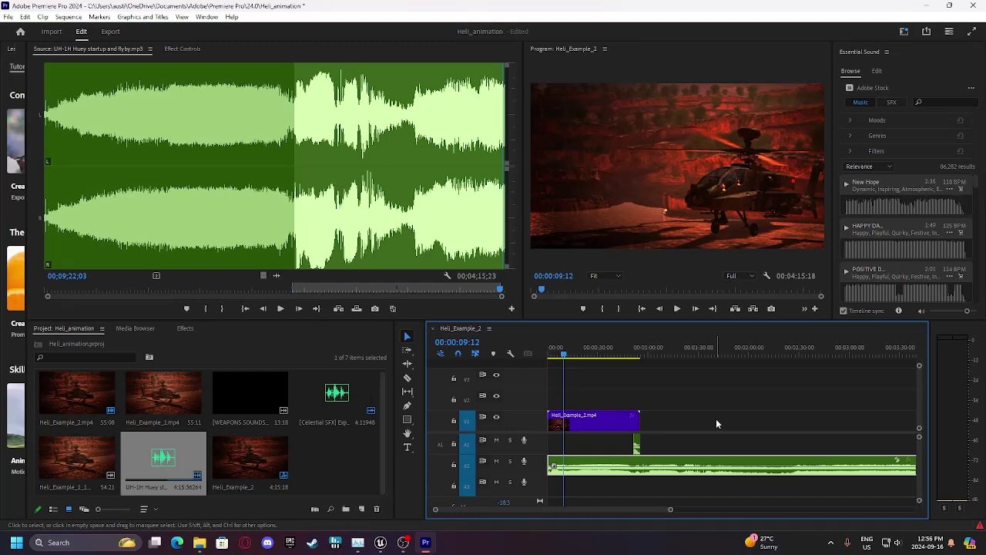
pyautogui.press('Delete')
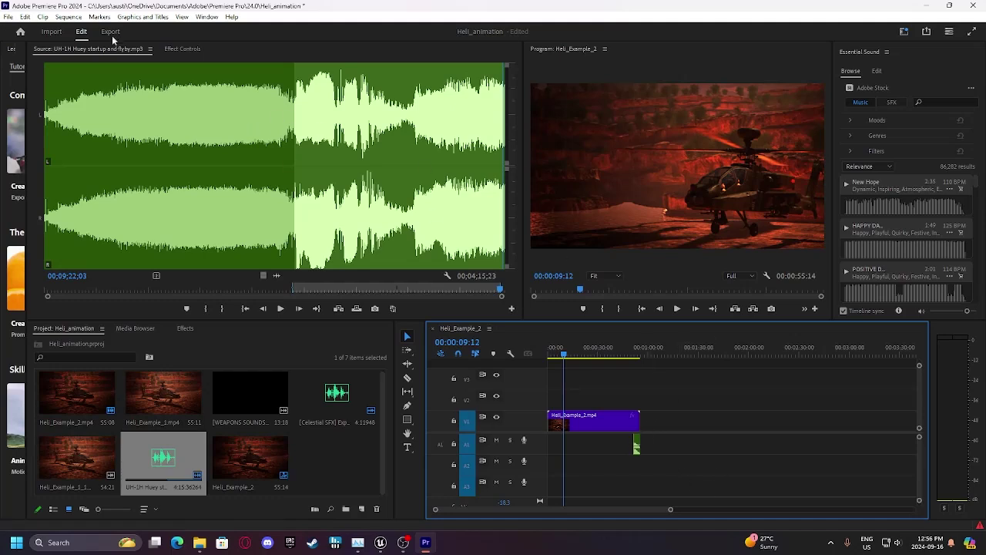
pyautogui.moveTo(162, 456); pyautogui.dragTo(547, 473)
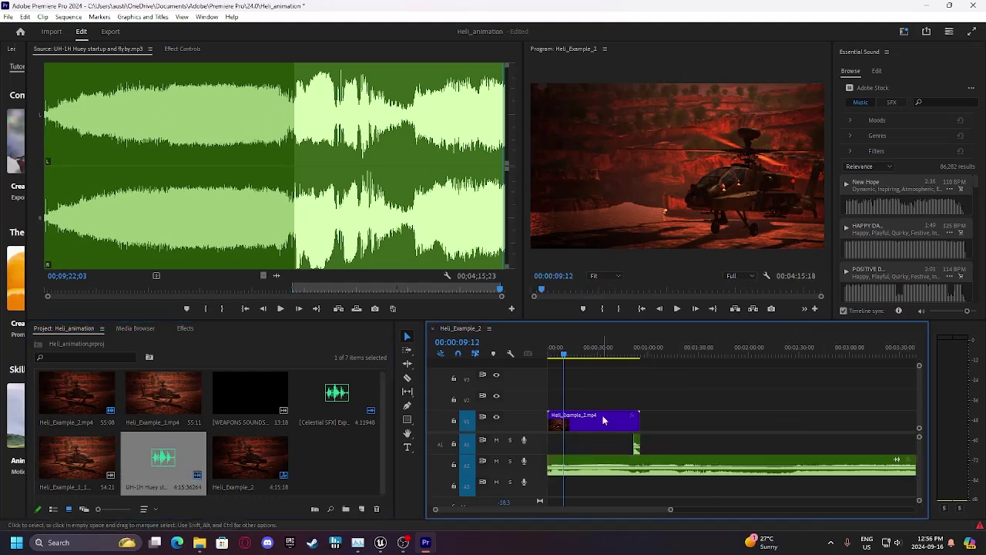
# Set up the export of Heli_Example_2 in H.264 format with the basic video settings matched to the source.
pyautogui.click(109, 32)
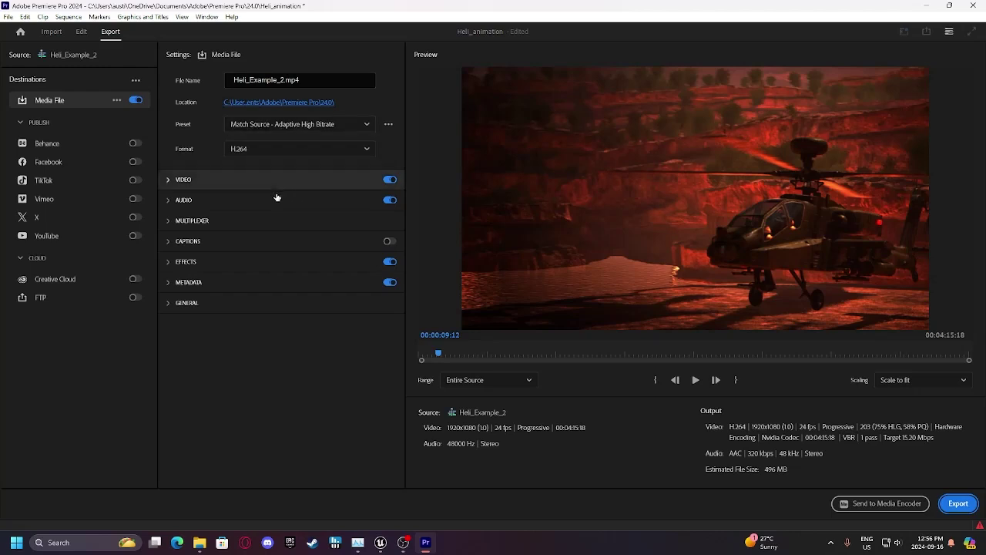
pyautogui.click(308, 149)
pyautogui.scroll(-2, 316, 290)
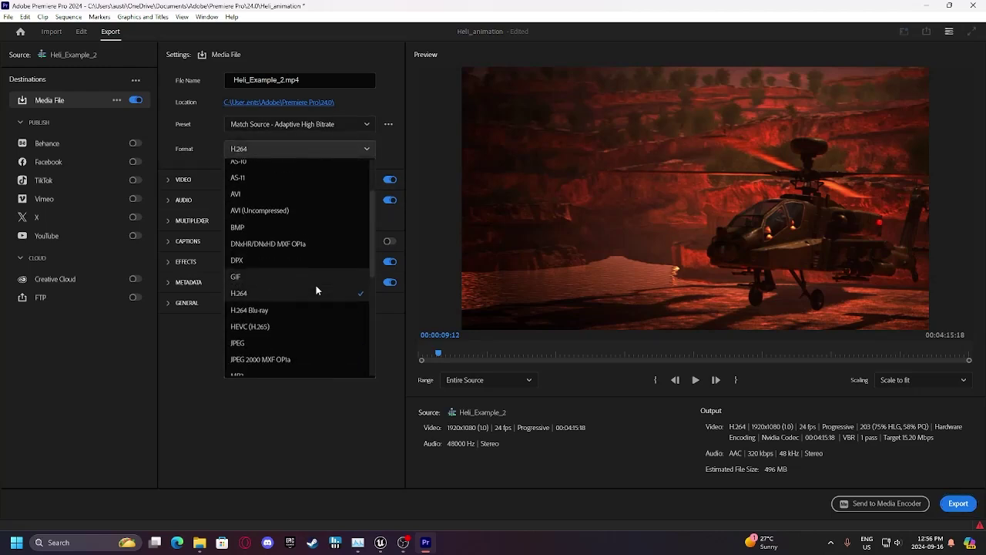
pyautogui.click(274, 288)
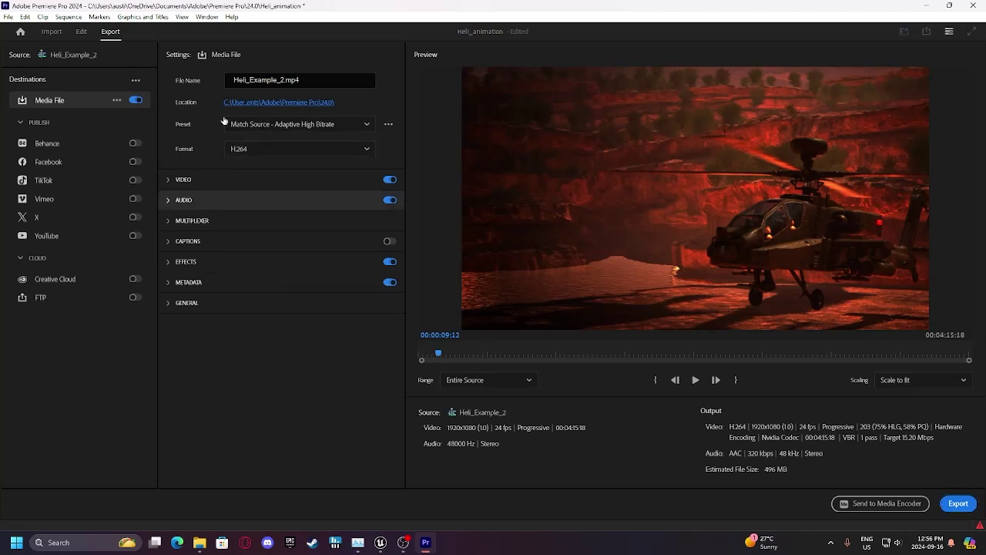
pyautogui.click(234, 178)
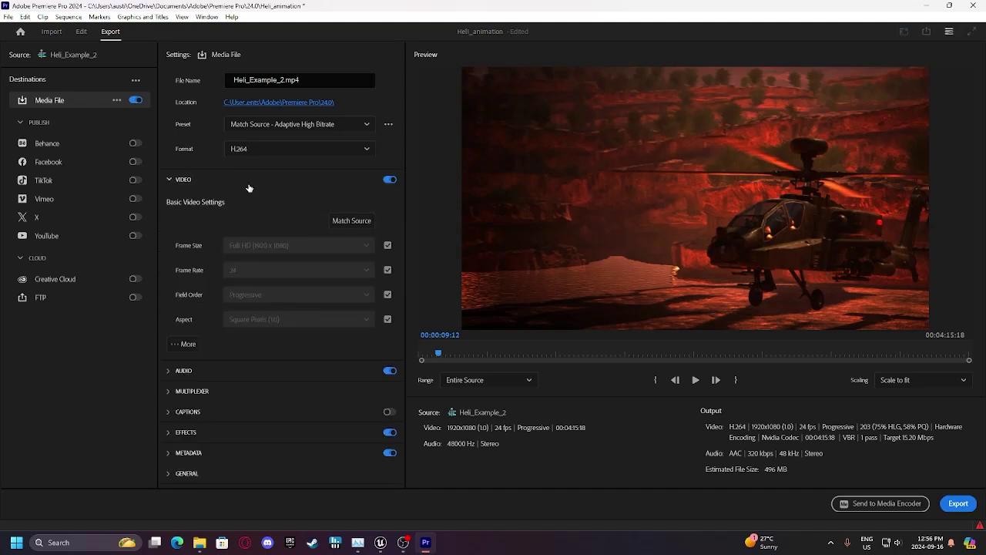
pyautogui.click(352, 222)
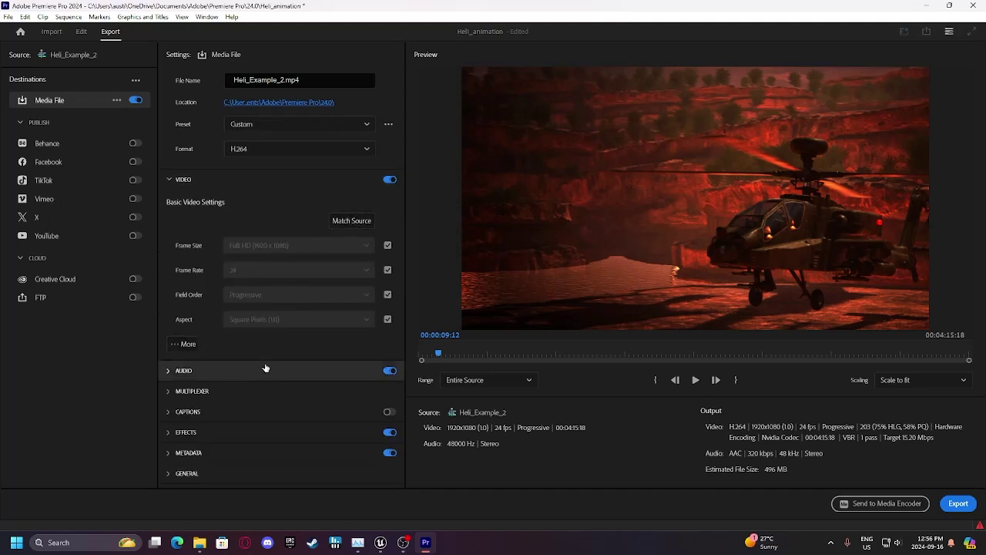
pyautogui.click(285, 181)
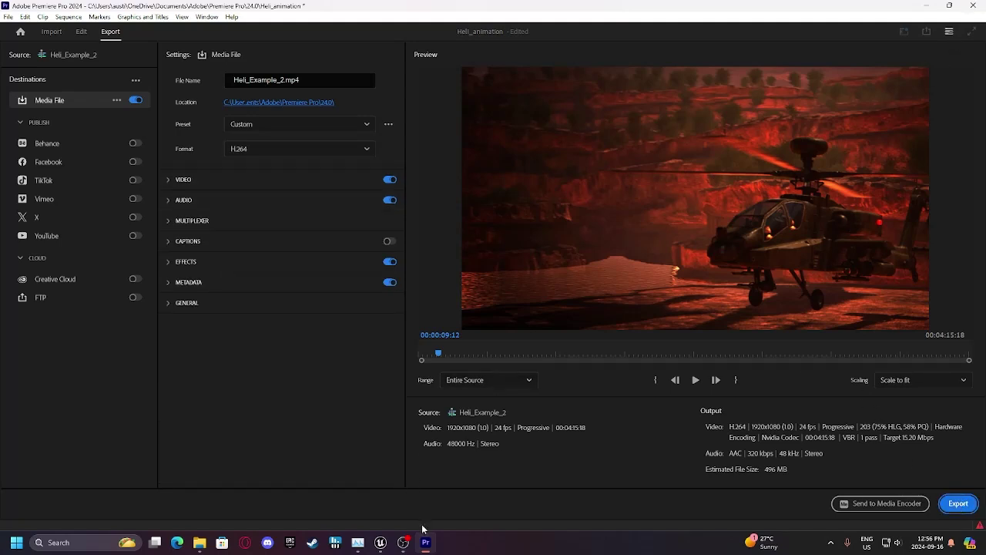
pyautogui.moveTo(401, 545)
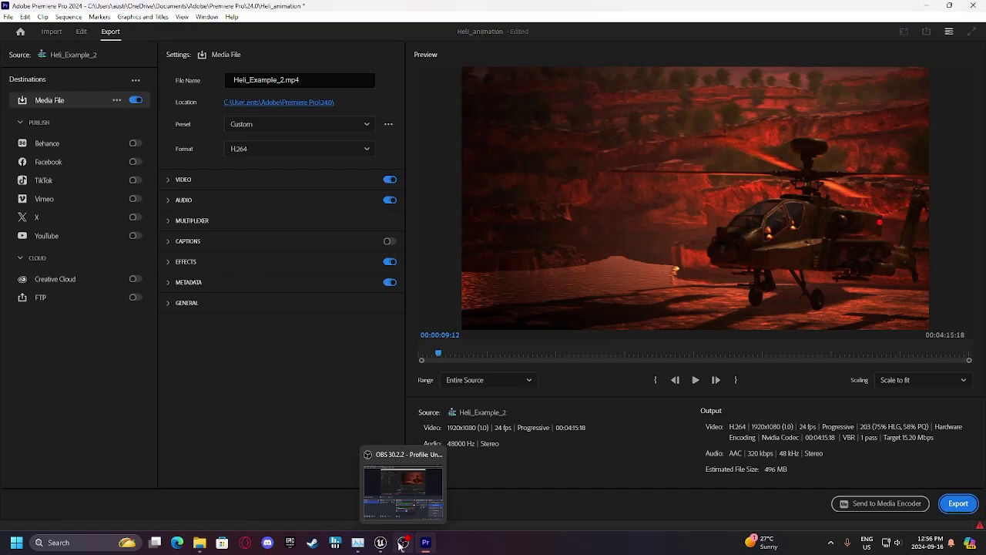